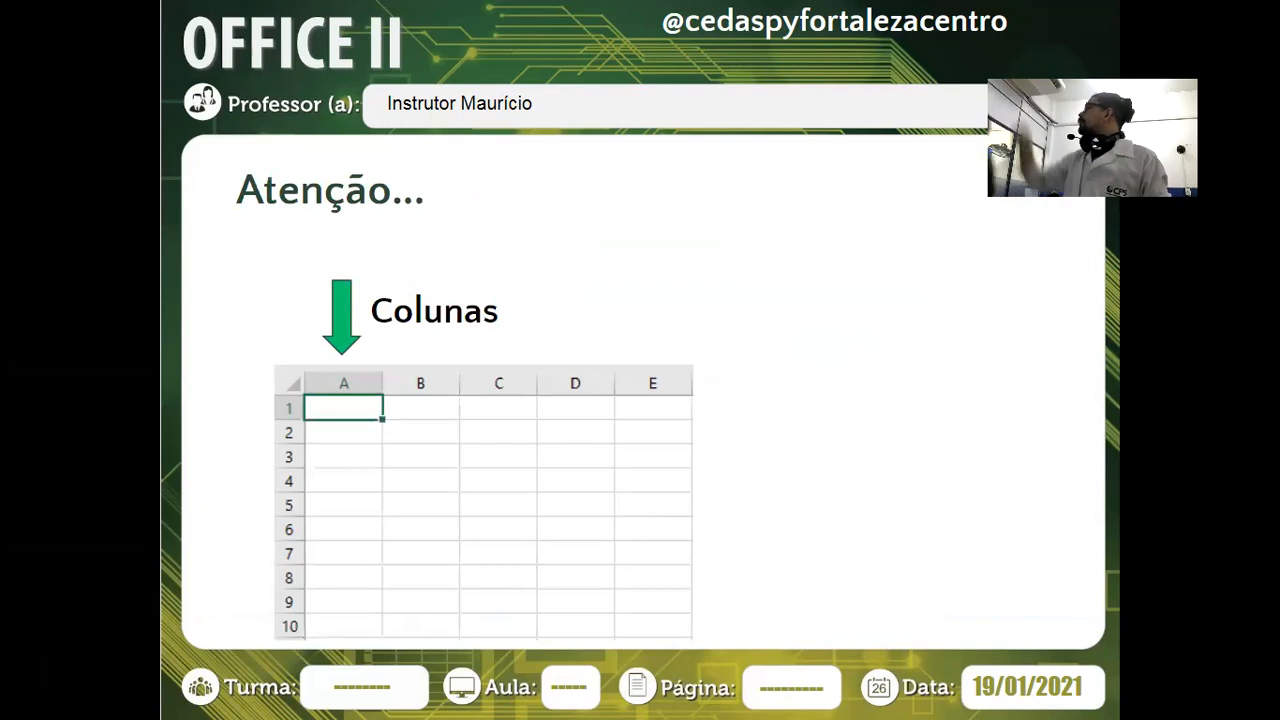
Reveal the Linhas and Células labels on the Atenção slide, then exit the slideshow to the editor
left_click(516, 372)
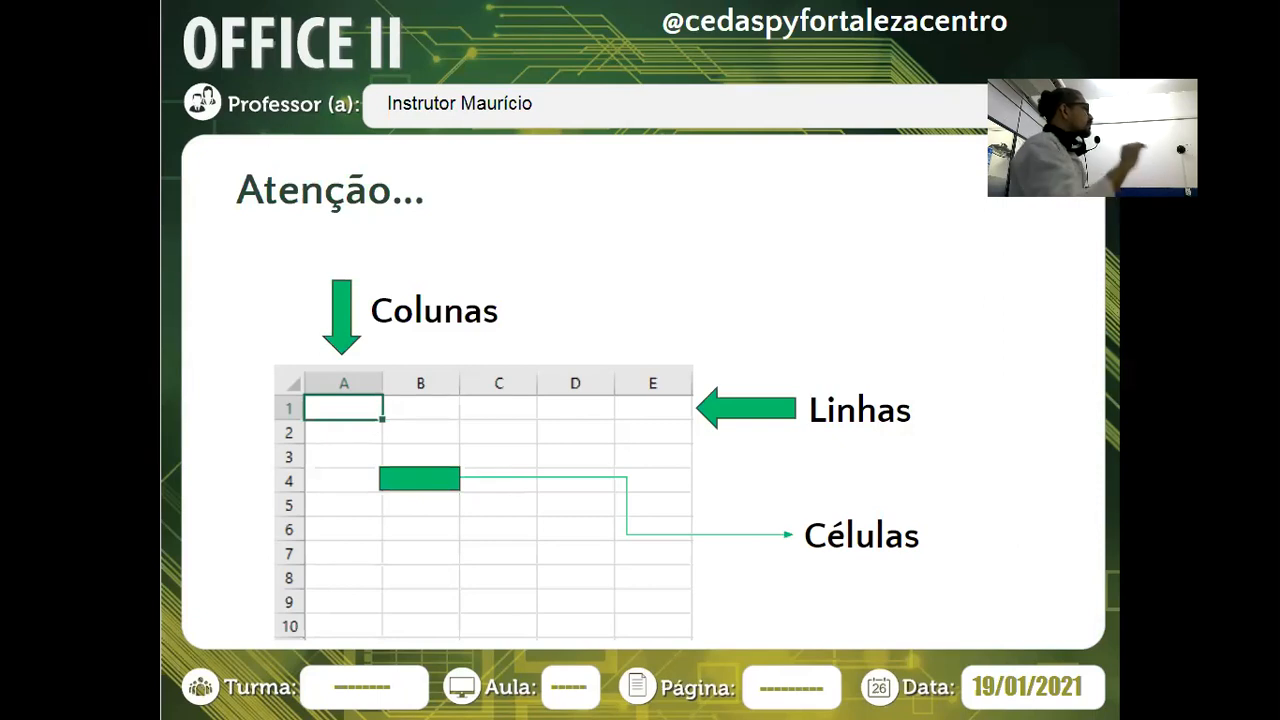
key("Escape")
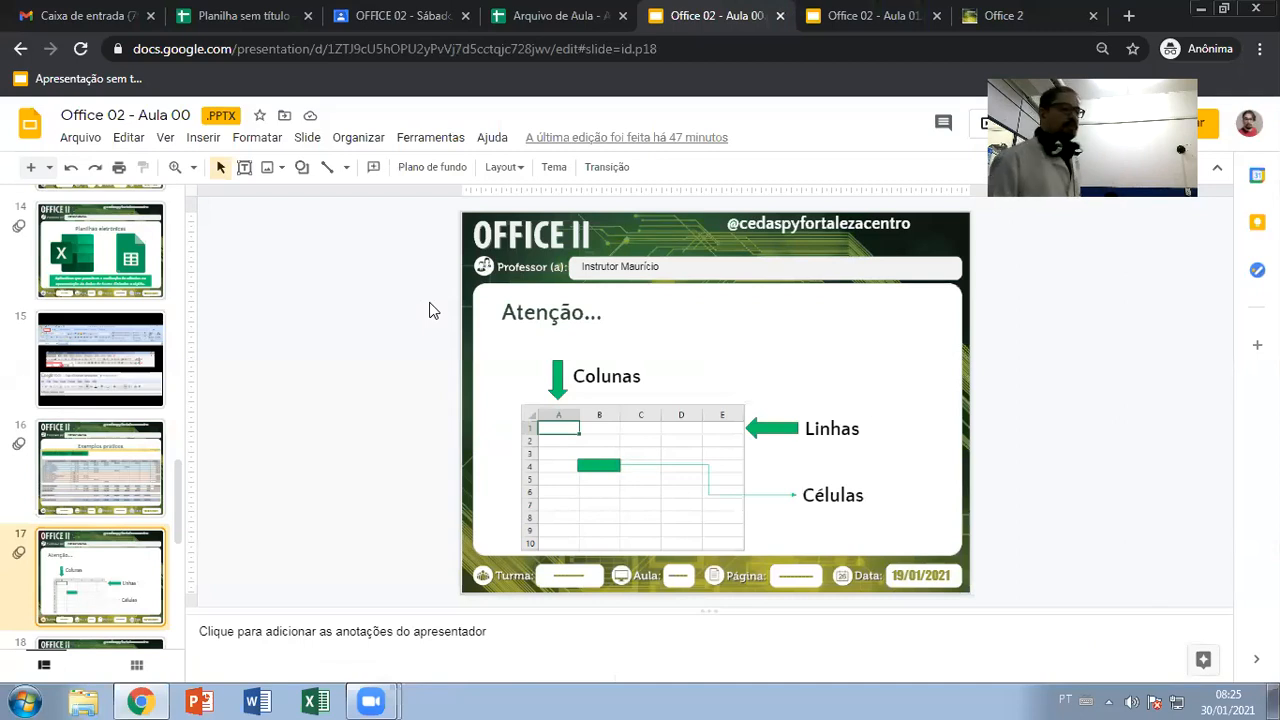
Glance at the blank 'Planilha sem título' spreadsheet, then switch to the Gmail inbox
left_click(229, 16)
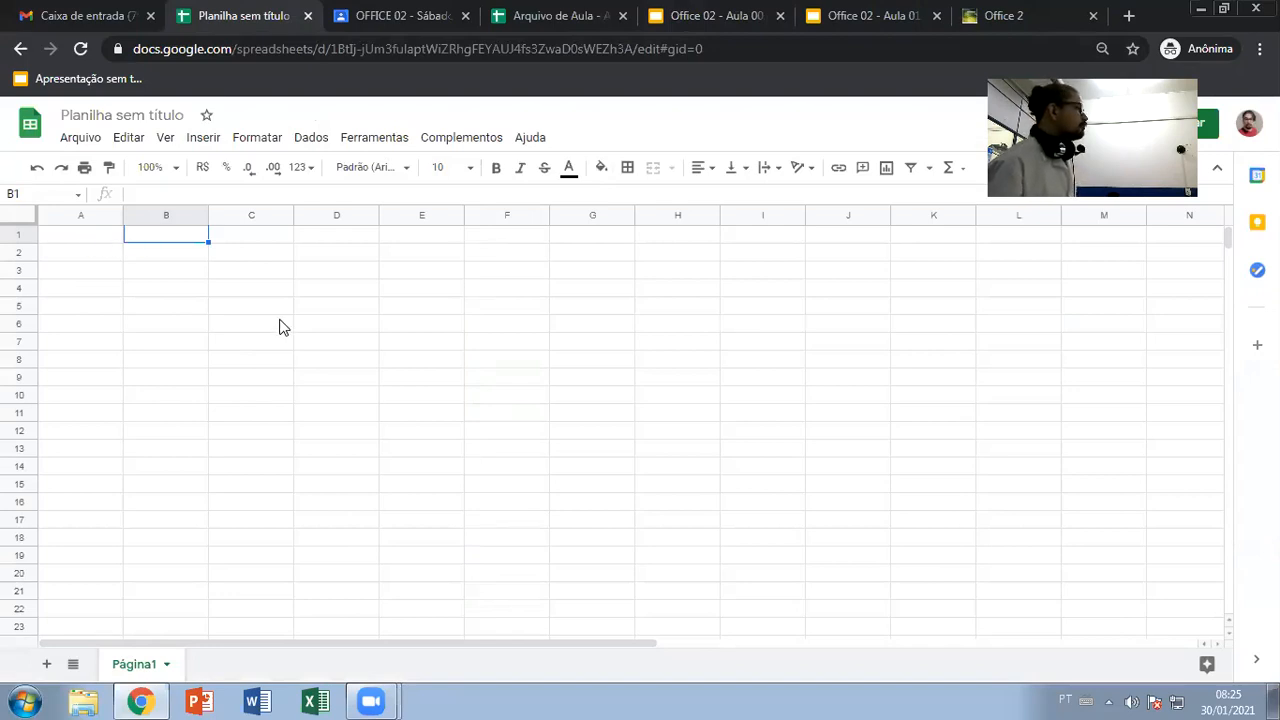
left_click(90, 16)
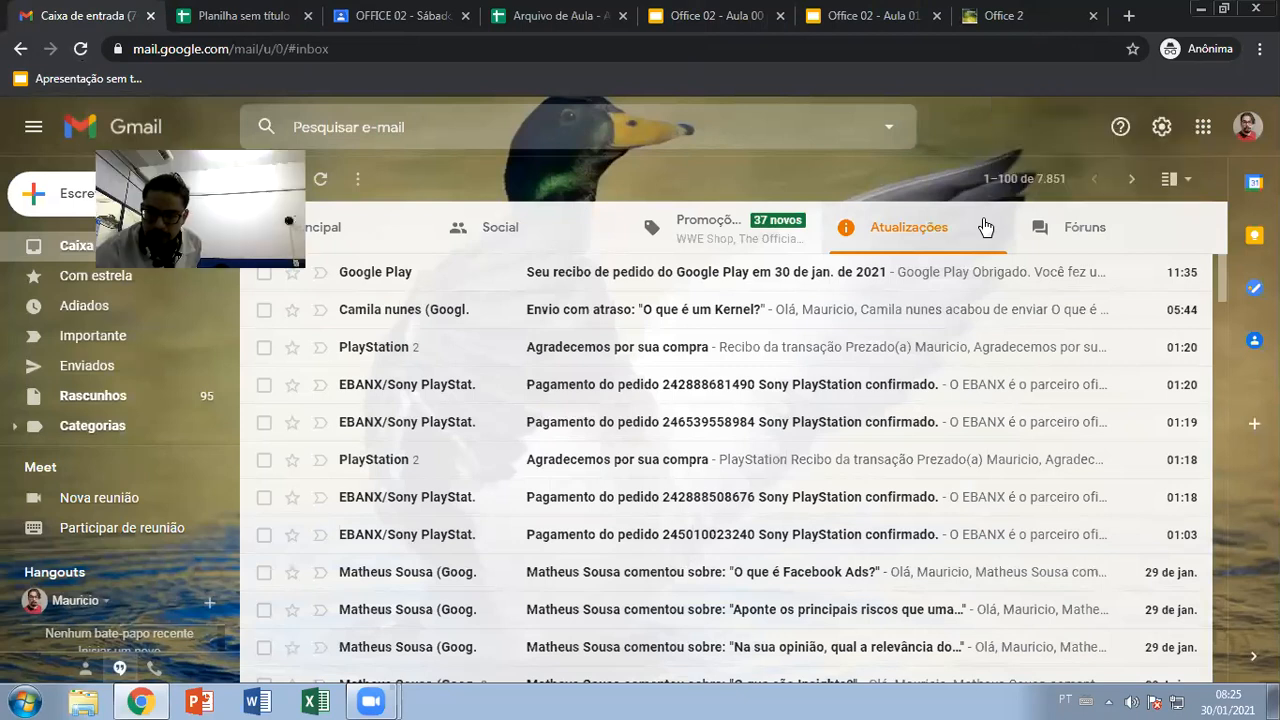
Create a blank Google Docs document with test text 'lkhlkhljh', then return to the spreadsheet
left_click(20, 88)
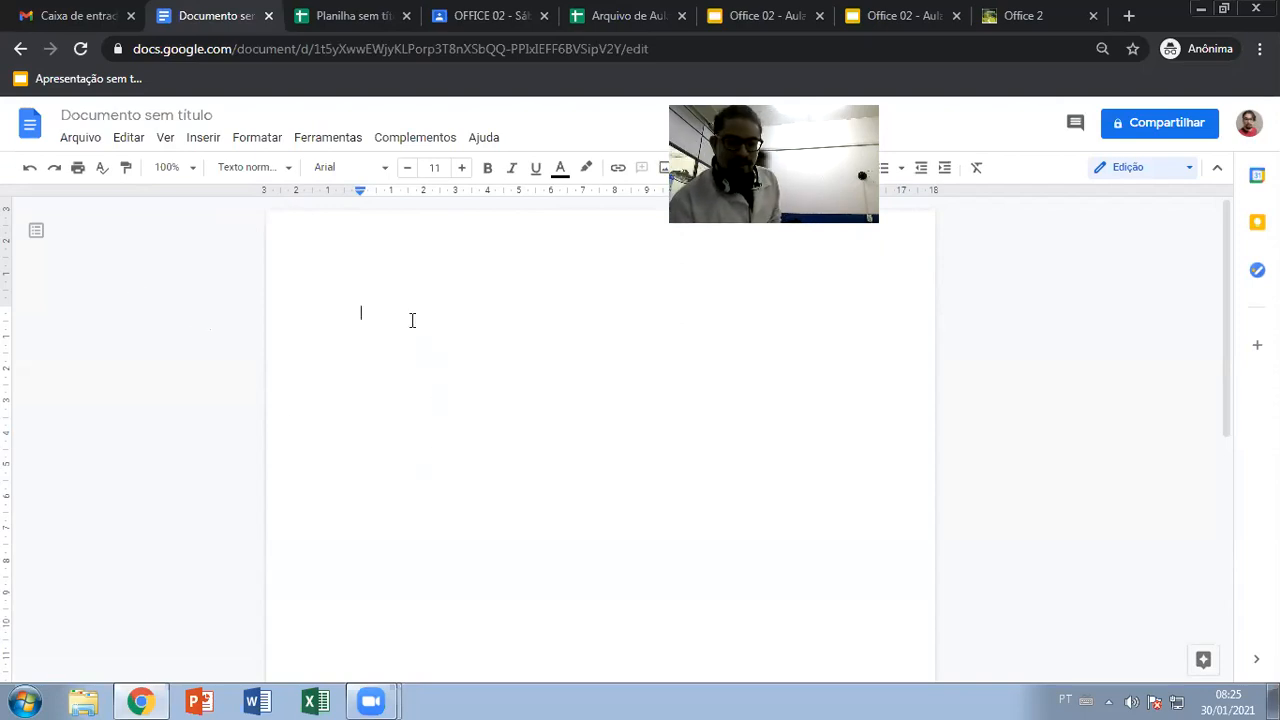
type("lkhlkhljh")
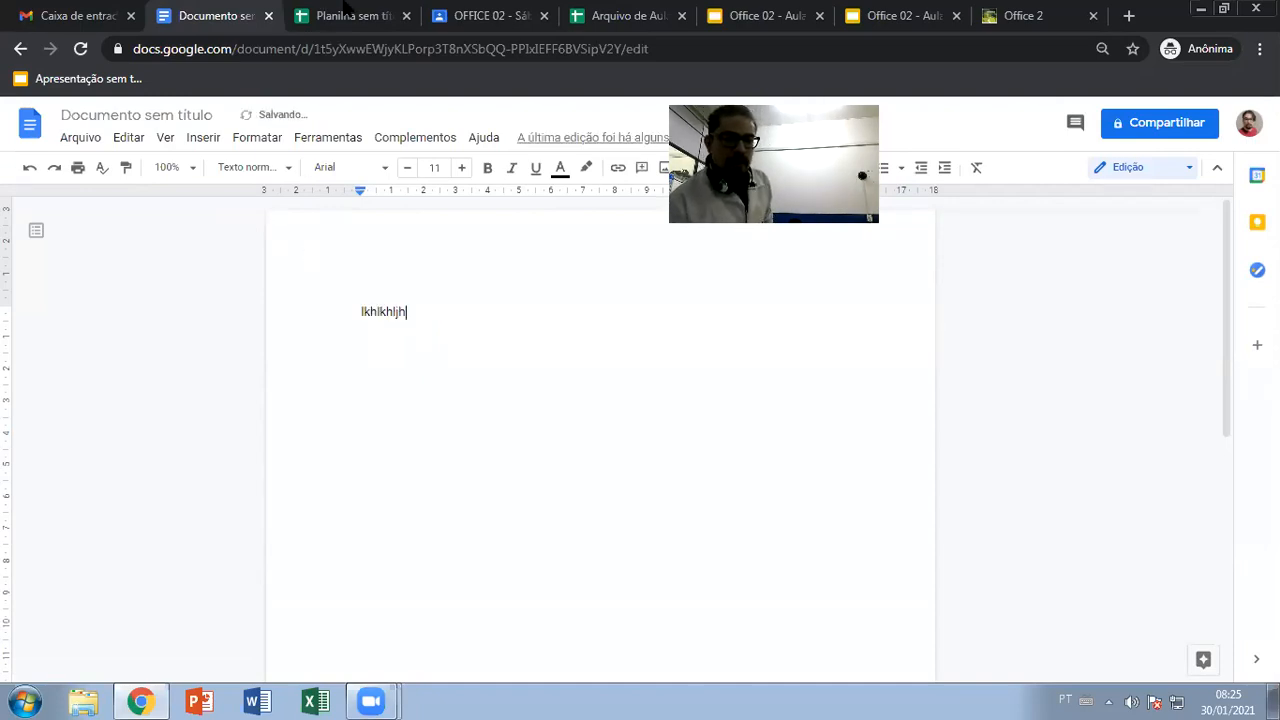
left_click(343, 10)
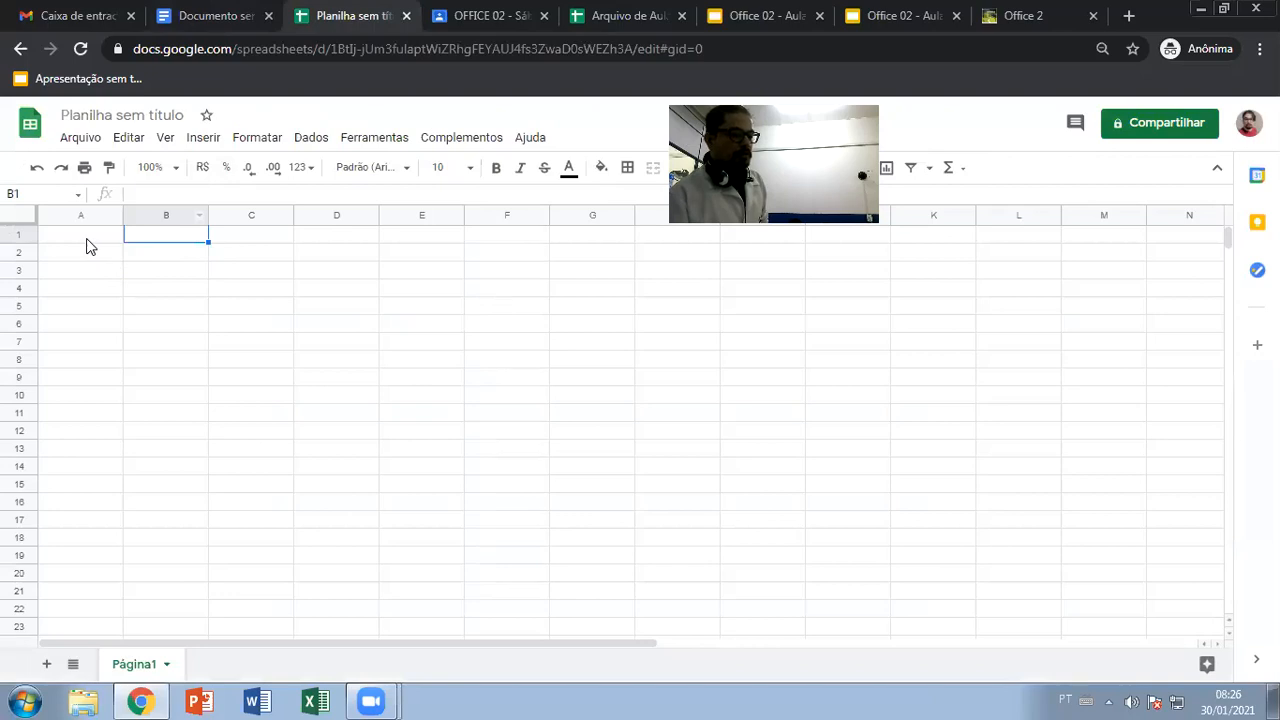
Enter 211212212 in cell A1, replacing earlier test numbers 56445151 and 2222
left_click(222, 242)
left_click(223, 254)
left_click(194, 254)
left_click(88, 248)
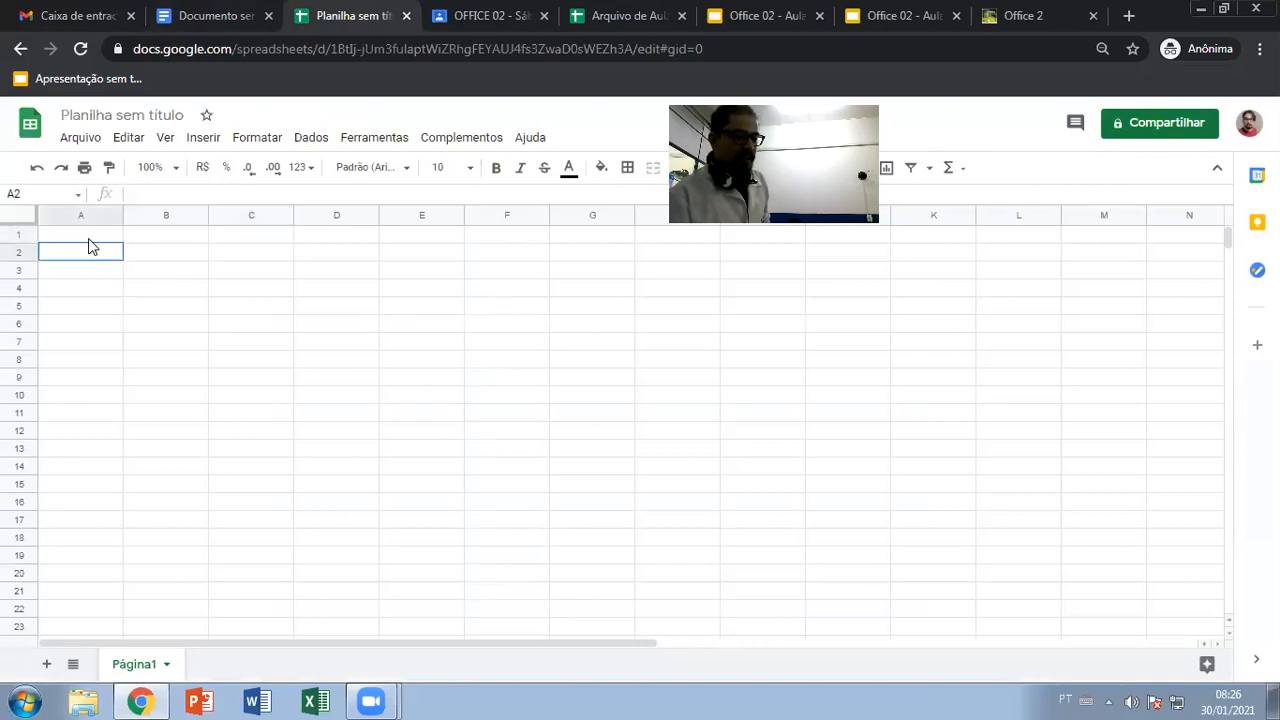
left_click(88, 234)
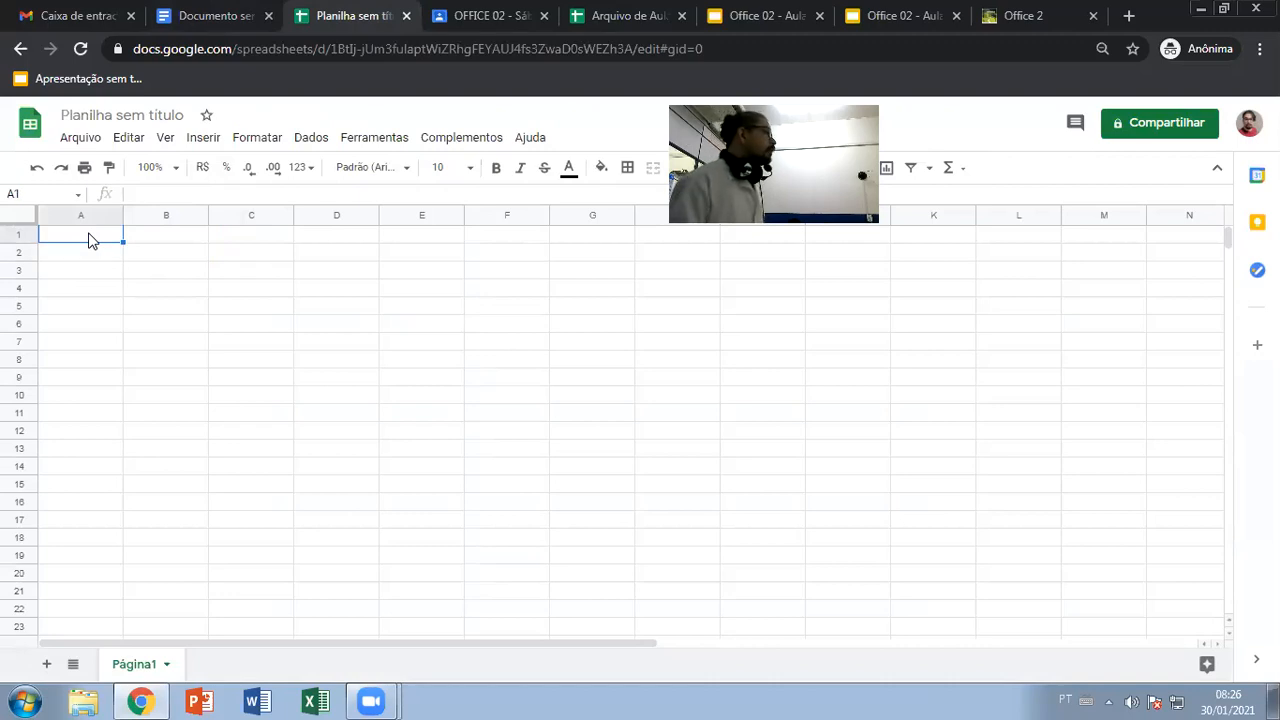
type("564451511")
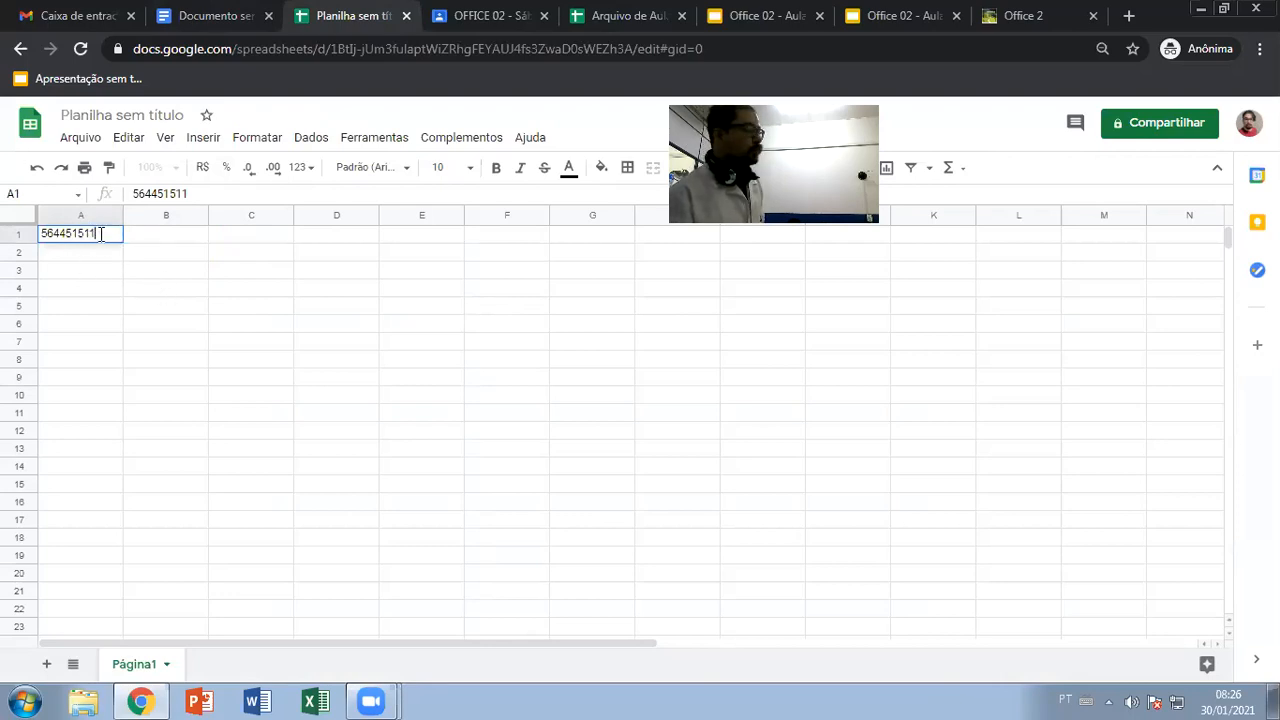
type("2222")
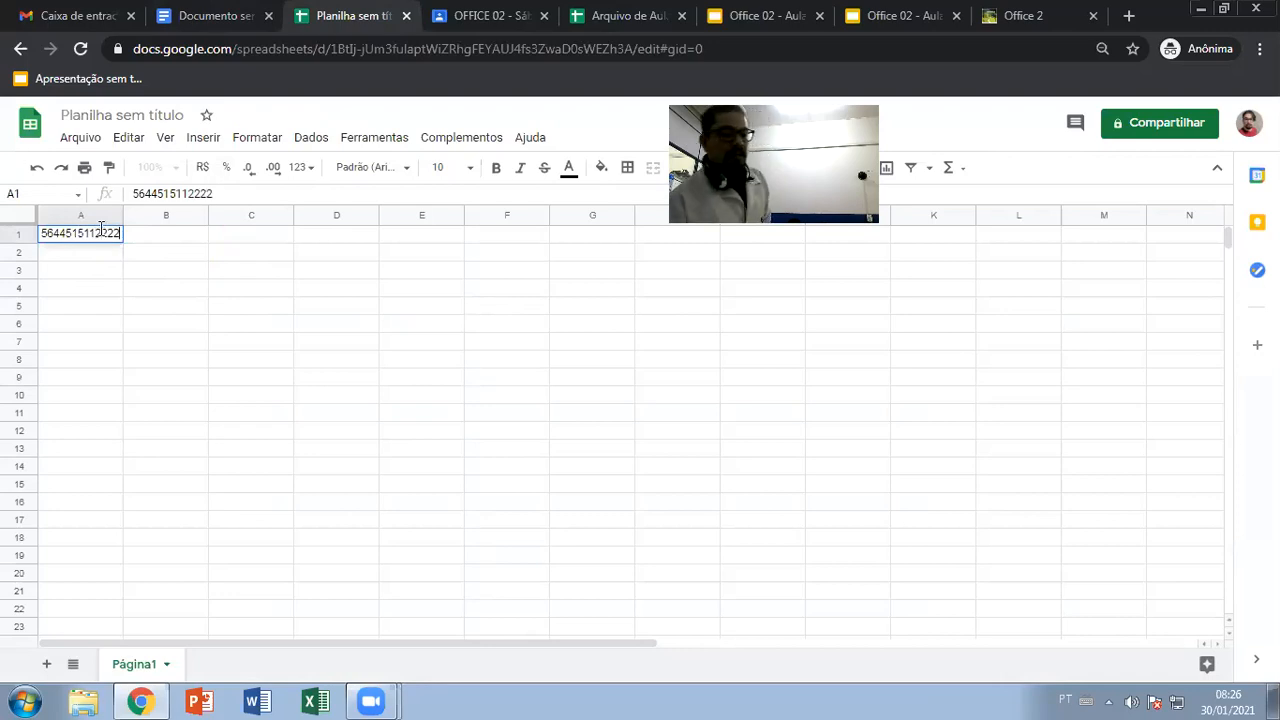
left_click(169, 237)
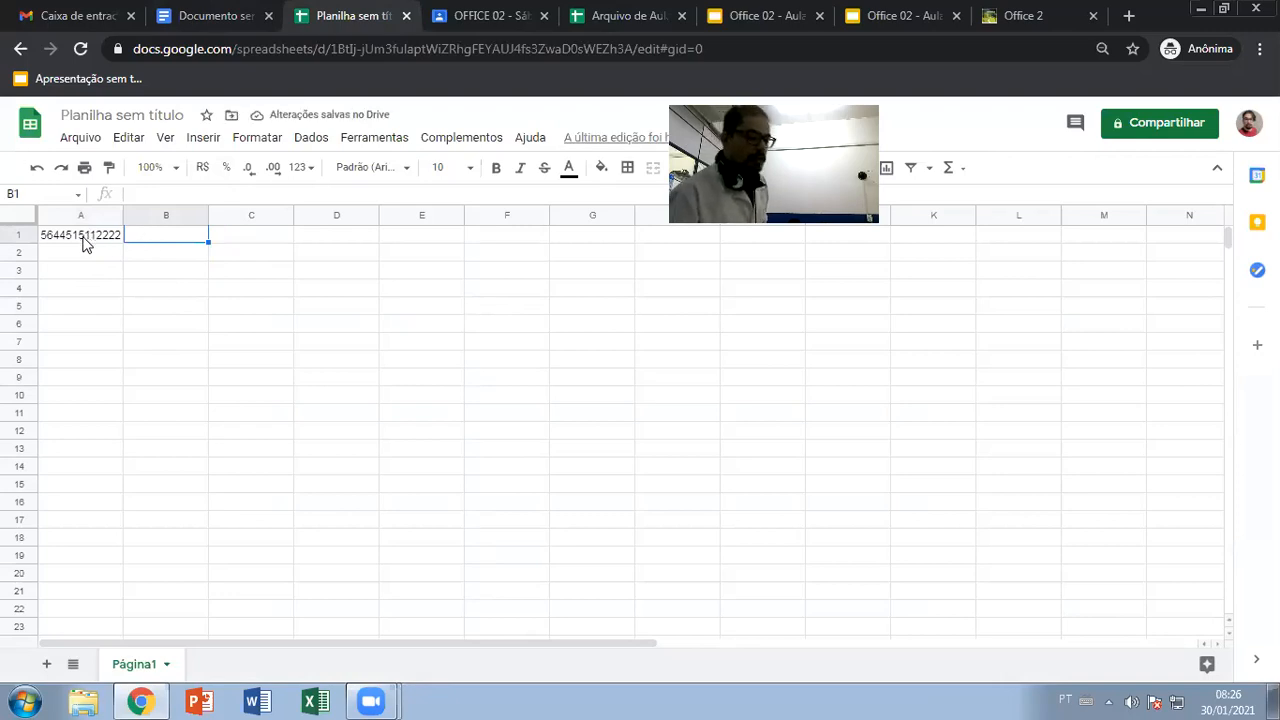
left_click(84, 240)
type("21")
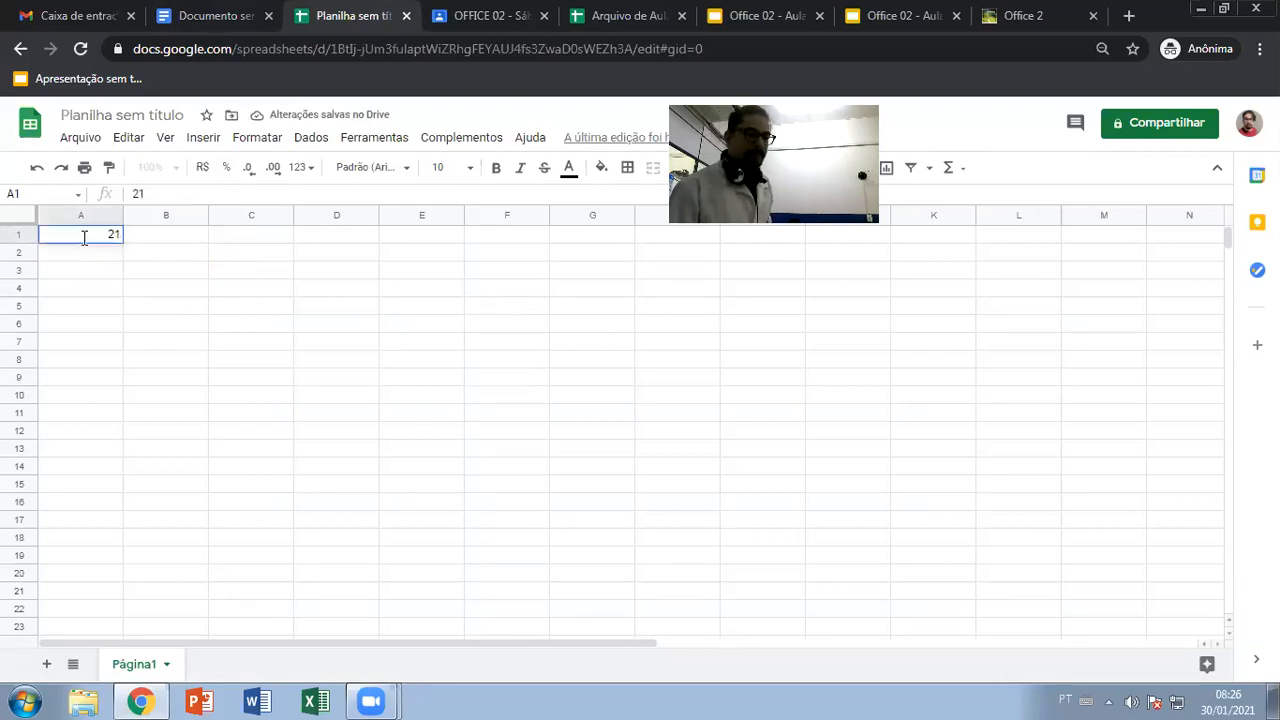
type("1212212")
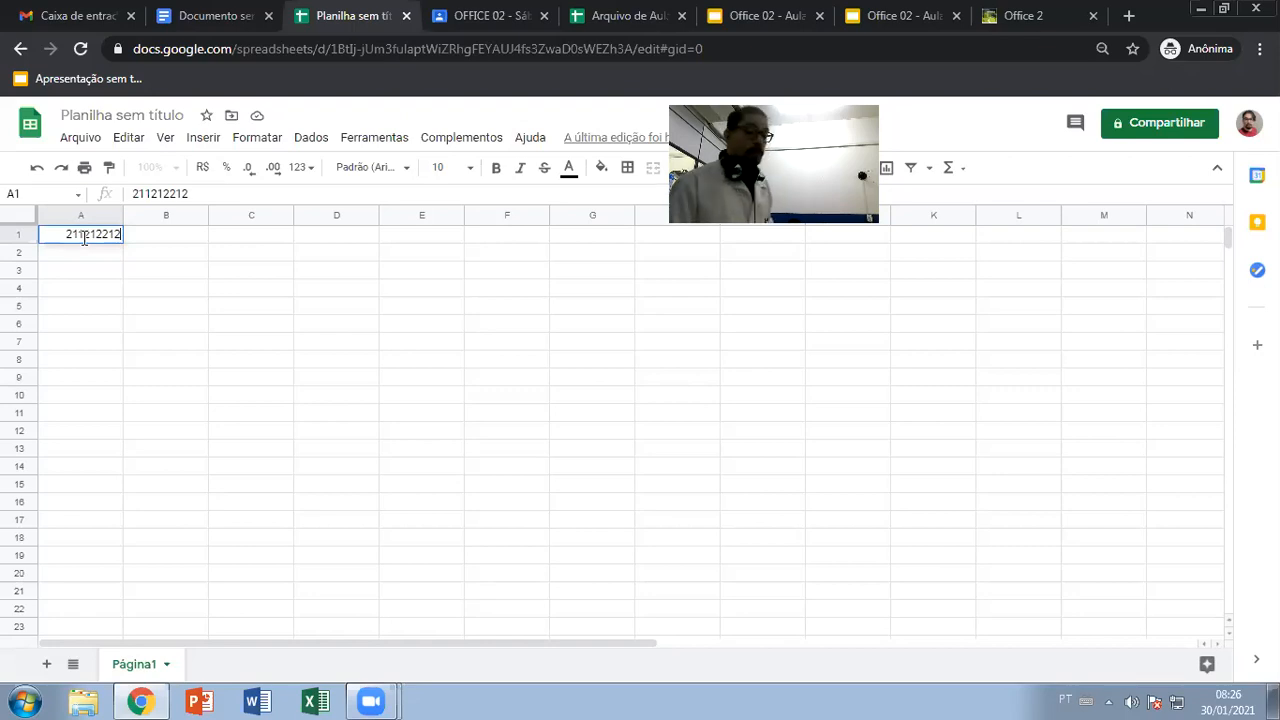
key("Return")
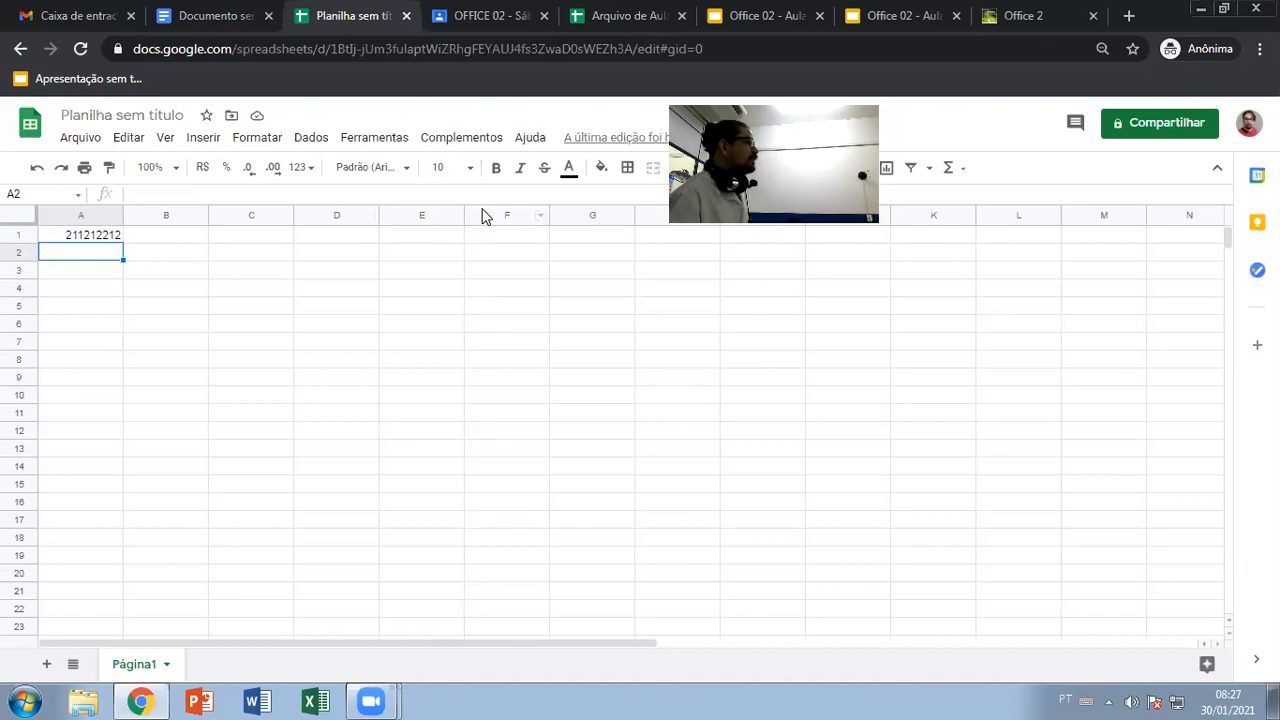
left_click(18, 234)
left_click(18, 252)
left_click(16, 271)
left_click(15, 289)
left_click(16, 306)
left_click(18, 323)
scroll(20, 328, "down", 3)
scroll(20, 328, "down", 20)
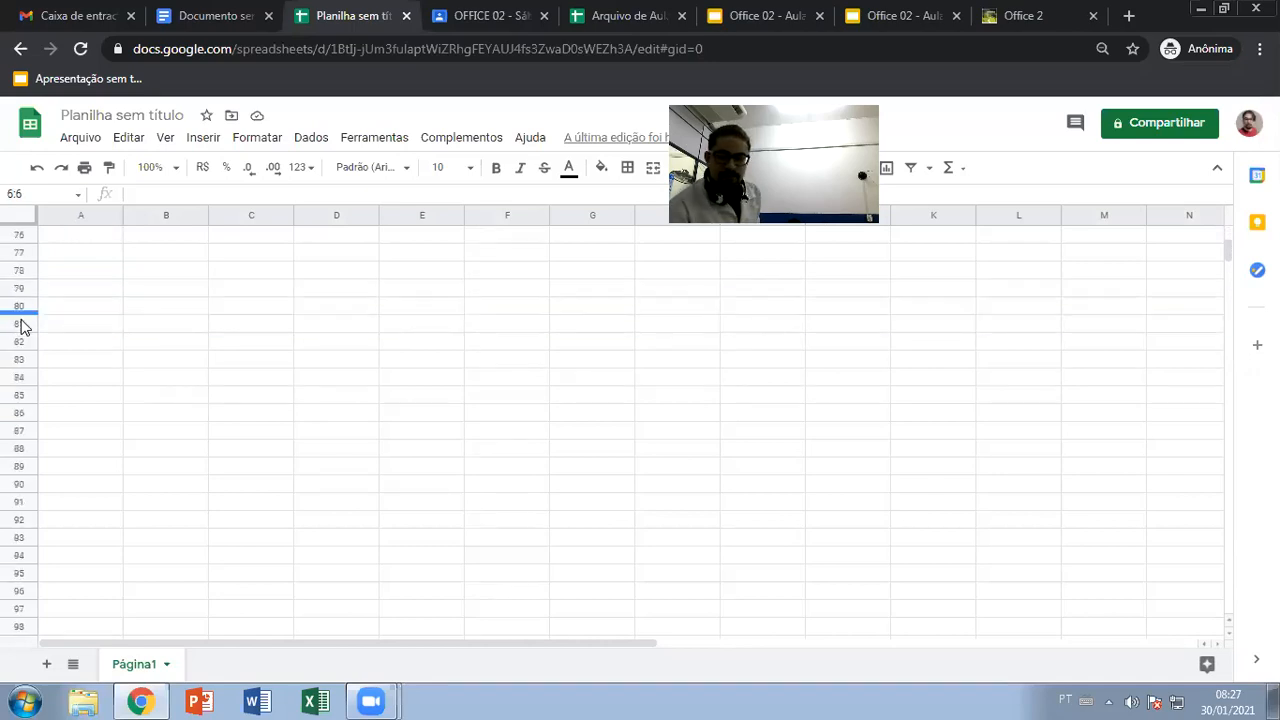
scroll(20, 328, "down", 3)
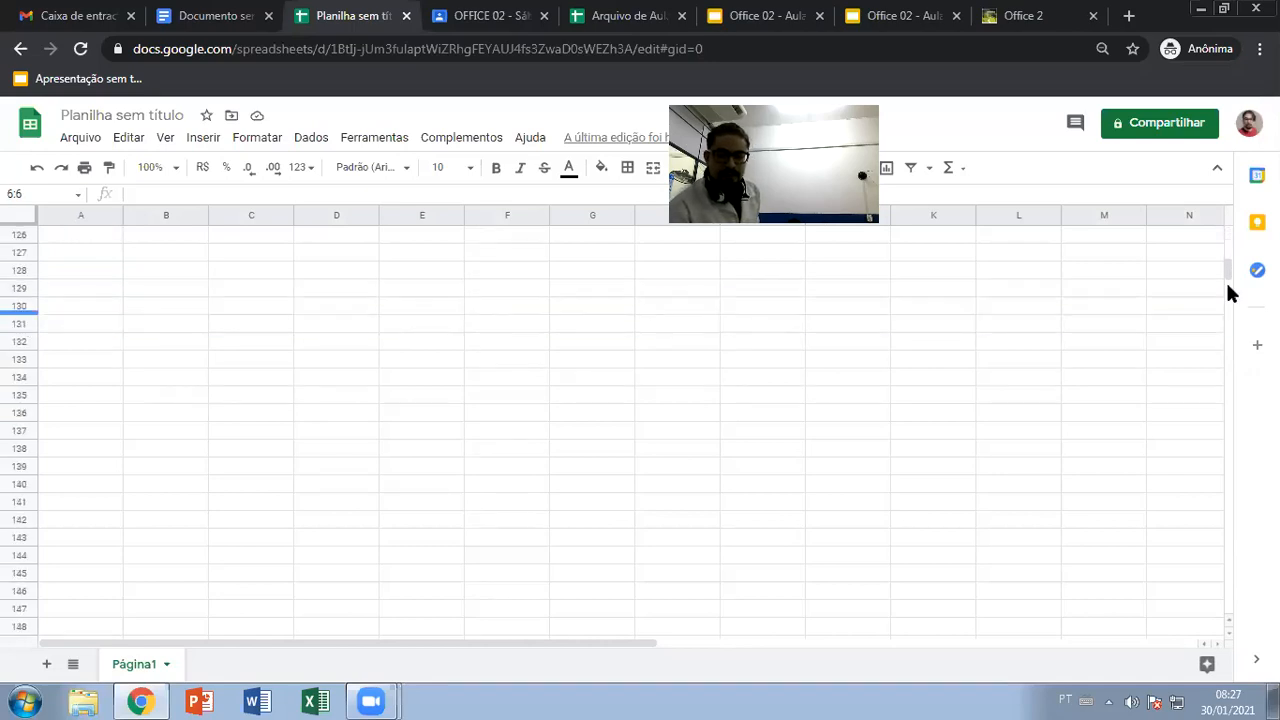
scroll(66, 364, "down", 20)
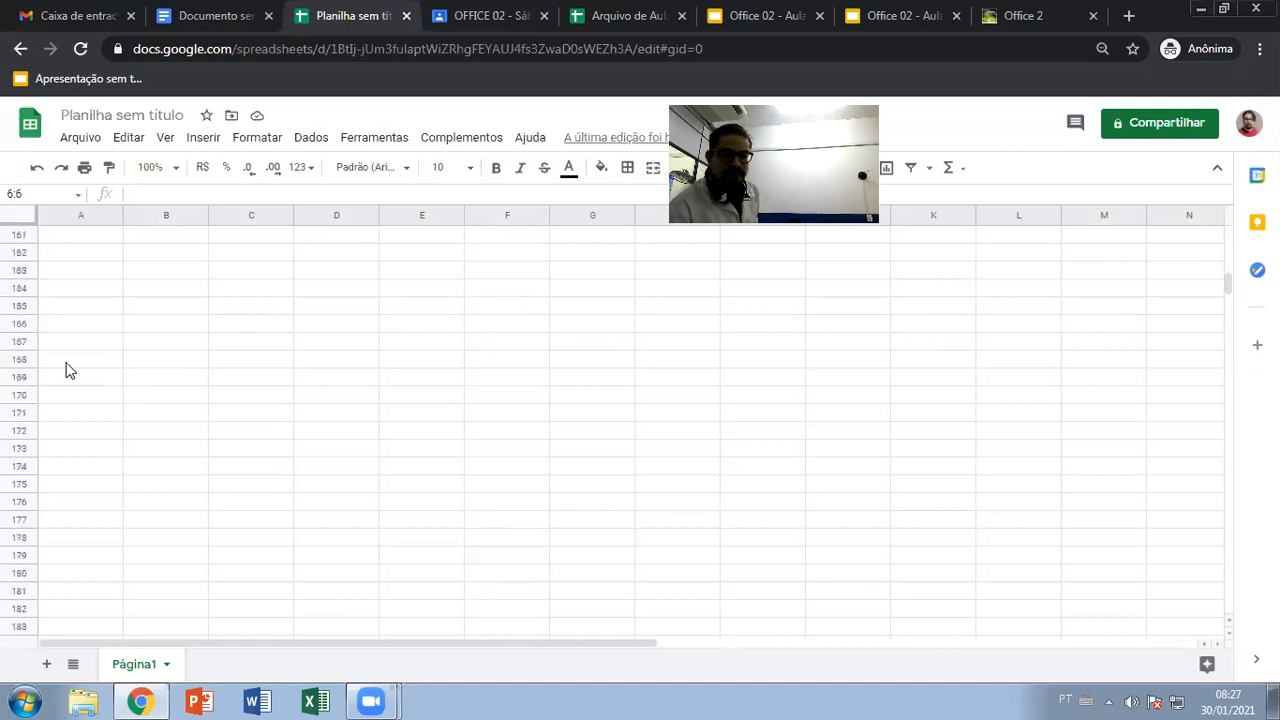
scroll(66, 363, "down", 20)
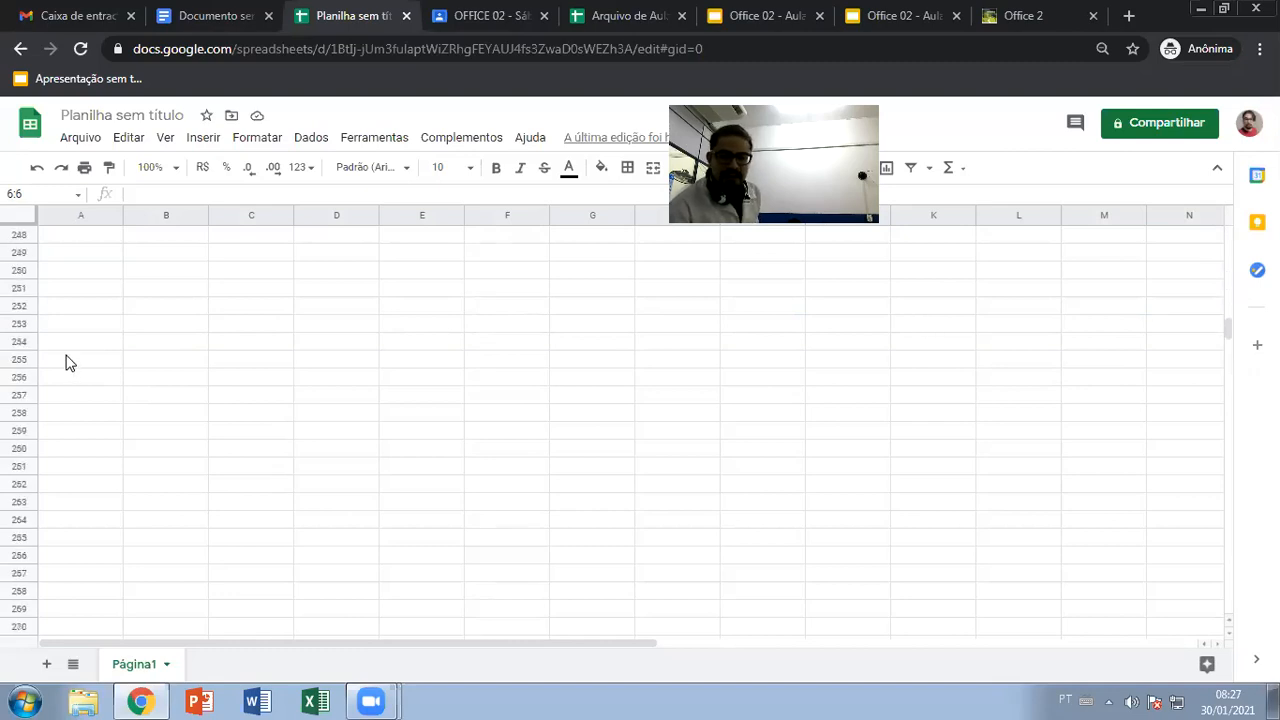
scroll(72, 360, "down", 9)
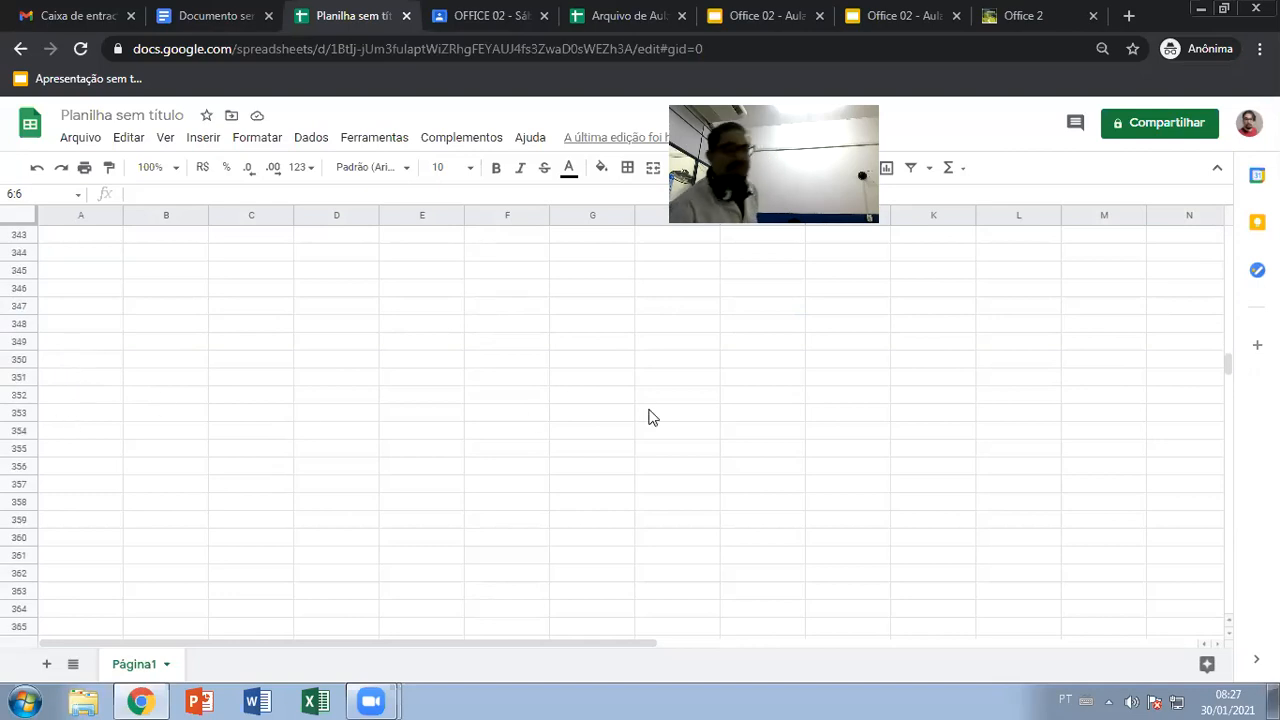
left_click_drag(1227, 365, 1229, 230)
left_click(1216, 252)
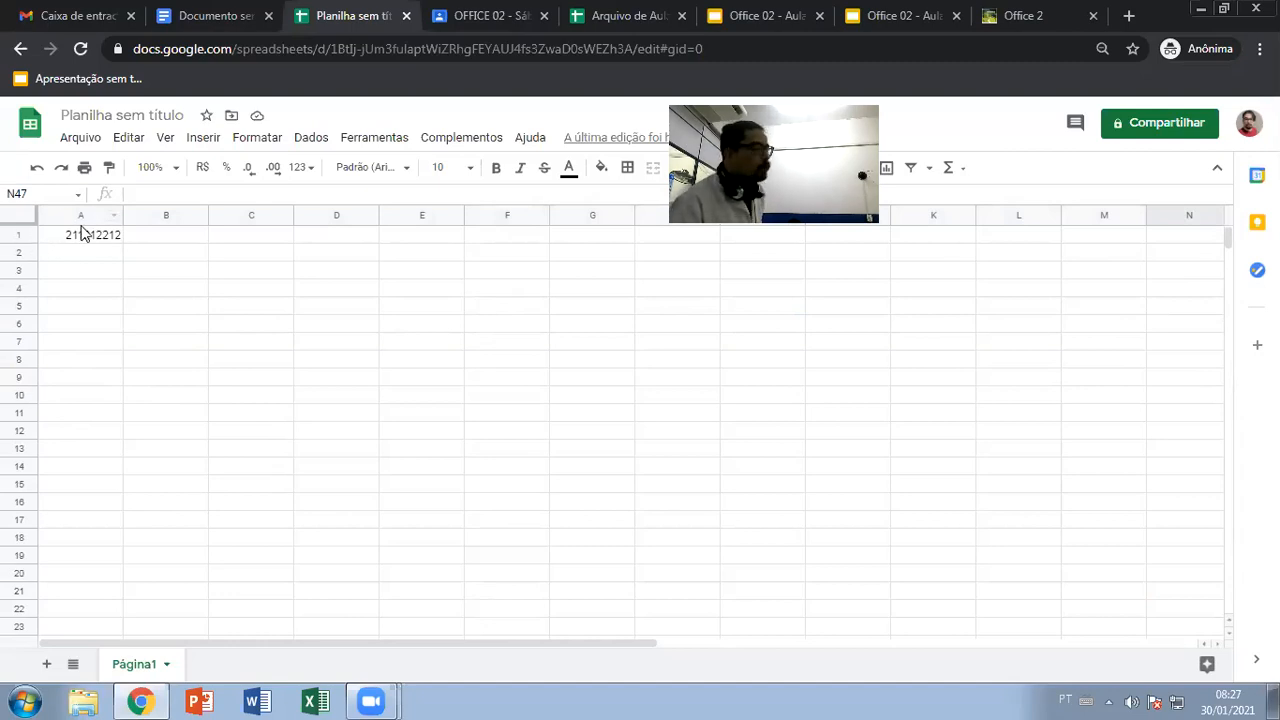
left_click(86, 234)
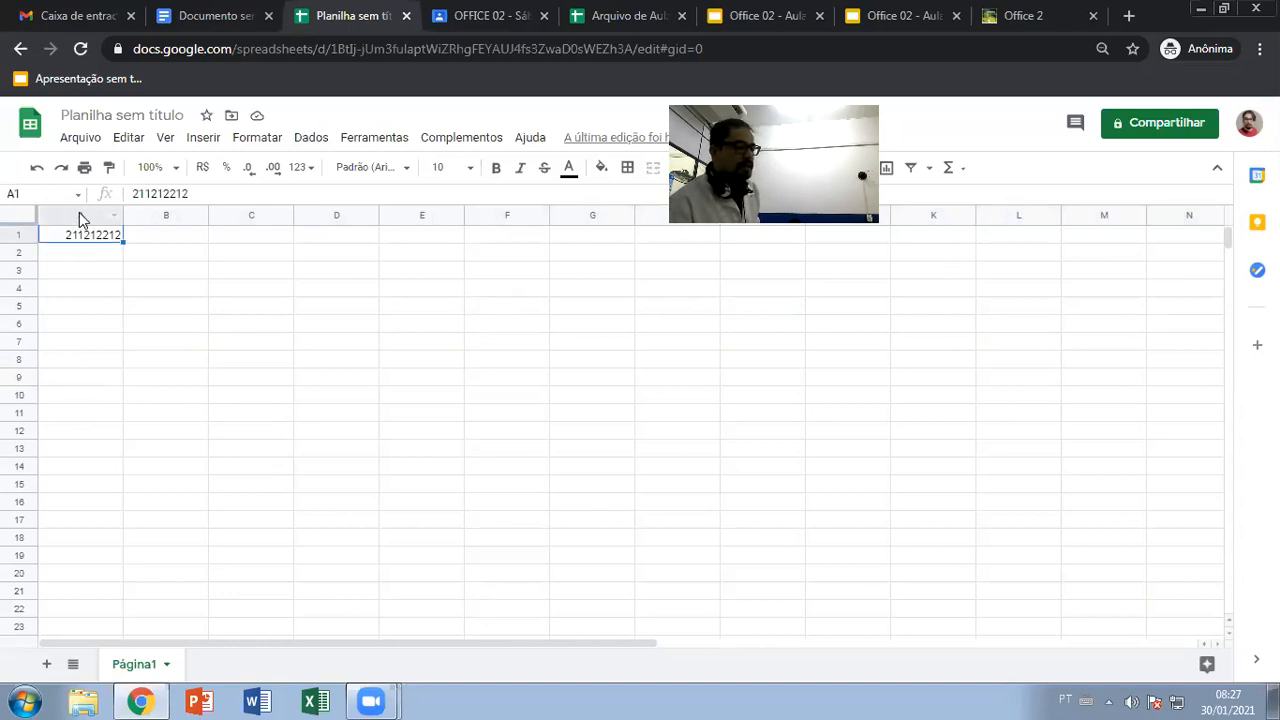
left_click(431, 291)
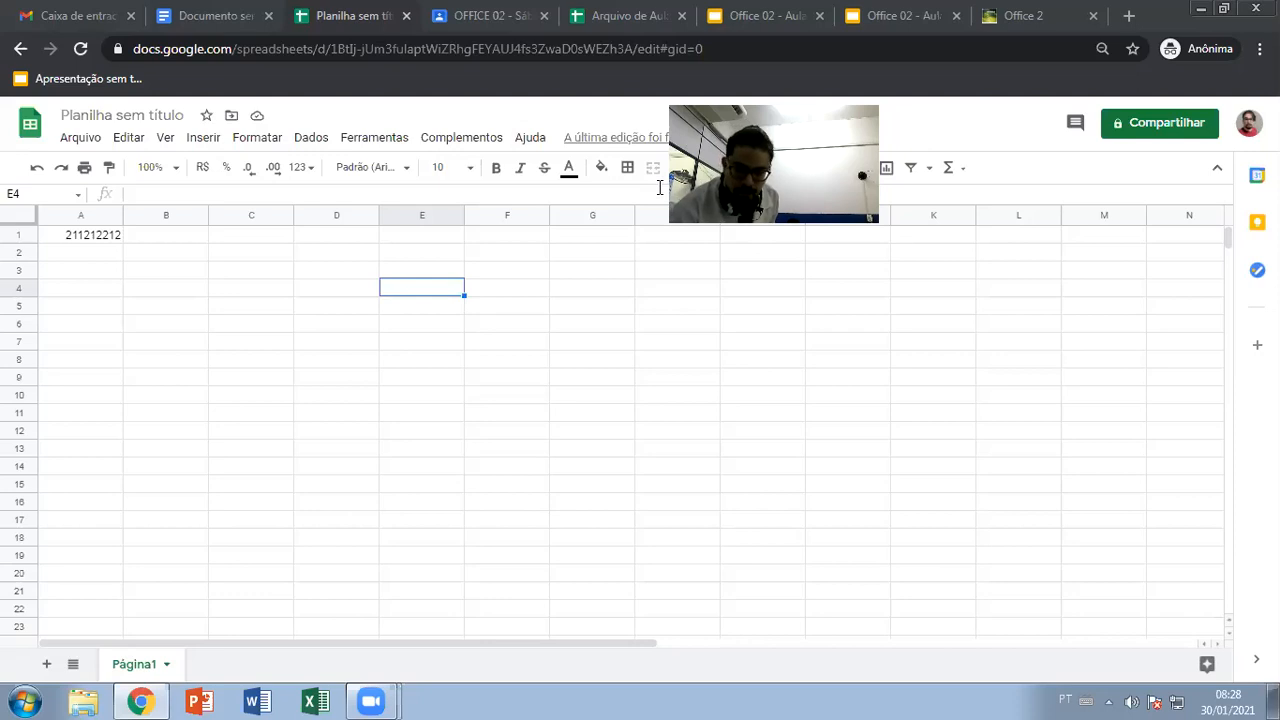
Present the Atenção slide, reveal its Colunas, Linhas and Células labels, and advance onward
left_click(816, 30)
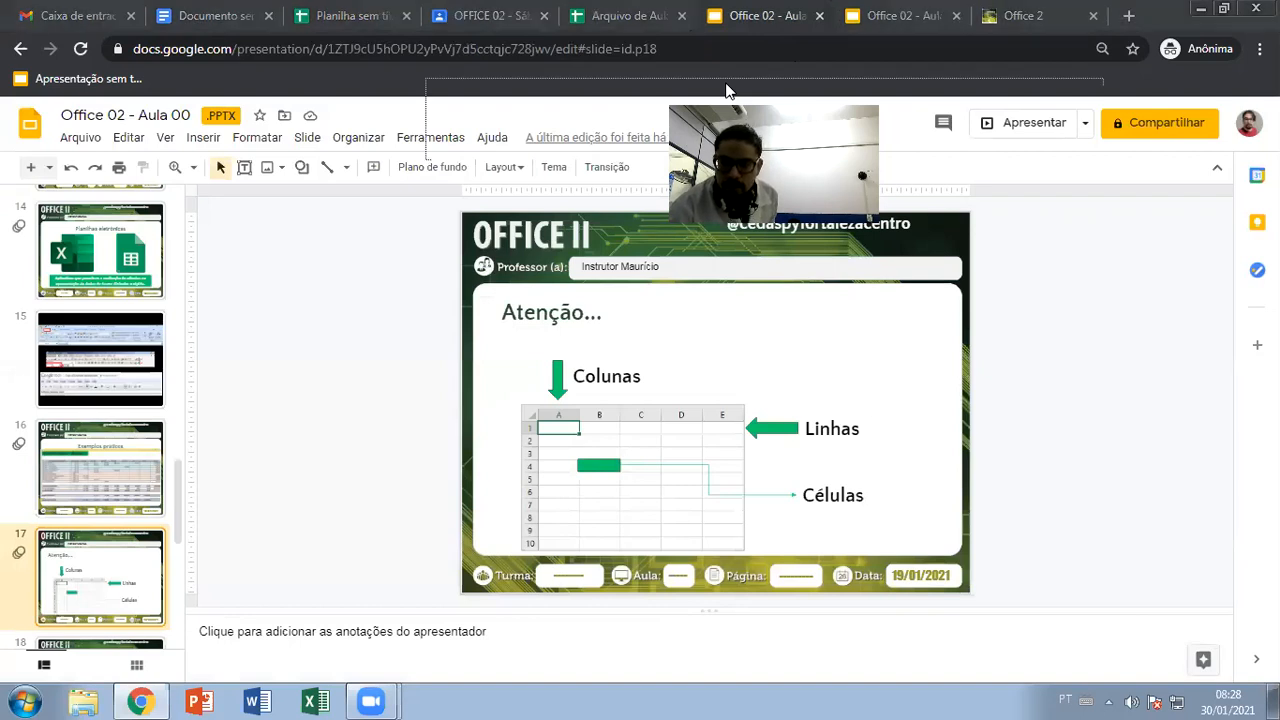
left_click(1018, 125)
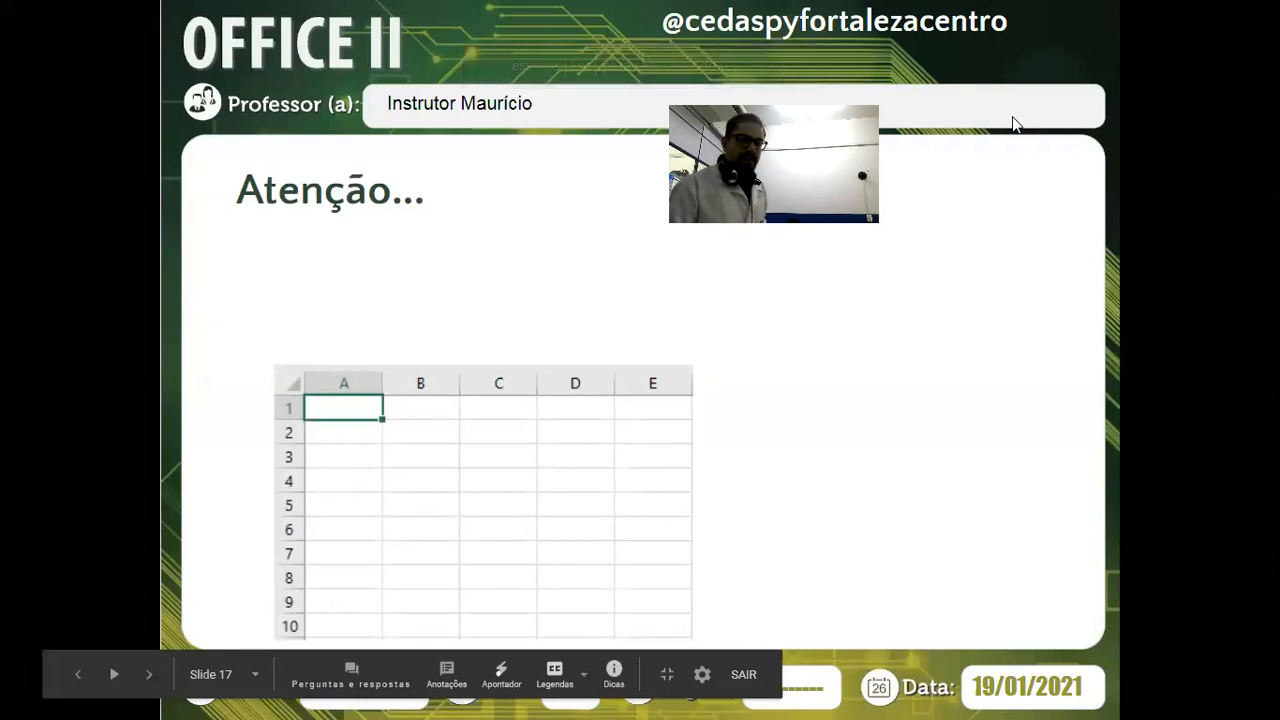
left_click(531, 283)
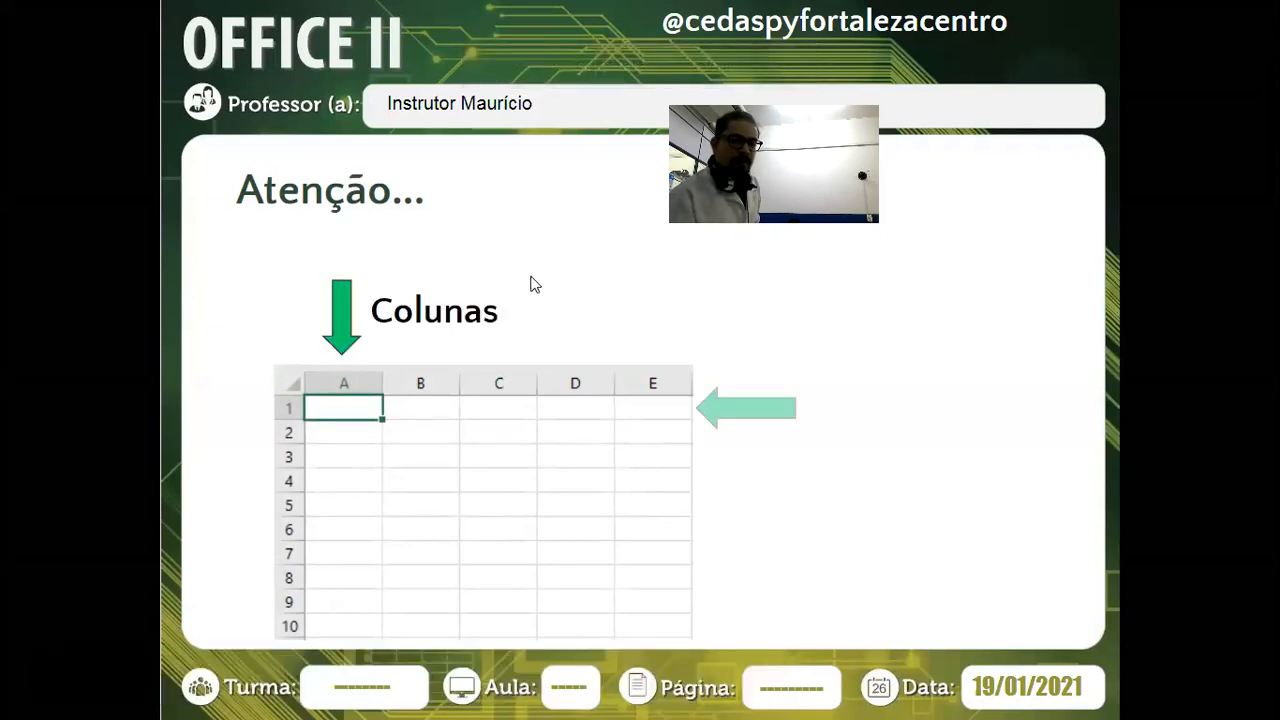
left_click(537, 287)
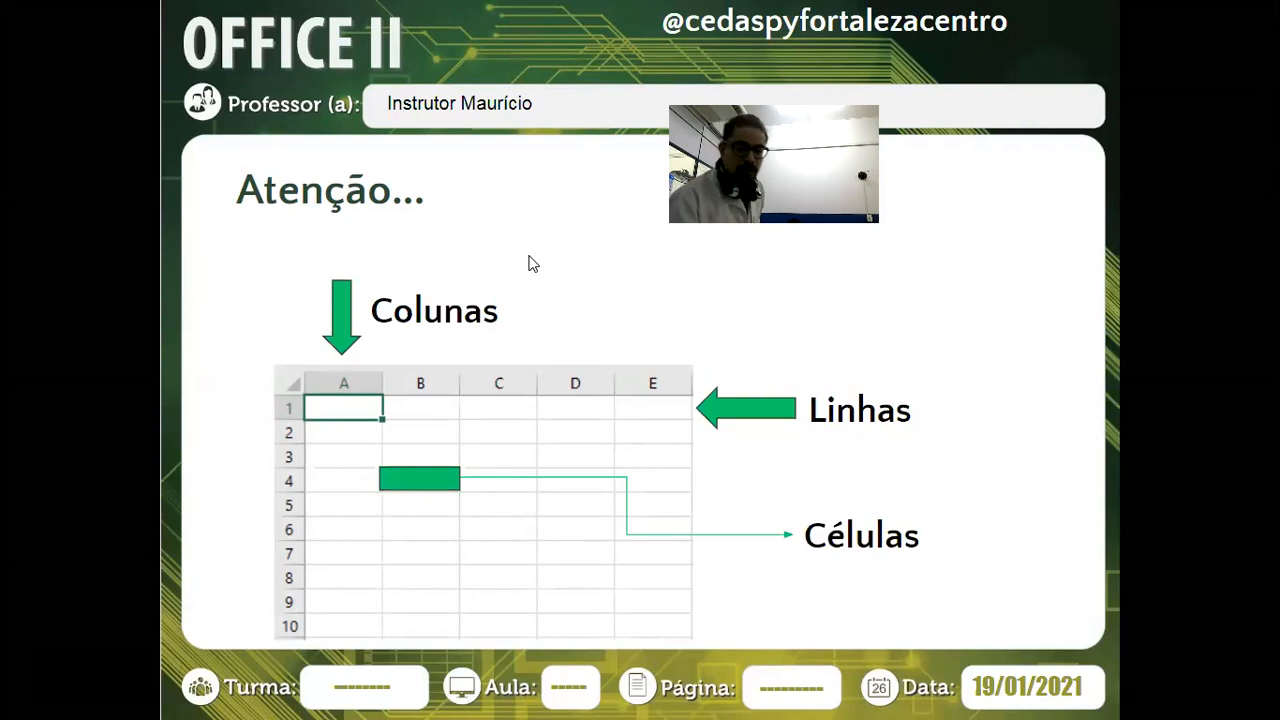
key("alt+Tab")
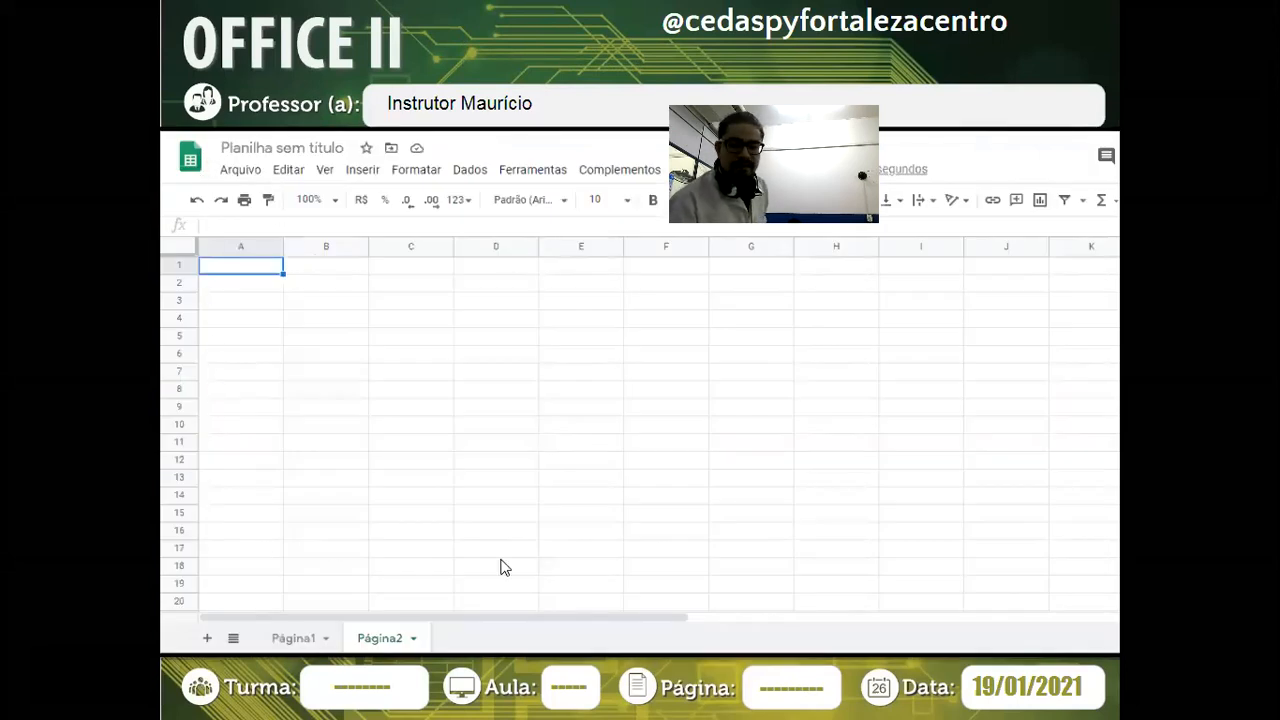
Advance past the spreadsheet example to slide 22, Atividade, showing the class join code
key("alt+Tab")
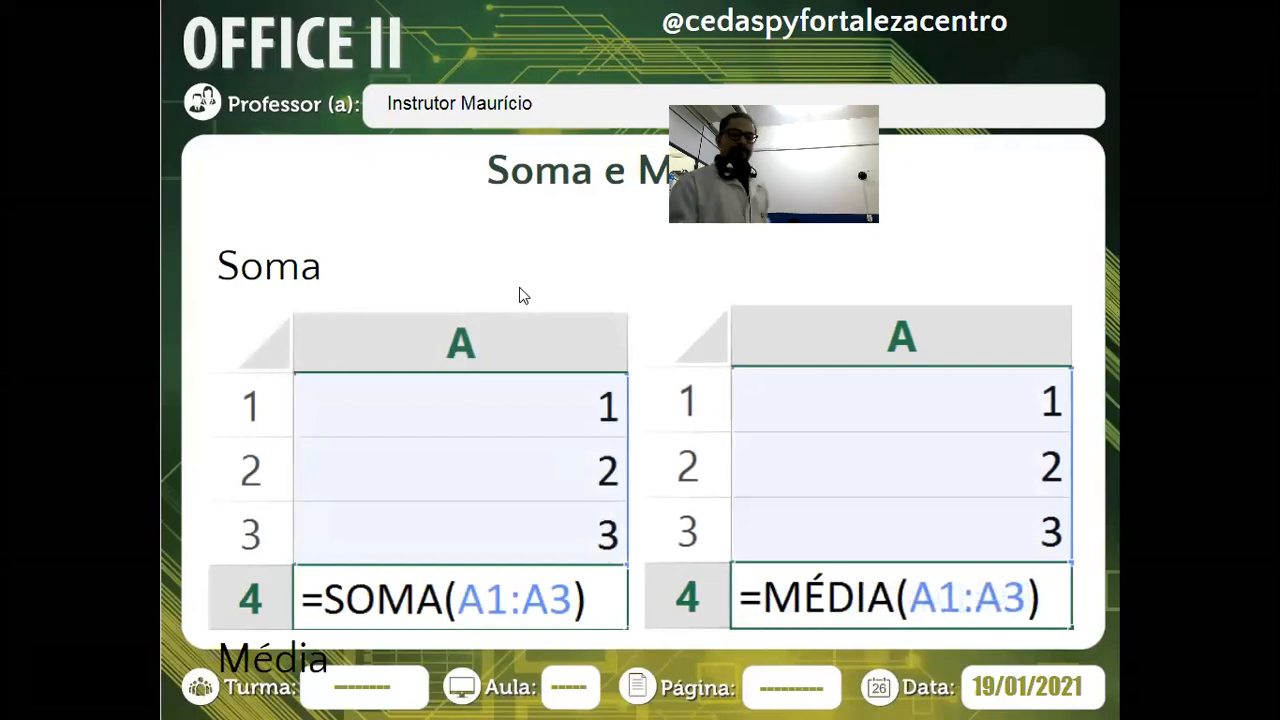
key("Right")
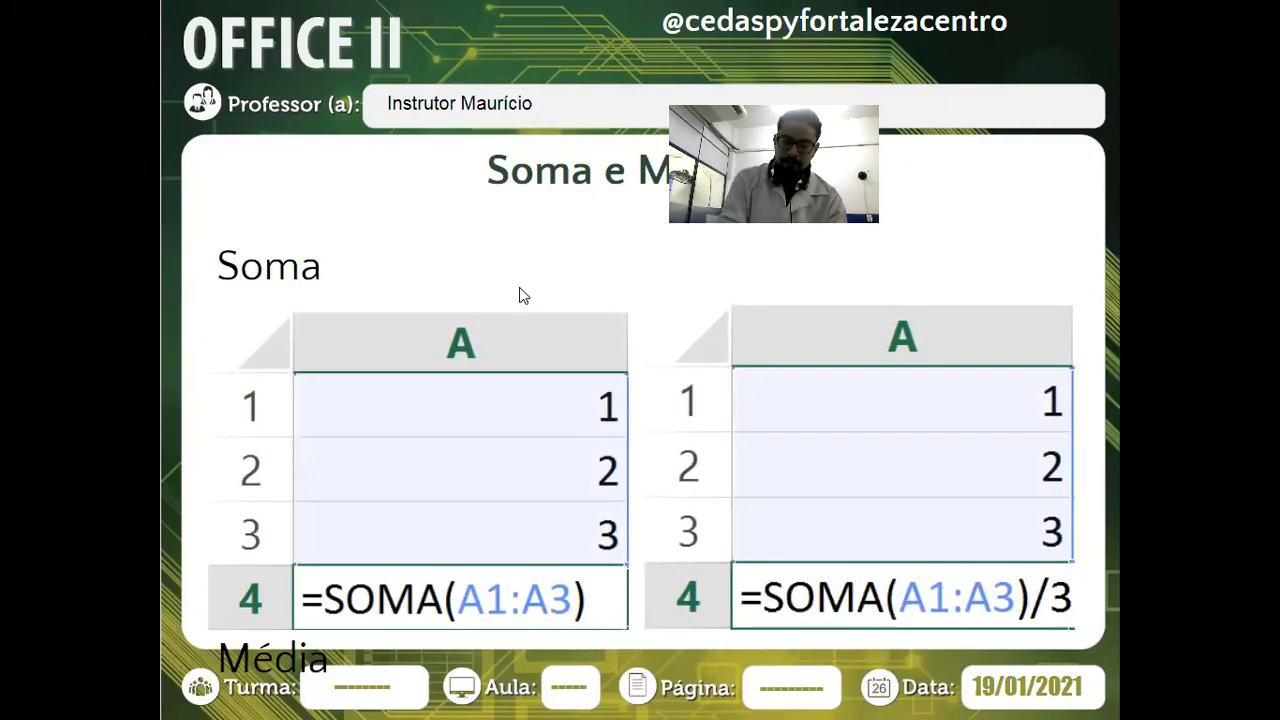
key("Right")
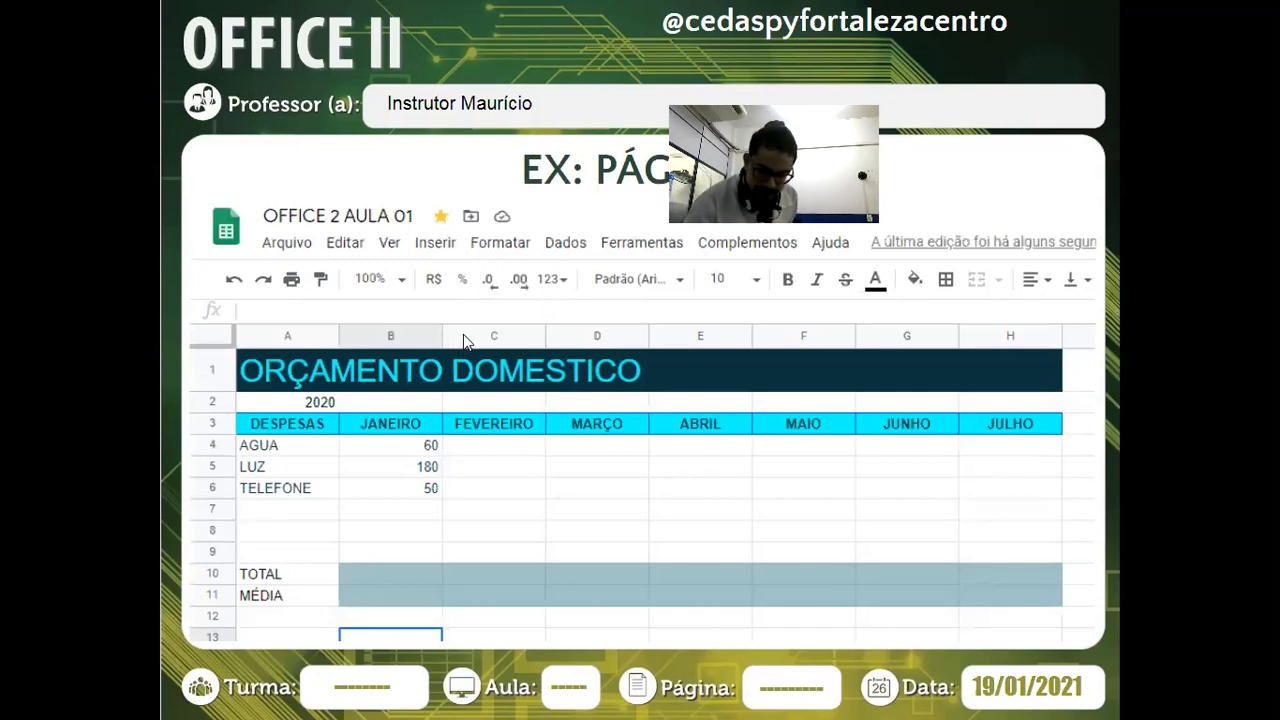
left_click(513, 458)
left_click(546, 322)
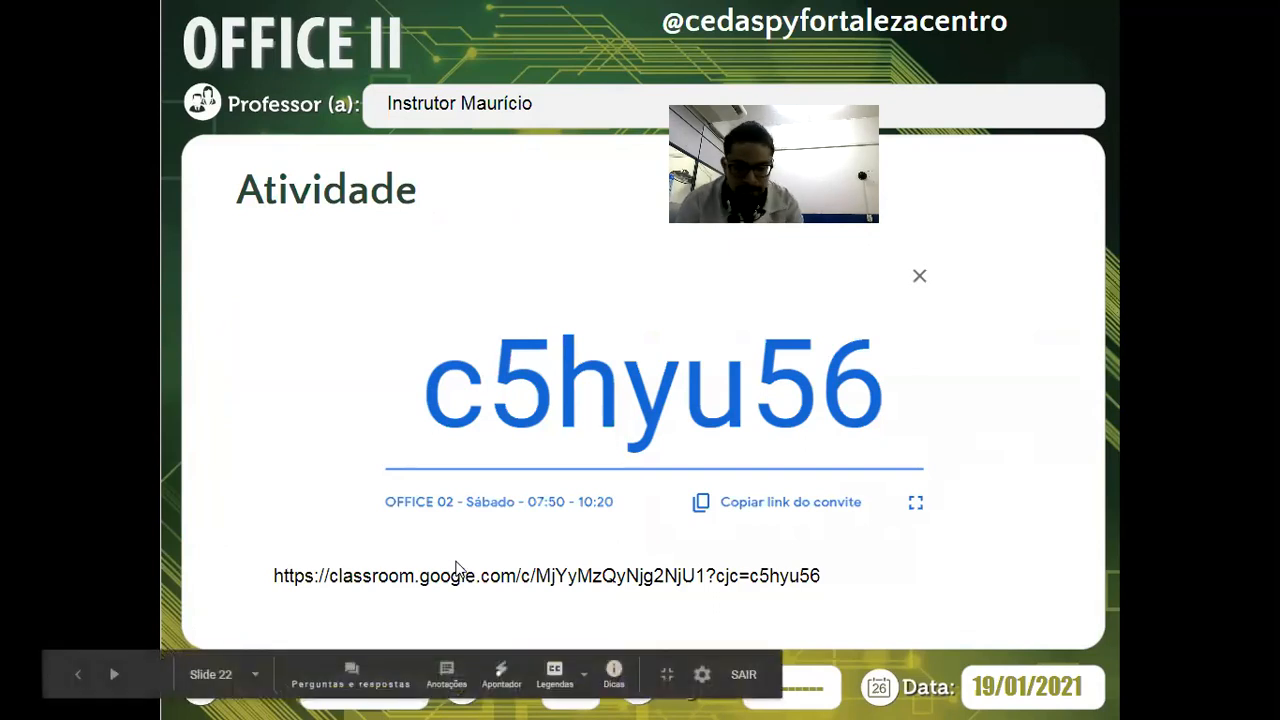
Exit presentation mode and select the full class invite link line on the Atividade slide
key("Escape")
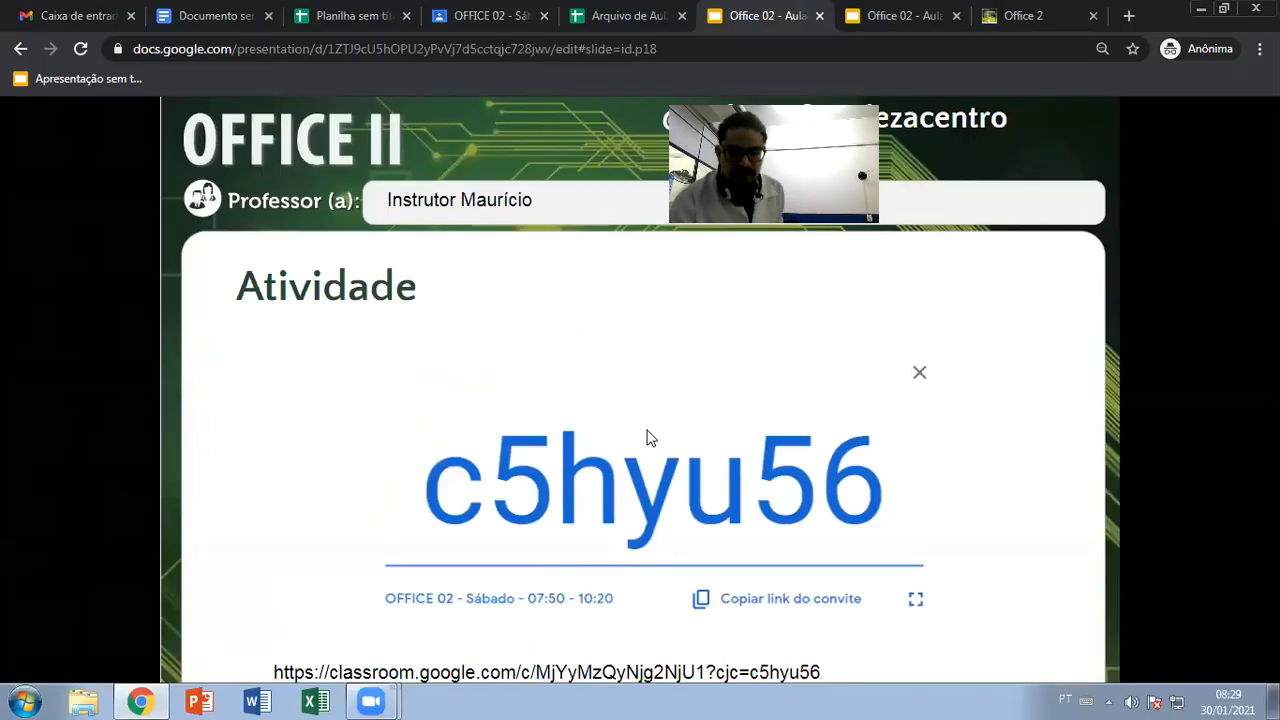
key("Escape")
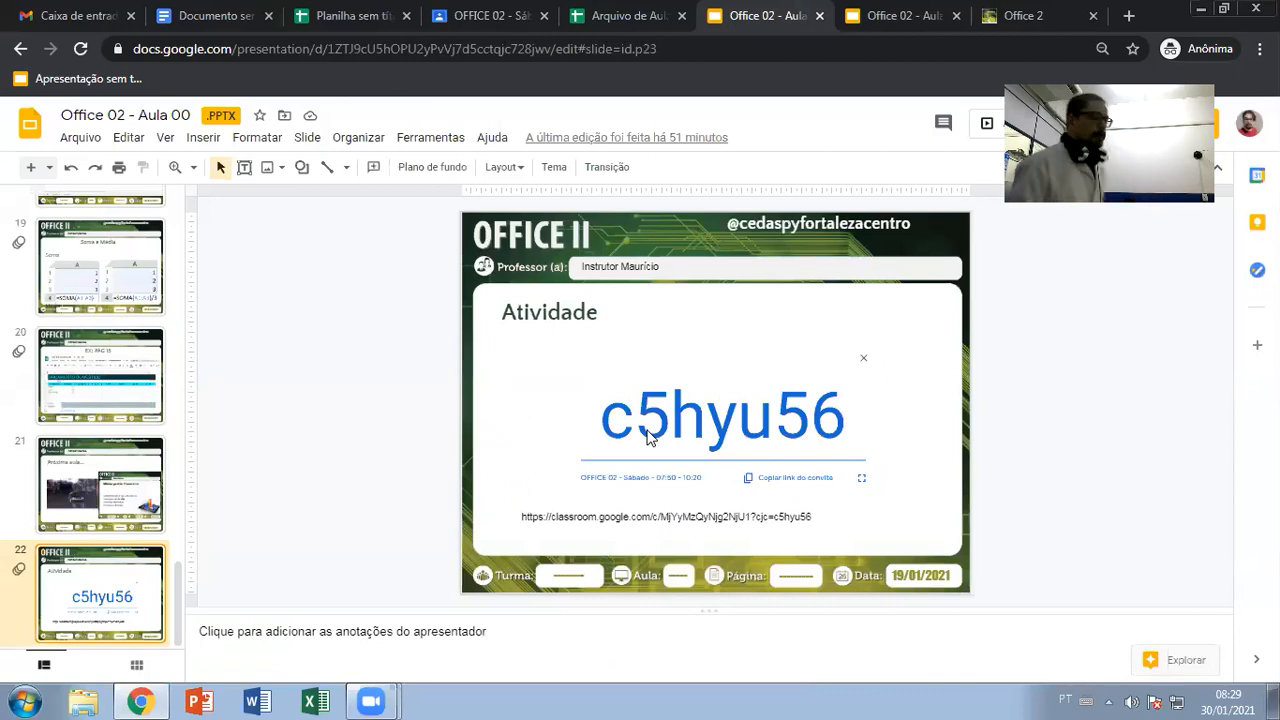
double_click(703, 517)
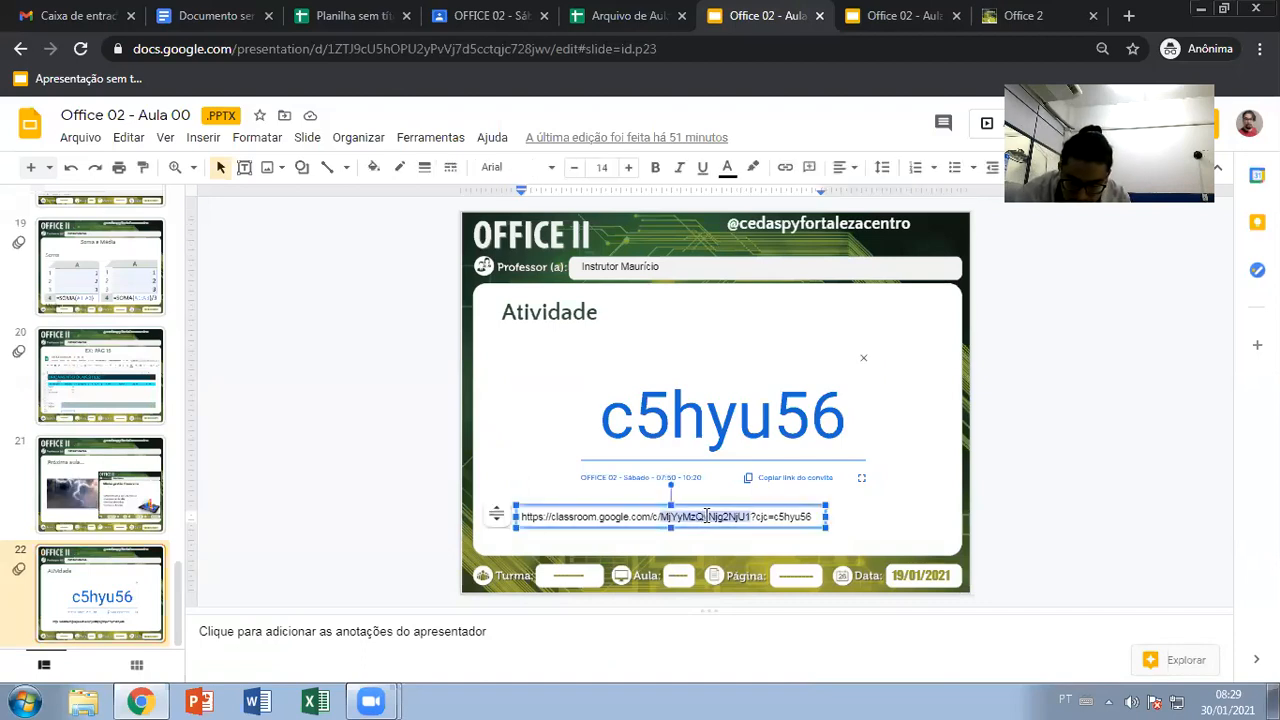
triple_click(707, 516)
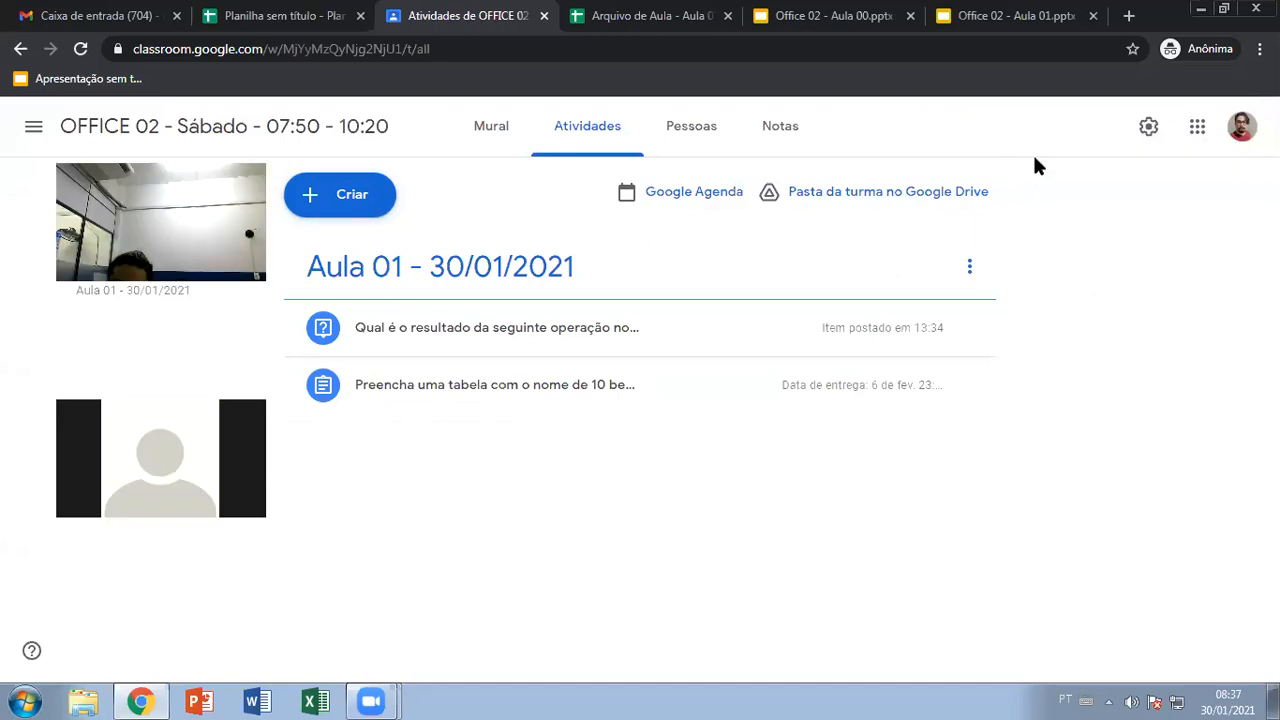
Add another Google account to Classroom, choosing the suggested e-mail and entering its password
left_click(1241, 126)
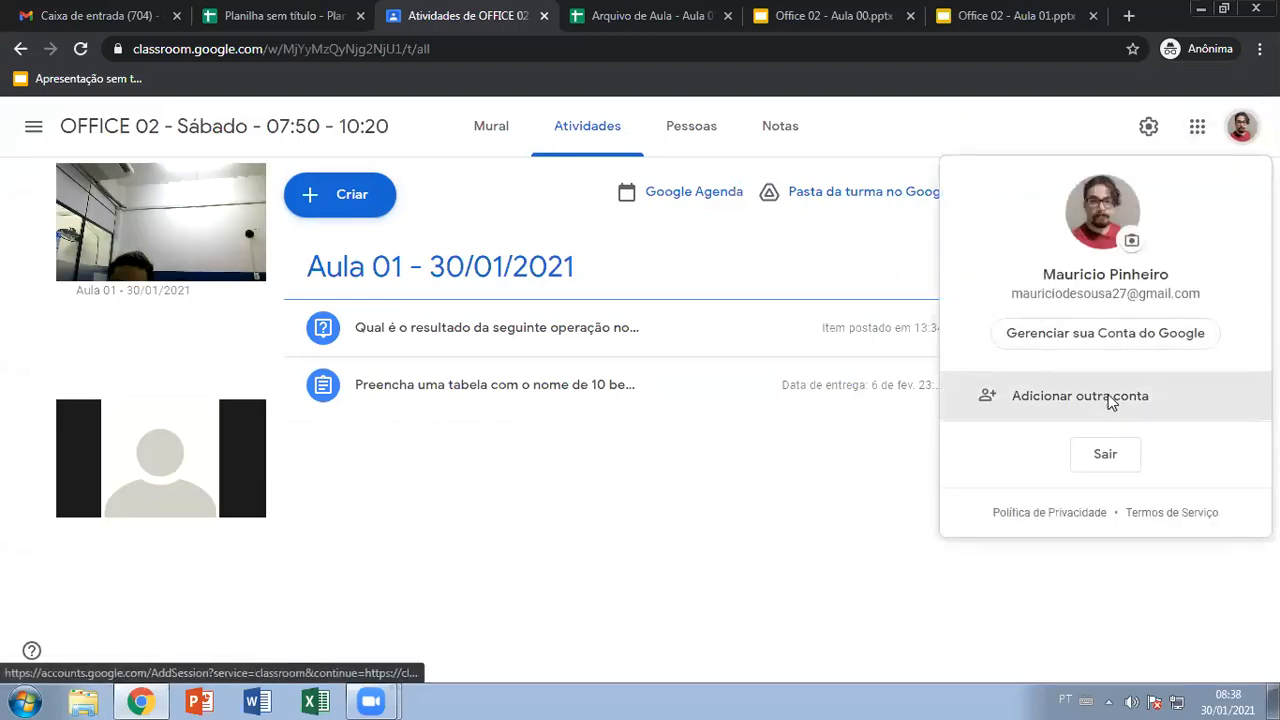
left_click(1108, 394)
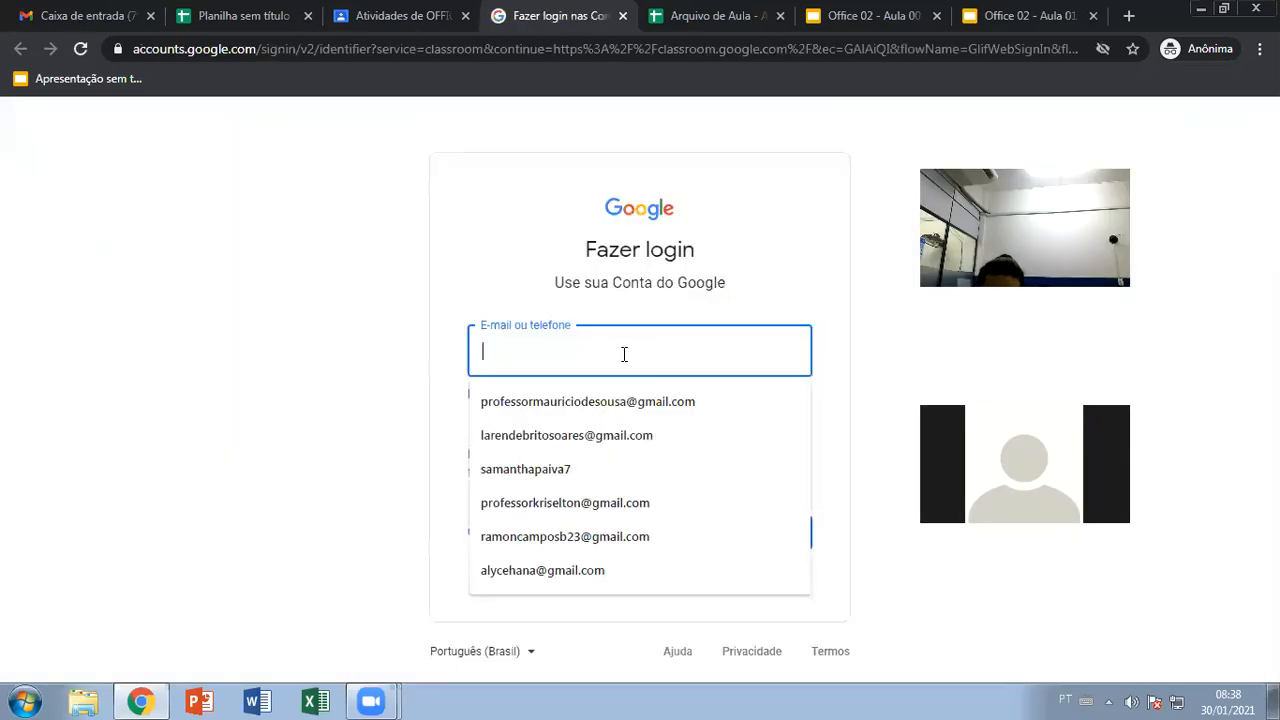
left_click(611, 401)
left_click(772, 529)
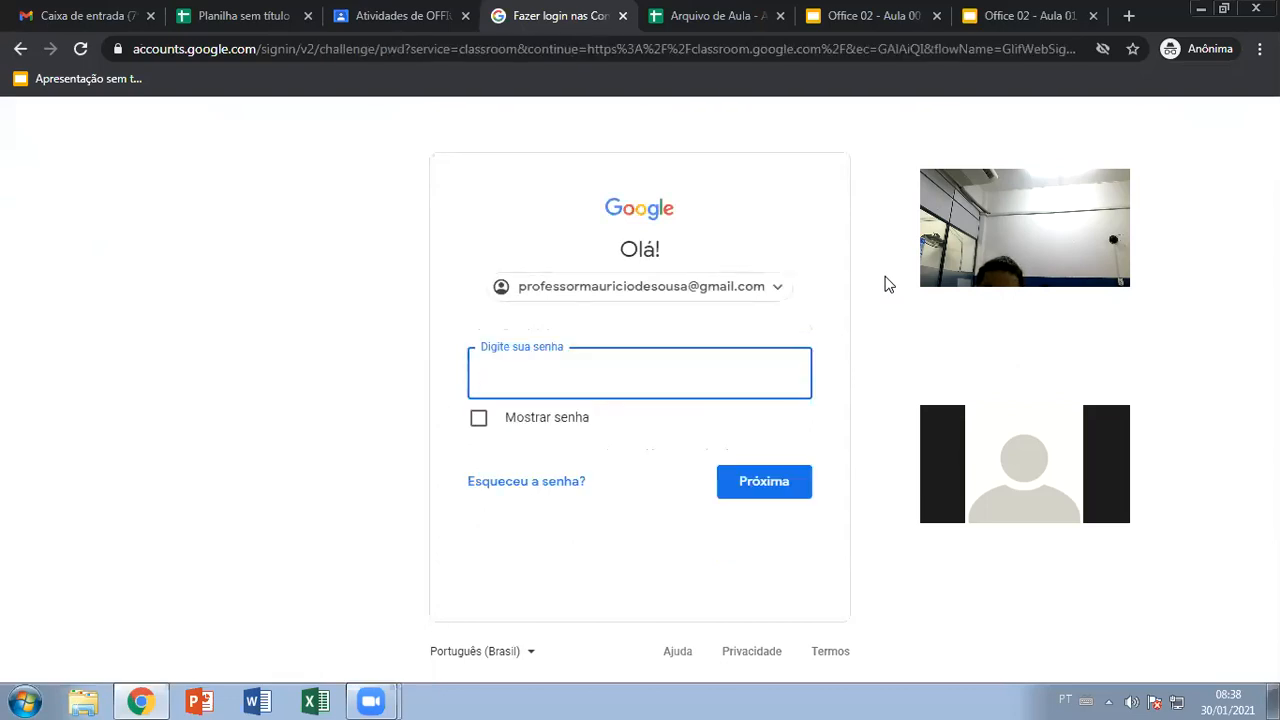
left_click(463, 420)
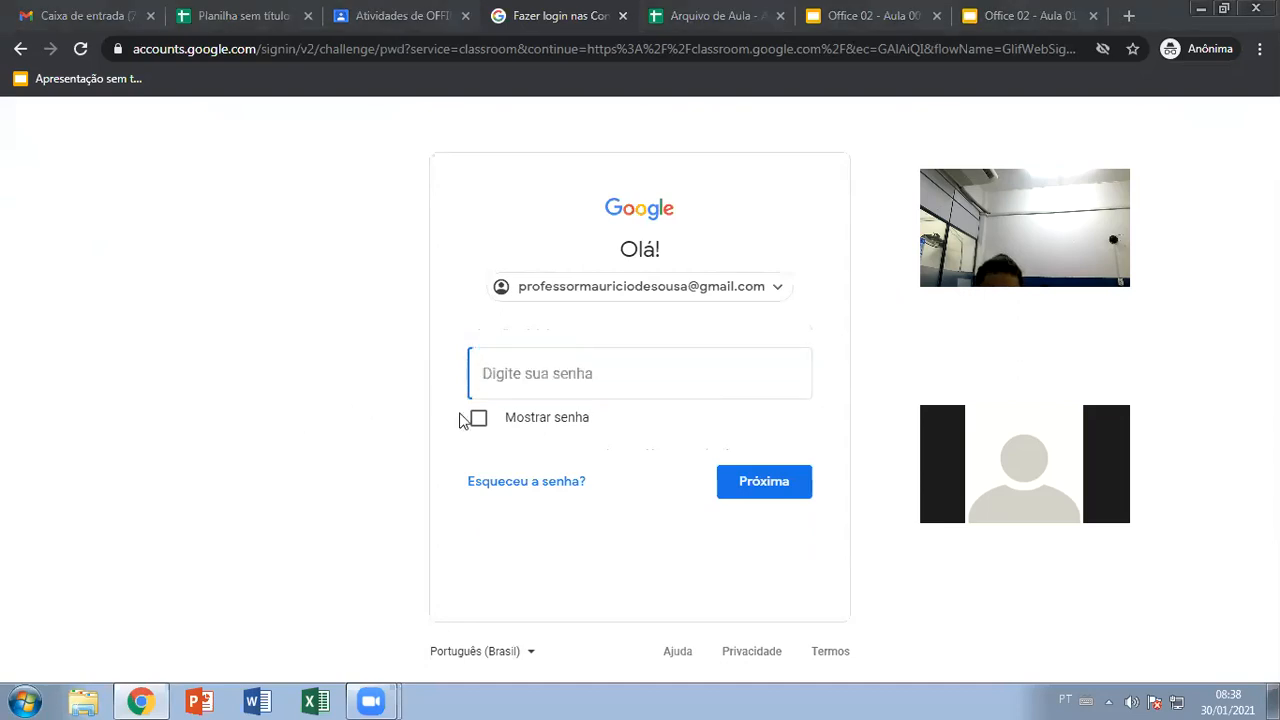
left_click(287, 348)
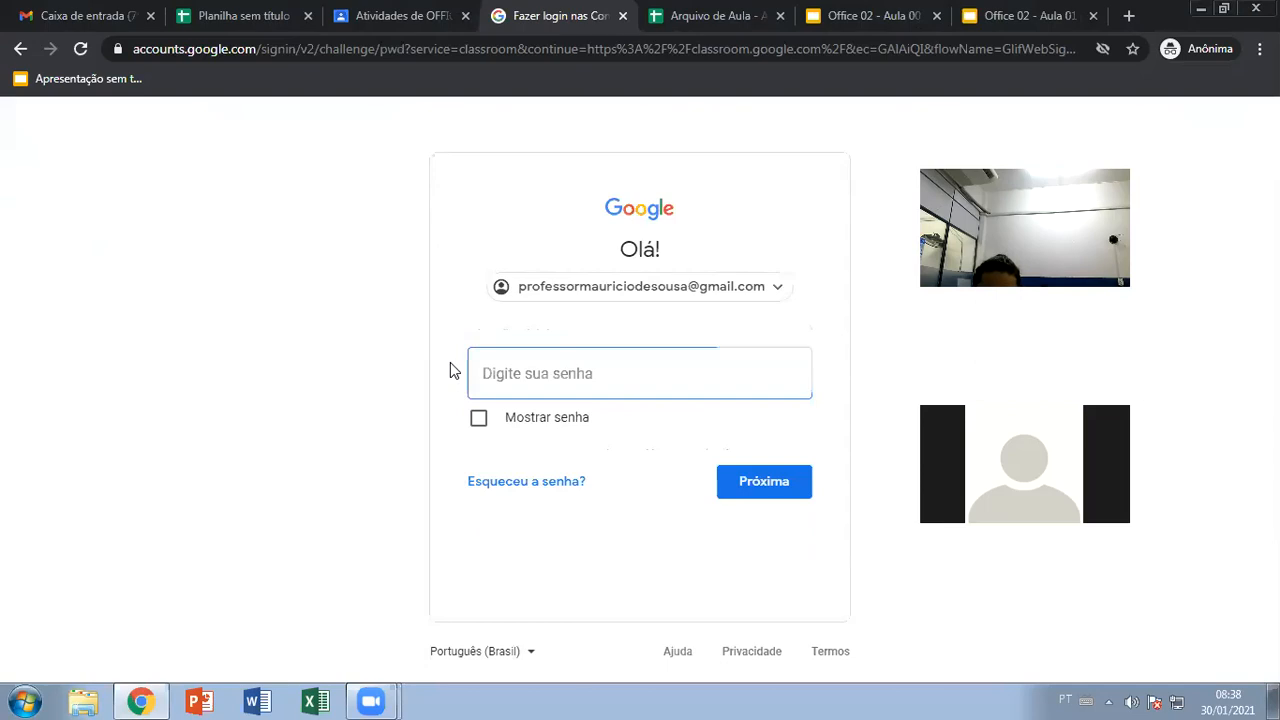
left_click(646, 376)
type("m**********")
key("Return")
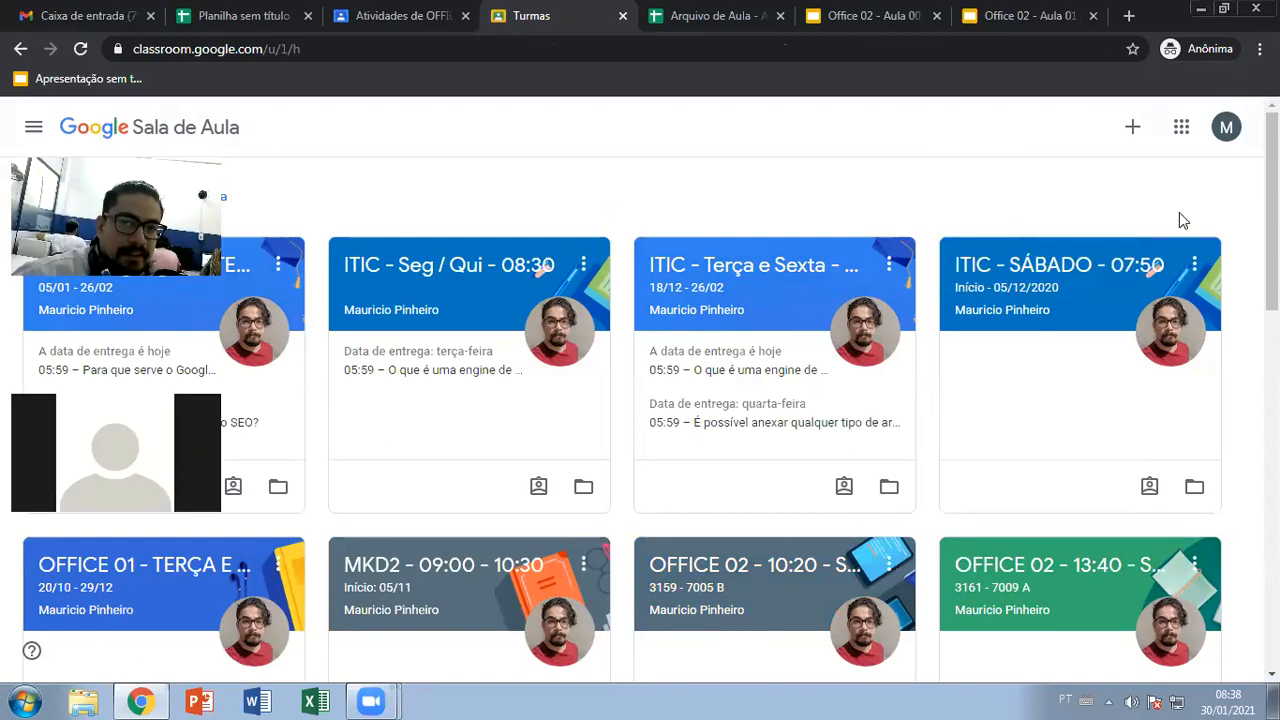
Join the OFFICE 02 - Sábado class by pasting its code into Participar da turma
left_click(1132, 127)
left_click(1031, 169)
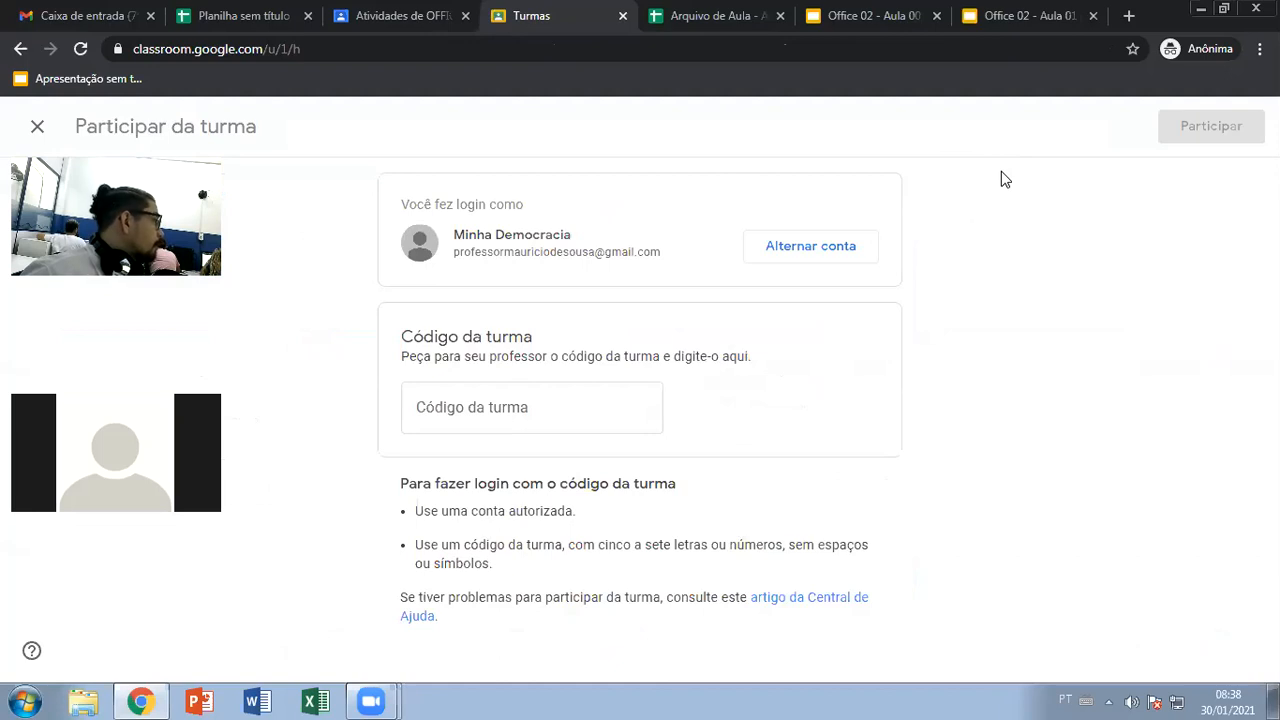
left_click(483, 420)
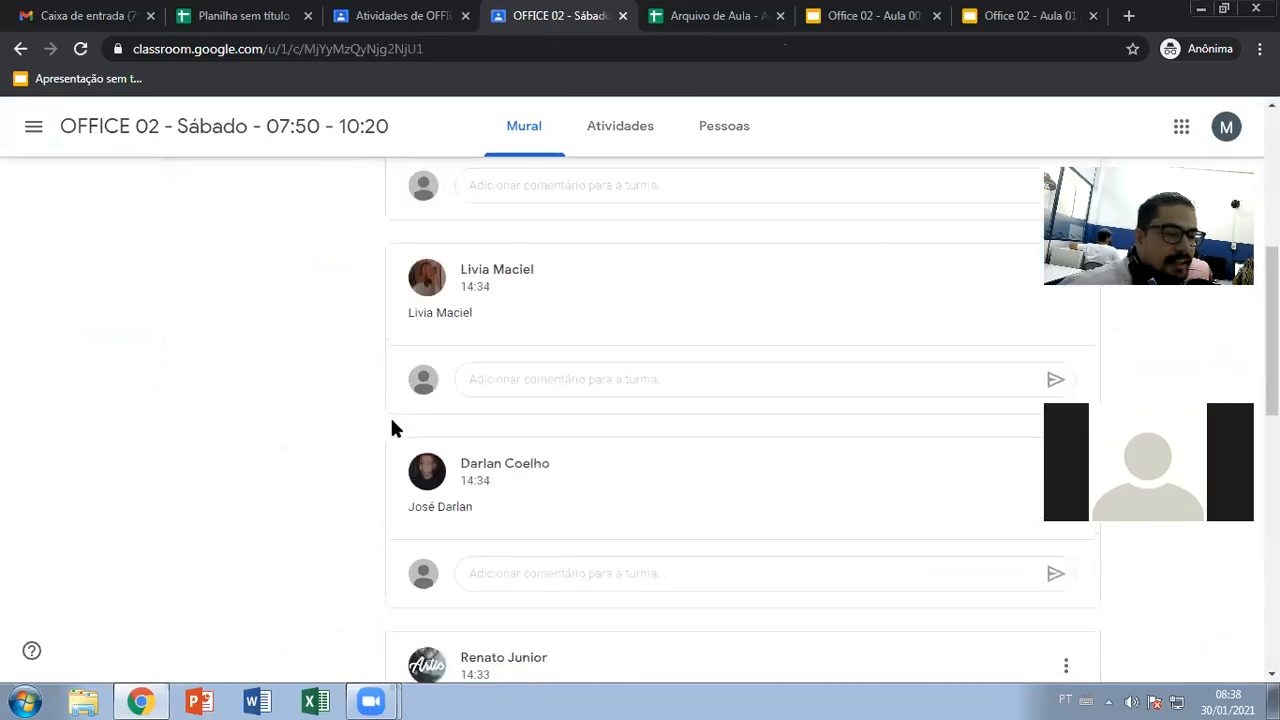
Type the student's full name as a class comment under the teacher's welcome post
scroll(391, 429, "down", 12)
scroll(600, 550, "down", 2)
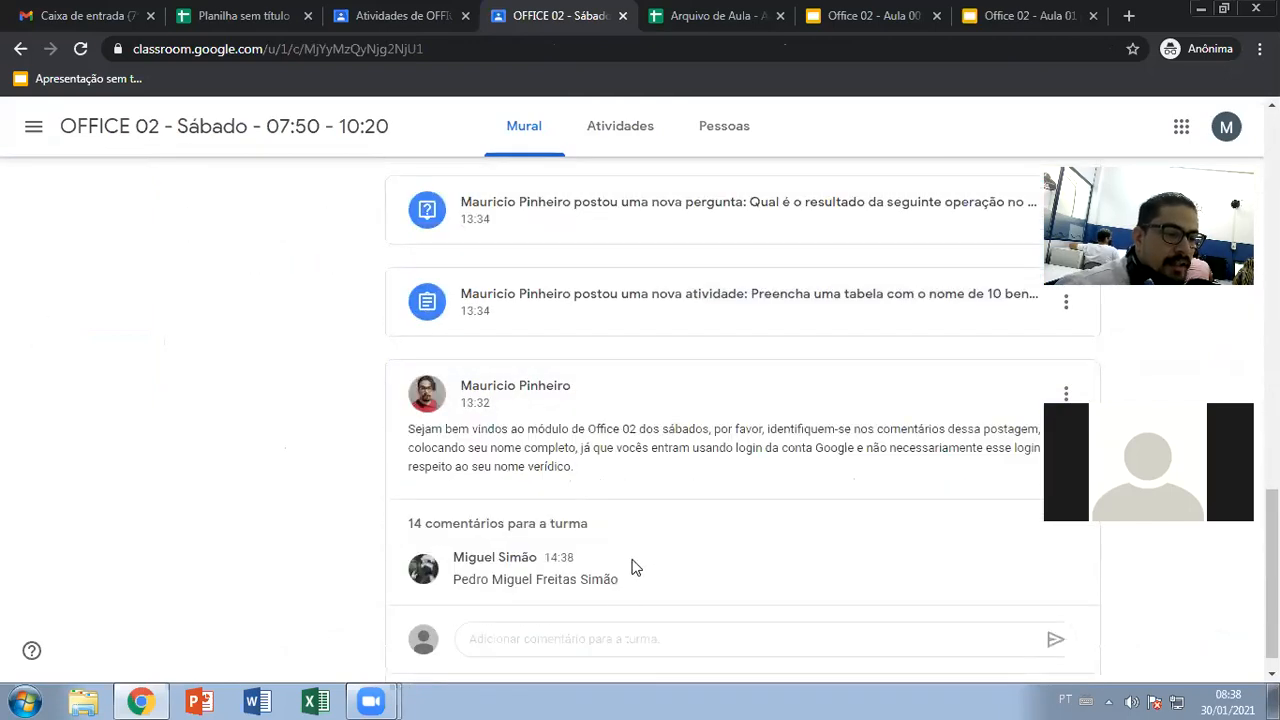
left_click(575, 637)
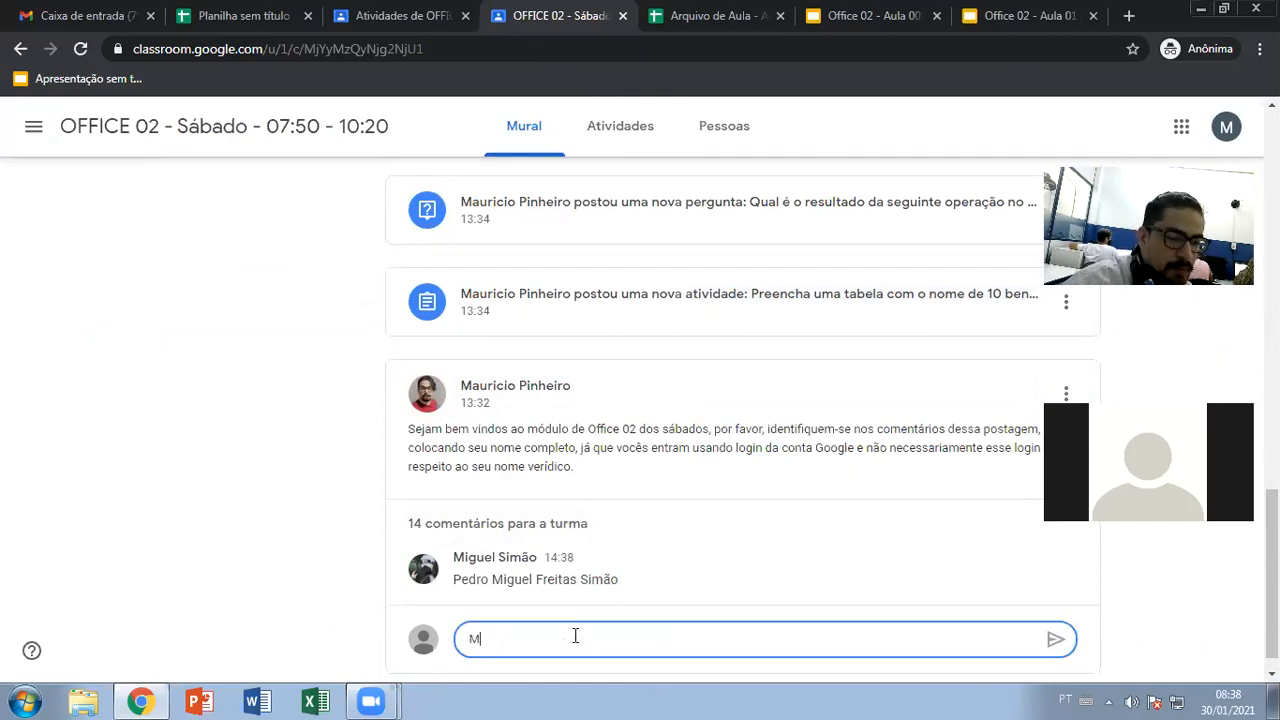
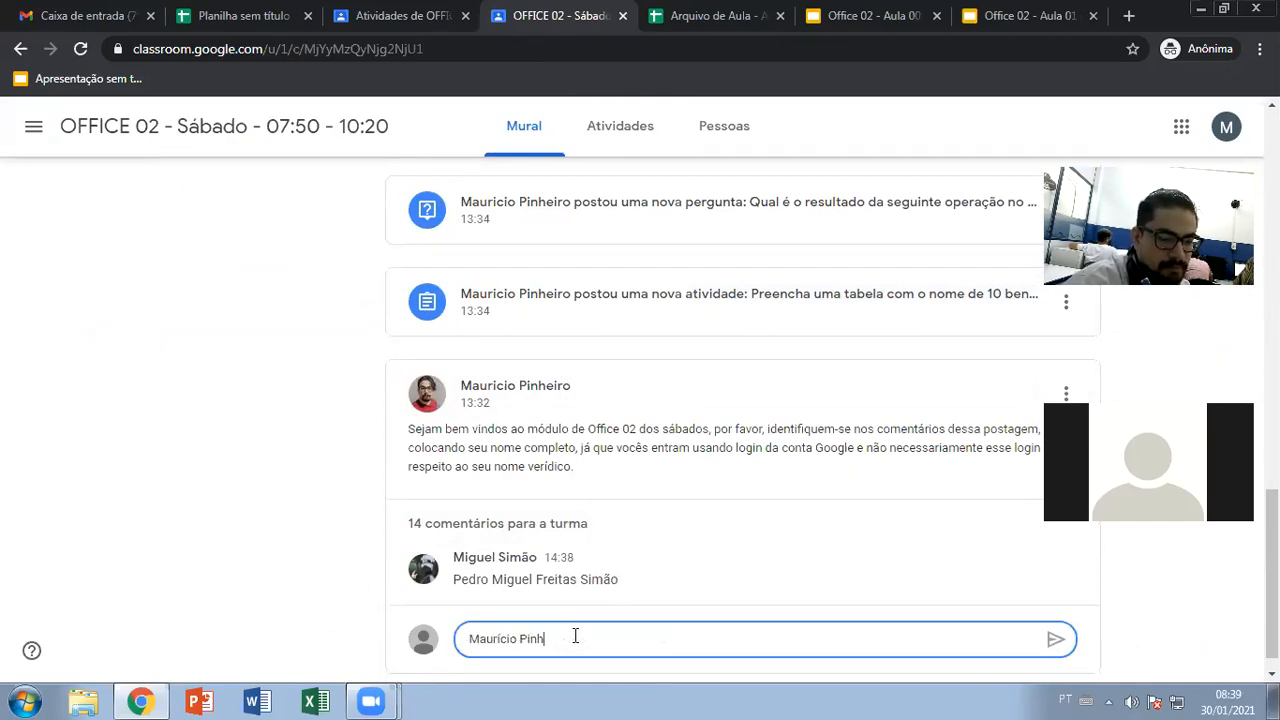
scroll(643, 594, "down", 1)
key("Return")
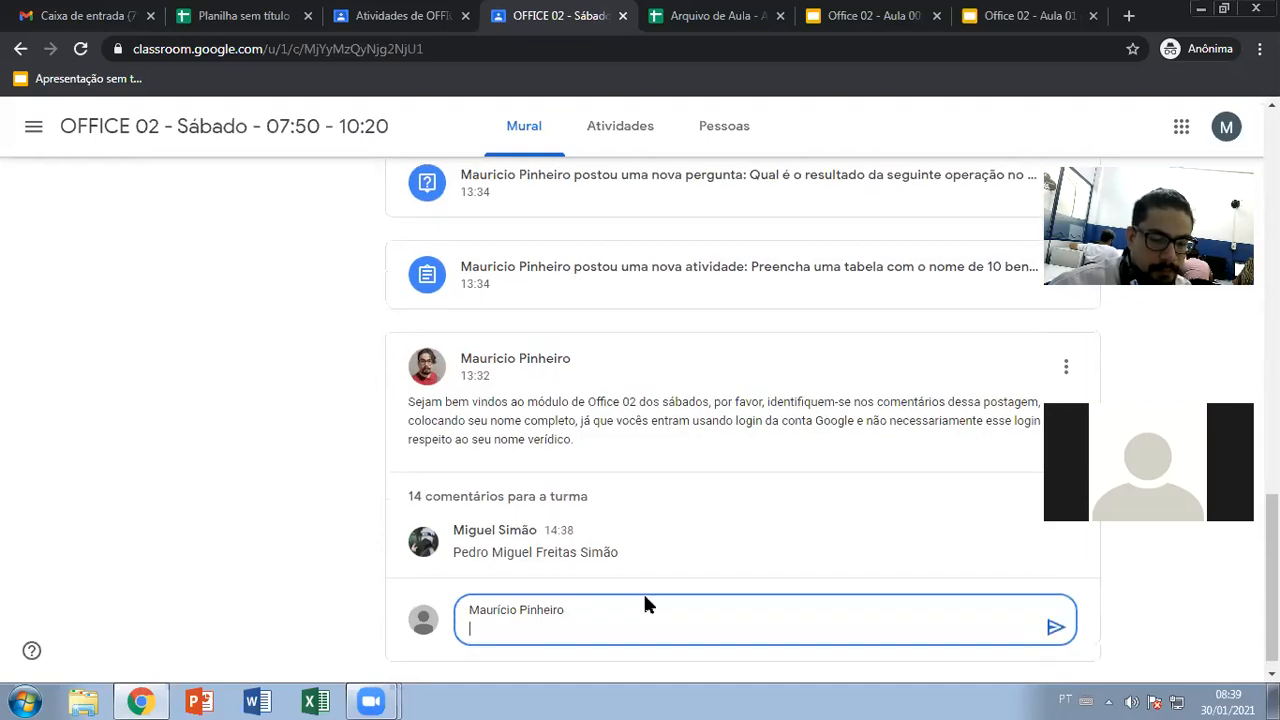
key("BackSpace")
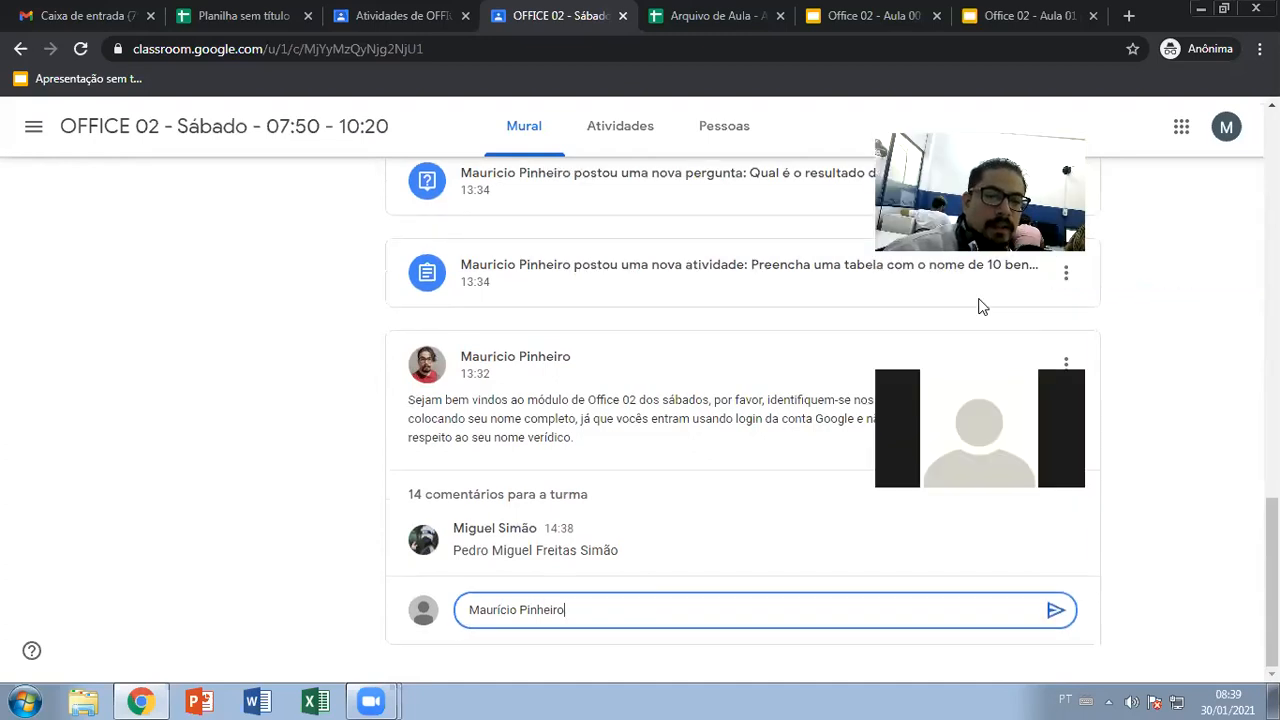
From Atividades, open the 'Preencha uma tabela' assignment details (100 pontos, due 6 de fev. 23:59)
left_click(611, 138)
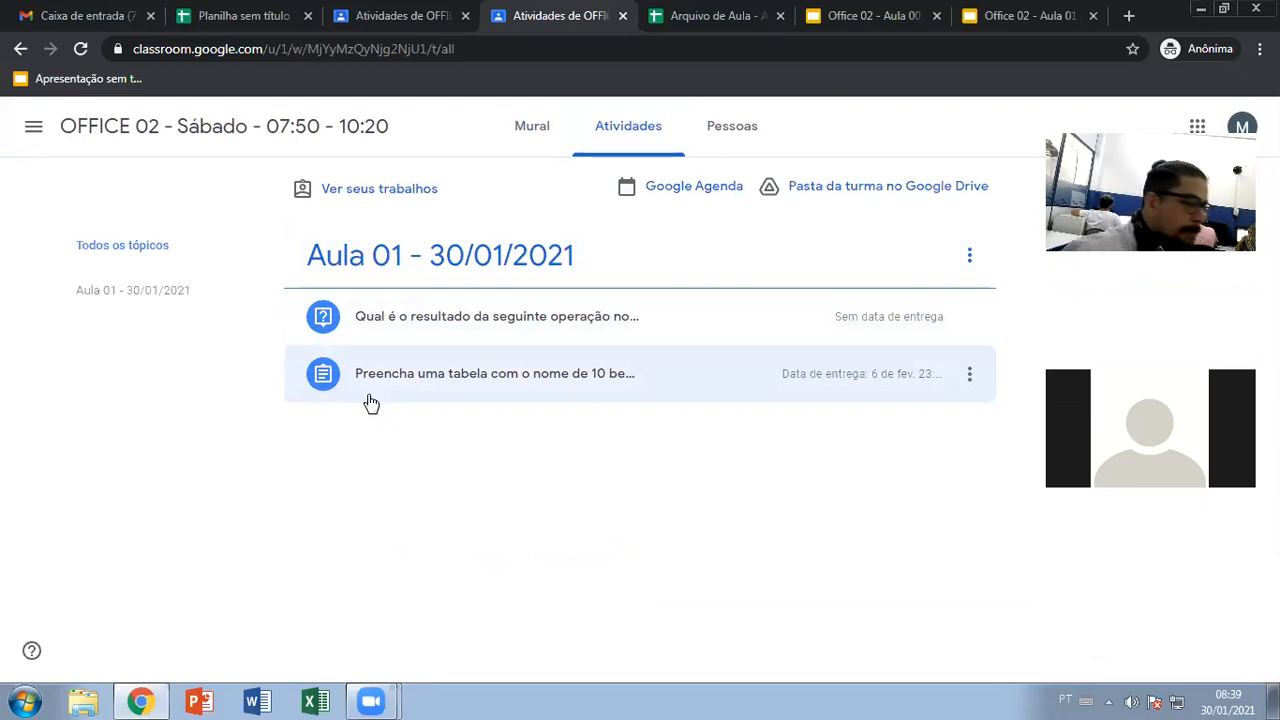
left_click(431, 379)
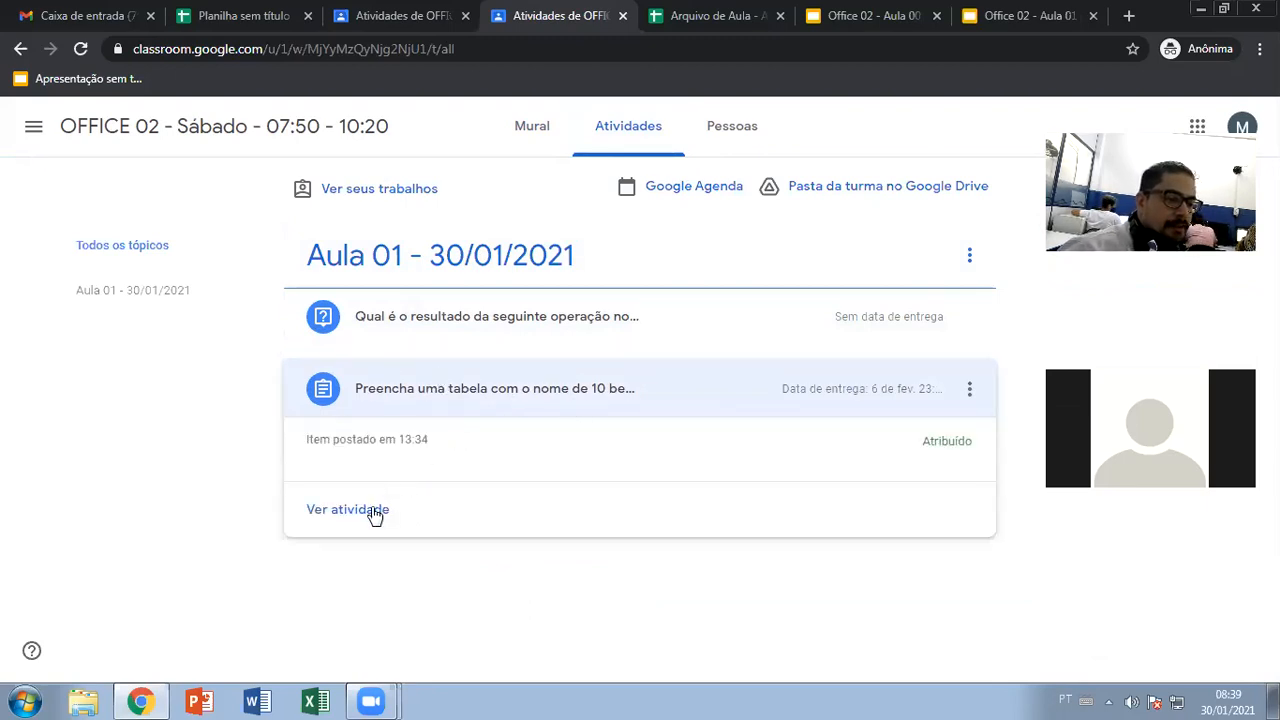
left_click(320, 515)
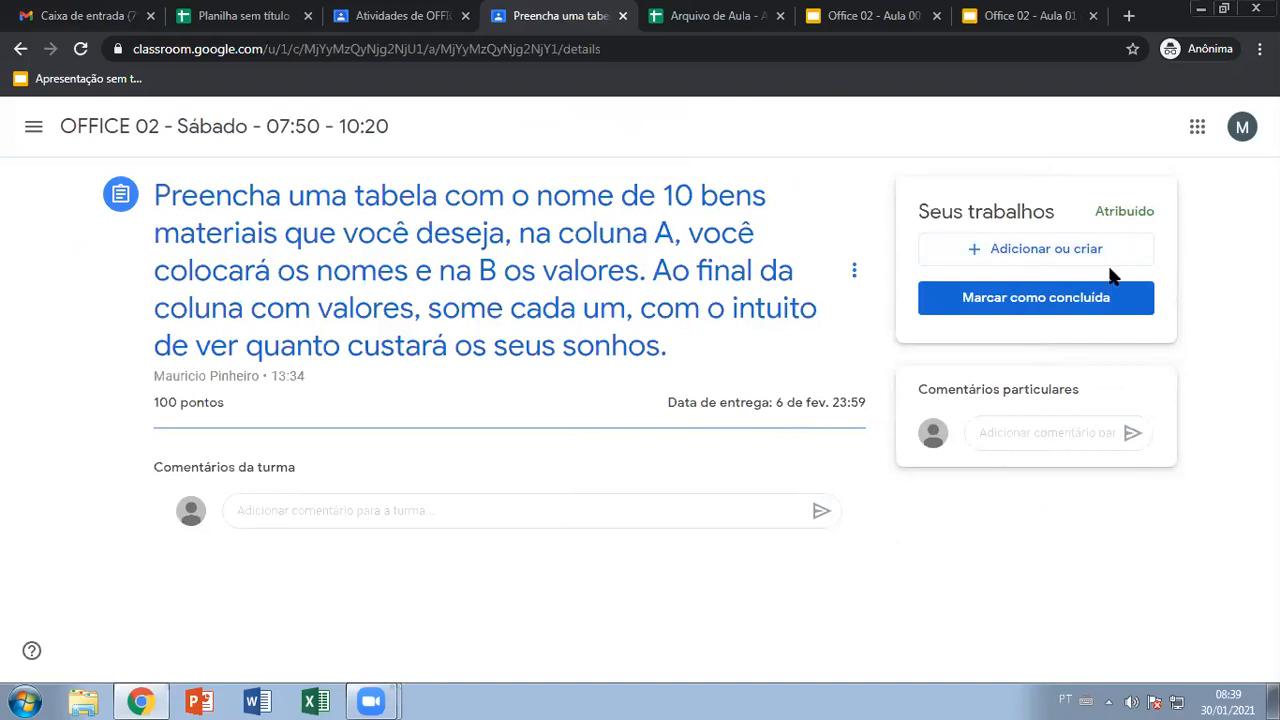
Move focus back and forth between the class comment and private comment boxes
left_click(298, 508)
left_click(1008, 424)
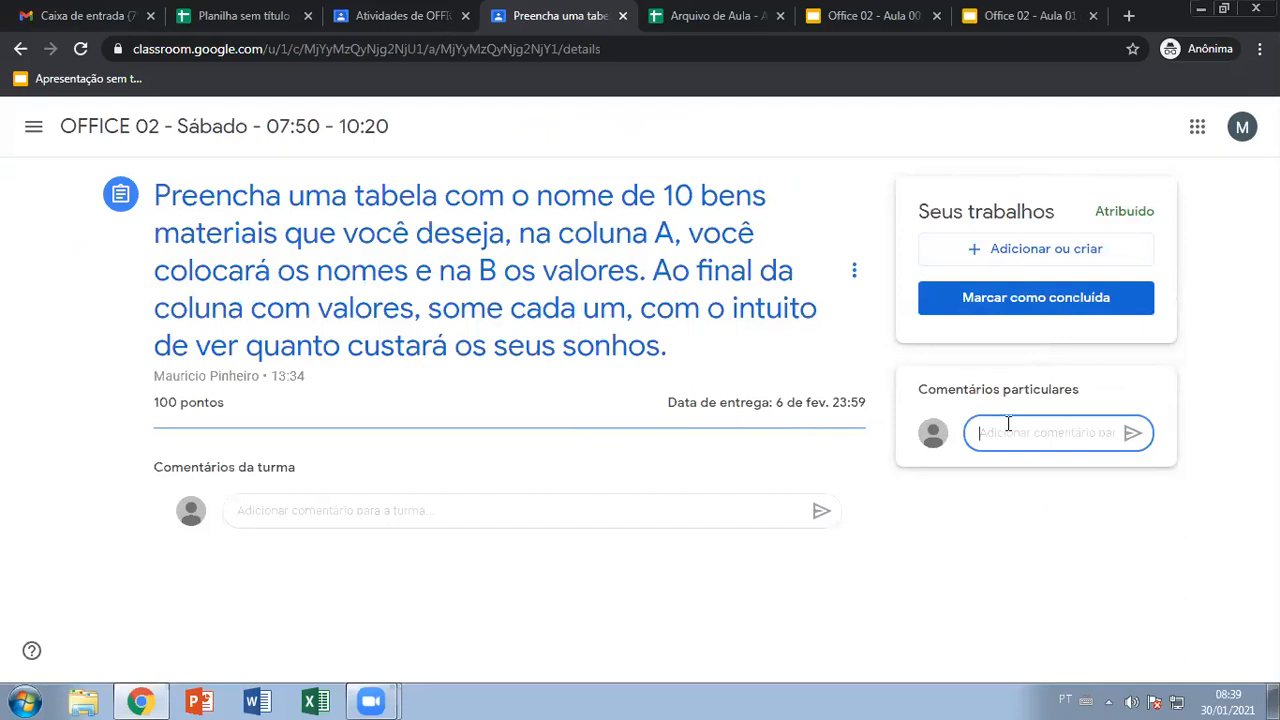
left_click(318, 505)
left_click(980, 432)
left_click(476, 514)
left_click(1008, 440)
left_click(344, 515)
left_click(984, 433)
Attach a new Planilhas spreadsheet to the submission via Adicionar ou criar and open it
left_click(1022, 256)
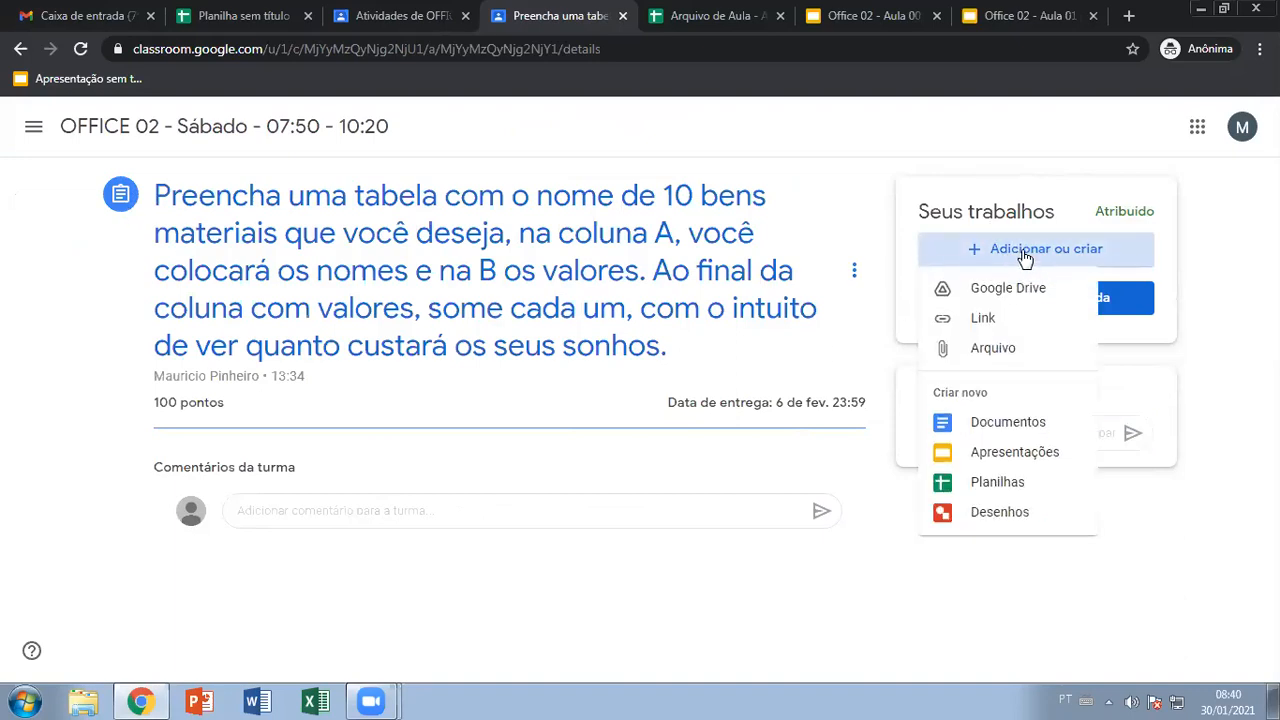
left_click(997, 484)
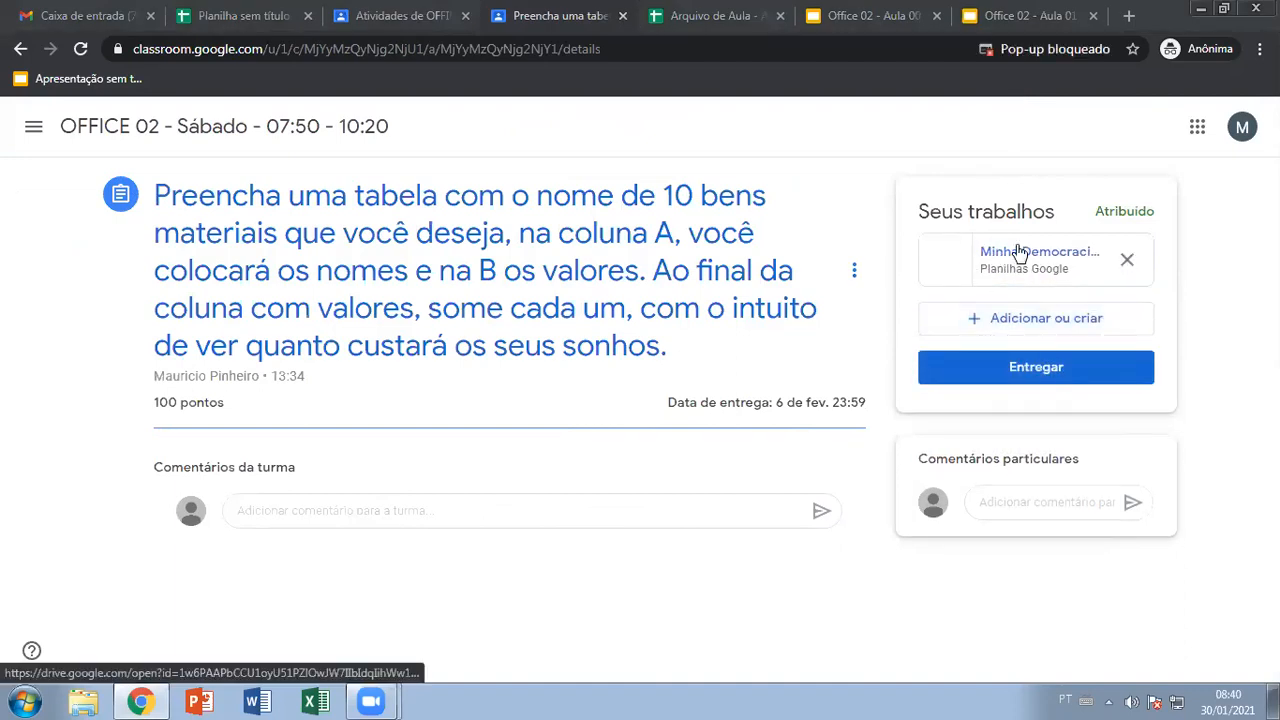
left_click(1019, 252)
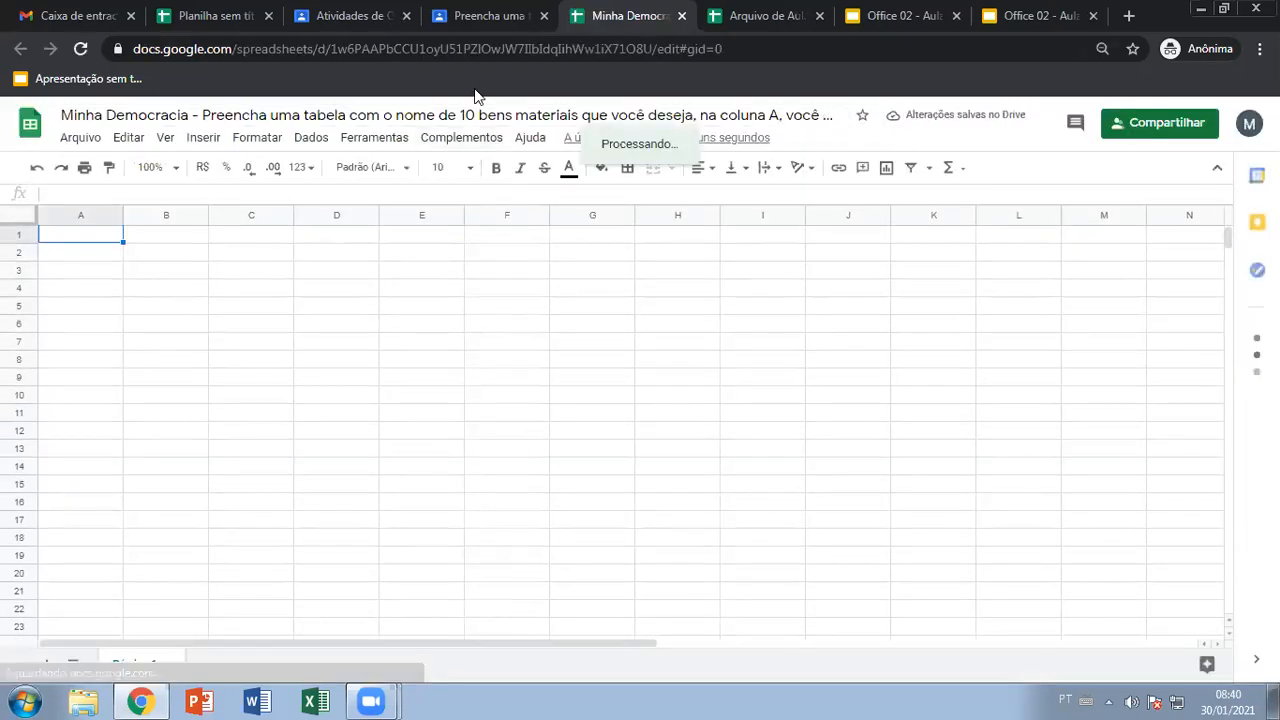
Reread the assignment's column instruction, then go to the Minha Democracia spreadsheet
left_click(487, 16)
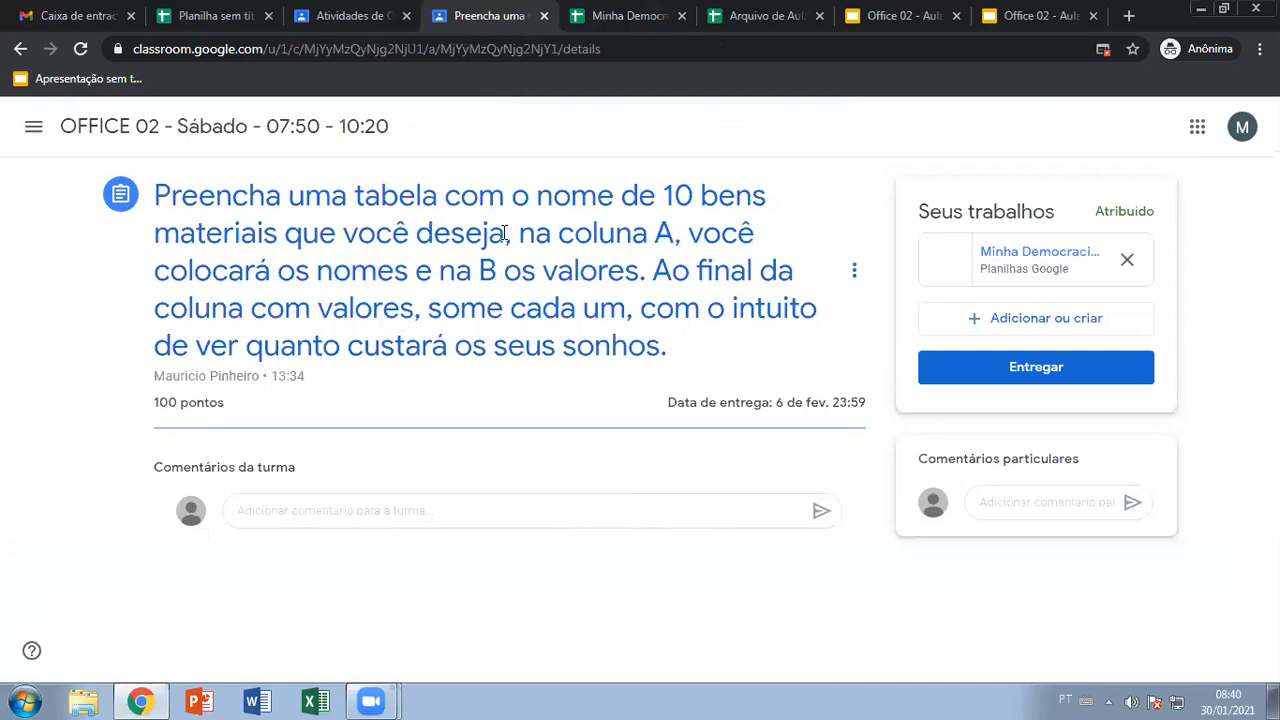
left_click_drag(518, 234, 673, 238)
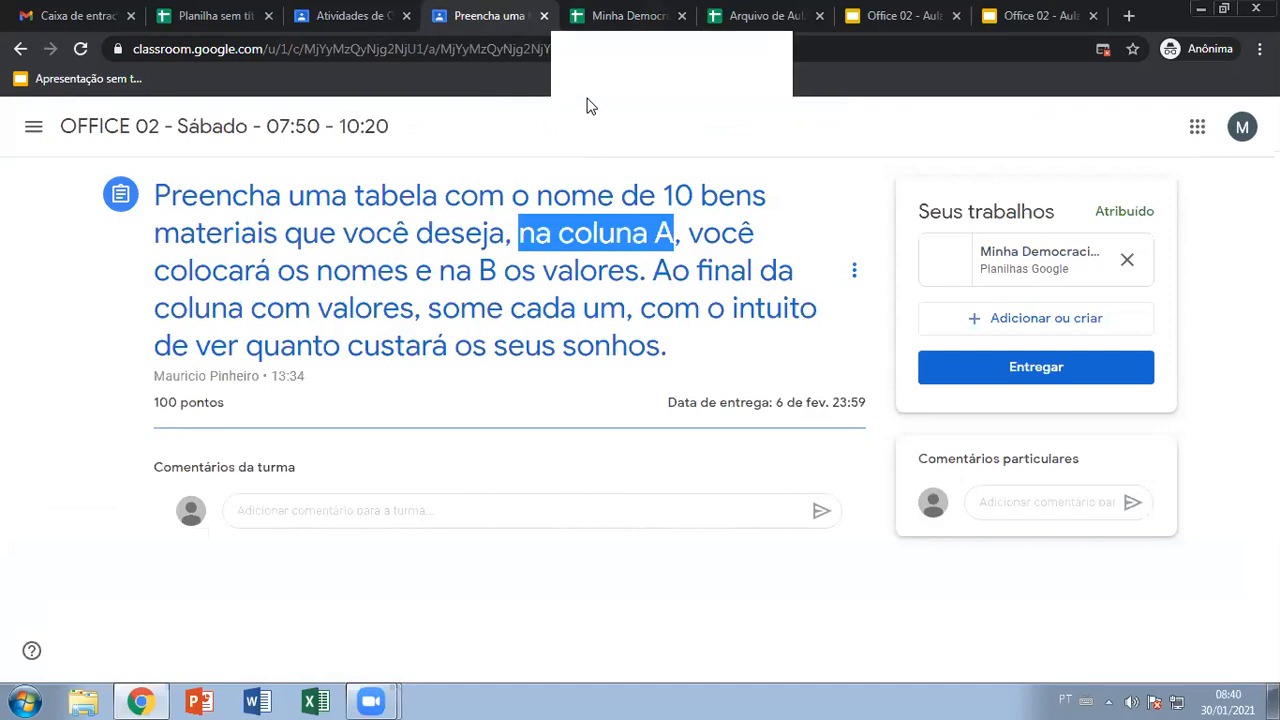
left_click(628, 15)
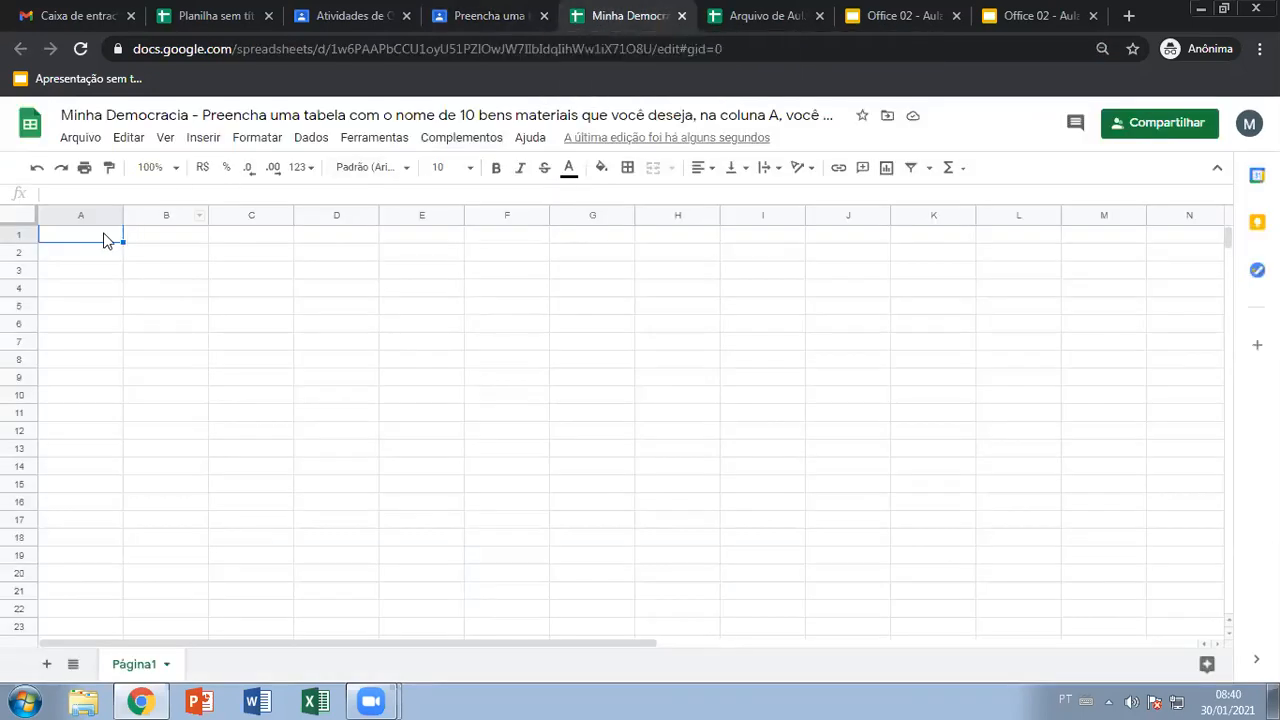
Enter Bicicleta, Playstation, Jogo da vida, Computador and Psp in A1:A5
type("Biciclet")
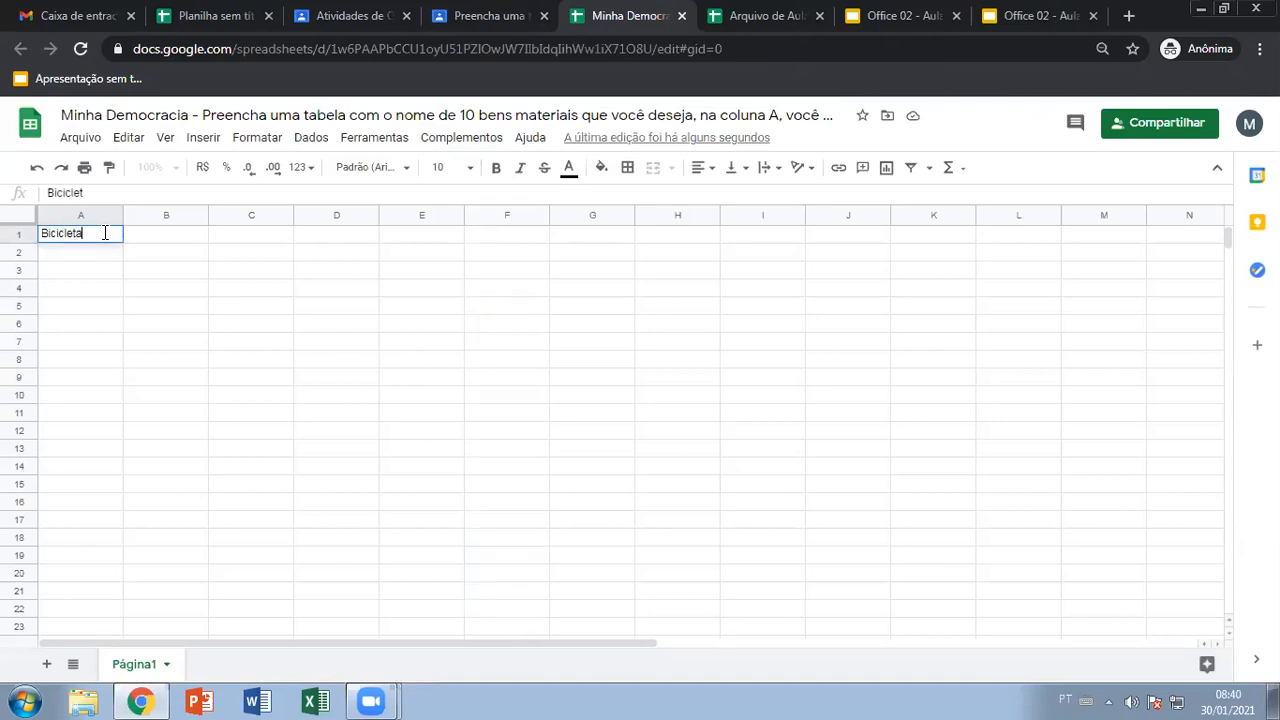
type("a")
key("Return")
type("Playstation")
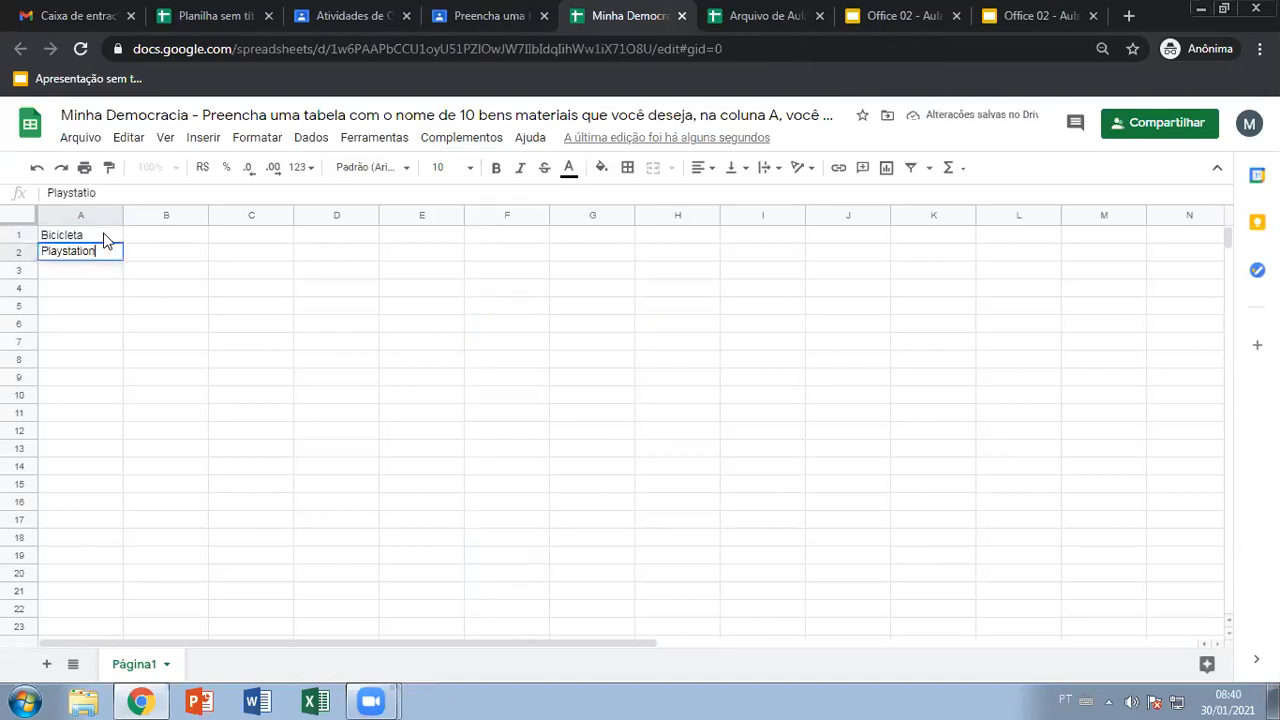
key("Return")
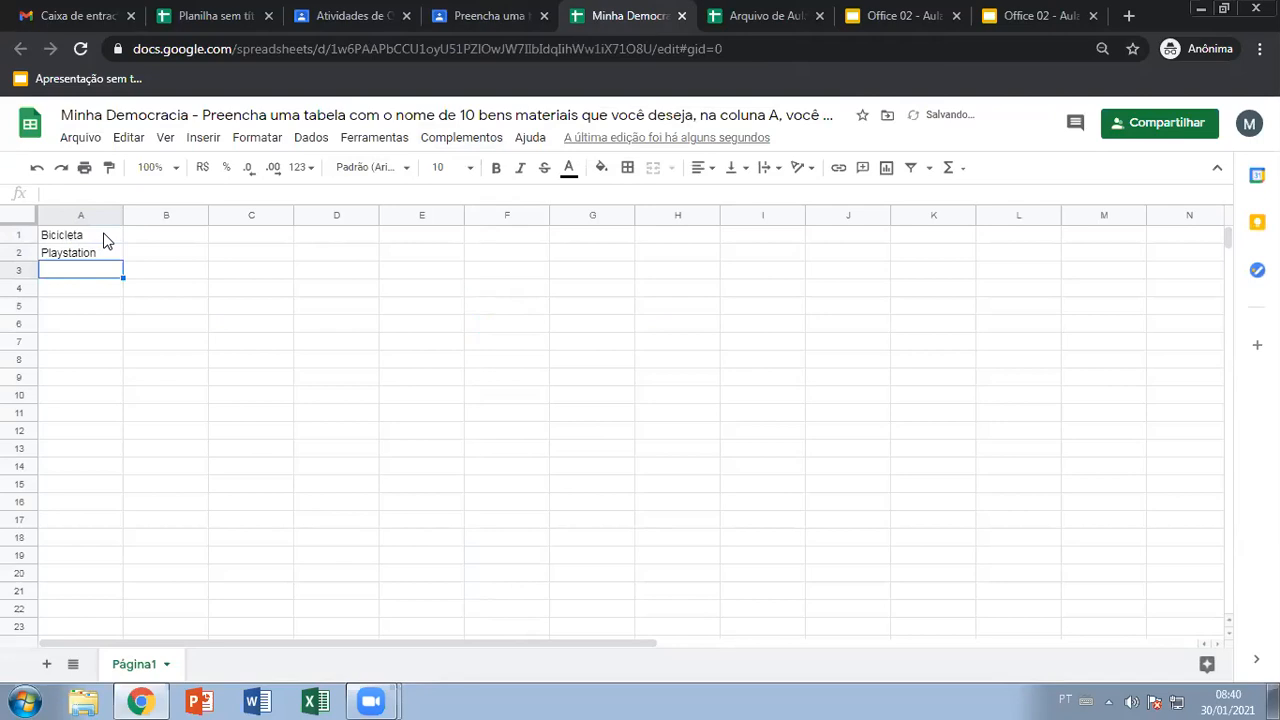
type("JJ")
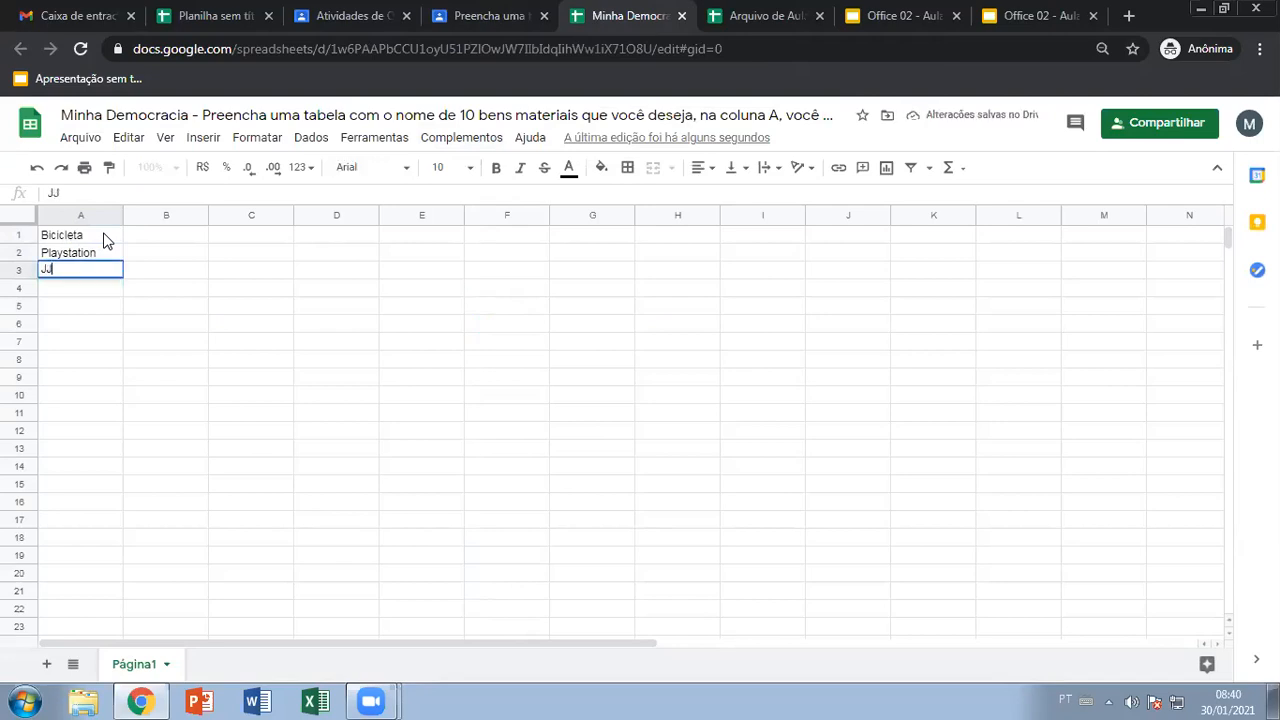
type("go da vida")
key("Return")
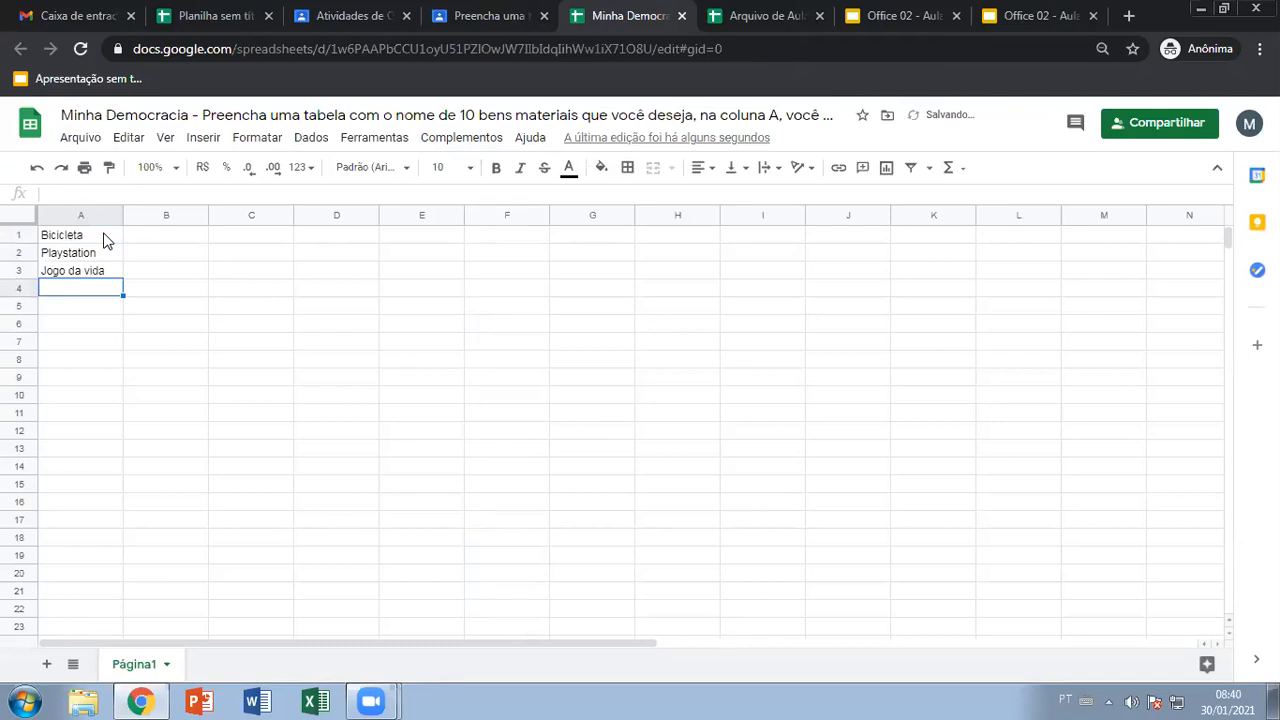
type("Computador")
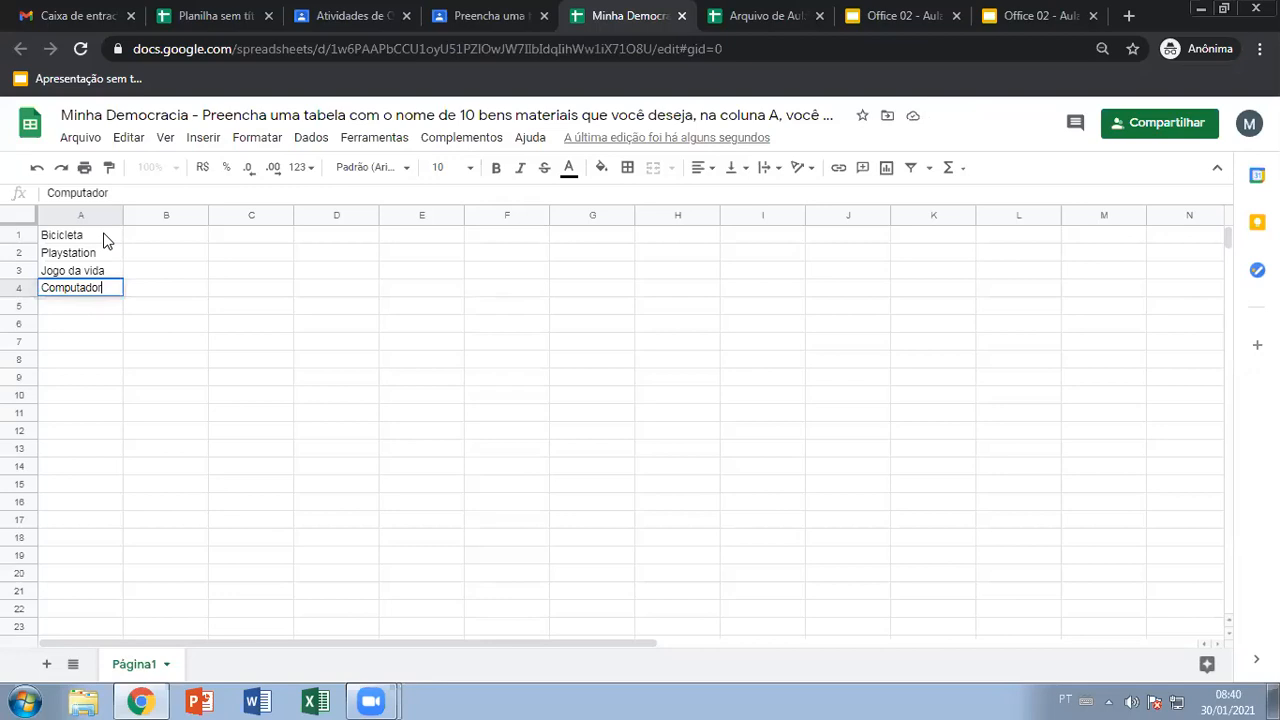
key("Return")
type("1000")
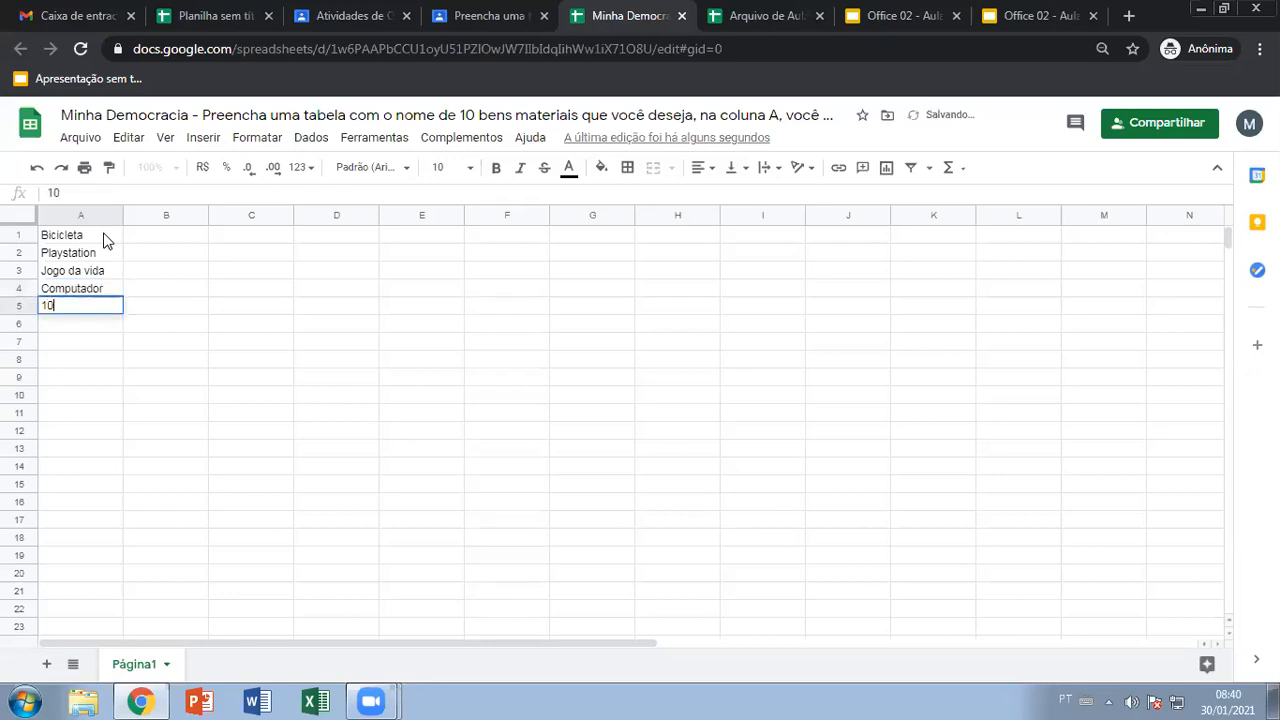
key("BackSpace")
key("BackSpace")
key("BackSpace")
key("BackSpace")
type("P")
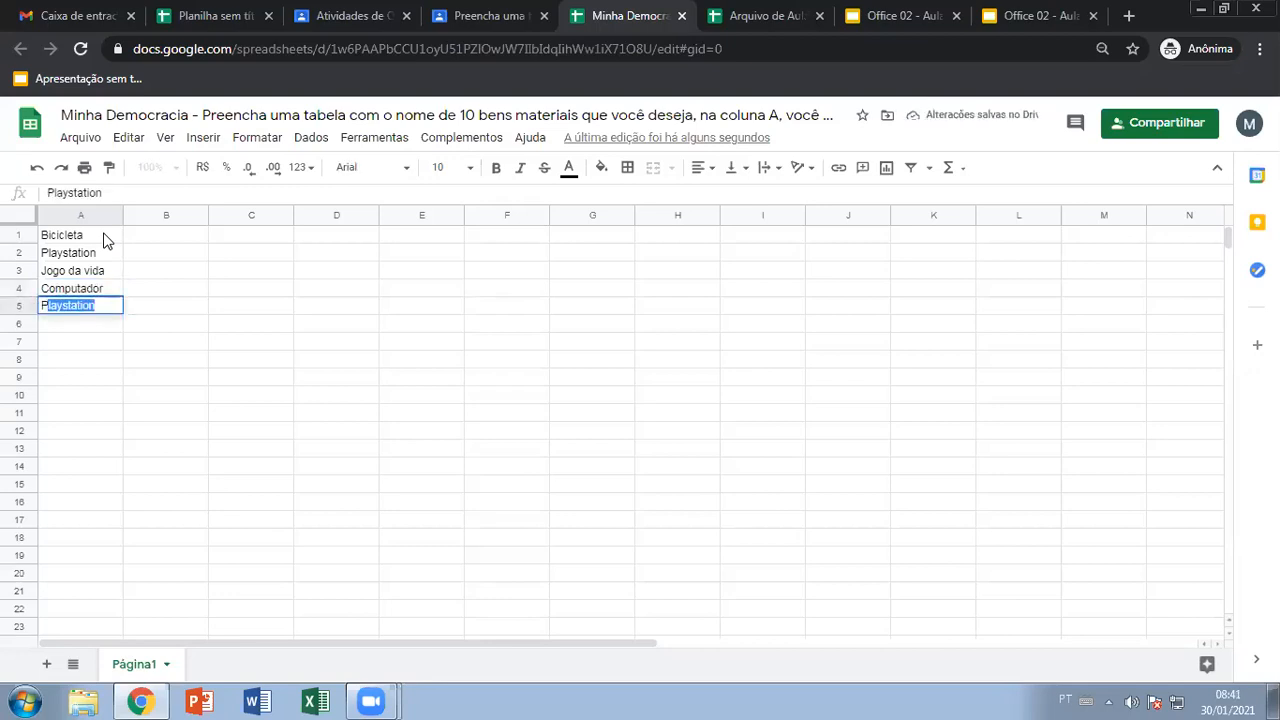
type("sp")
key("Return")
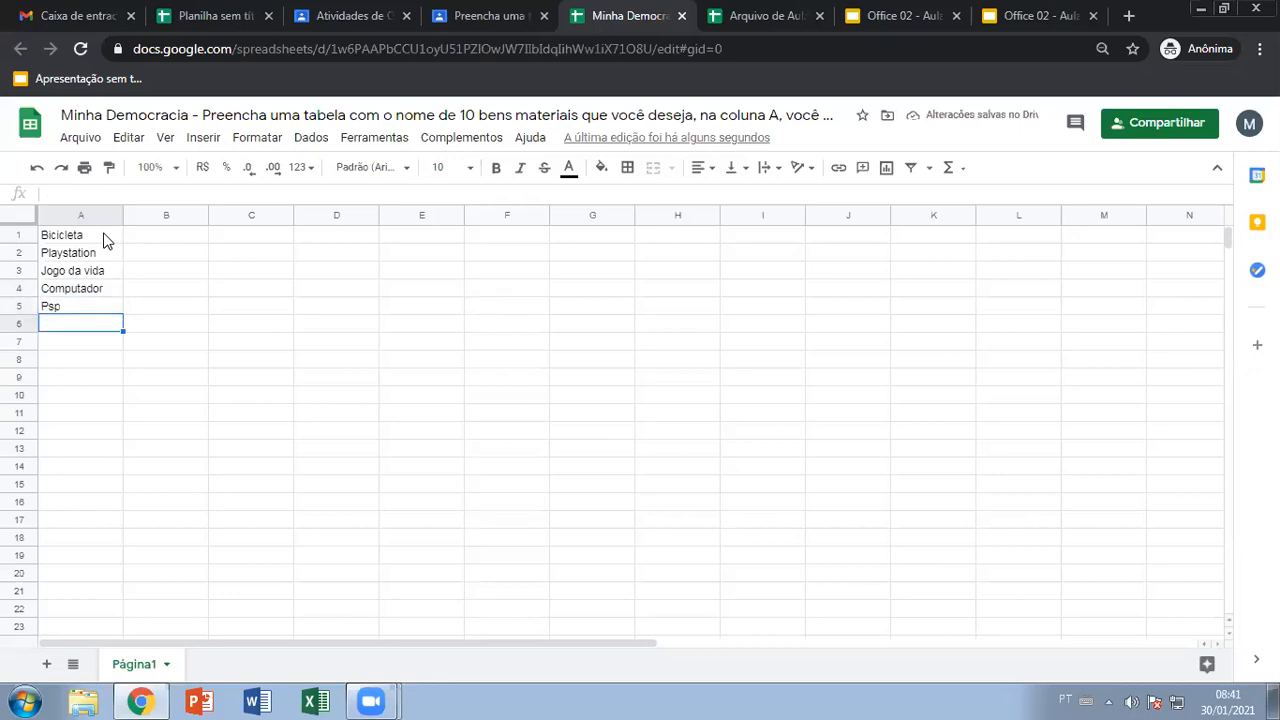
Enter Patinete, Banco imobiliário, Lap top Ben 10, Uno and Hot Wheels in A6:A10
type("Patinete")
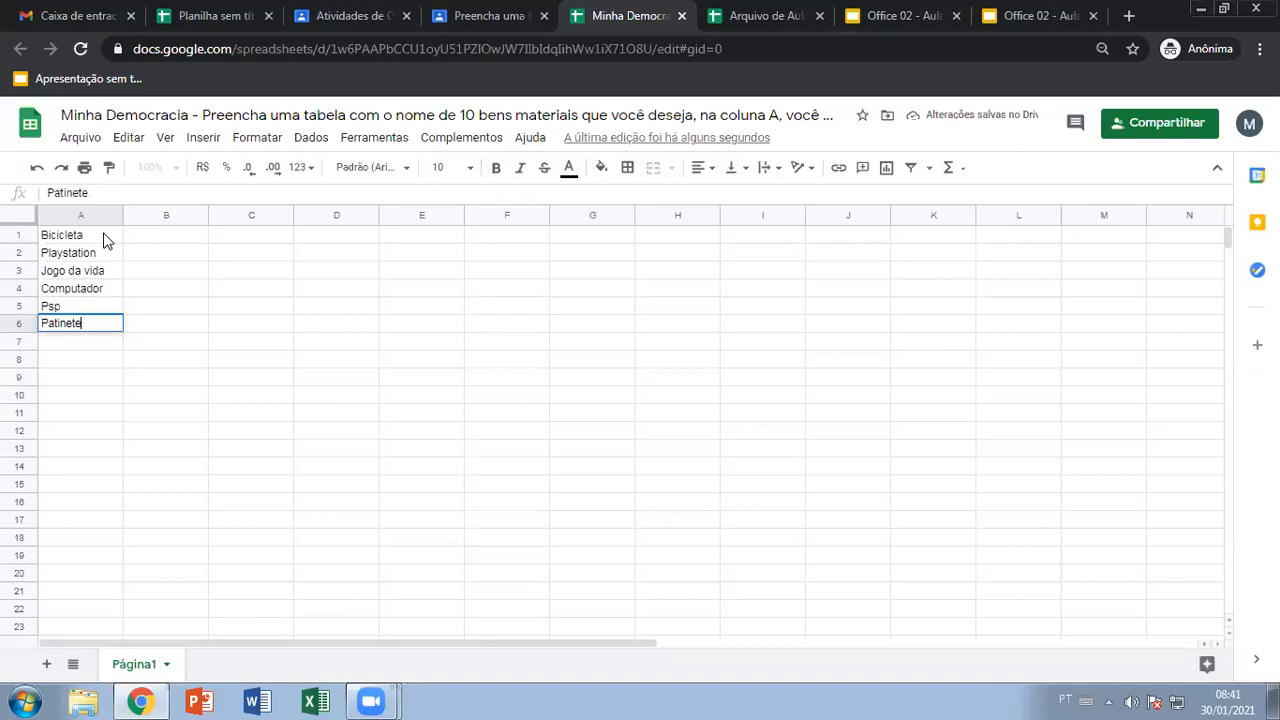
key("Return")
type("B")
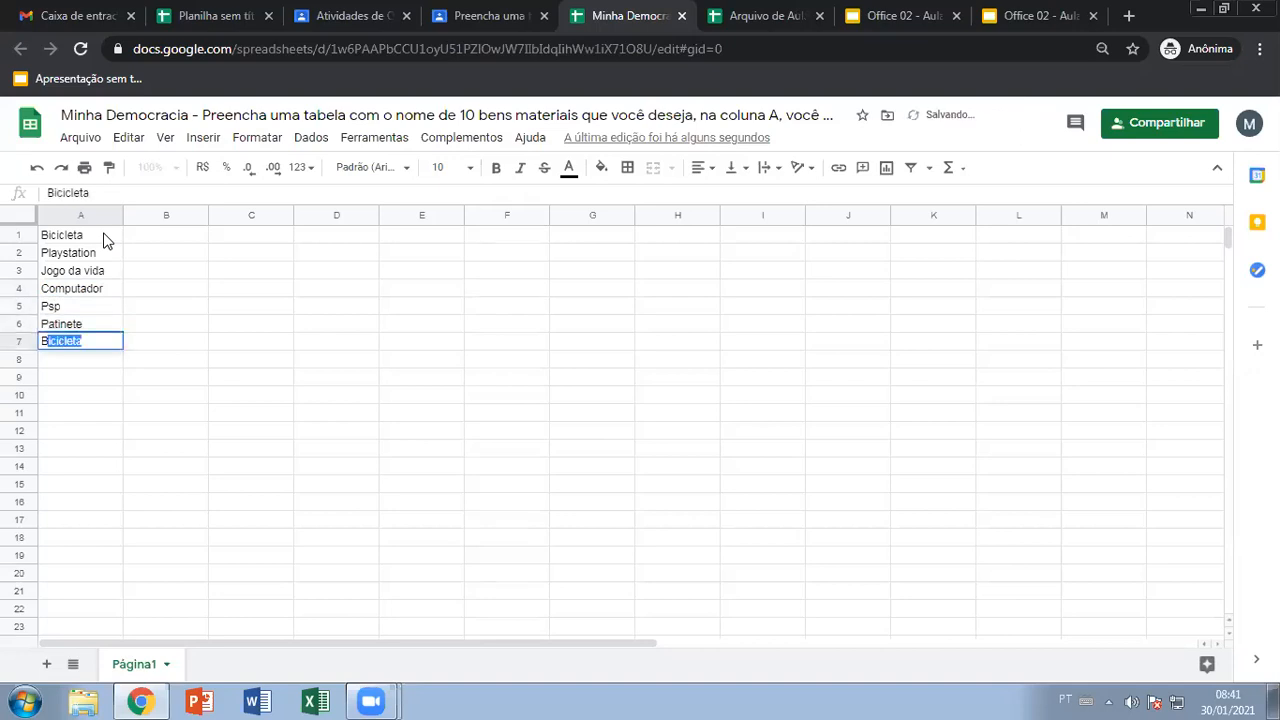
type("anco imobiliário")
key("Return")
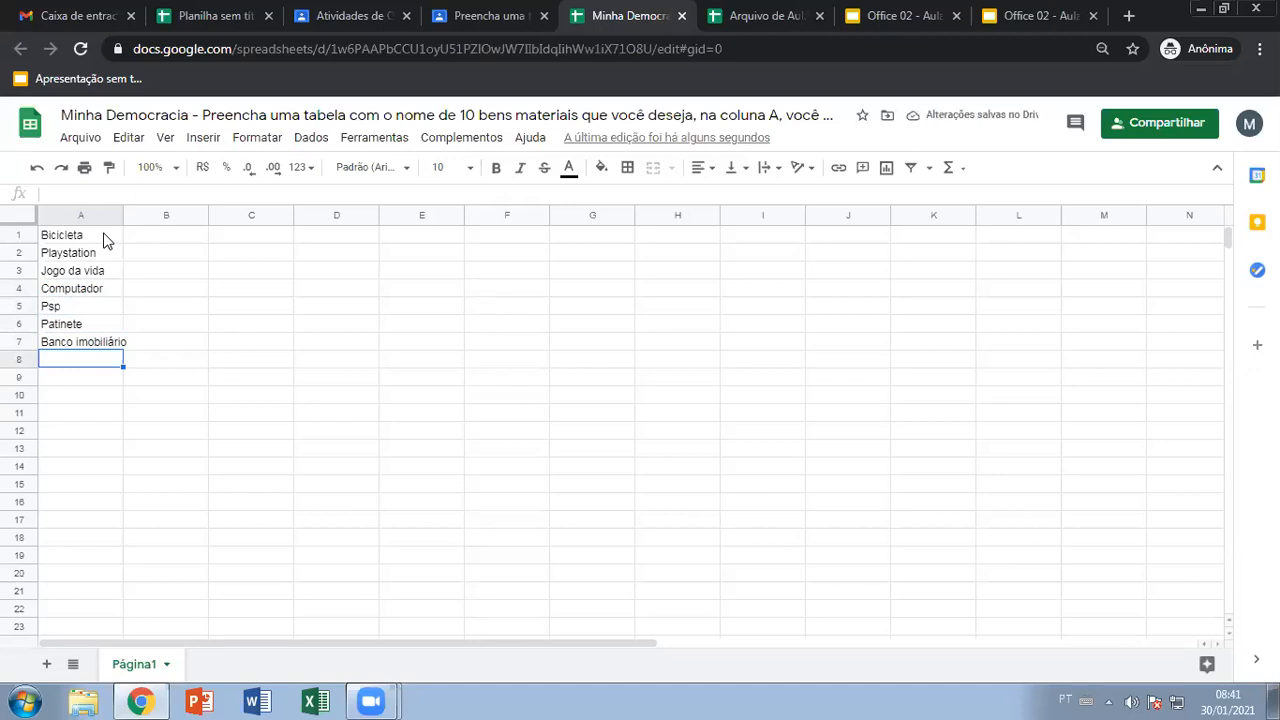
type("KL")
key("BackSpace")
key("BackSpace")
type("Lap top Ben 10")
key("Return")
type("Uno")
key("Return")
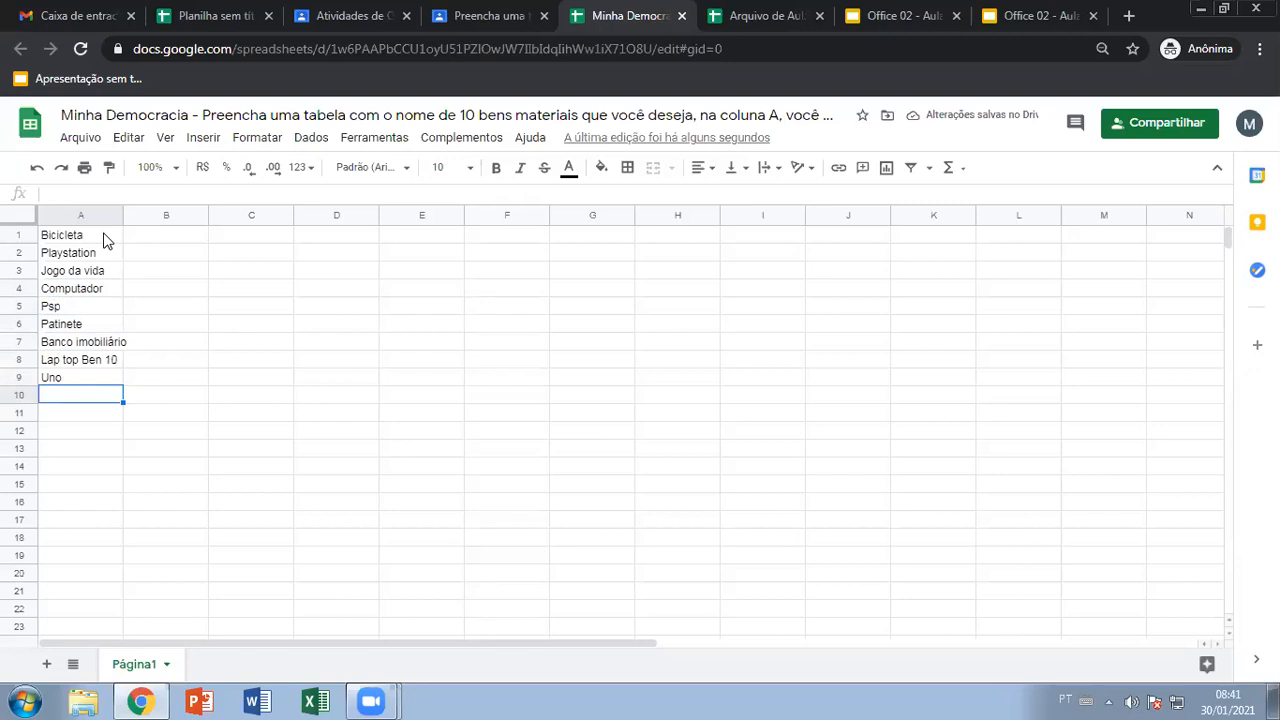
type("Hot ")
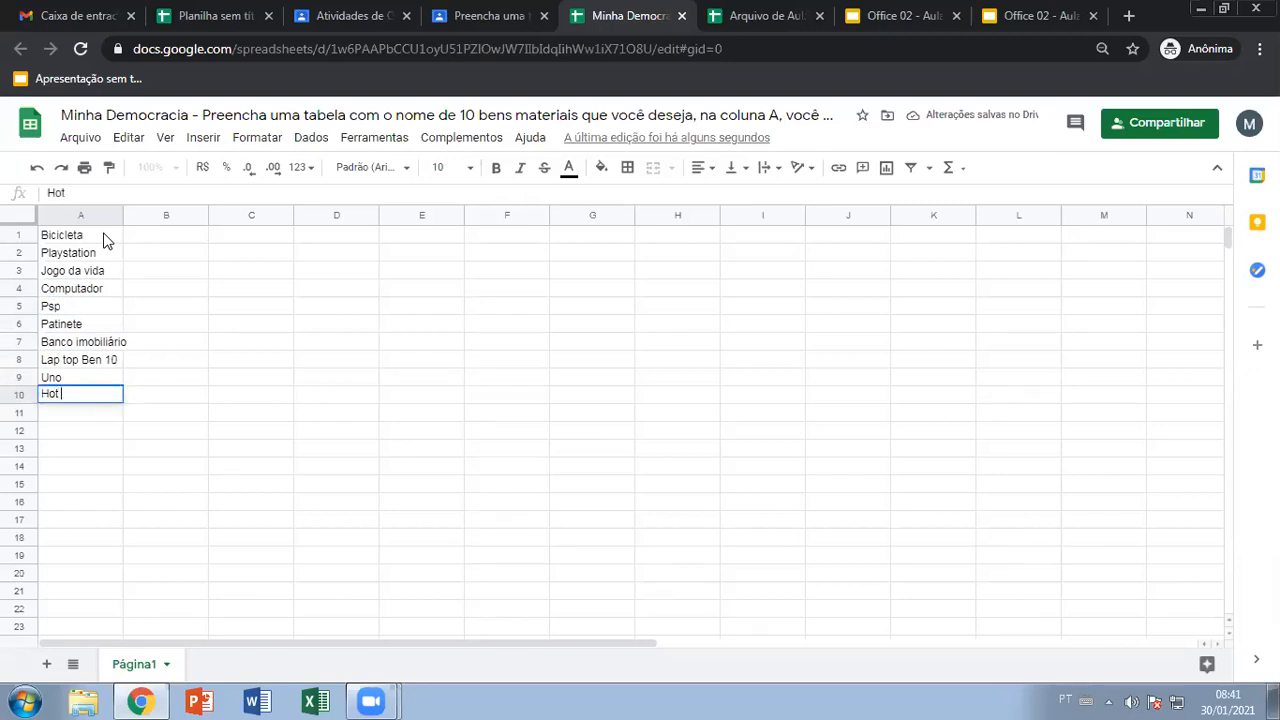
type("Wheels")
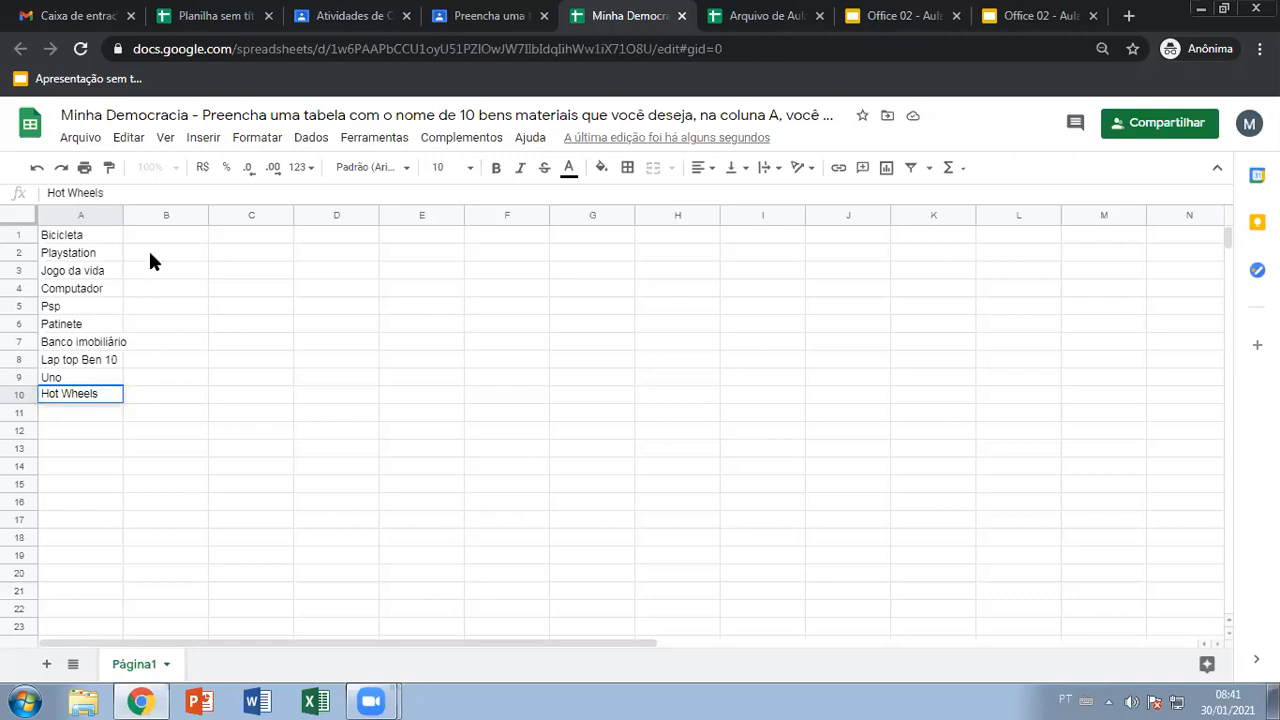
Enter prices 450, 550, 90 and 1250 in B1:B4
left_click(155, 400)
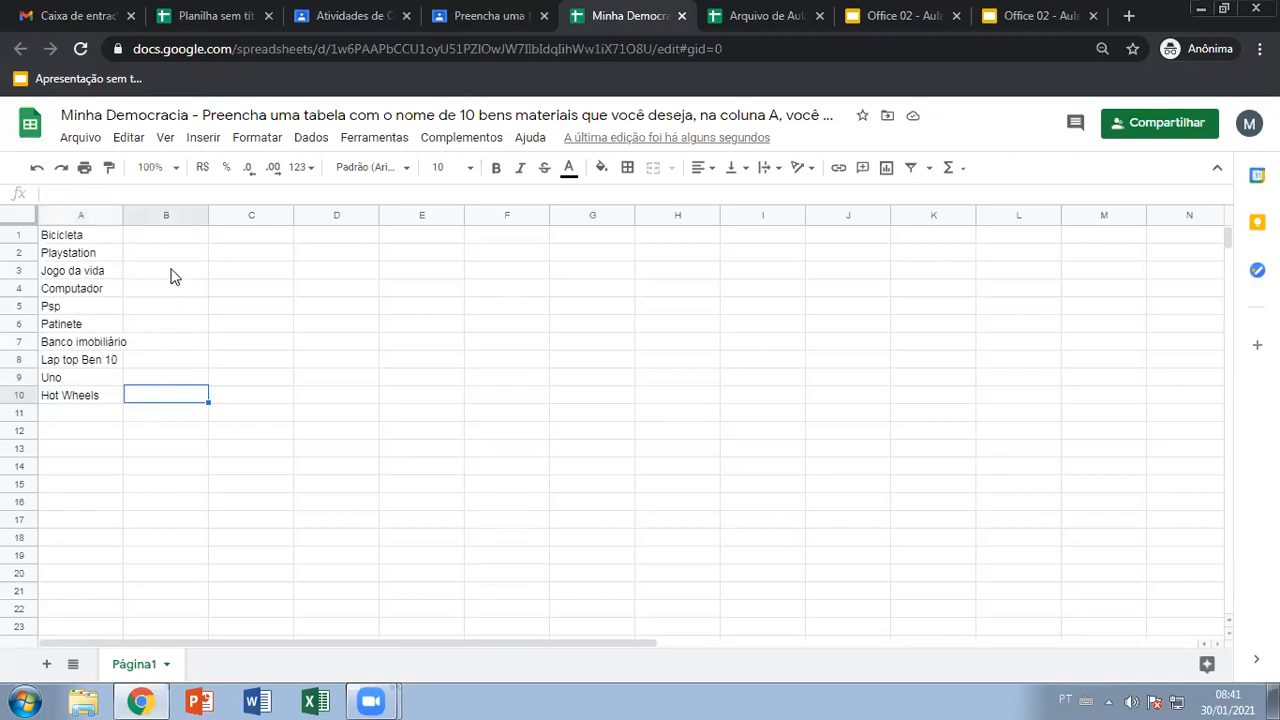
left_click(160, 238)
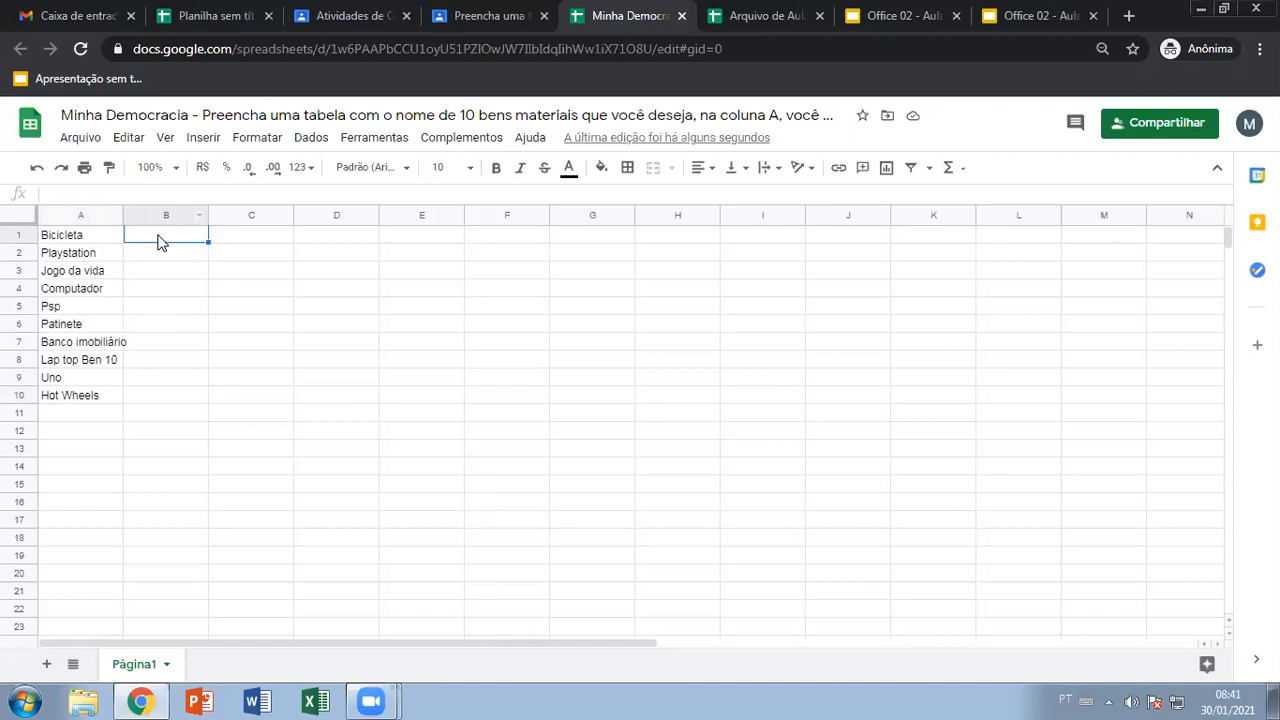
type("450")
key("Return")
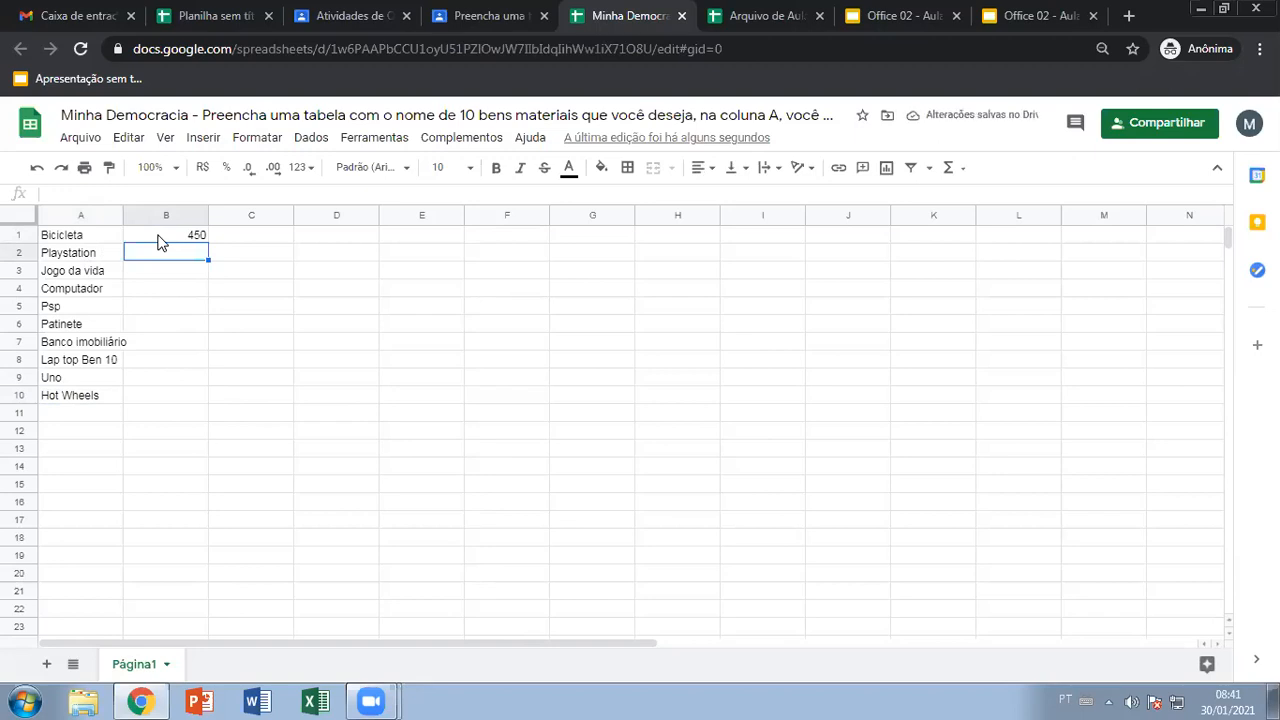
type("550")
key("Return")
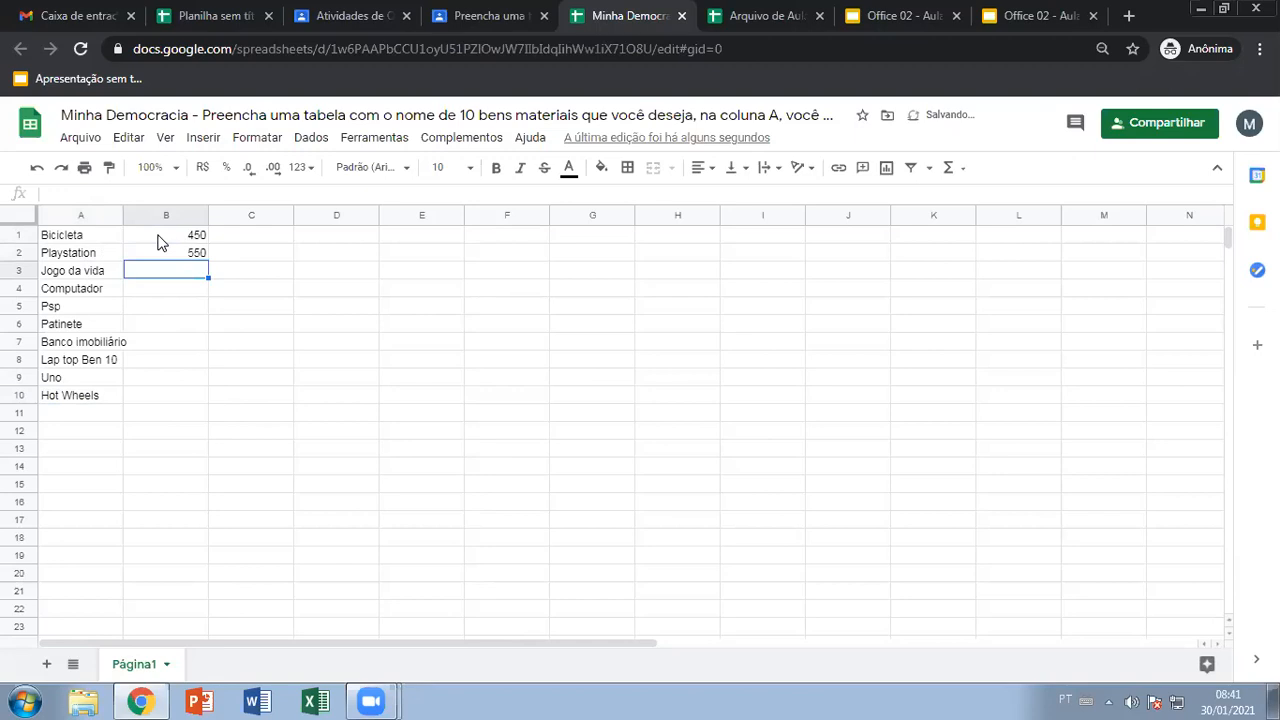
type("9")
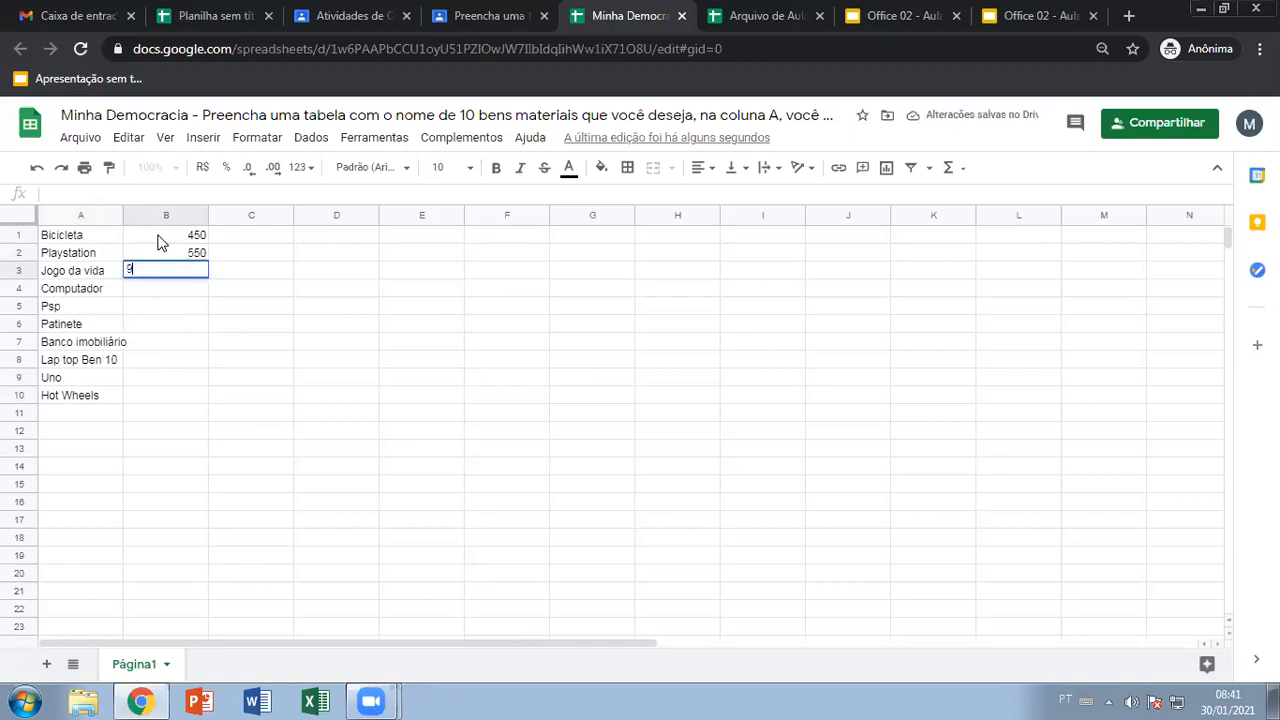
type("0")
key("Return")
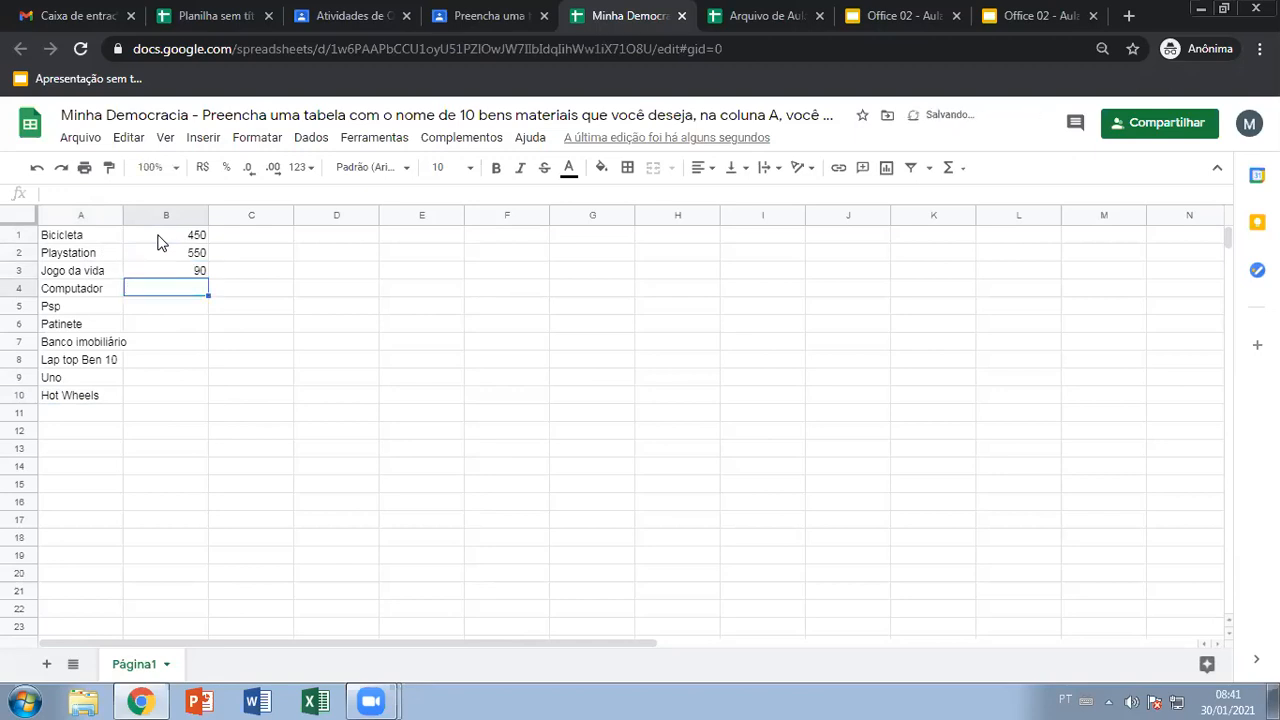
type("1250")
key("Return")
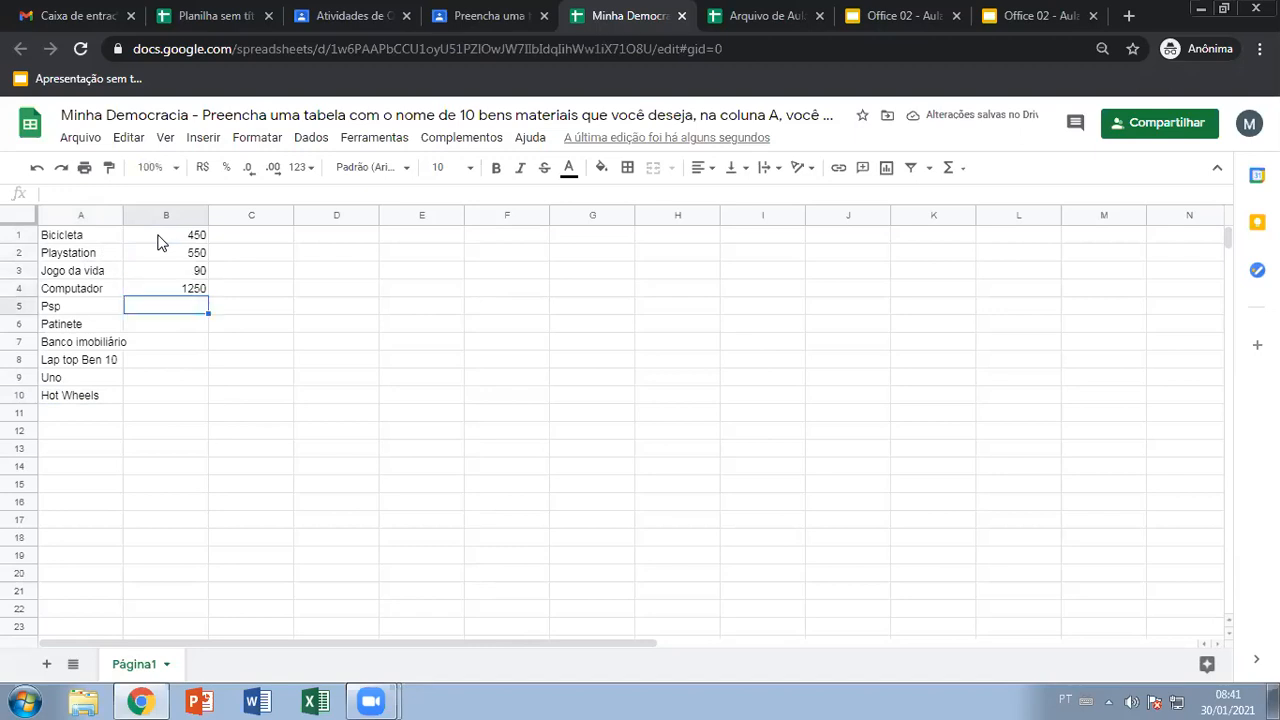
Enter prices 390, 220, 50 and 1250 in B5:B8
type("390")
key("Return")
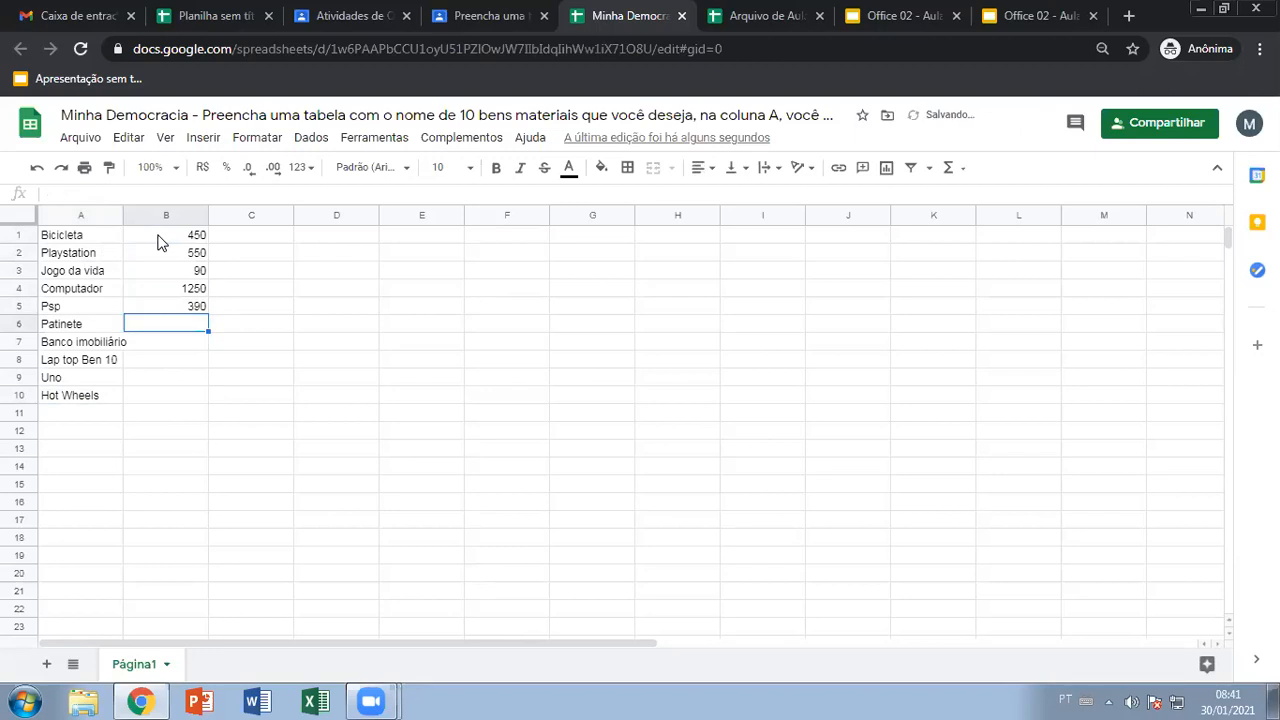
type("2")
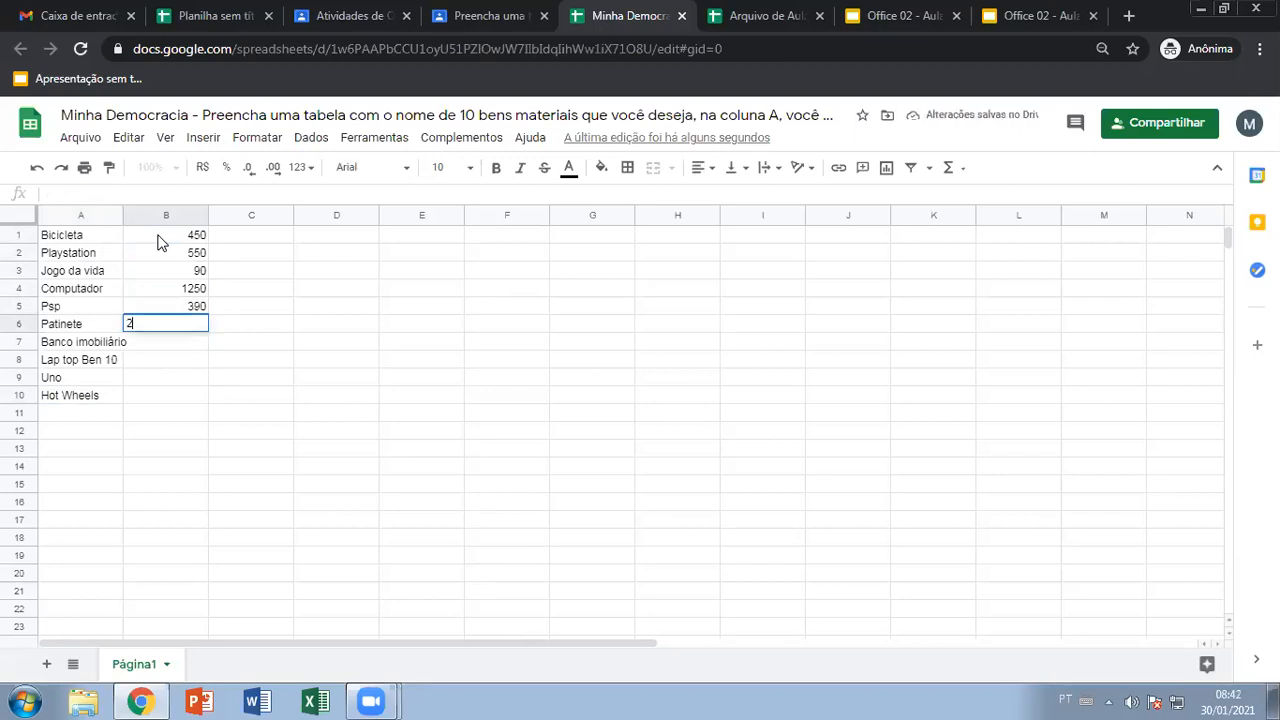
type("20")
key("Return")
type("50")
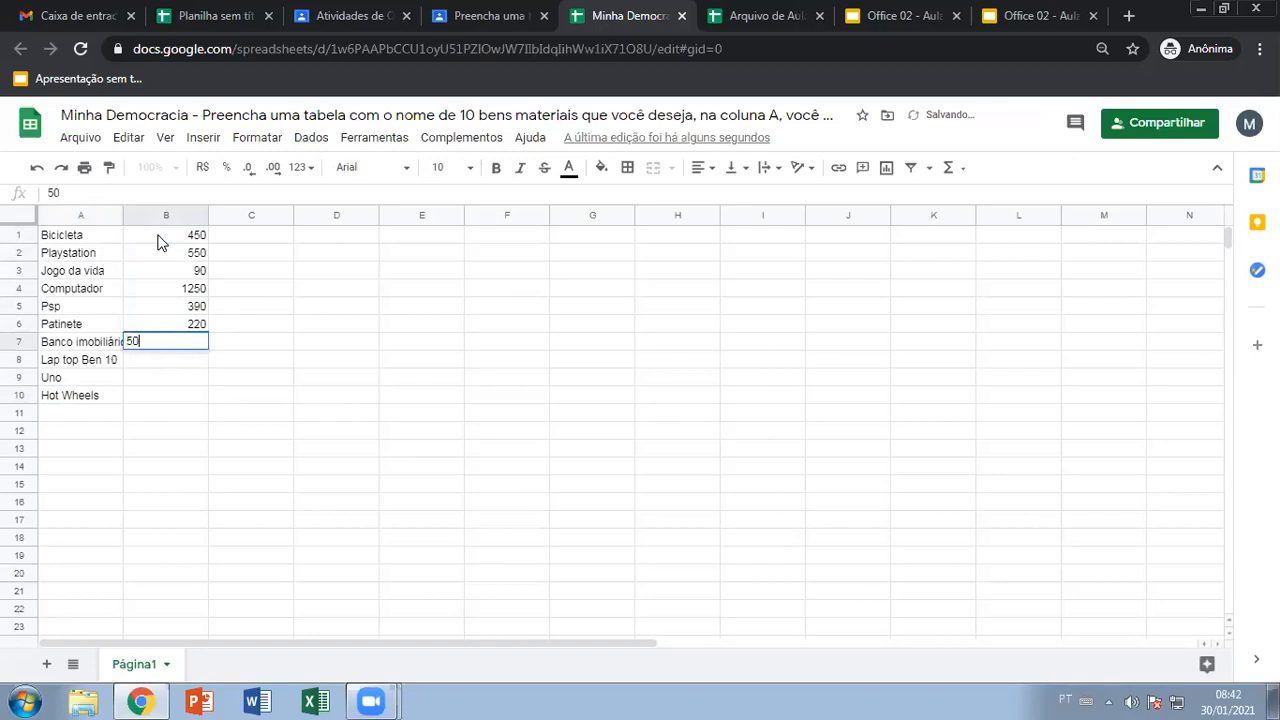
key("Return")
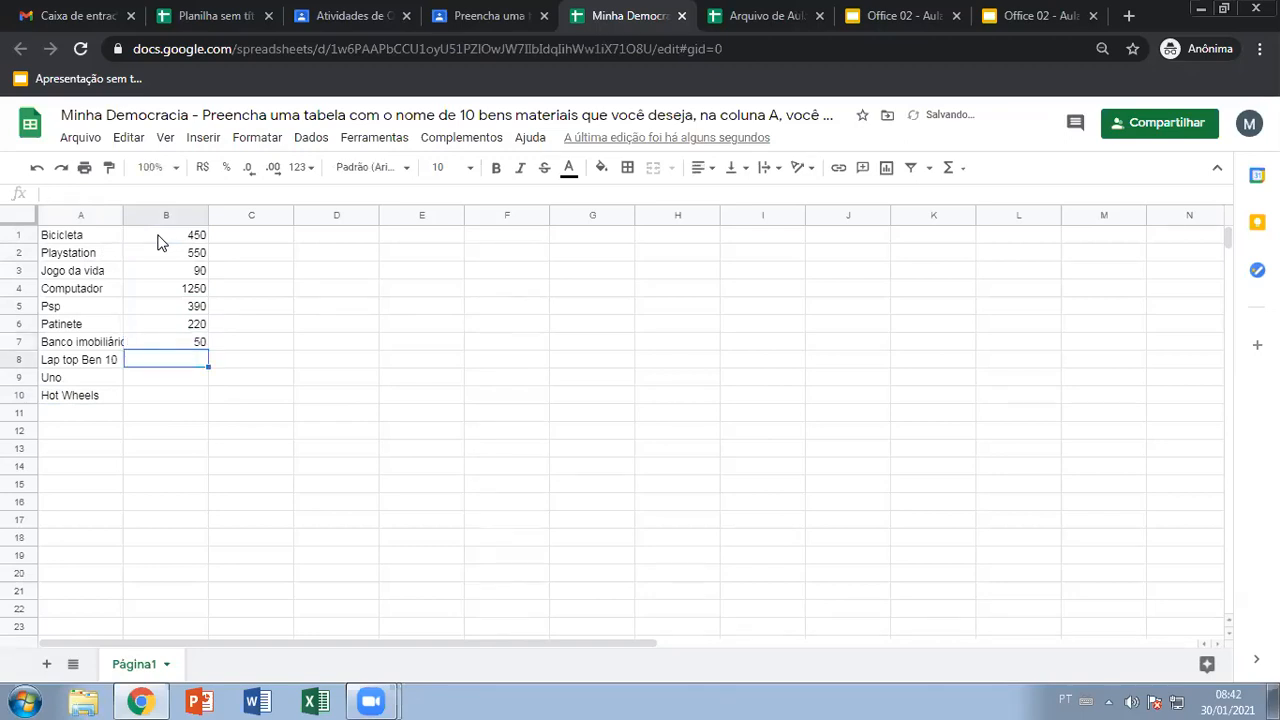
type("1250")
key("Return")
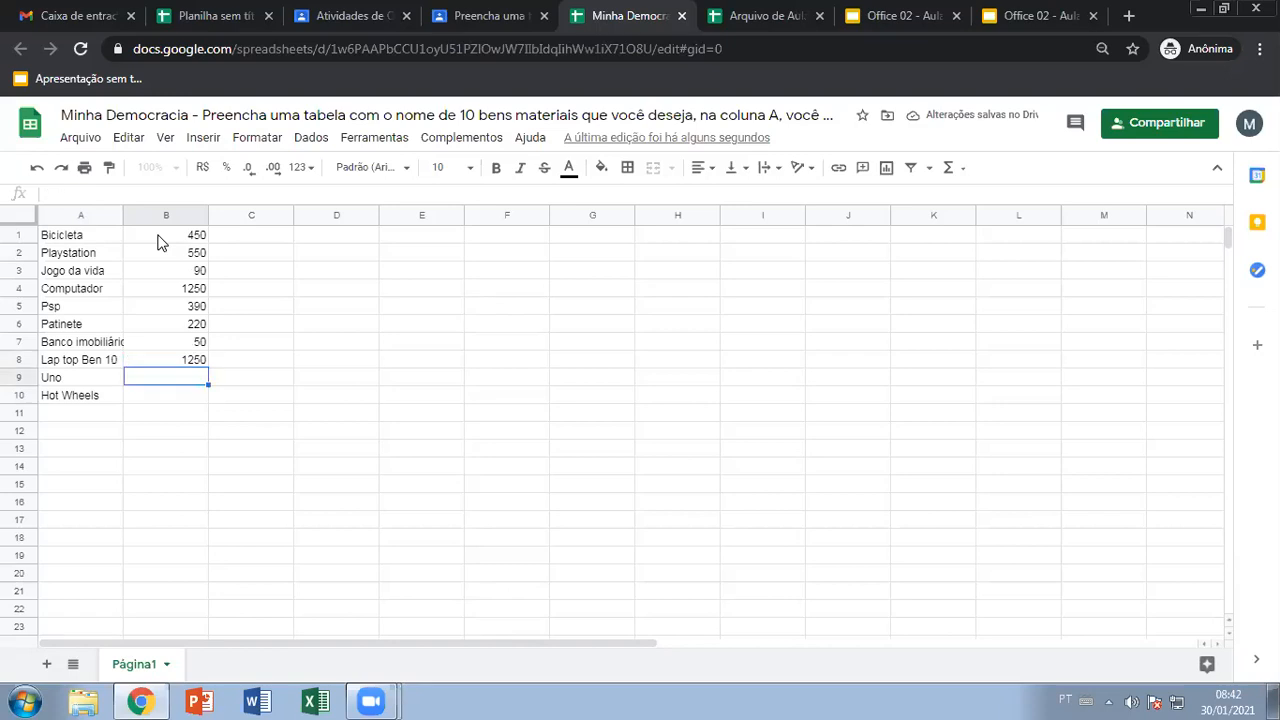
Correct B8 to 125 and B7 to 150, then enter 19 in B9 and 150 in B10
left_click(188, 355)
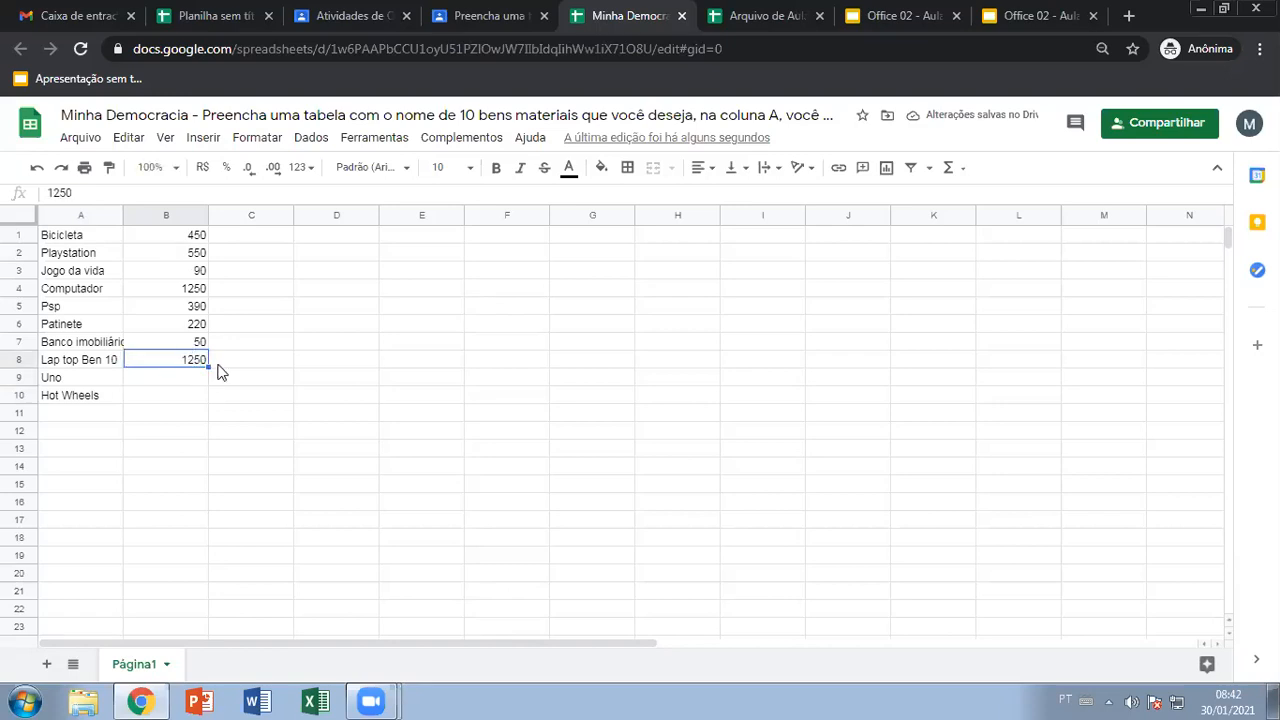
type("125")
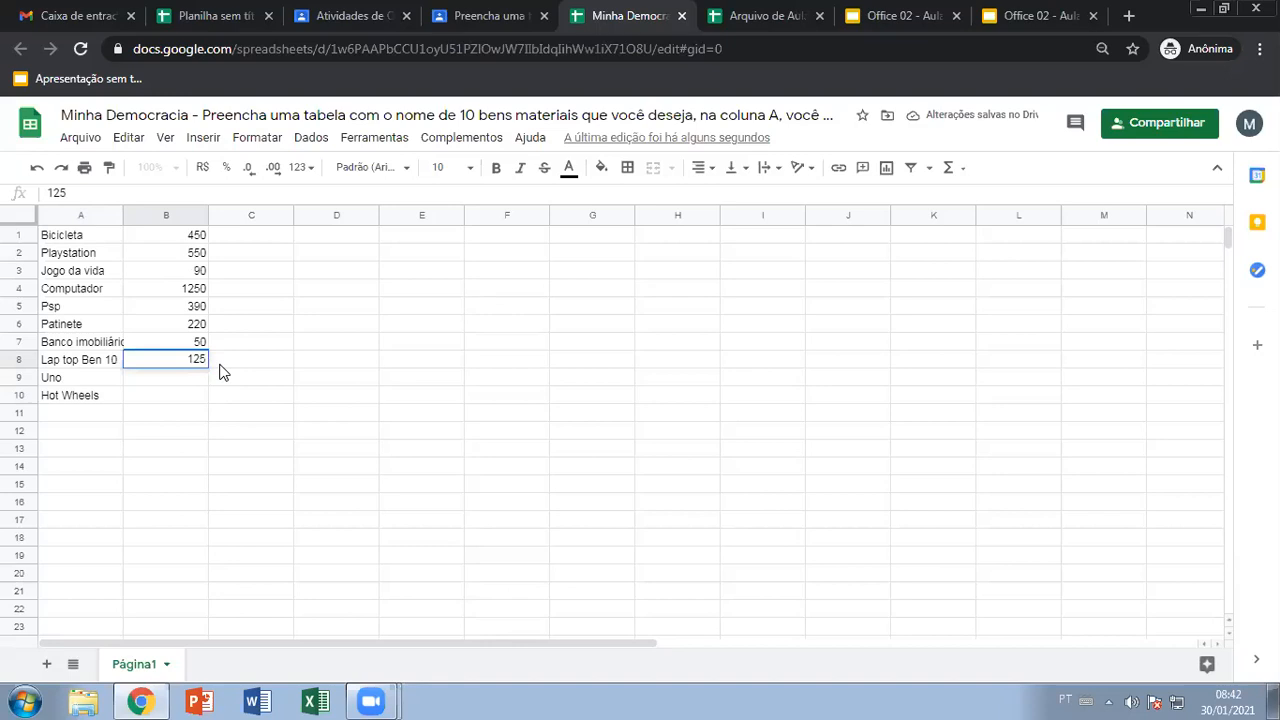
left_click(189, 340)
type("150")
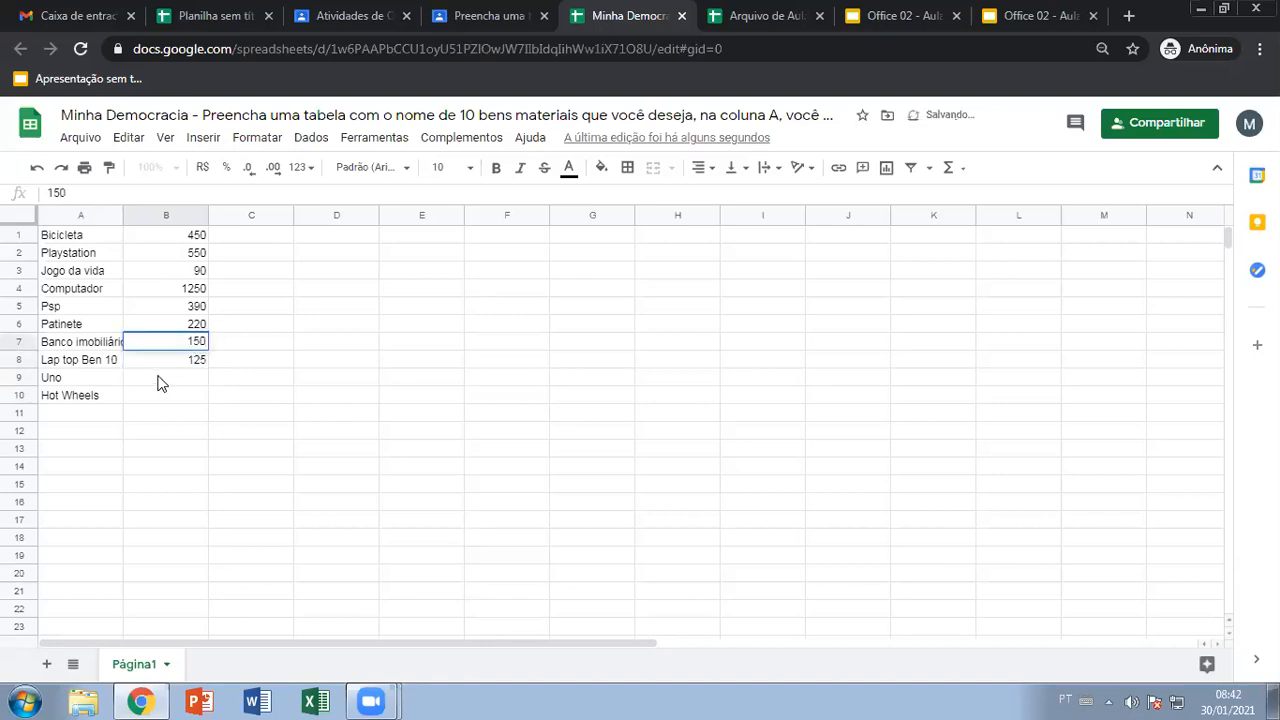
left_click(165, 372)
type("19")
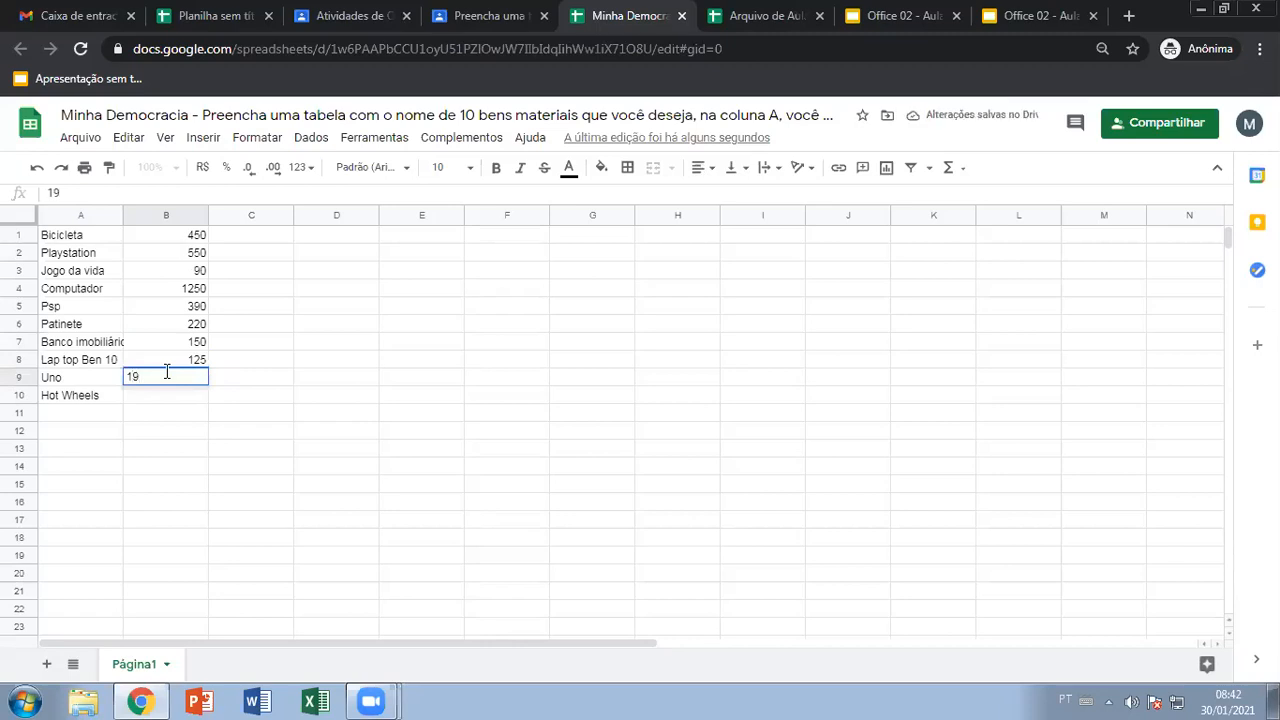
key("Return")
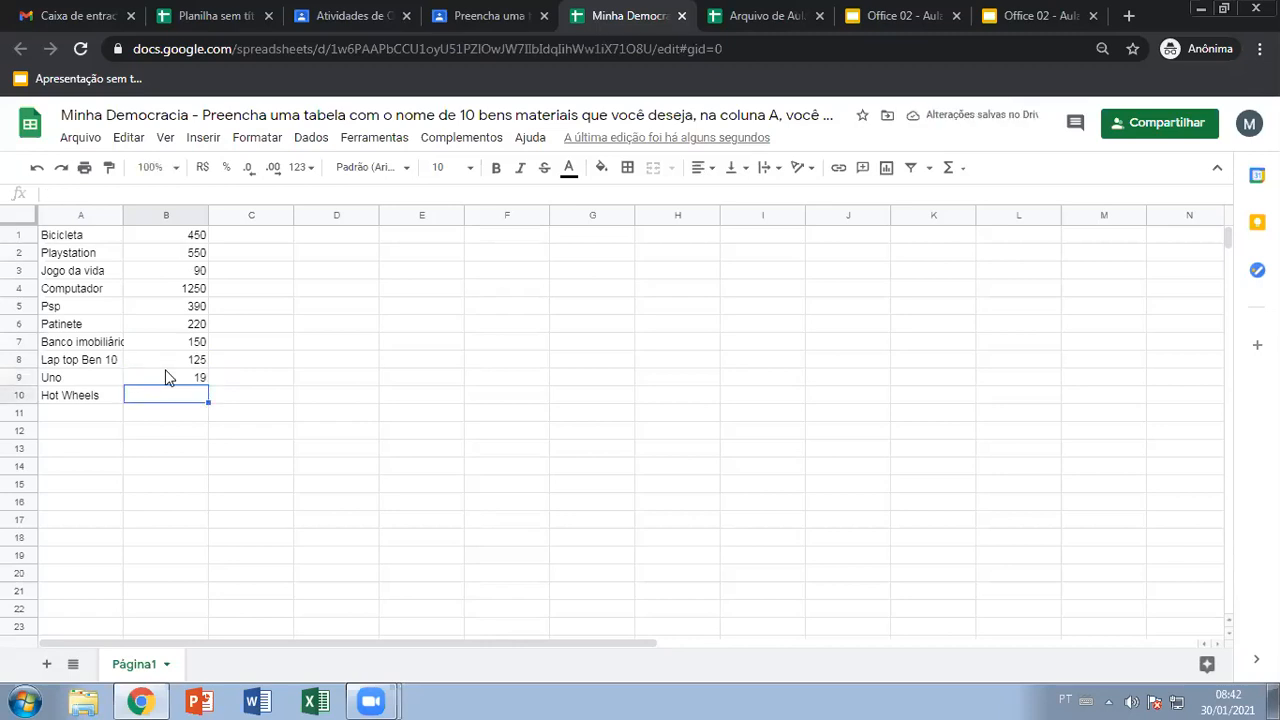
type("150")
key("Return")
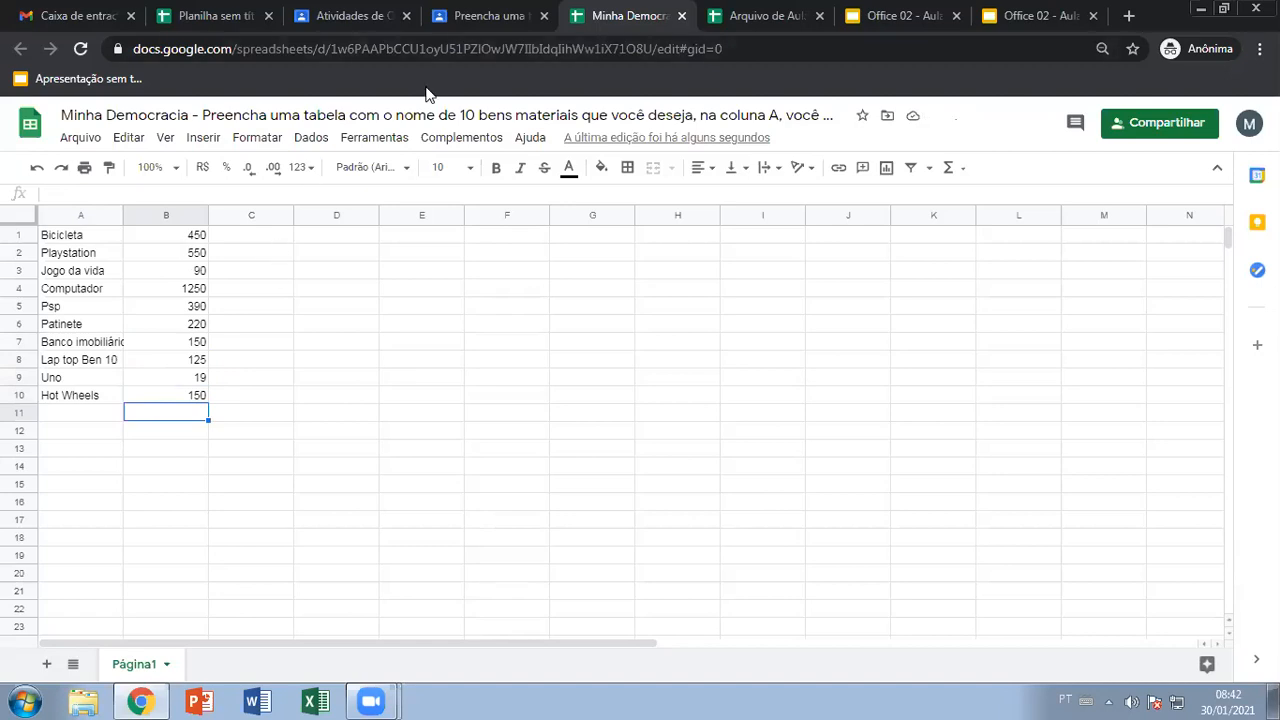
Show the opening OFFICE 2 slide of the lesson deck, then return to the Classroom Atividades page
key("ctrl+9")
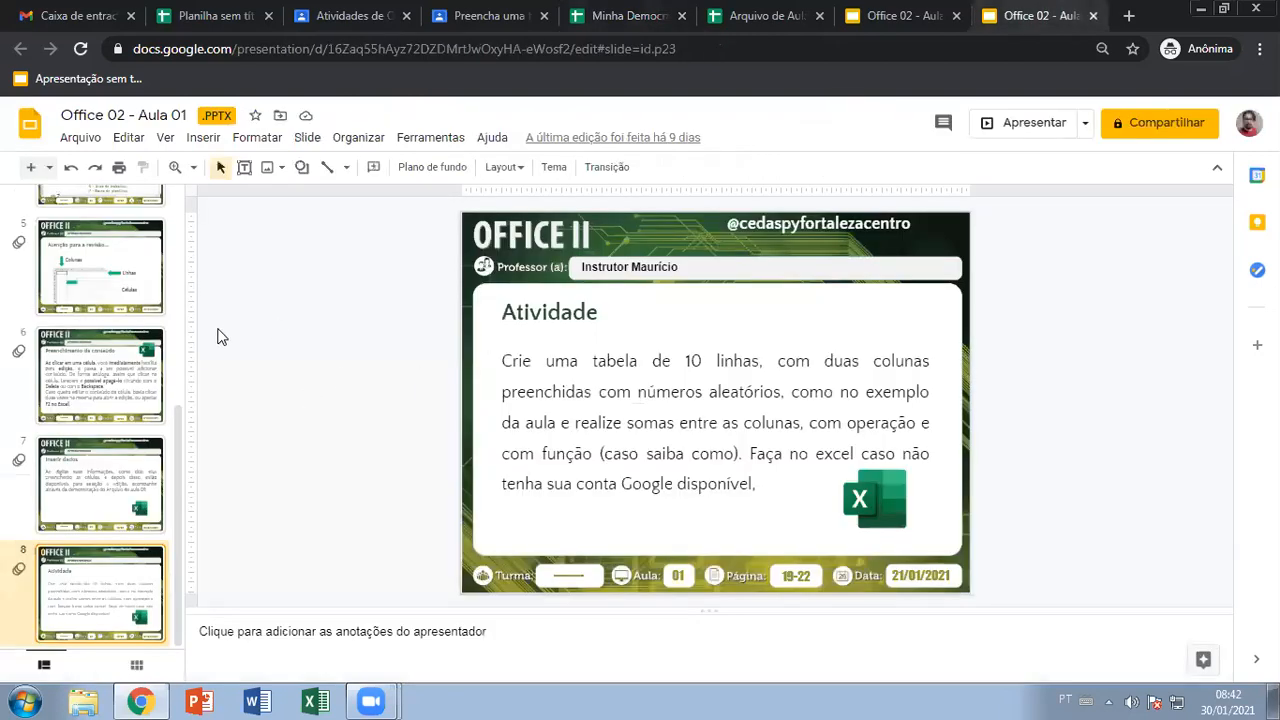
left_click(128, 258)
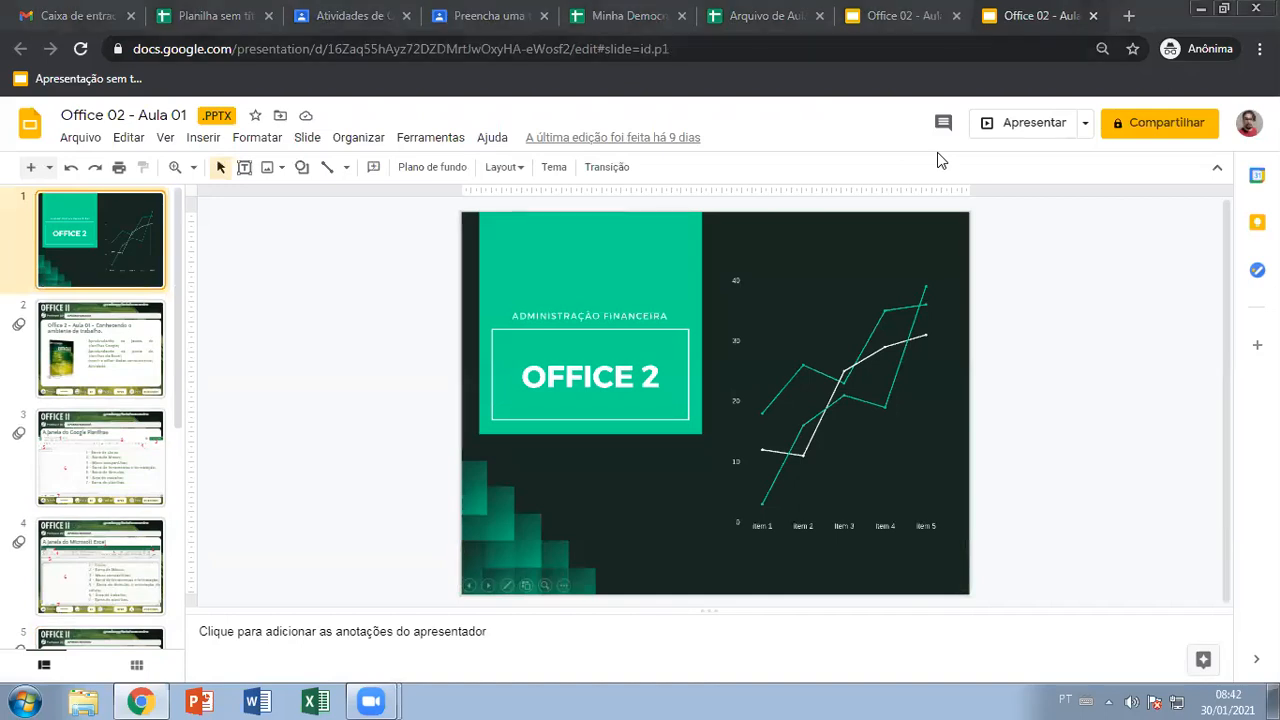
left_click(340, 15)
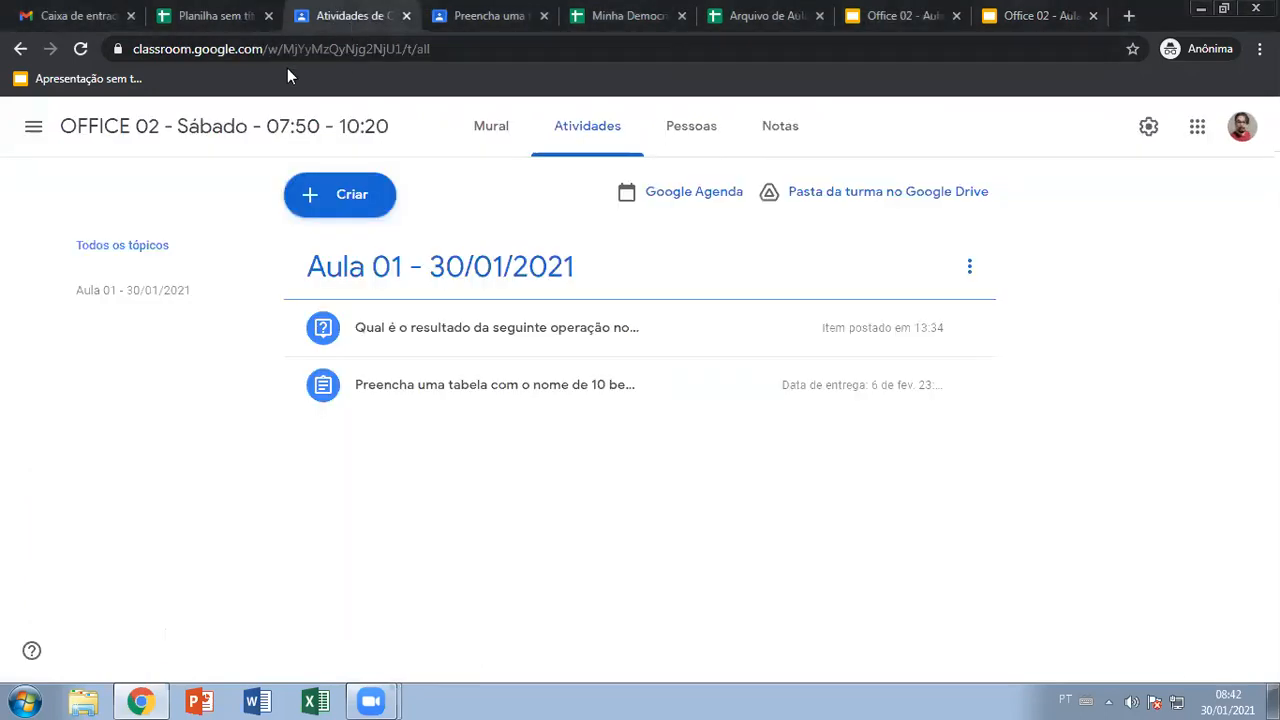
Open the student responses to the A1 operation question, then the Google account menu
left_click(510, 14)
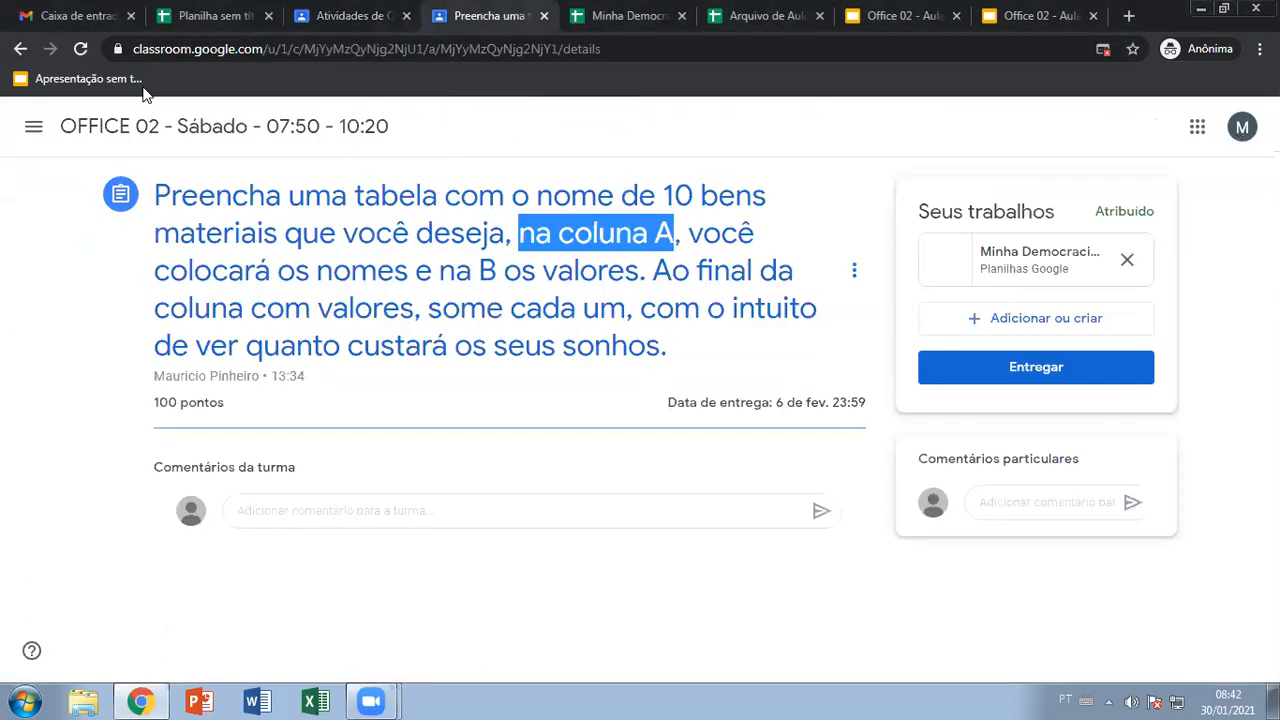
left_click(352, 16)
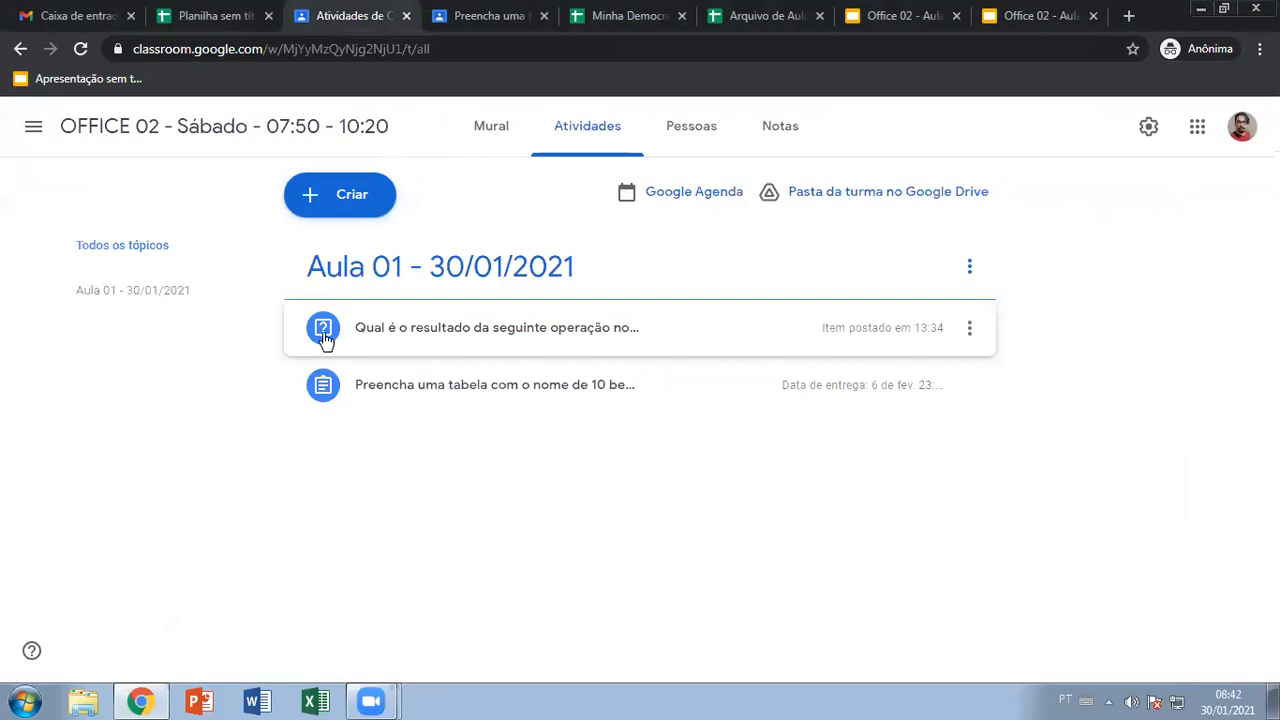
left_click(395, 330)
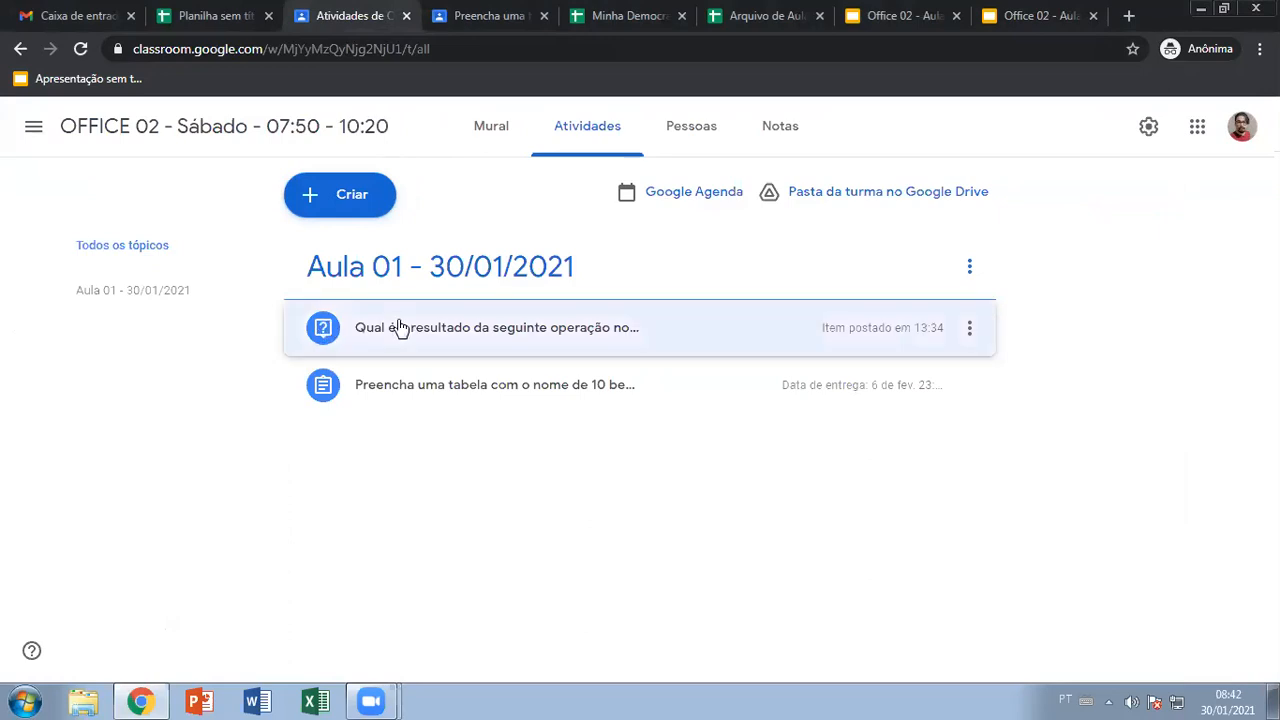
left_click(362, 506)
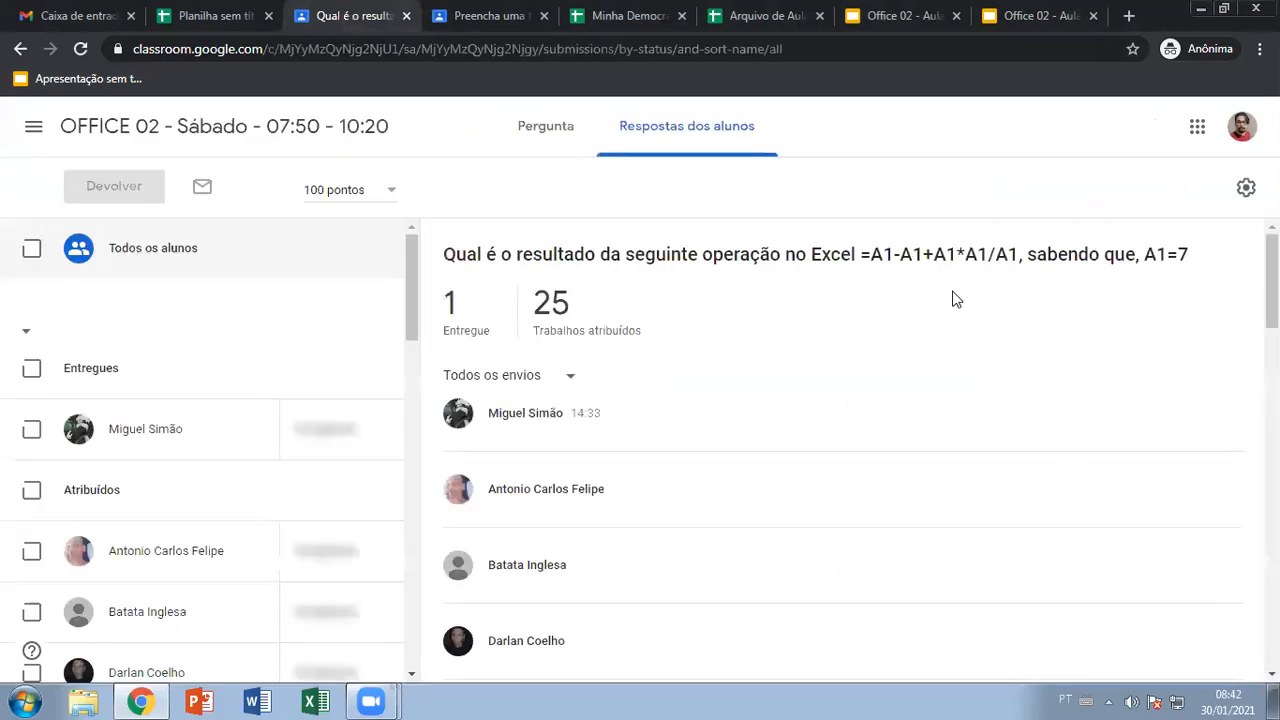
left_click(1242, 126)
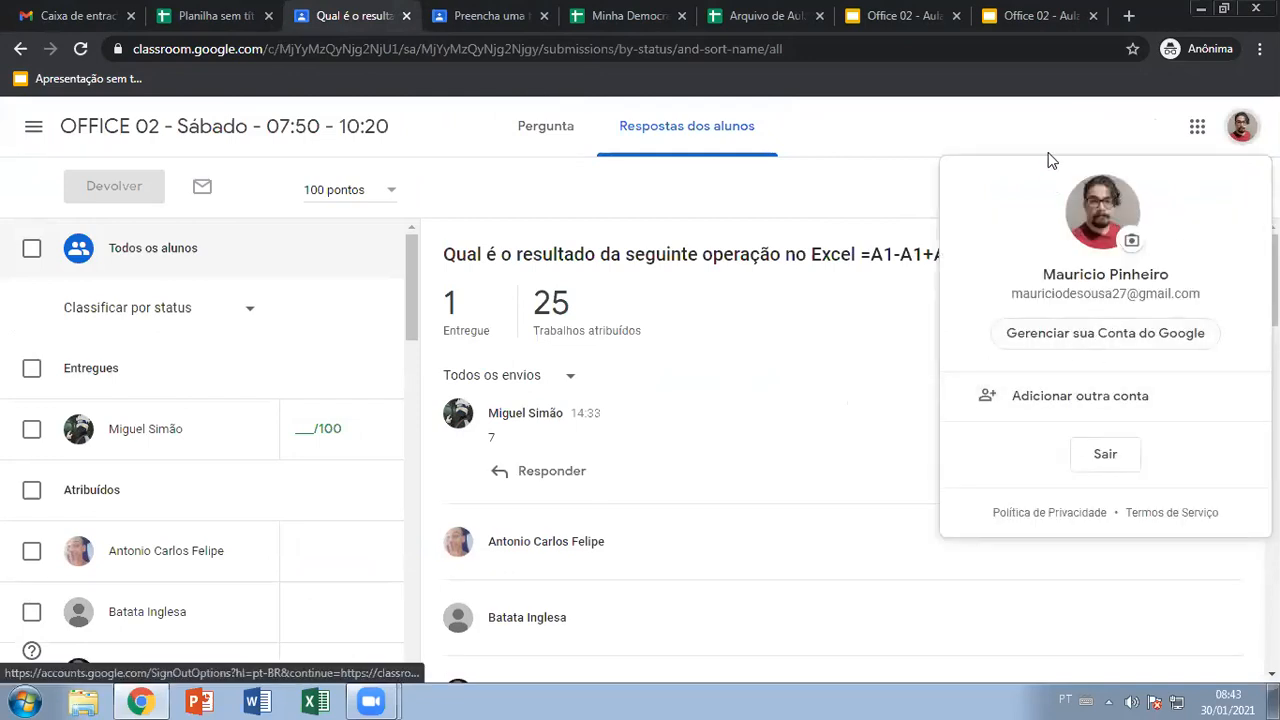
Reopen the A1 question's details page from Atividades and focus its answer field
left_click(485, 16)
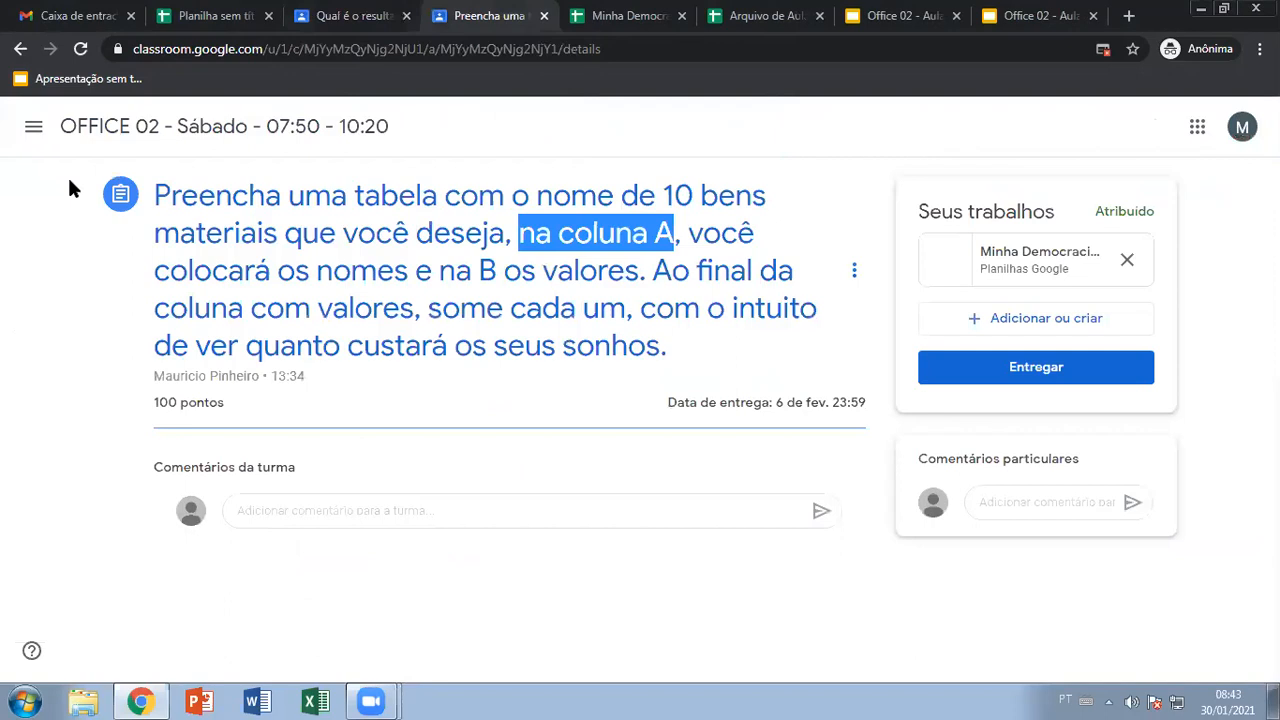
left_click(20, 49)
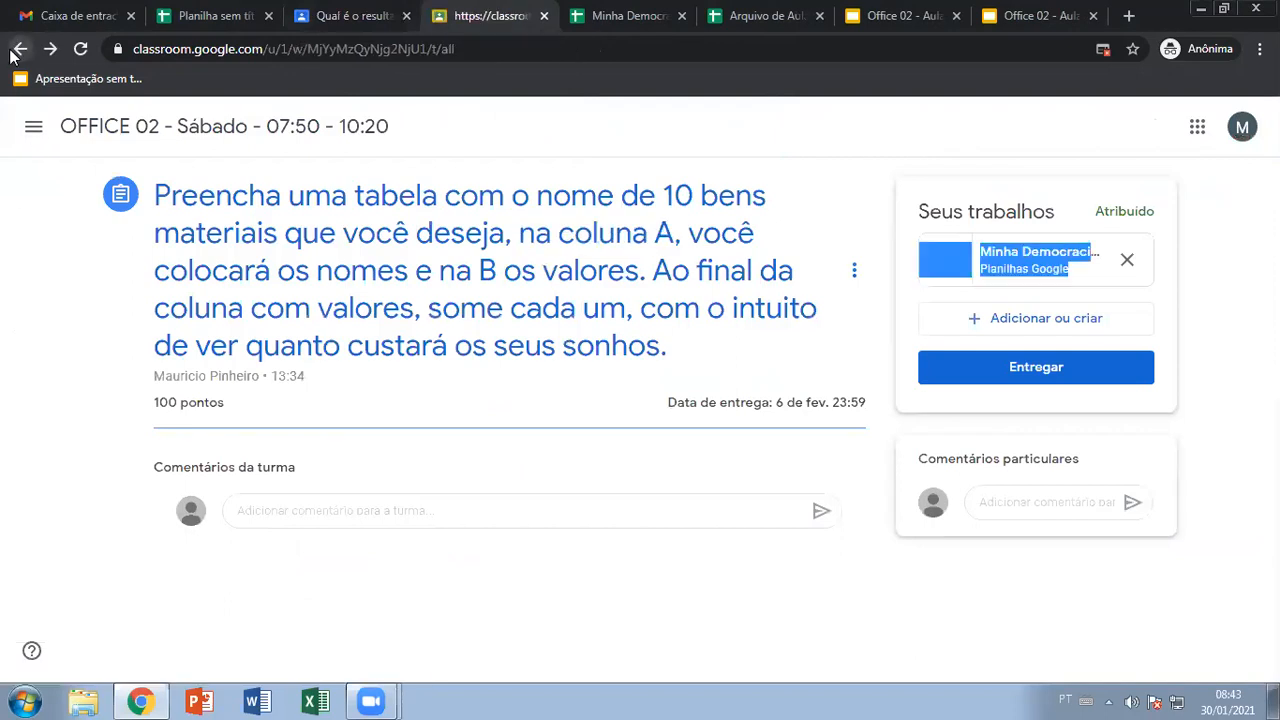
left_click(350, 330)
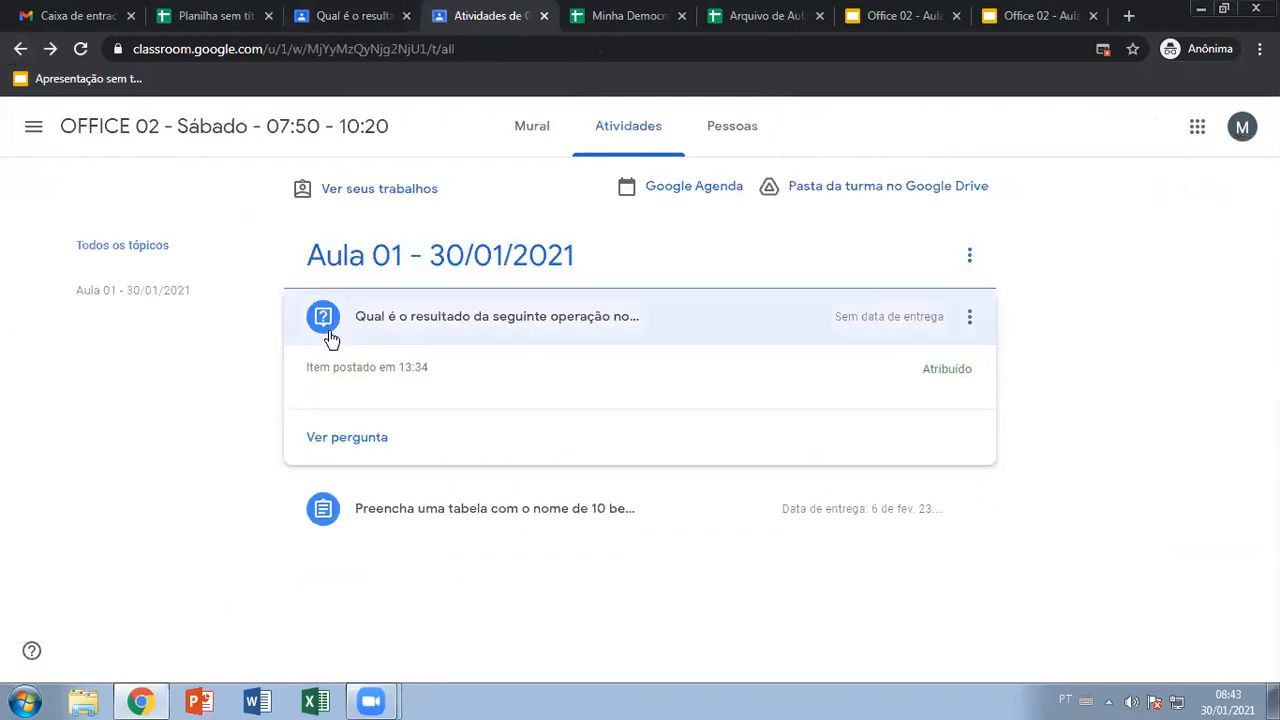
left_click(342, 437)
left_click(1000, 245)
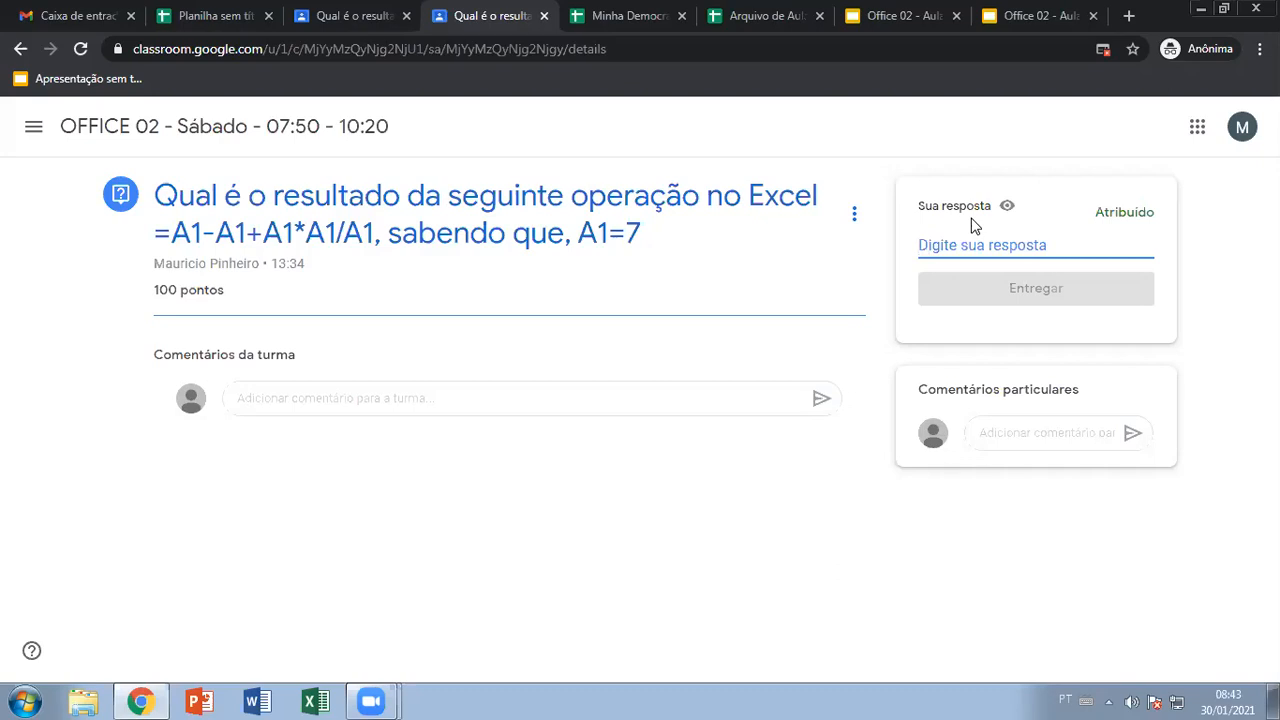
Close the duplicate Office 02 lesson presentation tab
left_click(744, 97)
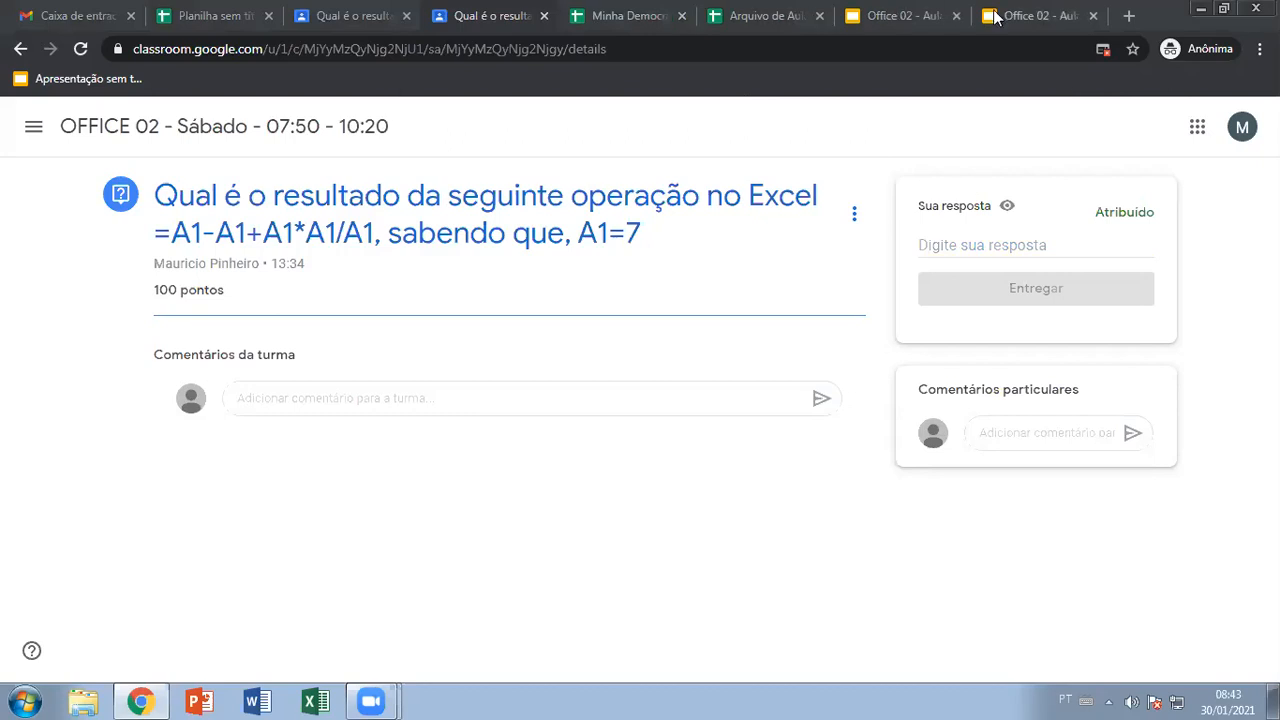
left_click(925, 15)
left_click(958, 15)
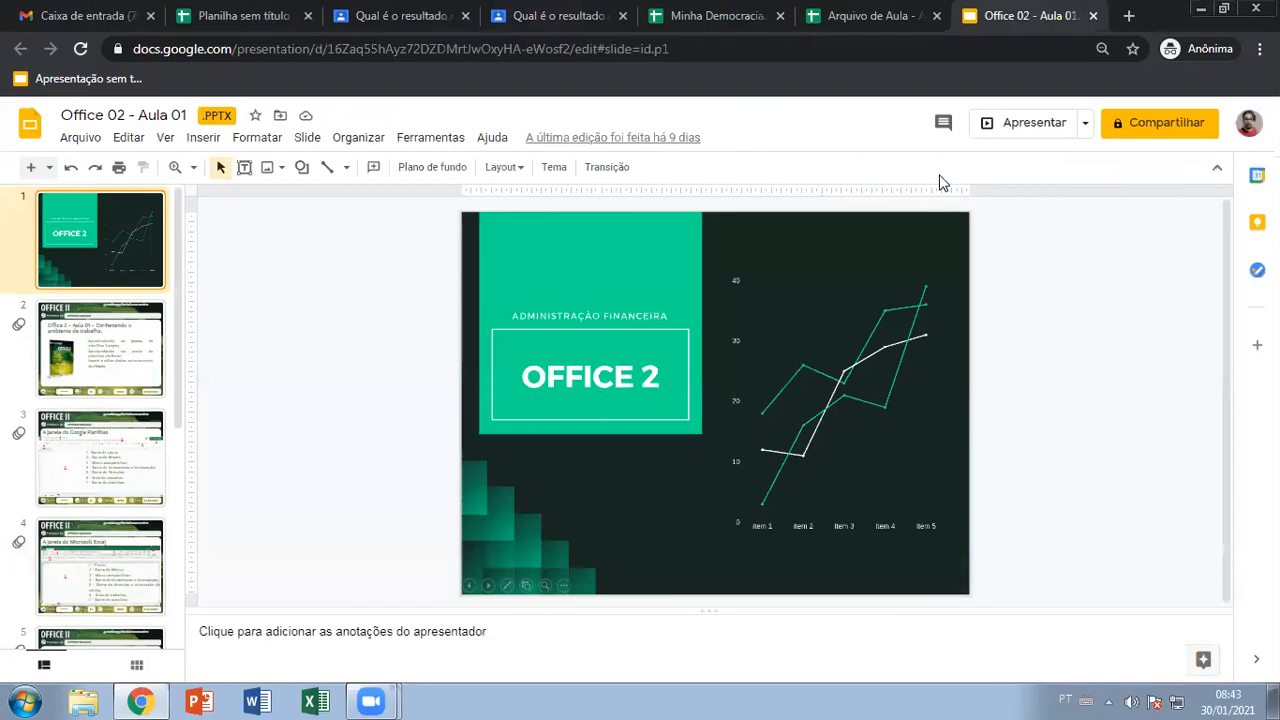
Present from the title slide to the Aula 01 overview, exit, and go to the untitled spreadsheet
left_click(1024, 123)
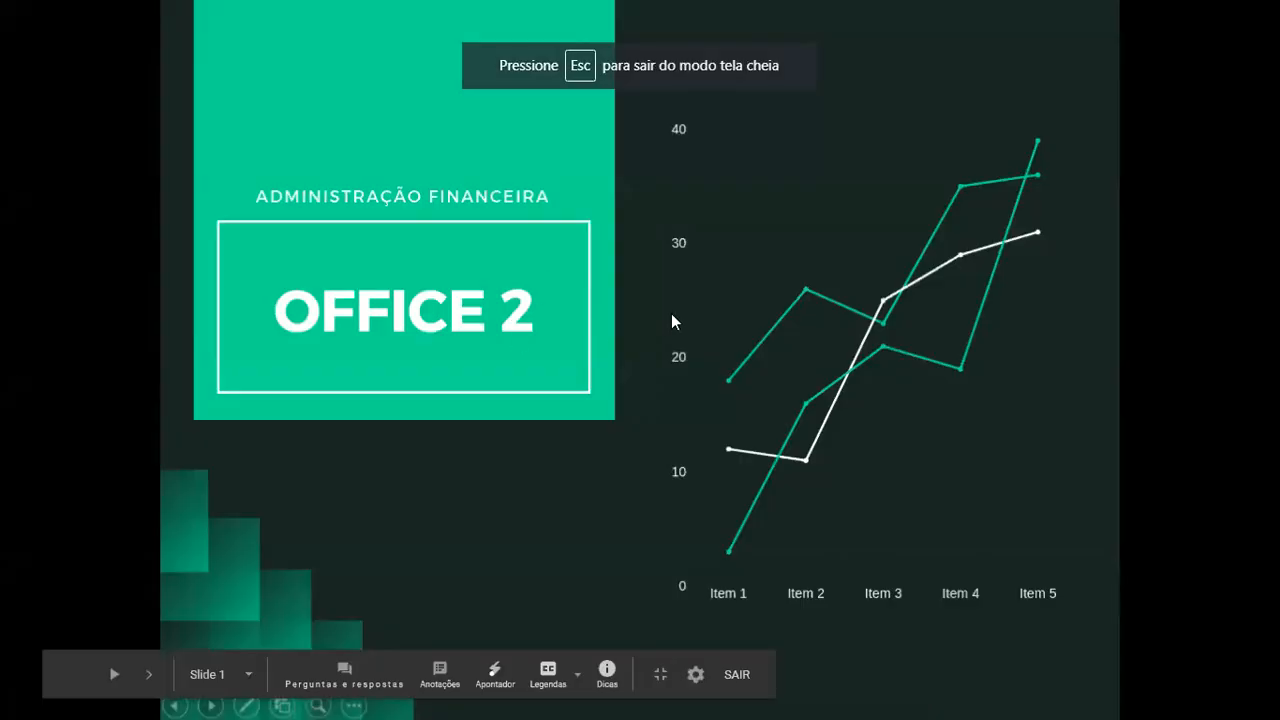
left_click(644, 378)
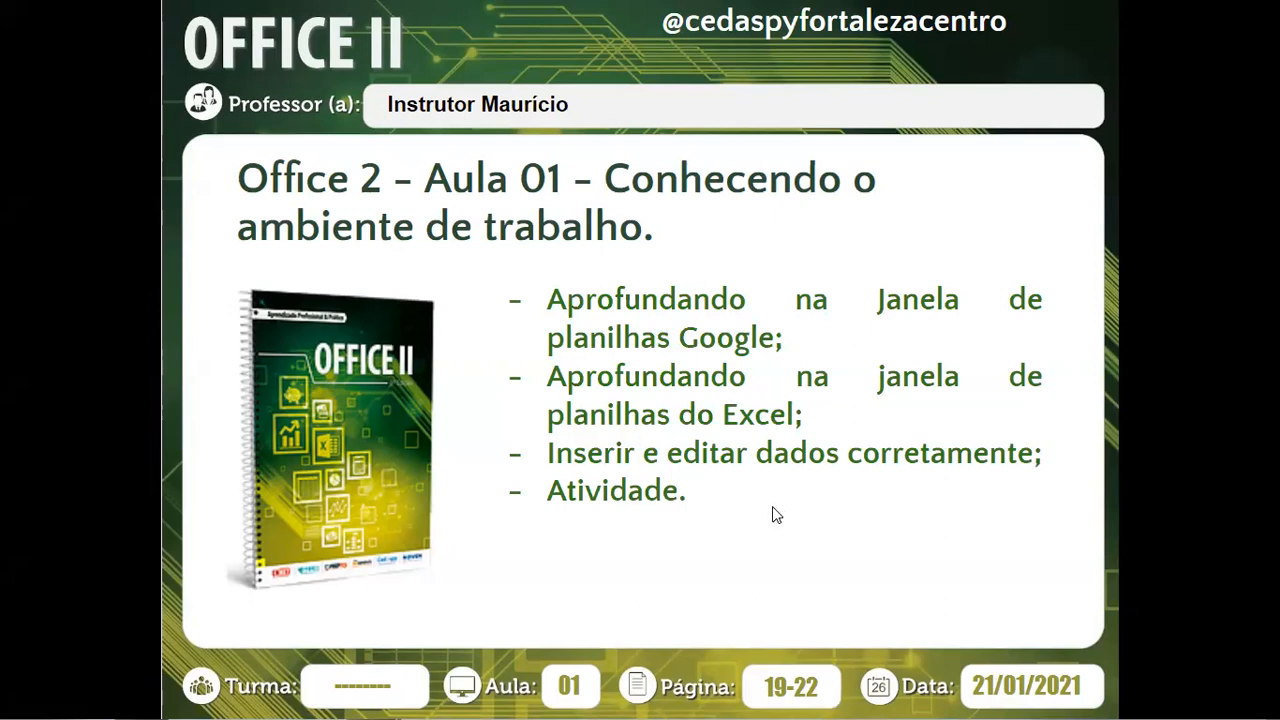
key("Escape")
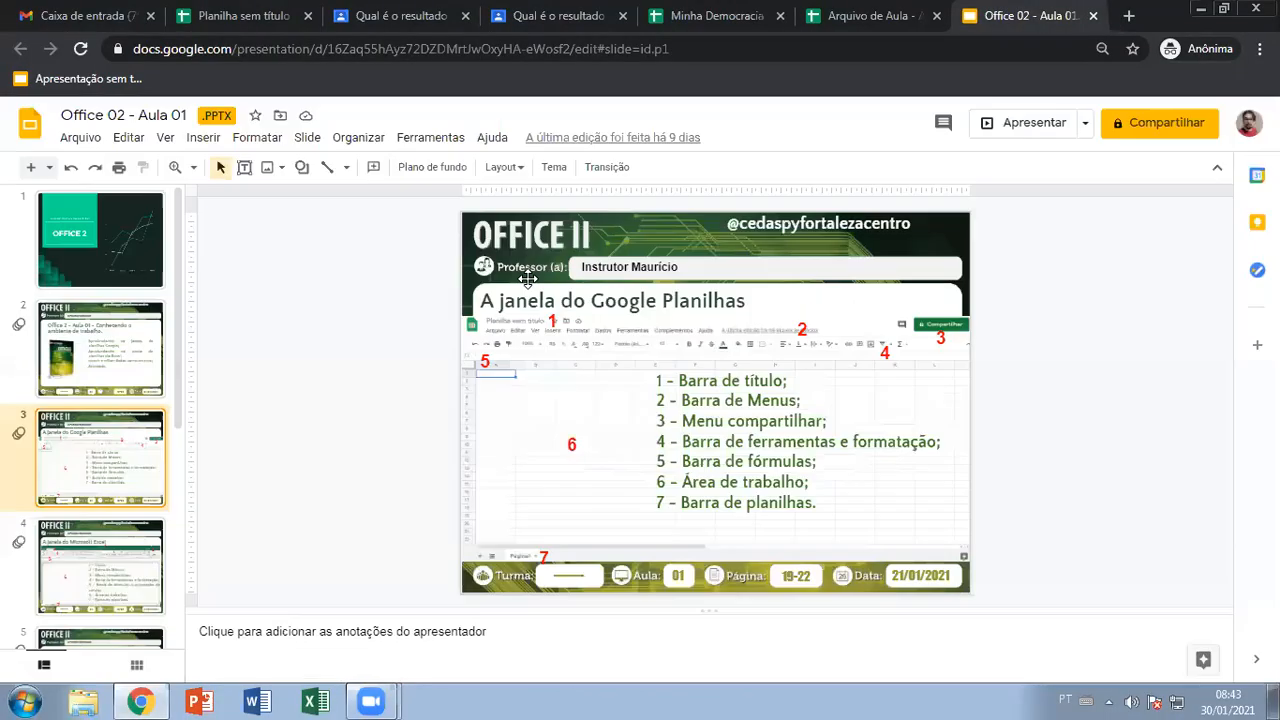
left_click(266, 12)
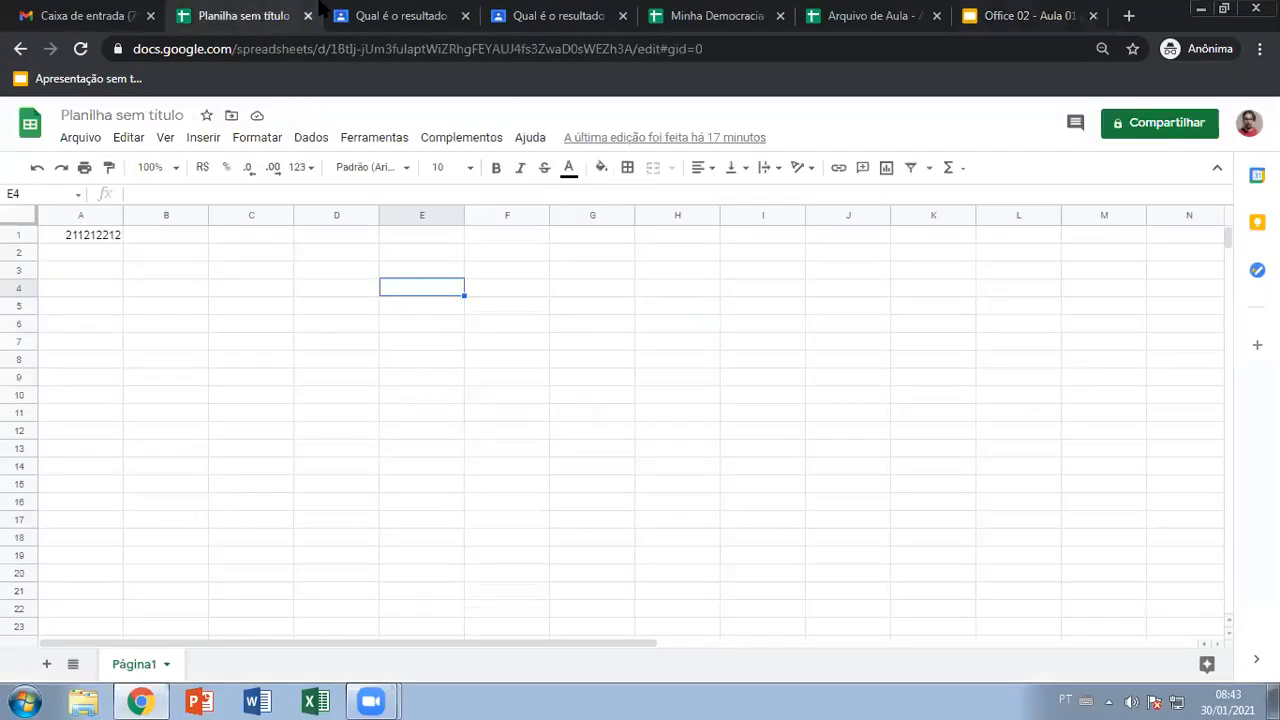
Open the ITIC class from the class list, review its Notas gradebook, and close that tab
key("ctrl+Tab")
left_click(24, 126)
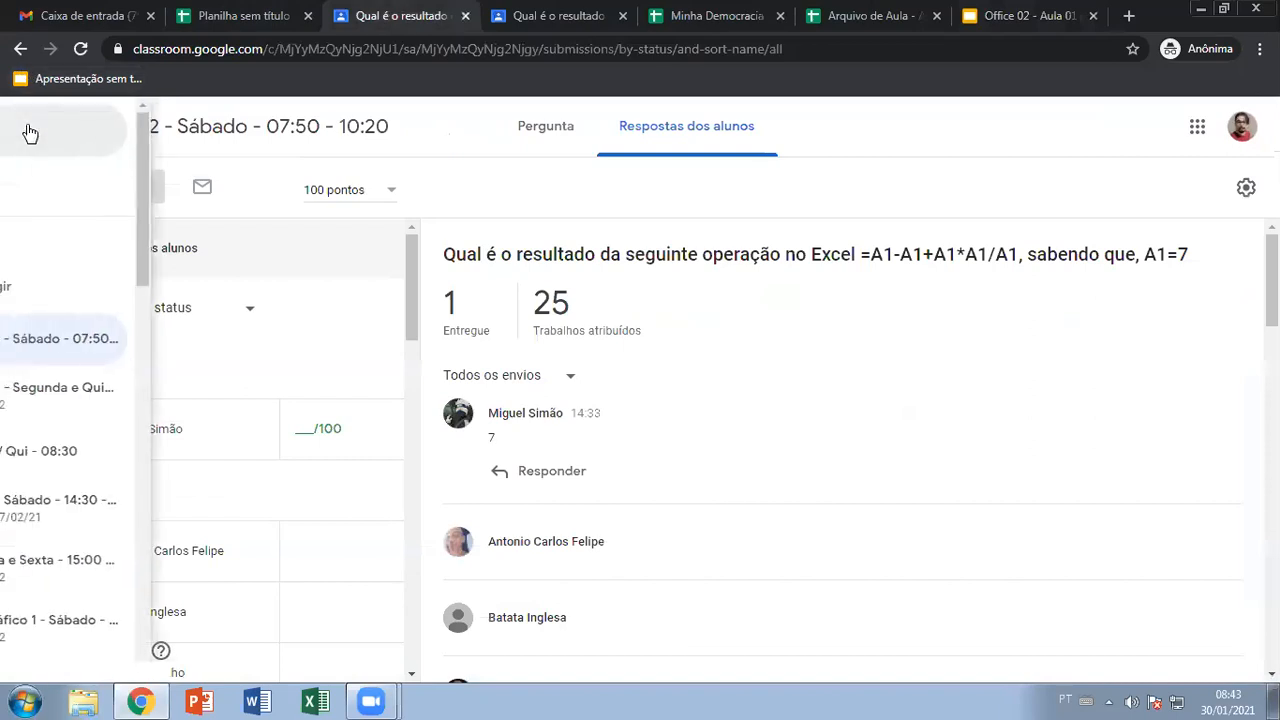
left_click(120, 460)
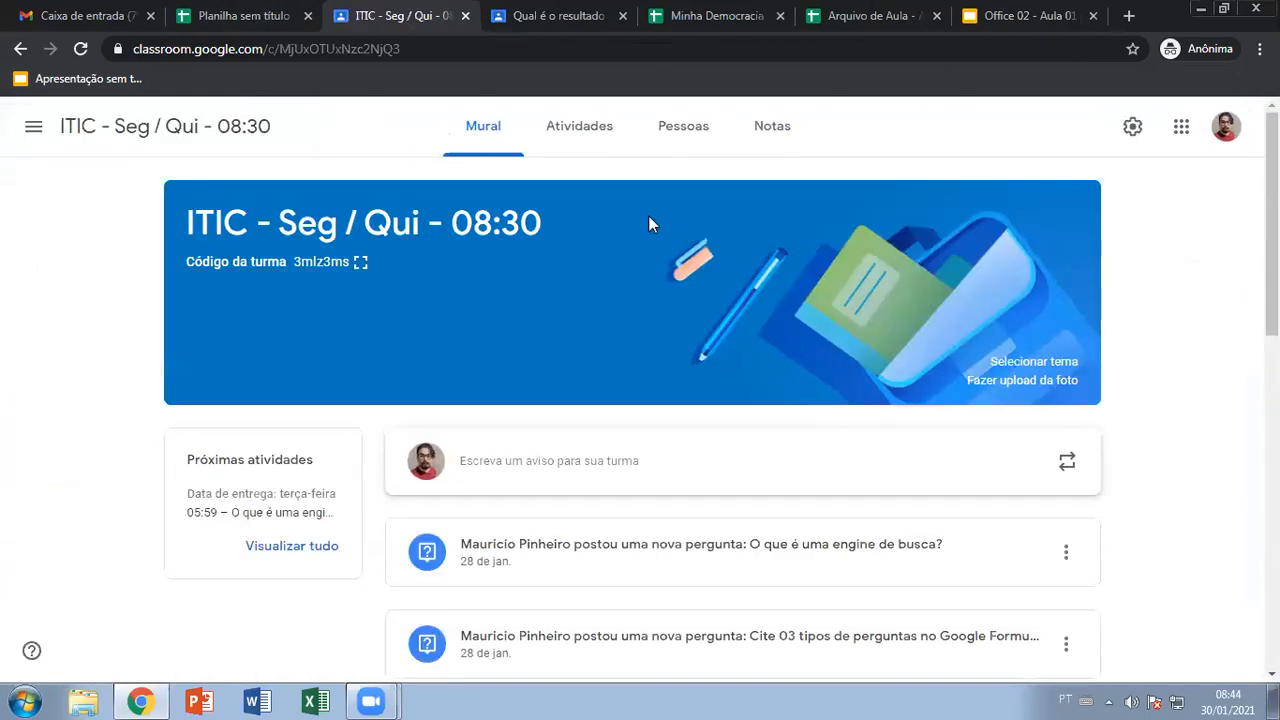
left_click(784, 132)
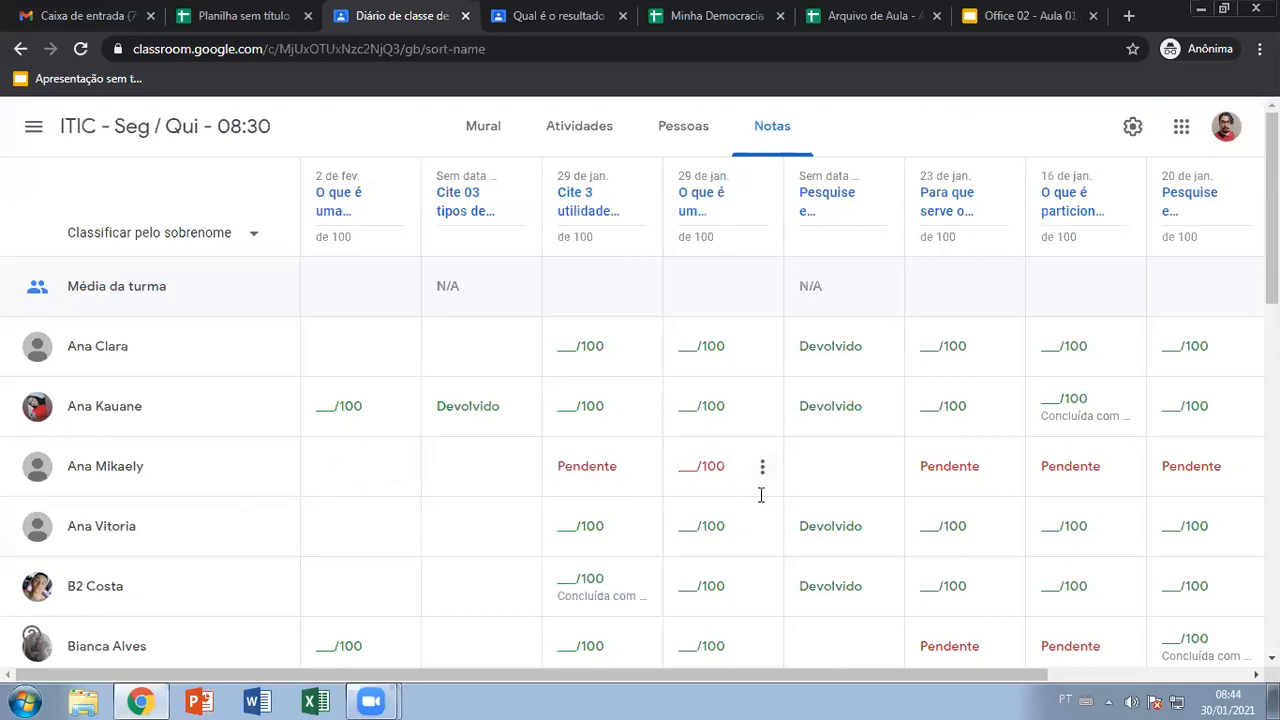
scroll(760, 520, "down", 1)
scroll(757, 486, "up", 1)
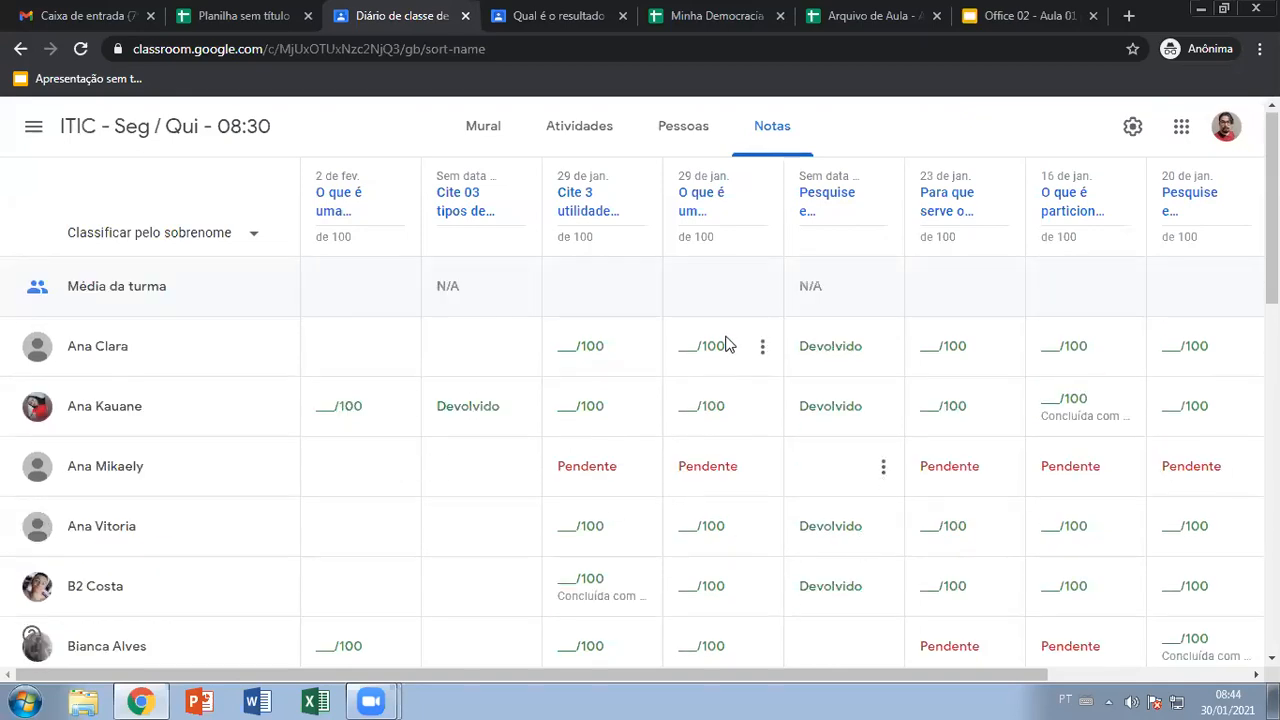
key("ctrl+w")
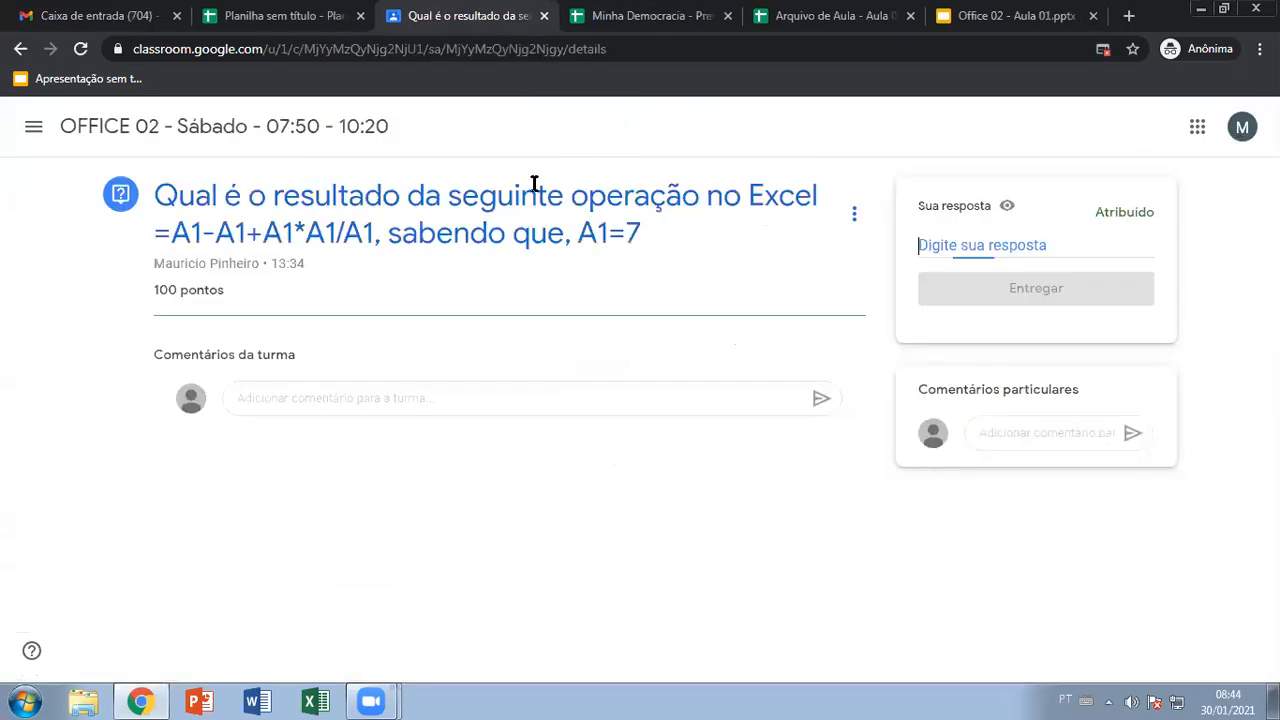
left_click(890, 180)
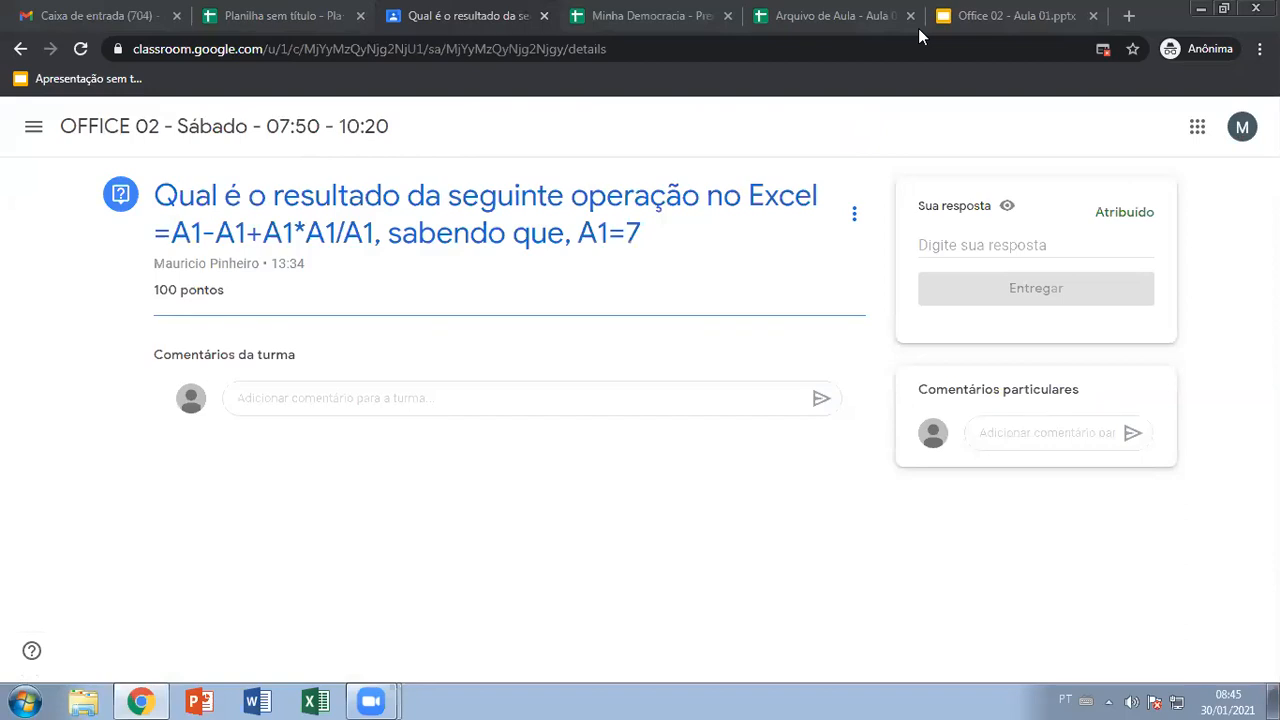
Present Office 02 - Aula 01 full screen up to the 'A janela do Google Planilhas' slide
left_click(1016, 17)
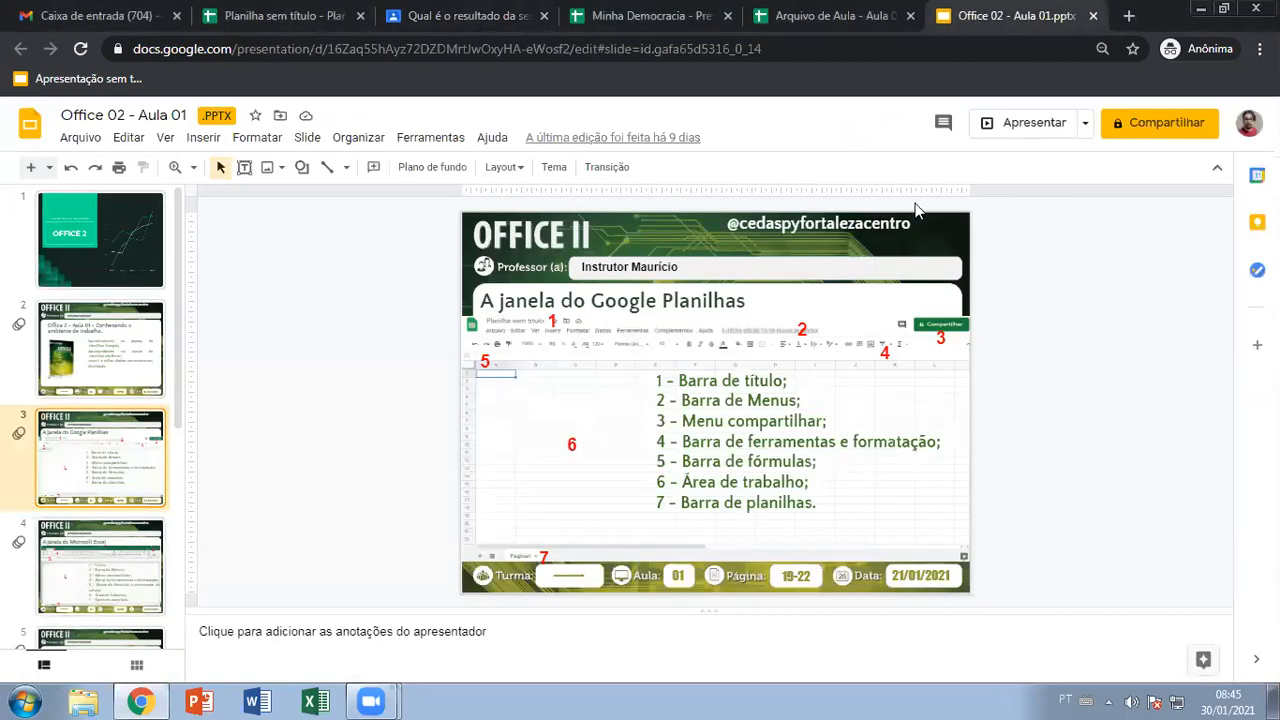
left_click(1035, 126)
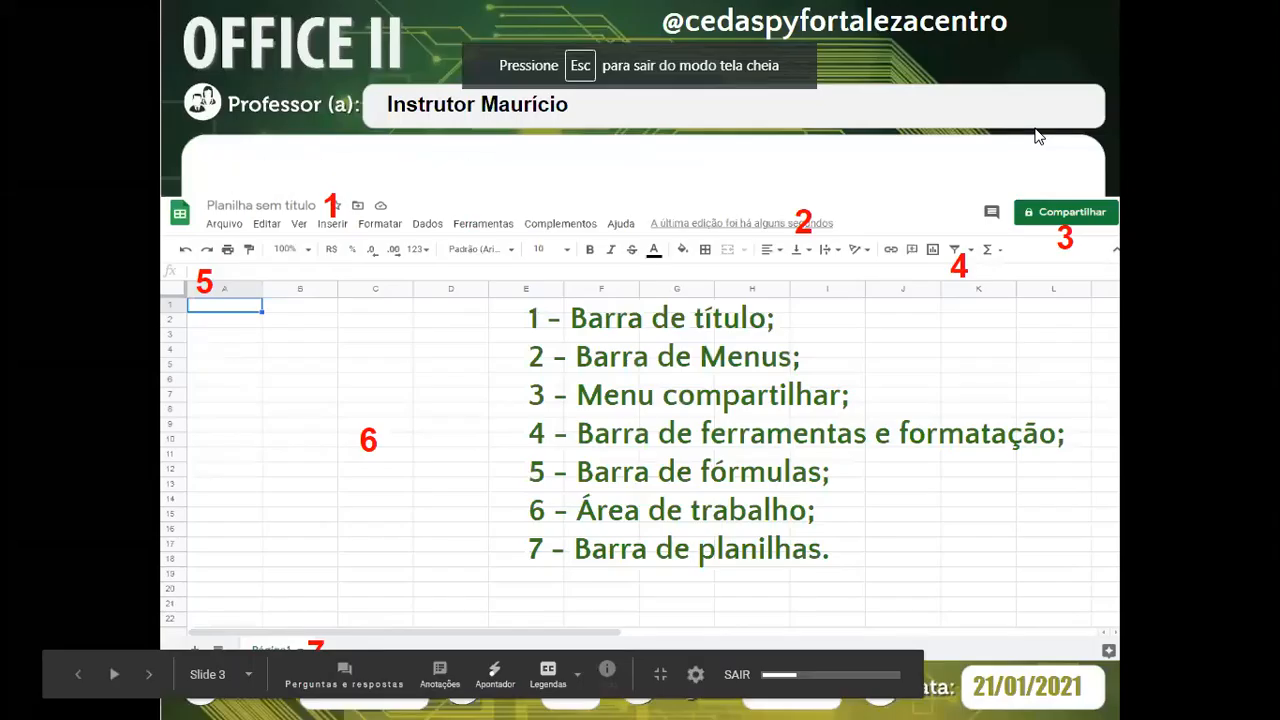
key("Left")
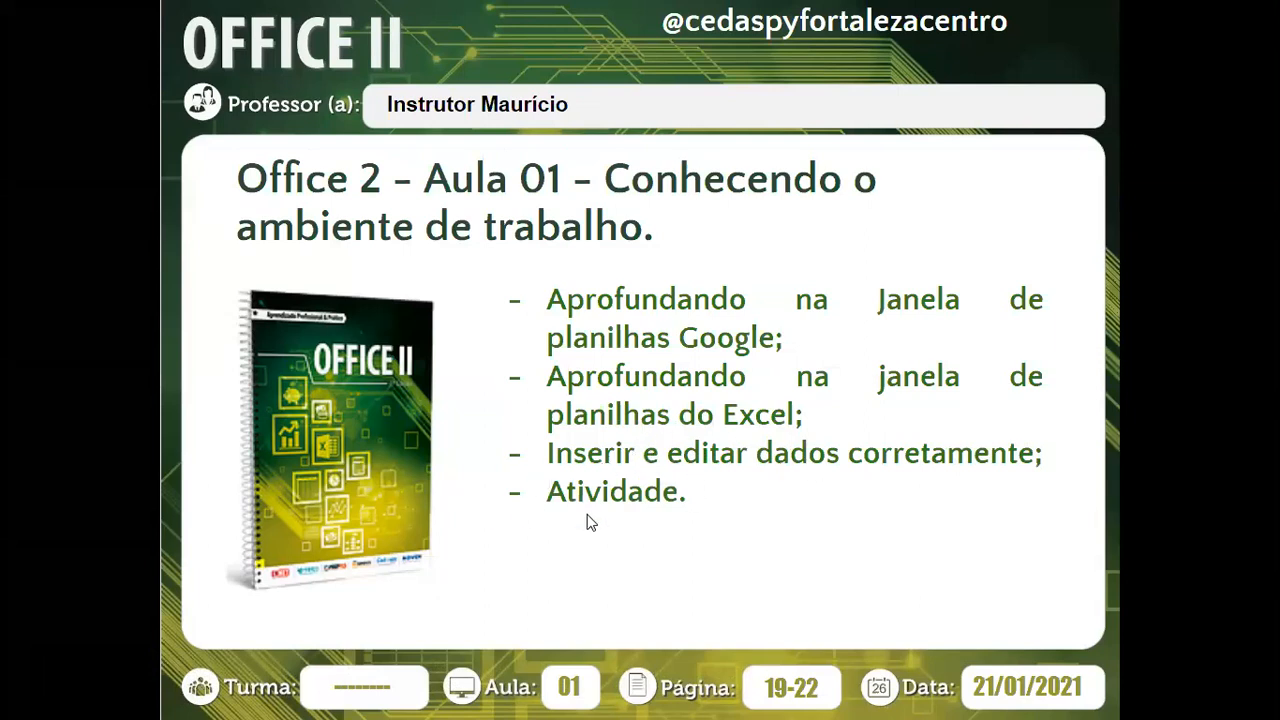
left_click(648, 425)
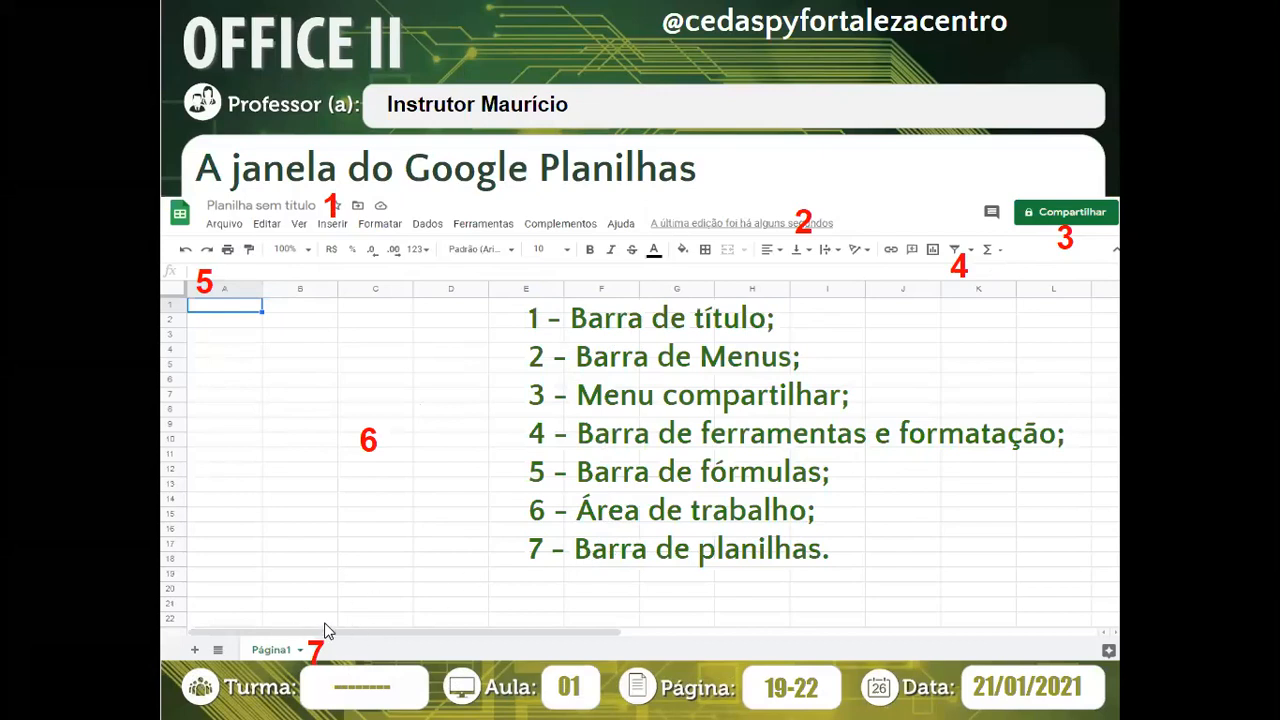
mouse_move(323, 628)
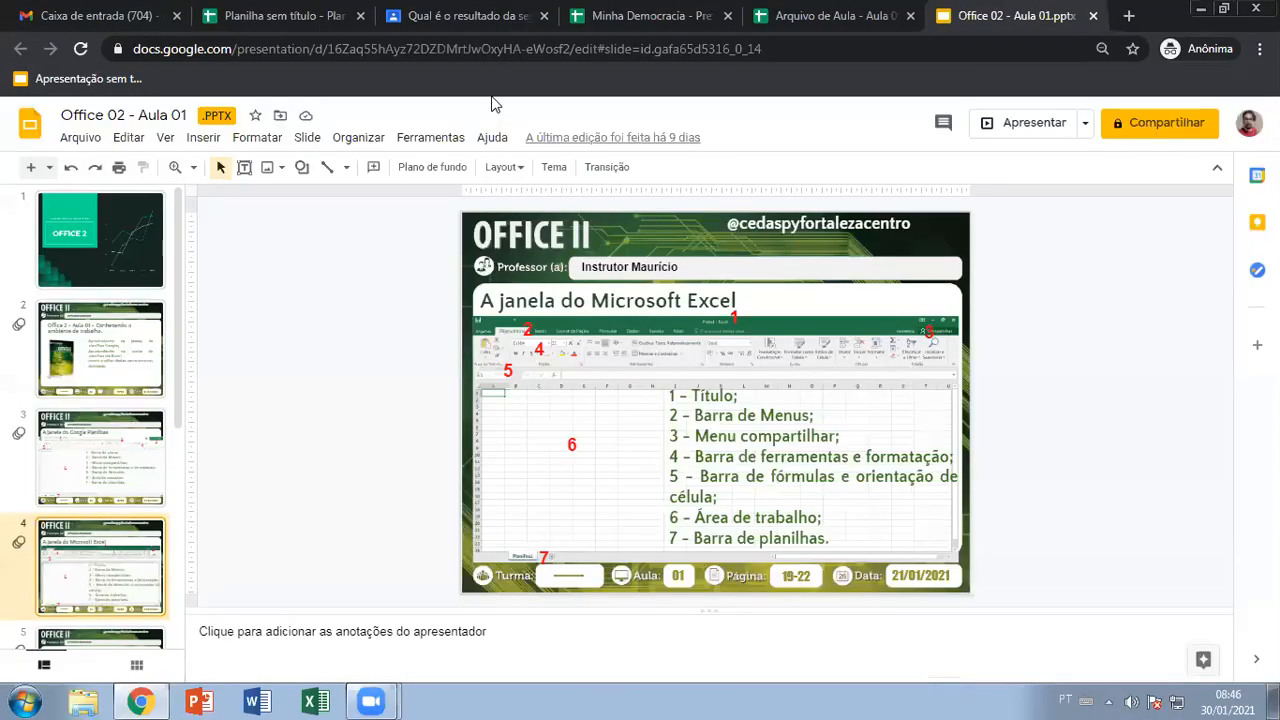
Clear the value 211212212 from cell A1 of the untitled spreadsheet
left_click(790, 14)
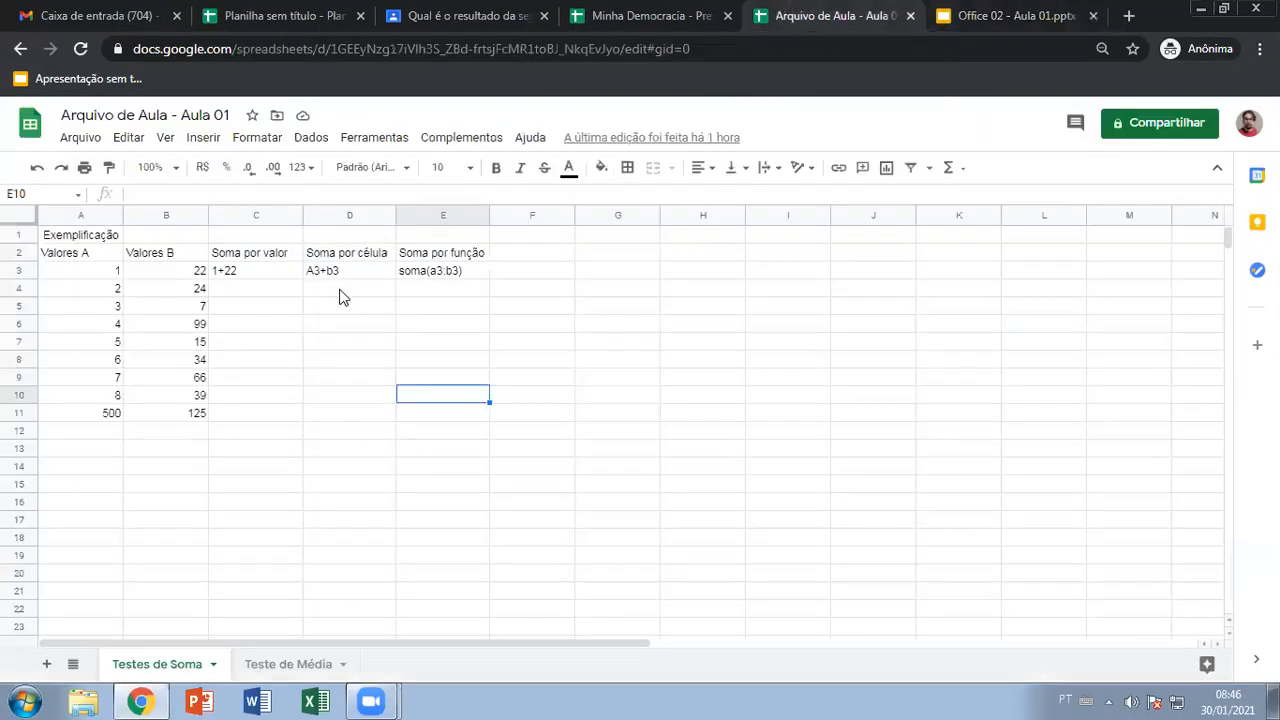
left_click(288, 16)
left_click(90, 237)
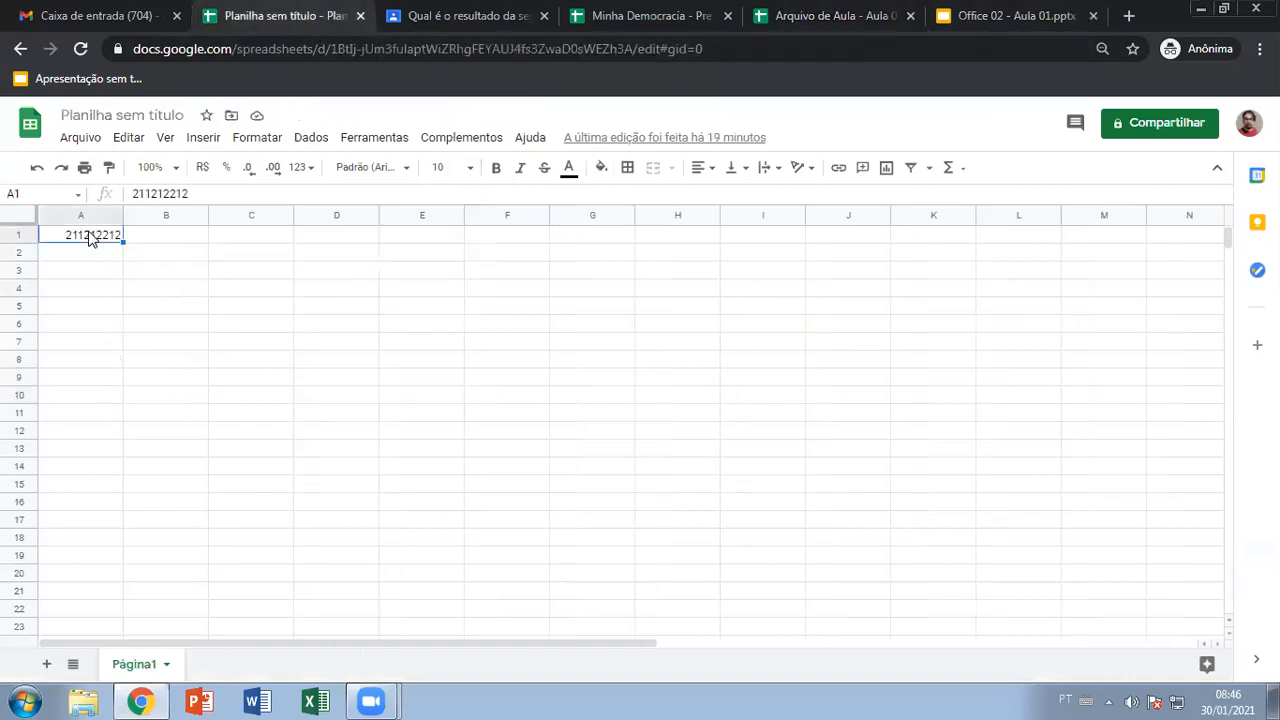
key("Delete")
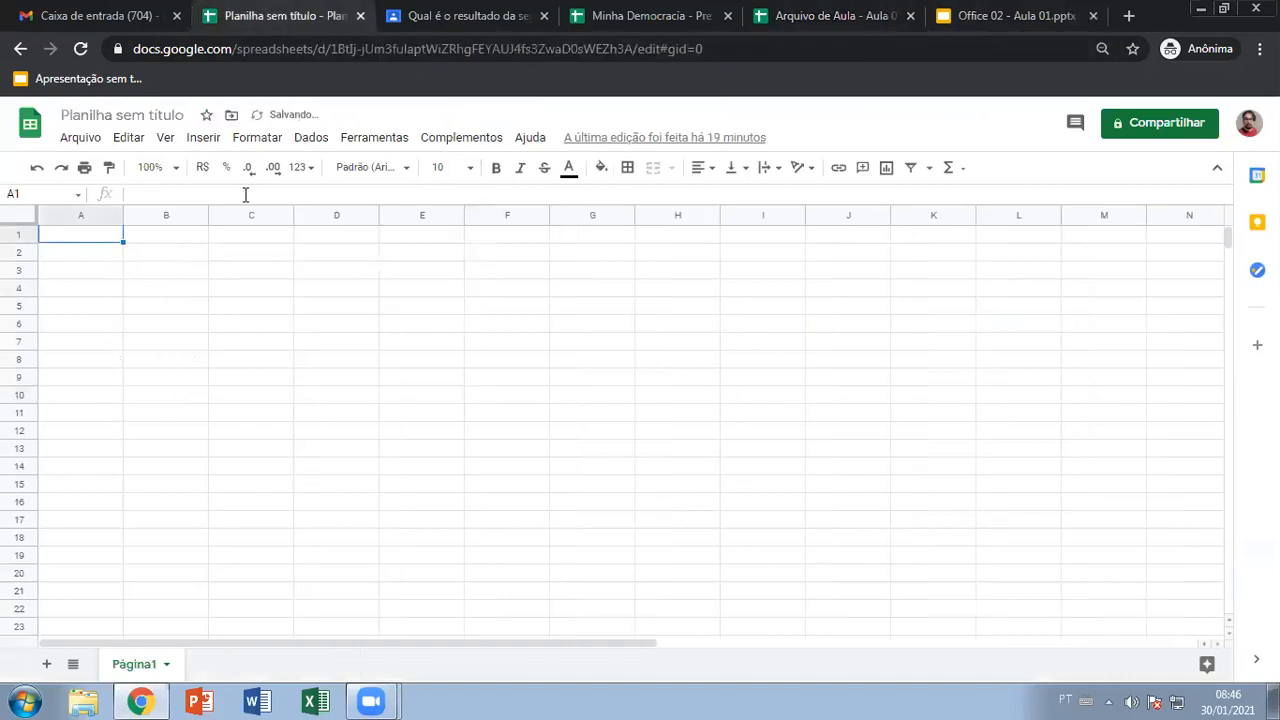
Rename the spreadsheet to 'Atividade 01' and close the folder location panel
left_click(129, 118)
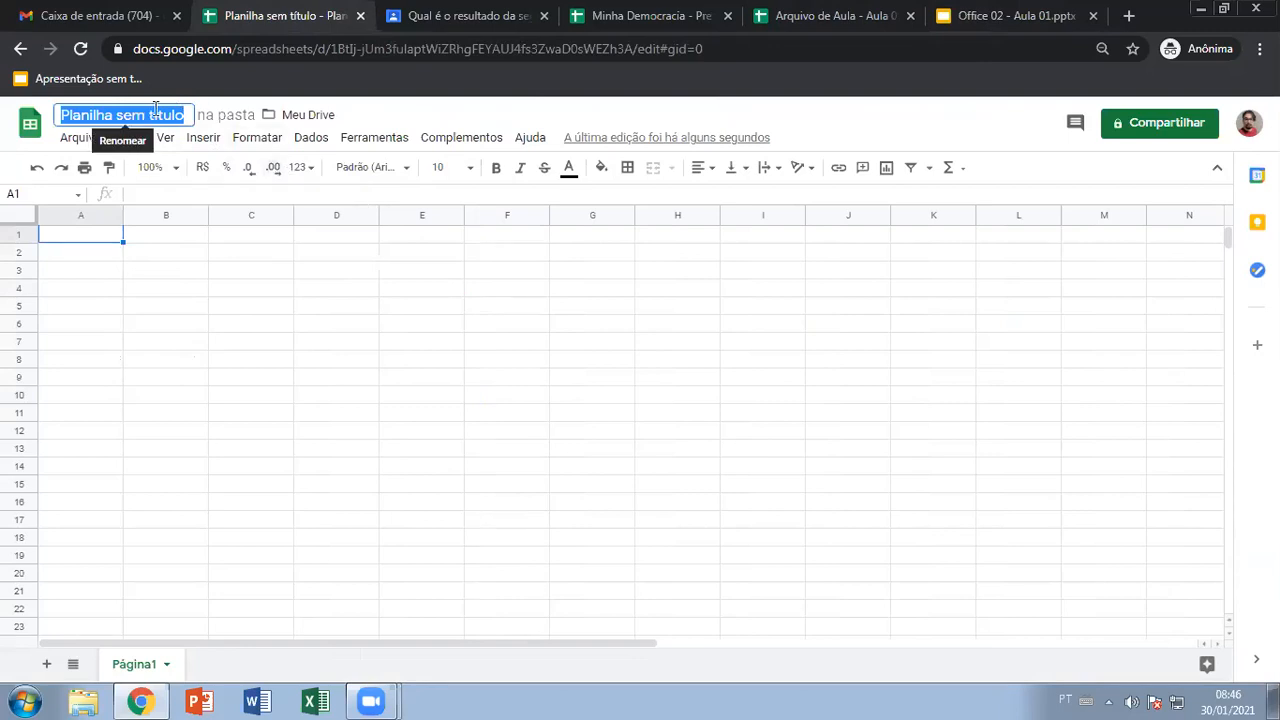
type("Atividade 01")
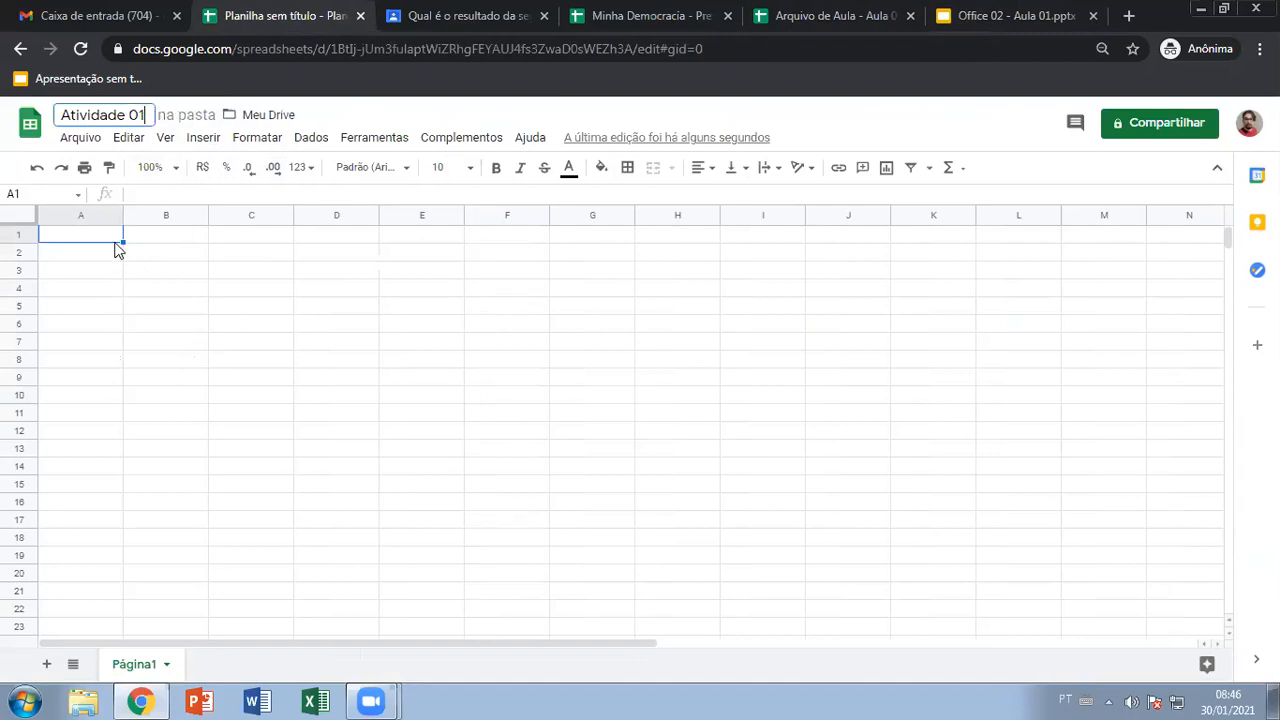
left_click(241, 118)
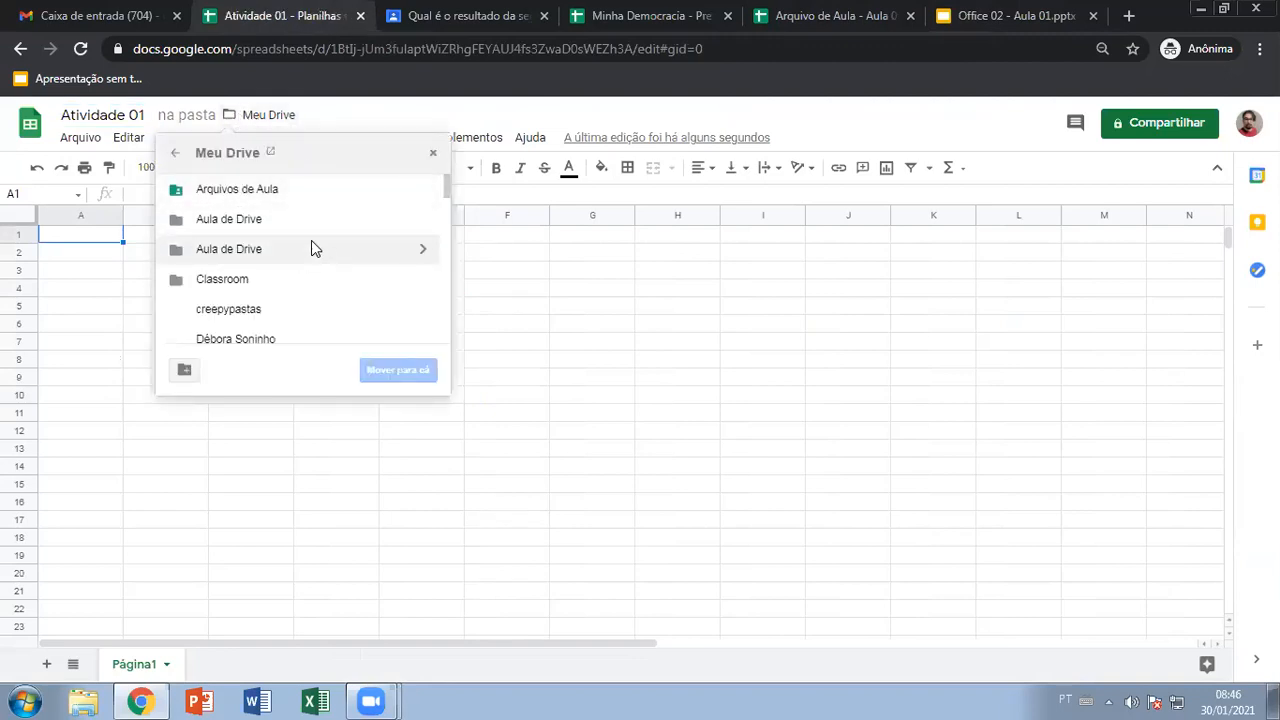
left_click(538, 108)
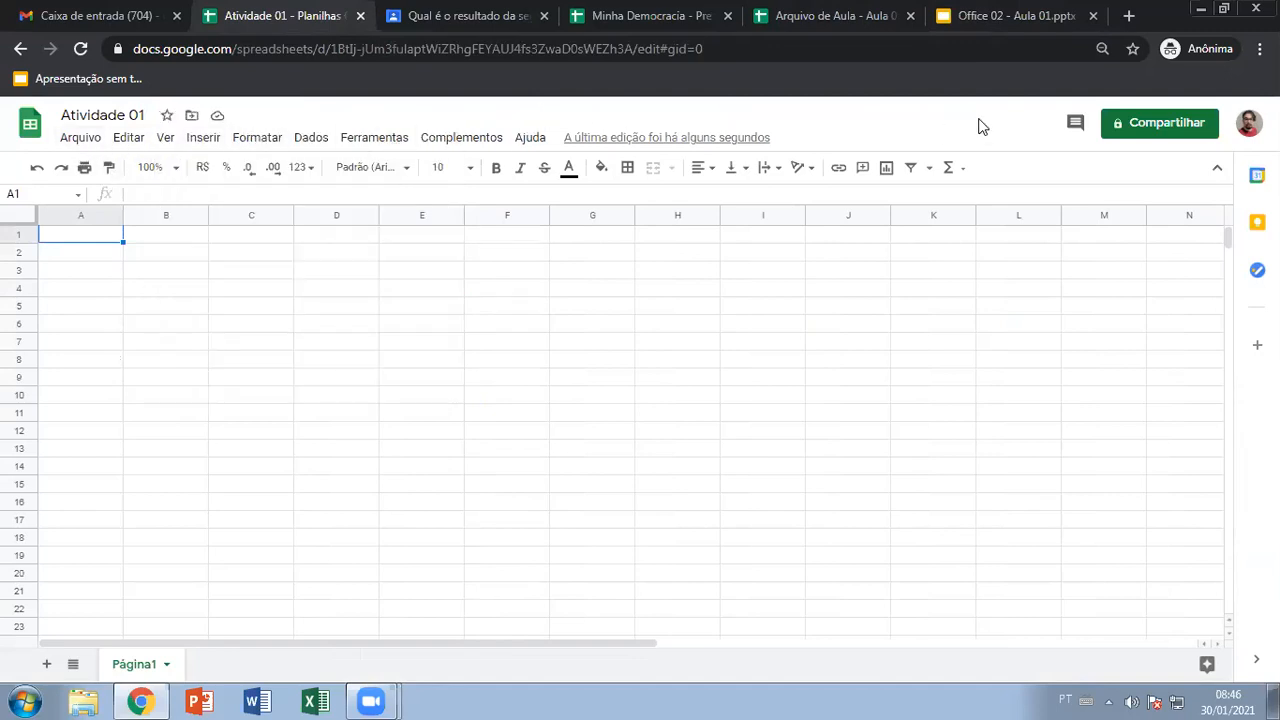
left_click(82, 140)
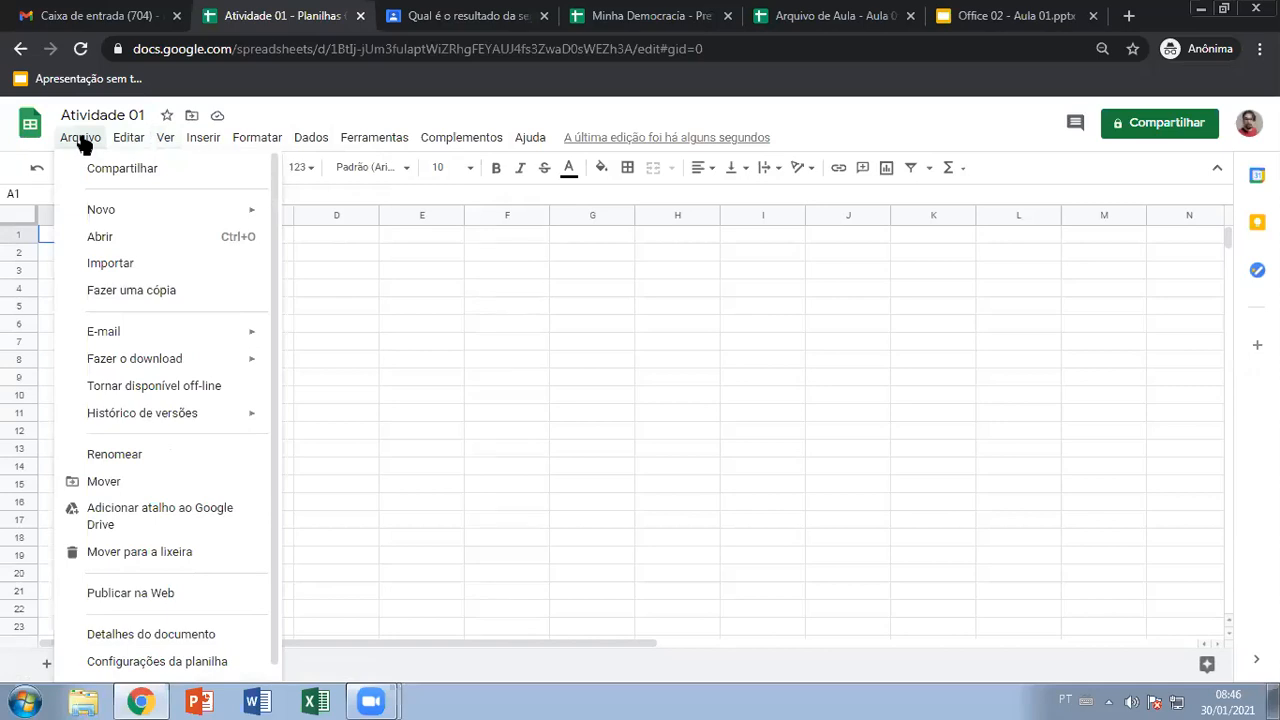
mouse_move(124, 143)
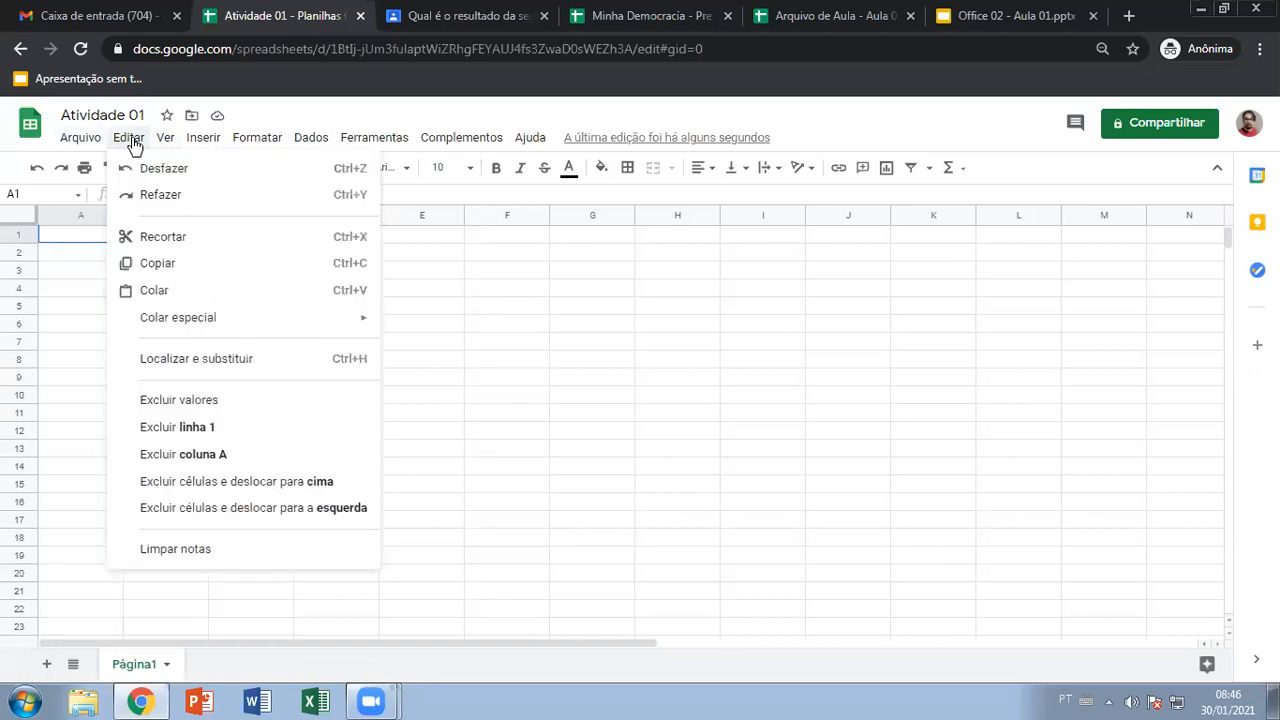
mouse_move(172, 145)
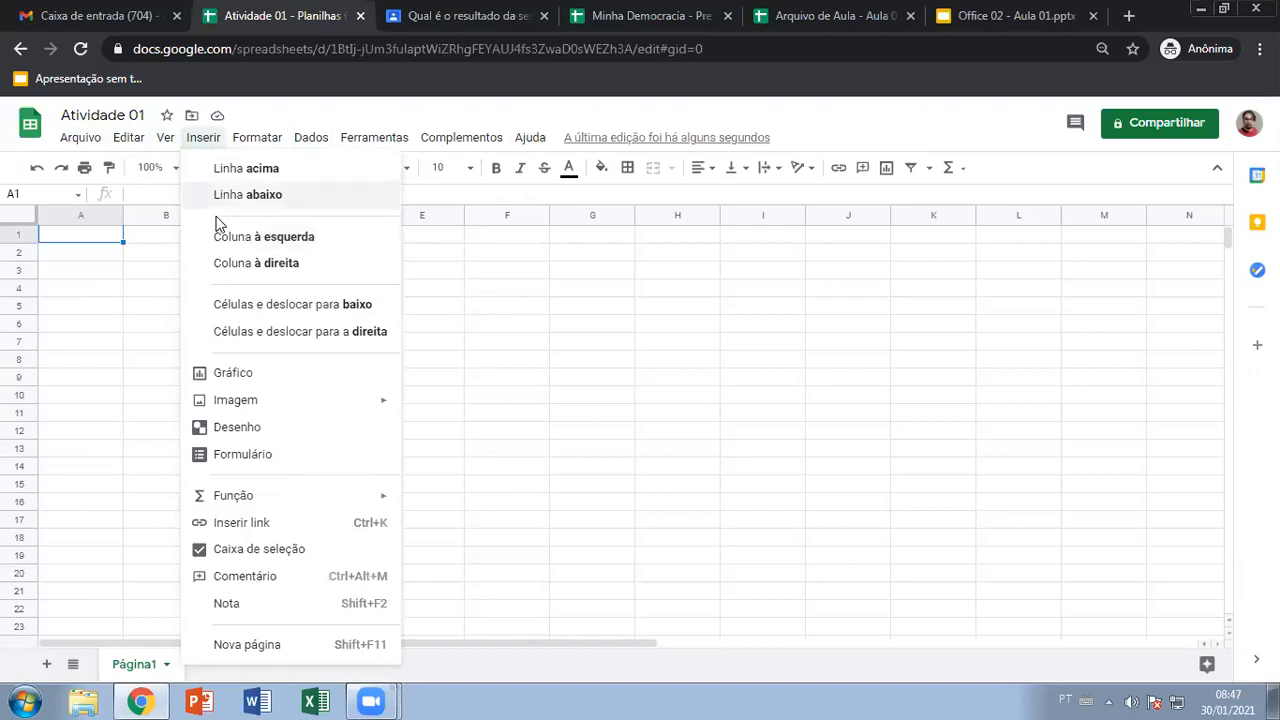
mouse_move(265, 143)
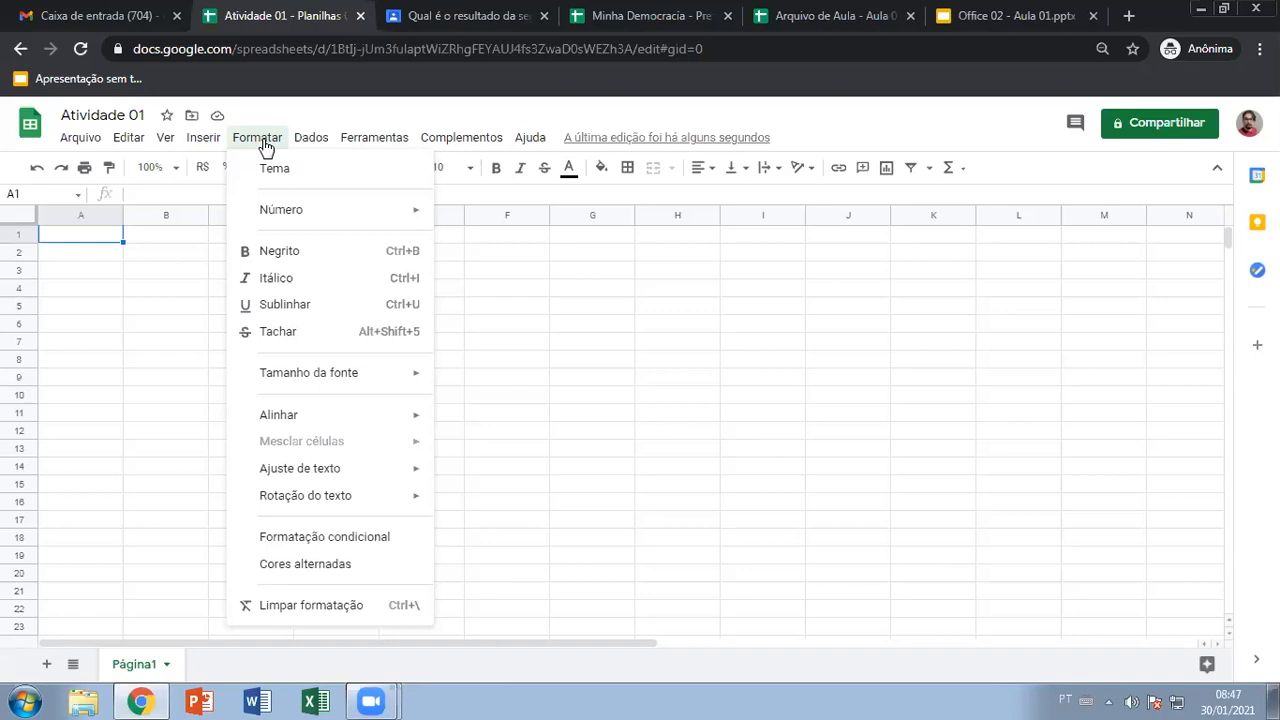
mouse_move(333, 141)
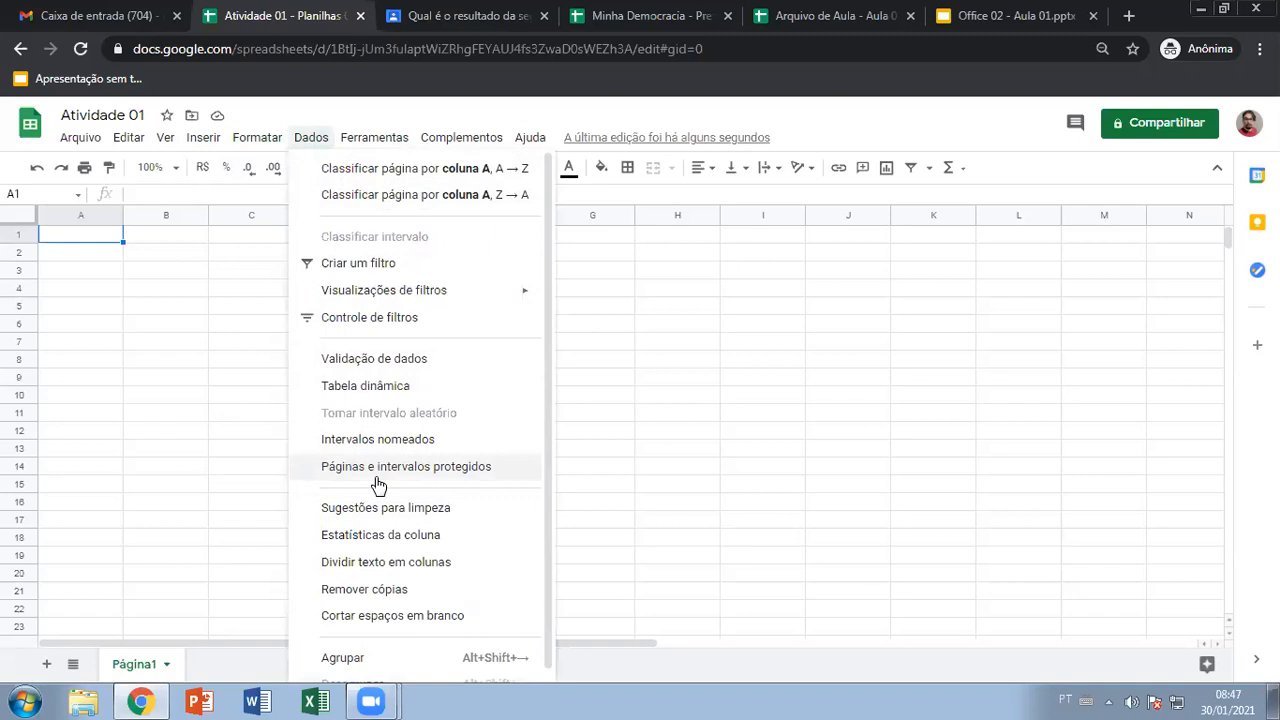
mouse_move(376, 141)
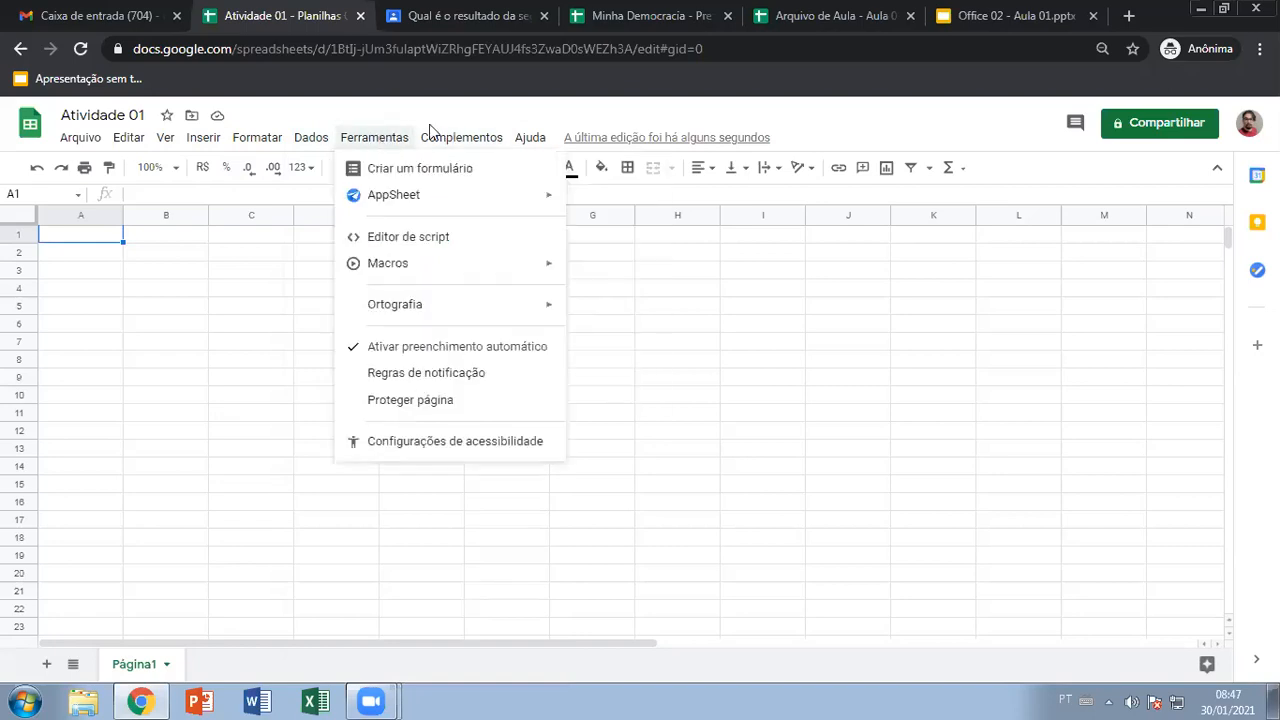
mouse_move(423, 206)
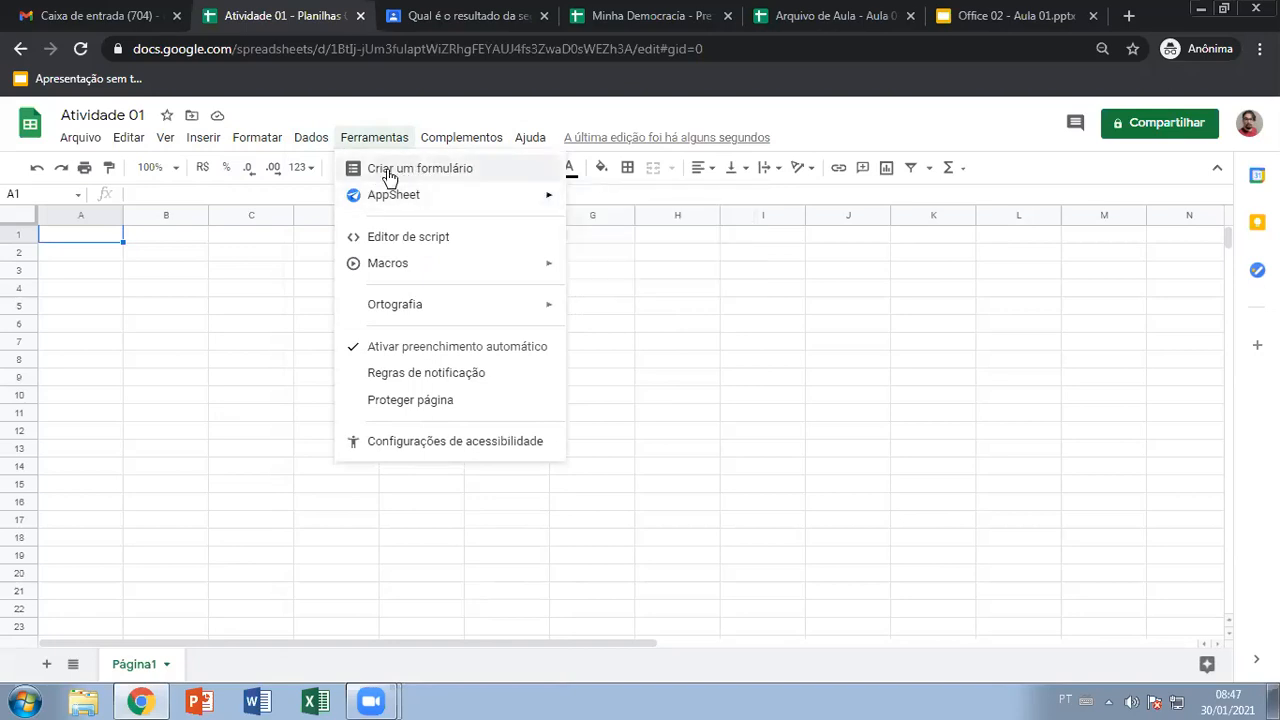
left_click(515, 114)
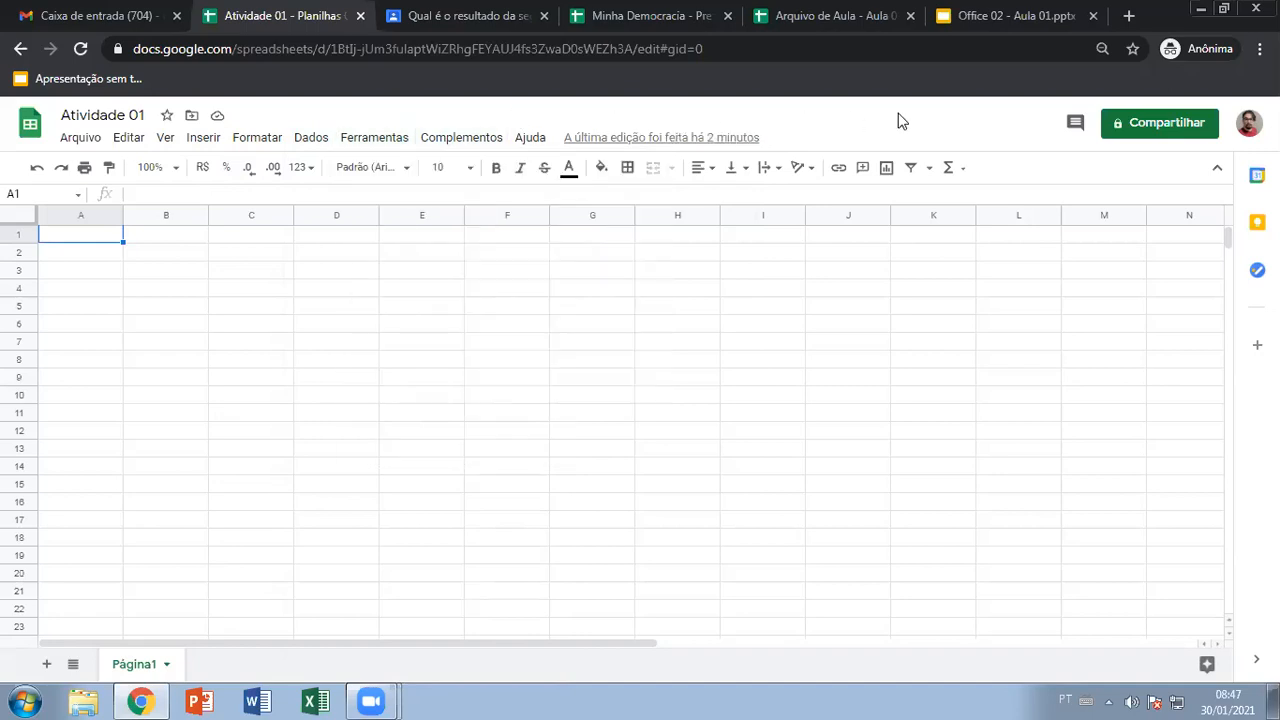
Share Atividade 01 with the first suggested contact as an Editor and send the invitation
left_click(1163, 125)
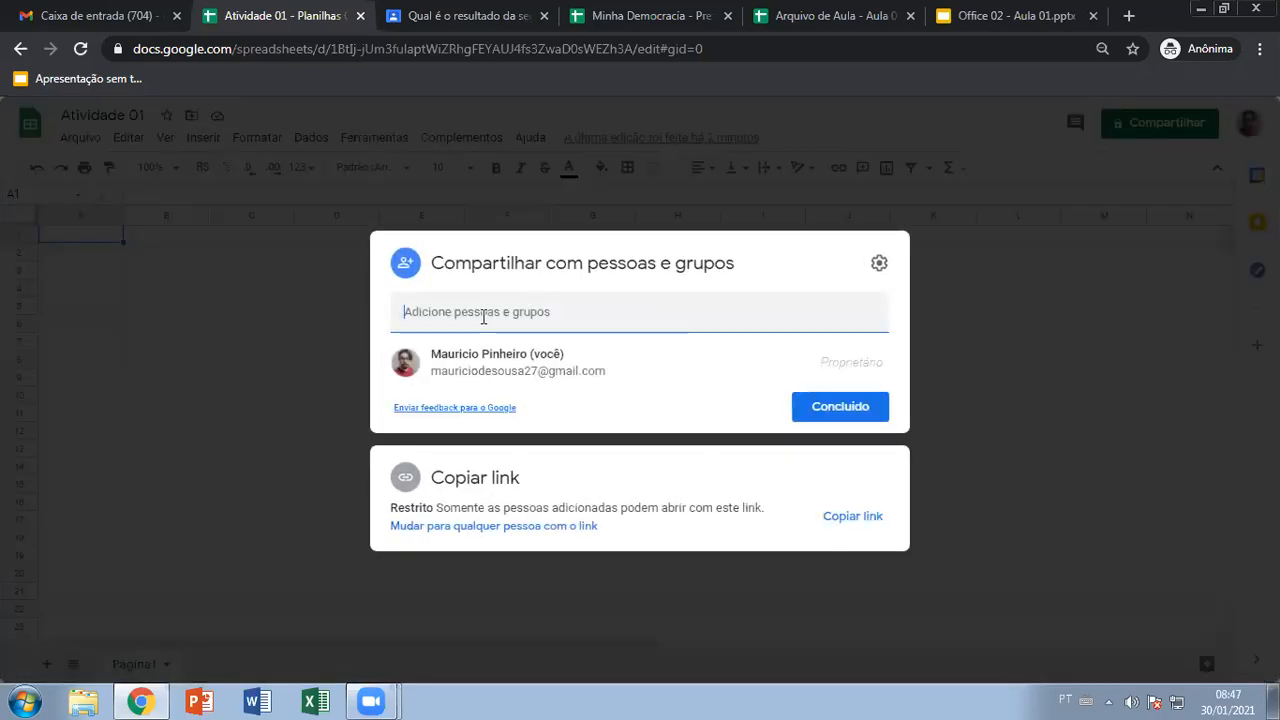
left_click(483, 317)
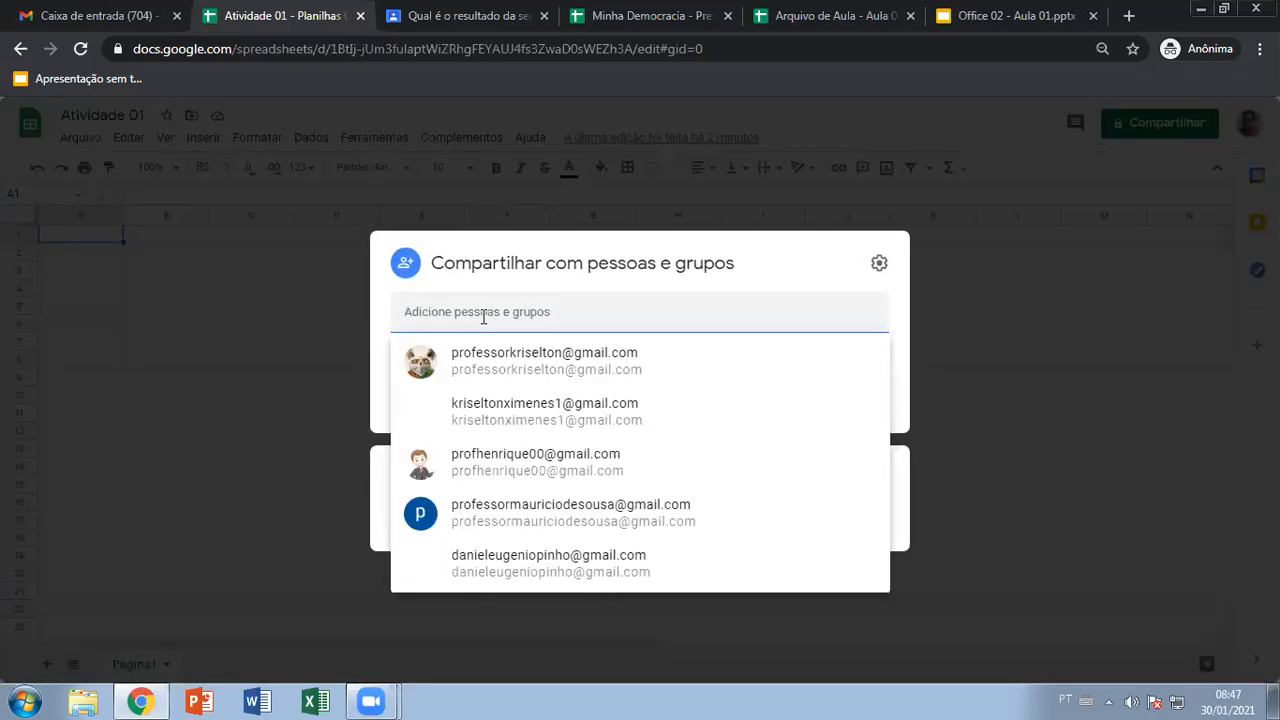
left_click(517, 366)
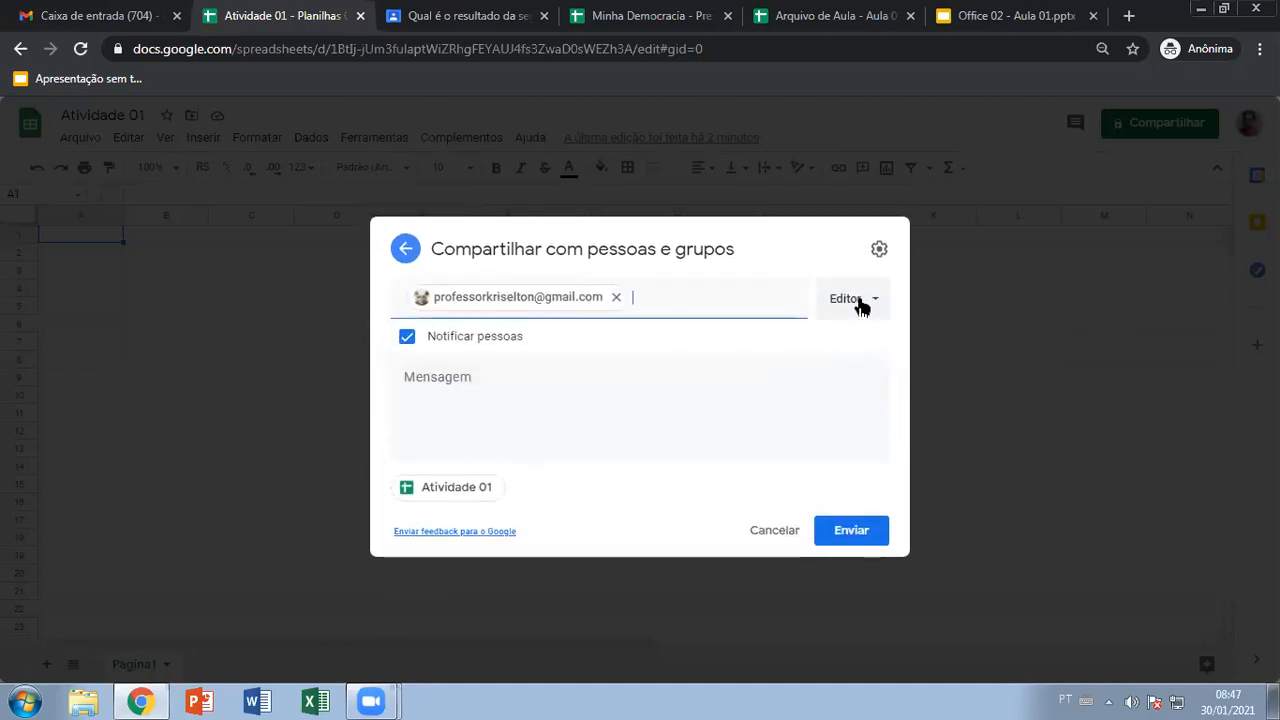
left_click(853, 536)
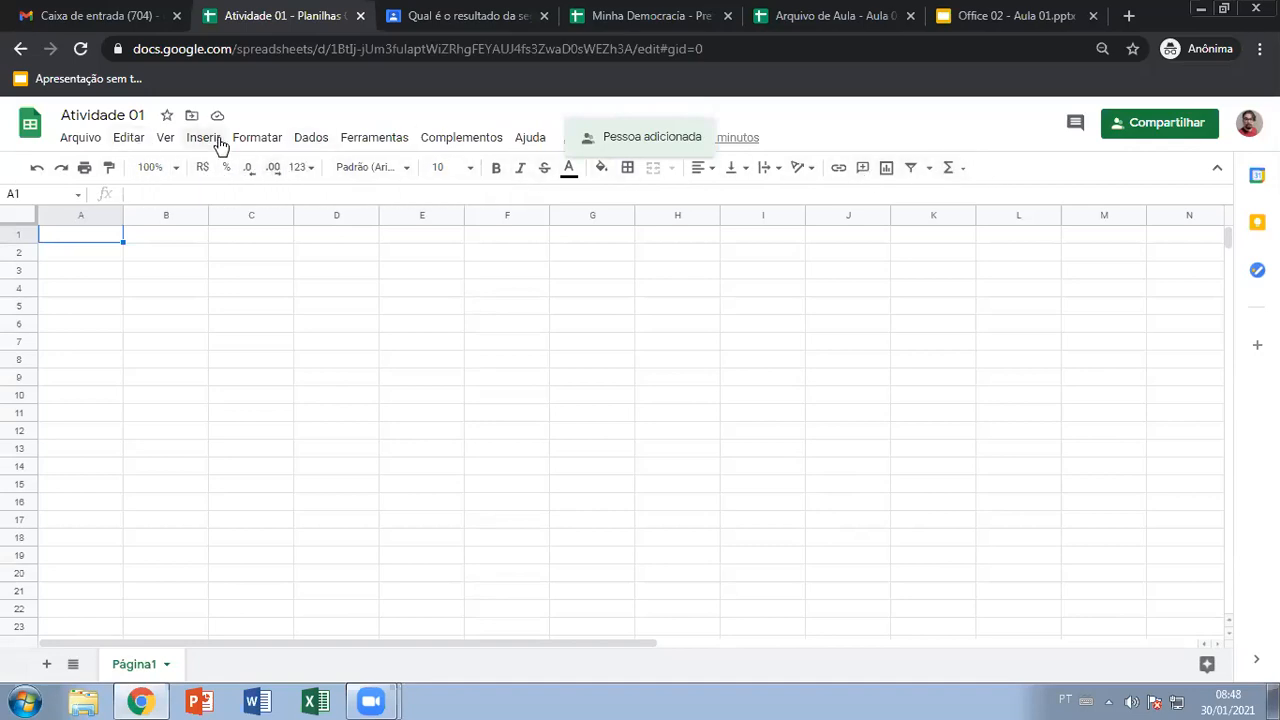
Try zoom levels 150% and 200%, then return the sheet to 100%
left_click(257, 139)
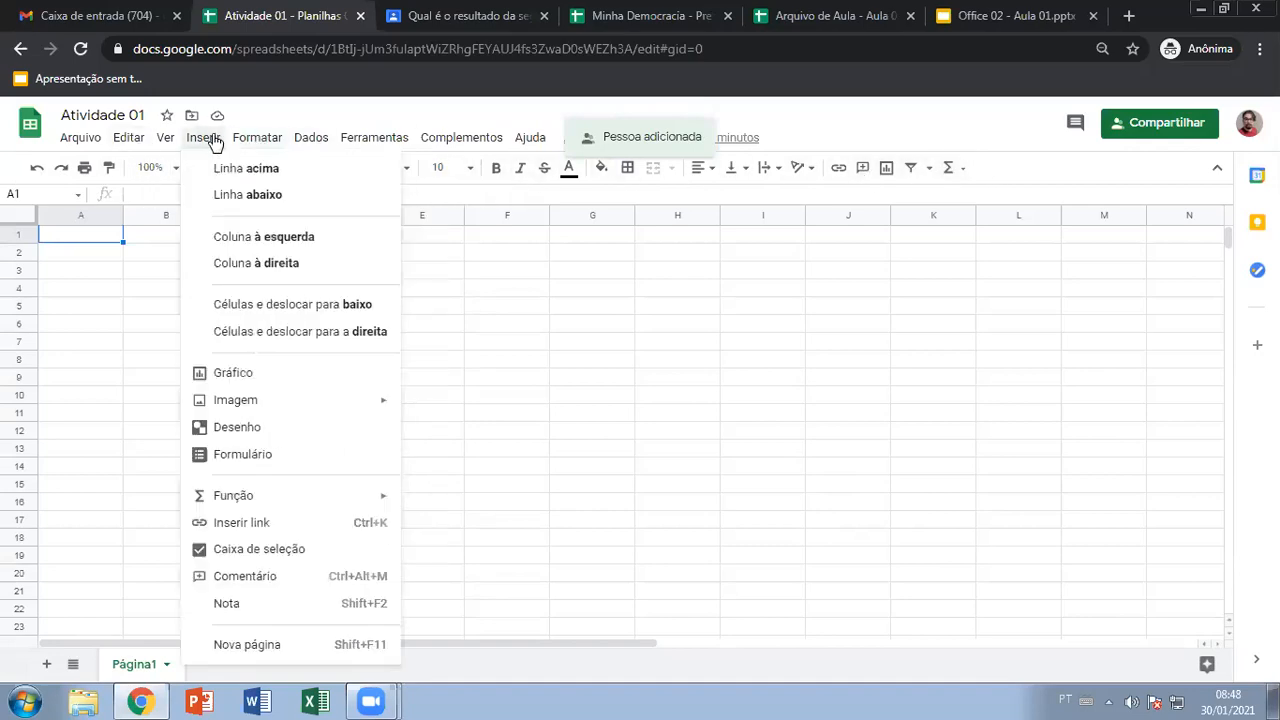
left_click(311, 140)
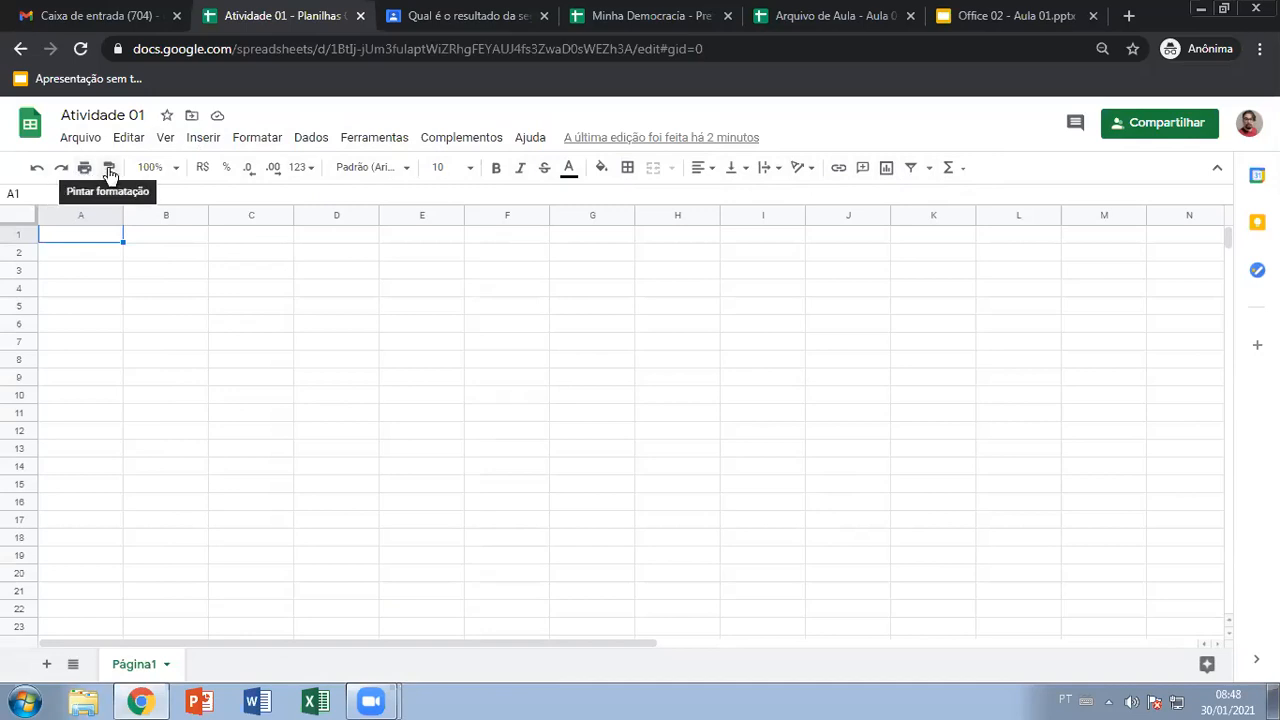
left_click(175, 168)
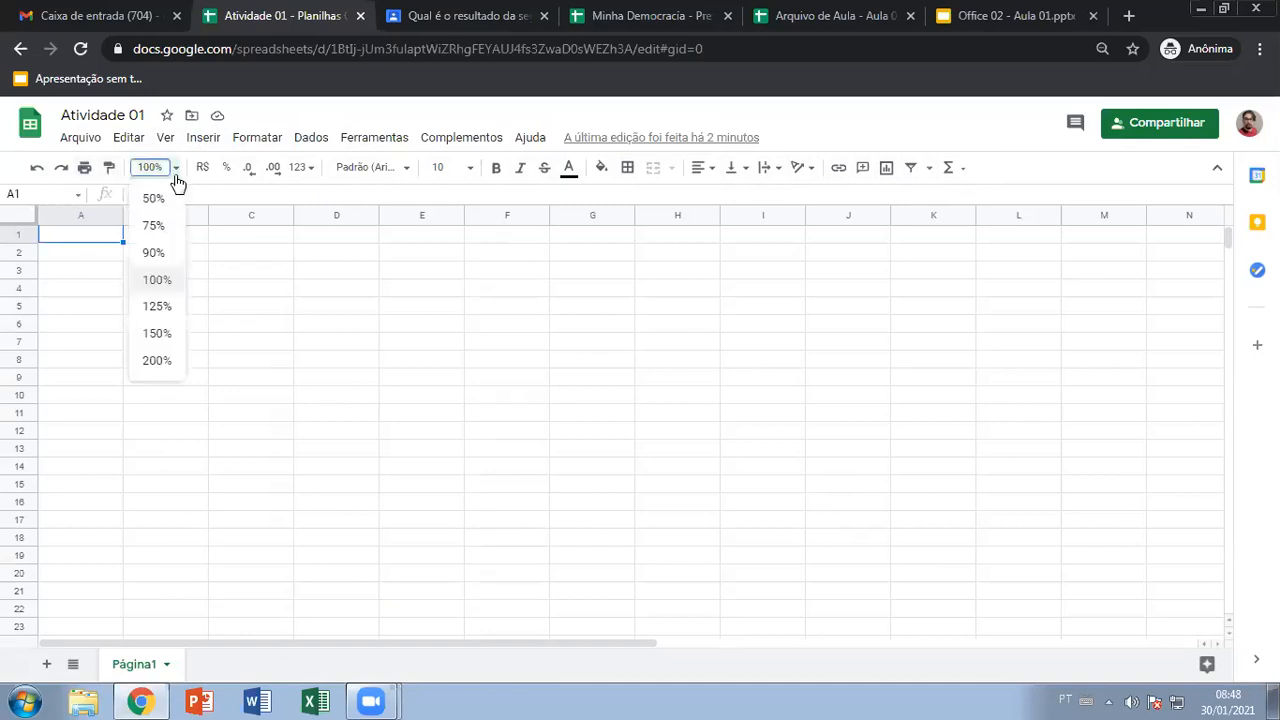
left_click(158, 333)
left_click(176, 168)
left_click(158, 360)
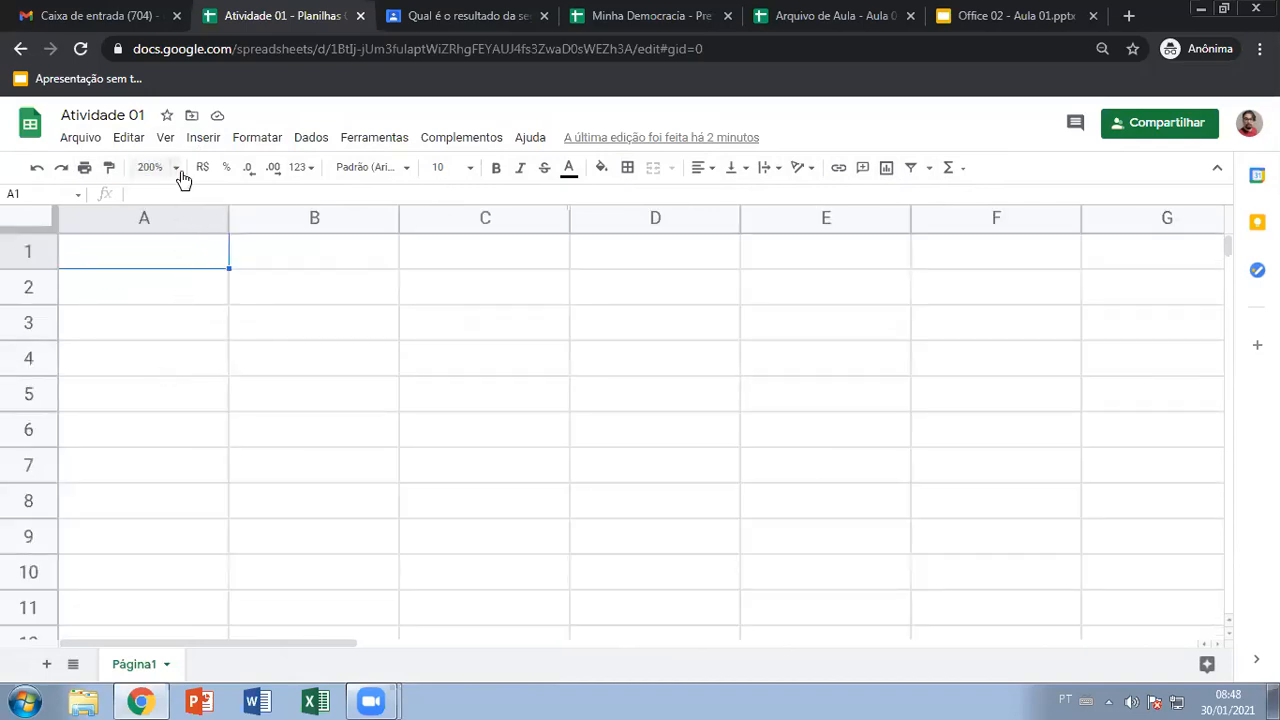
left_click(176, 168)
left_click(154, 280)
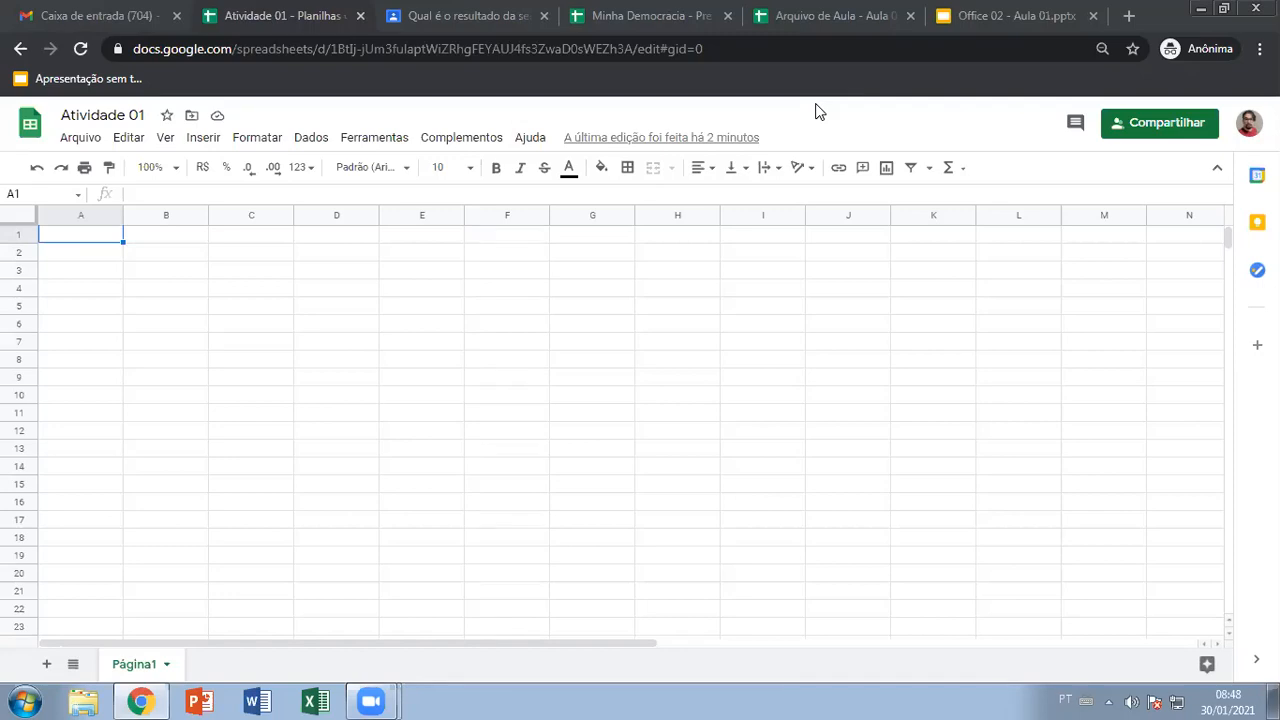
Zoom the sheet to 125% and beyond, leaving the font list unchanged
left_click(175, 167)
left_click(157, 306)
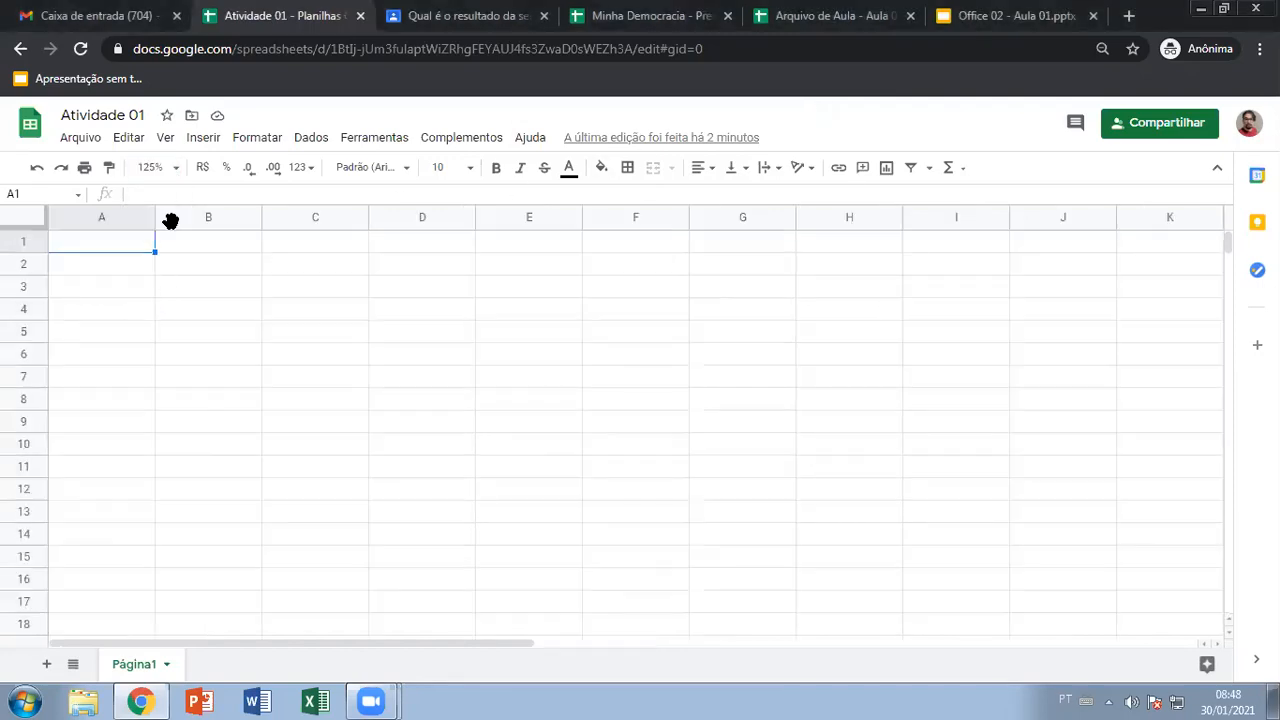
left_click(167, 167)
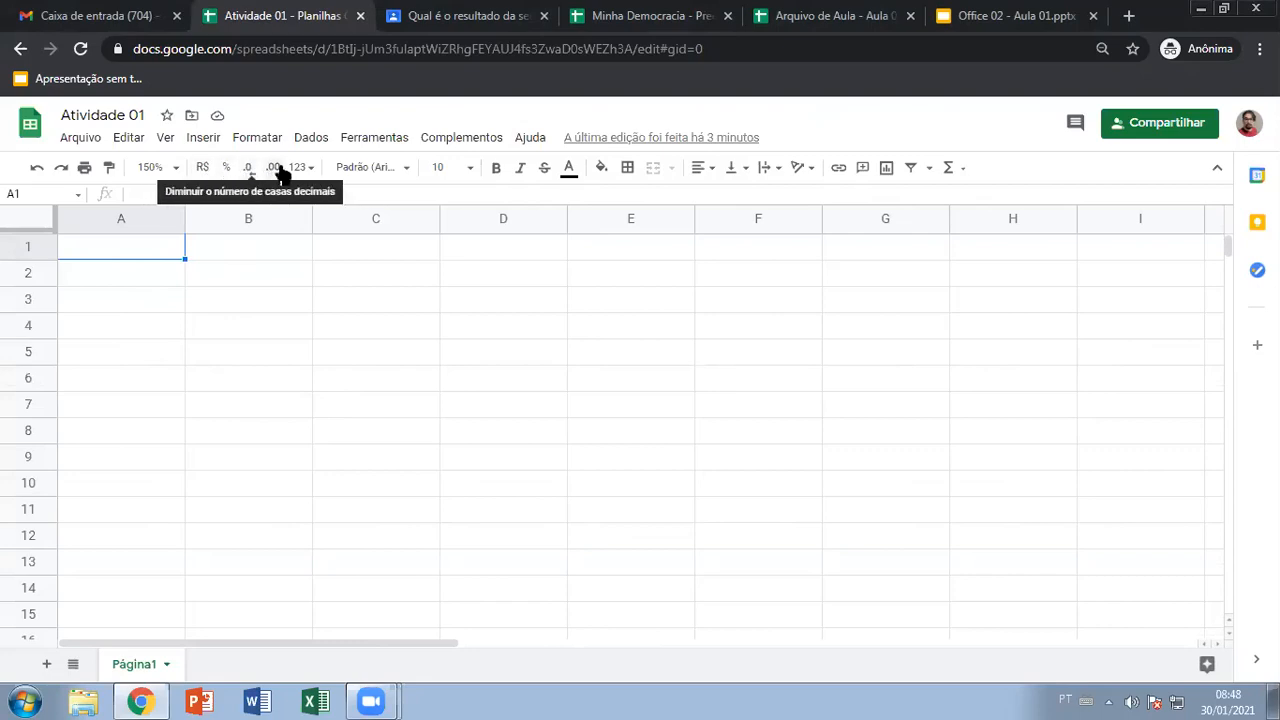
left_click(405, 172)
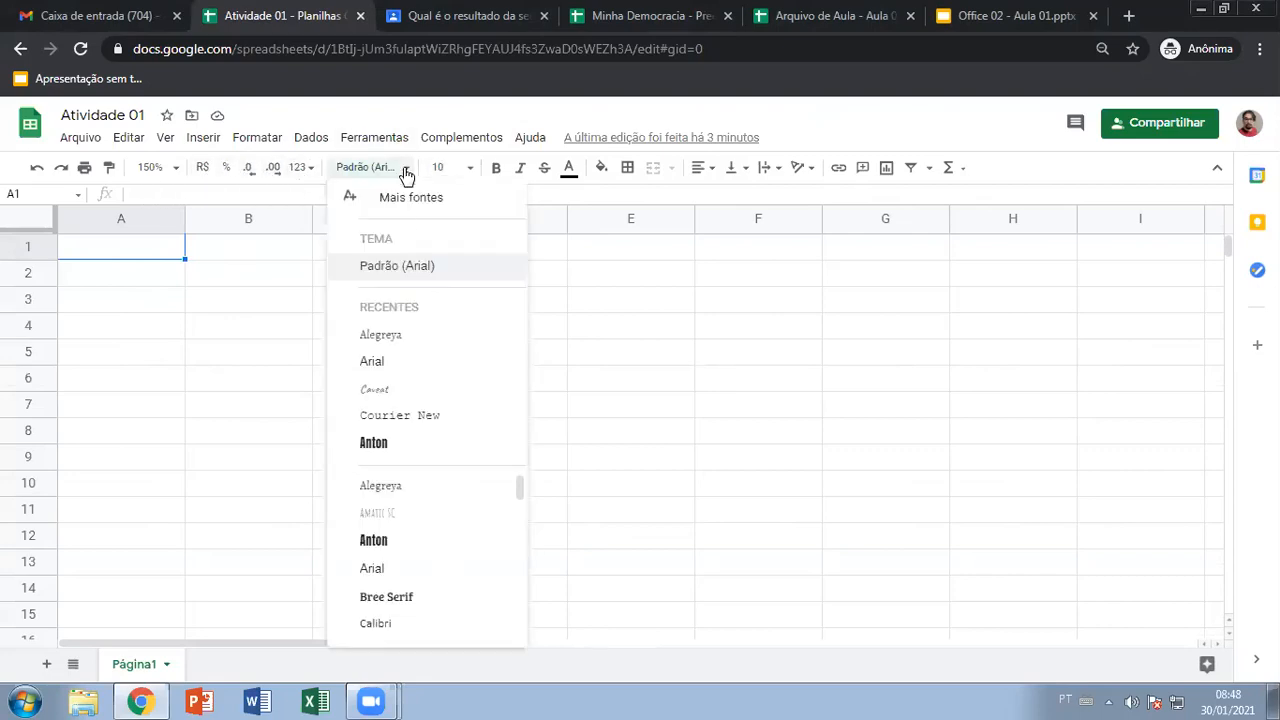
left_click(404, 173)
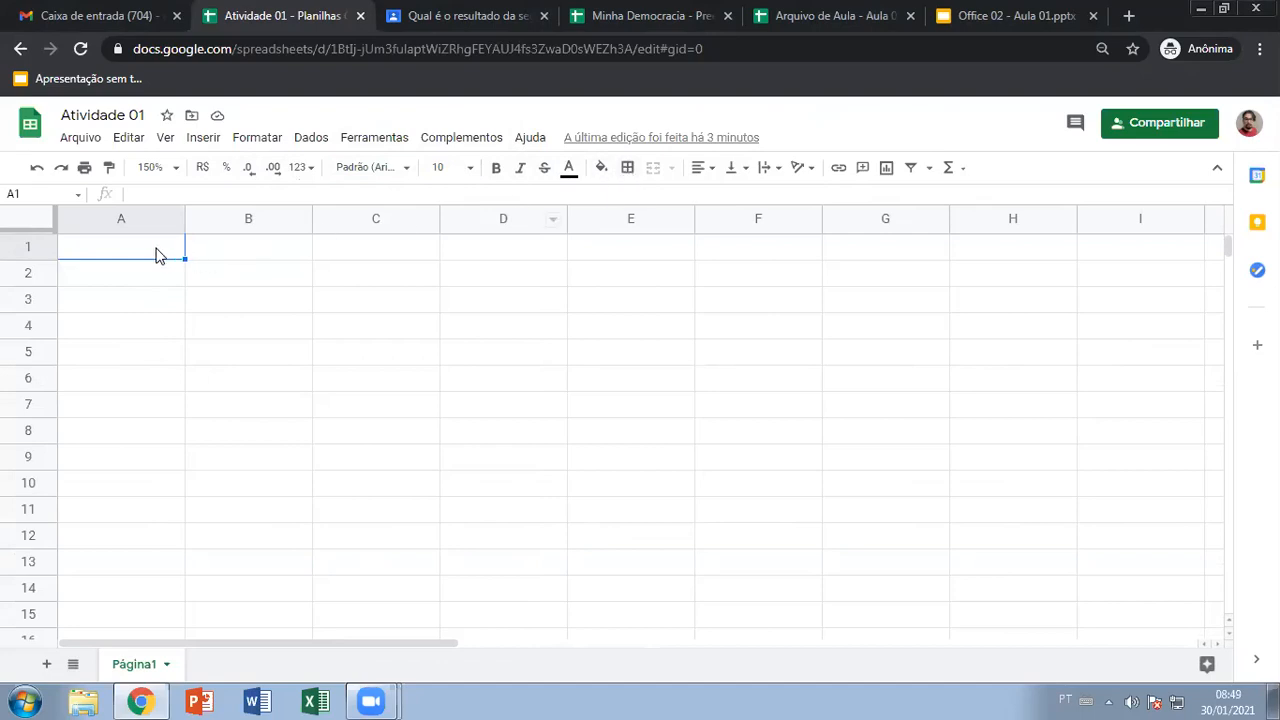
left_click_drag(166, 254, 566, 517)
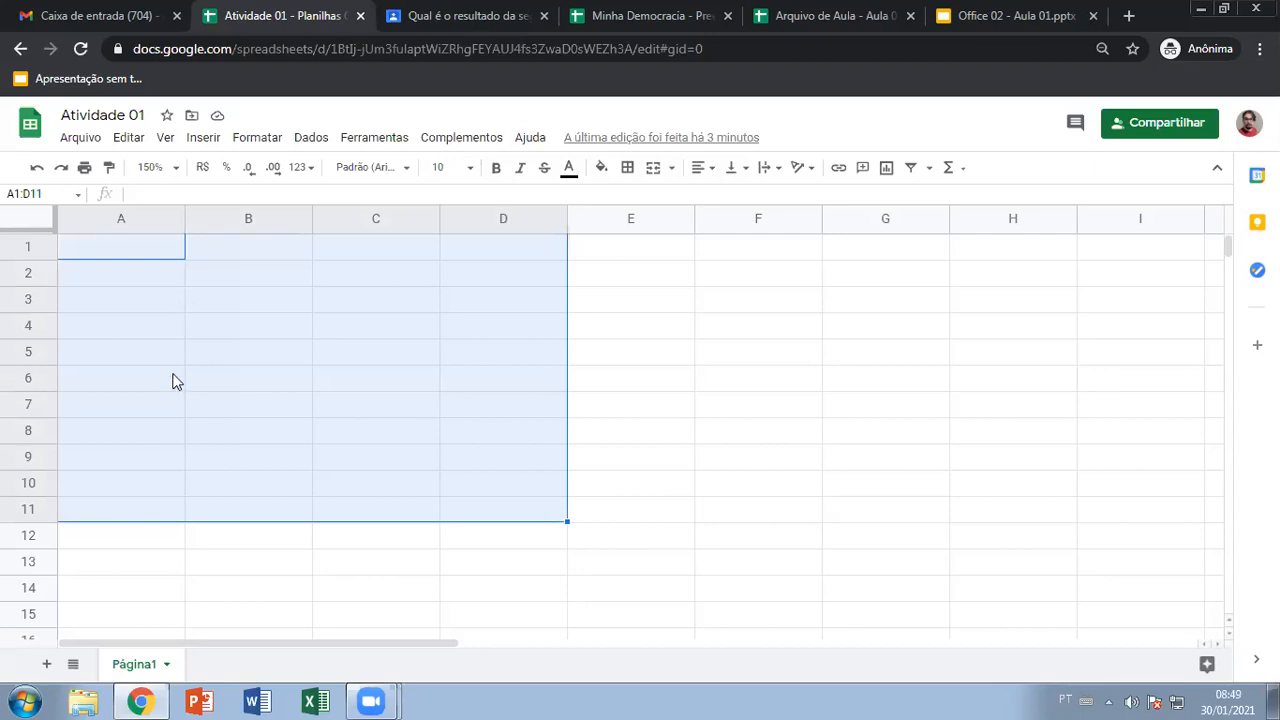
left_click(137, 253)
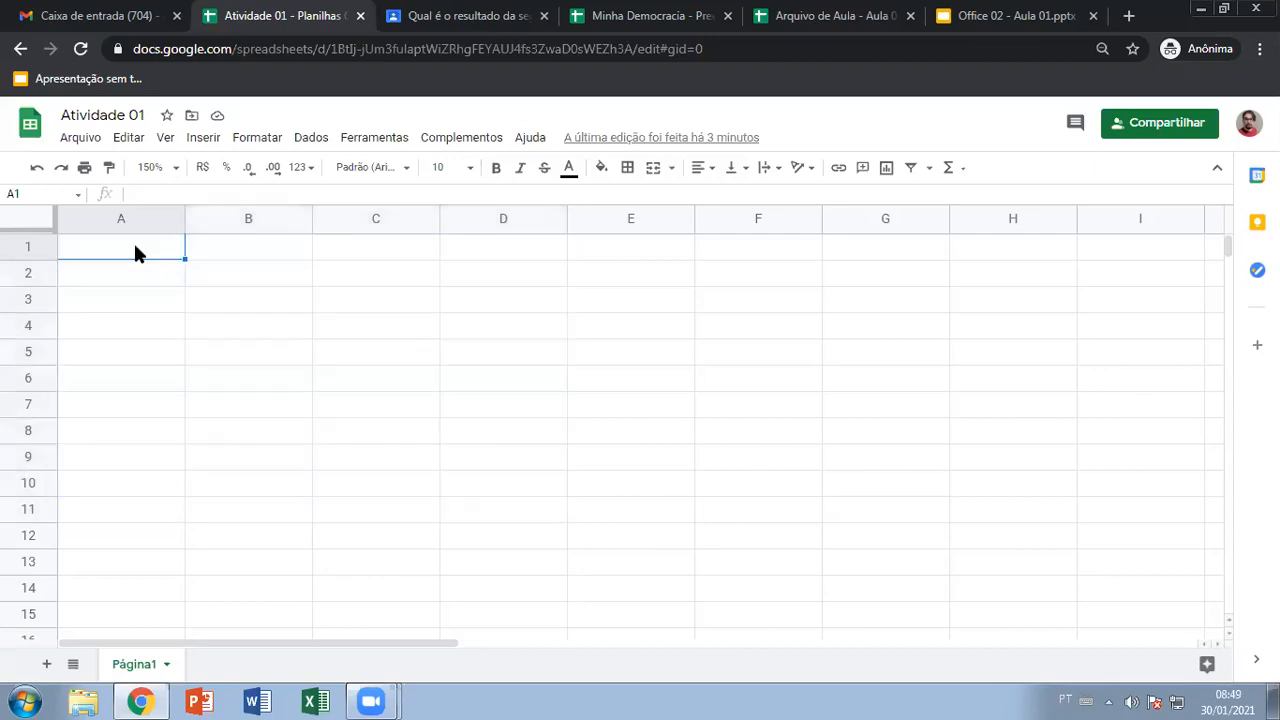
left_click_drag(150, 255, 510, 535)
left_click(105, 272)
left_click(123, 308)
left_click(121, 327)
left_click(115, 362)
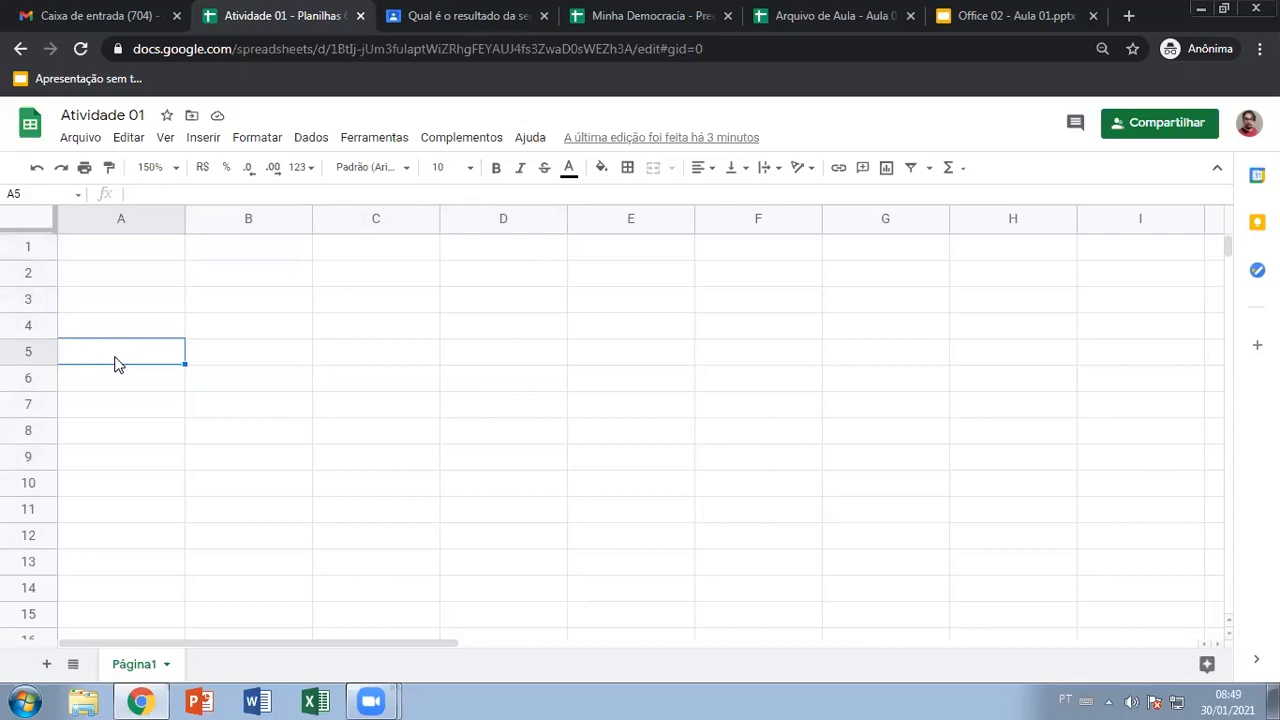
left_click_drag(146, 250, 480, 514)
left_click(628, 168)
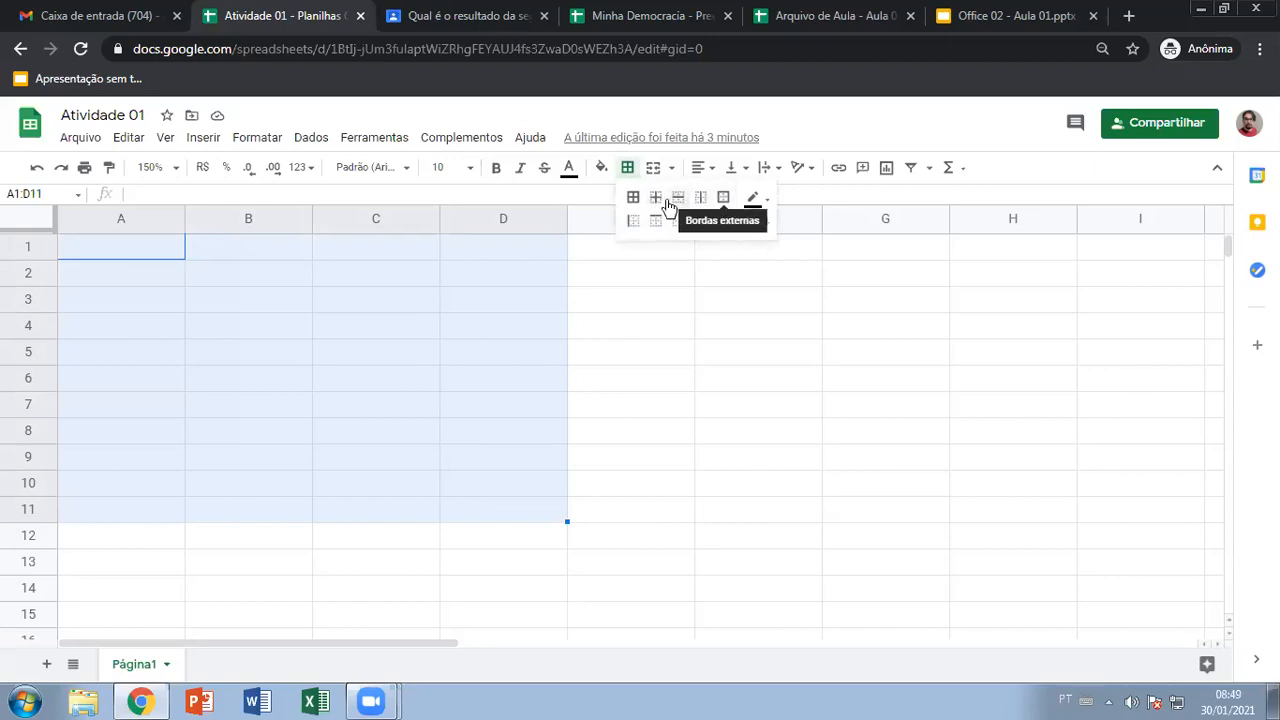
left_click(633, 200)
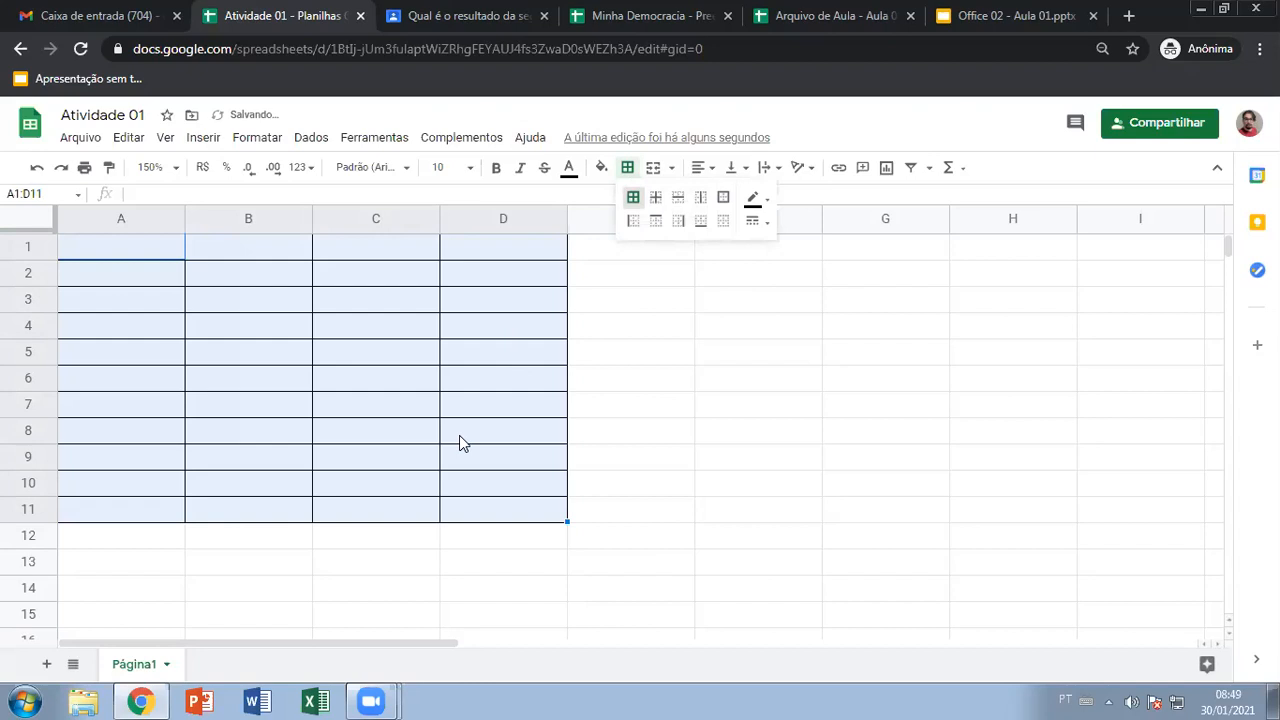
left_click(459, 437)
key("ctrl+z")
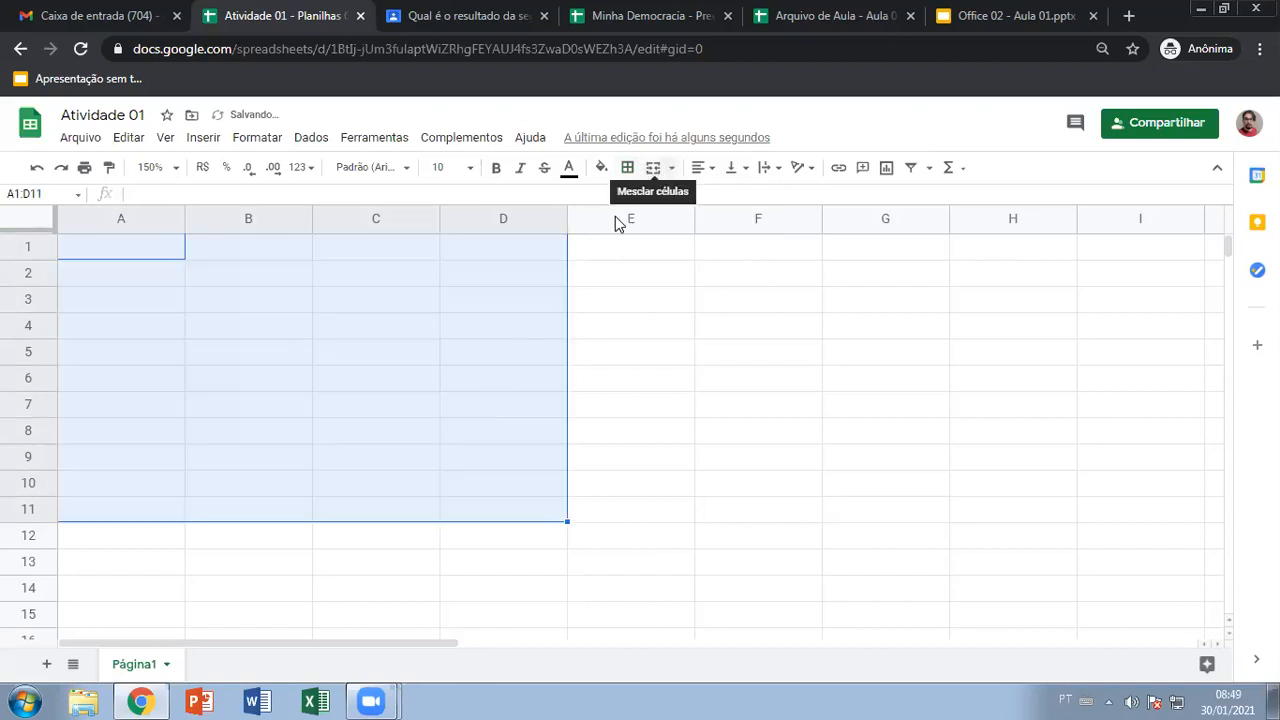
left_click(398, 279)
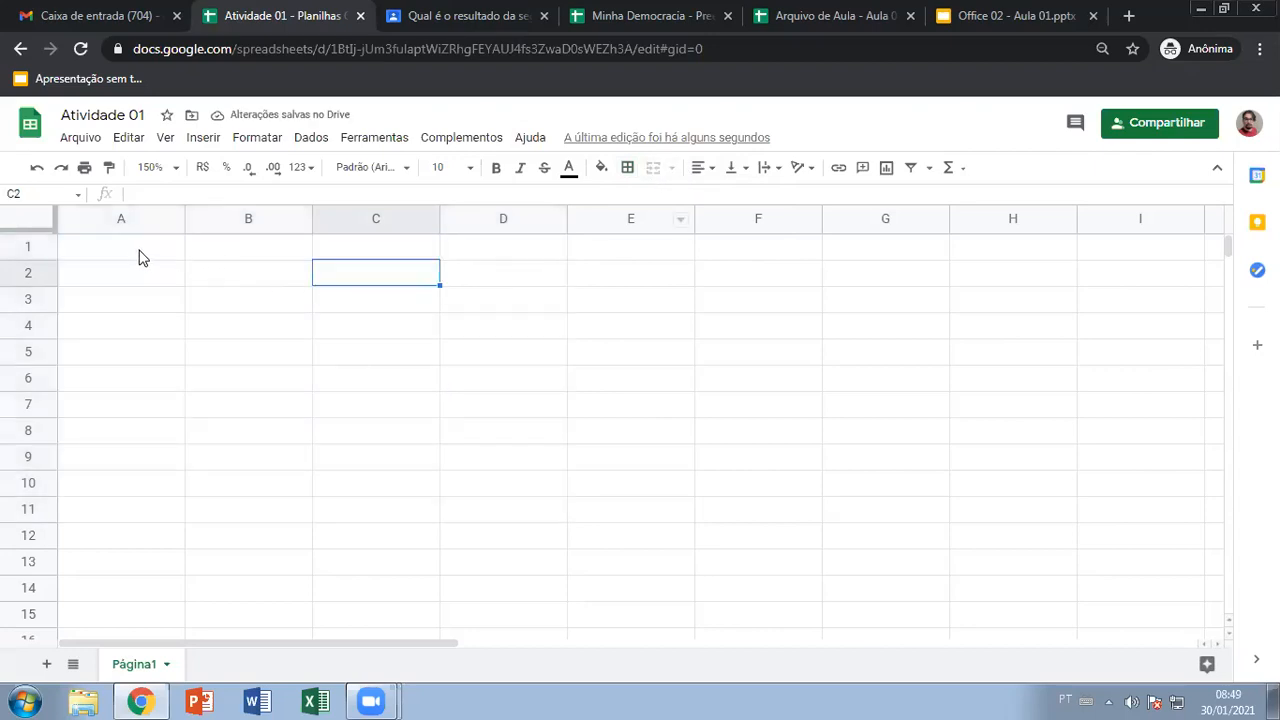
left_click(138, 255)
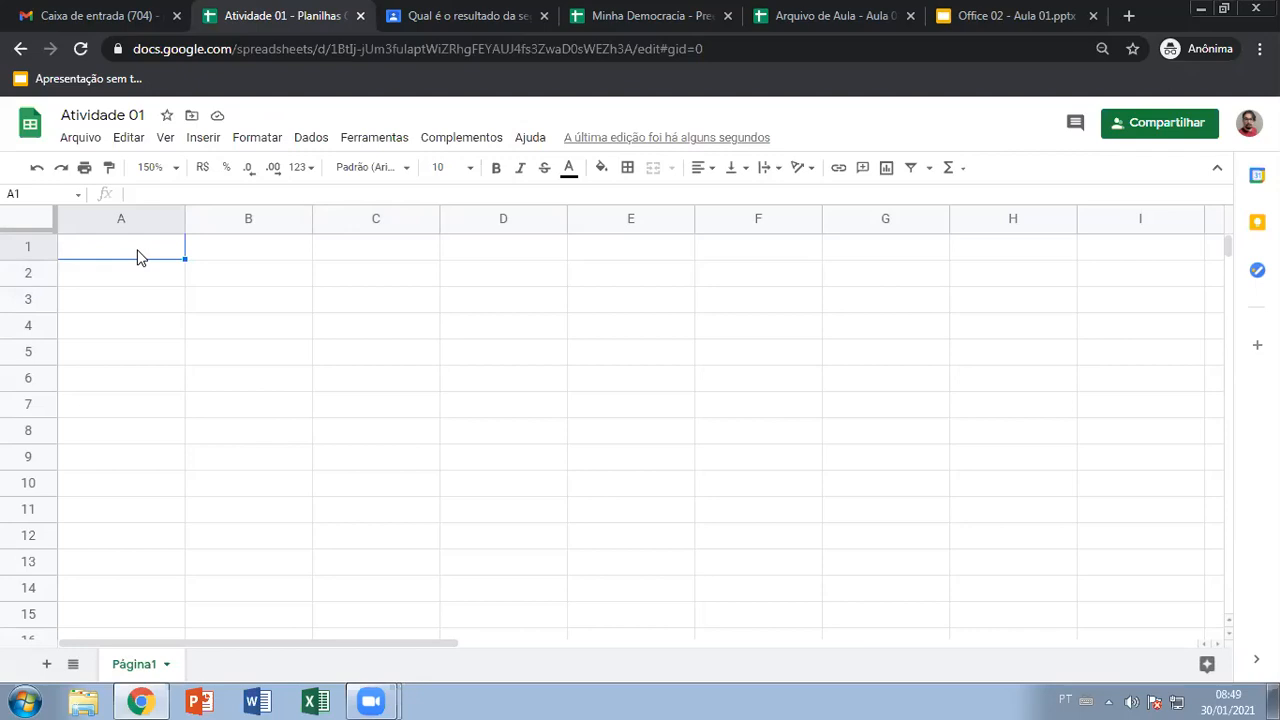
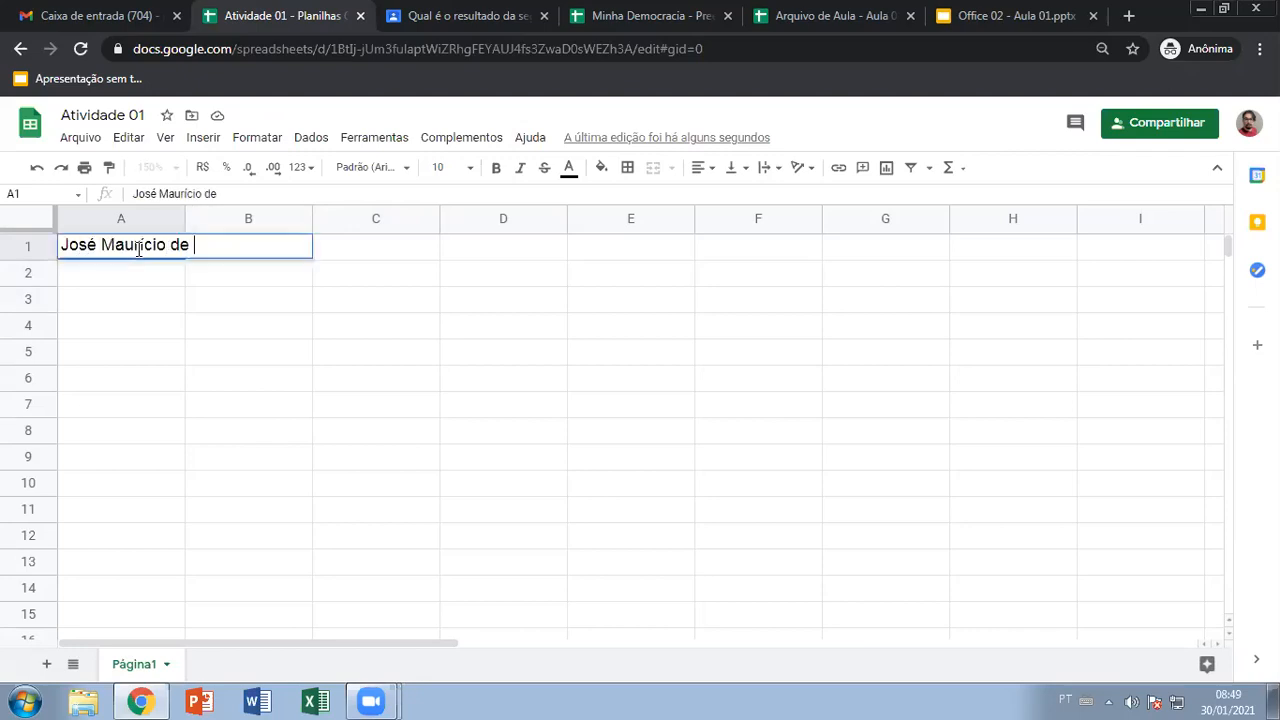
Enter the student's full name in cell A1, correcting the mistyped ending
key("Return")
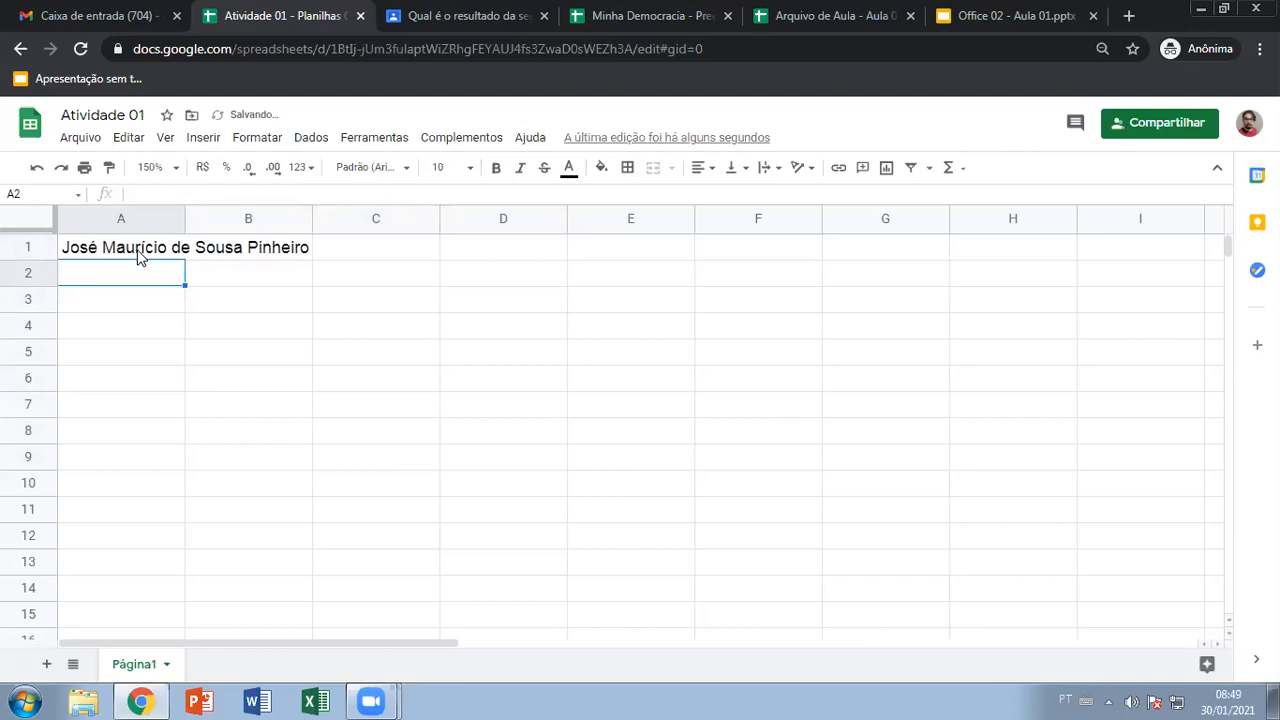
Select A1 and B1 alternately to show the name overflowing into the empty B1
left_click(138, 252)
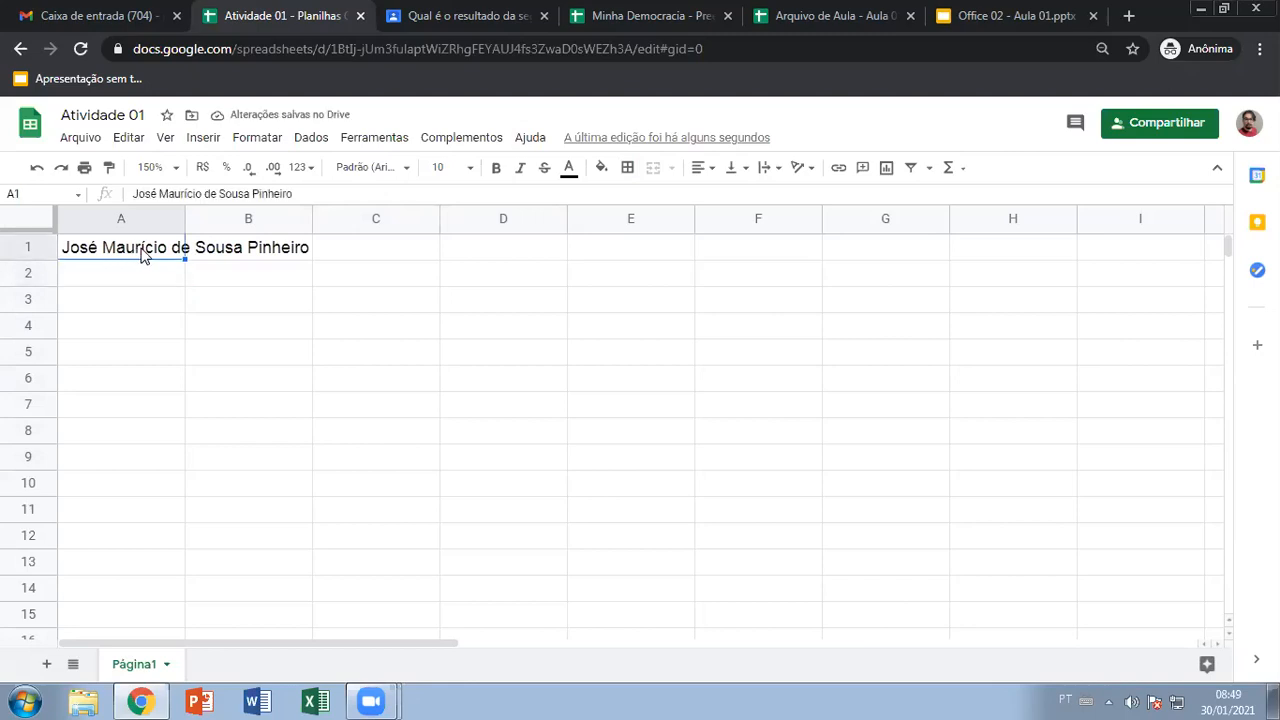
left_click(250, 257)
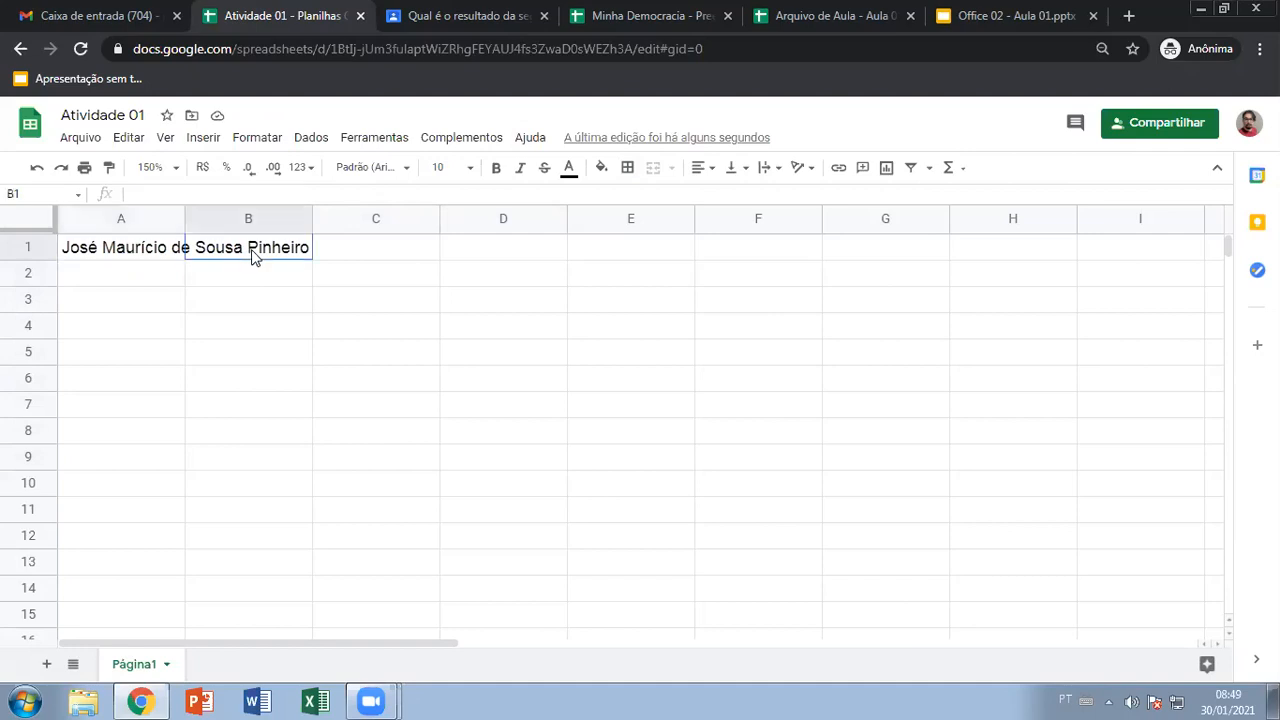
left_click(148, 250)
left_click_drag(142, 247, 248, 247)
left_click(122, 245)
left_click(126, 273)
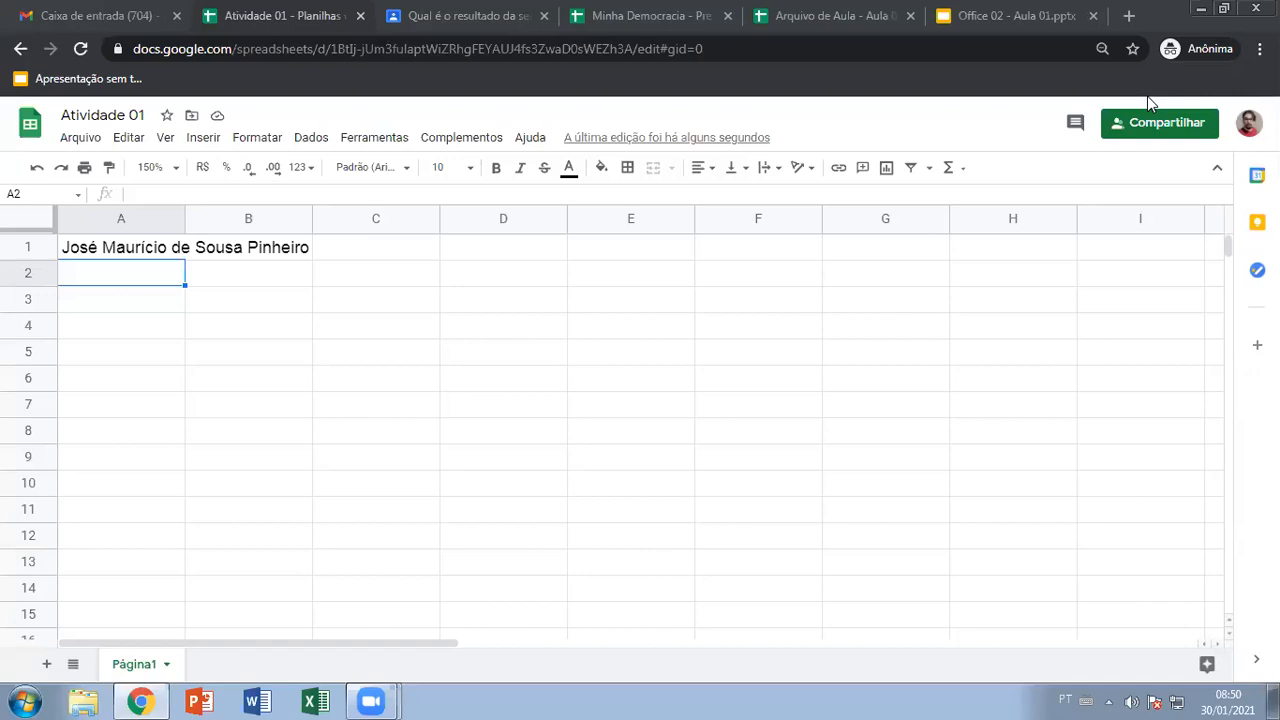
left_click(124, 254)
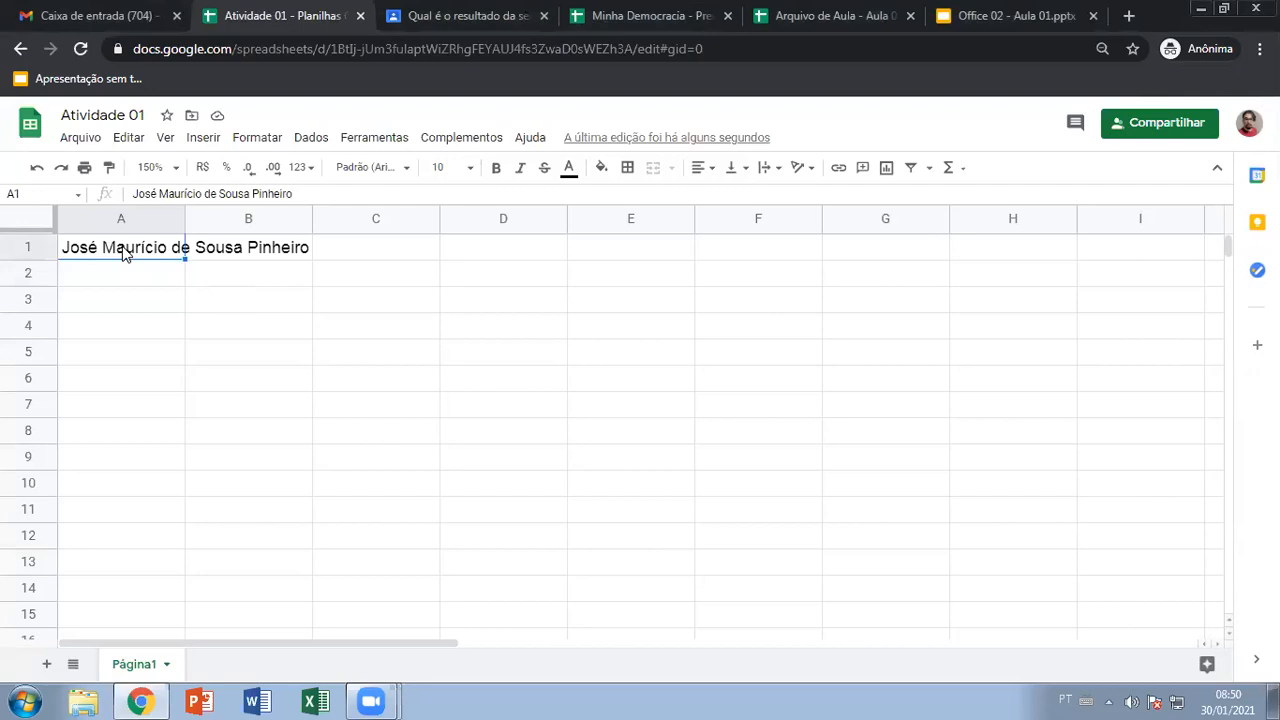
left_click(276, 255)
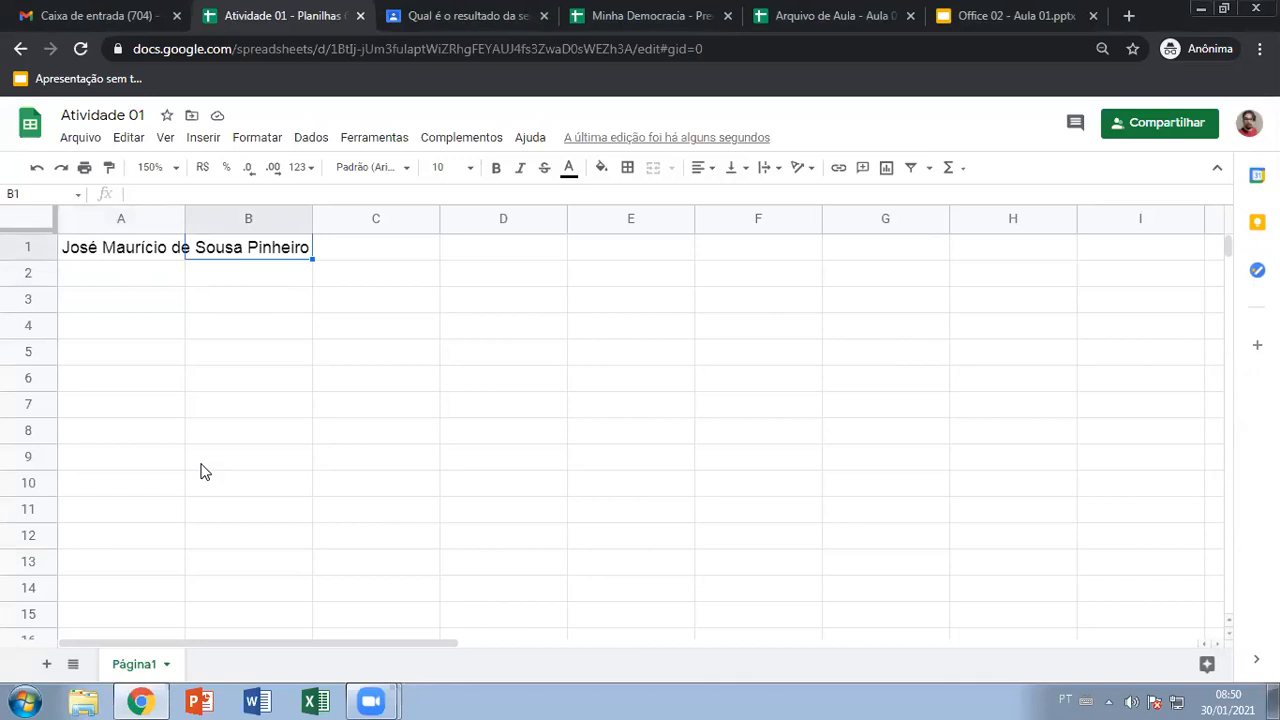
left_click(118, 254)
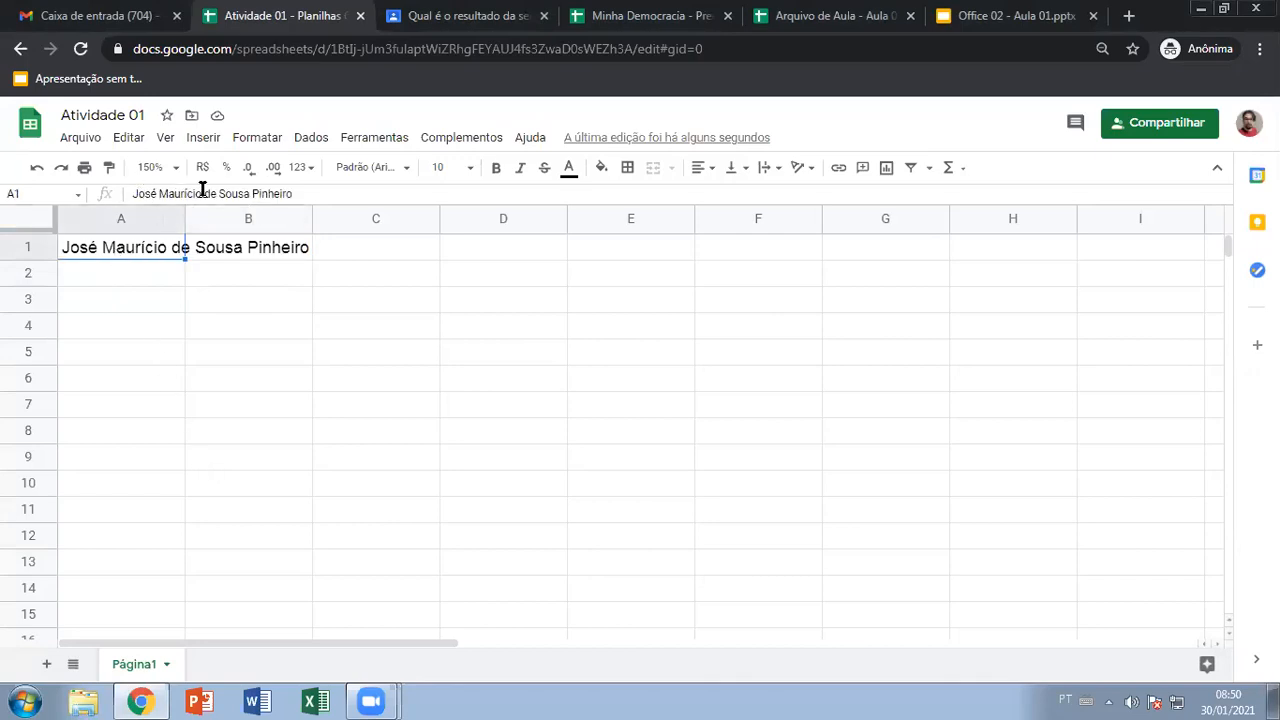
left_click(238, 258)
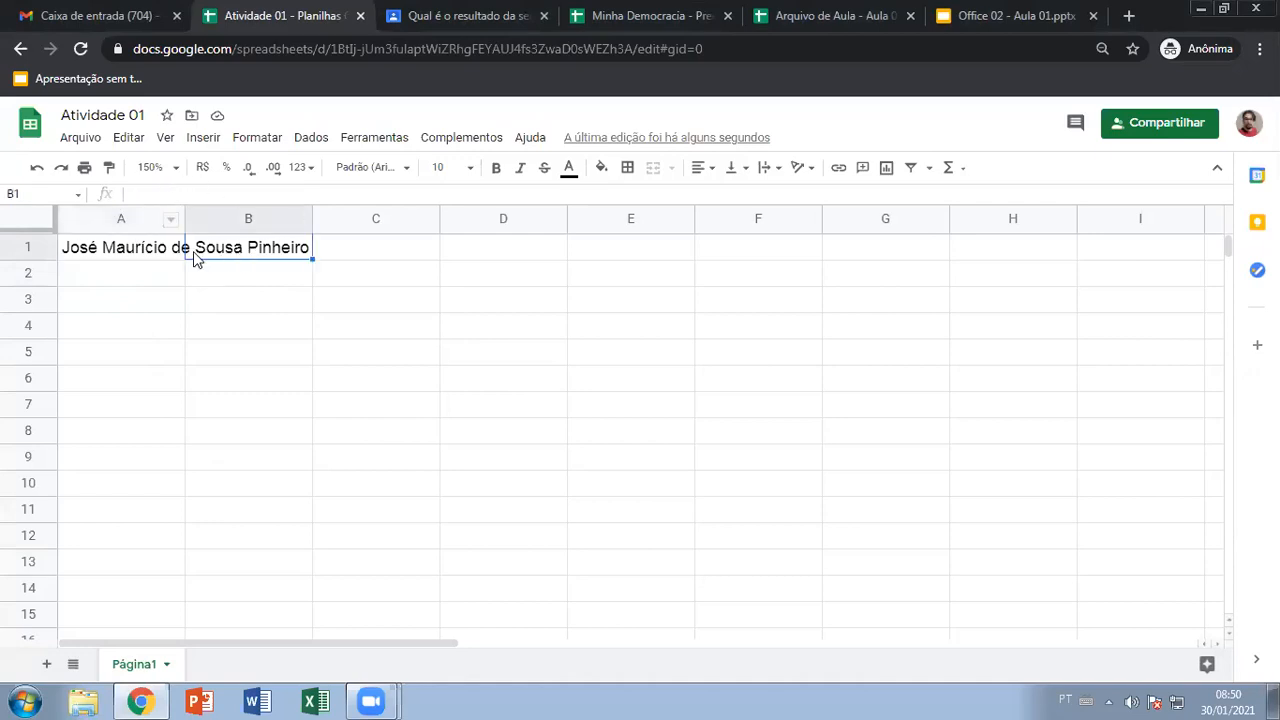
Try widening and auto-fitting column A to the name, undoing each change
left_click_drag(186, 216, 319, 212)
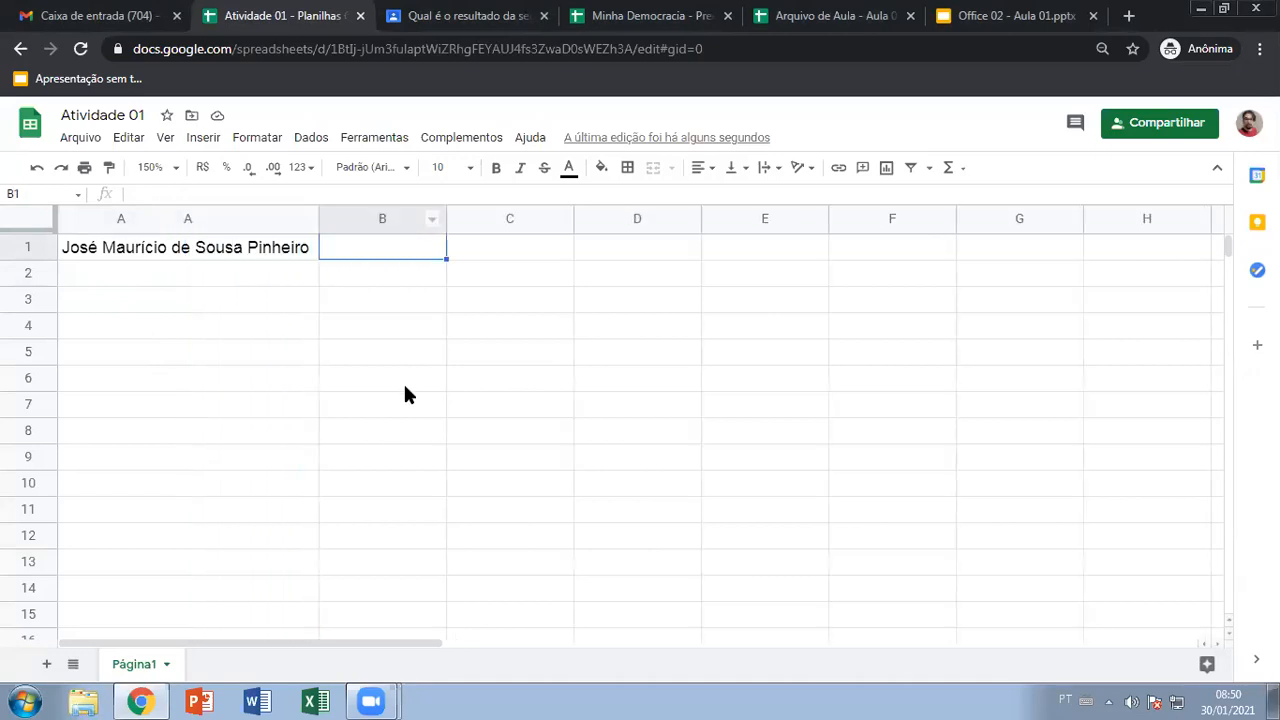
key("ctrl+z")
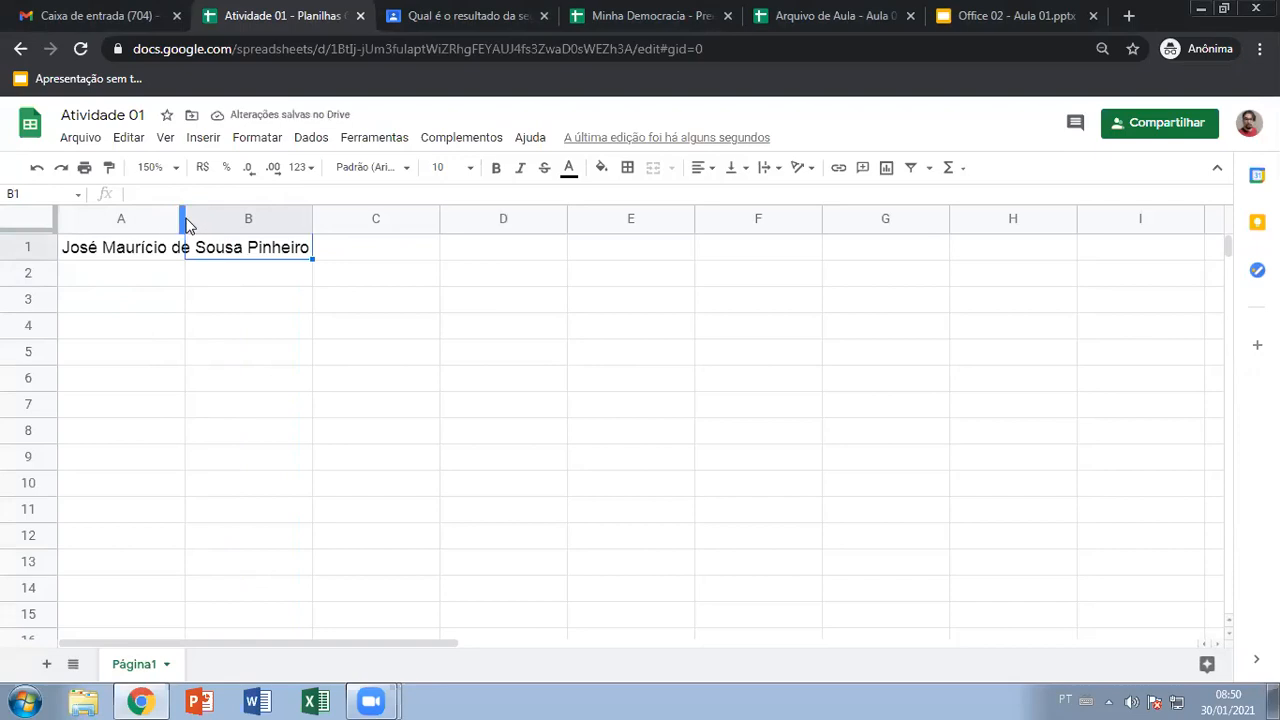
left_click_drag(181, 218, 317, 218)
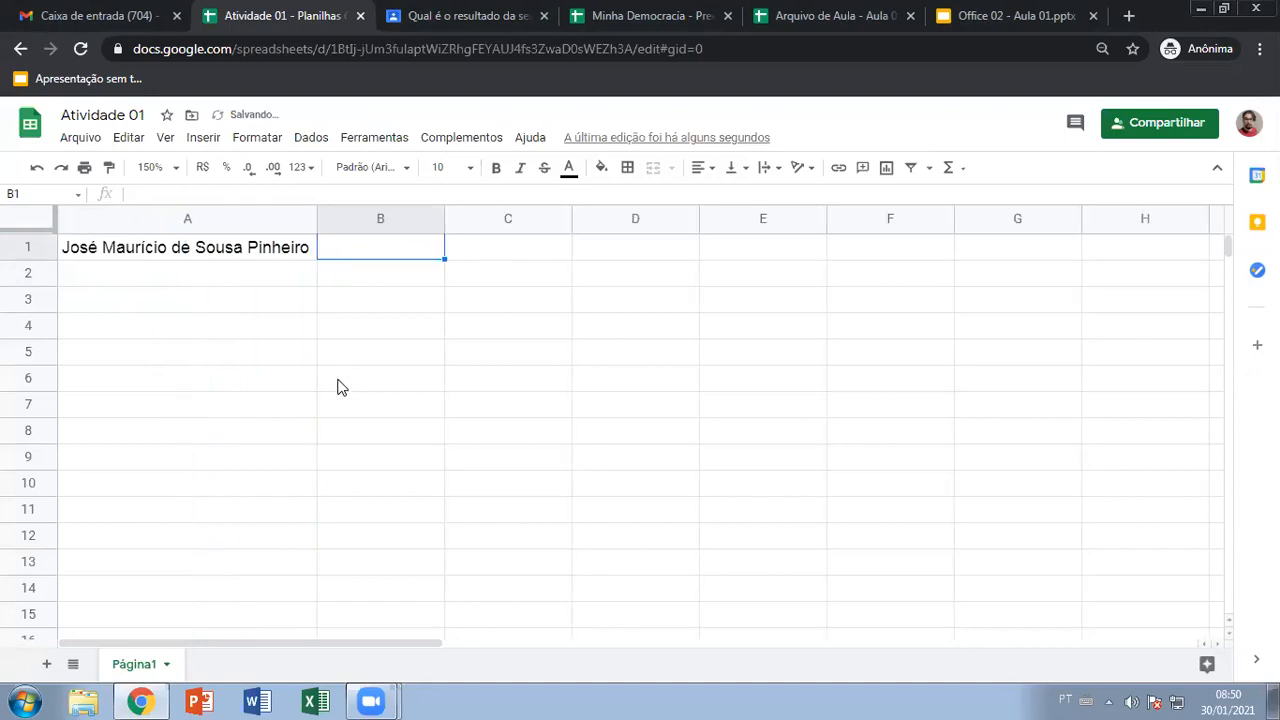
key("ctrl+z")
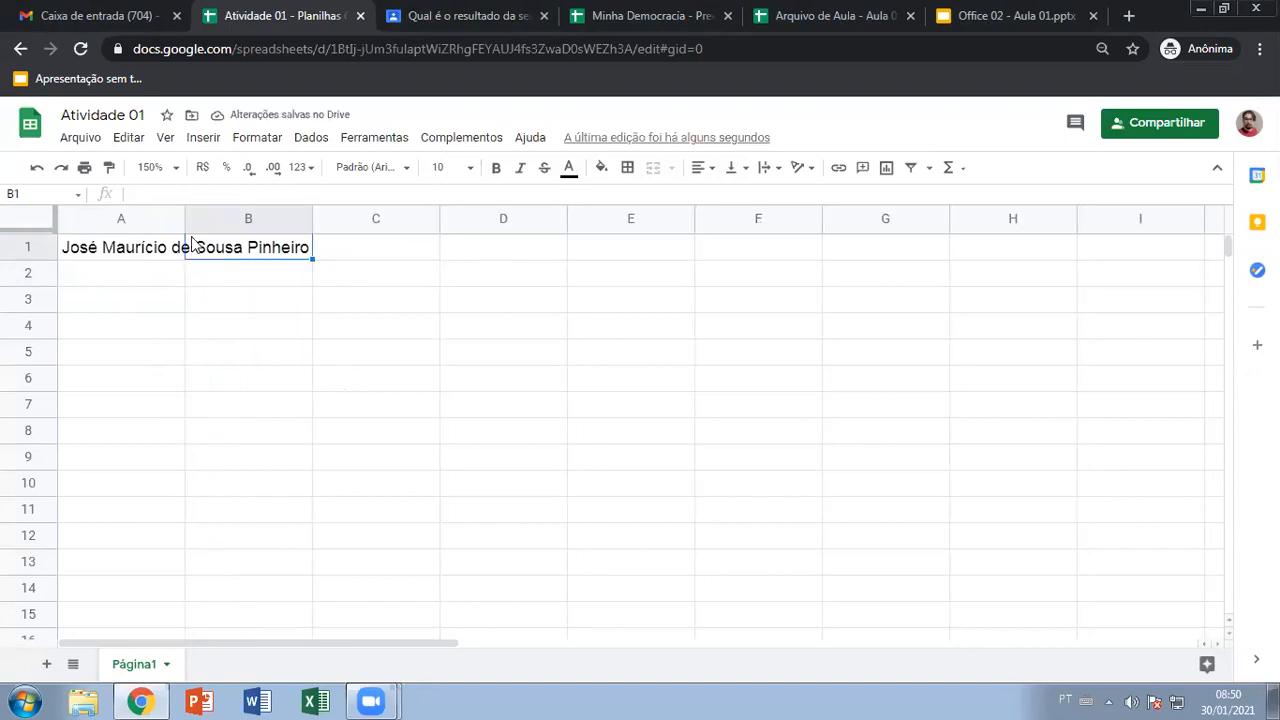
left_click_drag(184, 218, 124, 235)
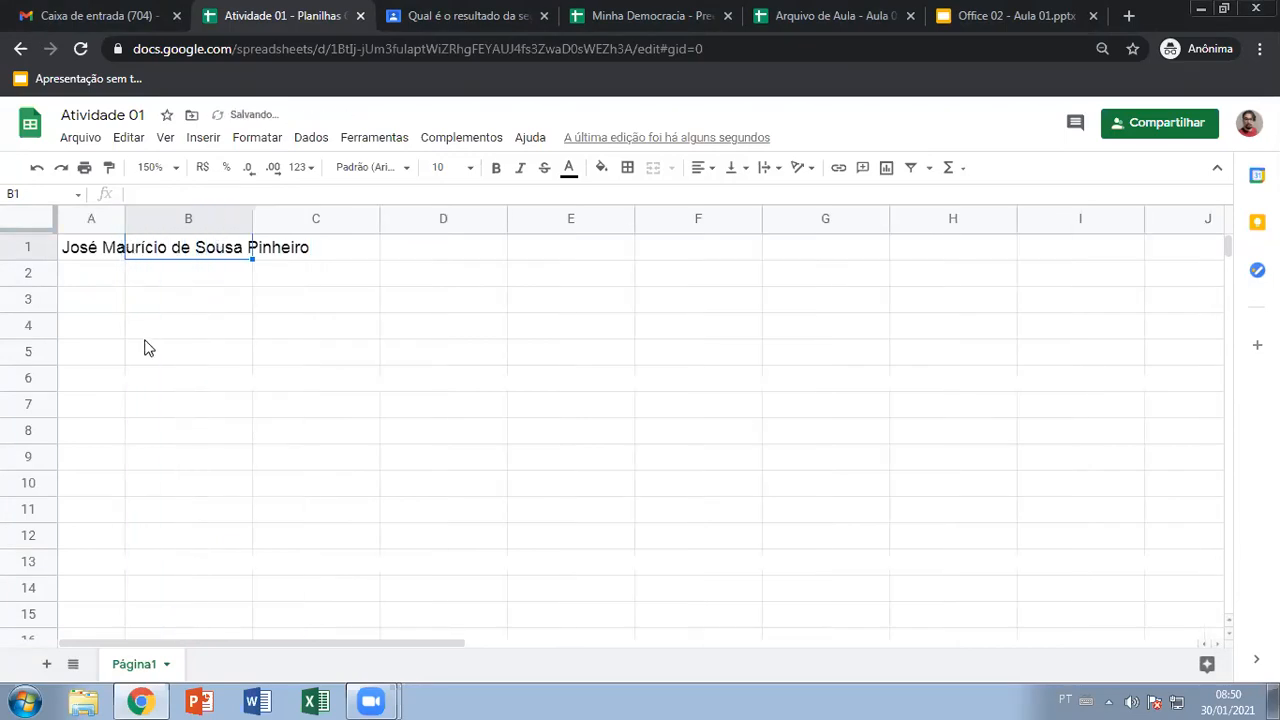
key("ctrl+z")
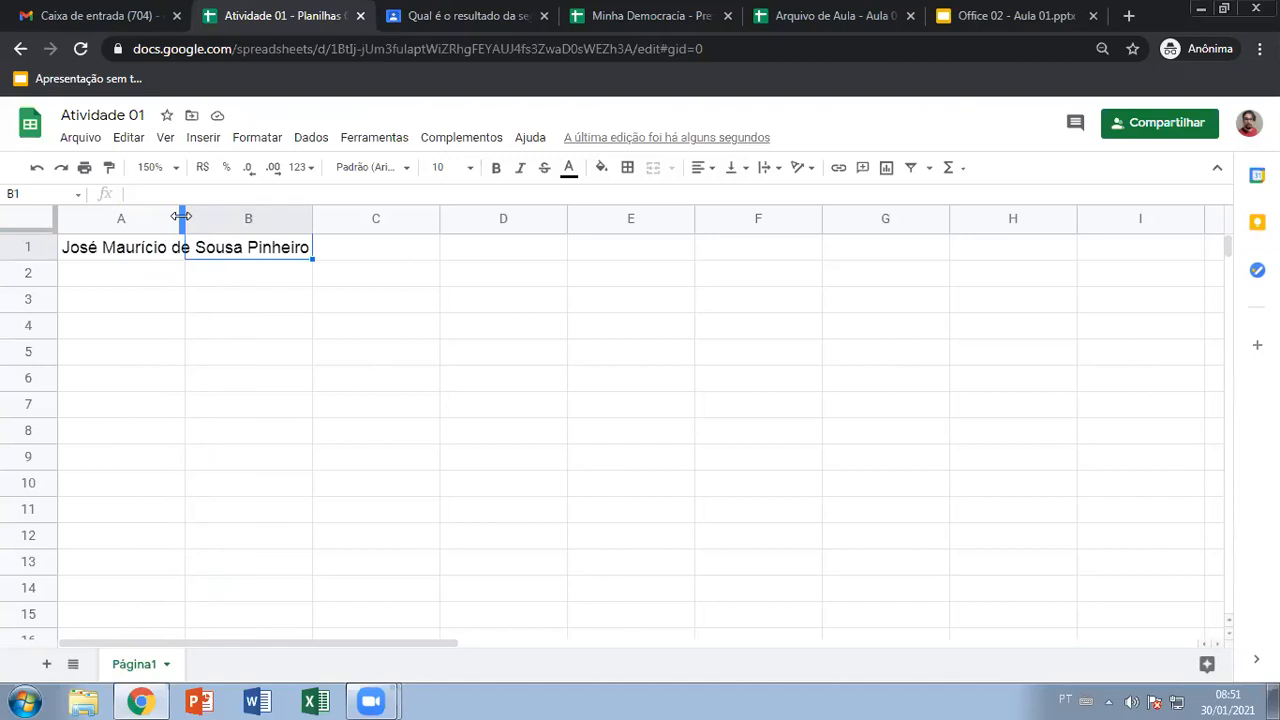
double_click(181, 216)
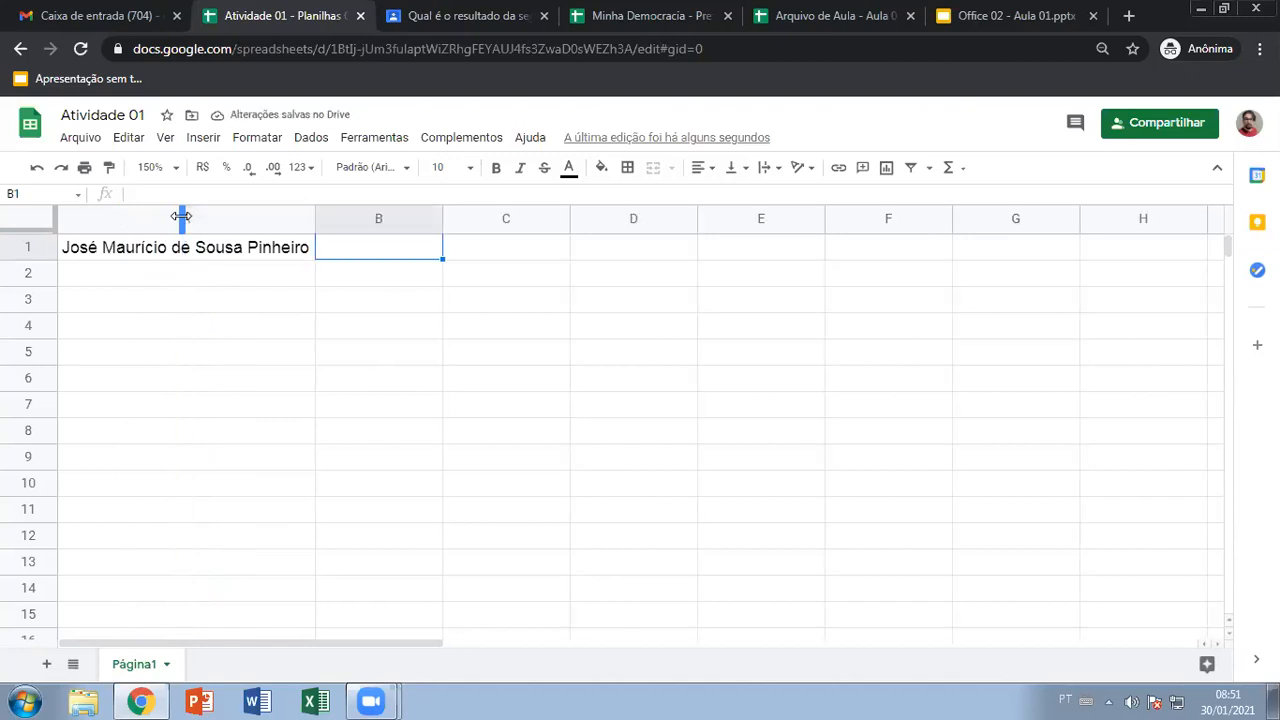
key("ctrl+z")
Widen column A again and enter test text 'asdas' in A2, then undo both
left_click(152, 268)
left_click(140, 250)
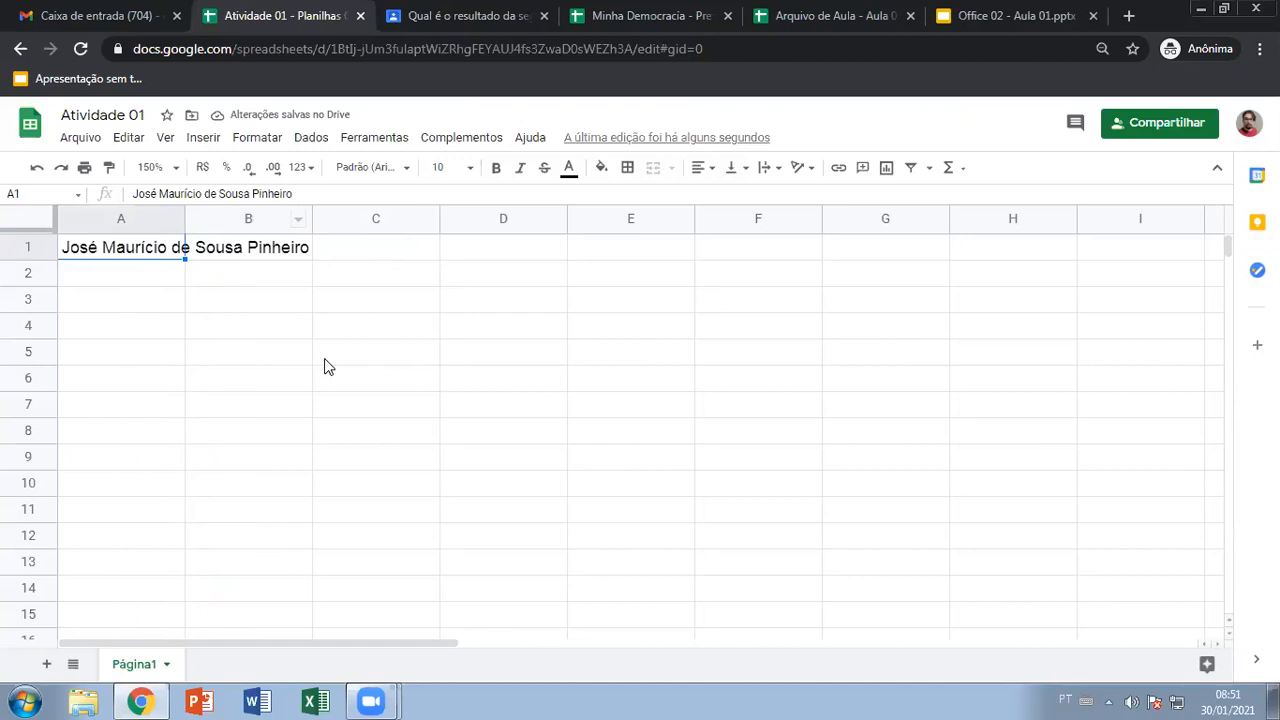
left_click_drag(185, 217, 314, 215)
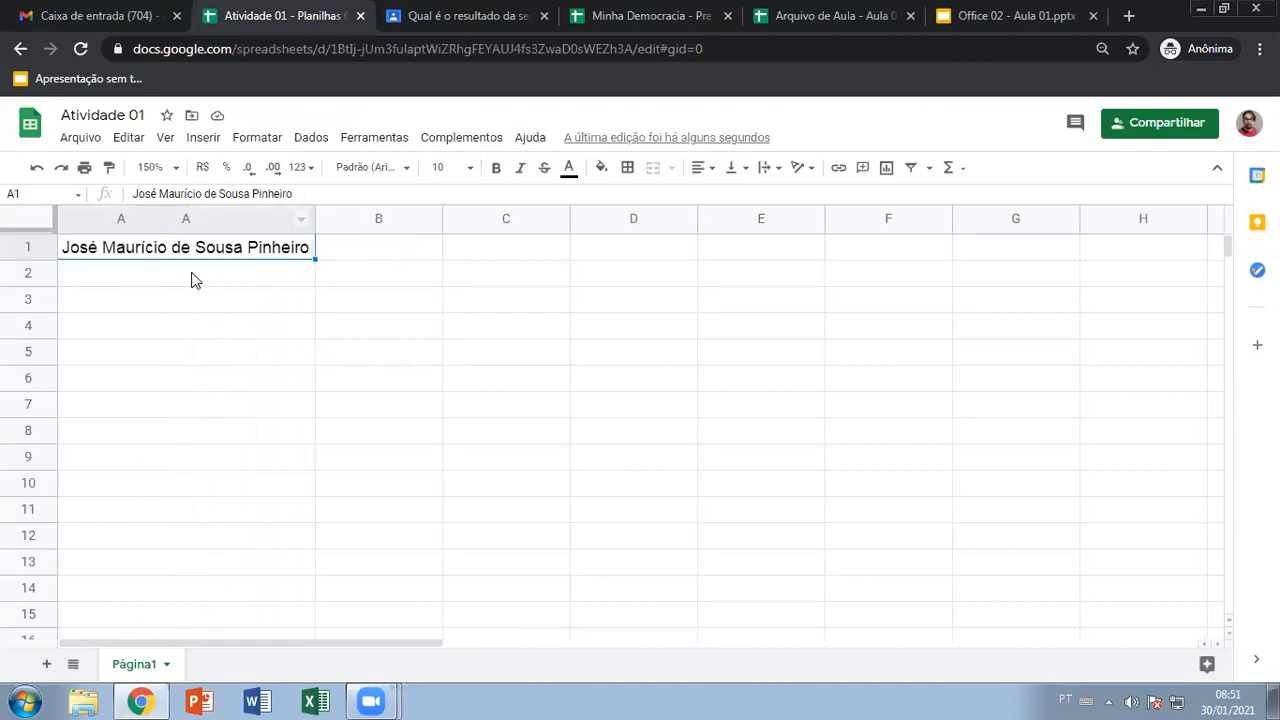
left_click(144, 279)
type("asdas")
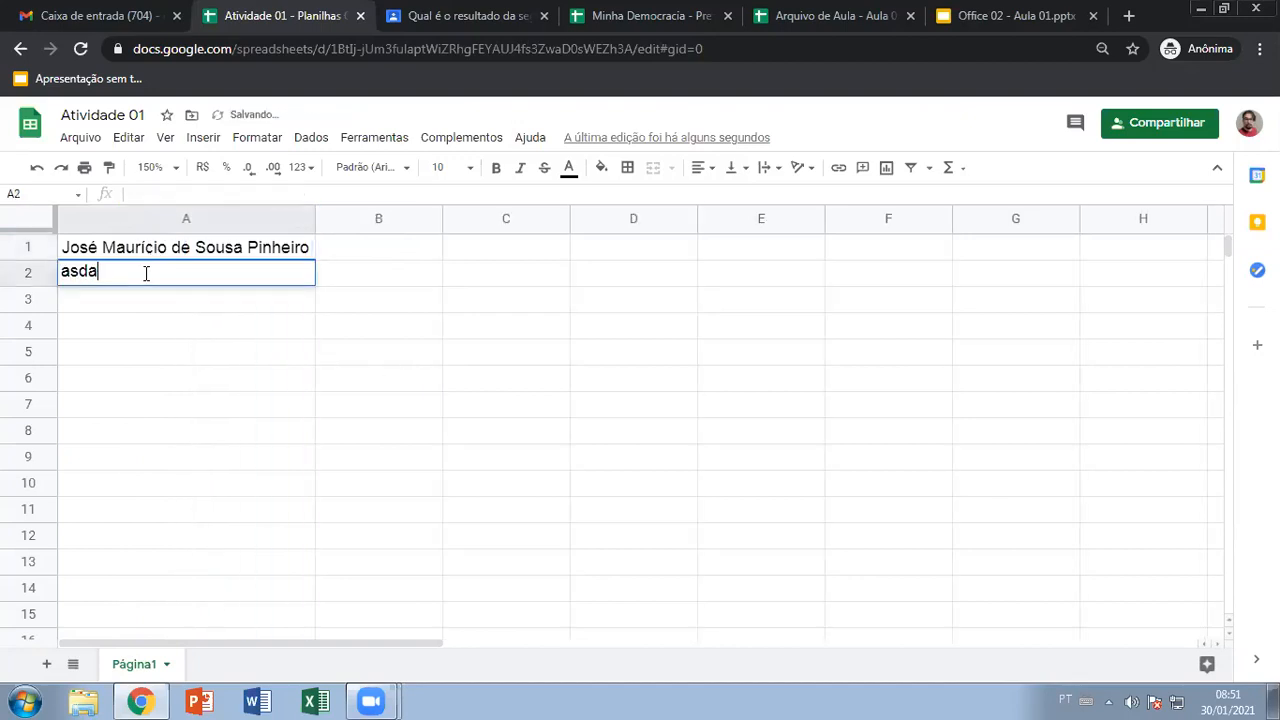
key("Return")
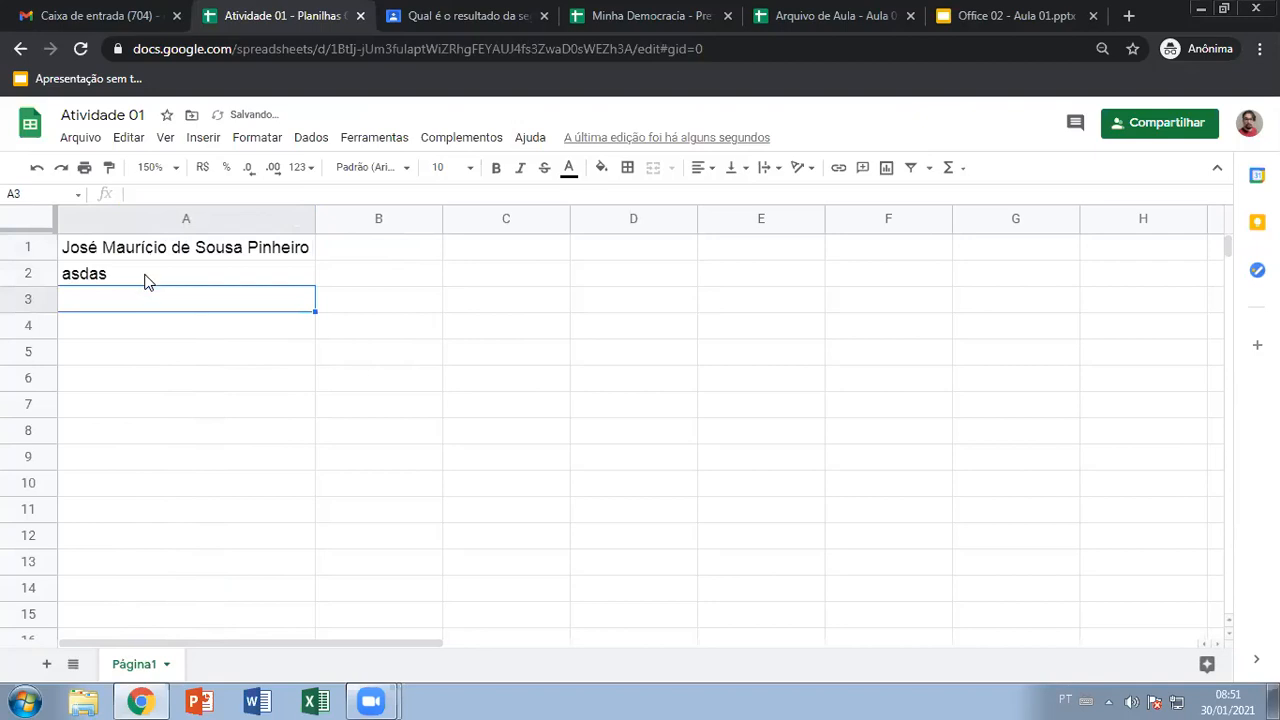
key("ctrl+z")
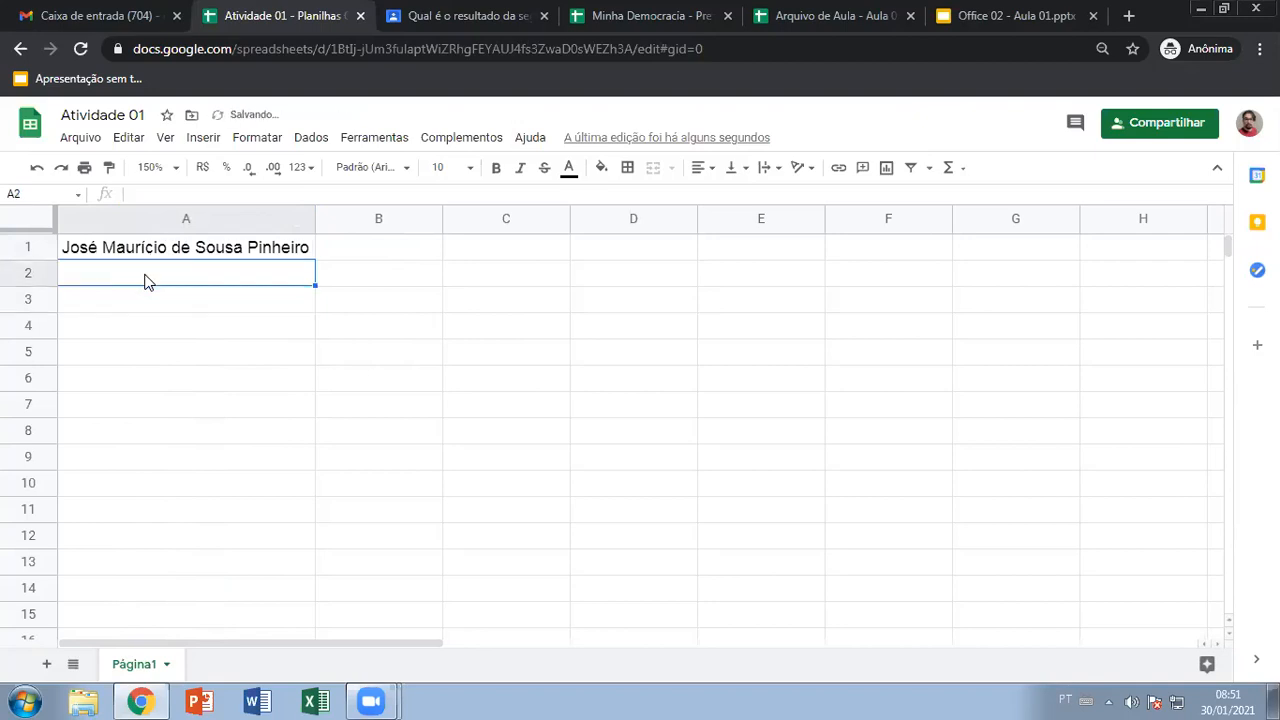
key("ctrl+z")
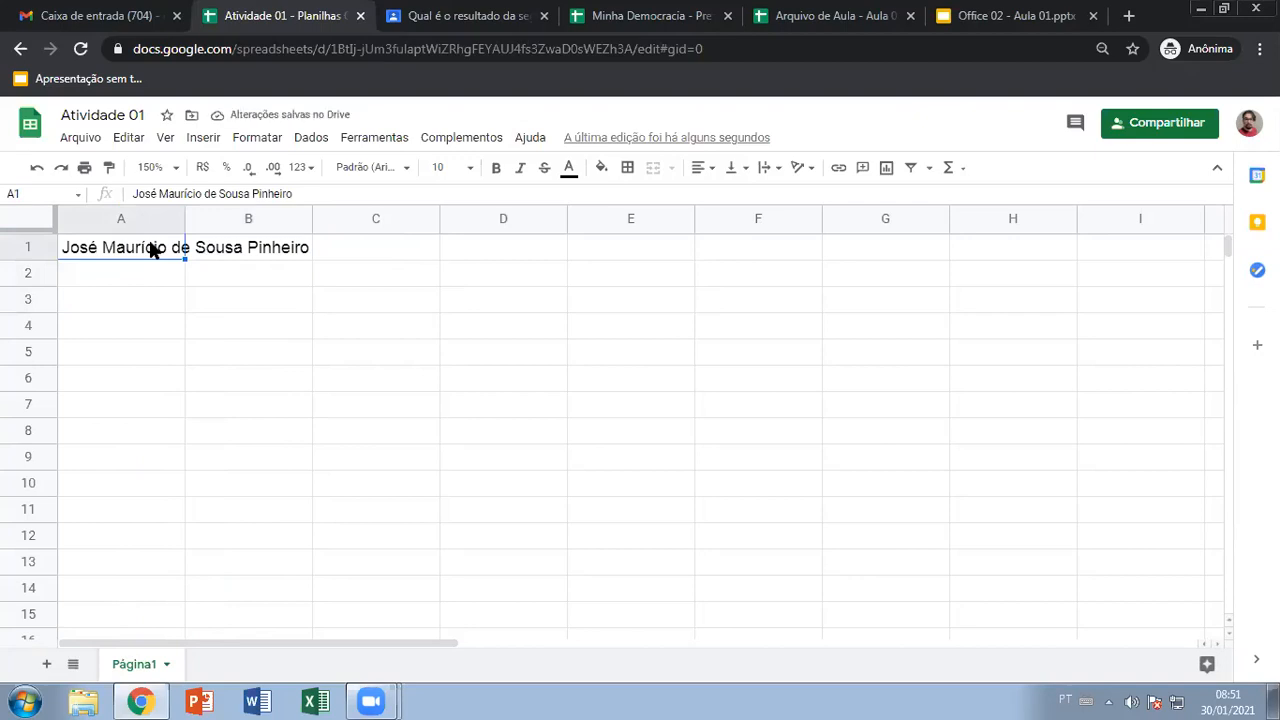
left_click_drag(141, 247, 263, 243)
left_click(139, 298)
left_click_drag(139, 252, 224, 252)
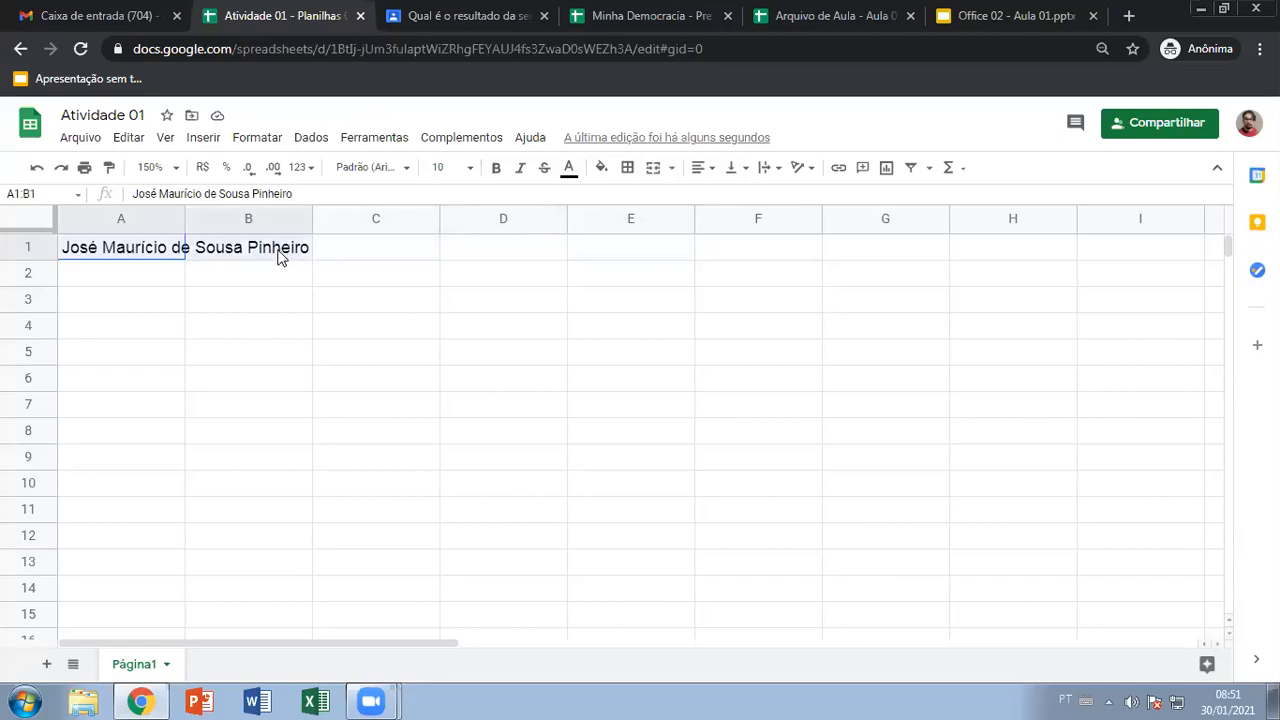
left_click(655, 170)
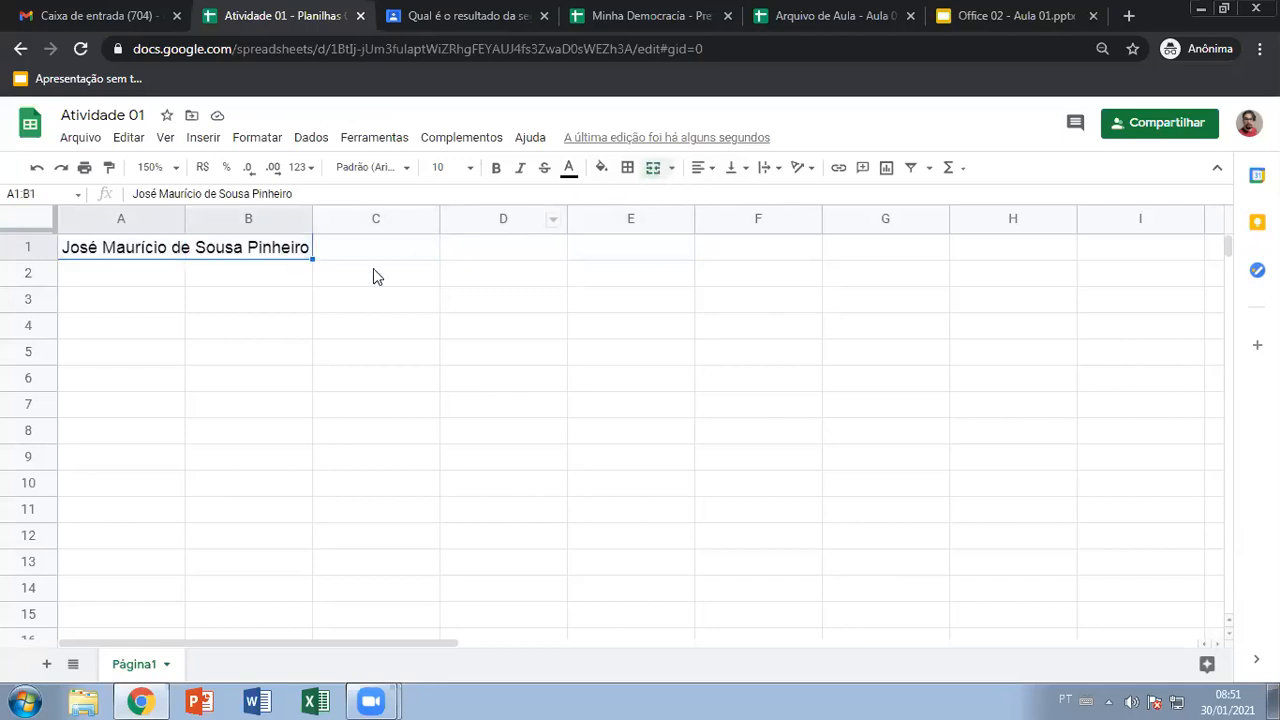
left_click(133, 270)
left_click(139, 250)
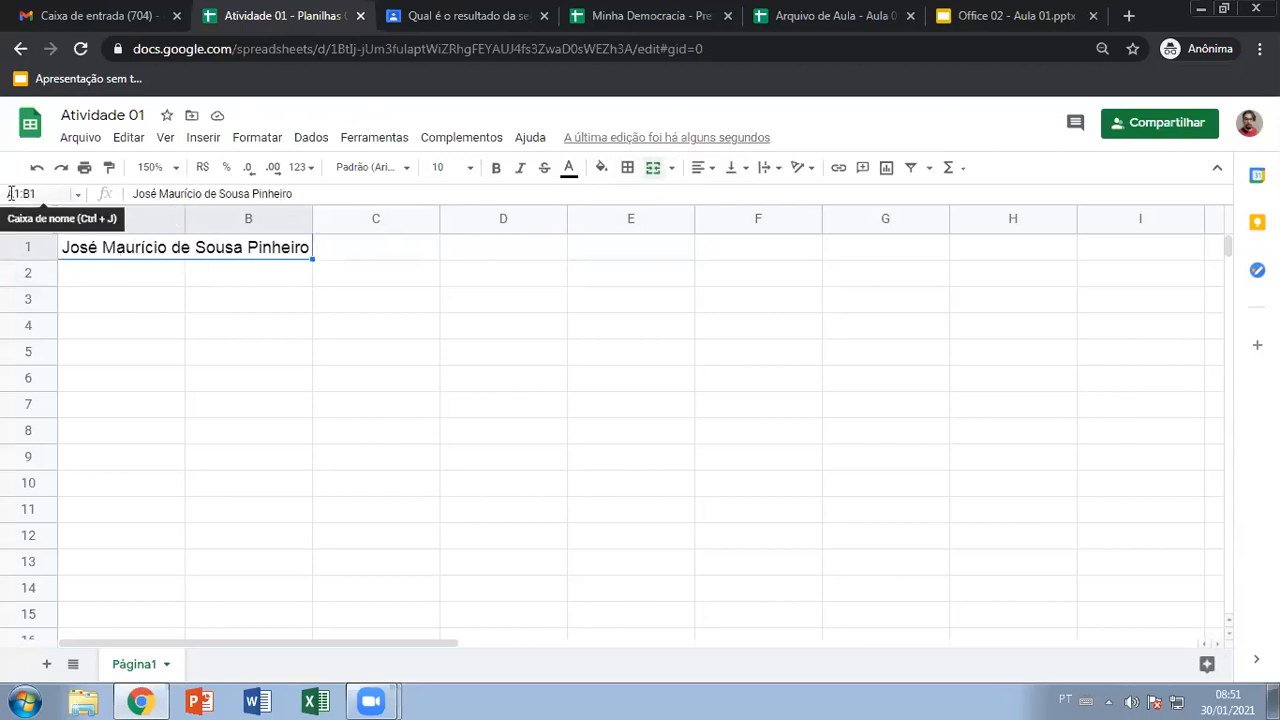
left_click(137, 276)
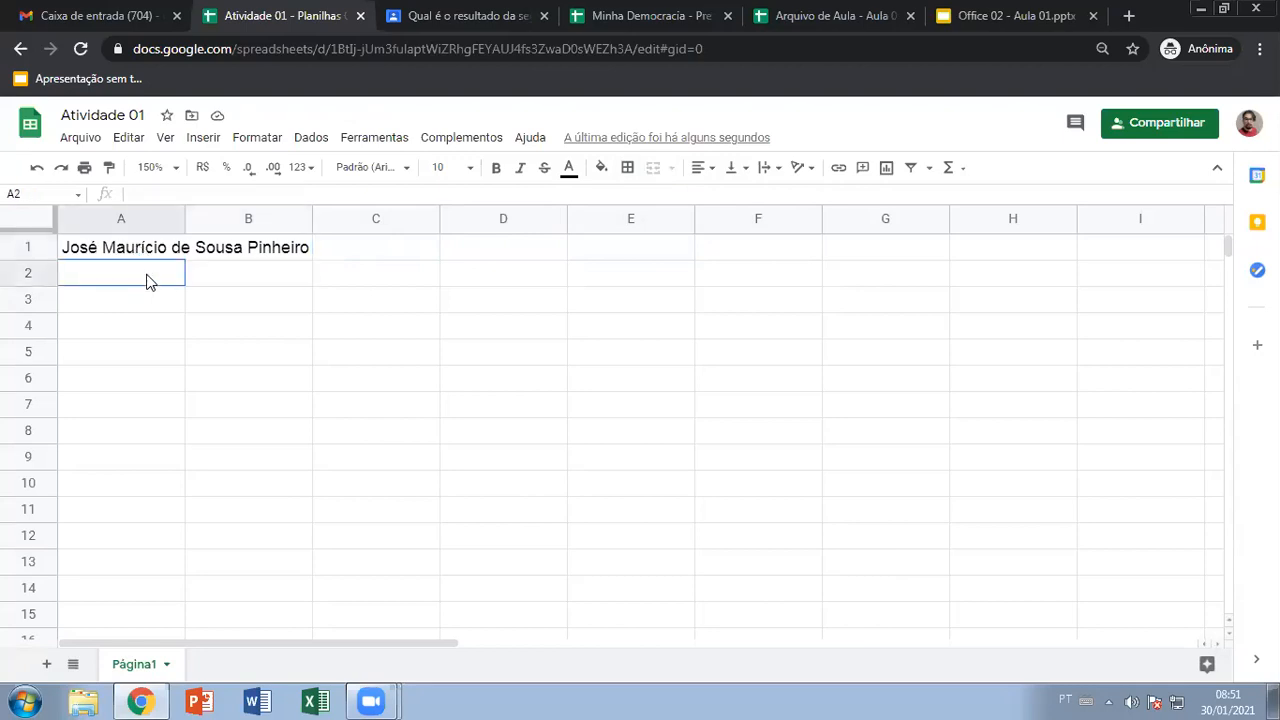
type("asdsad")
left_click(249, 280)
type("asdasda")
key("Return")
type("dasdas")
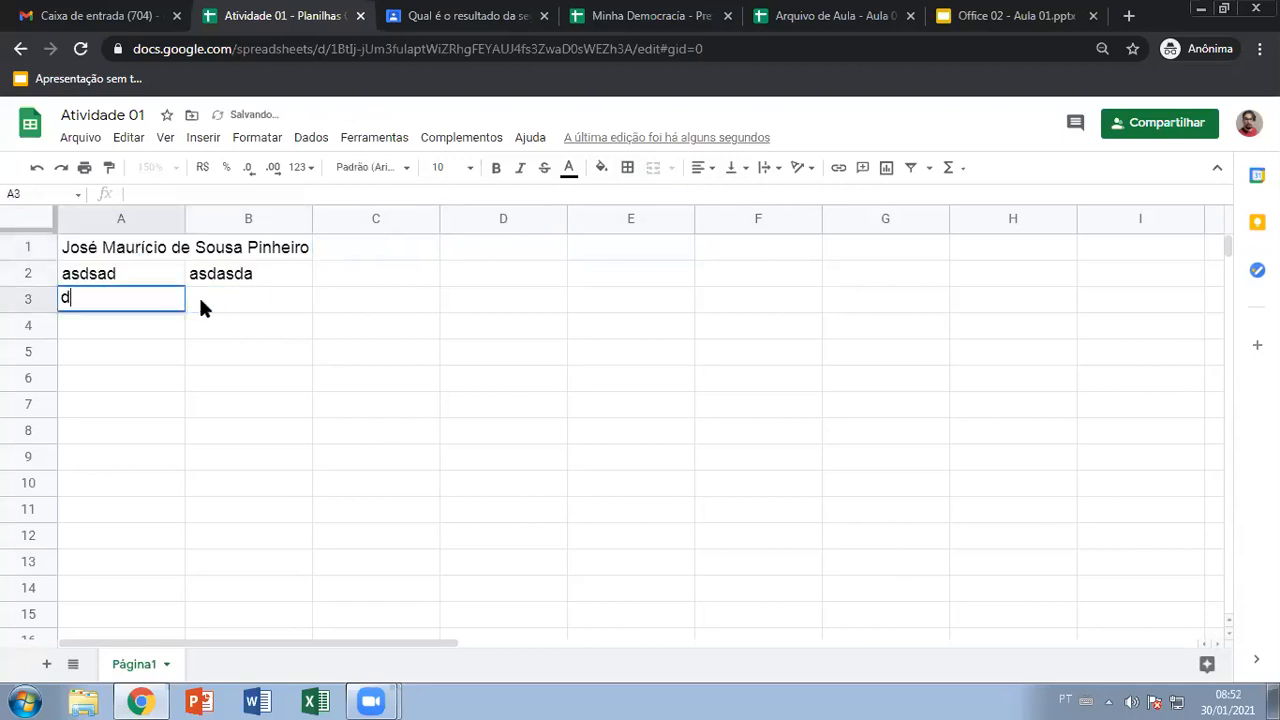
key("Tab")
type("adsdas")
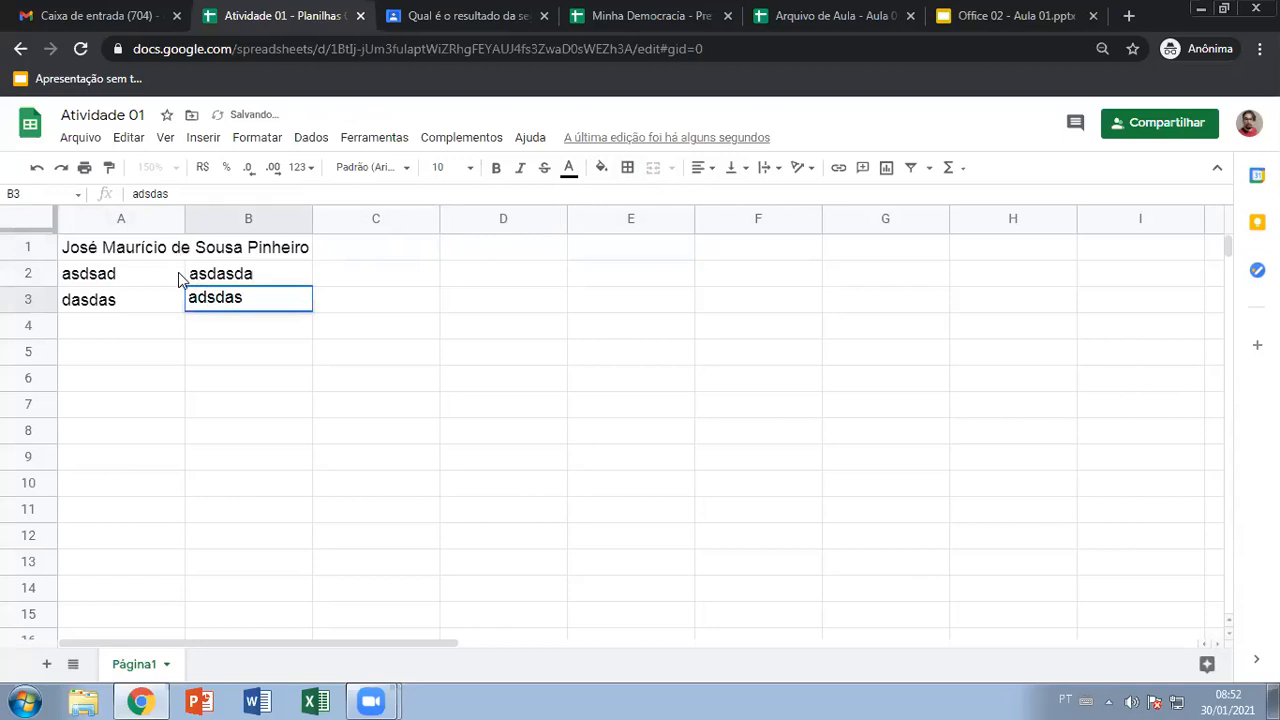
key("Escape")
key("ctrl+z")
key("ctrl+z")
key("ctrl+z")
key("ctrl+z")
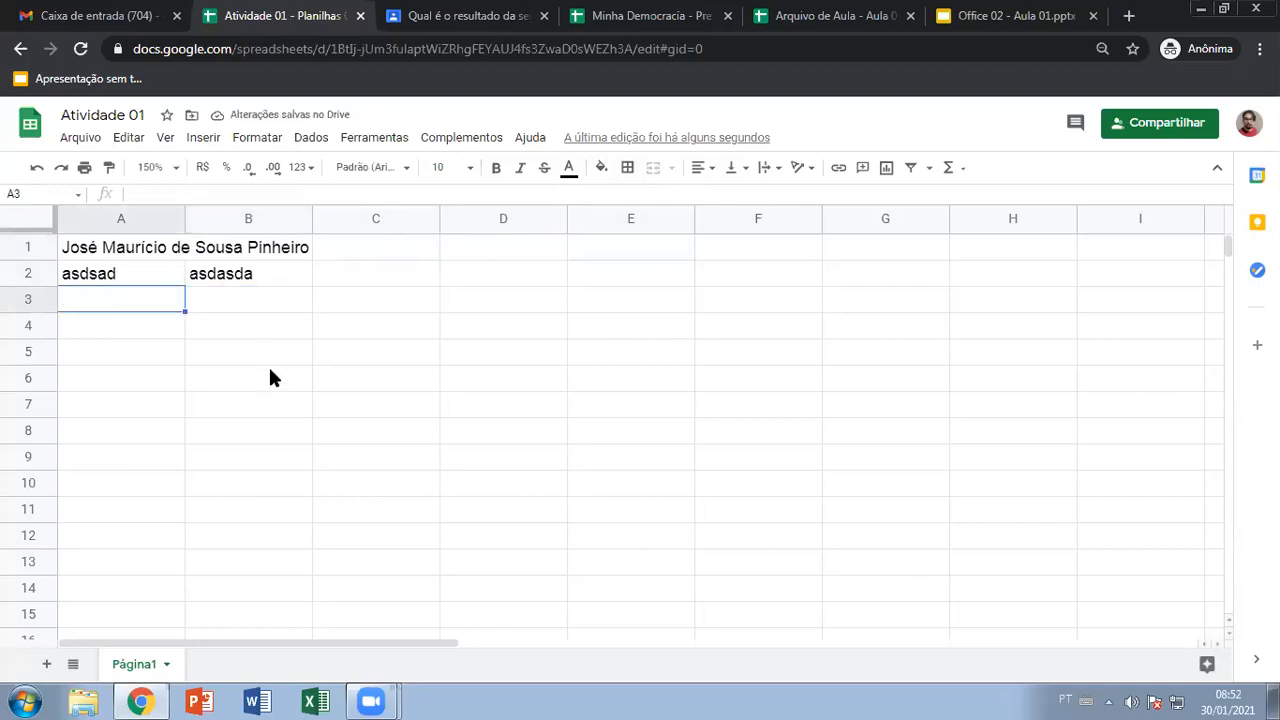
left_click(236, 324)
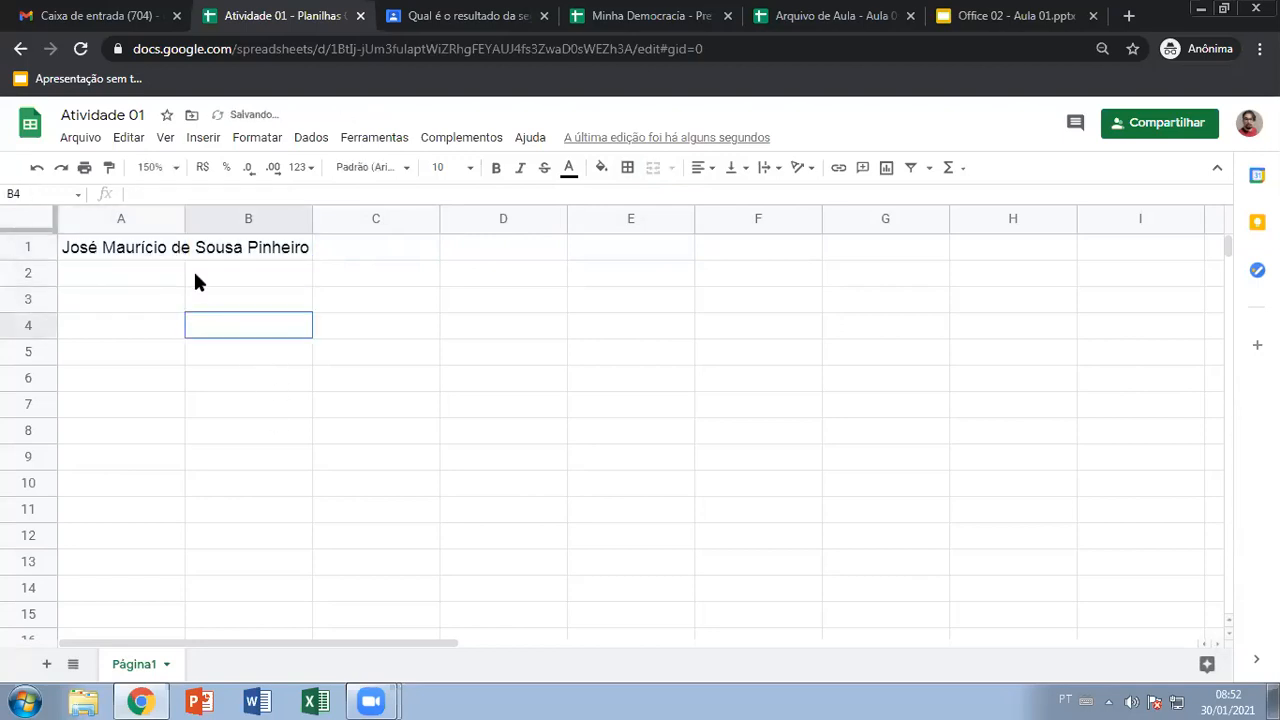
left_click(157, 250)
left_click(212, 251)
left_click(150, 250)
left_click(238, 258)
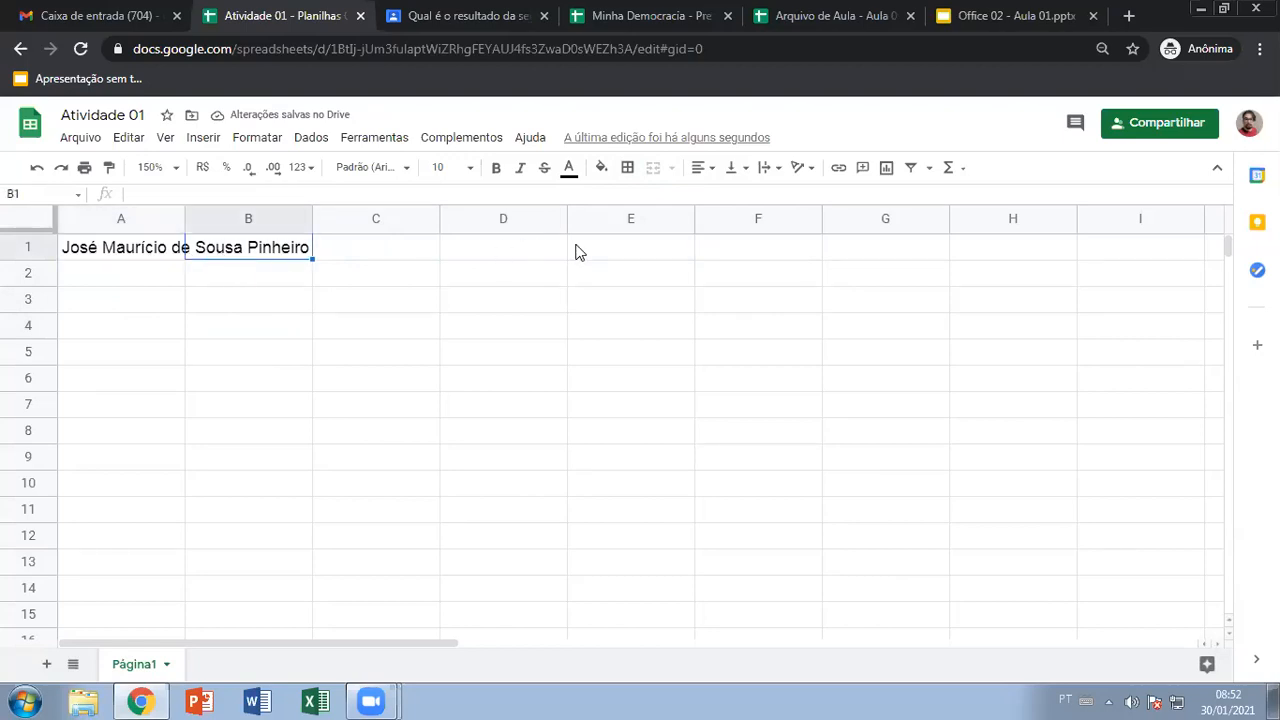
left_click(707, 171)
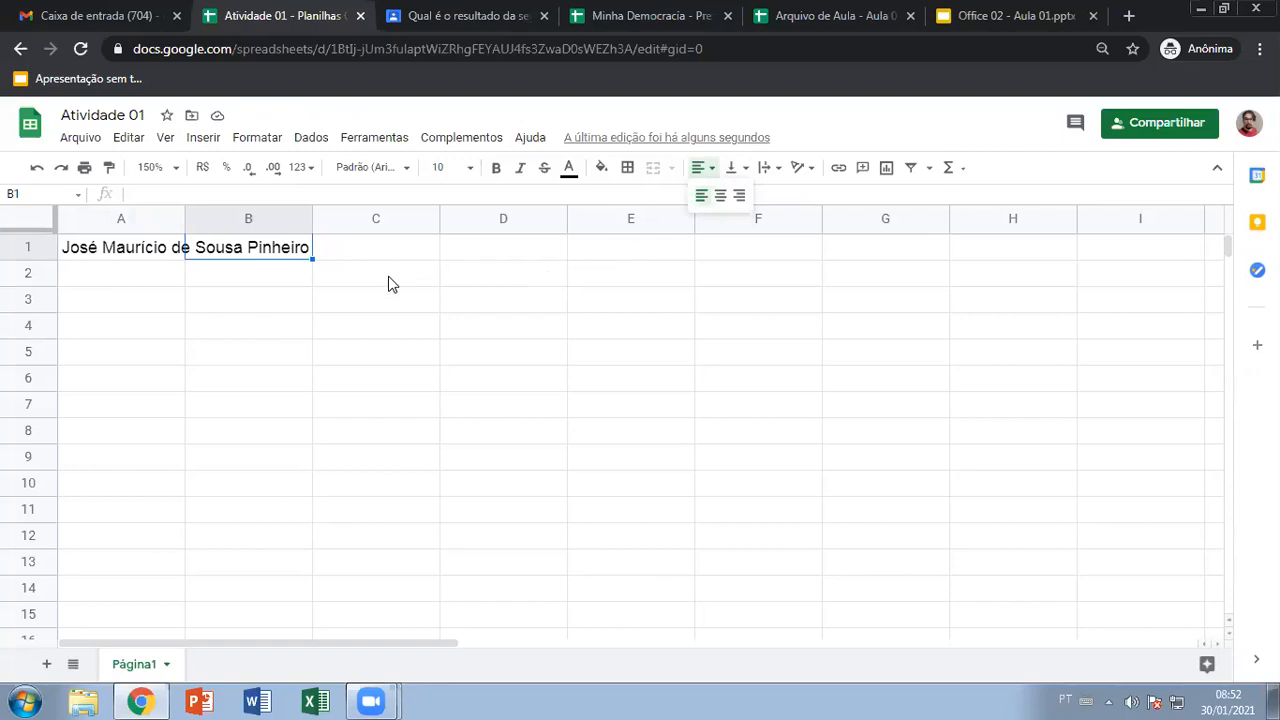
left_click(597, 295)
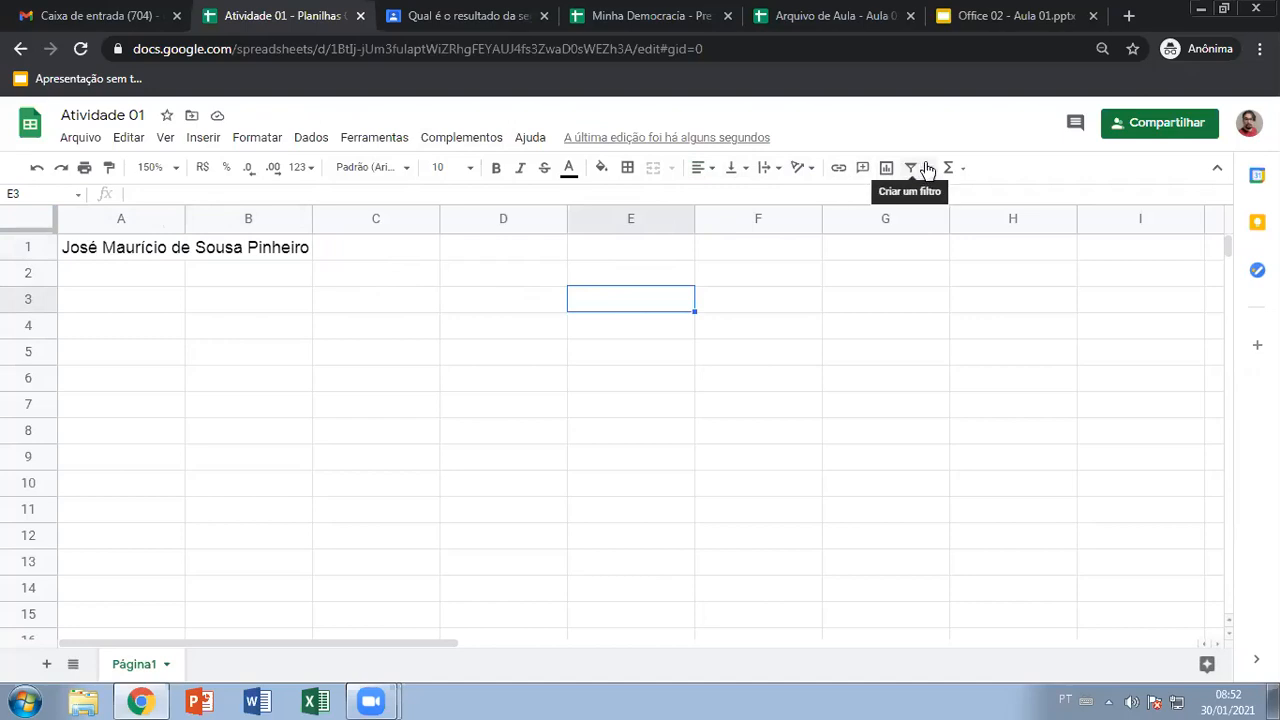
left_click(266, 309)
left_click(155, 253)
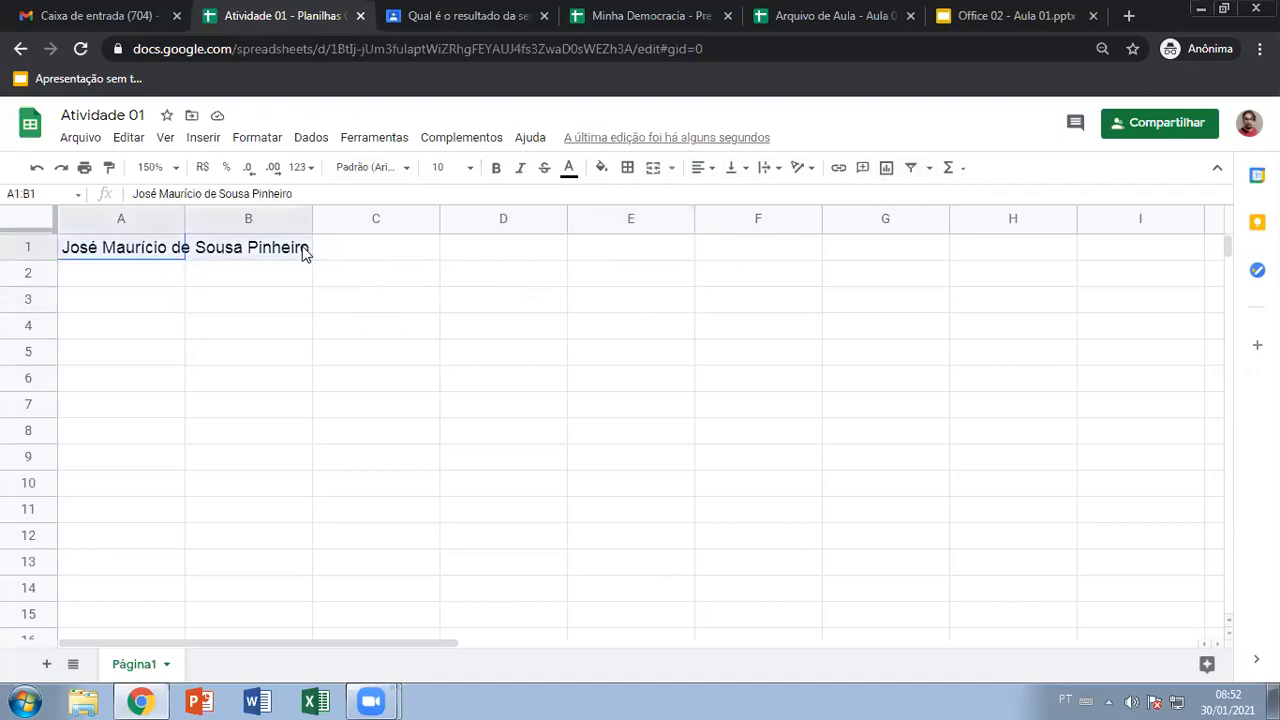
left_click(406, 252)
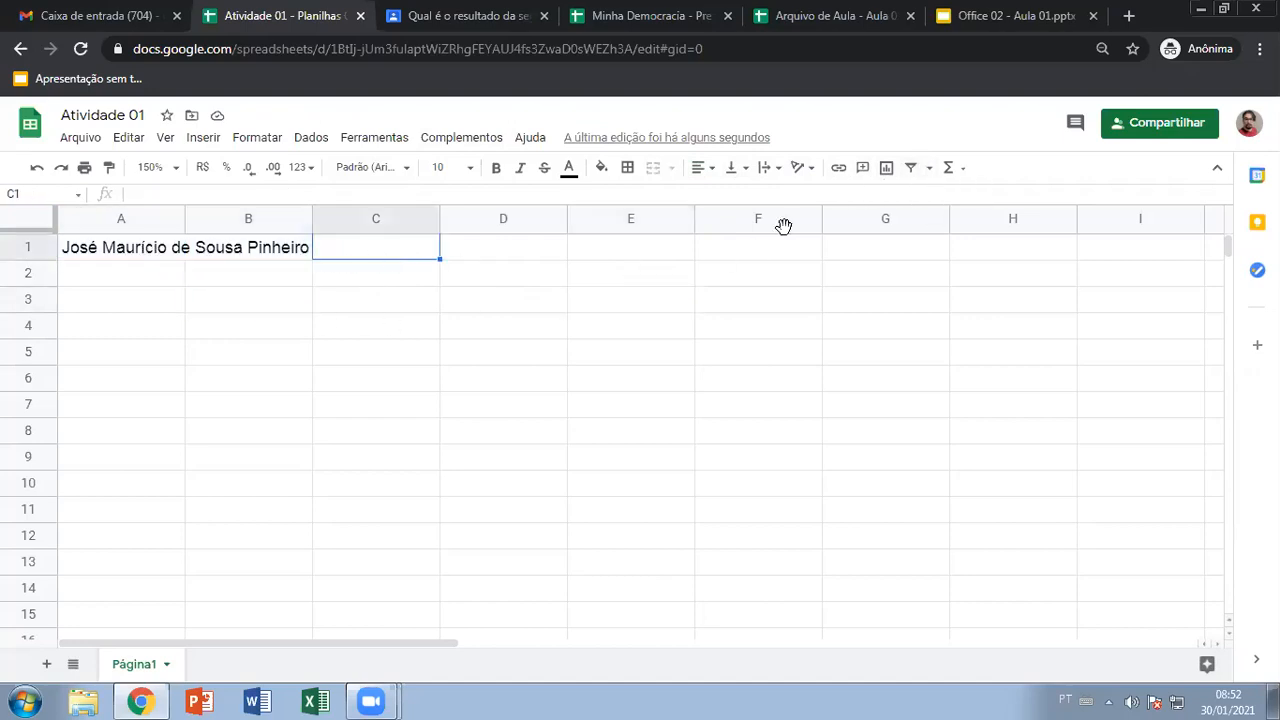
left_click(958, 174)
scroll(1000, 277, "down", 3)
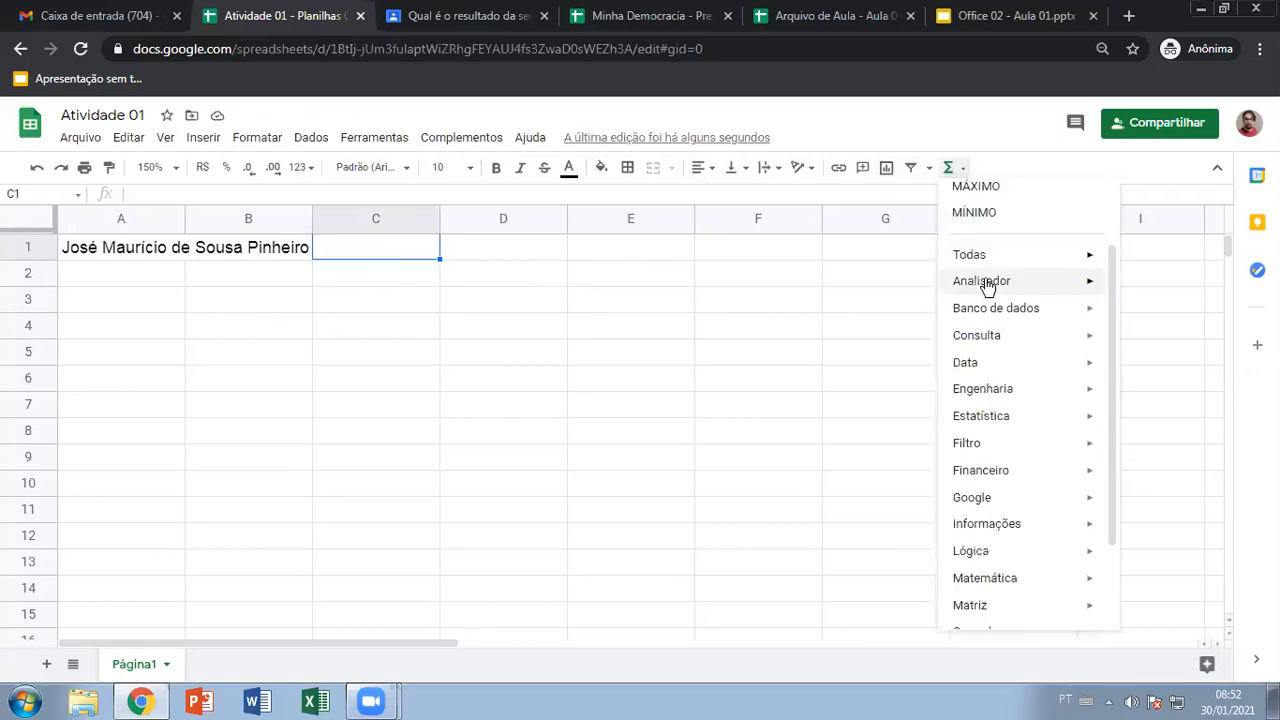
mouse_move(1006, 314)
scroll(1006, 316, "up", 3)
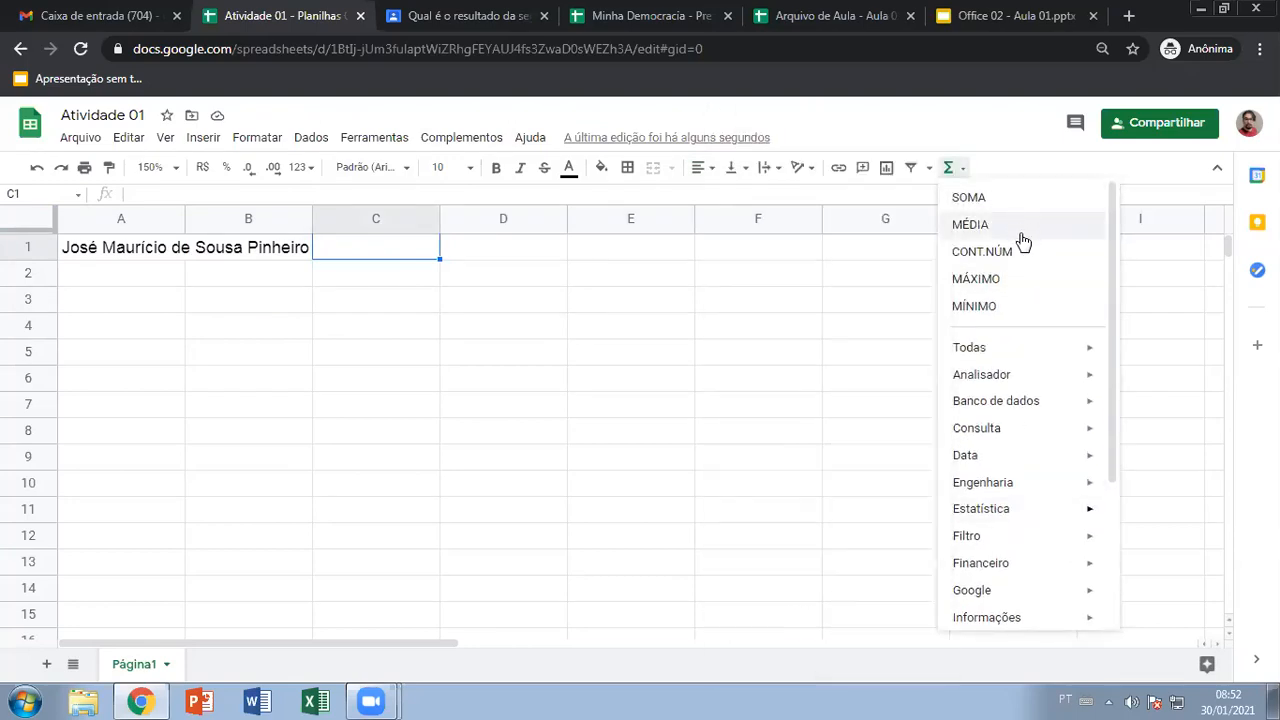
scroll(1030, 255, "down", 2)
scroll(1025, 245, "up", 1)
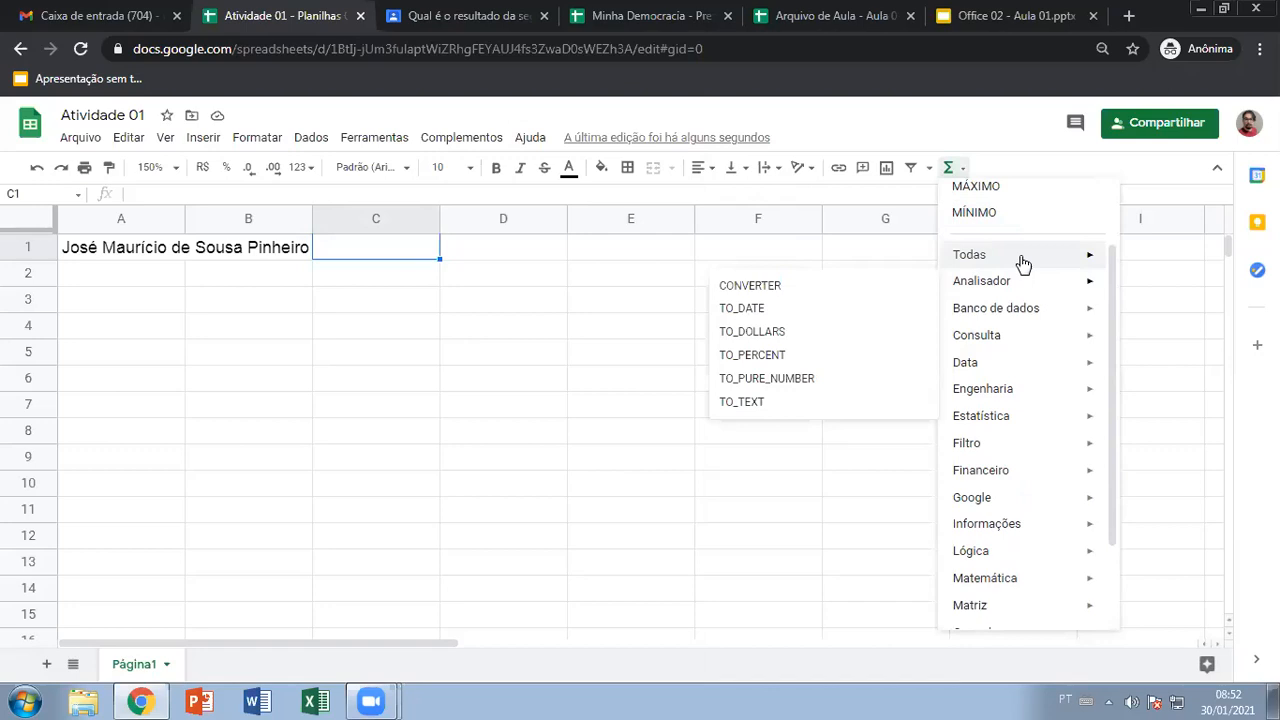
mouse_move(1027, 285)
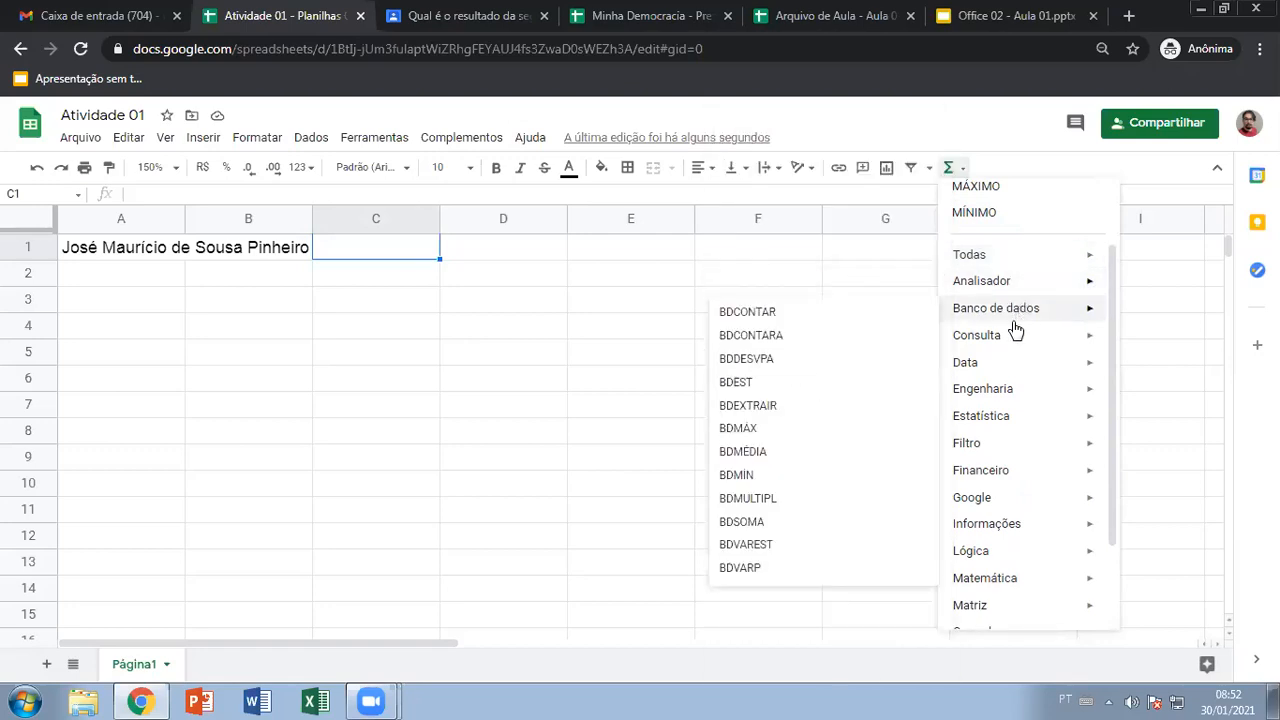
mouse_move(1008, 338)
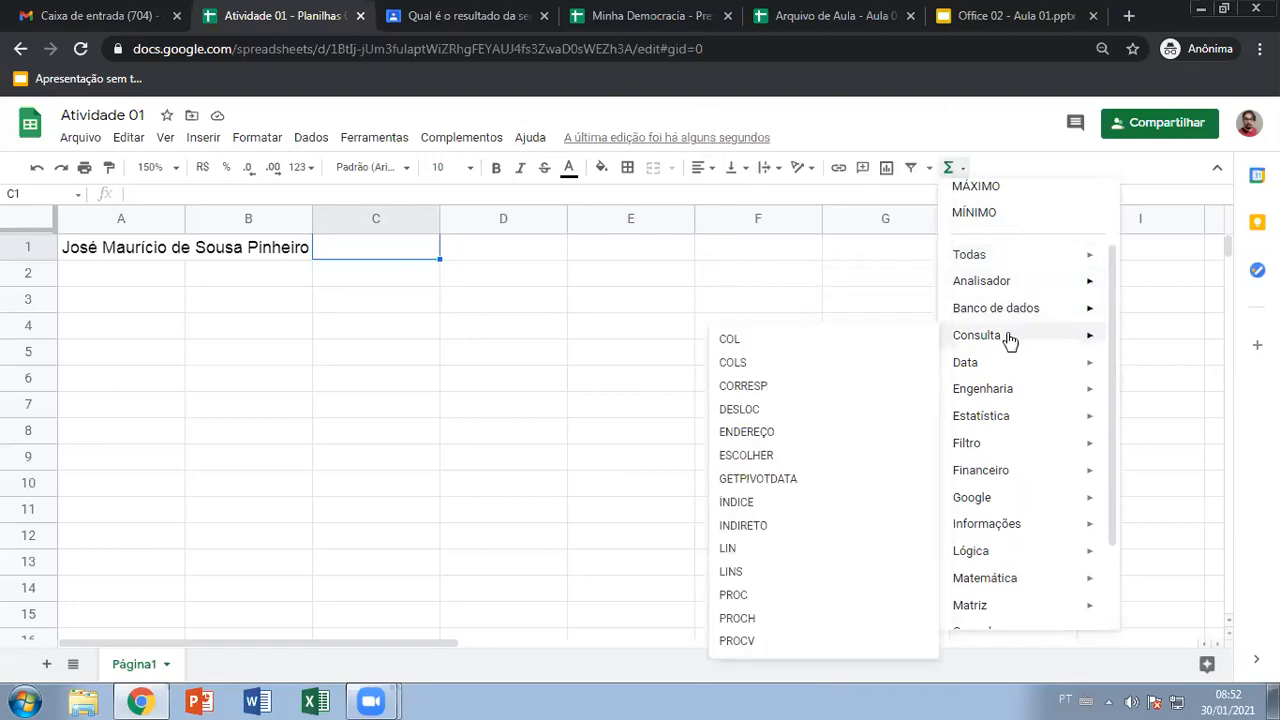
left_click(1006, 399)
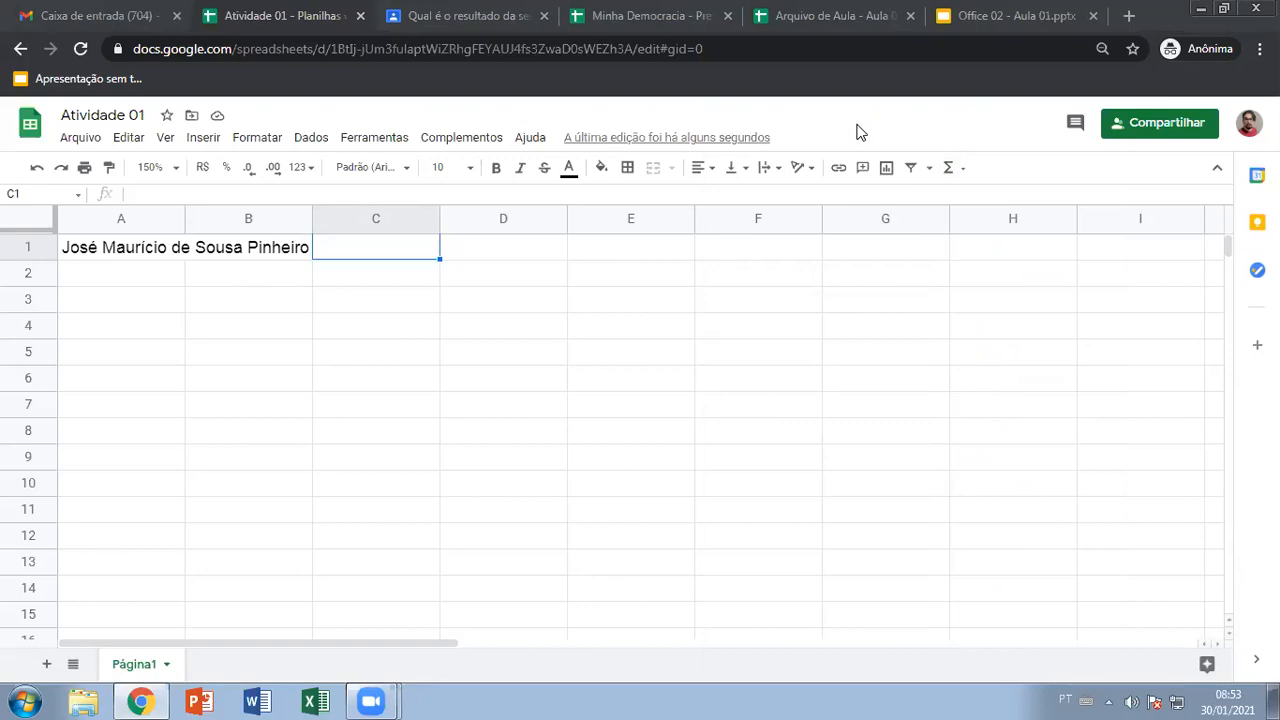
Select various cells and ranges, such as B3:G9 and A3:C4, on the empty sheet
left_click(383, 330)
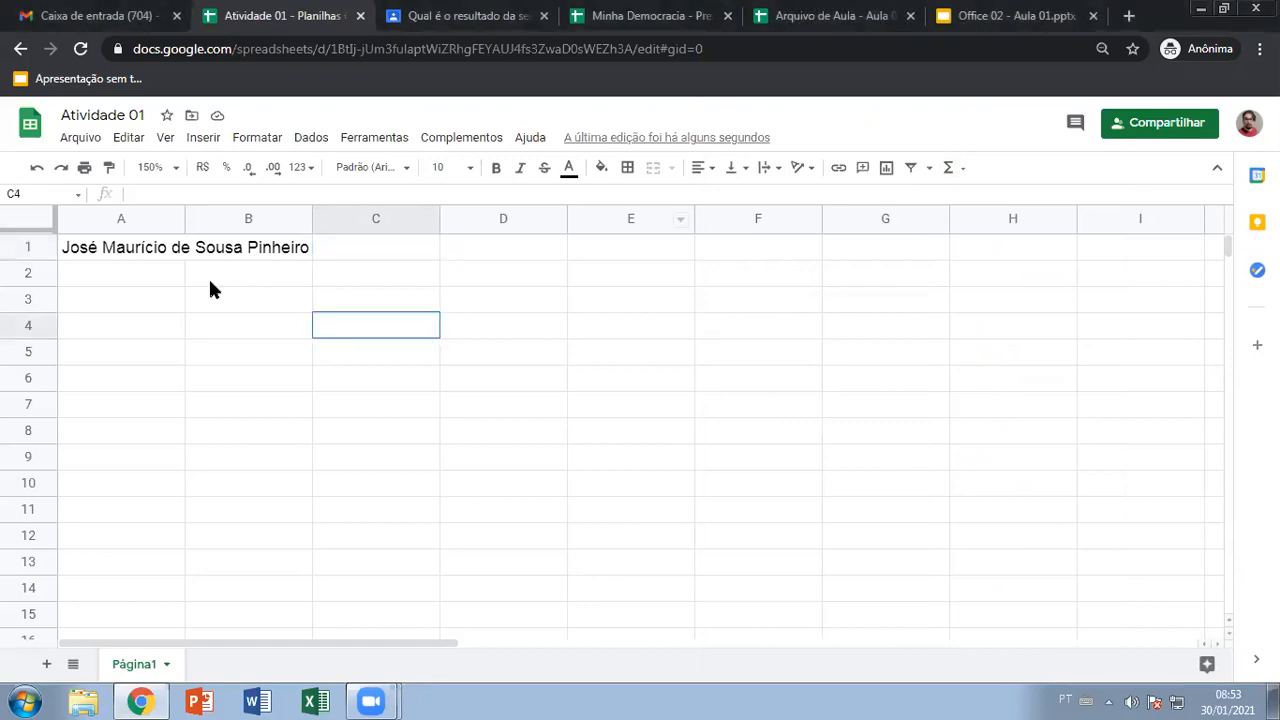
left_click_drag(228, 300, 925, 458)
left_click(393, 390)
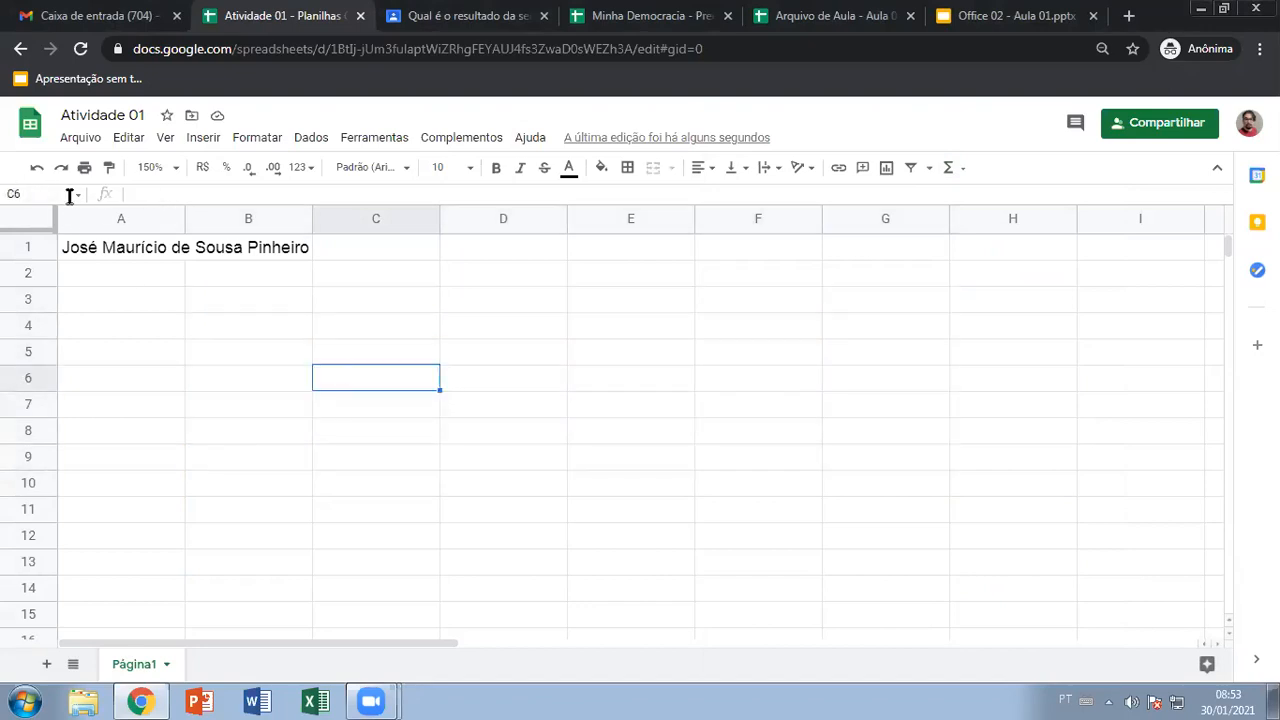
left_click(157, 191)
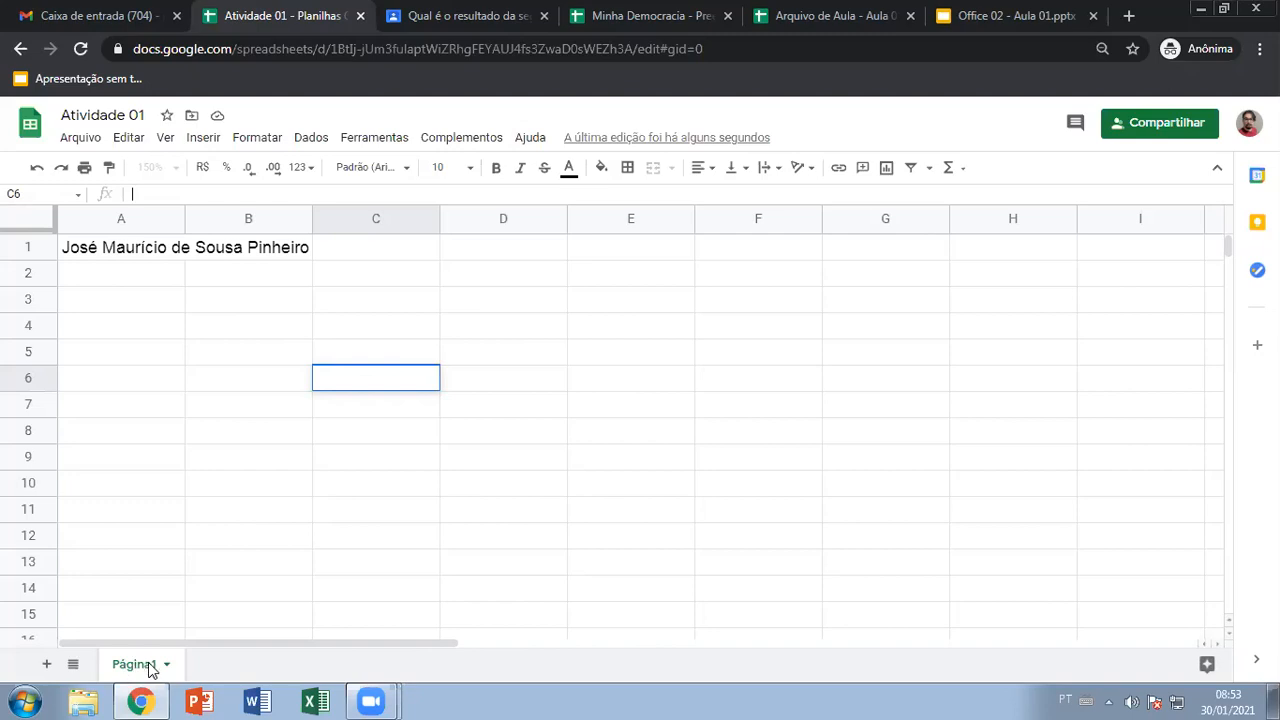
left_click(192, 398)
left_click(142, 295)
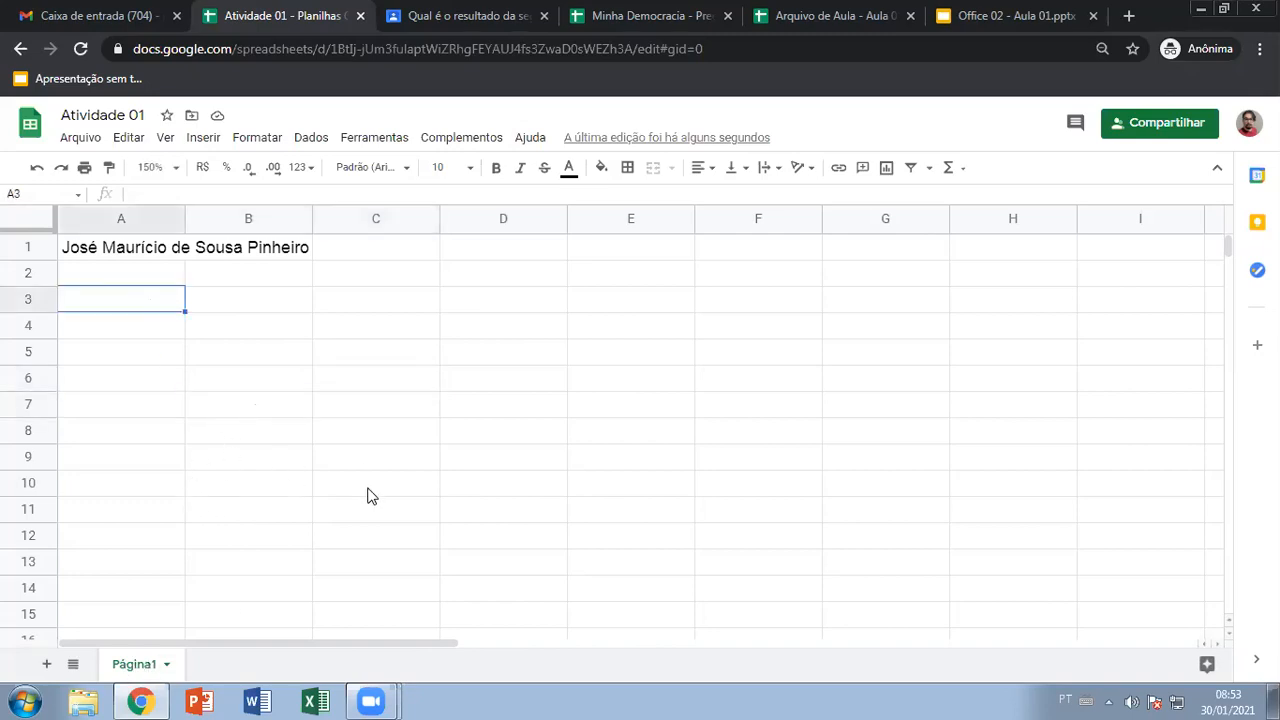
left_click_drag(155, 311, 358, 330)
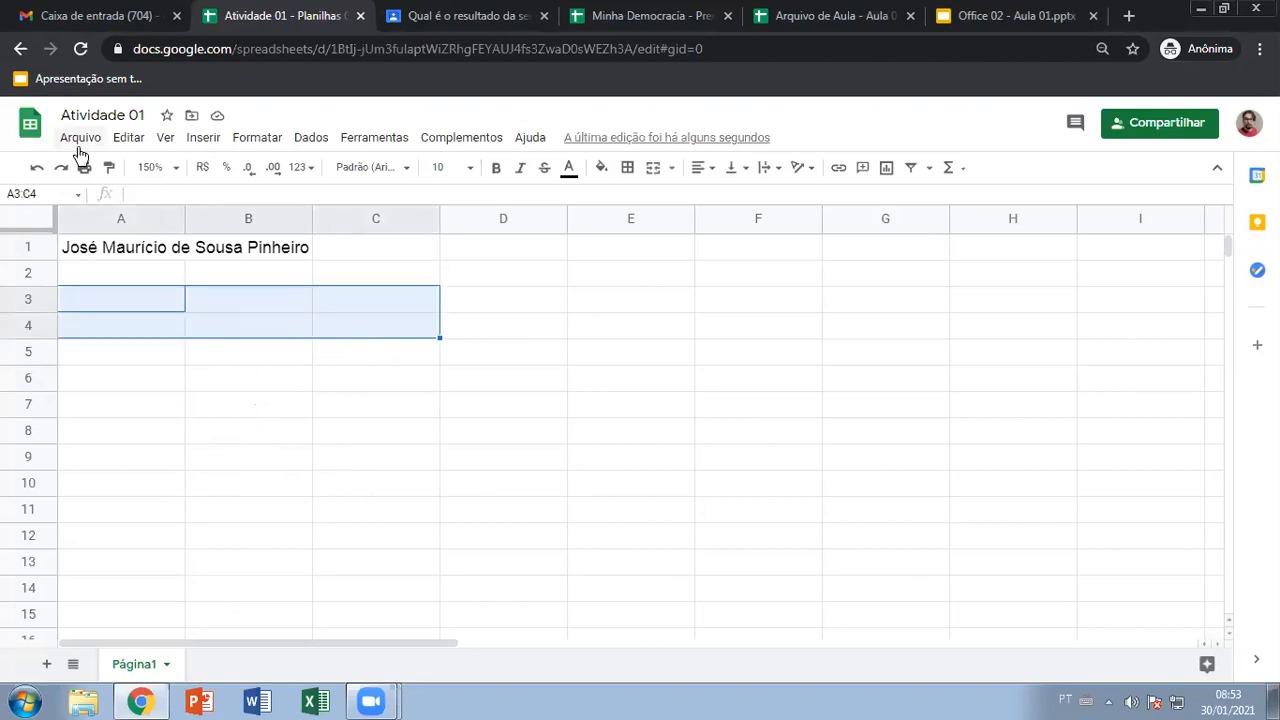
Add a second sheet and rename Página1 to 'Atividade 01'
left_click(47, 666)
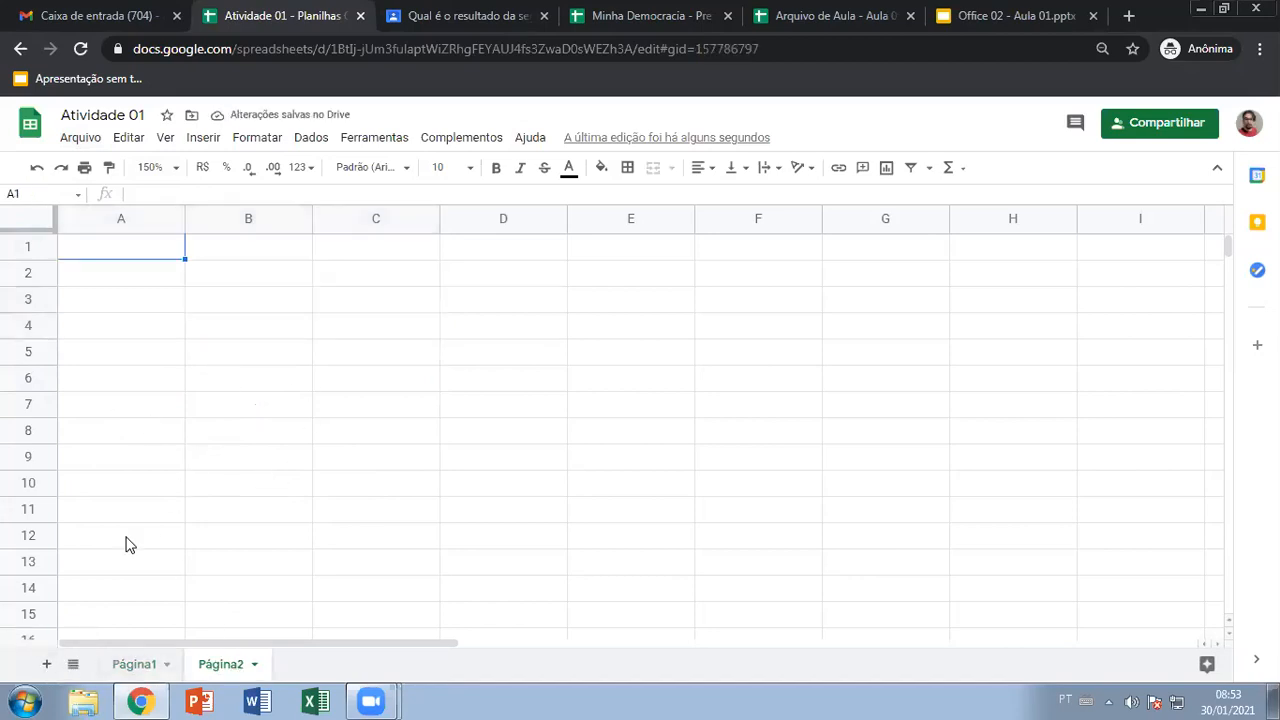
left_click(137, 666)
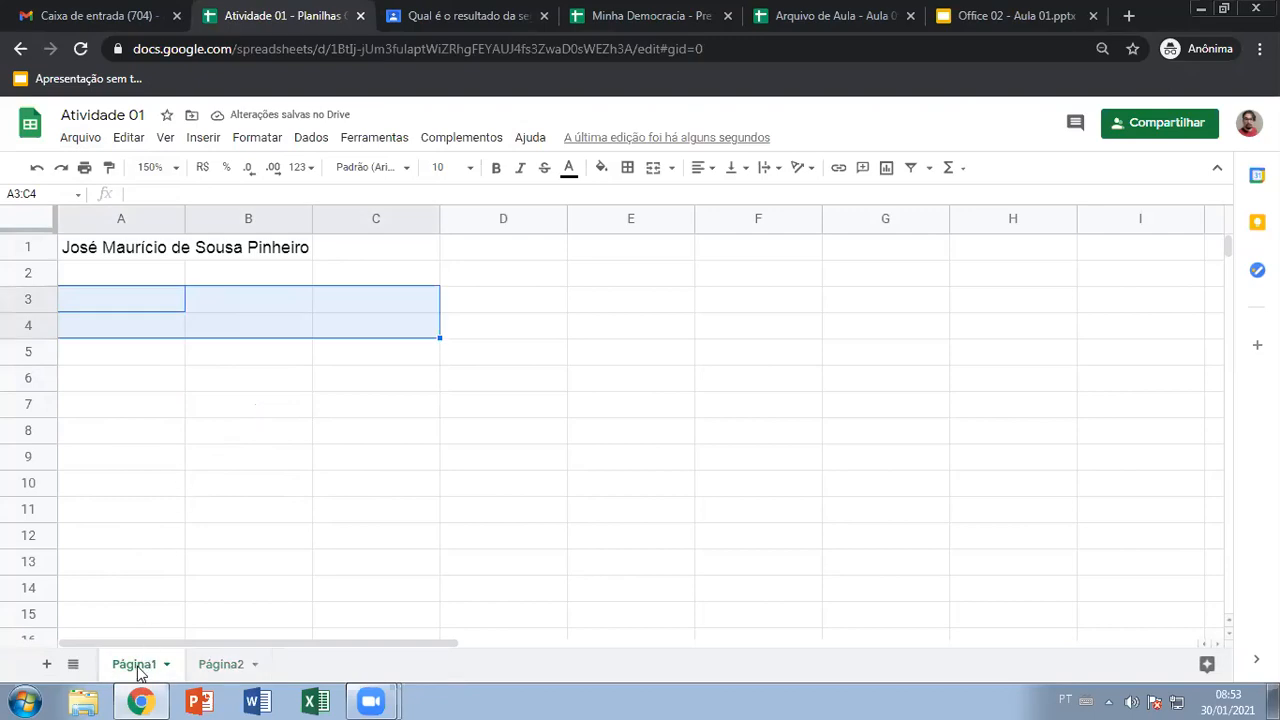
right_click(139, 667)
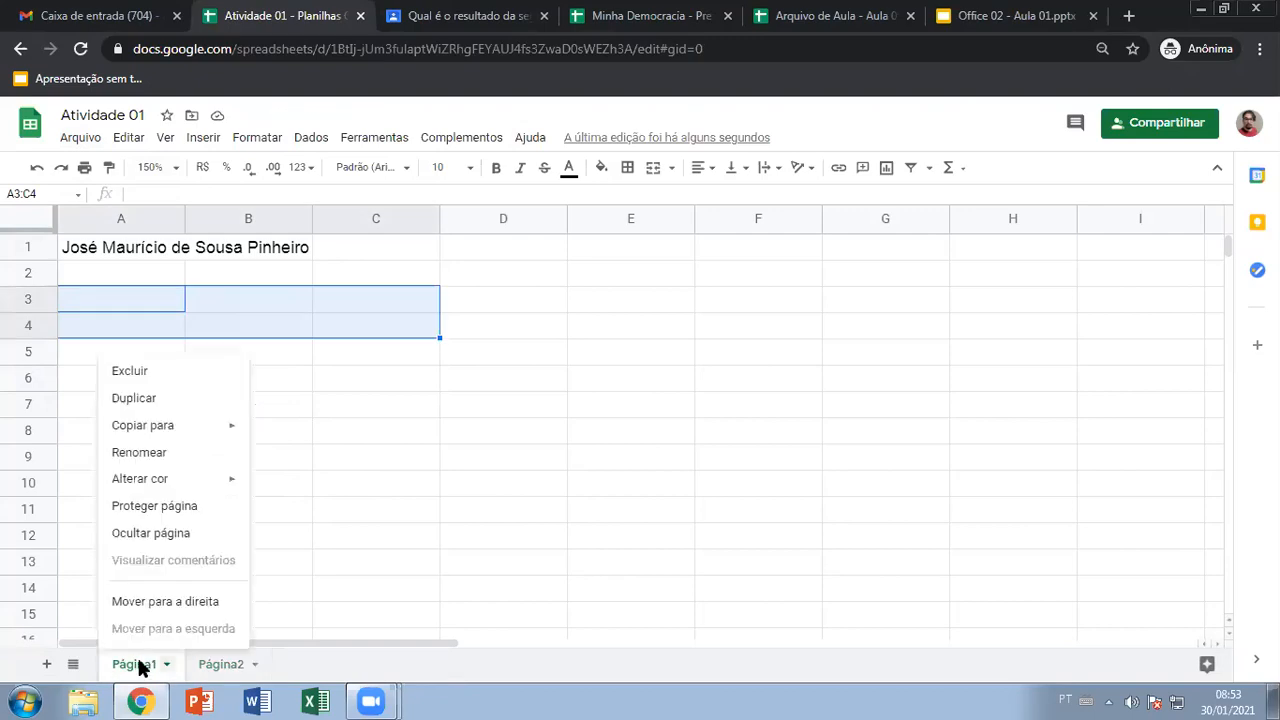
left_click(155, 455)
type("Atividade 01")
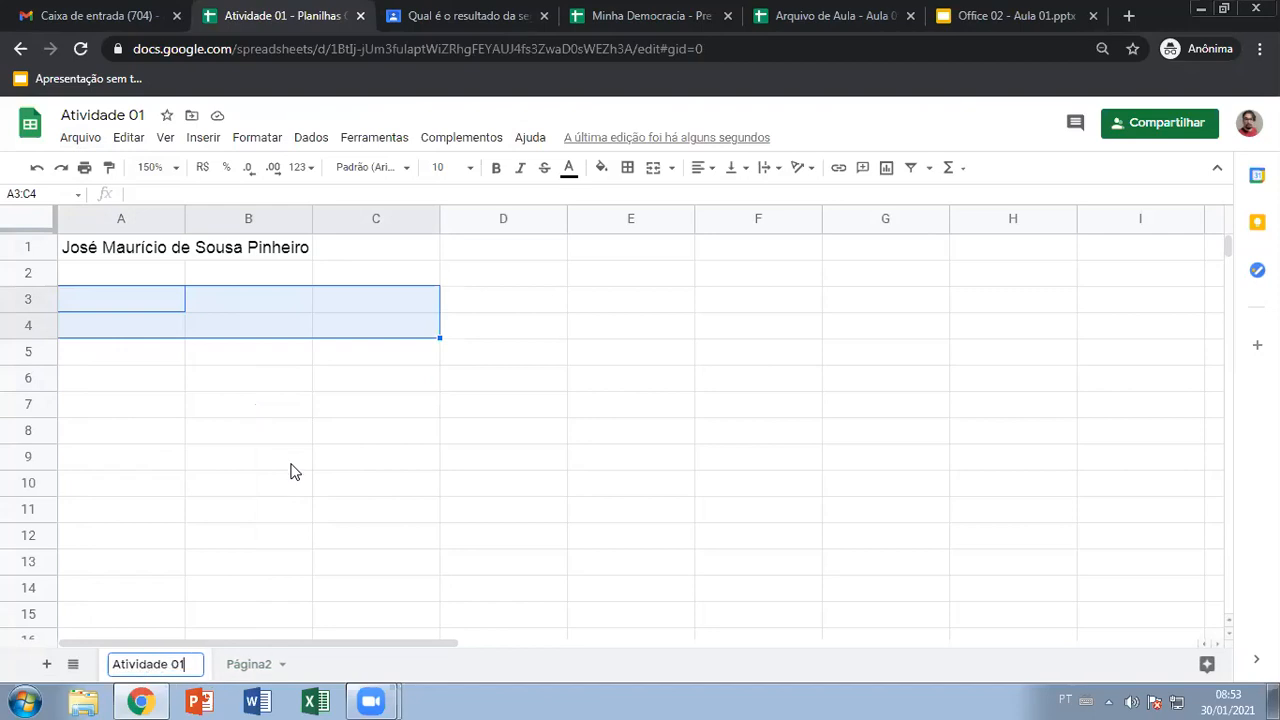
Rename Página2 to 'Atividade 02' and select its cell A1
right_click(266, 666)
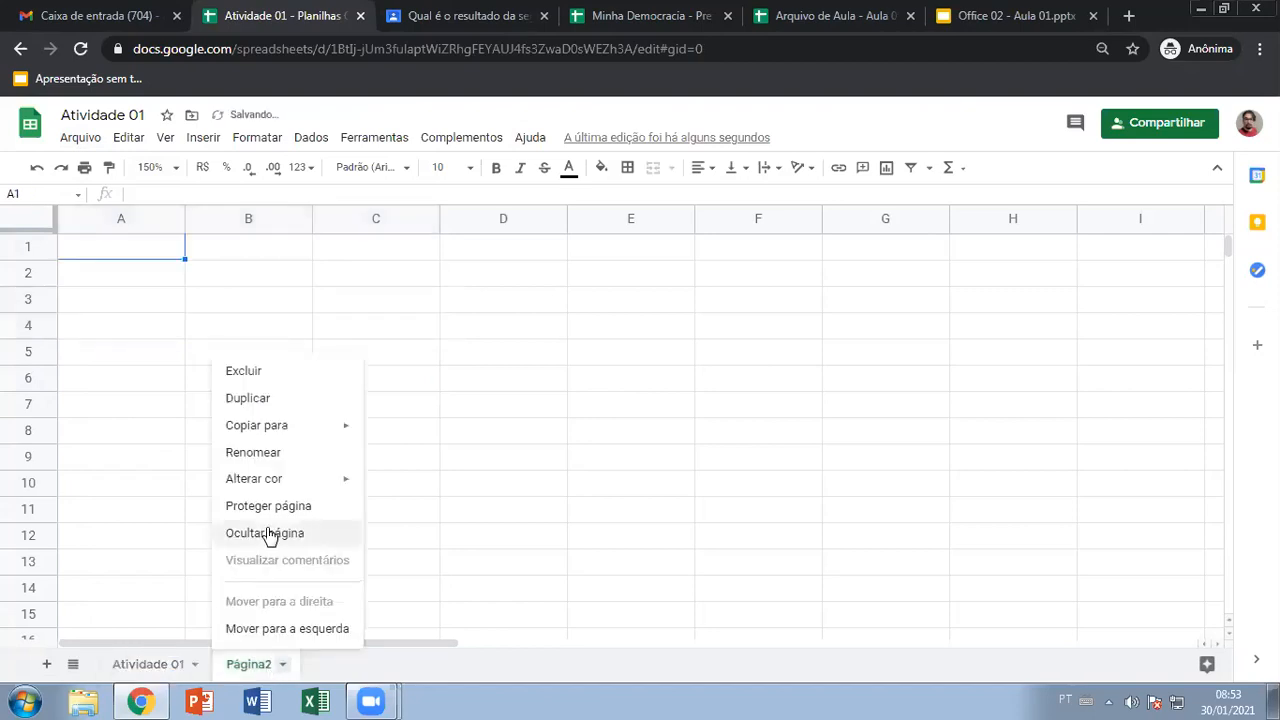
left_click(278, 455)
type("Atividade 02")
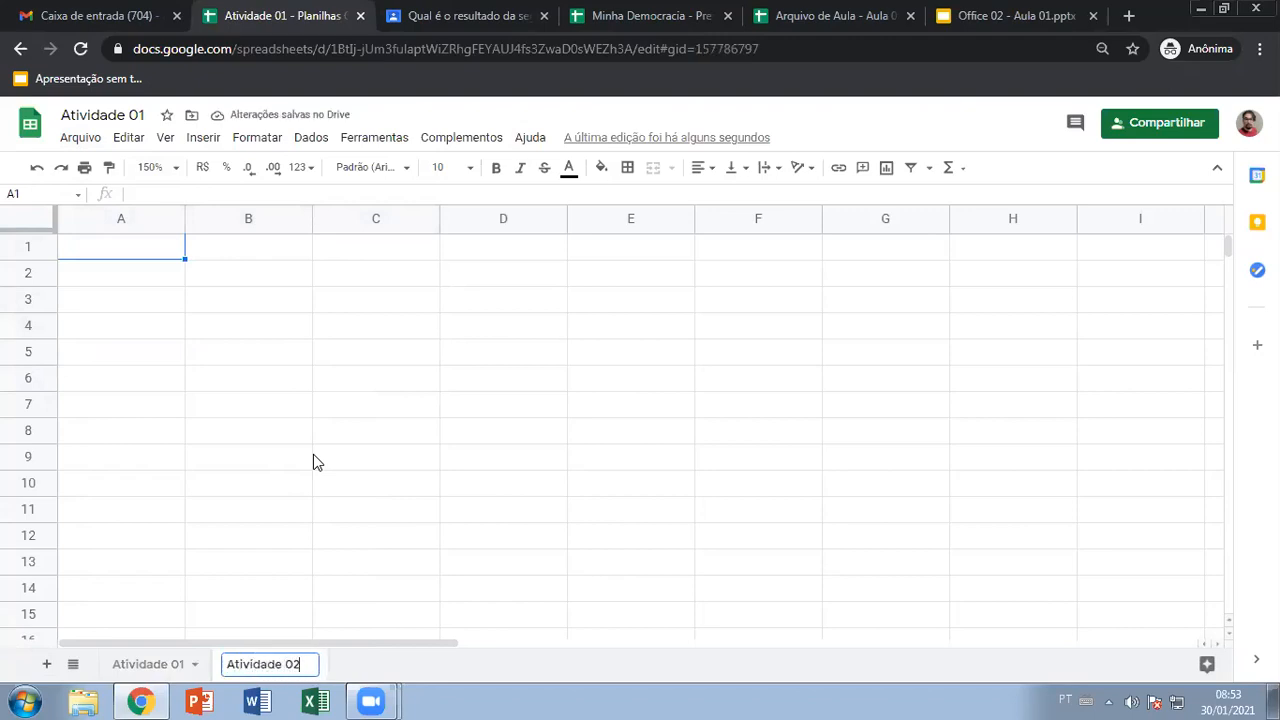
left_click(313, 462)
left_click(152, 664)
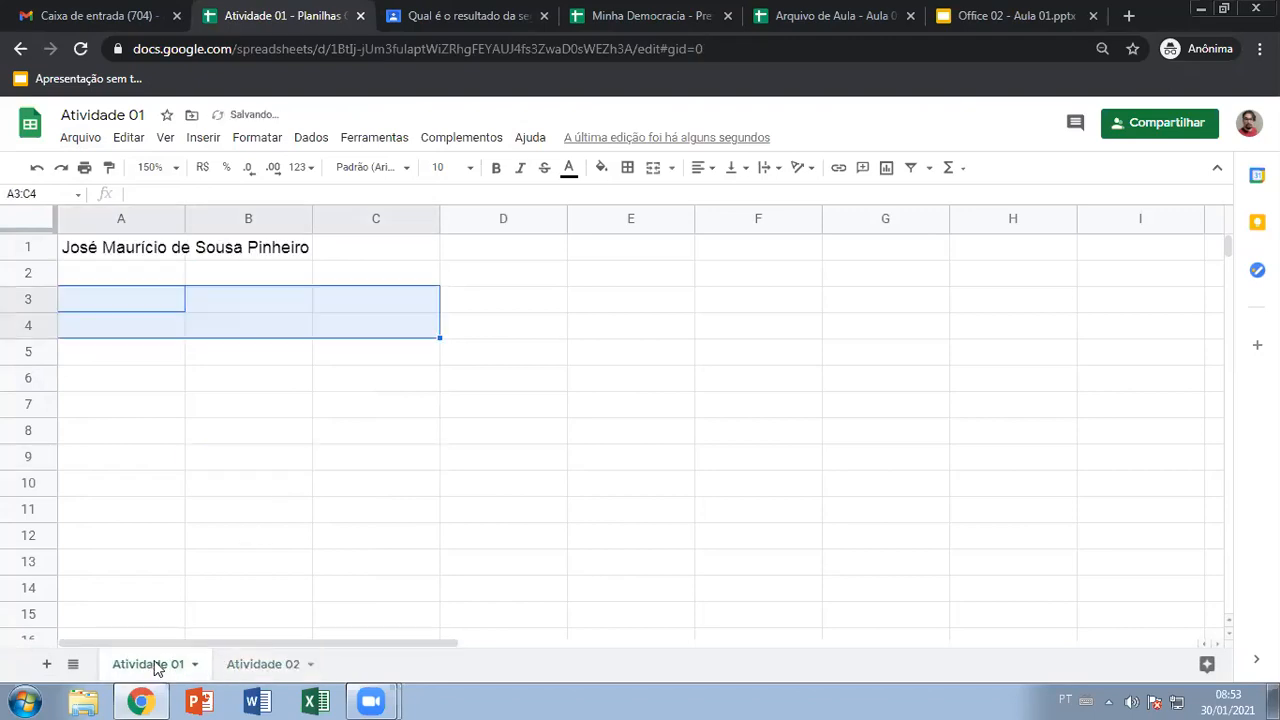
left_click(263, 664)
left_click(126, 251)
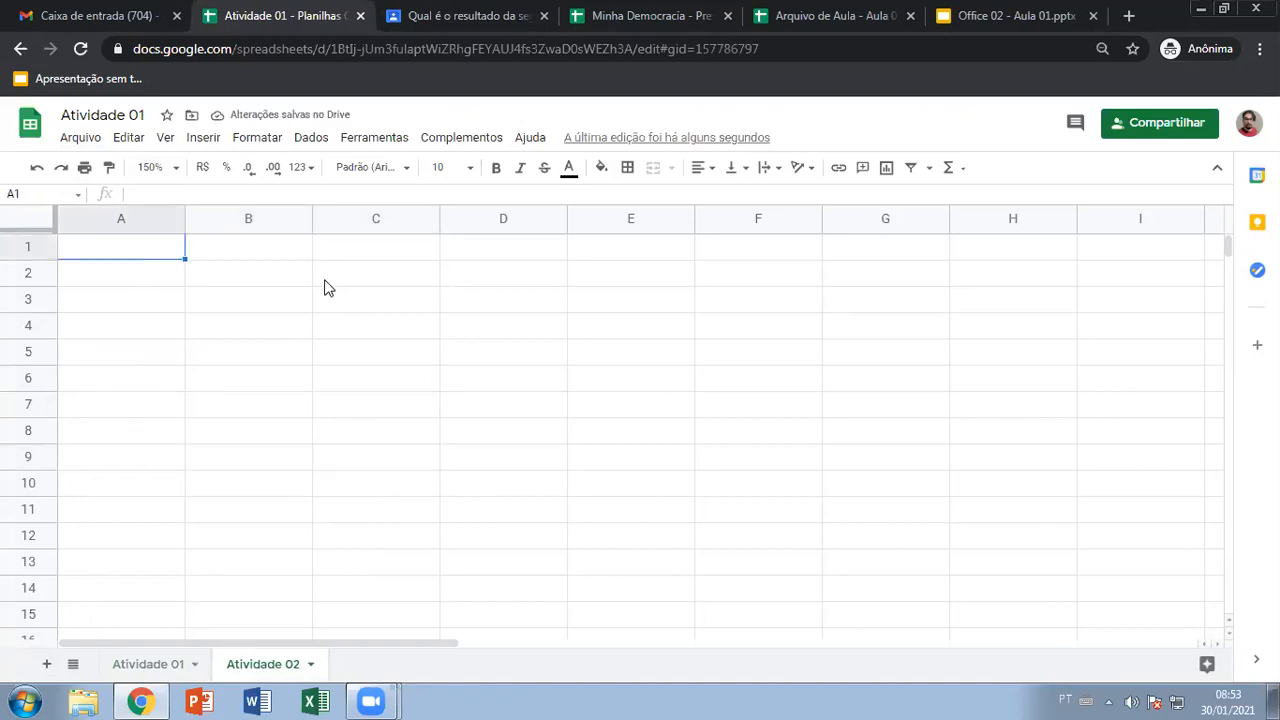
Type 'Coloque o nome de vocês no zoom, não apelidos…' into A1 of Atividade 02
type("Coloque o nome de v")
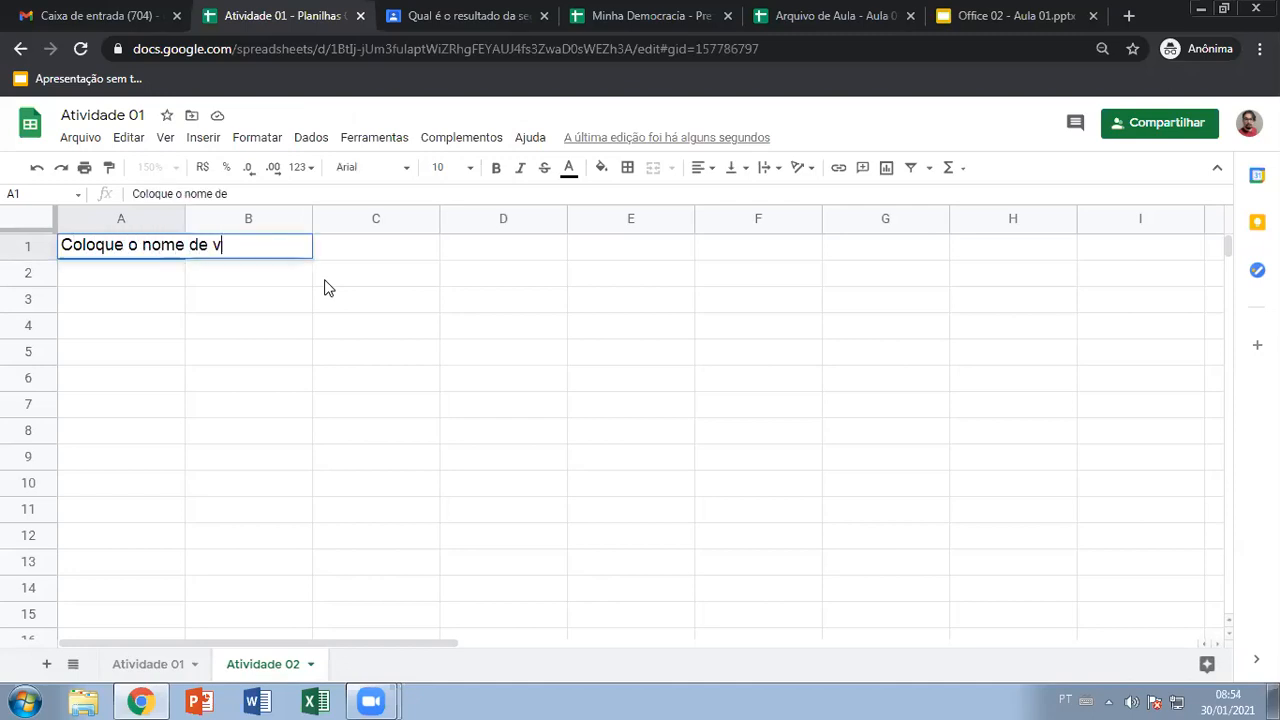
type("ocês no zoom")
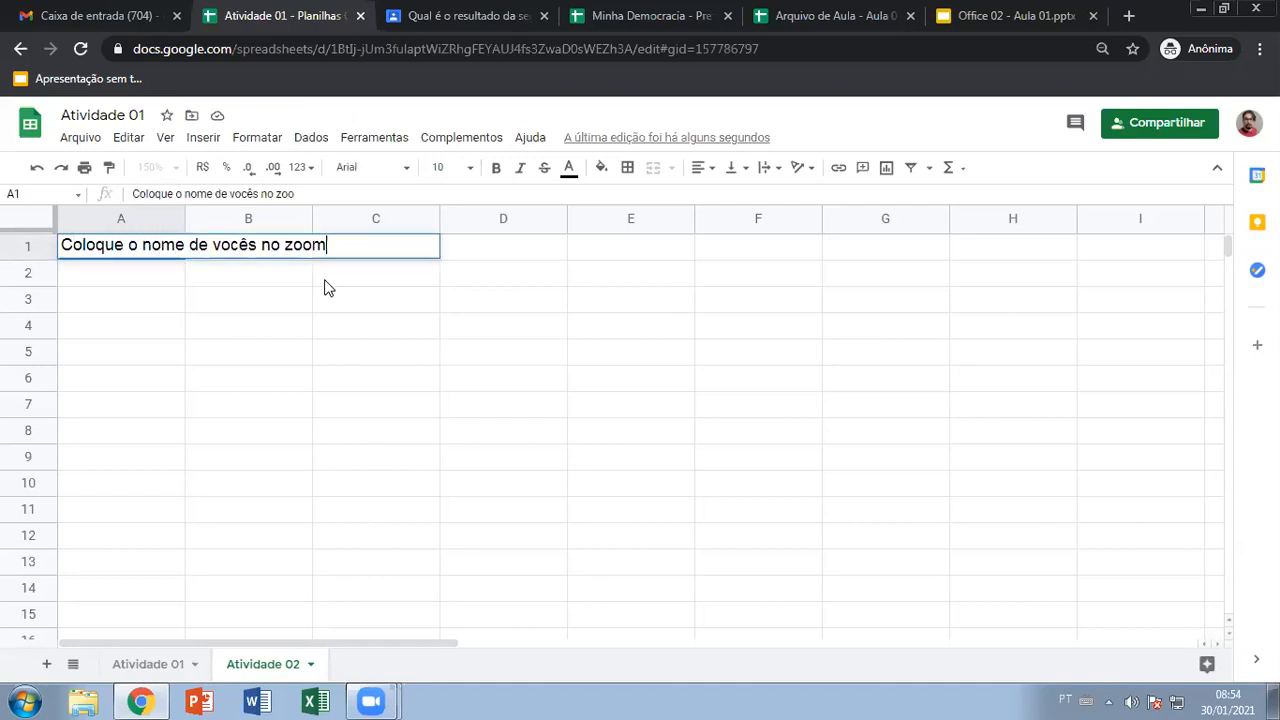
type(", não apelido")
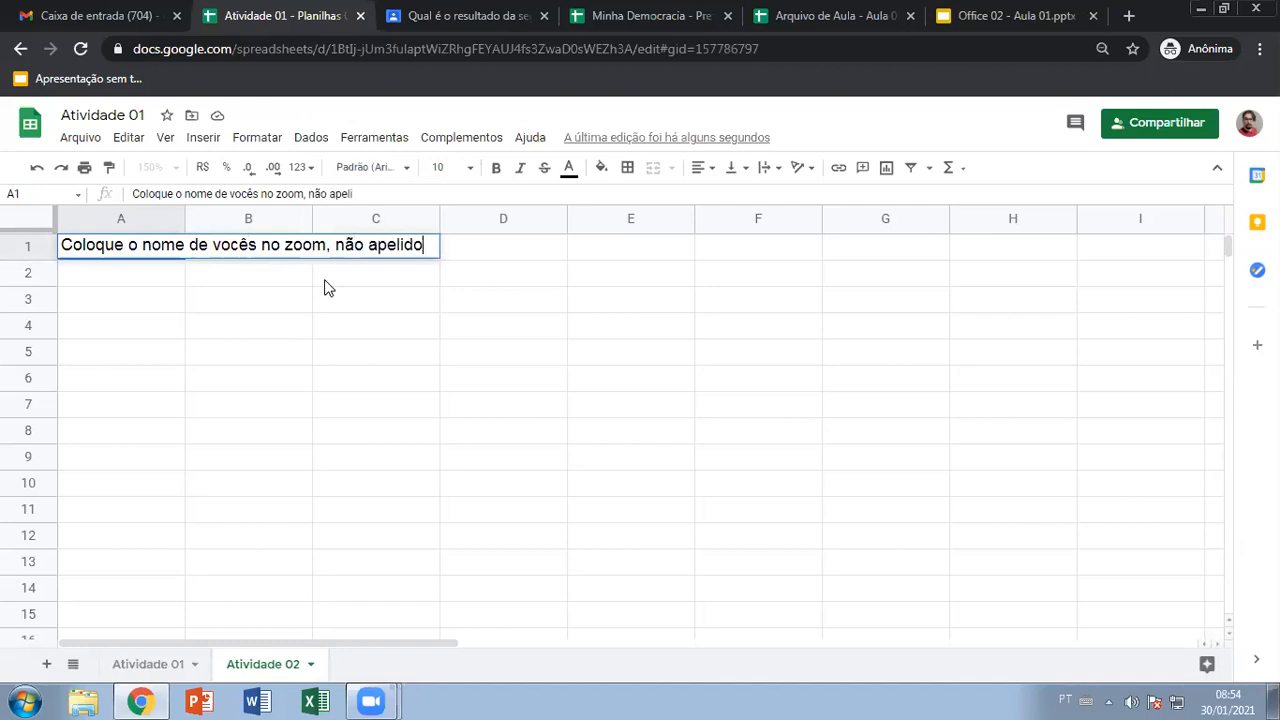
type("s, não m")
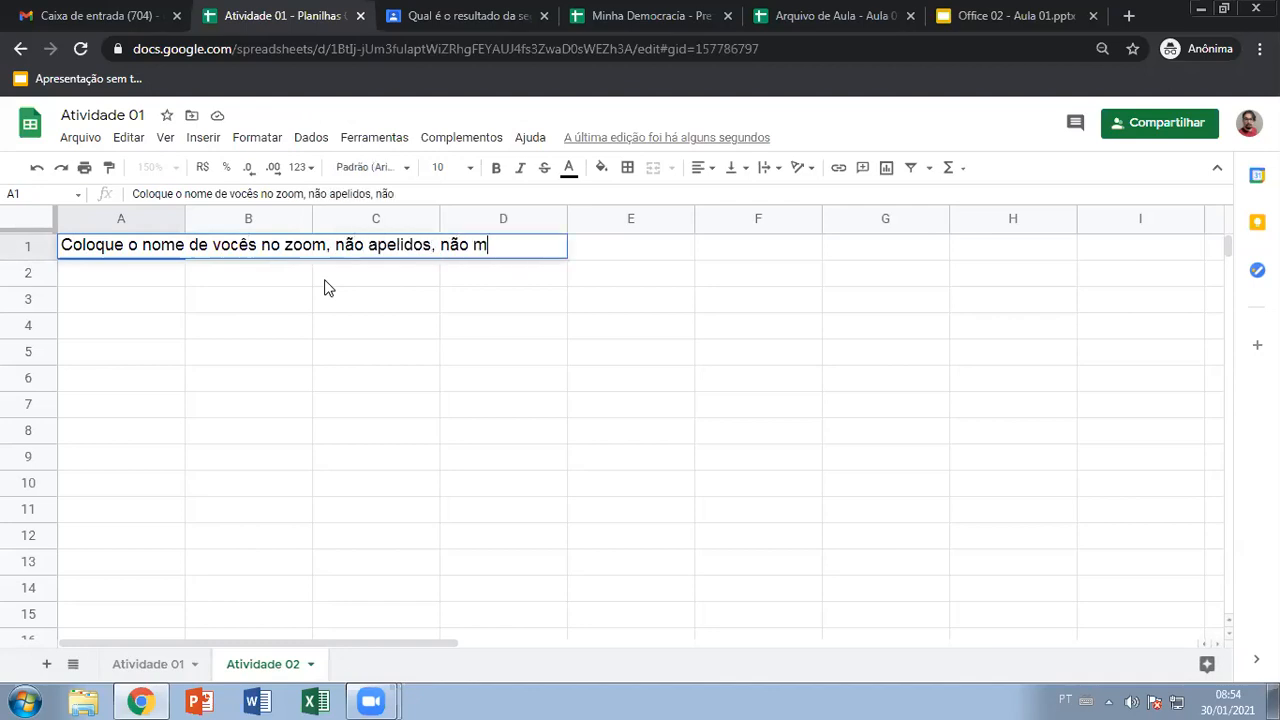
type("e deem dor de cab")
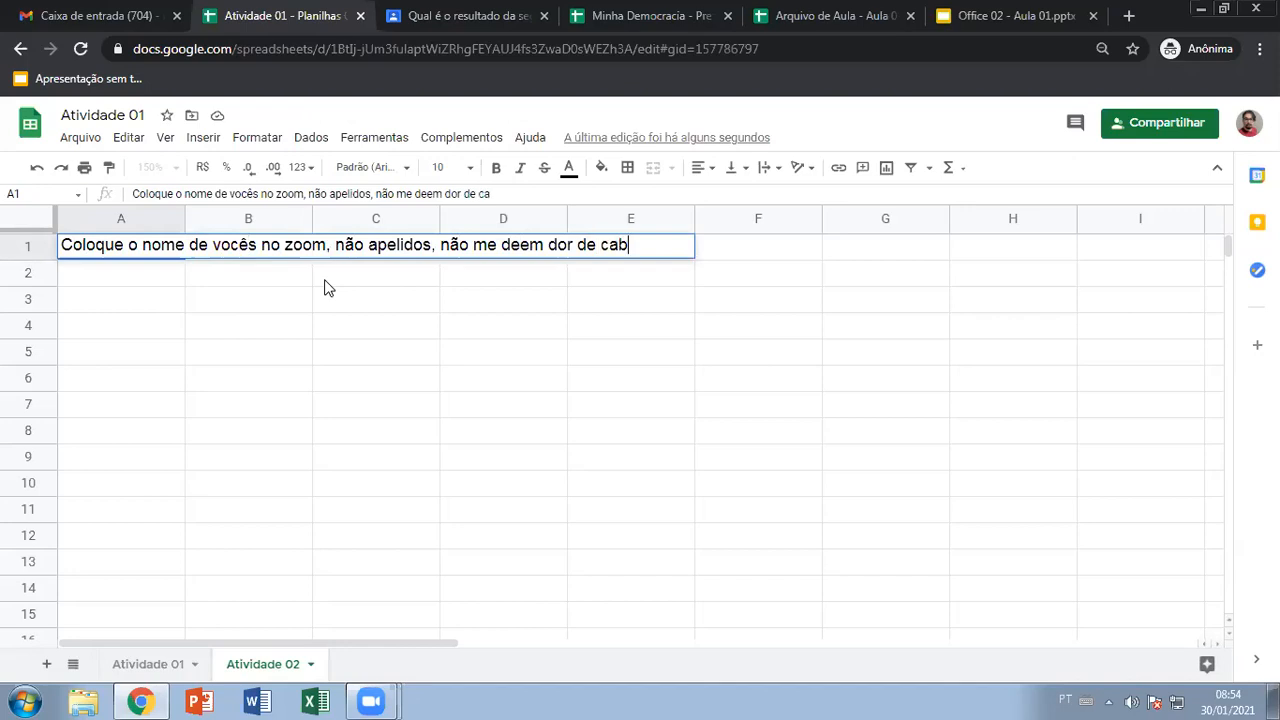
type("eça seus pão")
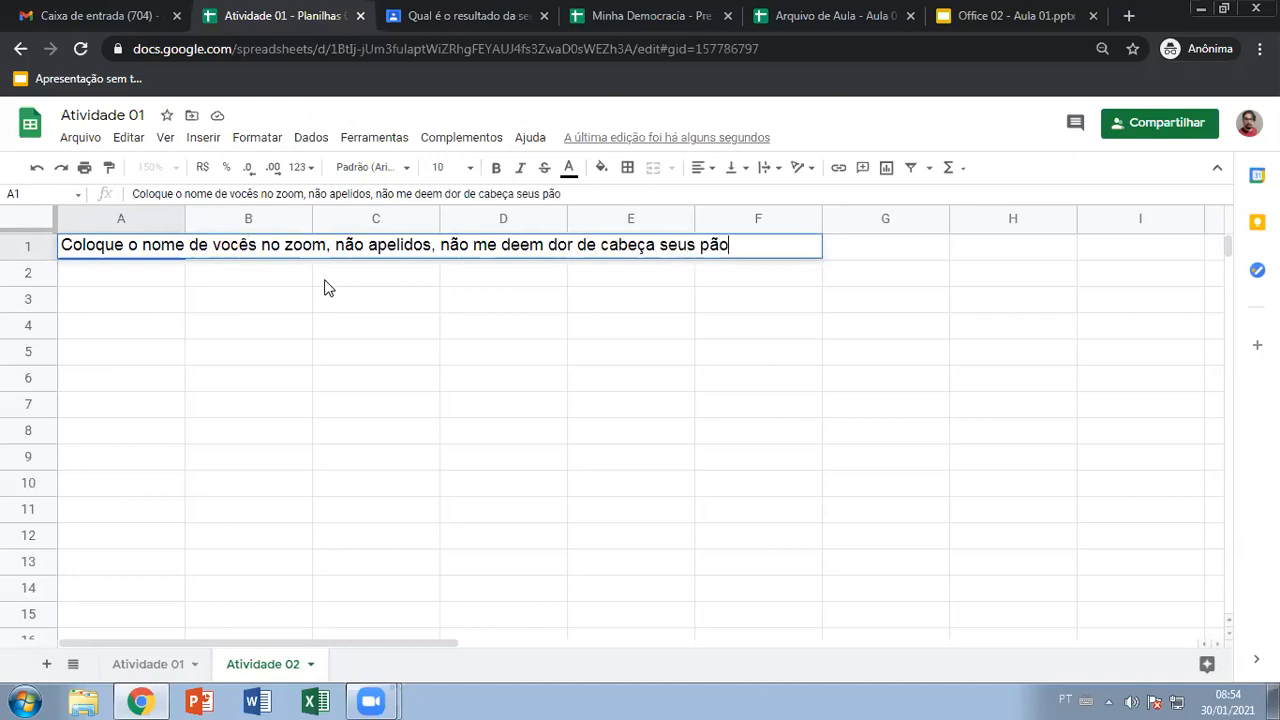
left_click(328, 288)
Switch back and forth between the sheet tabs, ending on Atividade 01
left_click(146, 664)
left_click(229, 665)
left_click(151, 668)
left_click(236, 667)
left_click(155, 671)
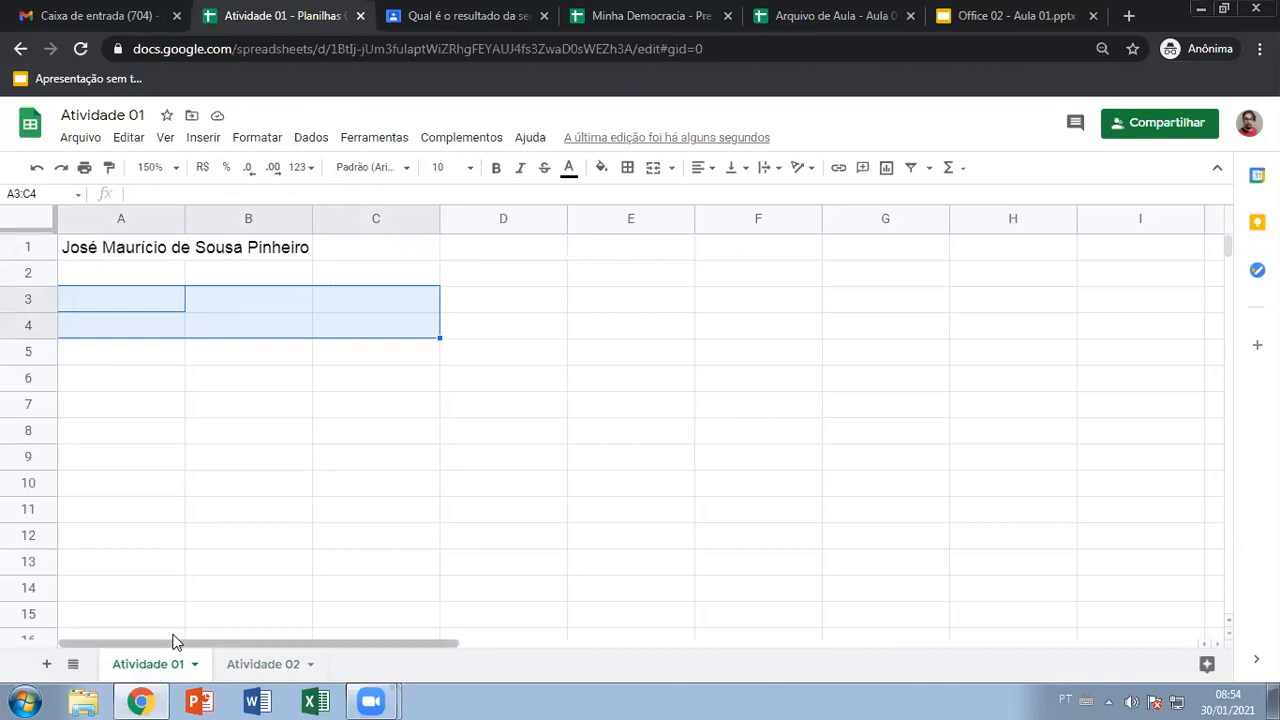
Delete the Atividade 02 sheet, confirming the warning
left_click(245, 378)
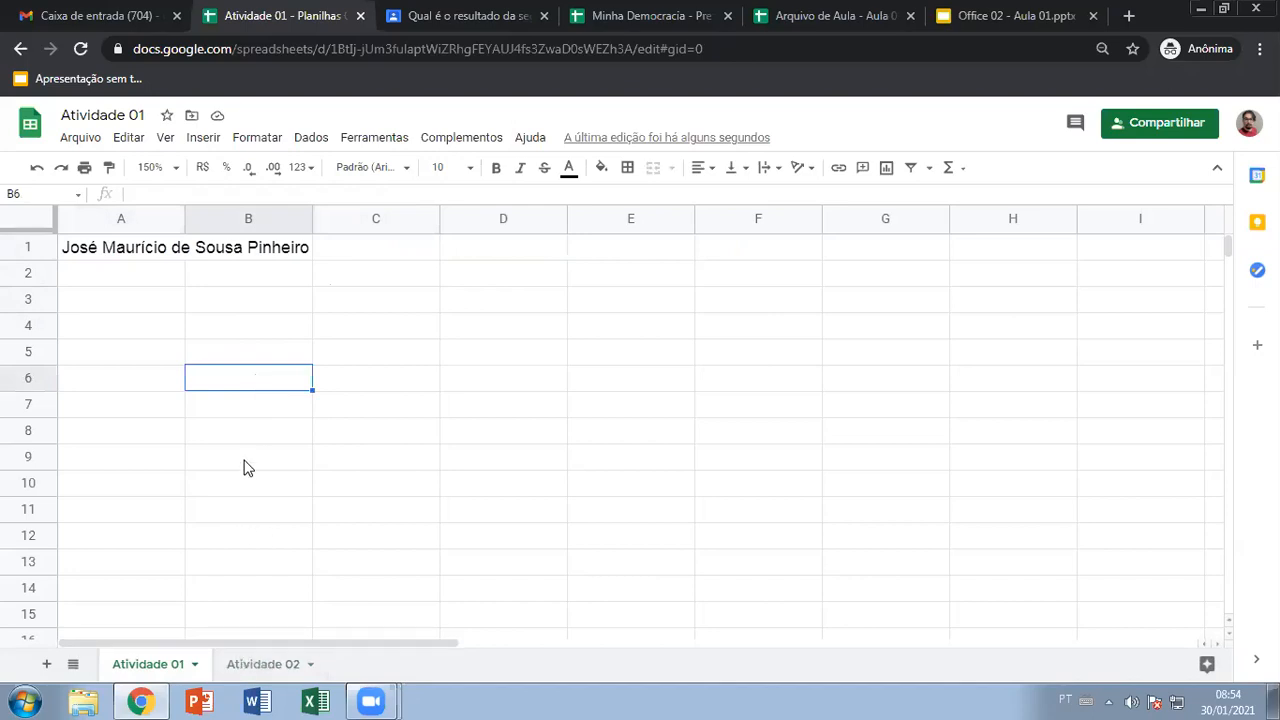
right_click(262, 665)
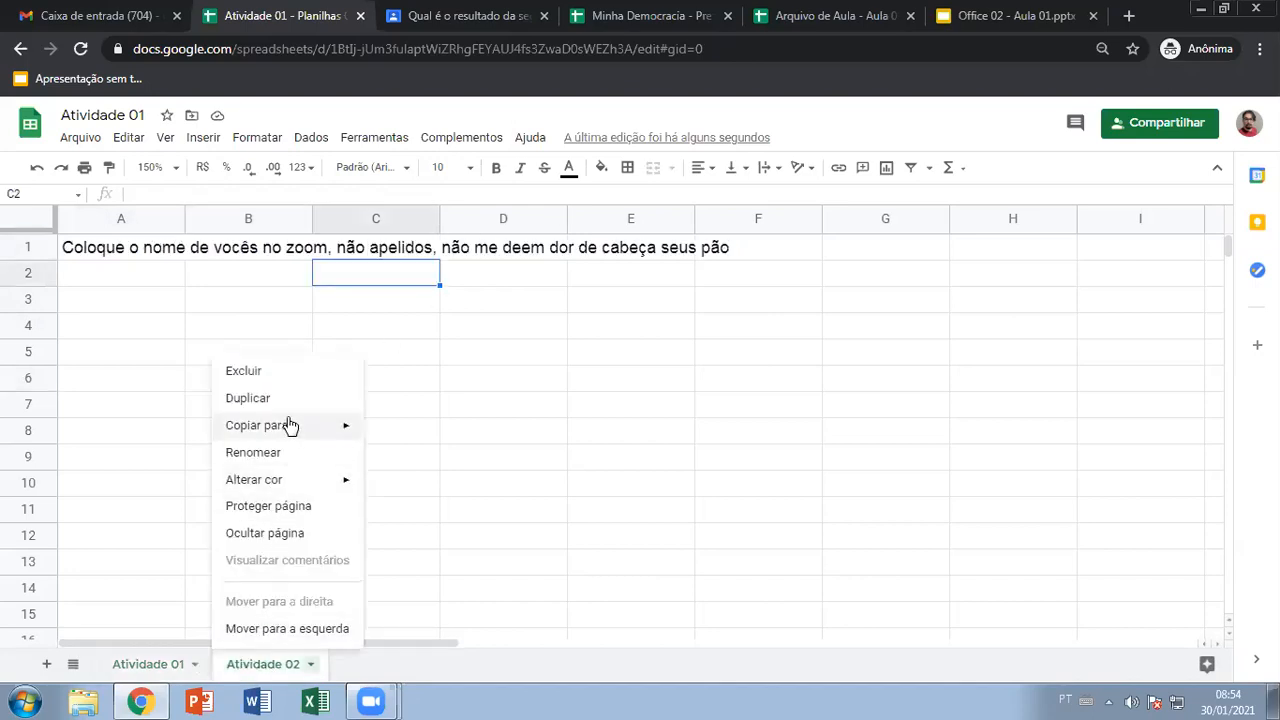
left_click(266, 375)
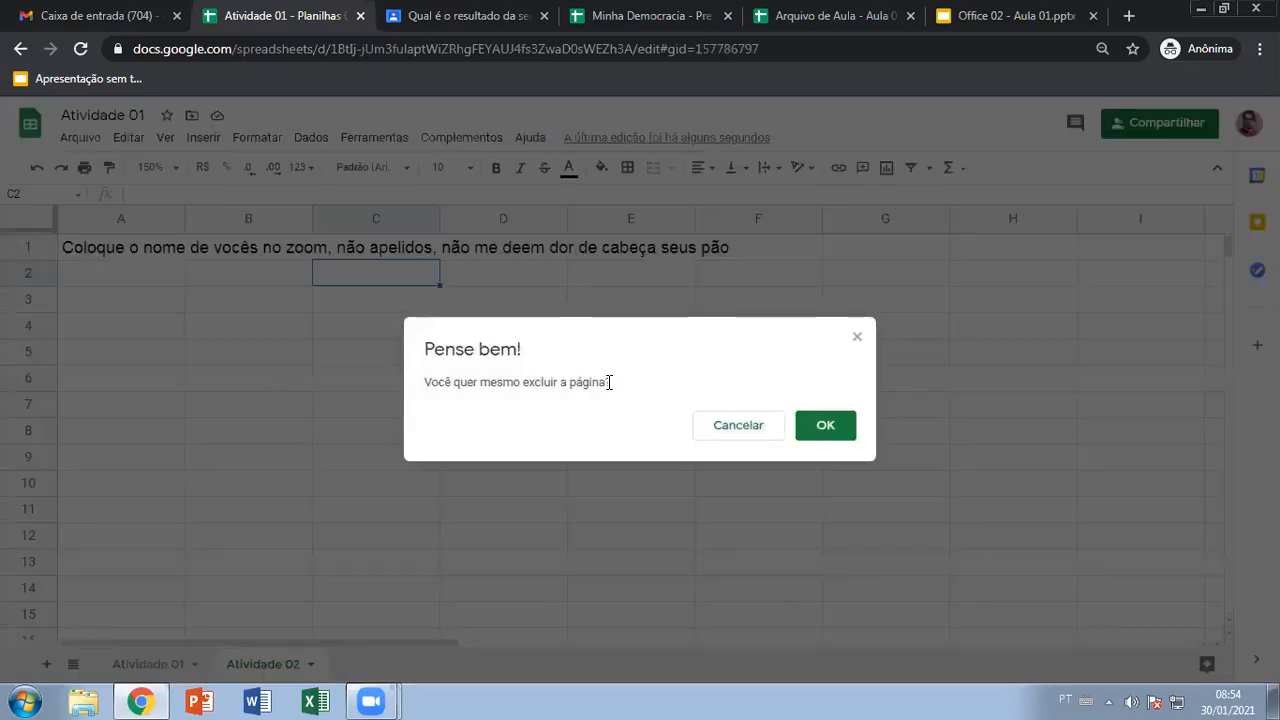
left_click_drag(424, 382, 614, 391)
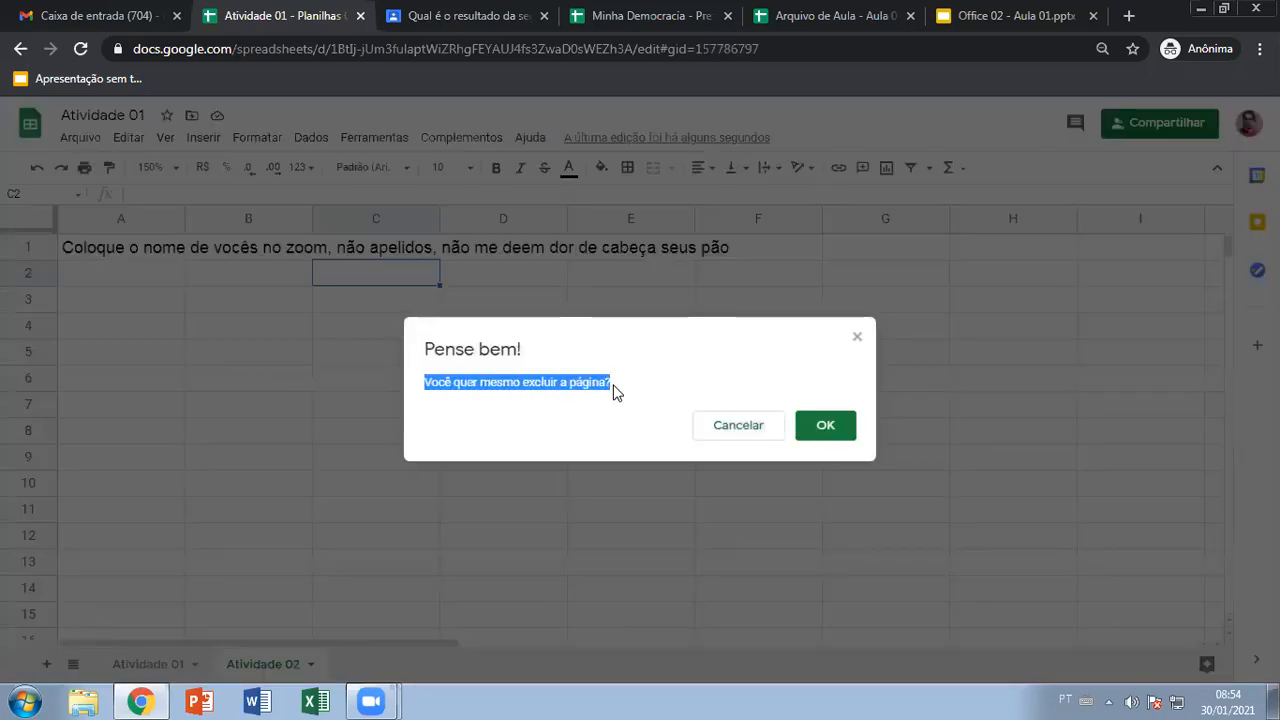
left_click(832, 428)
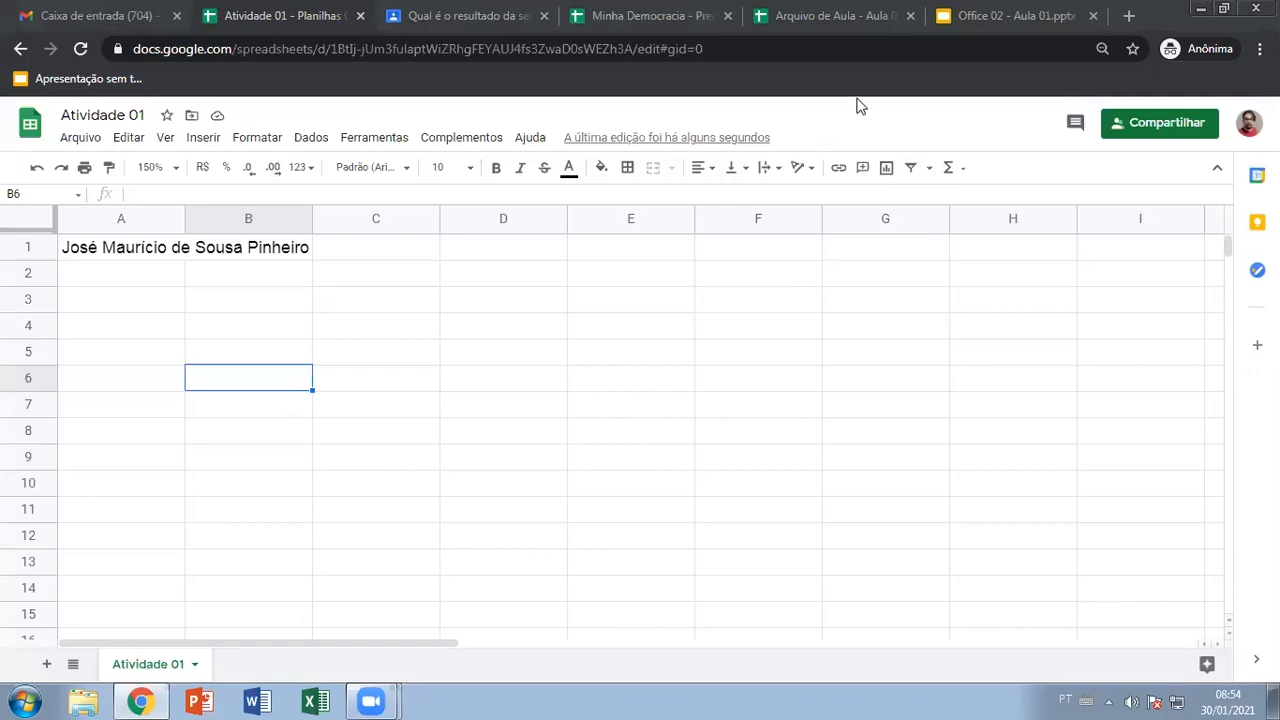
Show slide 3, 'A janela do Google Planilhas', of the Office 02 - Aula 01 presentation
left_click(966, 16)
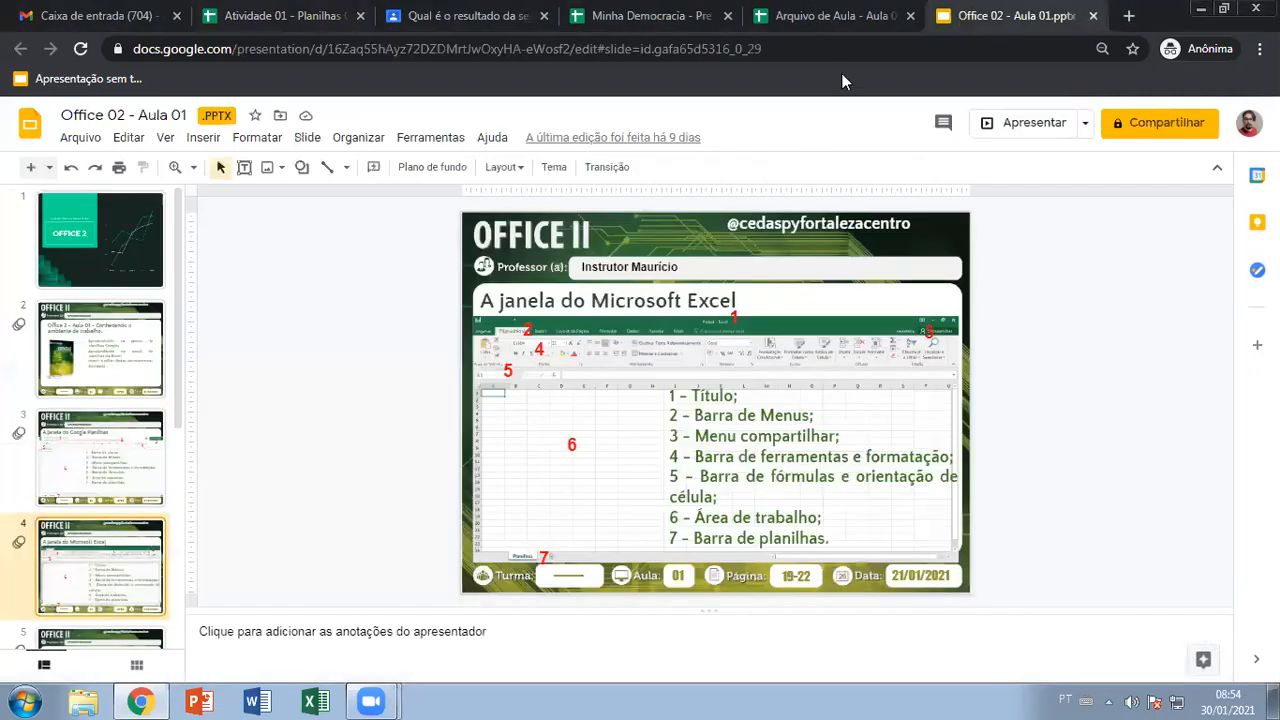
left_click(100, 458)
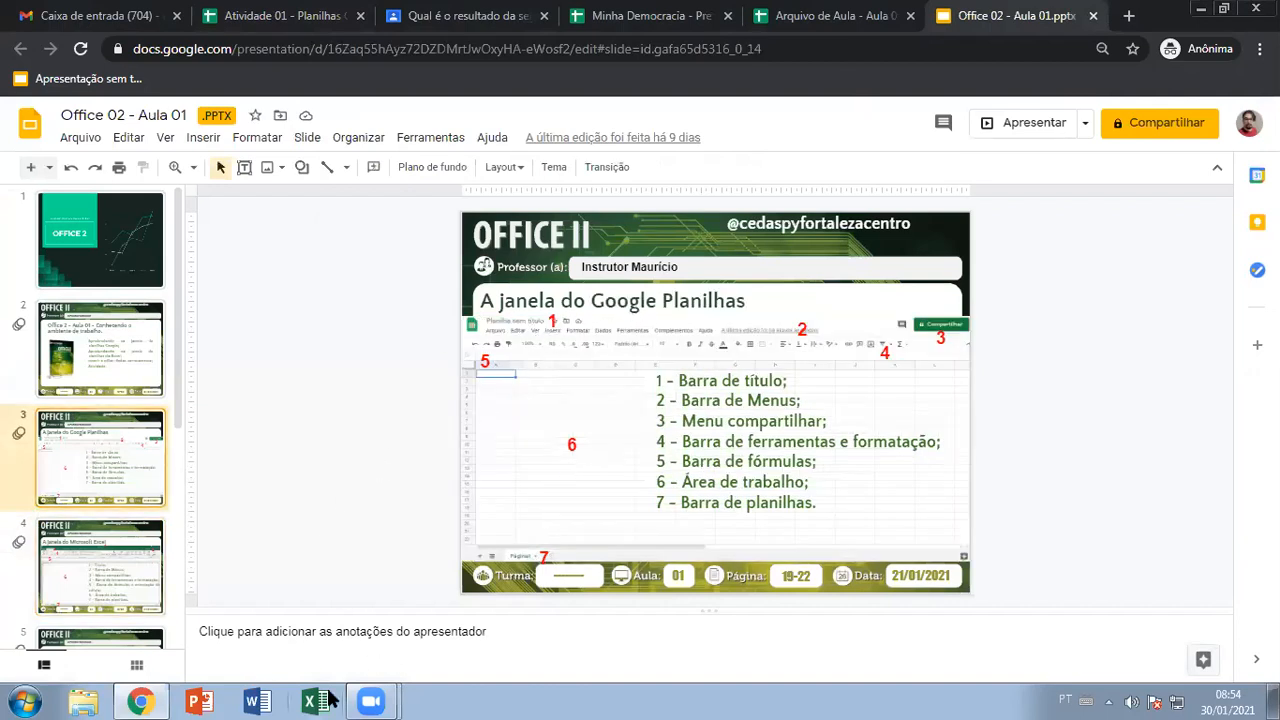
left_click(328, 701)
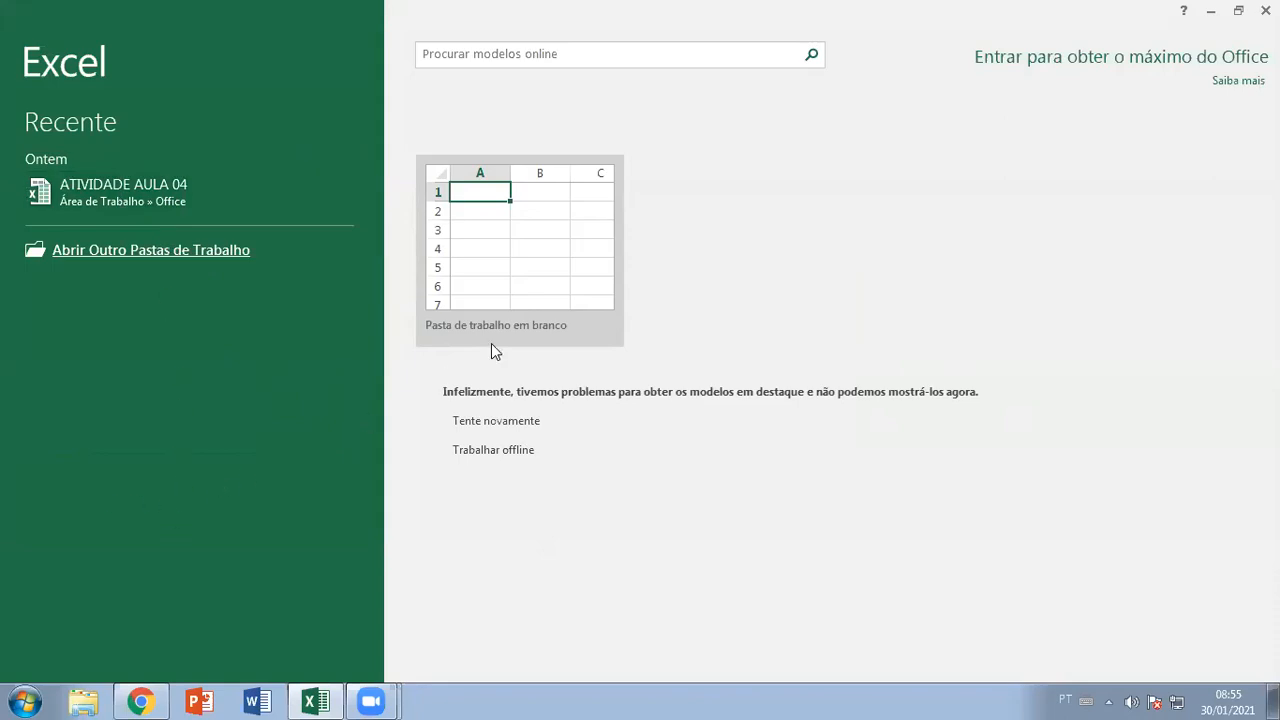
Create a blank Excel workbook and bring up its Salvar como page
left_click(506, 253)
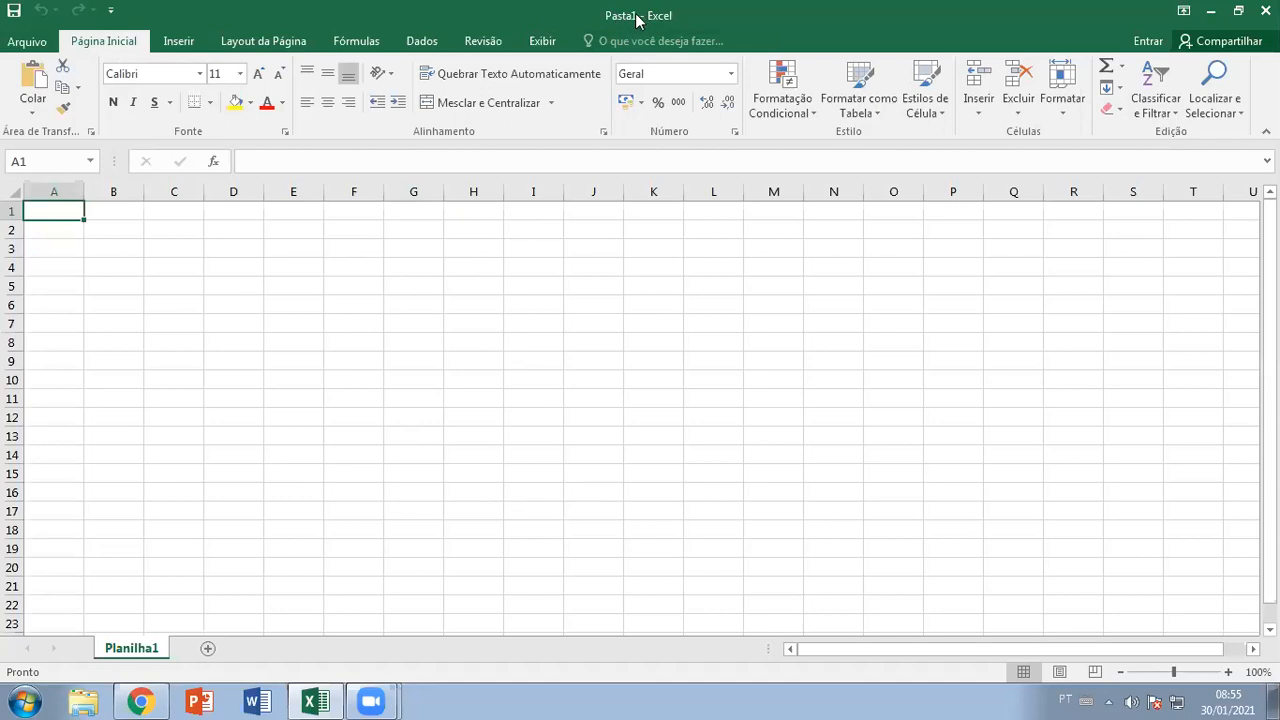
left_click(14, 11)
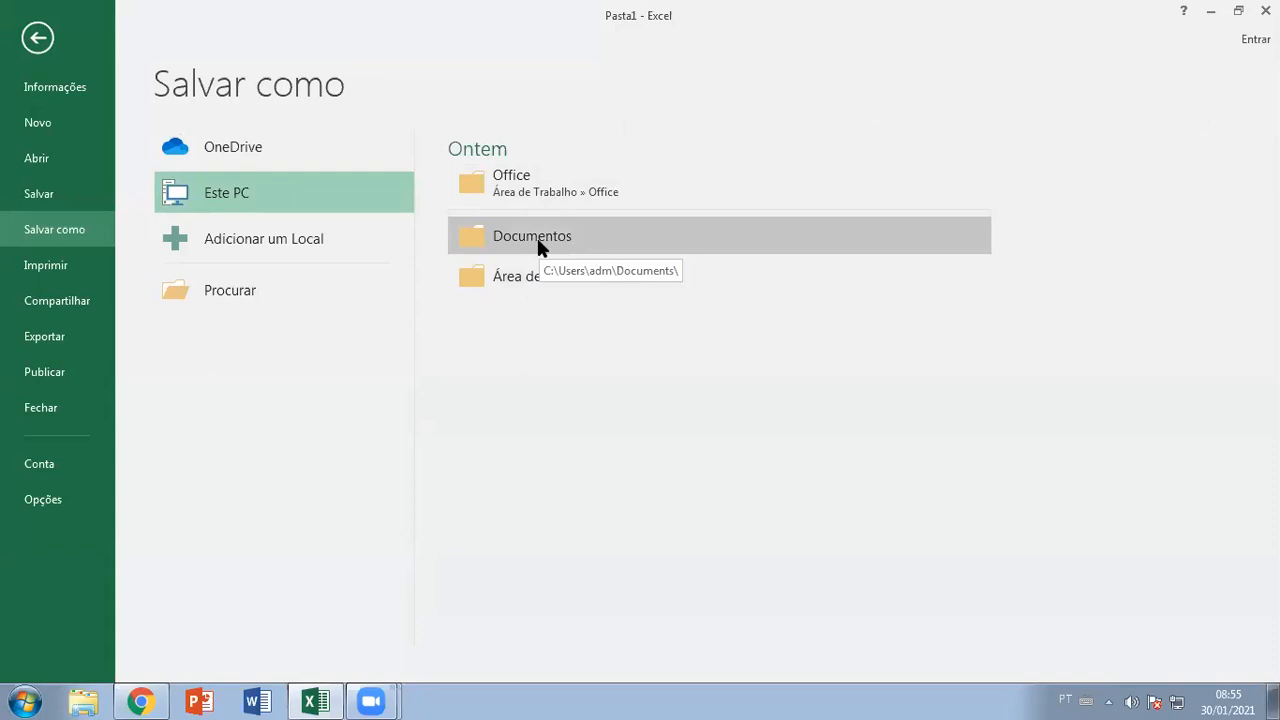
Save the workbook as 'Atividade 01' in the Documentos folder
left_click(545, 255)
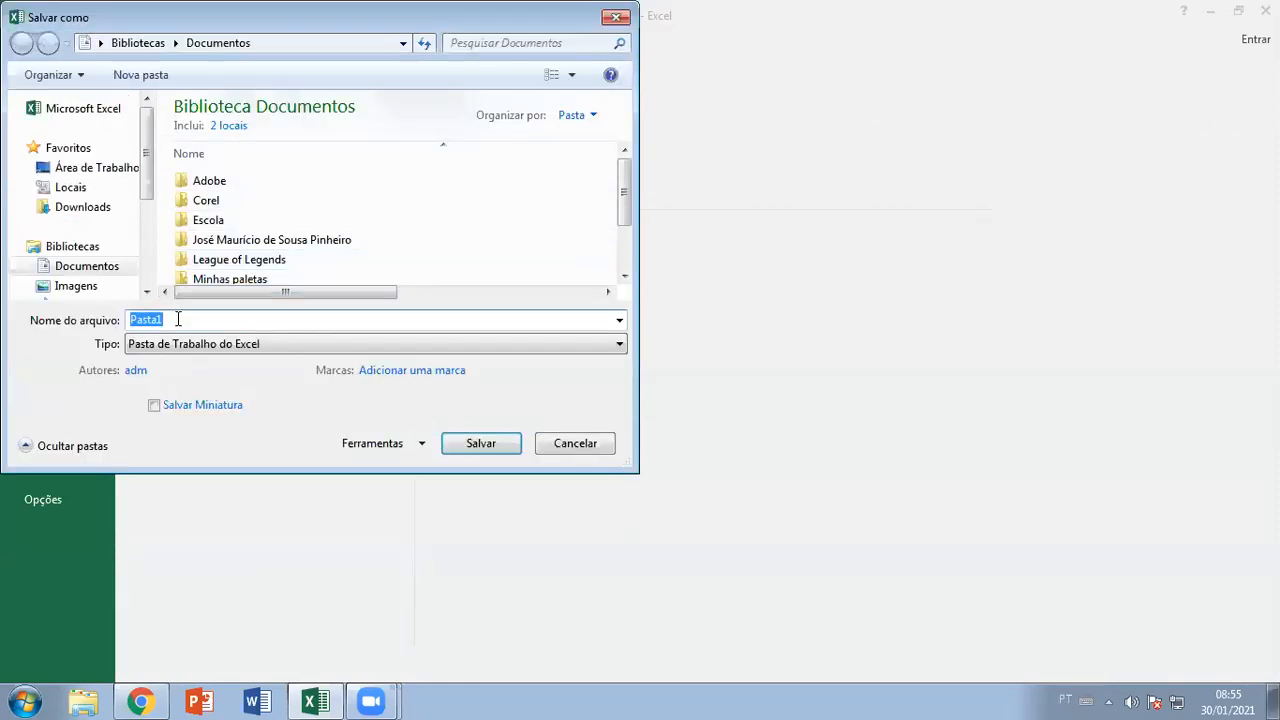
left_click(178, 320)
double_click(178, 320)
type("Atividade 01")
left_click(480, 443)
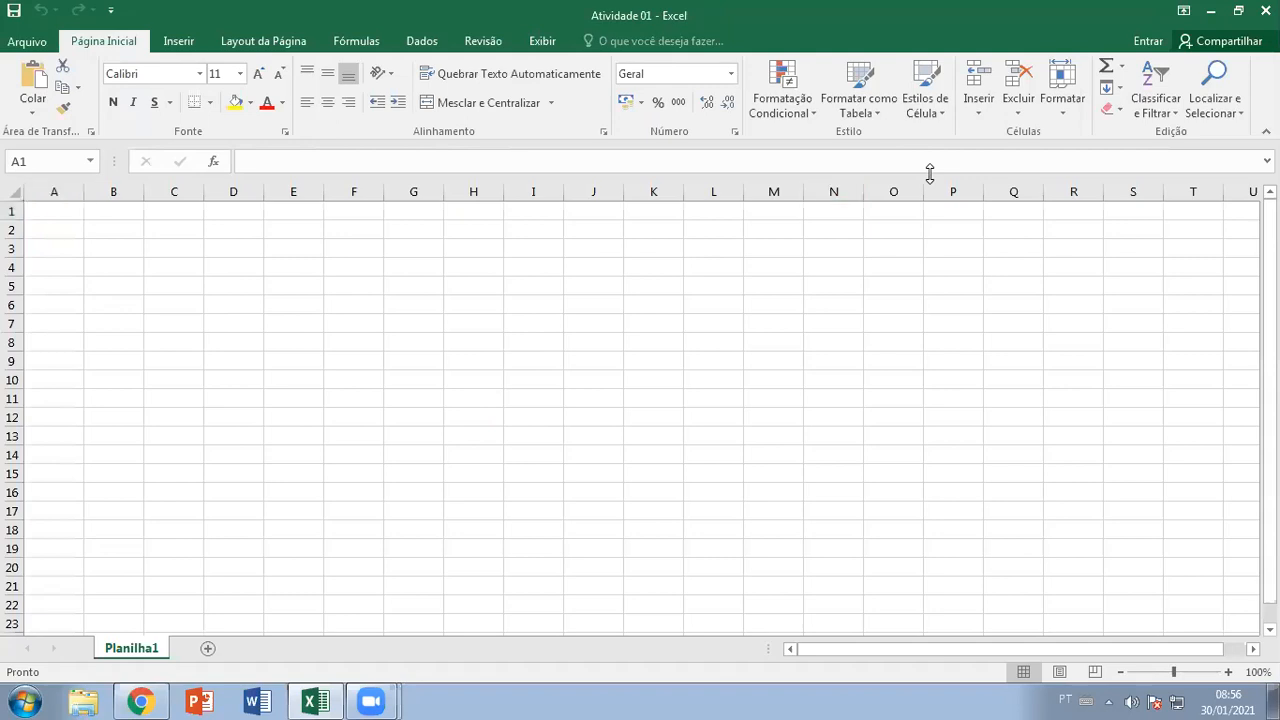
Leave the file information page and return to the blank Planilha1 worksheet
left_click(28, 41)
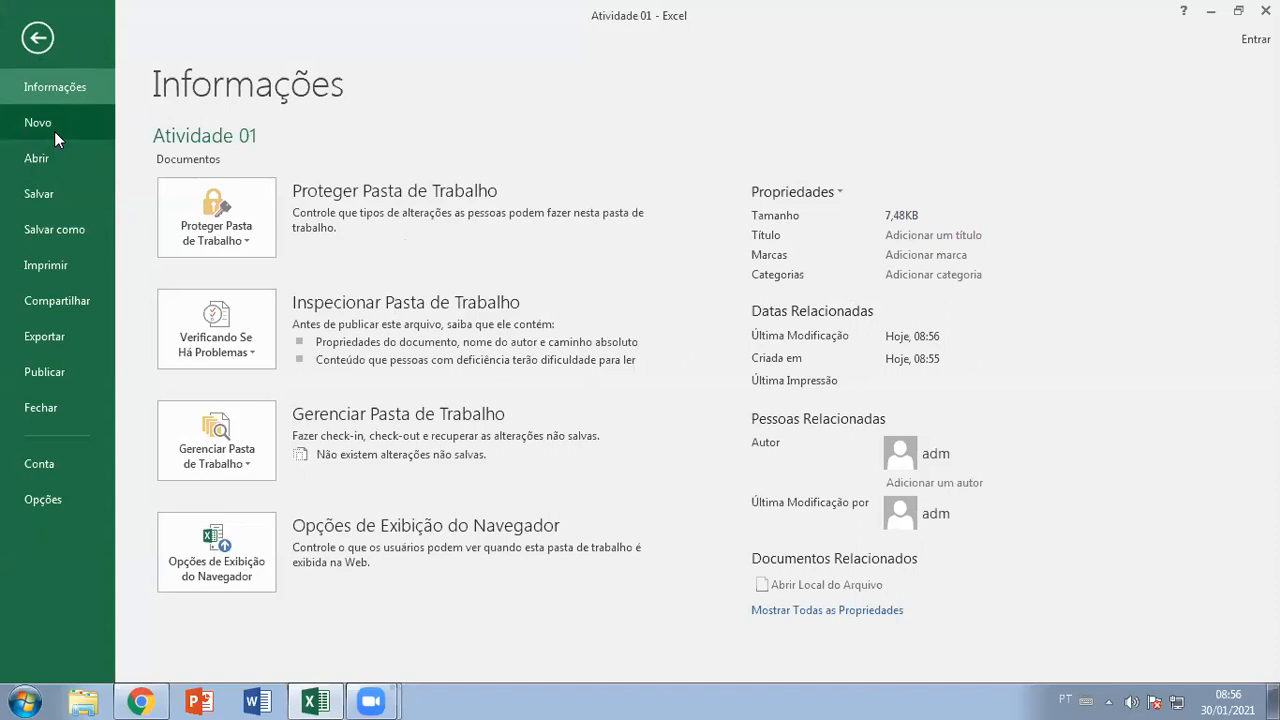
left_click(38, 38)
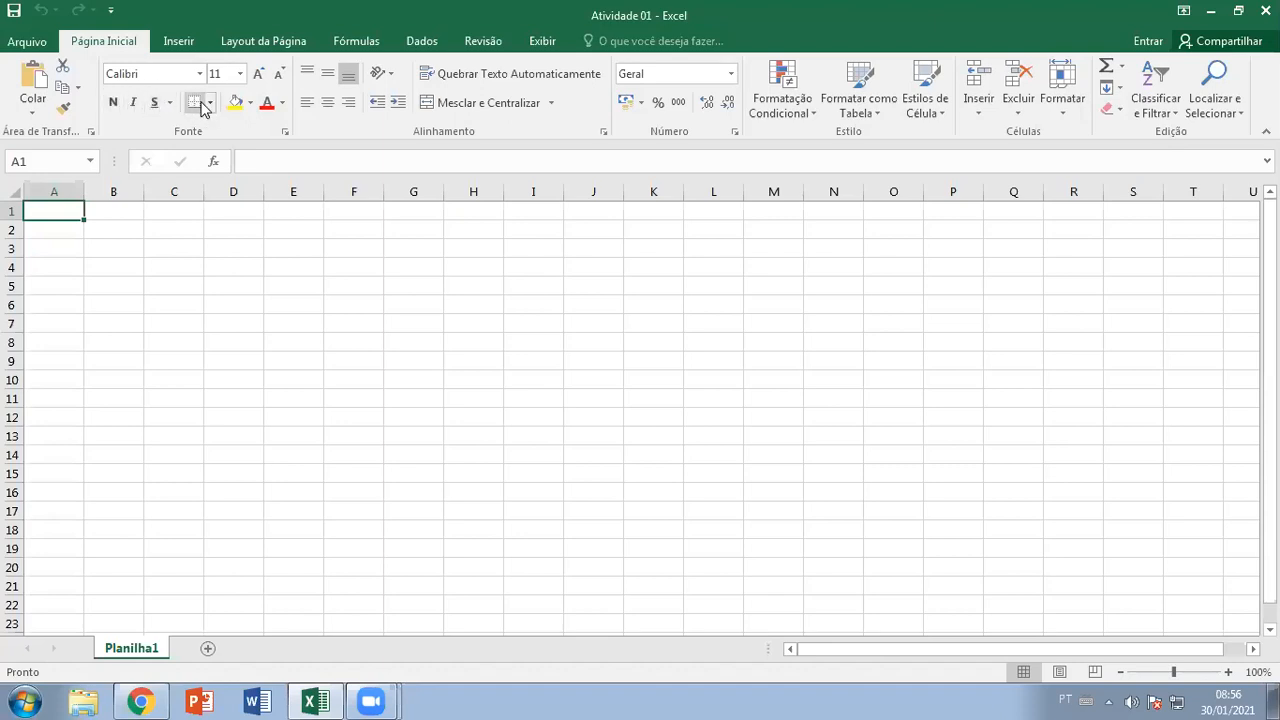
left_click_drag(63, 218, 311, 356)
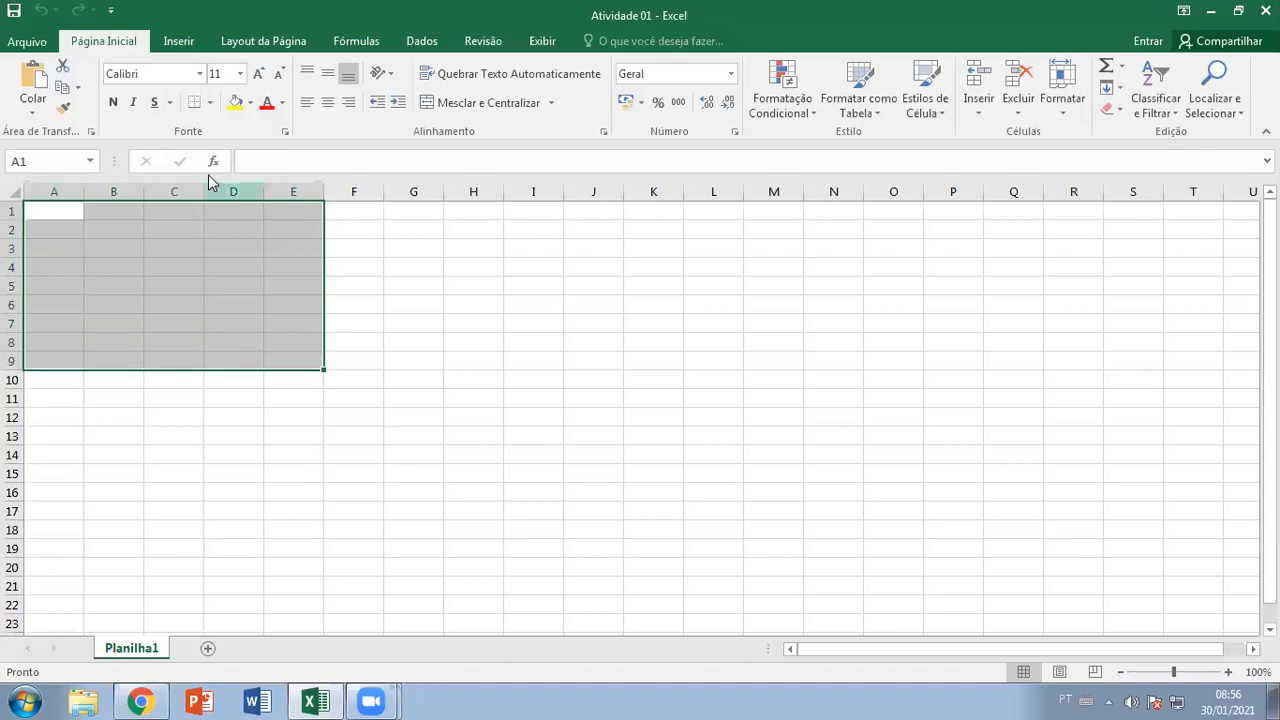
left_click(210, 103)
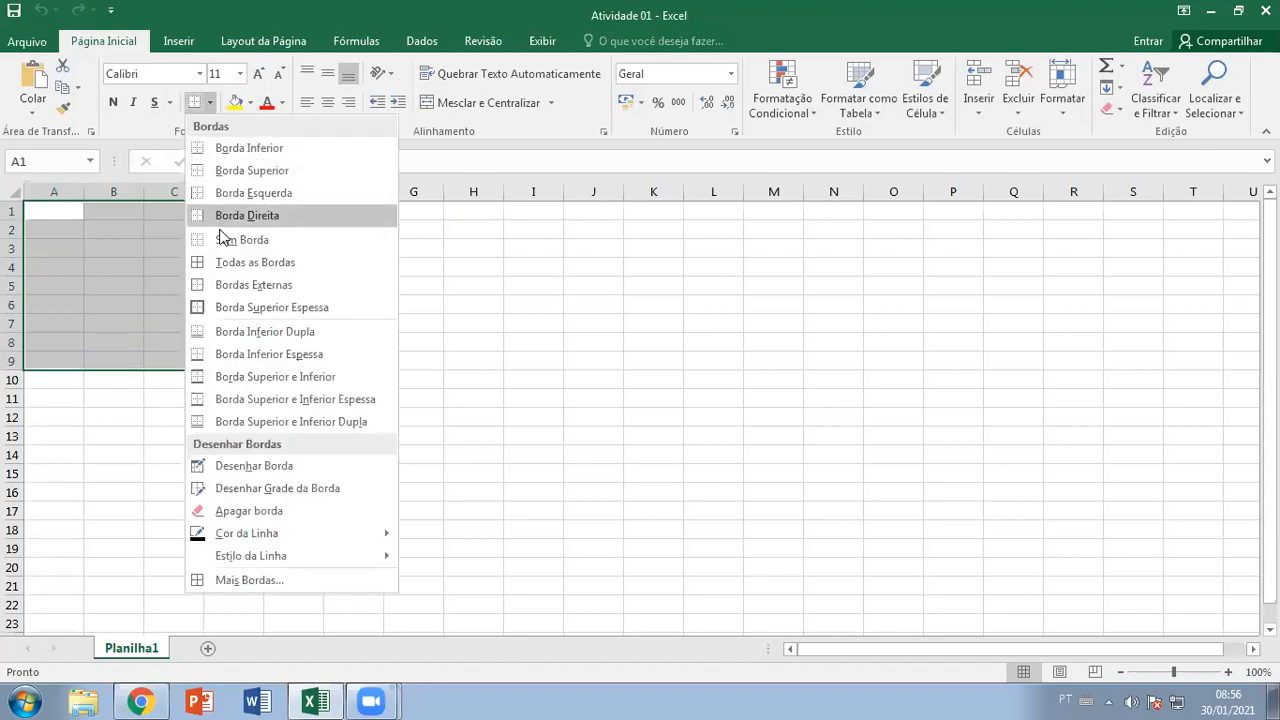
left_click(222, 262)
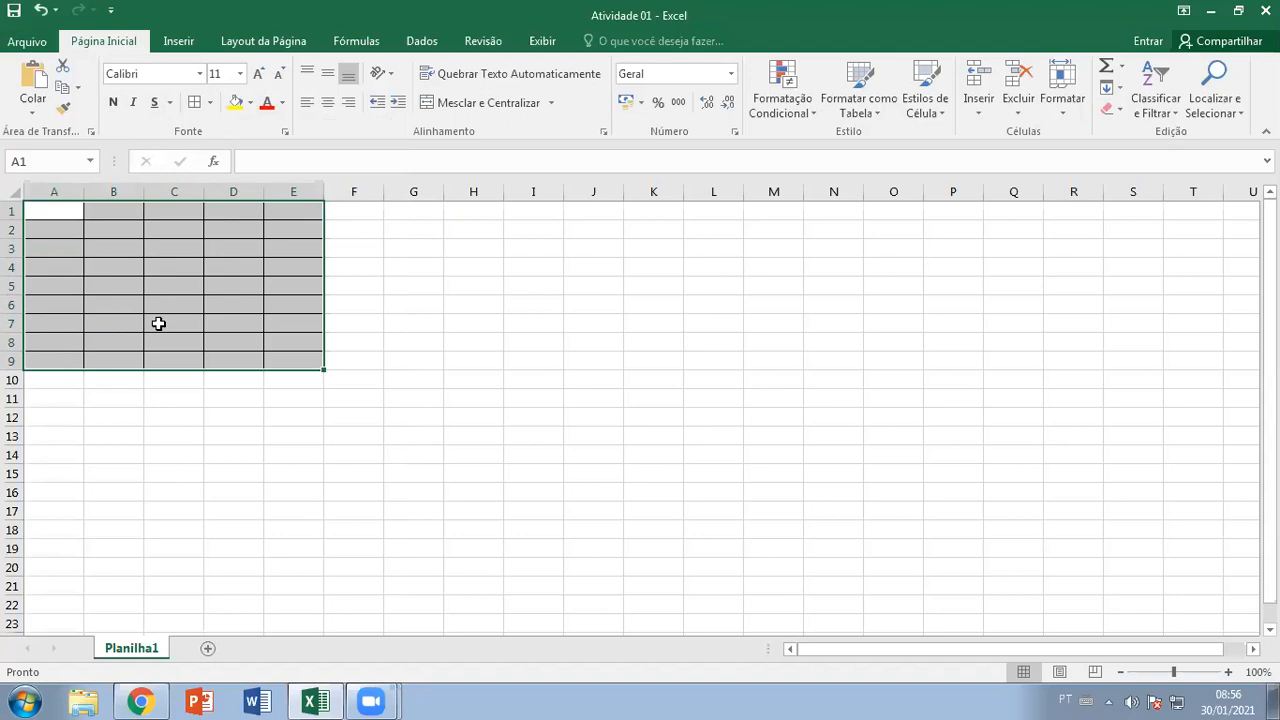
key("ctrl+z")
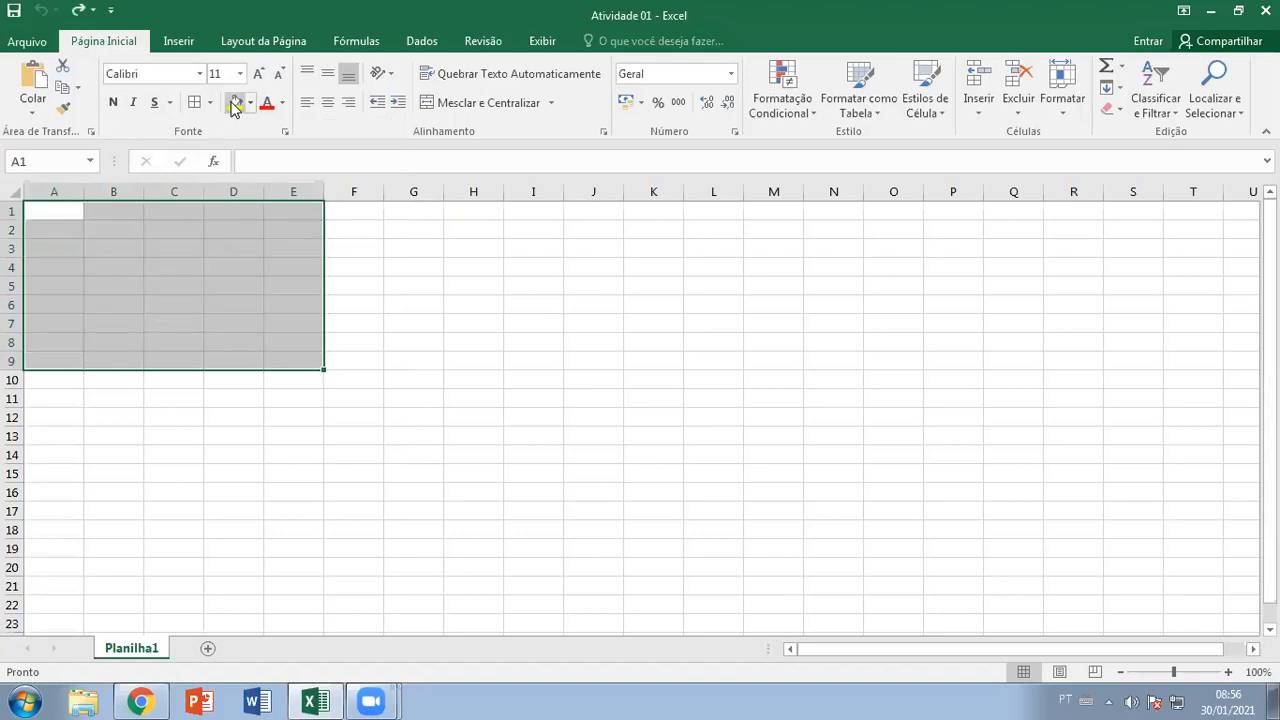
left_click(118, 226)
left_click(72, 213)
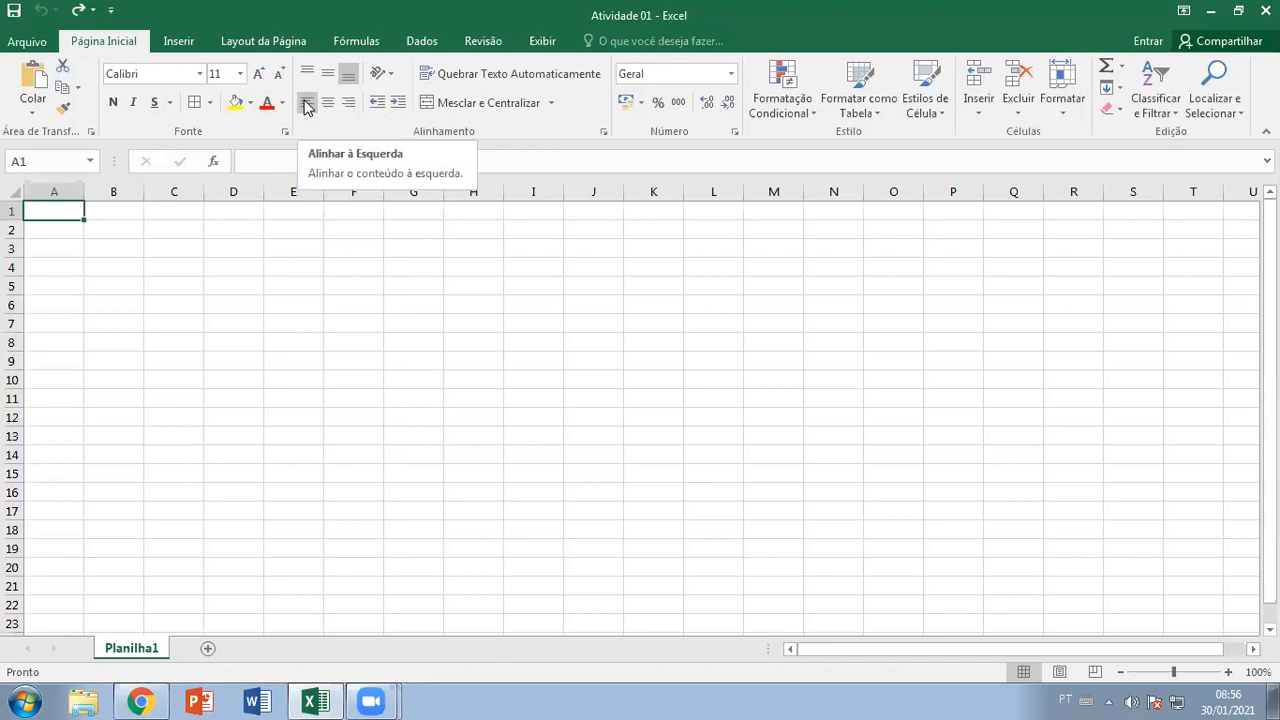
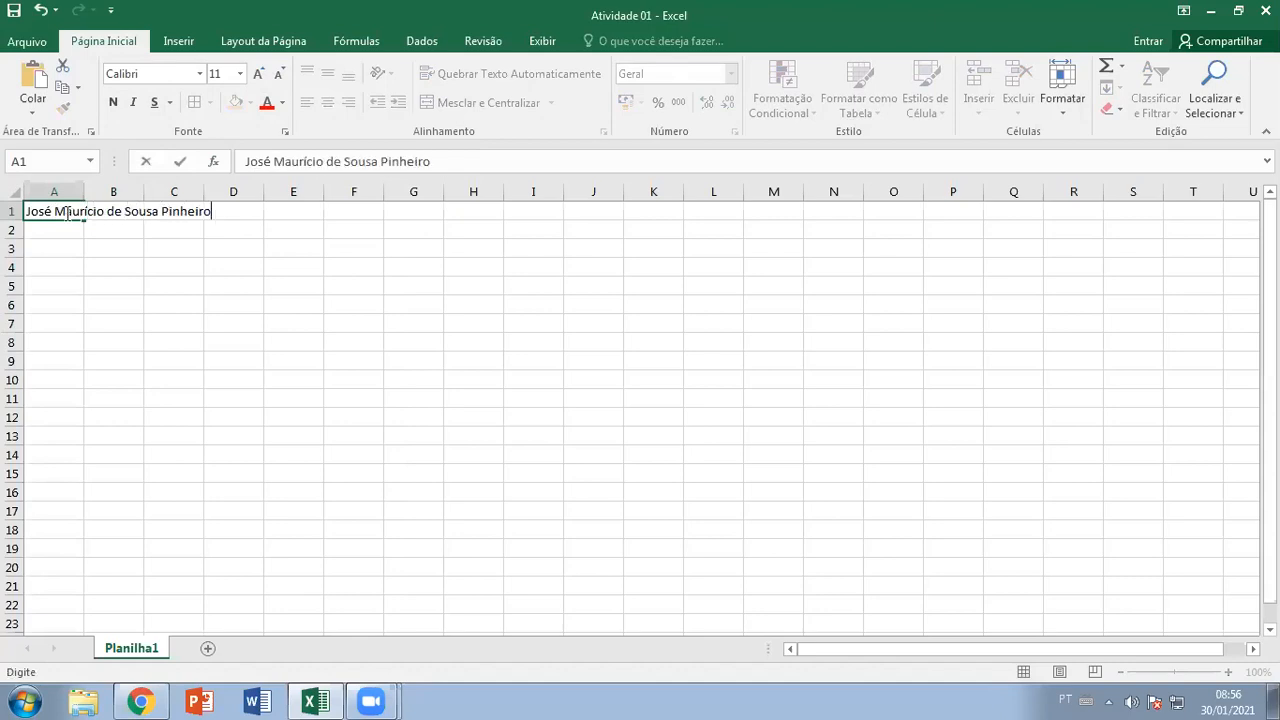
Enter the student's full name in cell A1 of Planilha1
left_click(94, 233)
left_click(114, 210)
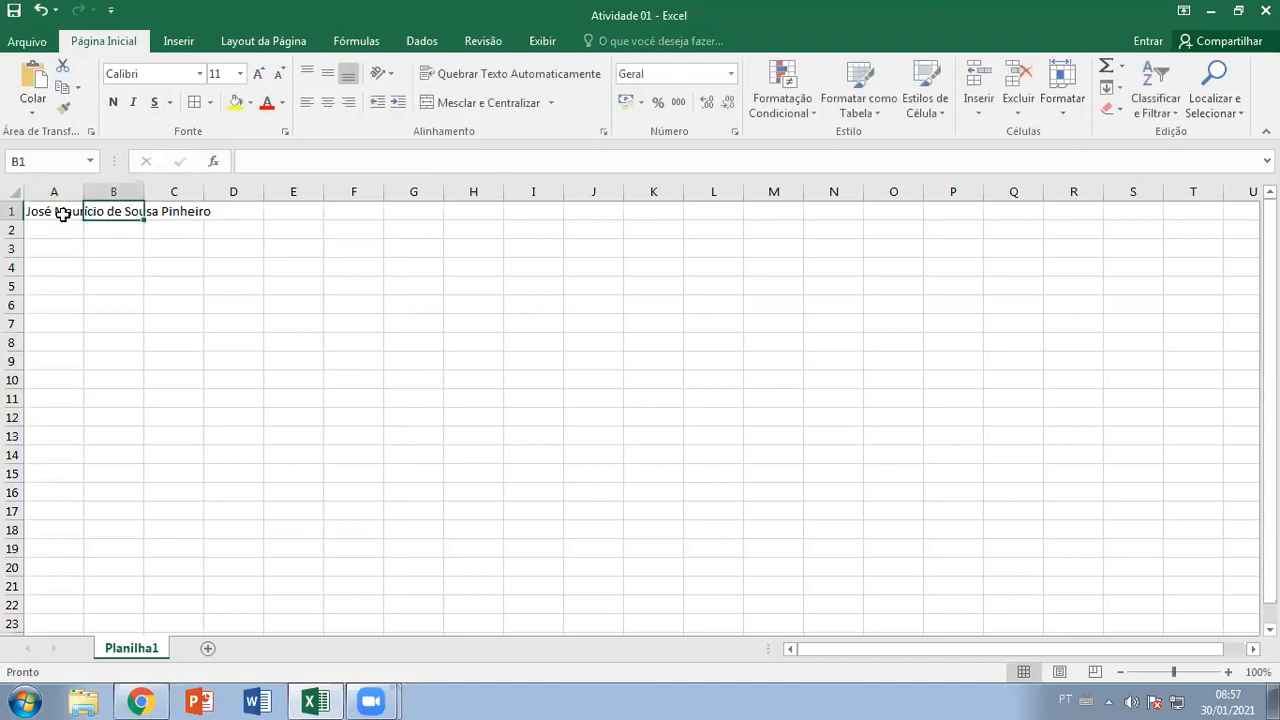
left_click(62, 214)
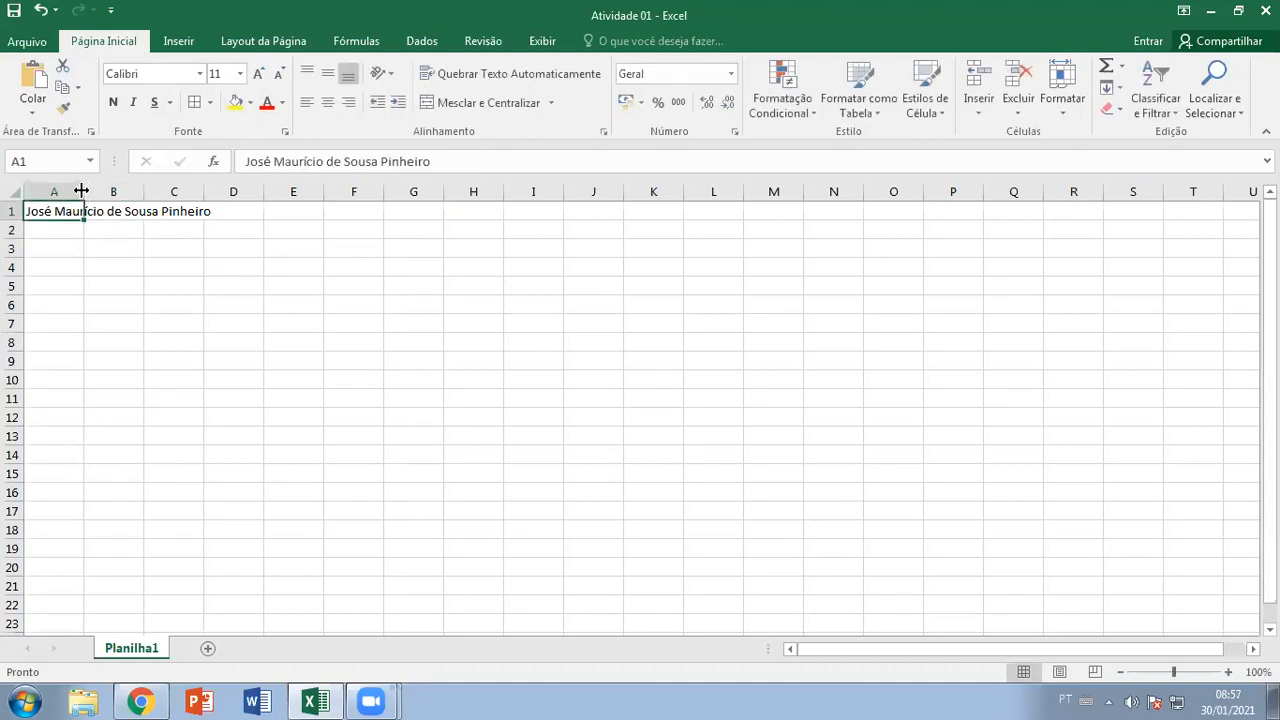
Try auto-fitting and widening column A to the name, undoing each change
double_click(82, 190)
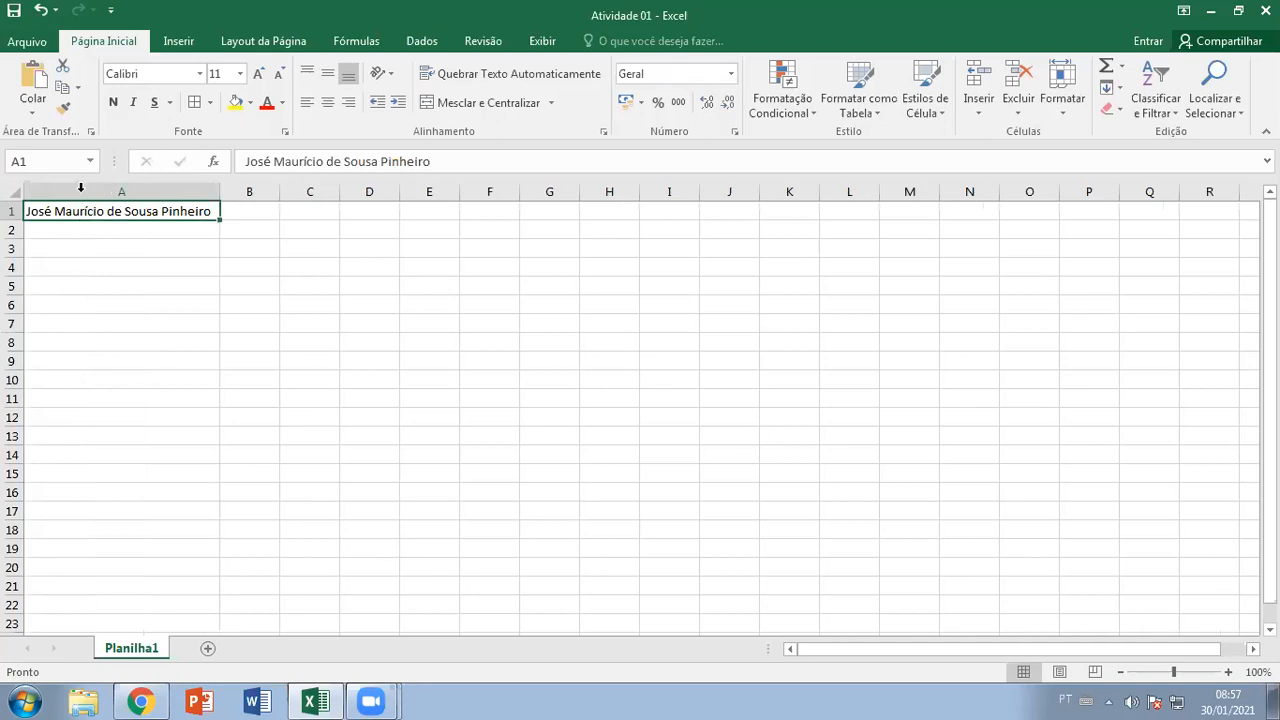
key("ctrl+z")
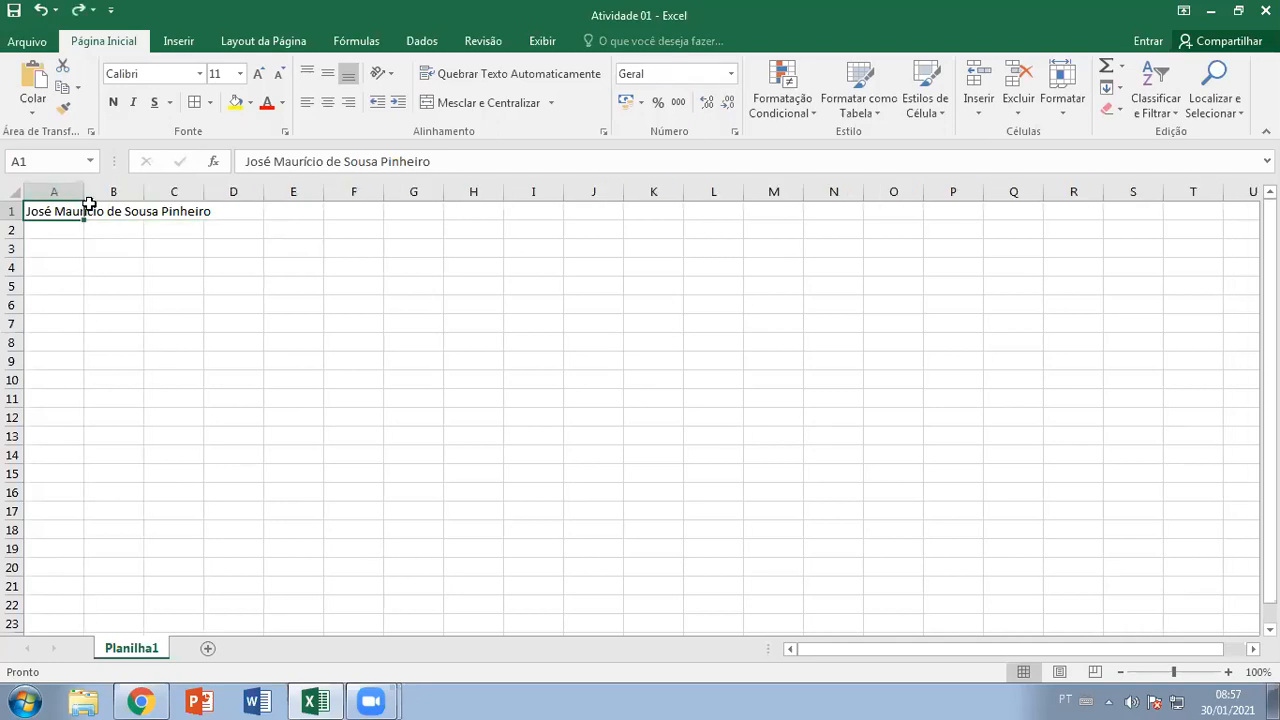
double_click(84, 191)
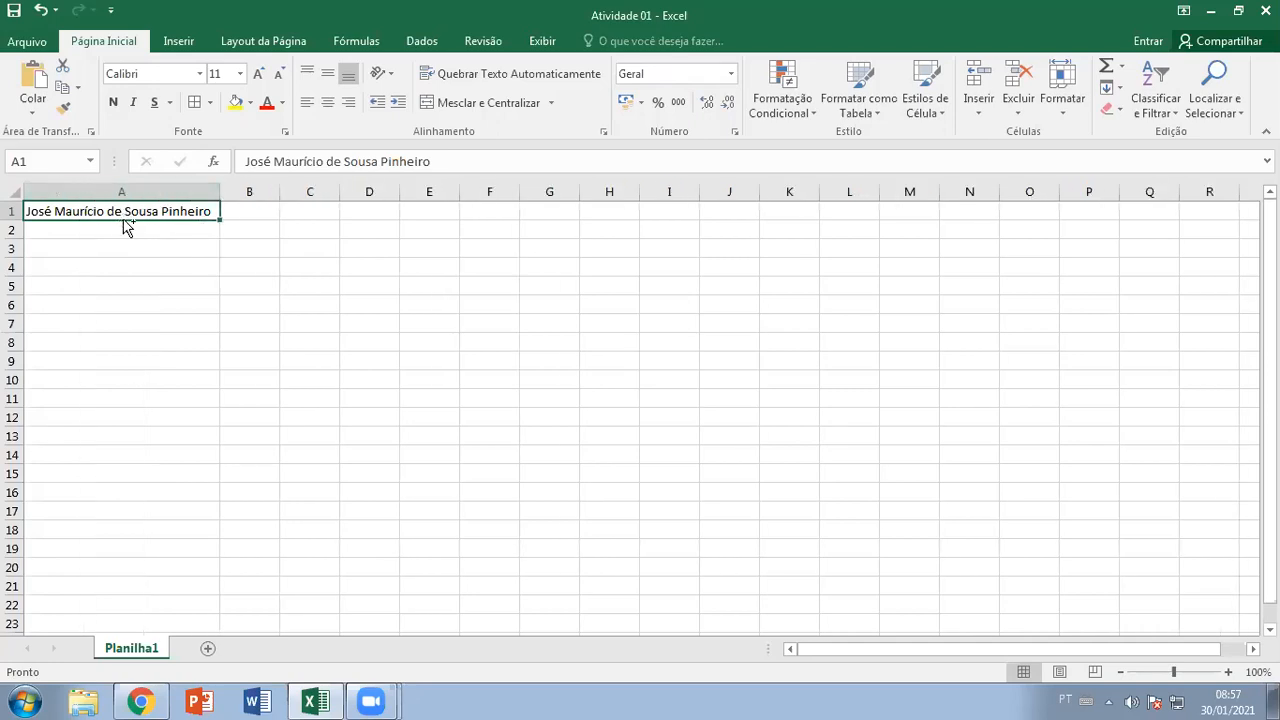
key("ctrl+z")
left_click_drag(83, 193, 203, 194)
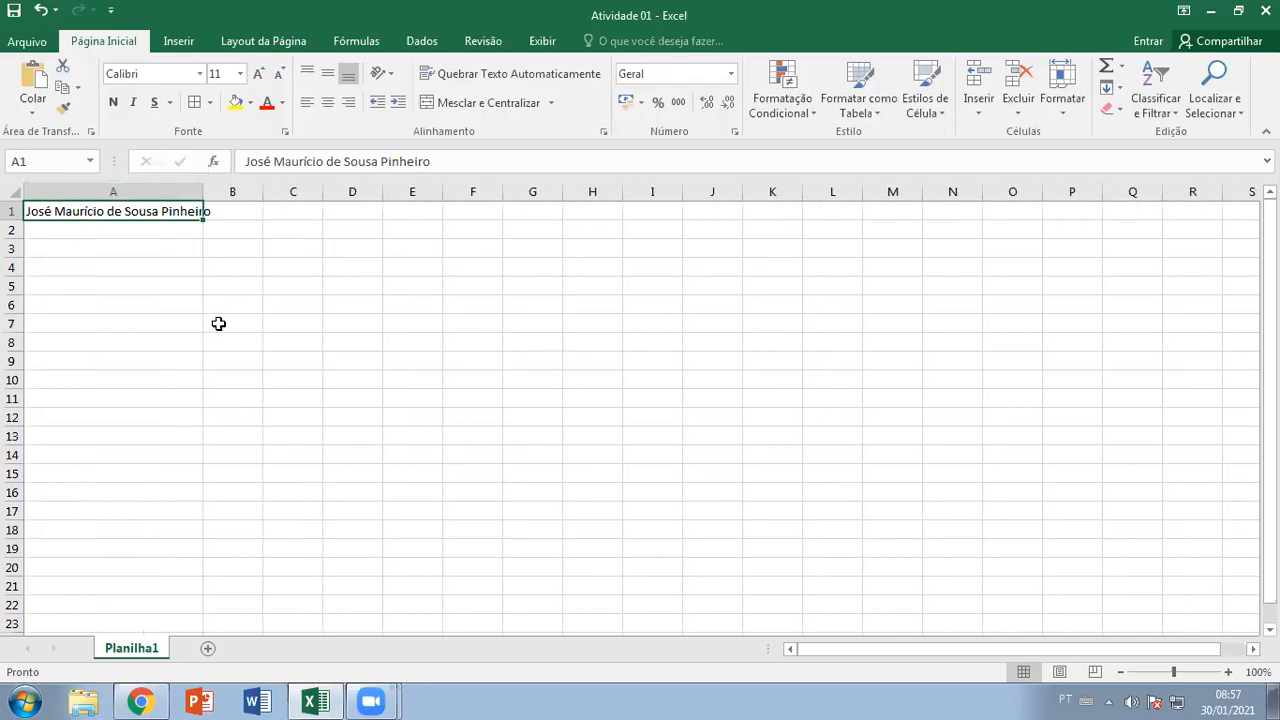
key("ctrl+z")
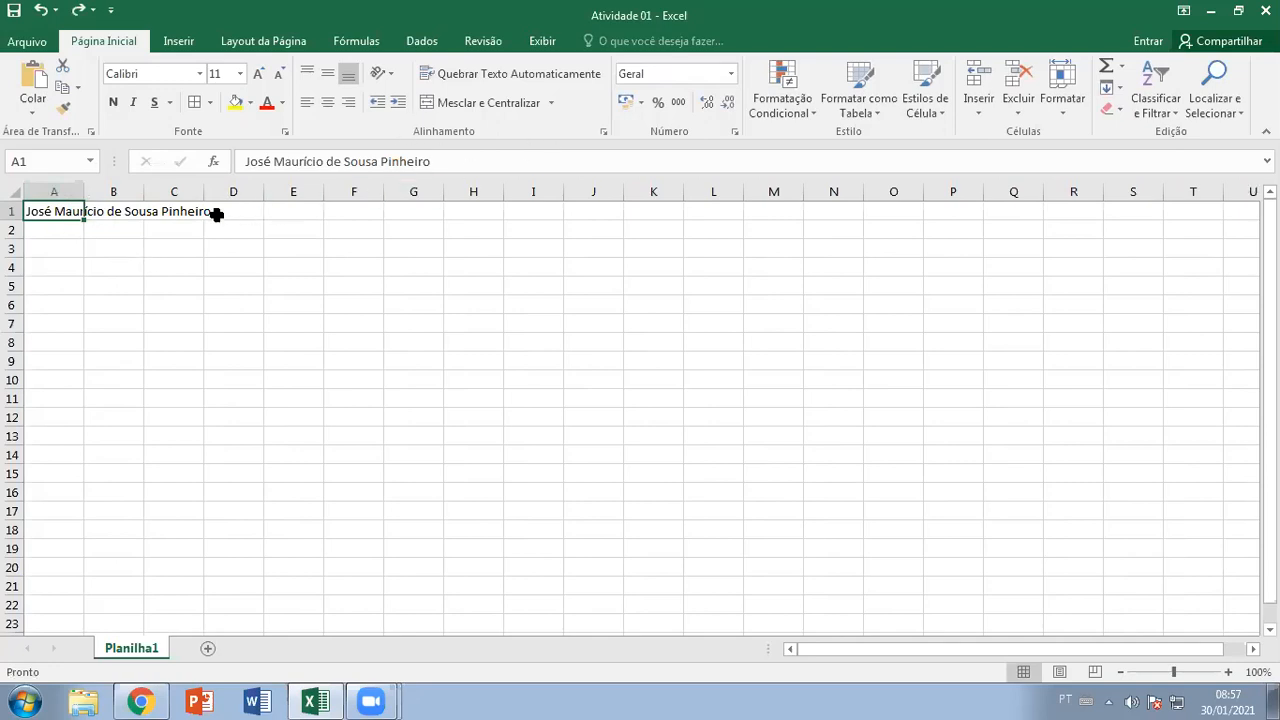
Merge and centre A1:C1 so the name spans three columns
left_click_drag(73, 211, 187, 210)
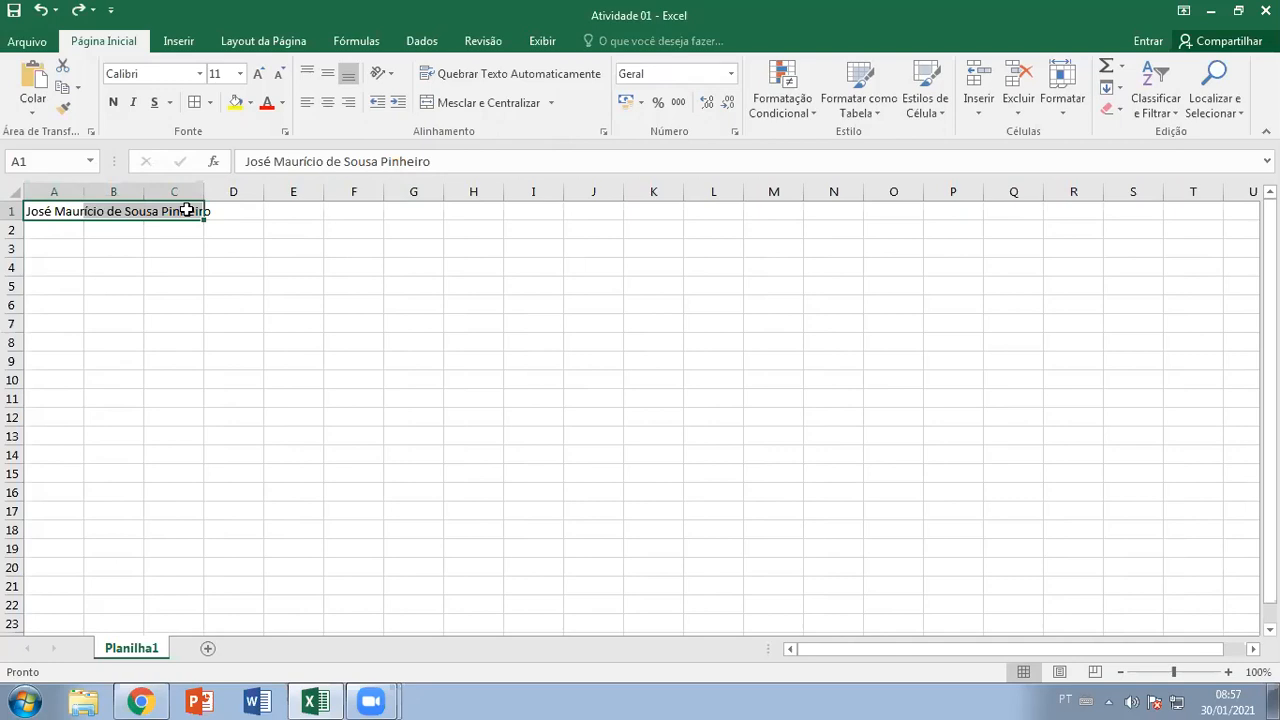
left_click(69, 246)
left_click_drag(49, 209, 189, 210)
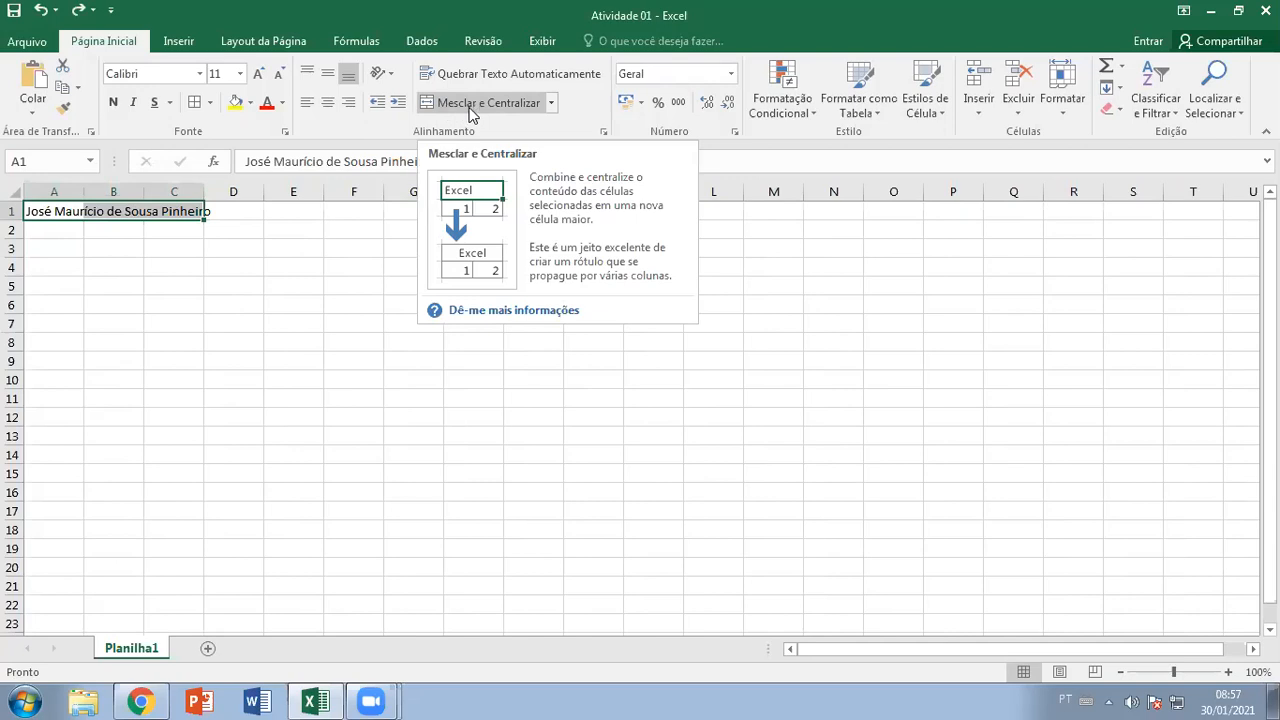
left_click(472, 106)
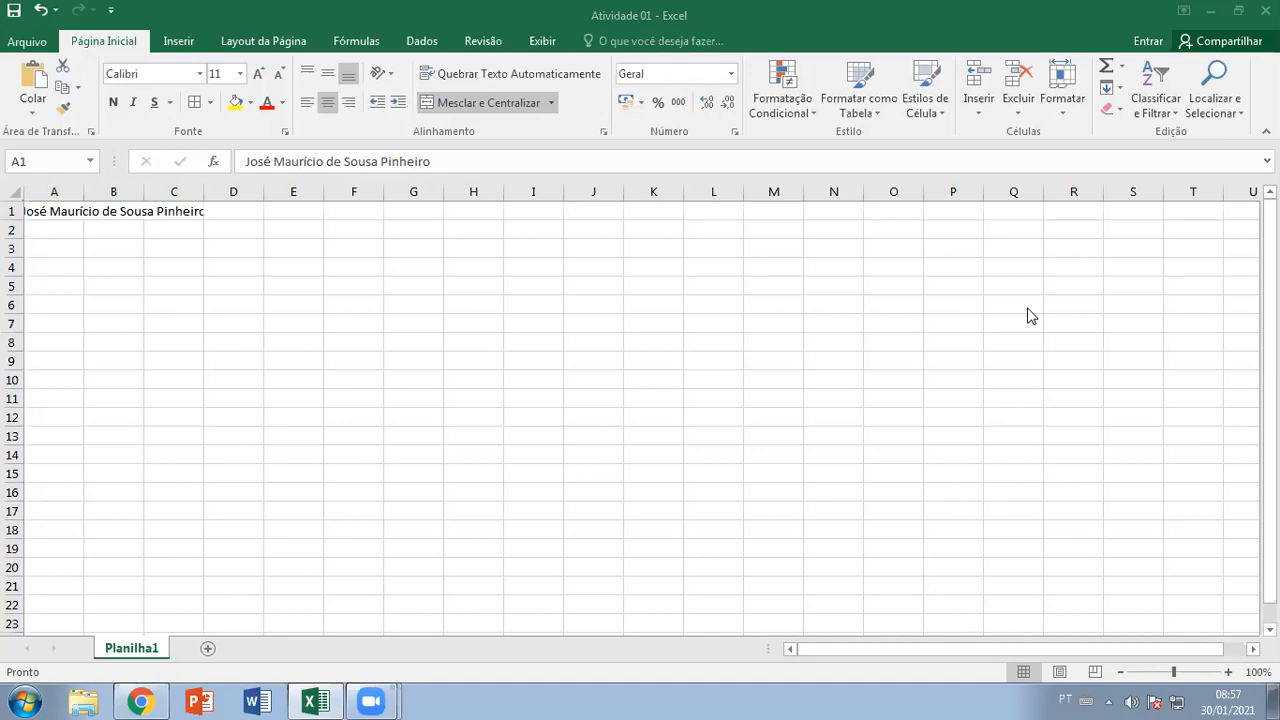
Widen column C so the whole name shows, then bring up the Planilha1 tab menu
left_click(123, 214)
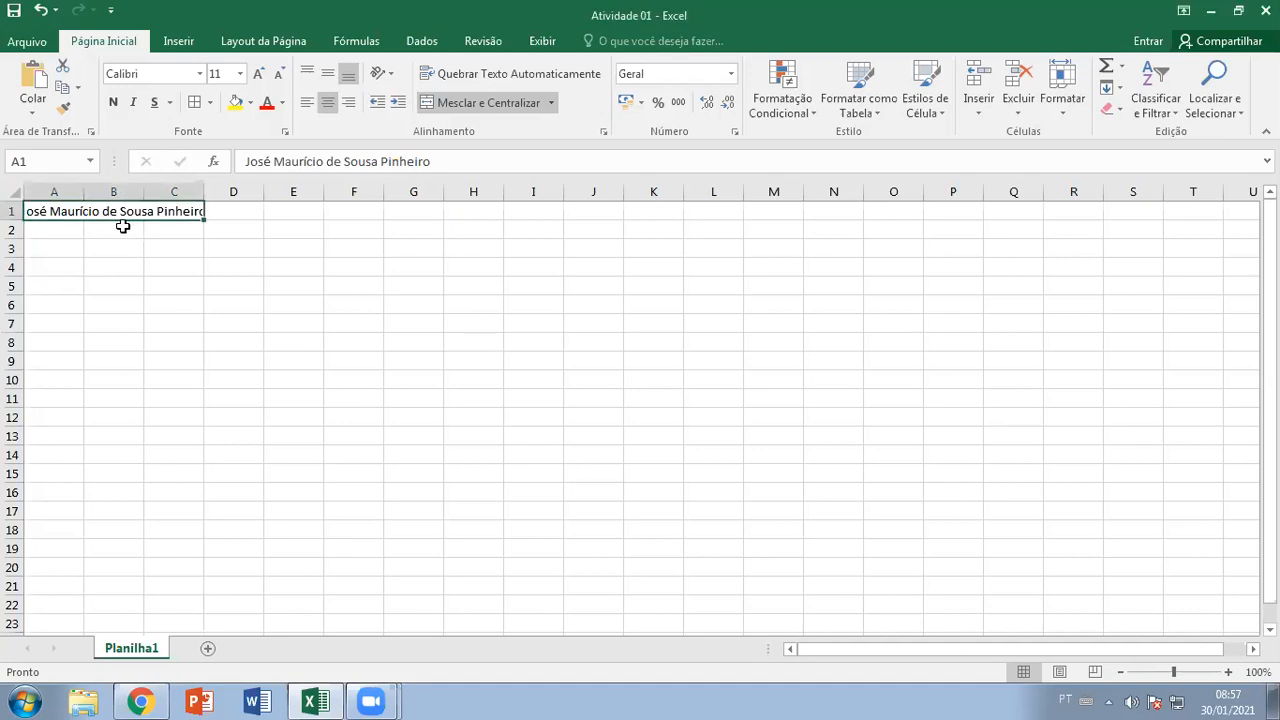
left_click_drag(203, 191, 218, 191)
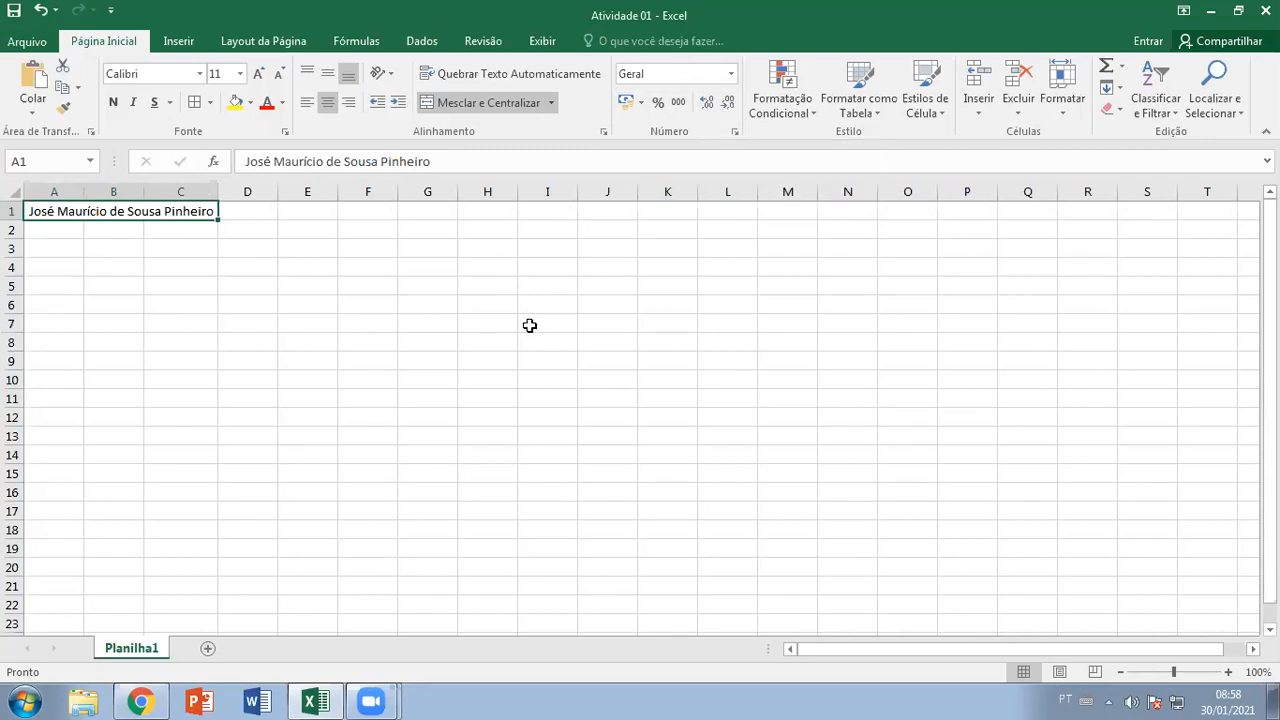
right_click(145, 651)
Rename the first sheet to Atividade 01 and add a second sheet named Atividade 02
left_click(165, 472)
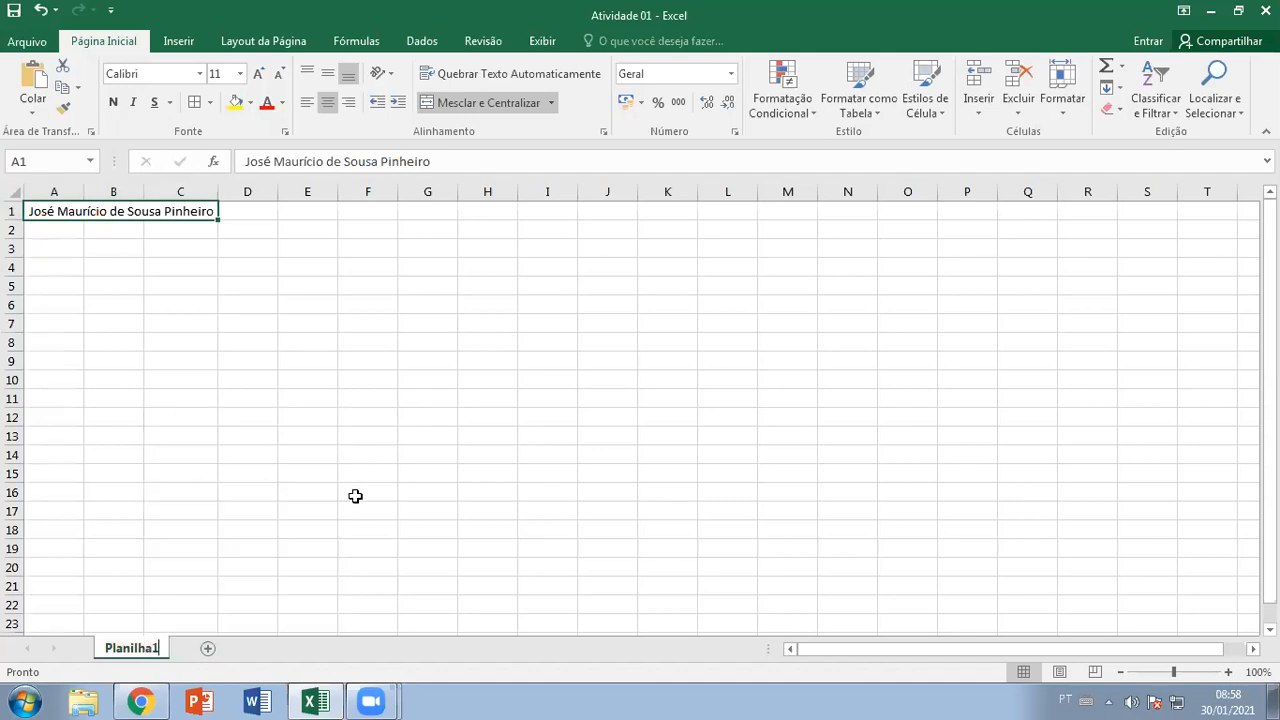
type("Ativi")
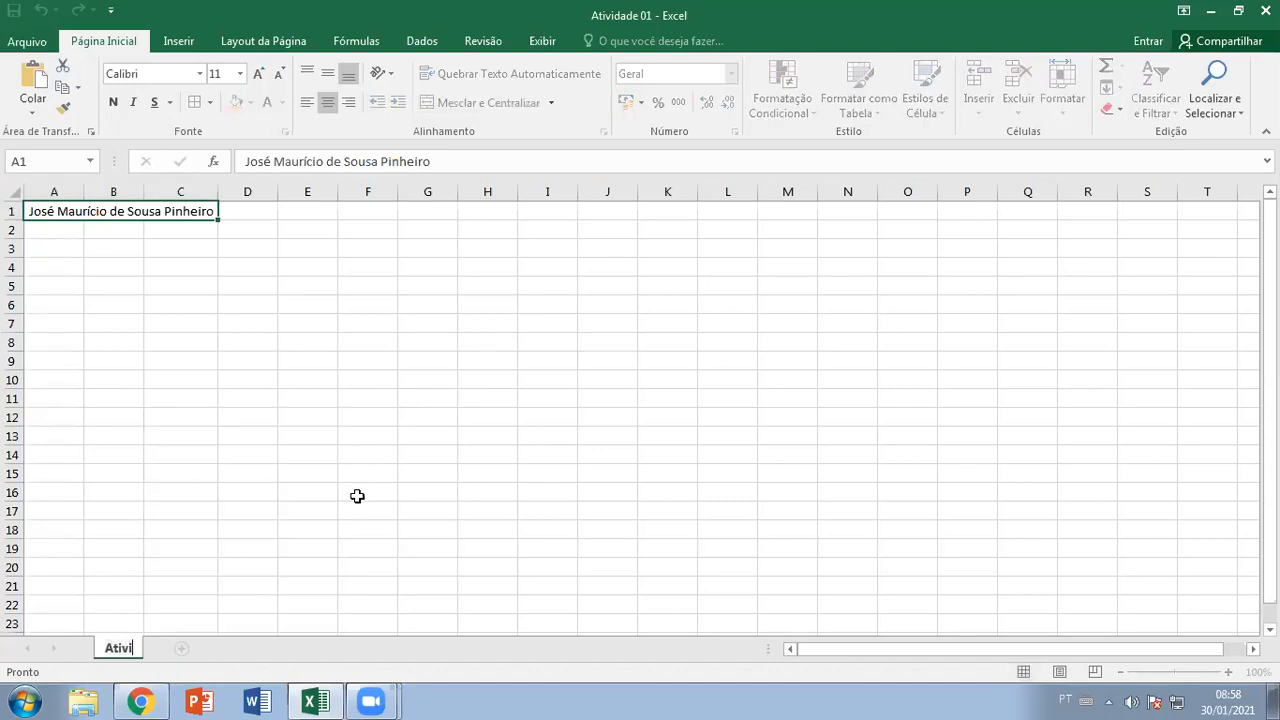
type("dade 01")
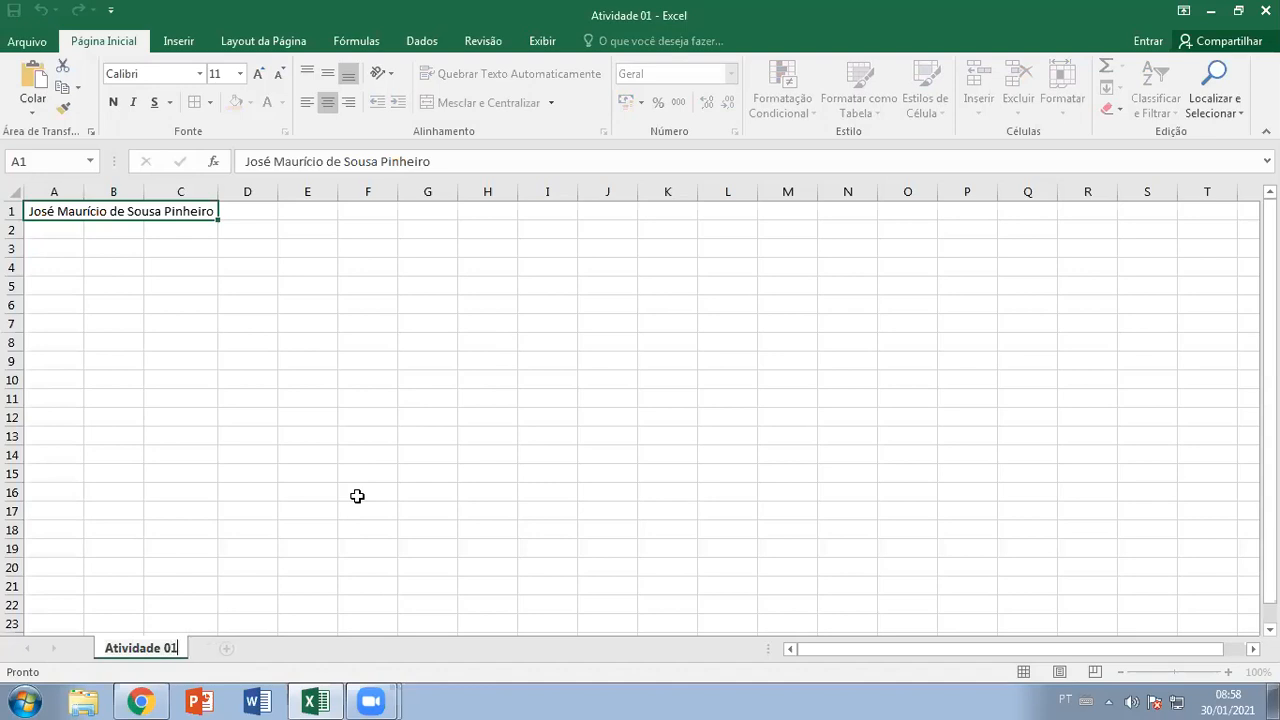
left_click(378, 487)
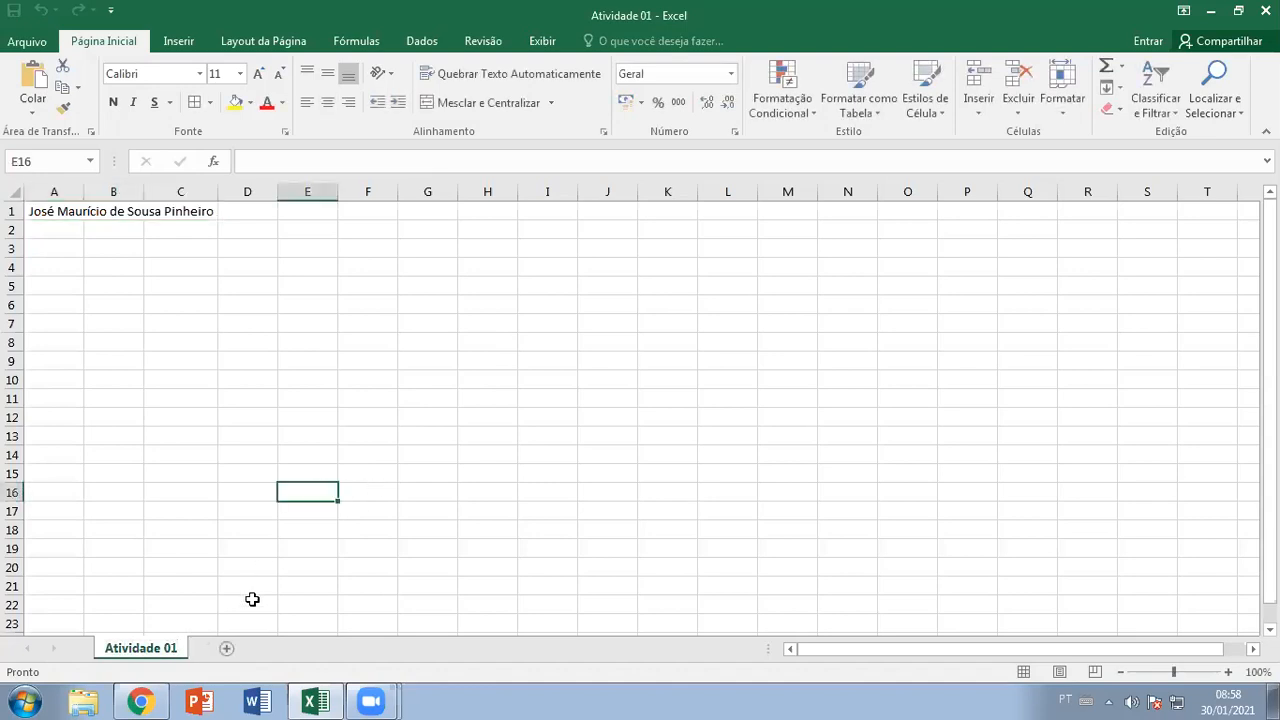
left_click(226, 648)
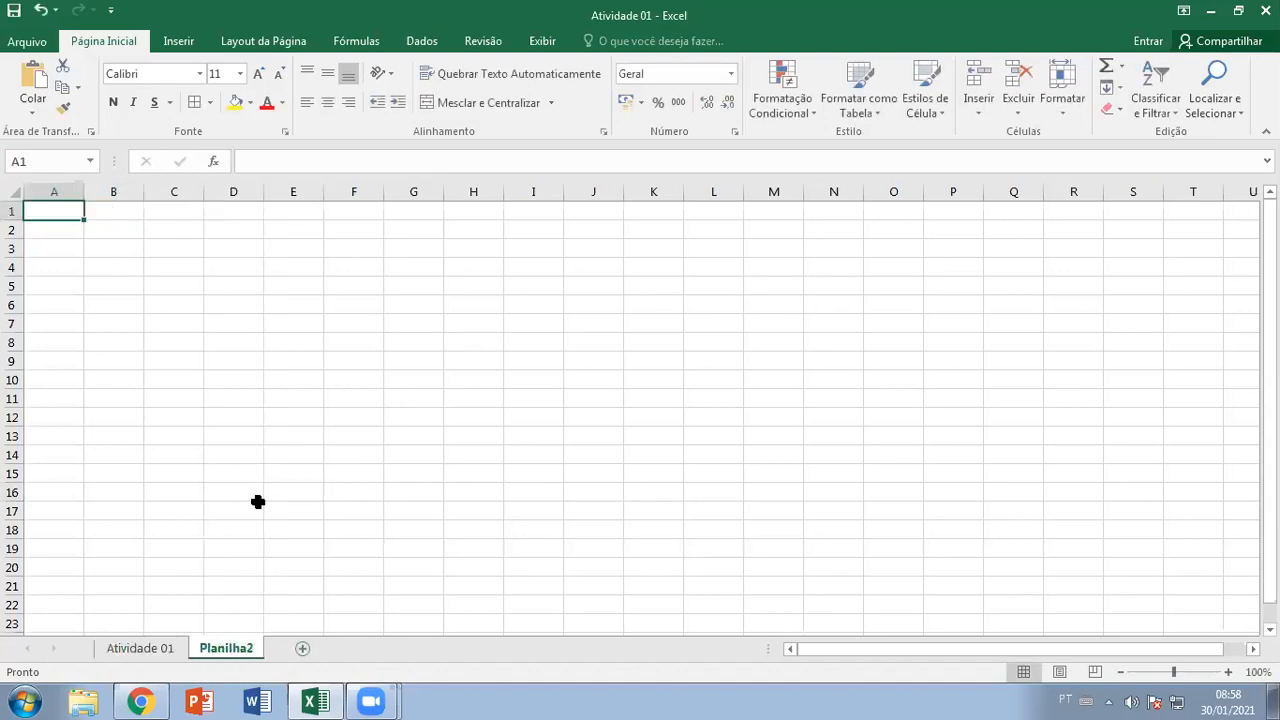
right_click(226, 652)
left_click(286, 476)
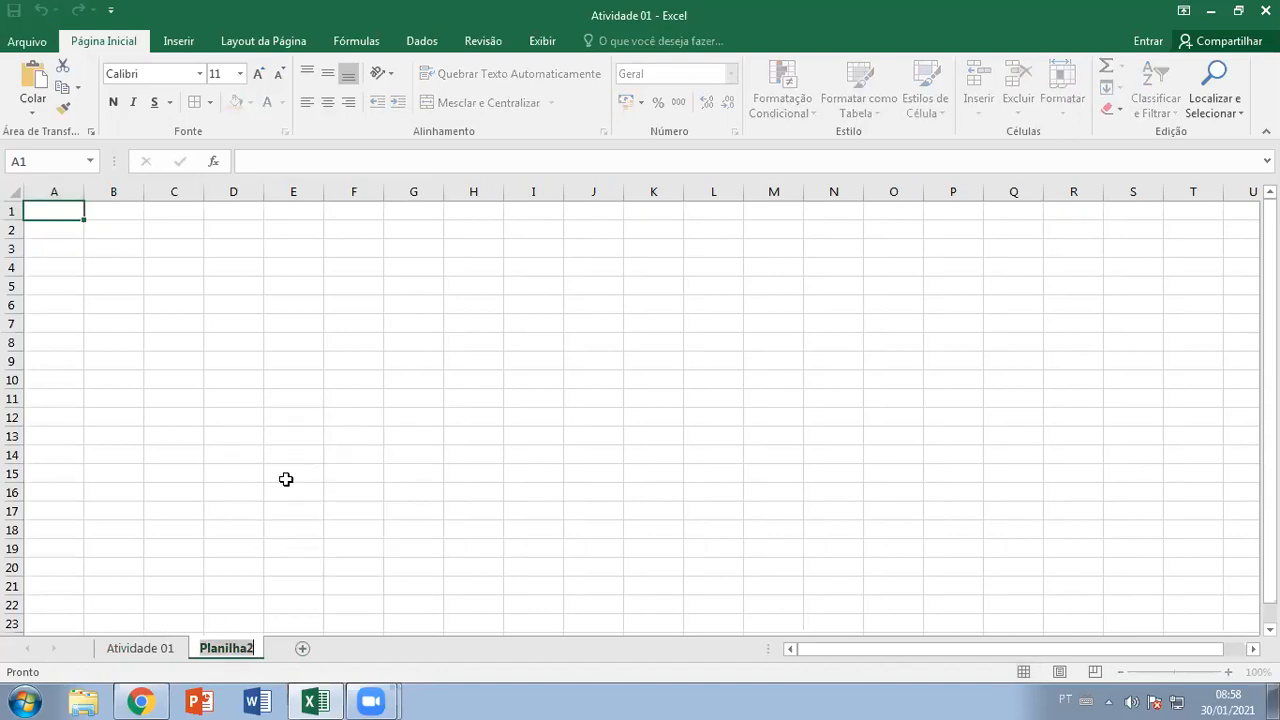
type("Atividade 02")
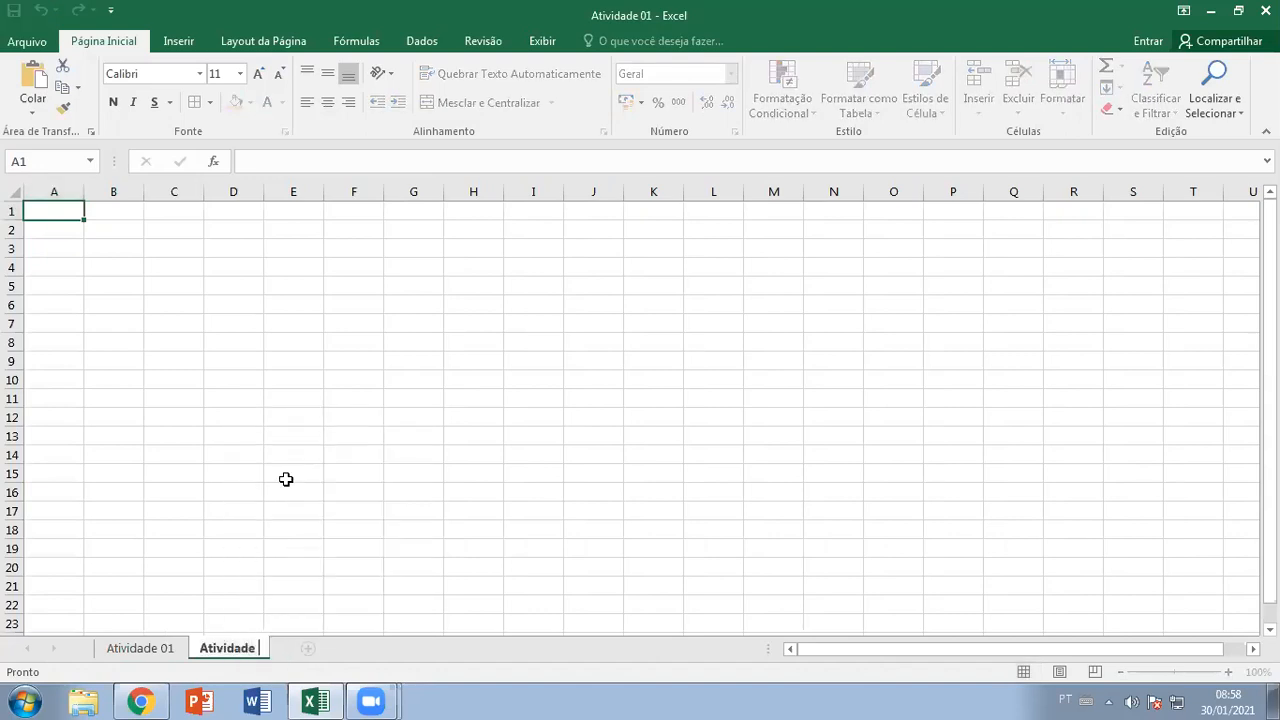
left_click(286, 479)
Type 'Ó as conversas rapaz' into cell A1 of Atividade 02
left_click(148, 650)
left_click(206, 651)
left_click(155, 652)
left_click(238, 652)
left_click(150, 652)
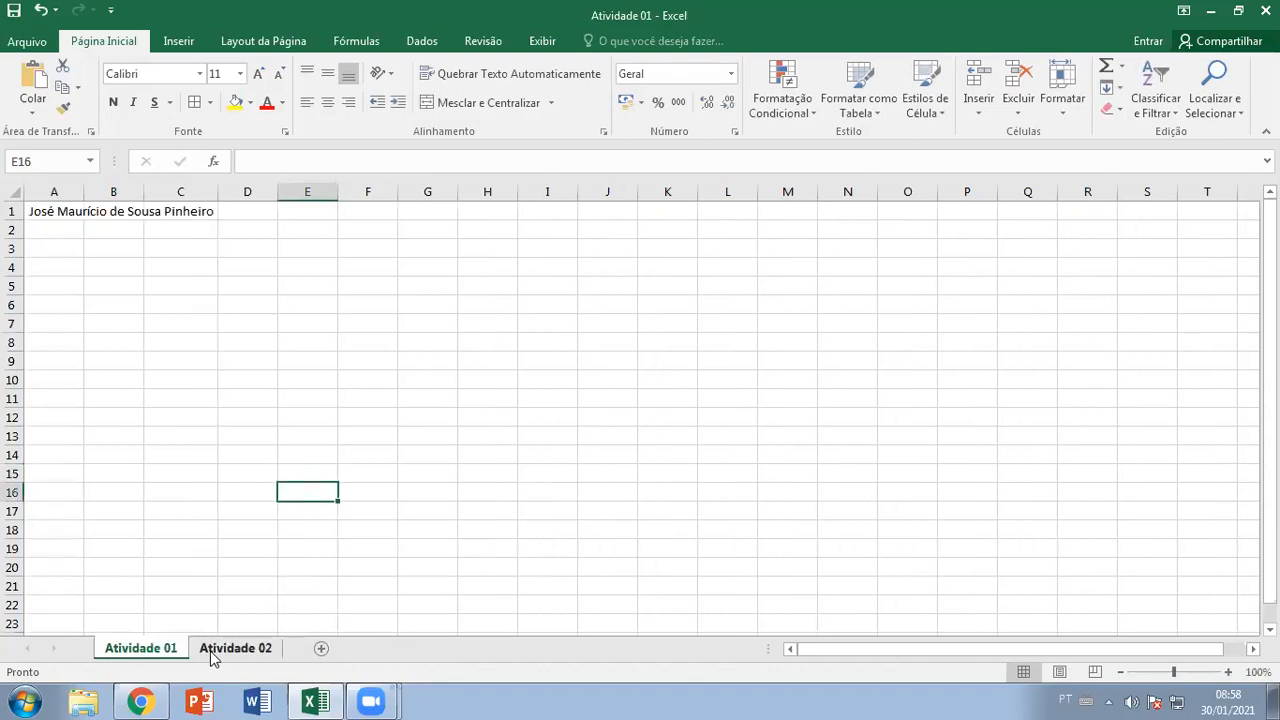
left_click(210, 652)
left_click(64, 216)
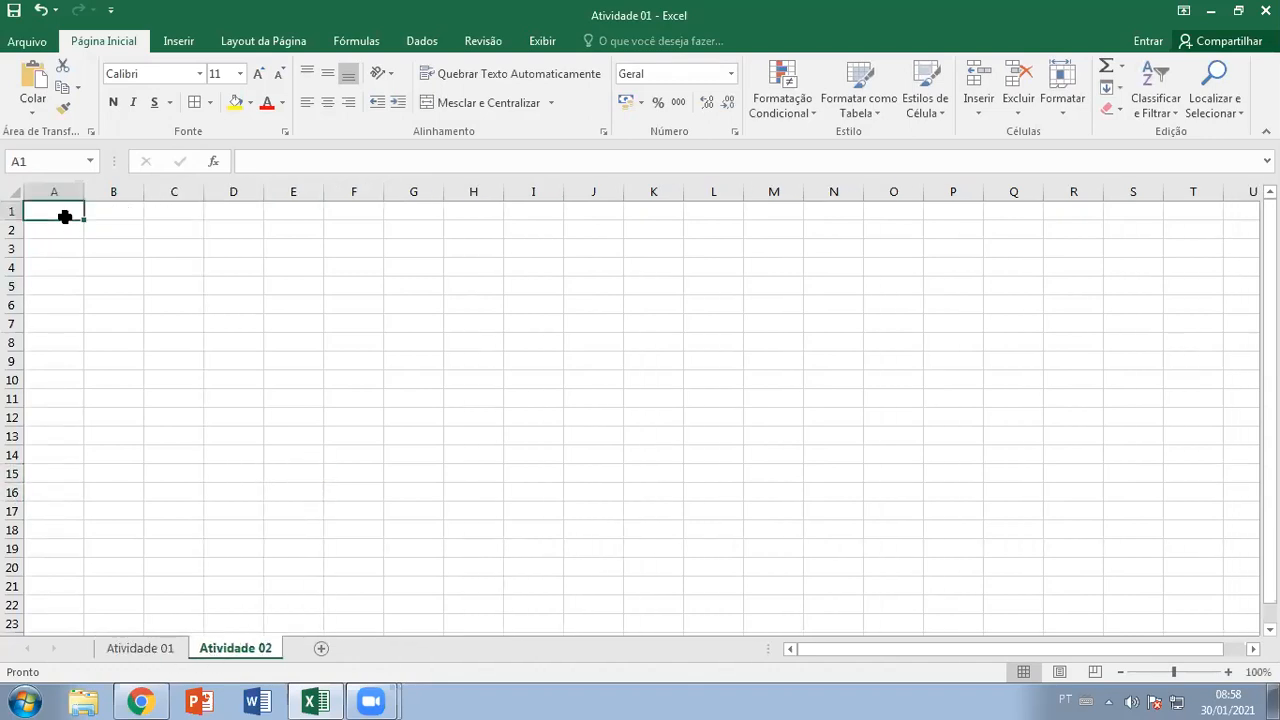
type("Ó as conversas ra")
type("paz")
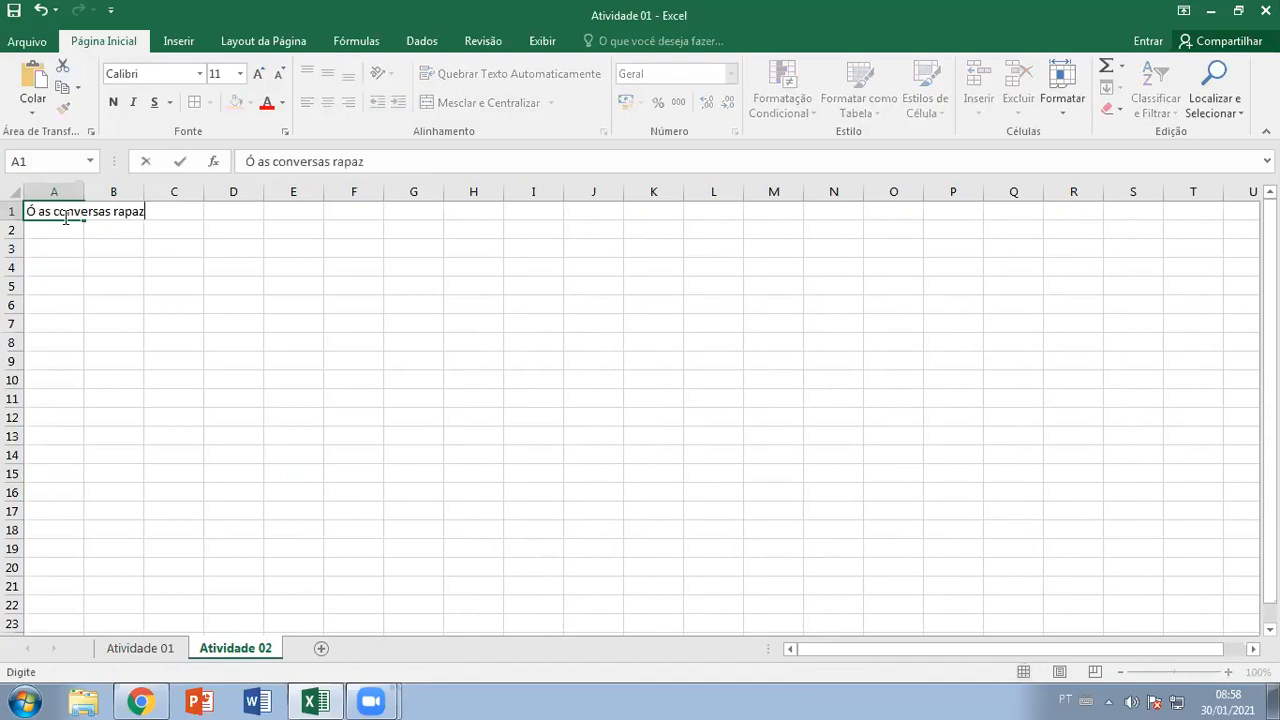
left_click(98, 265)
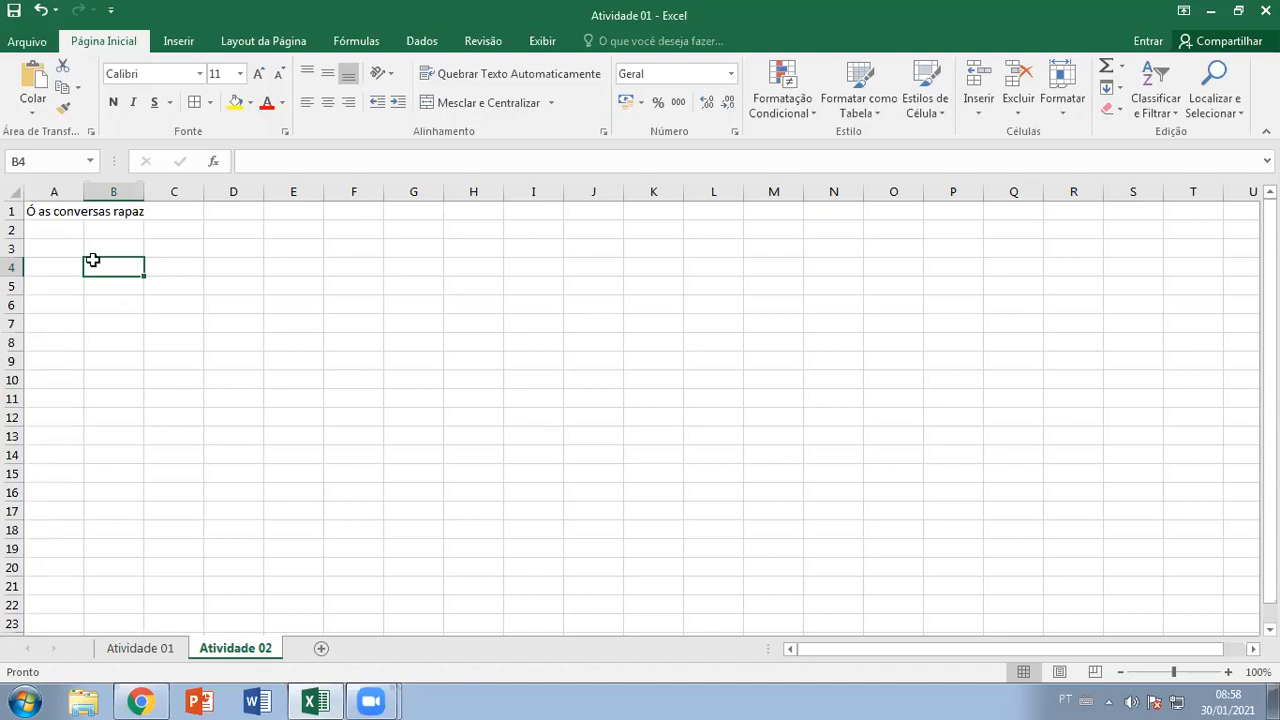
Delete the Atividade 02 sheet with Excluir and confirm the deletion
right_click(213, 648)
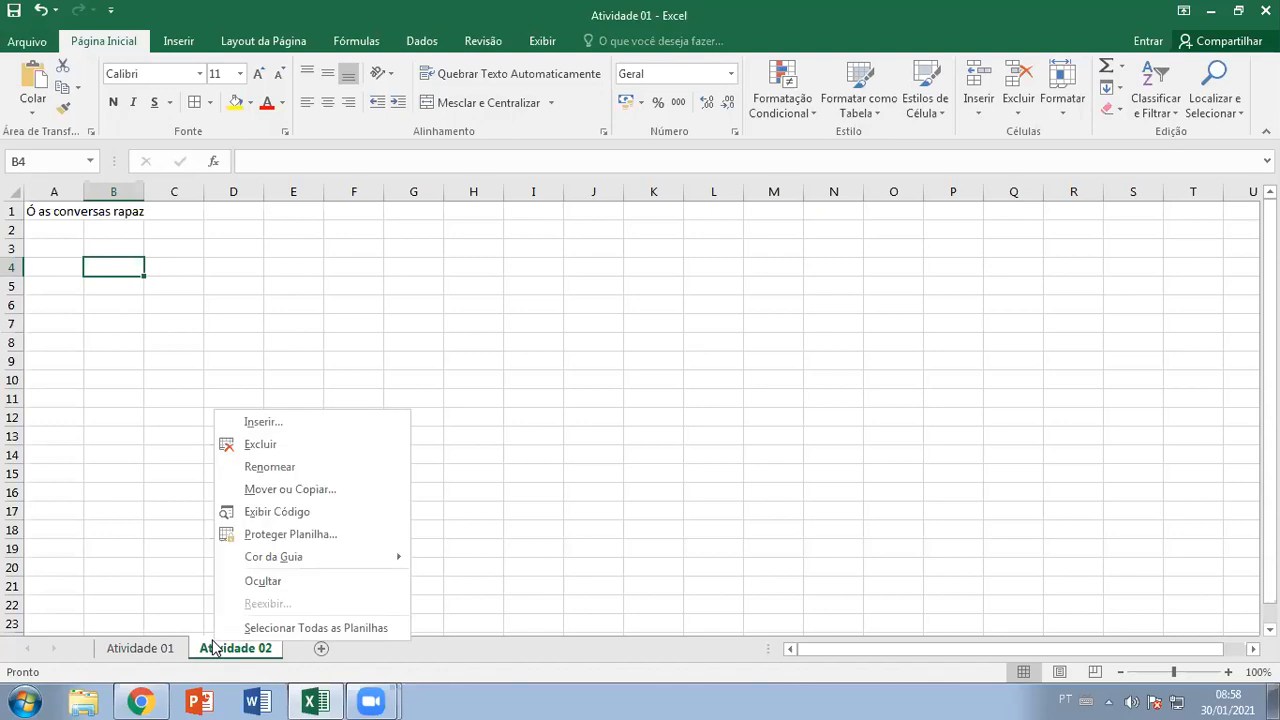
left_click(272, 450)
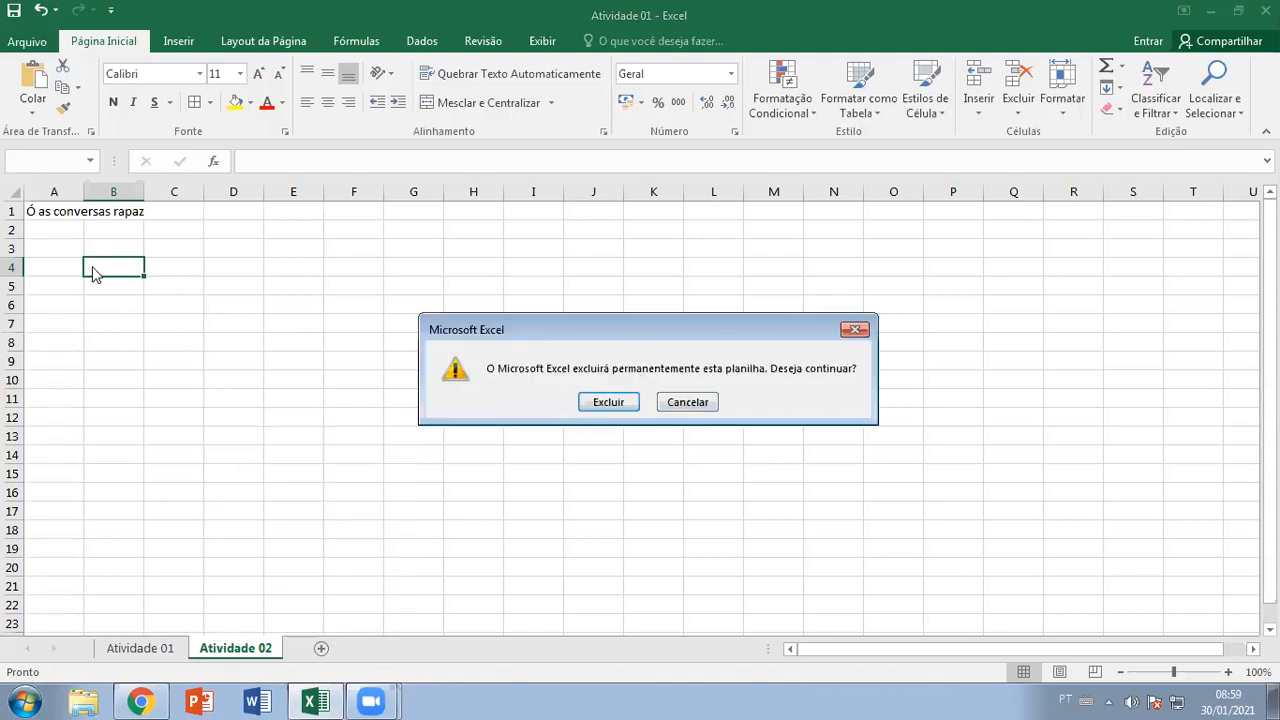
left_click(609, 403)
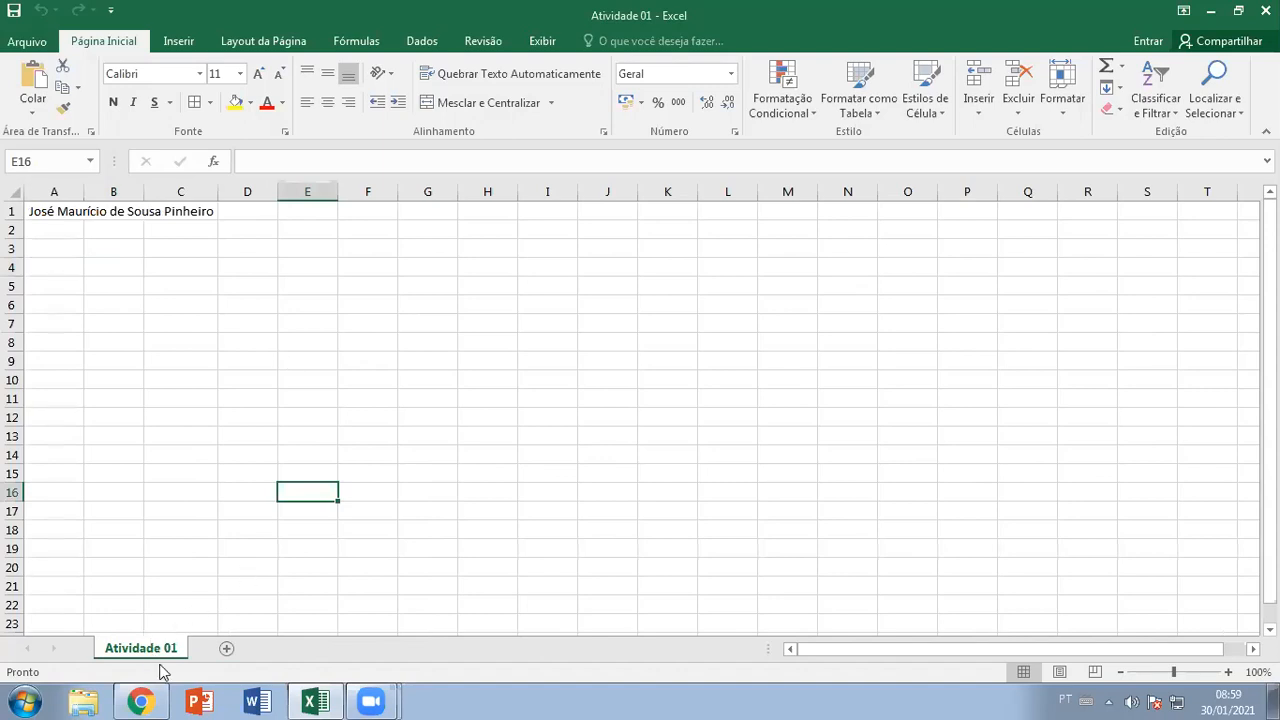
mouse_move(150, 700)
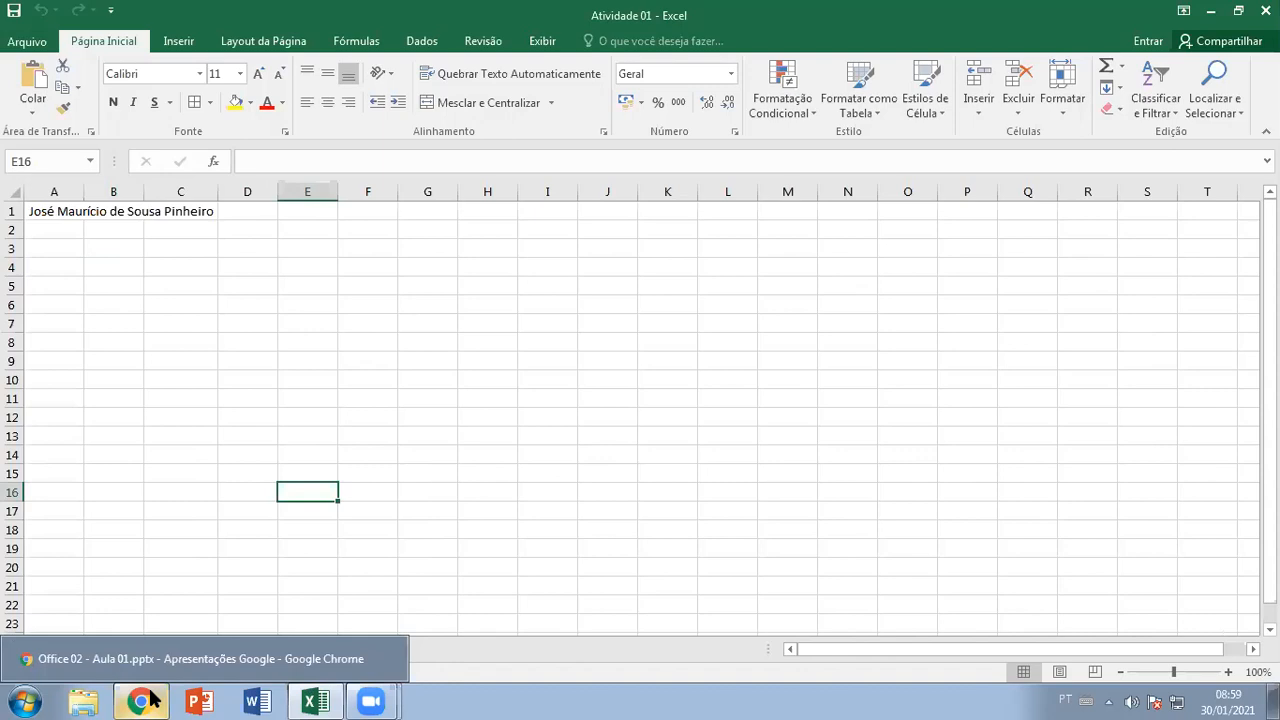
Start presenting 'Office 02 - Aula 01' from the Google Planilhas window slide
left_click(315, 700)
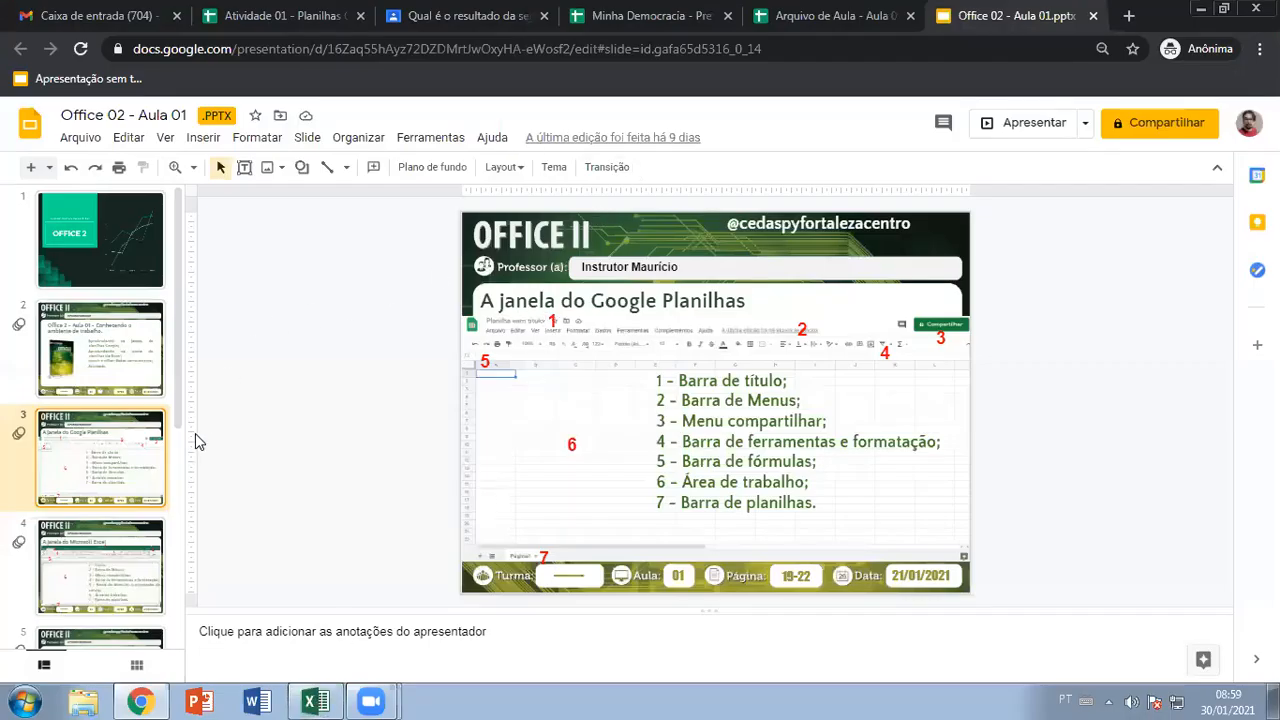
left_click(129, 578)
left_click(130, 496)
left_click(1036, 124)
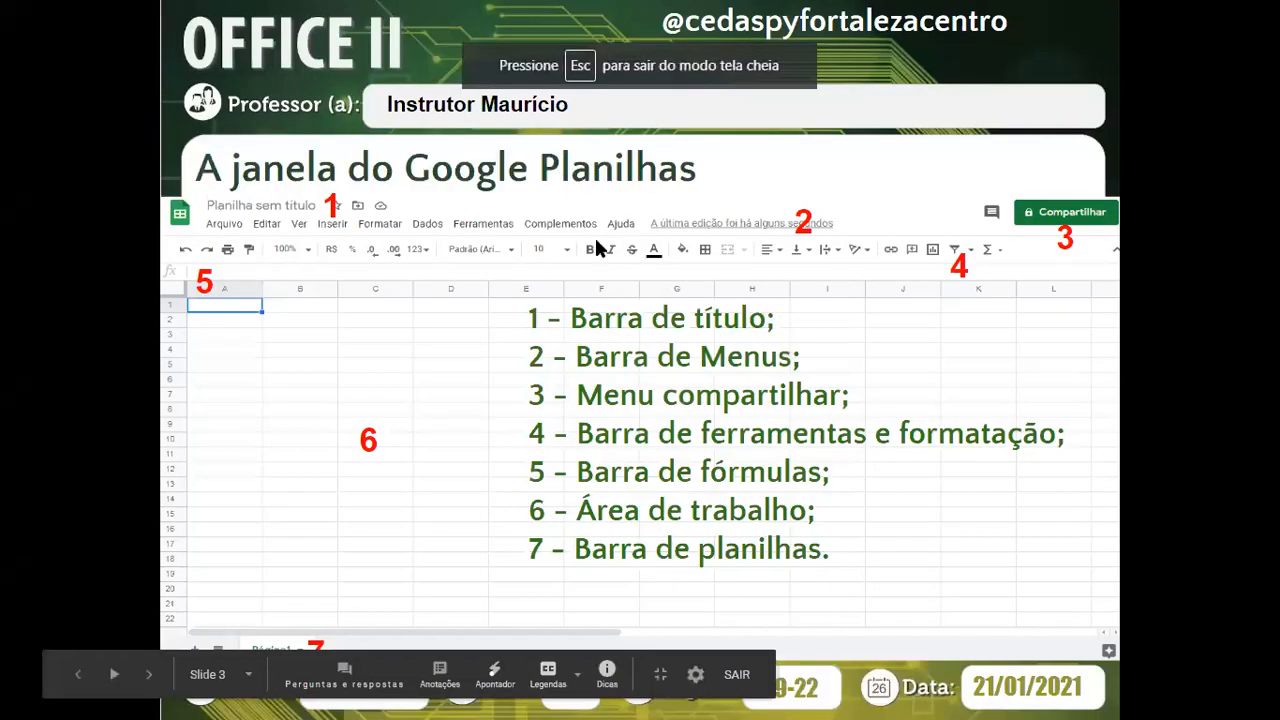
Advance to slide 5, reveal its Colunas, Linhas and Células labels, then exit the presentation
left_click(692, 271)
left_click(695, 313)
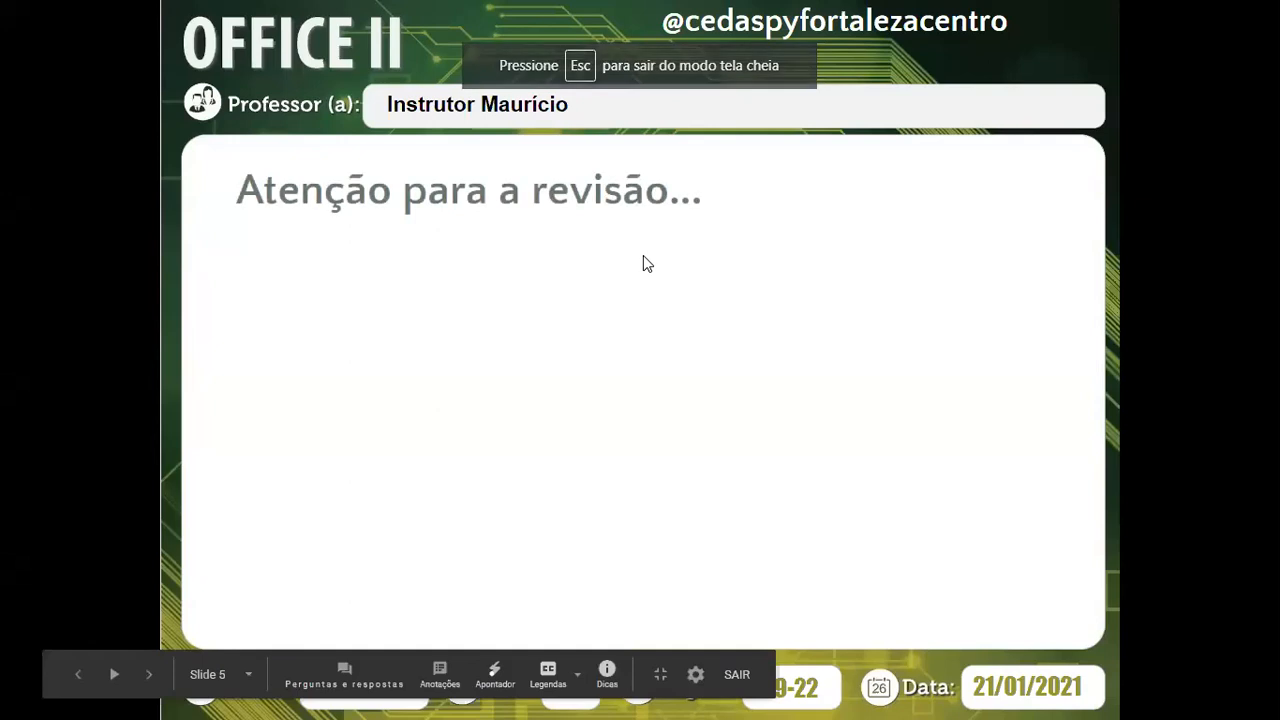
left_click(460, 311)
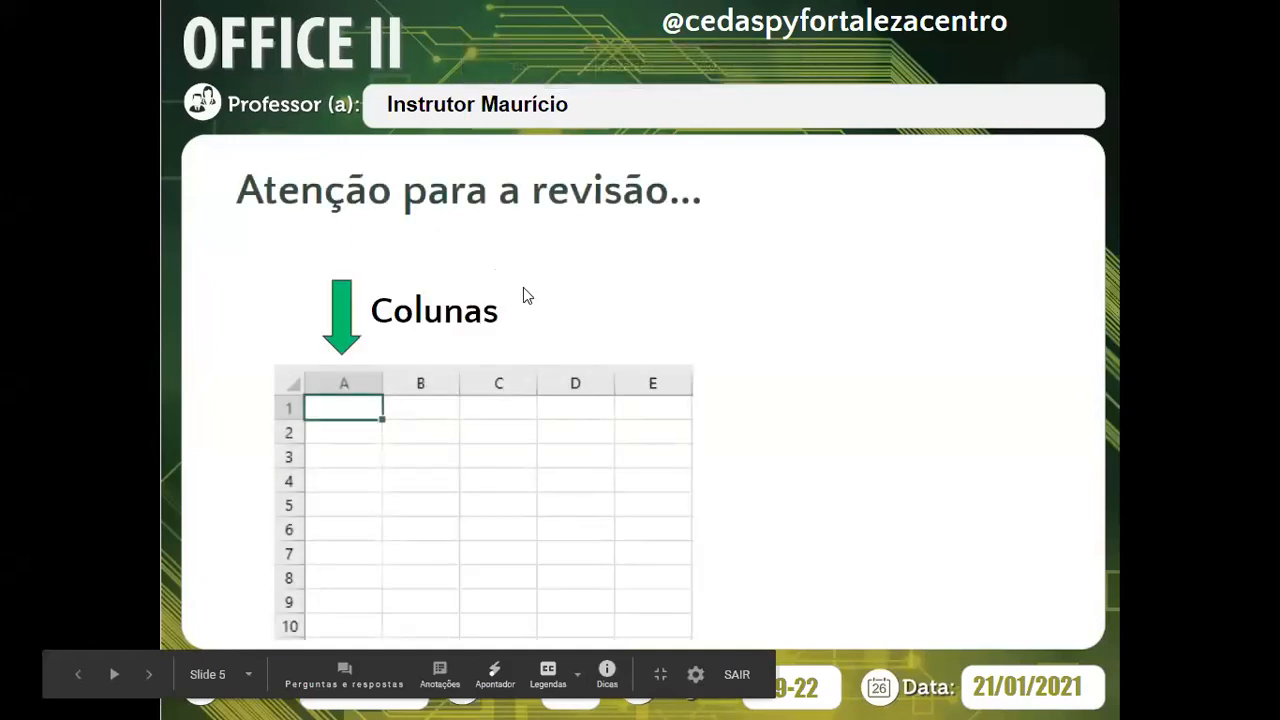
left_click(477, 406)
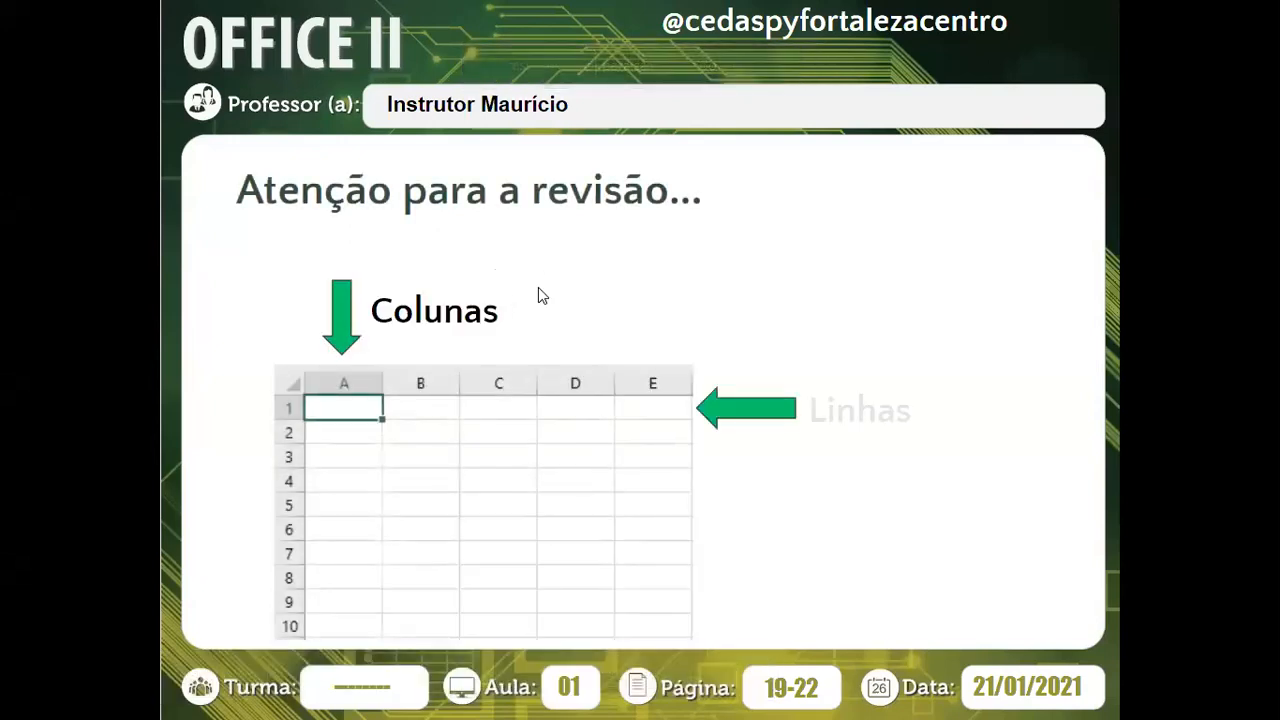
left_click(467, 309)
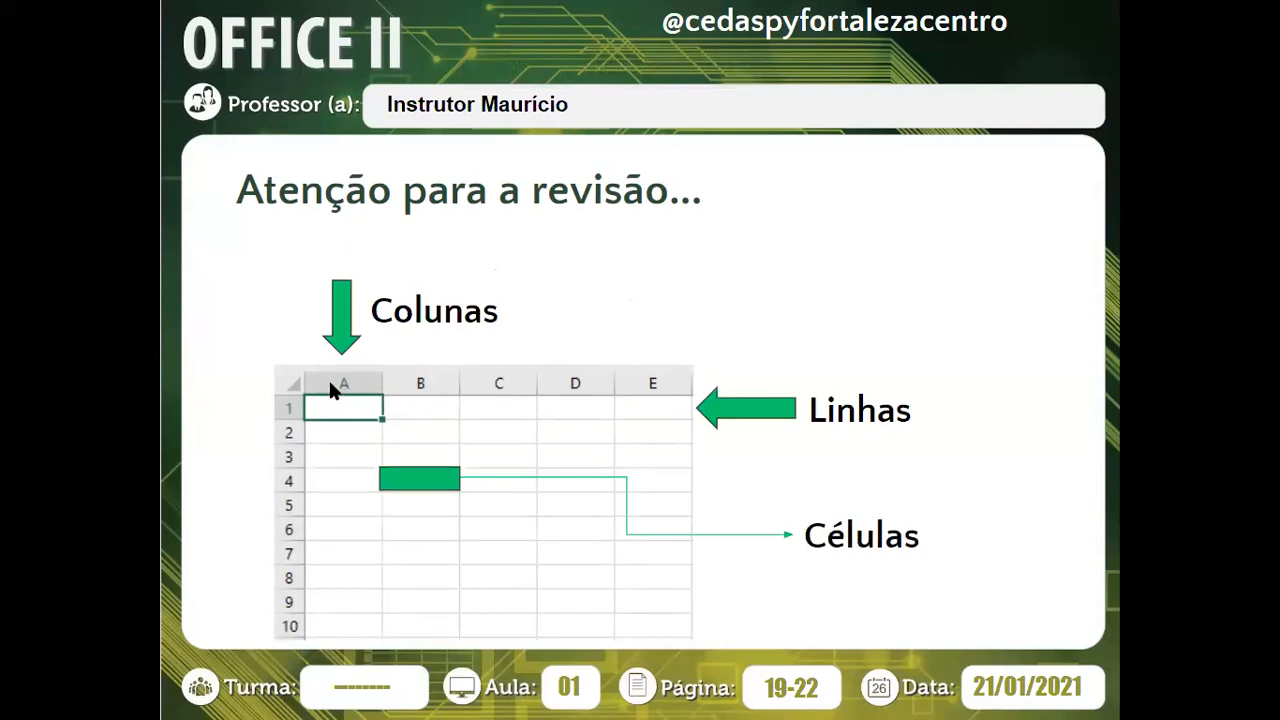
key("Escape")
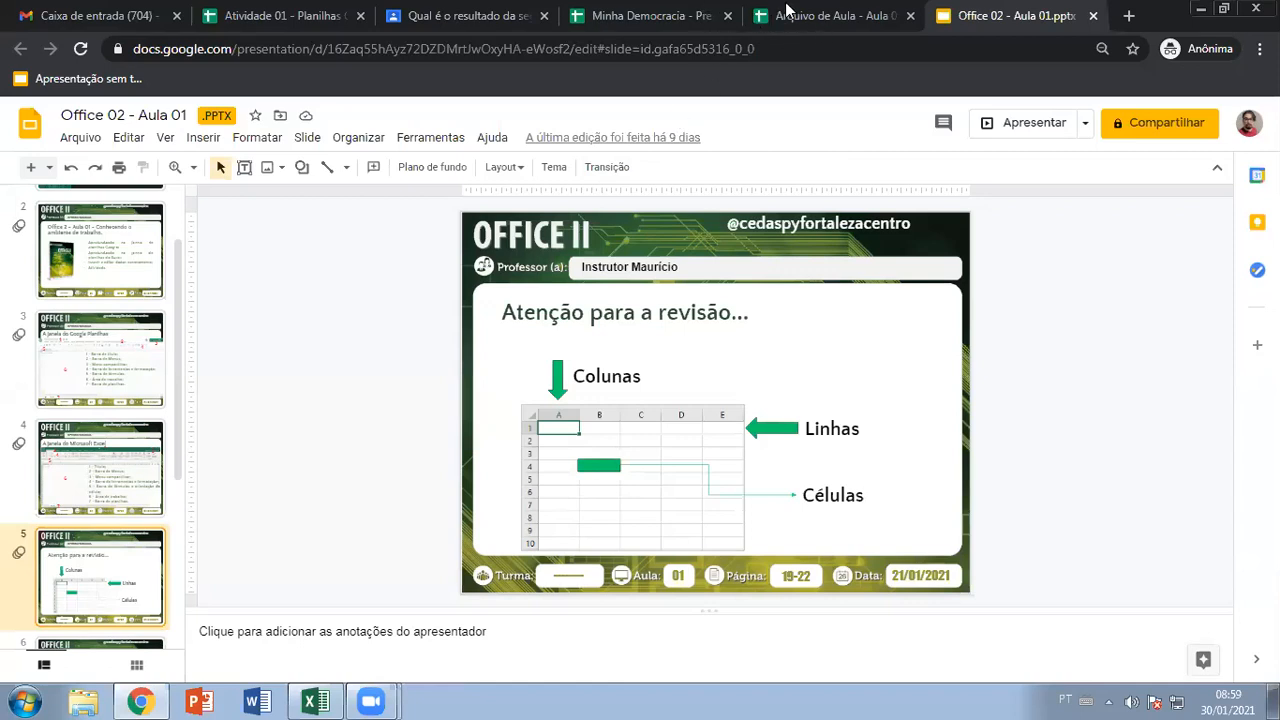
Clear A1 and give A1:C4 all borders
left_click(285, 17)
left_click(205, 300)
left_click(133, 248)
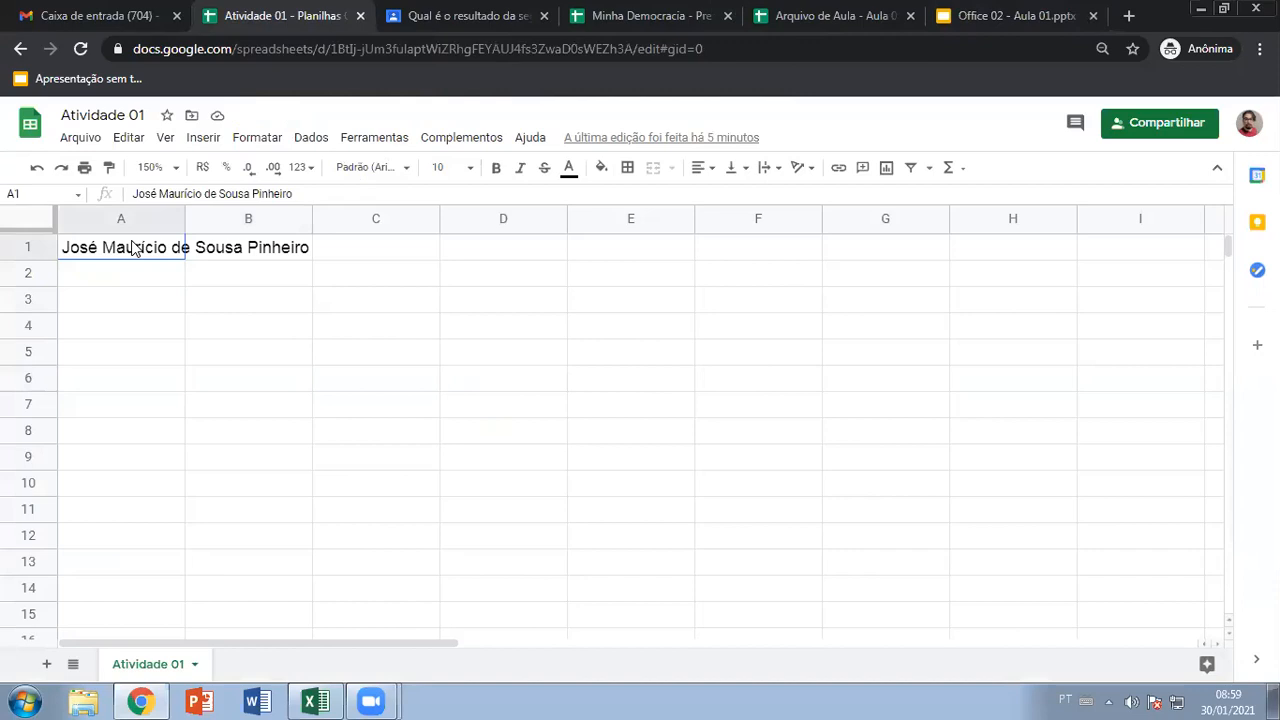
key("Delete")
left_click_drag(174, 254, 338, 327)
left_click(627, 167)
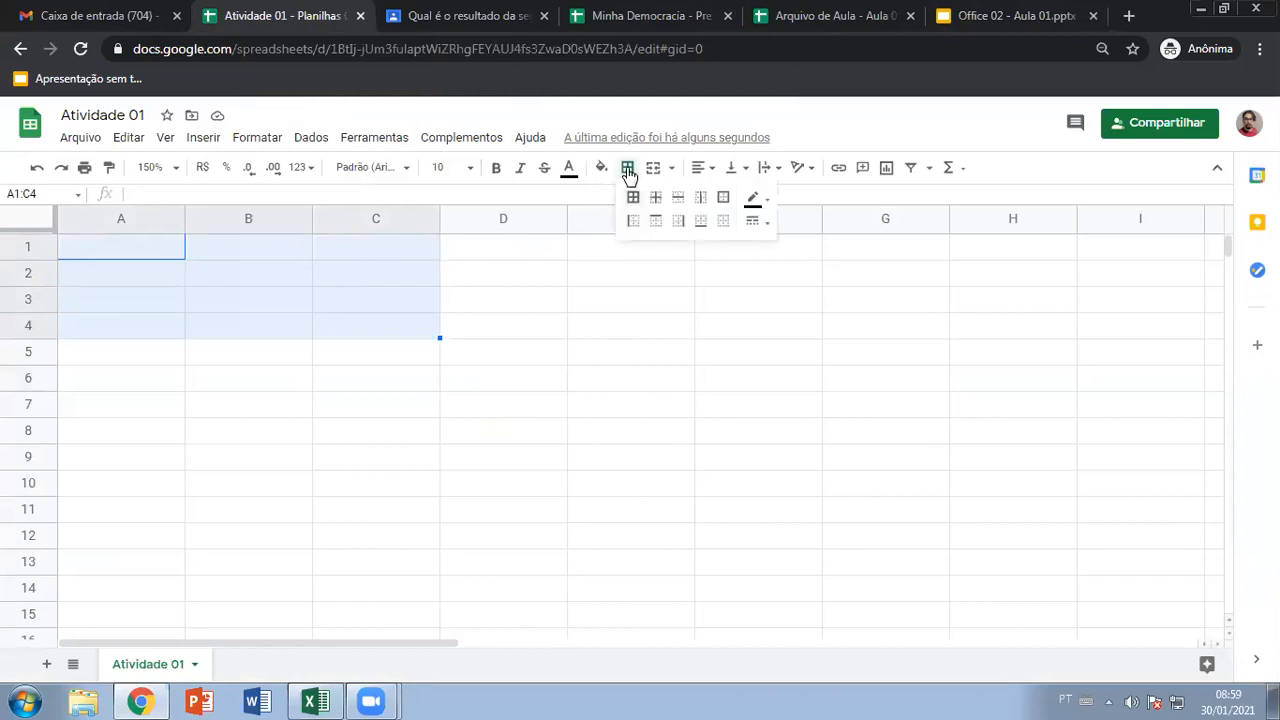
left_click(633, 197)
Merge A1:C1 into a centred 'Jogo 01' header
left_click_drag(166, 251, 380, 248)
left_click(653, 167)
left_click(340, 278)
left_click(213, 252)
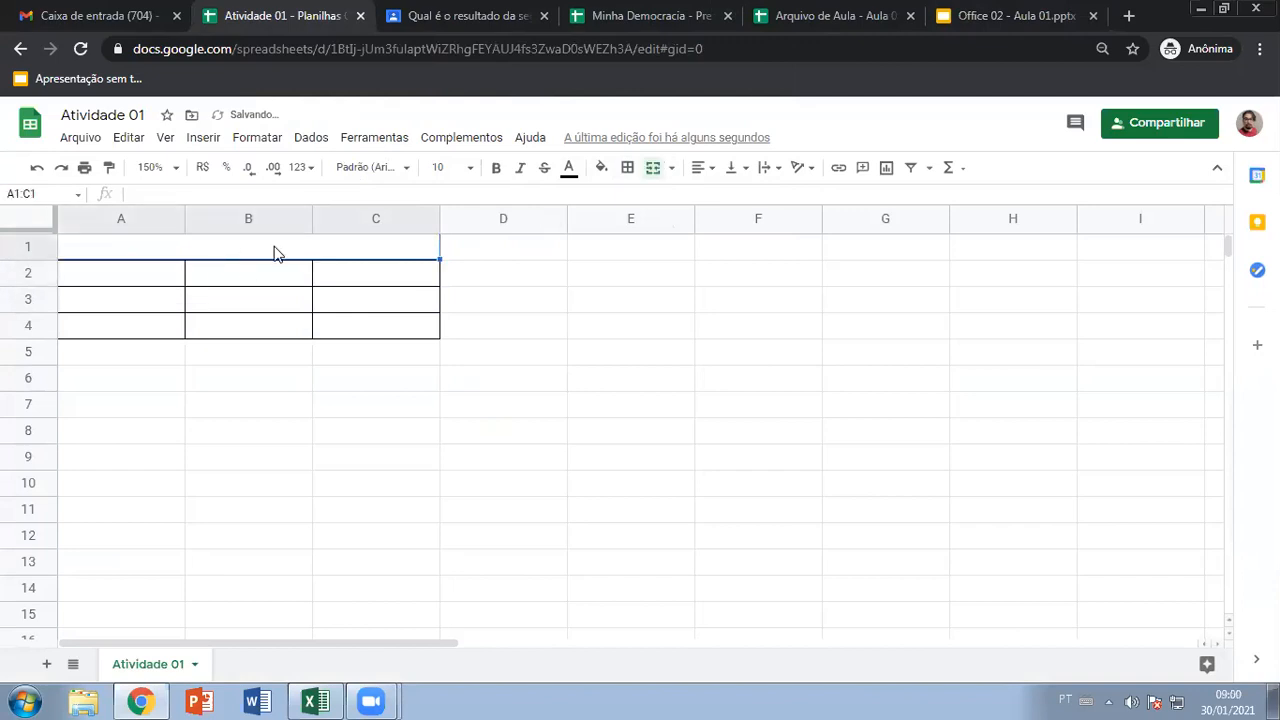
type("Jogo 01")
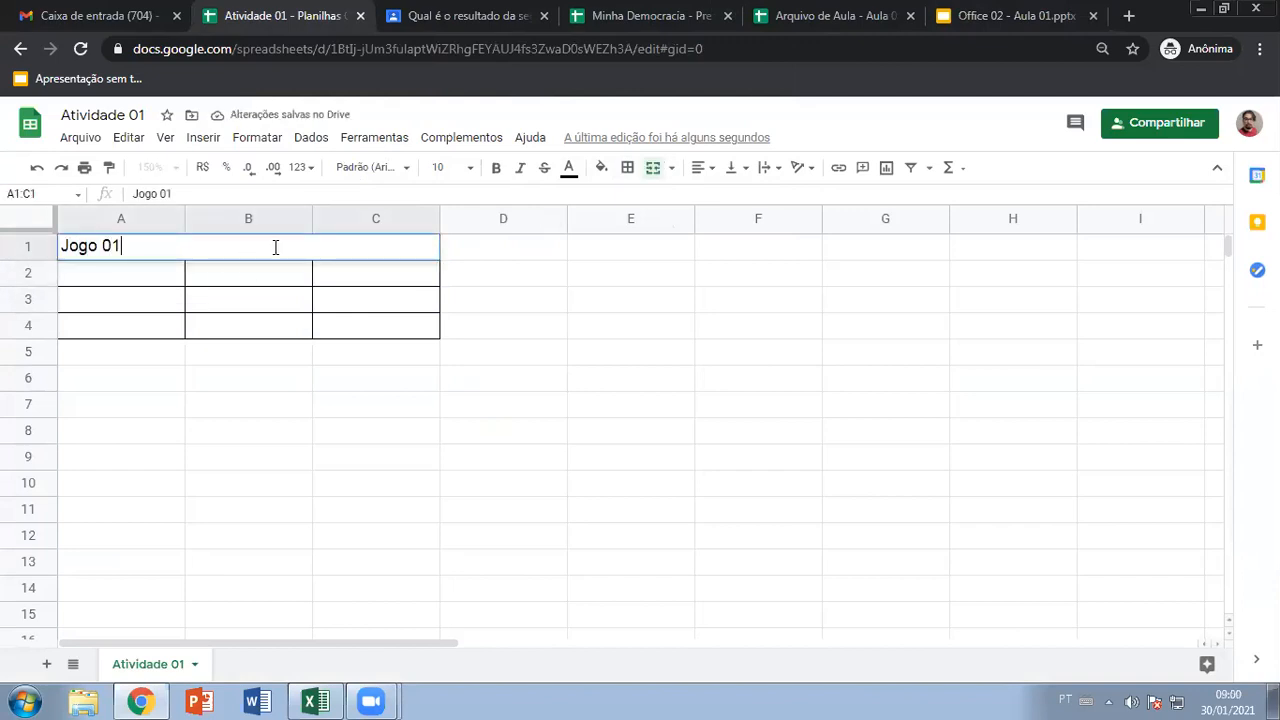
left_click_drag(163, 371, 159, 350)
left_click(152, 252)
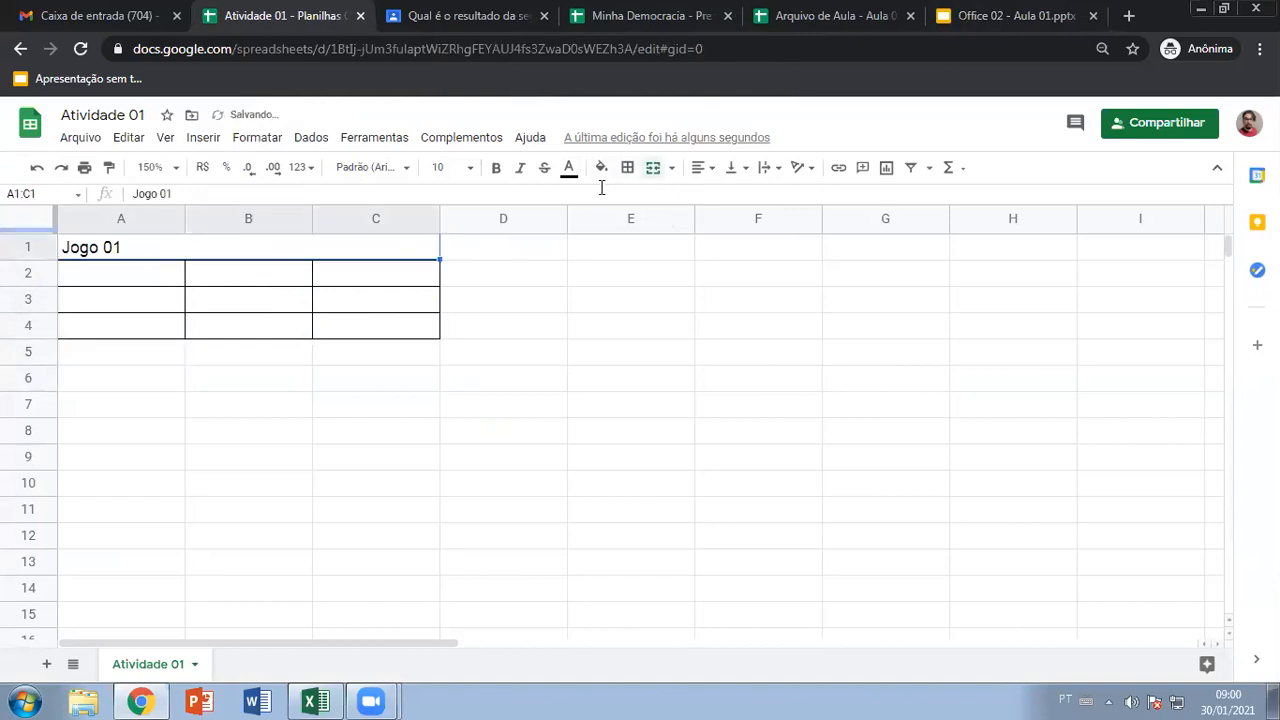
left_click(698, 167)
left_click(719, 195)
left_click(391, 357)
Set the font size of the A1:C4 table to 18
left_click_drag(281, 258, 300, 334)
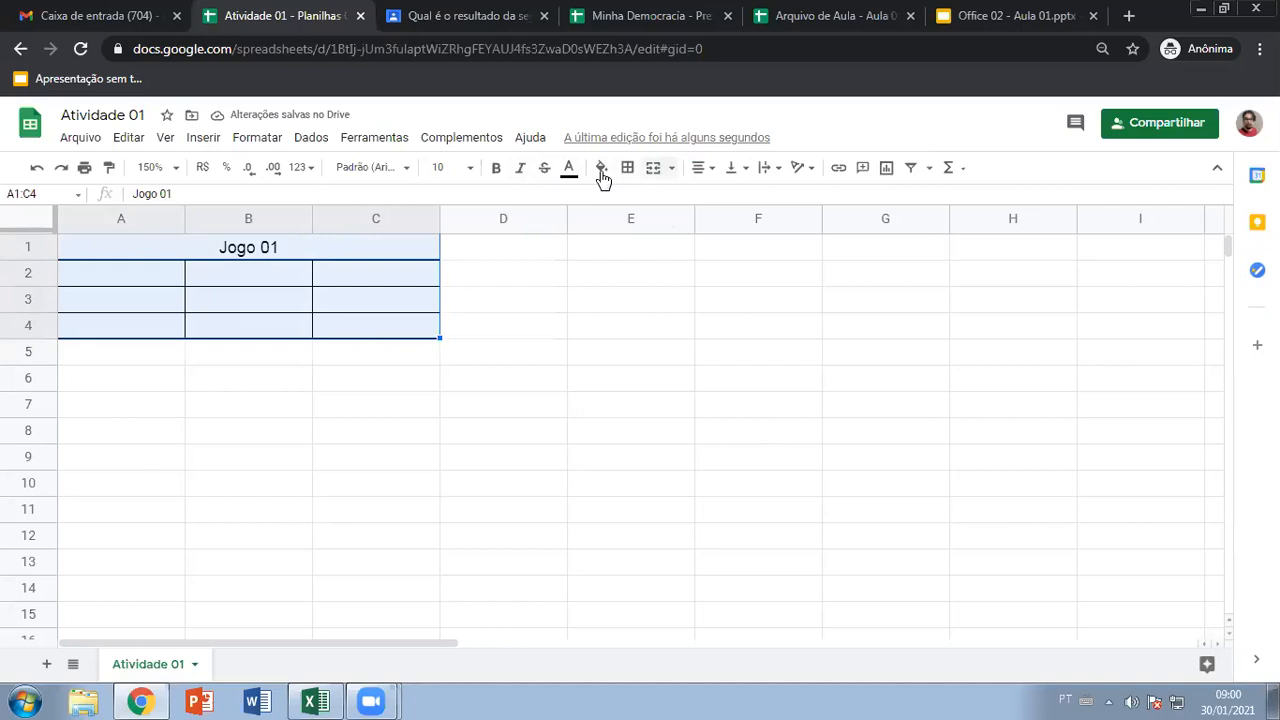
left_click(672, 168)
left_click(628, 168)
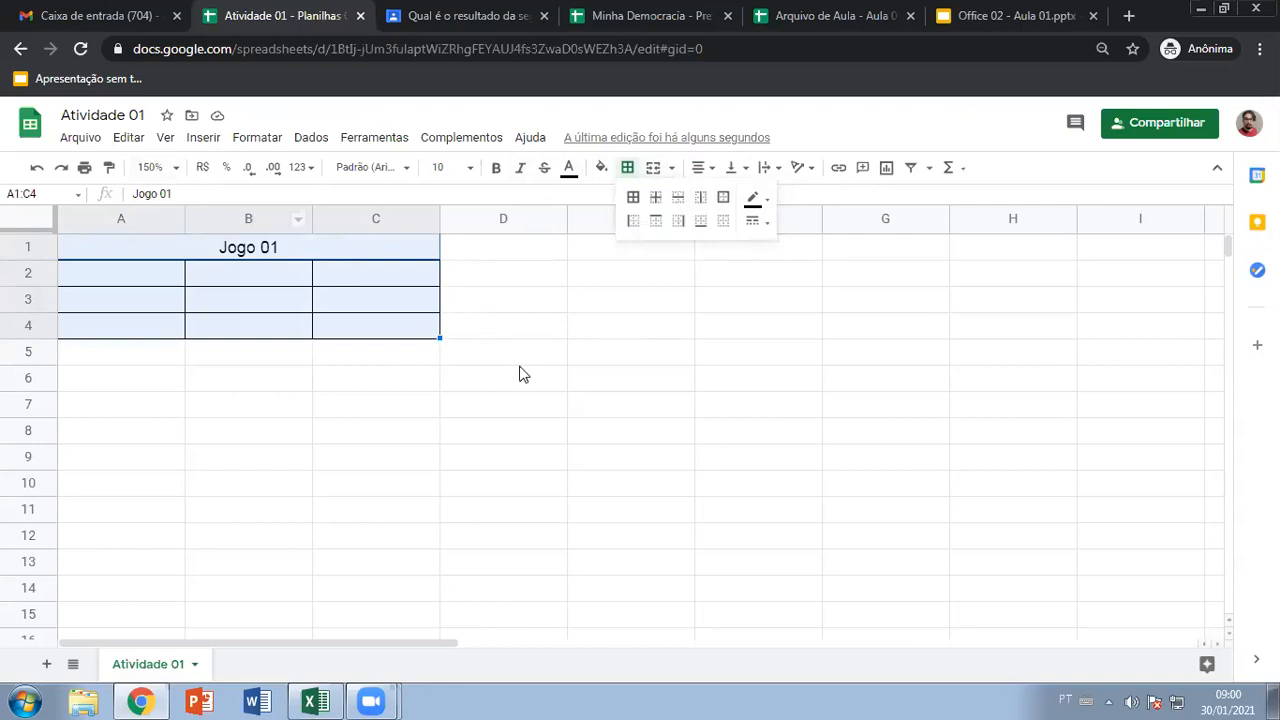
left_click(470, 350)
left_click_drag(154, 255, 197, 330)
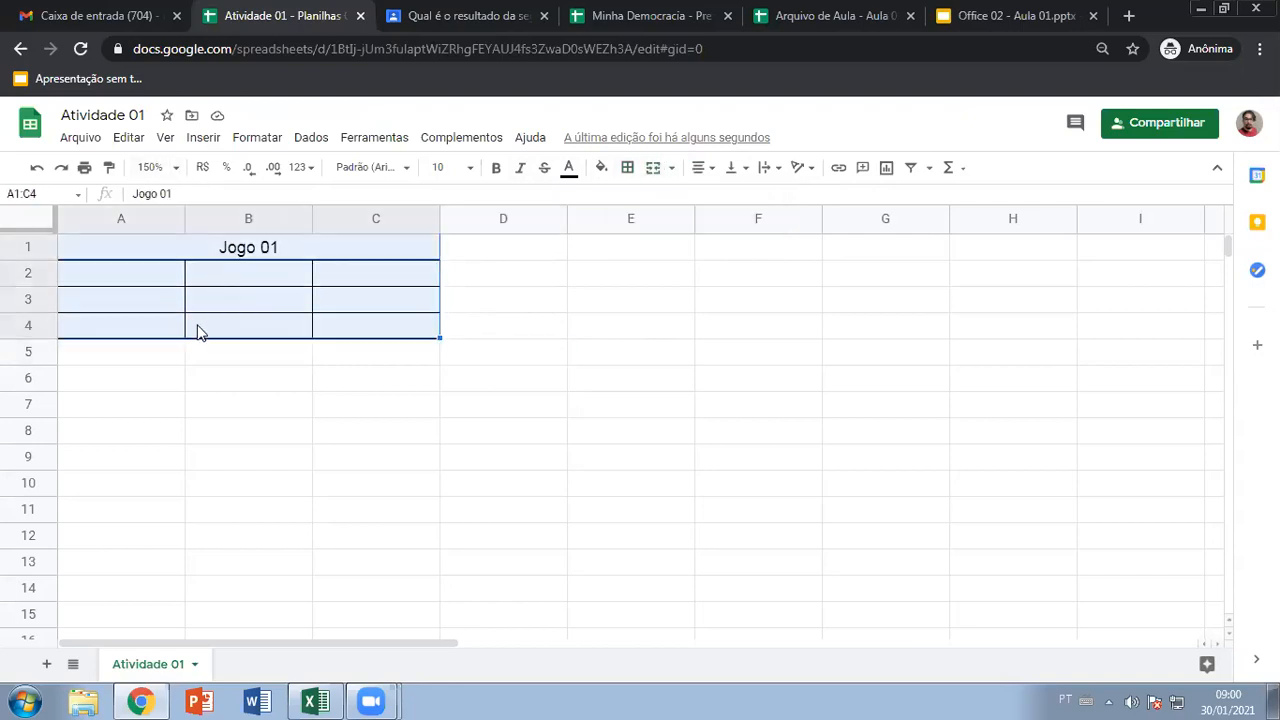
left_click(471, 168)
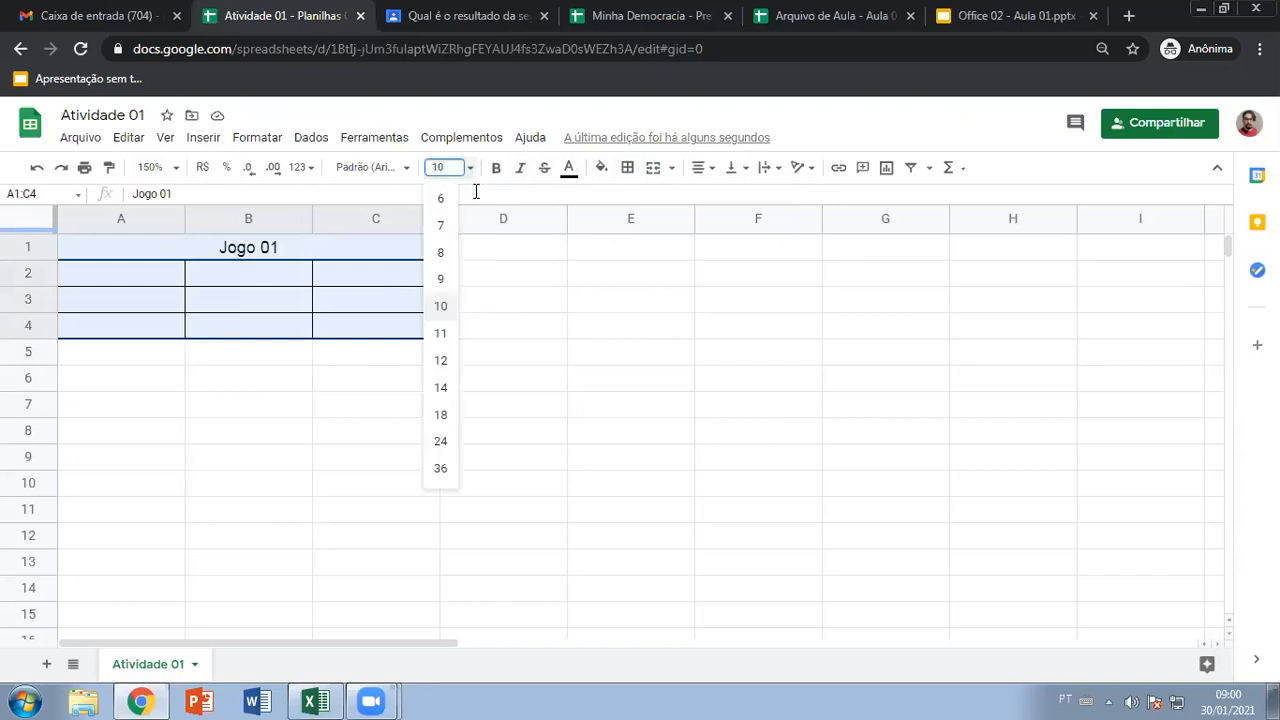
left_click(441, 414)
left_click(295, 398)
Copy the Jogo 01 table and paste copies at D5 and G9
left_click_drag(351, 266, 358, 338)
key("ctrl+c")
left_click(508, 377)
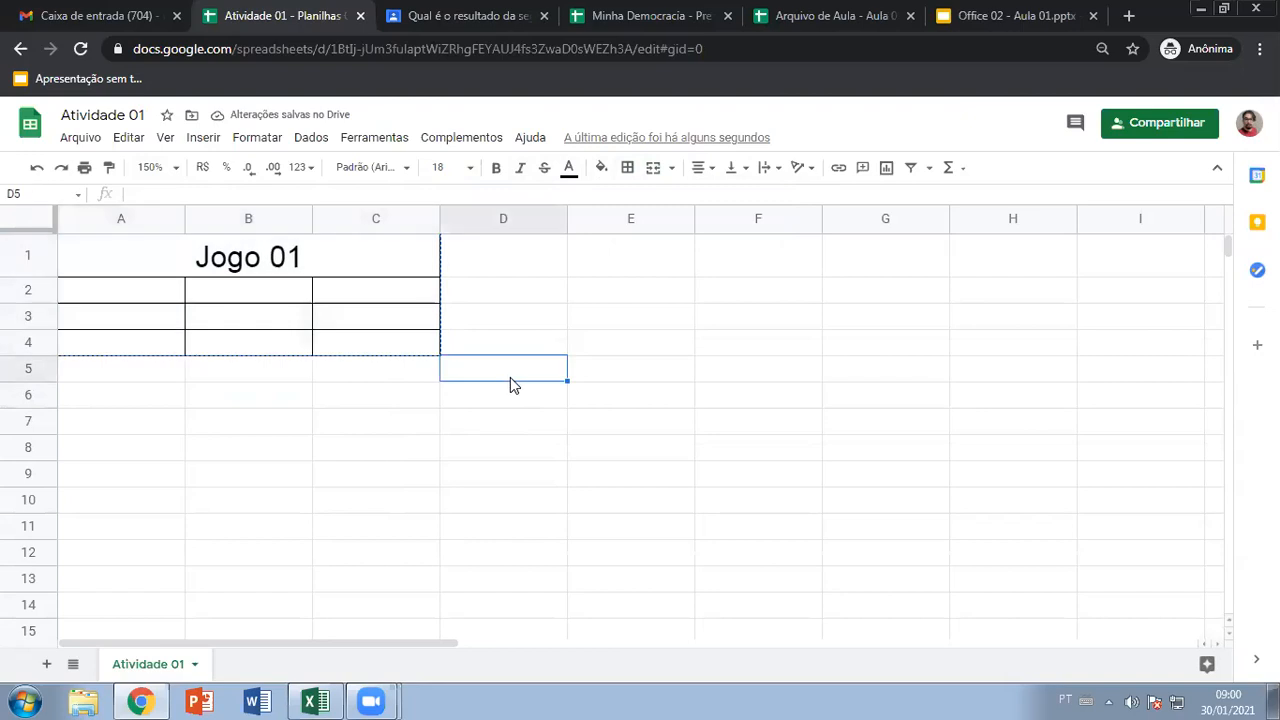
key("ctrl+v")
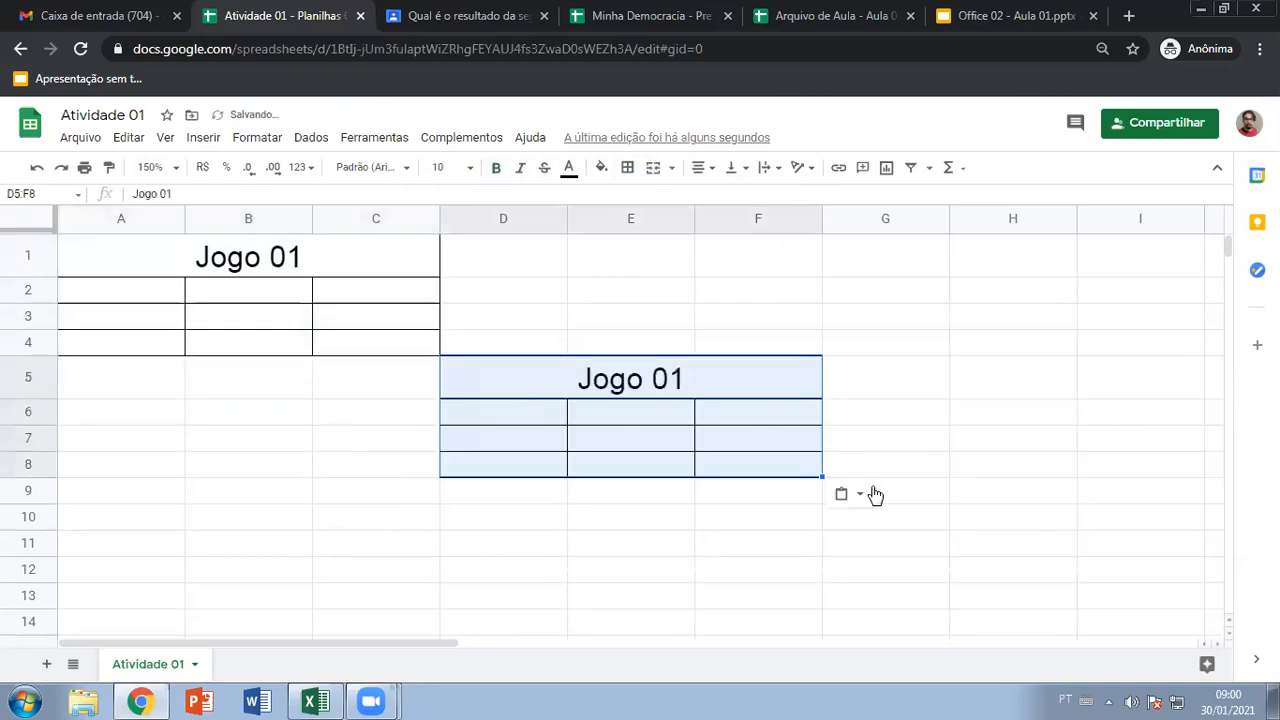
left_click(937, 510)
key("ctrl+v")
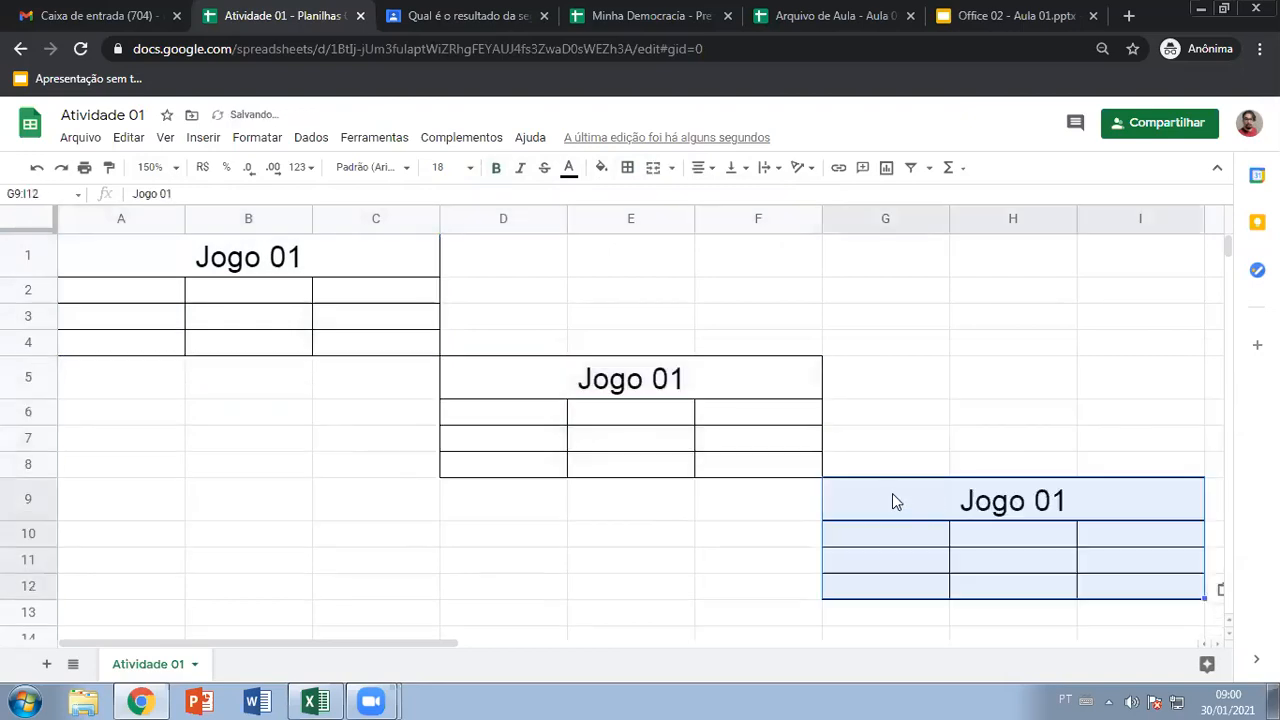
Retitle the copied headers to Jogo 02 and Jogo 03
left_click(712, 384)
key("BackSpace")
type("2")
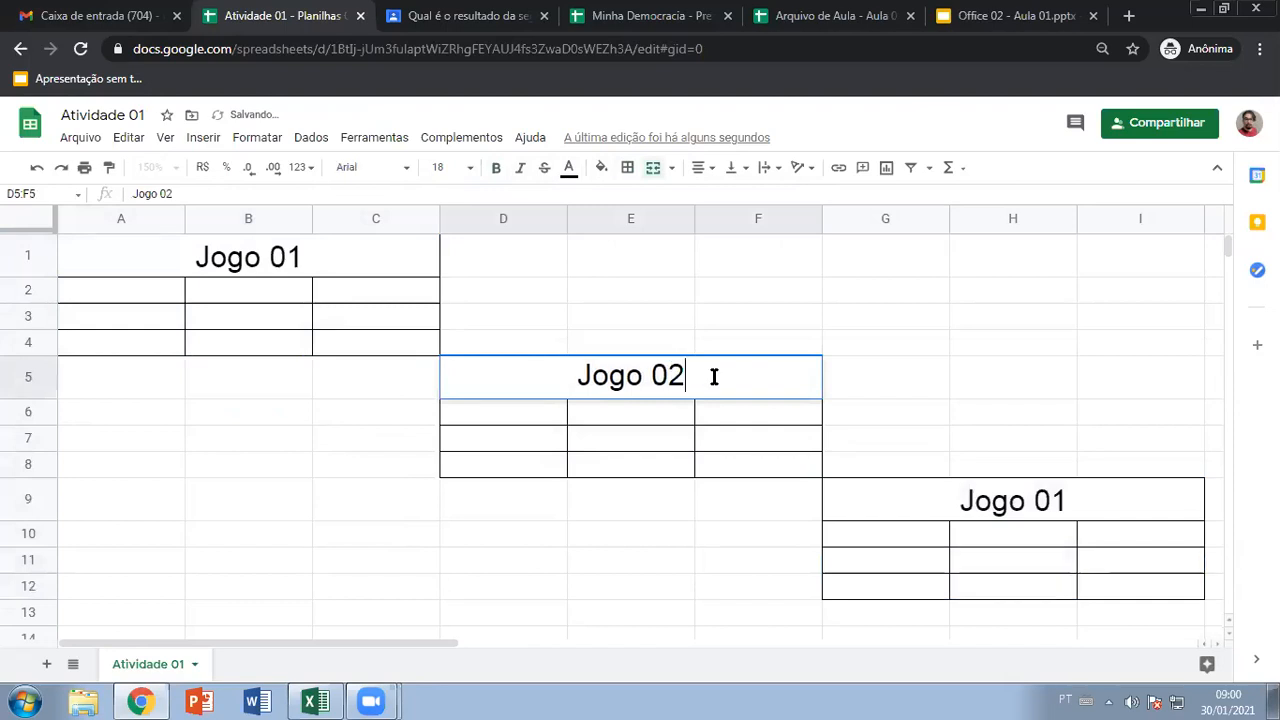
left_click(1100, 510)
double_click(1083, 497)
key("BackSpace")
type("3")
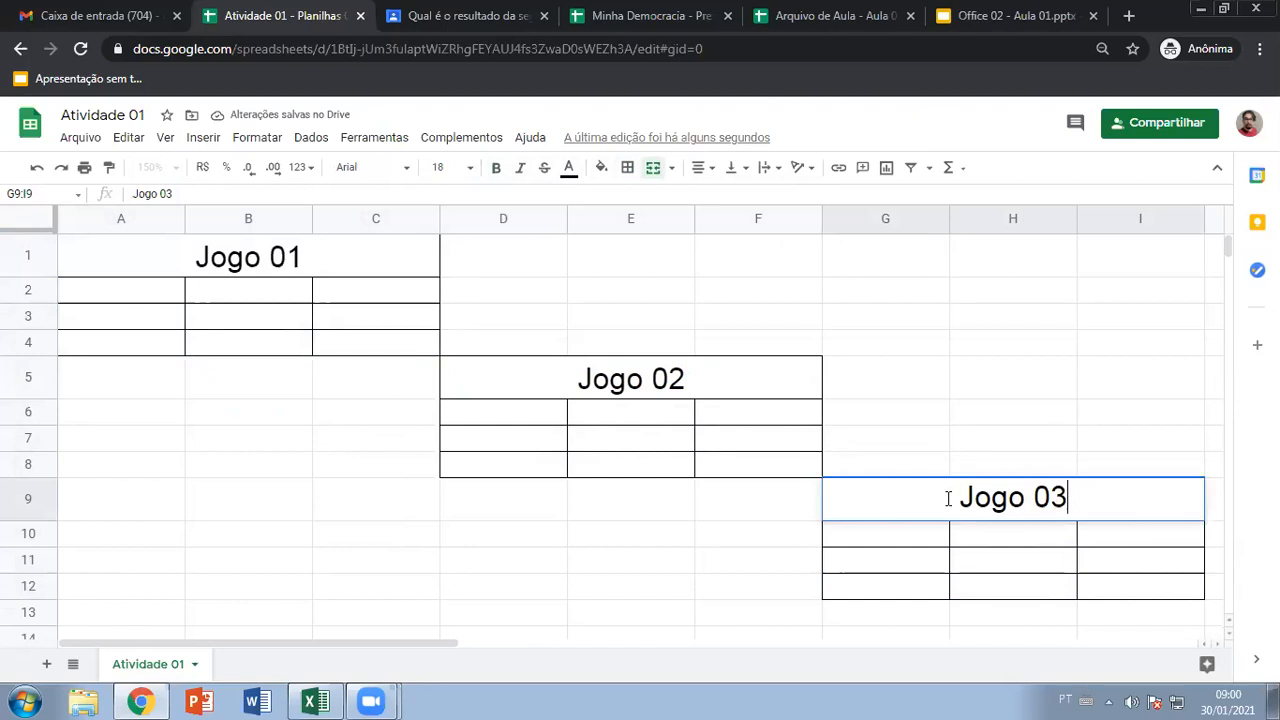
left_click(534, 294)
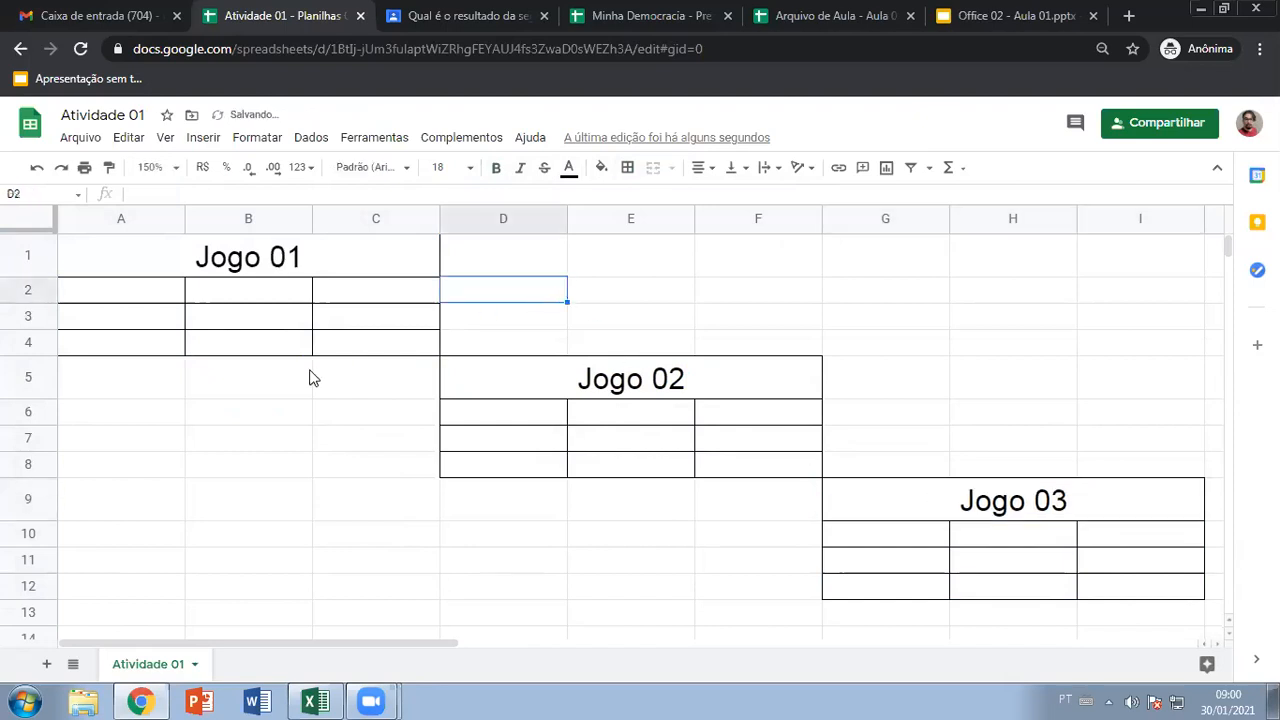
left_click(254, 420)
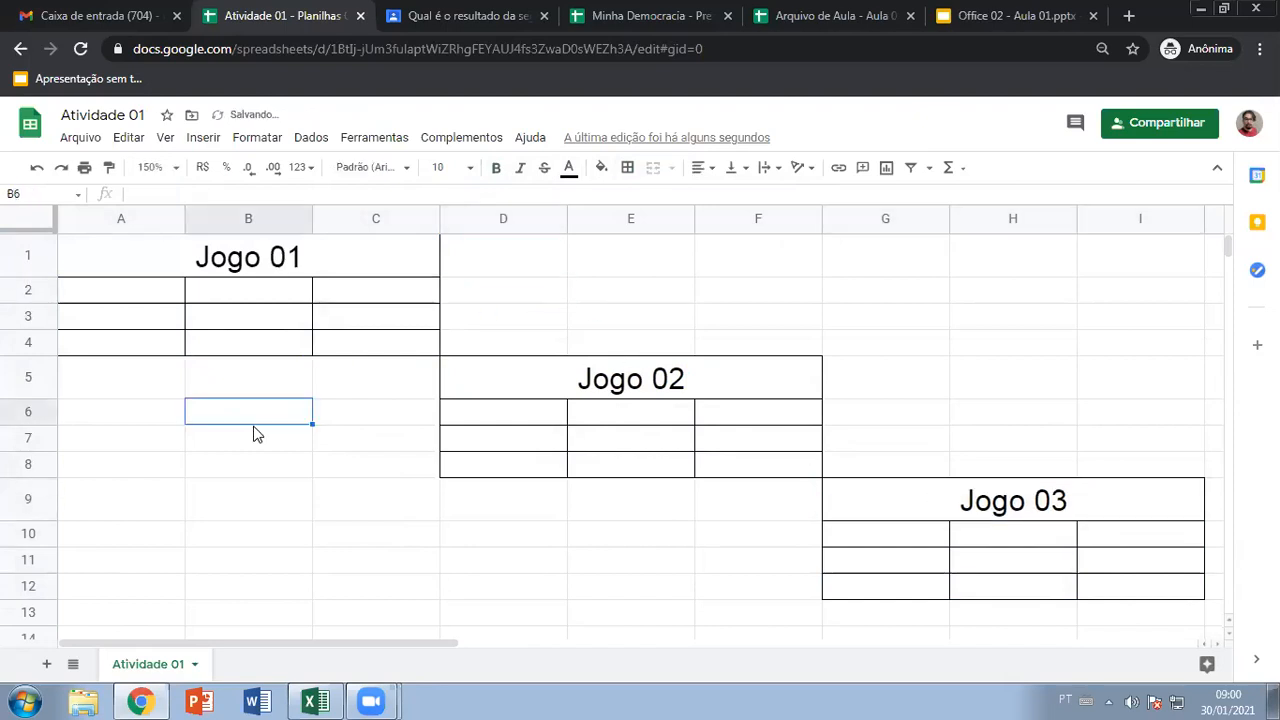
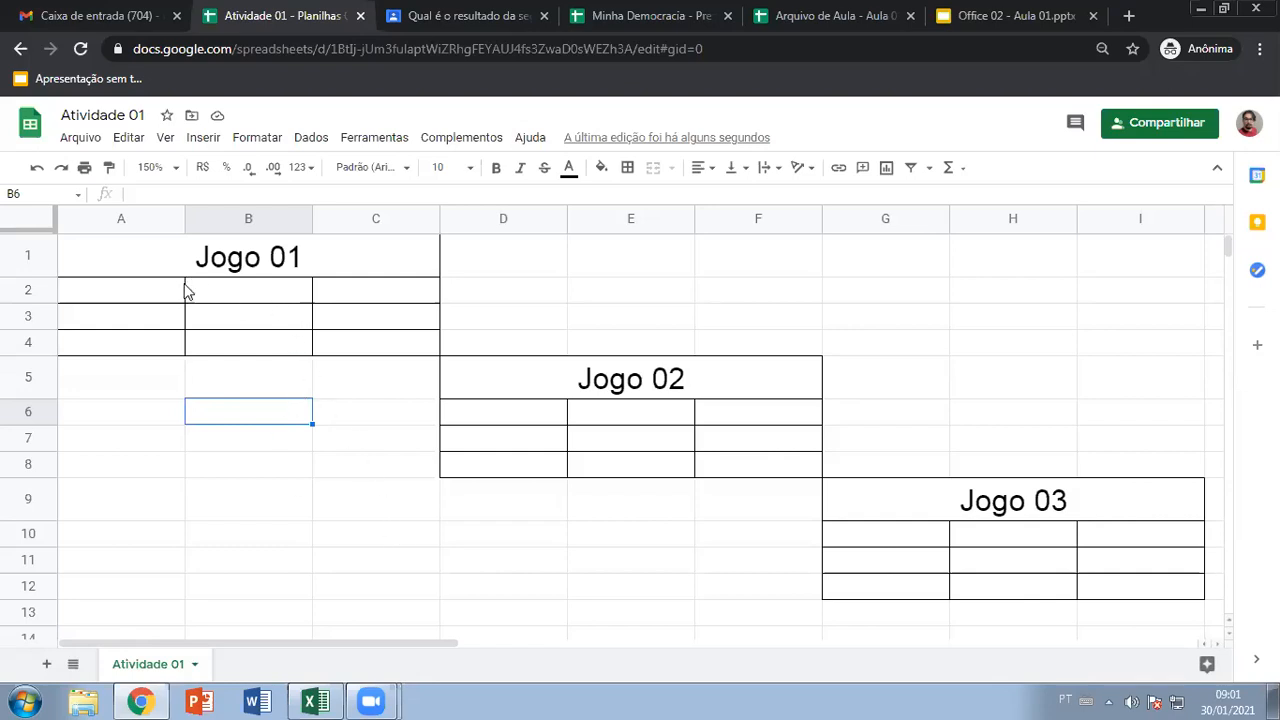
Move between cells of the Jogo 01 grid, pointing out the B3–C4 diagonal
left_click(150, 295)
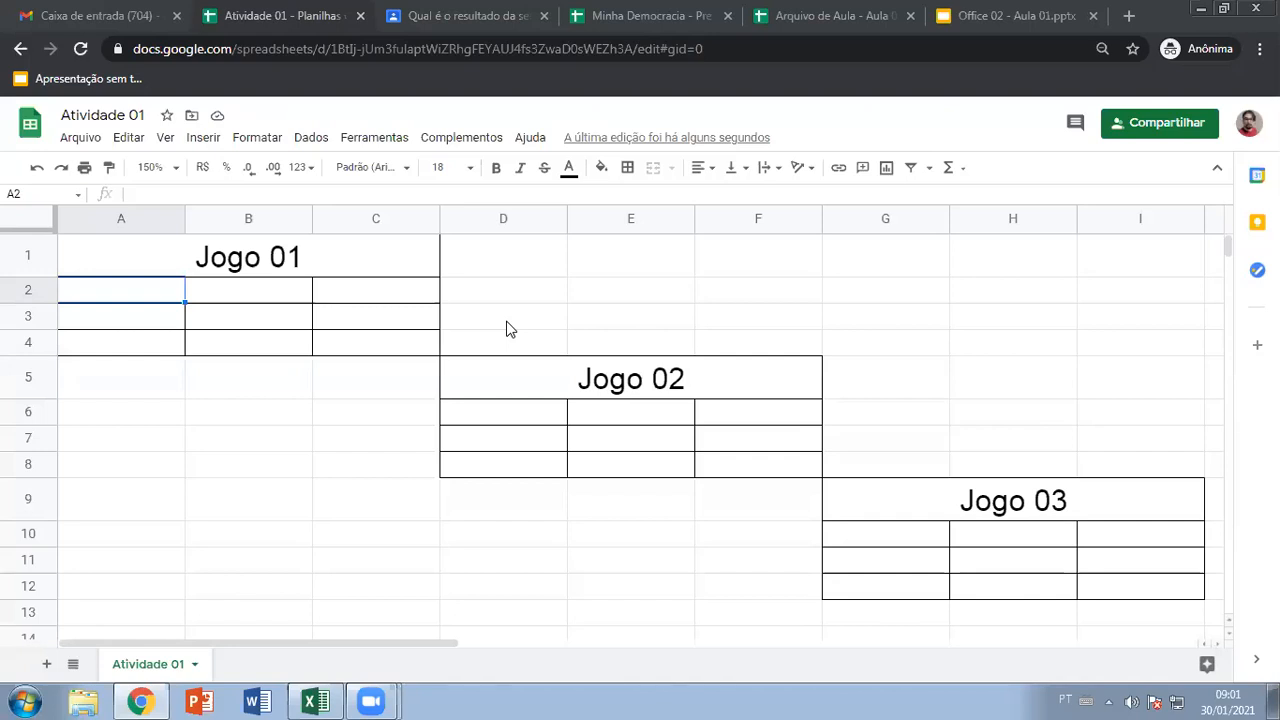
left_click(233, 291)
left_click(374, 290)
left_click(370, 325)
left_click(168, 345)
left_click(240, 318)
left_click(240, 341)
left_click(366, 343)
left_click(140, 297)
left_click(220, 296)
left_click(155, 317)
left_click(224, 315)
left_click(334, 347)
left_click(208, 297)
left_click(168, 292)
left_click(226, 320)
left_click(318, 345)
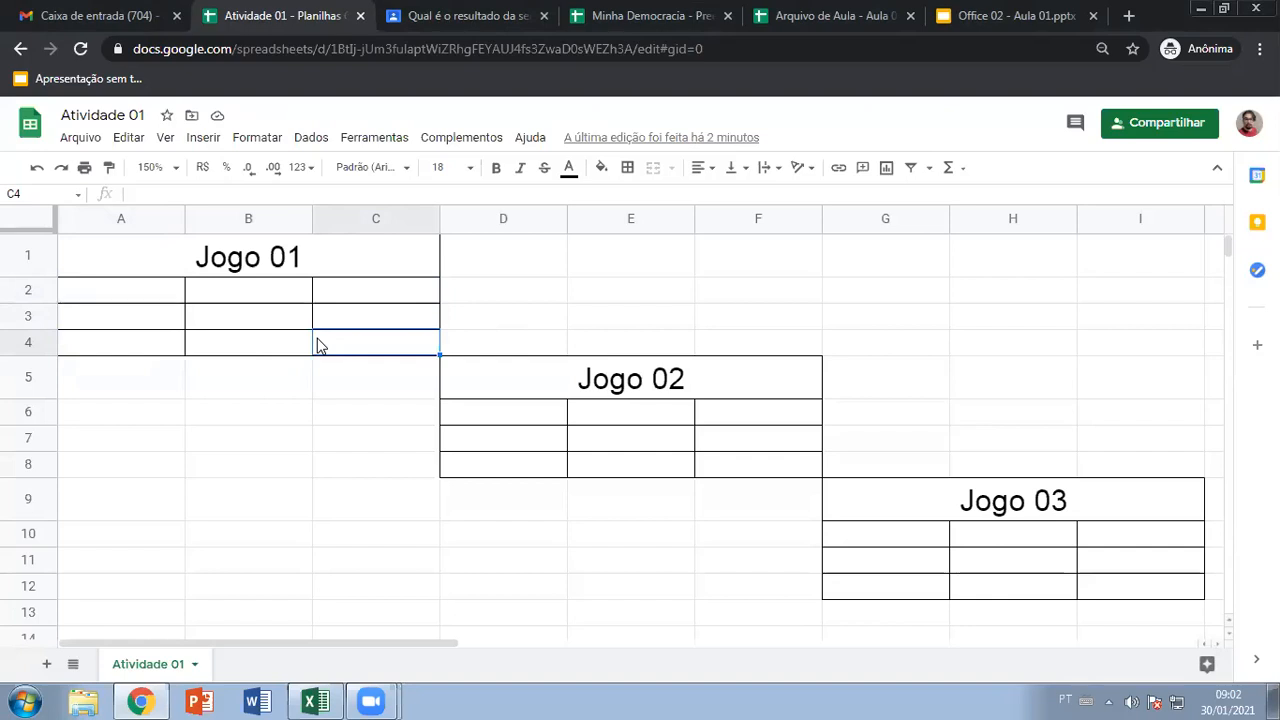
left_click(165, 293)
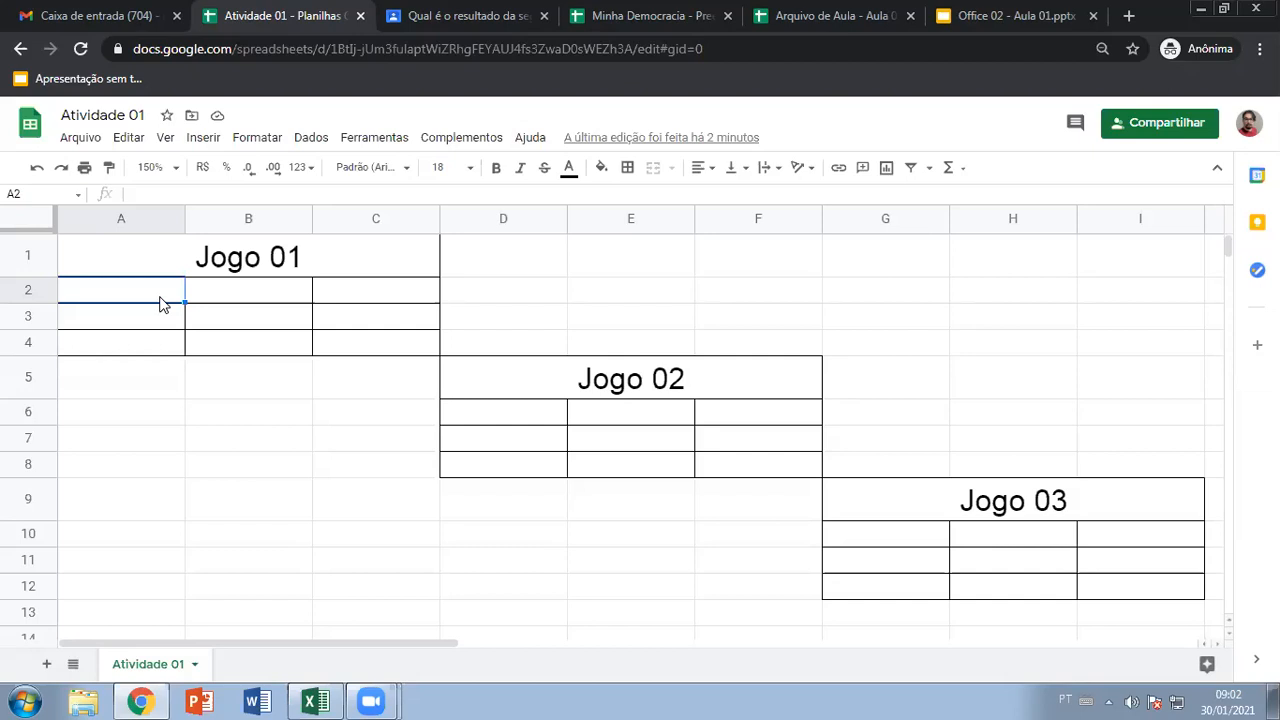
left_click(244, 295)
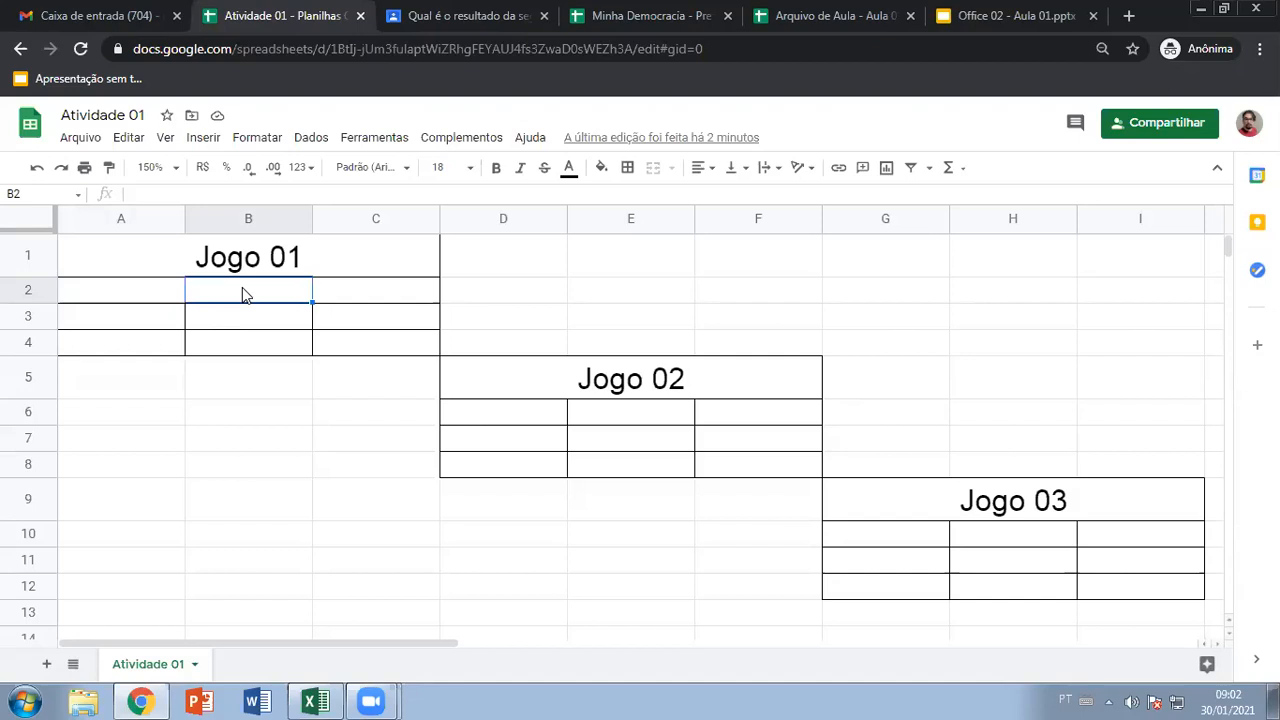
left_click(166, 302)
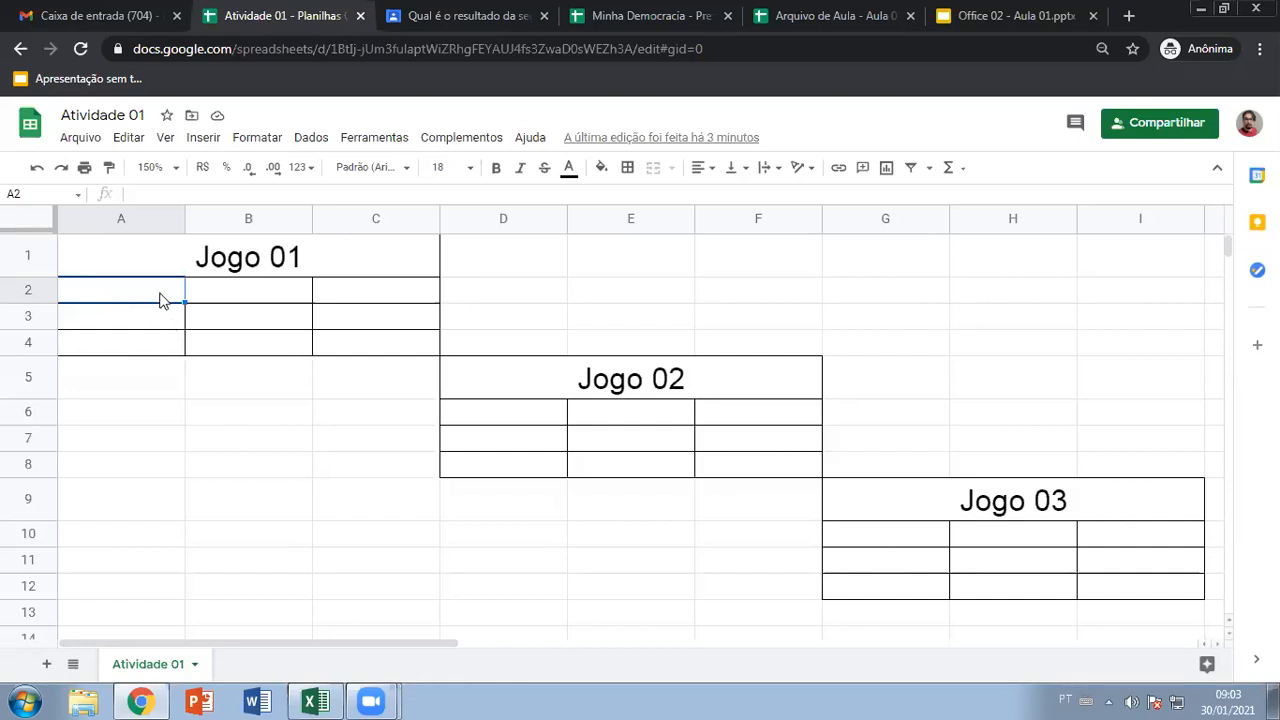
left_click(216, 474)
left_click(672, 588)
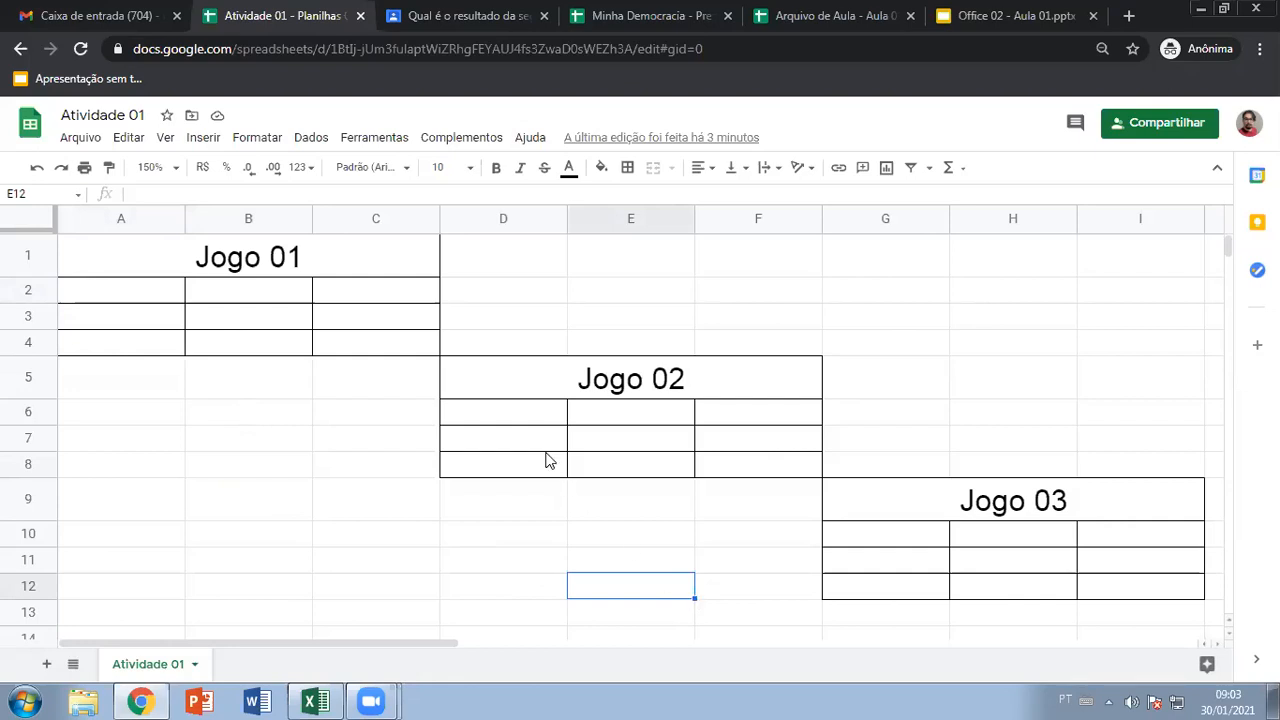
Put an X in C4 and centre-align the Jogo 01 grid A2:C4
left_click(368, 342)
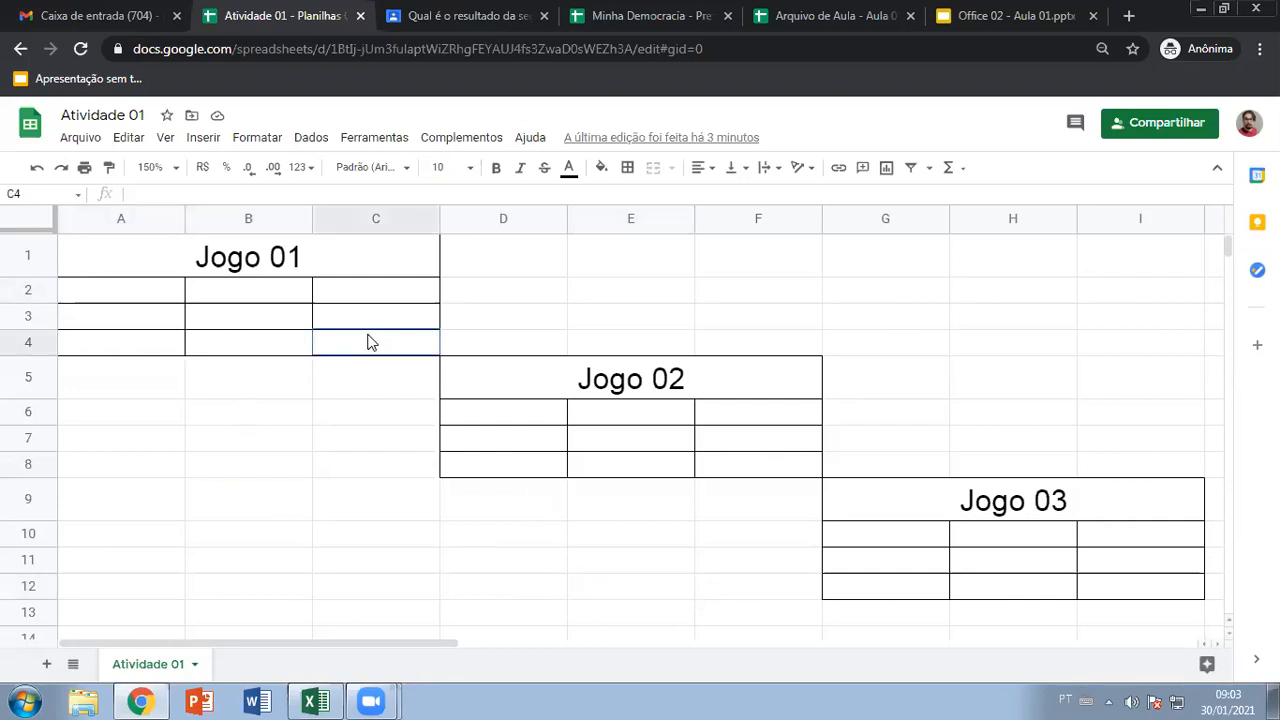
type("X")
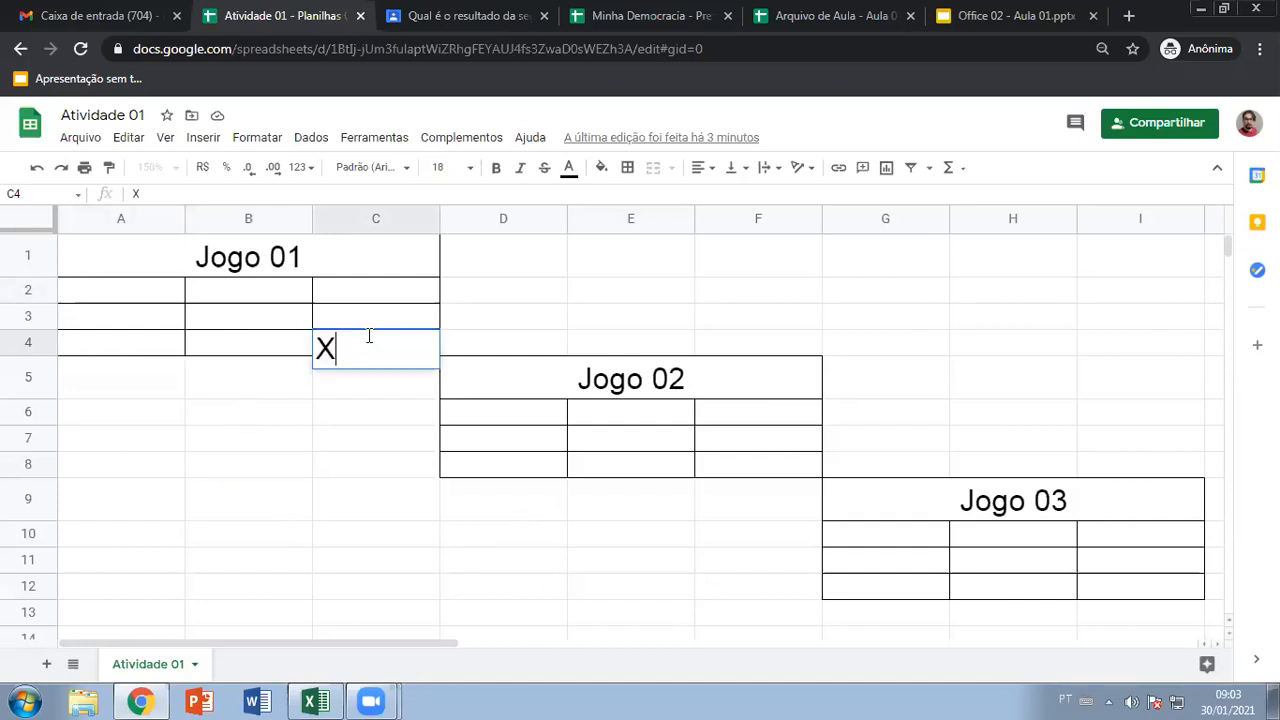
left_click(274, 423)
left_click(134, 292)
left_click_drag(203, 303, 404, 347)
left_click(703, 168)
left_click(721, 198)
left_click(420, 398)
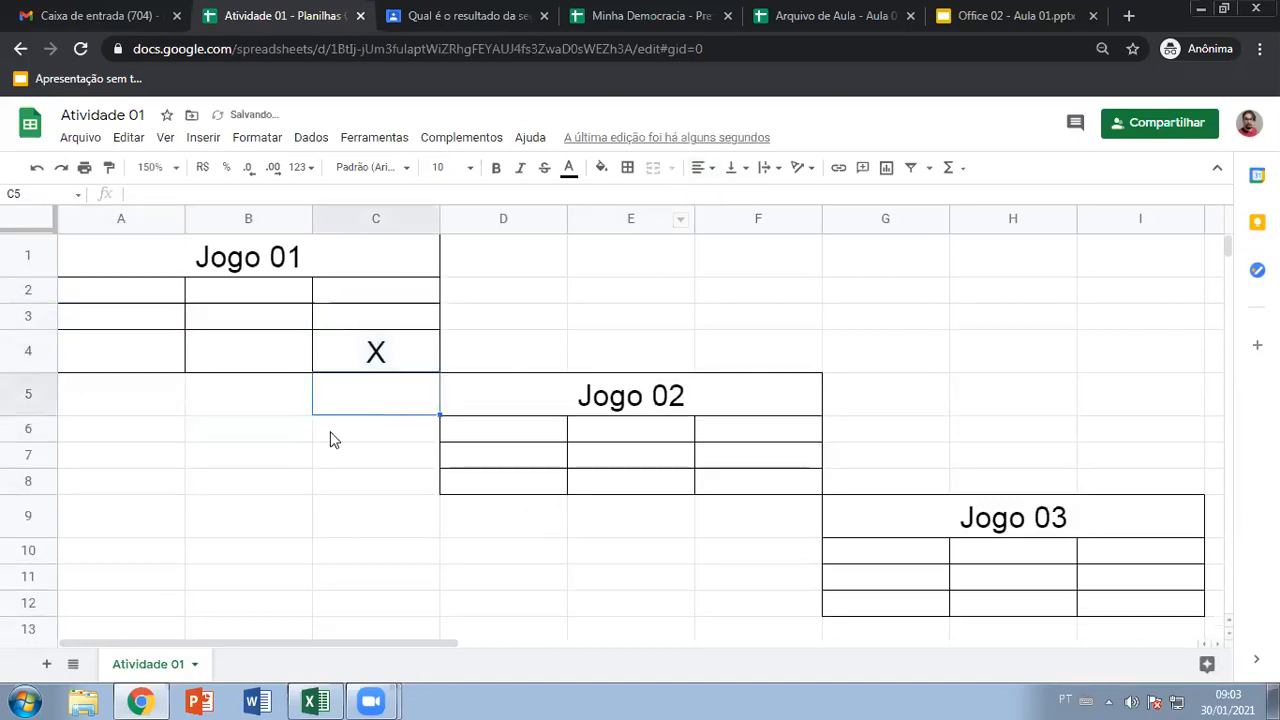
Place an O in B3 and an X in C2
left_click(248, 318)
type("O")
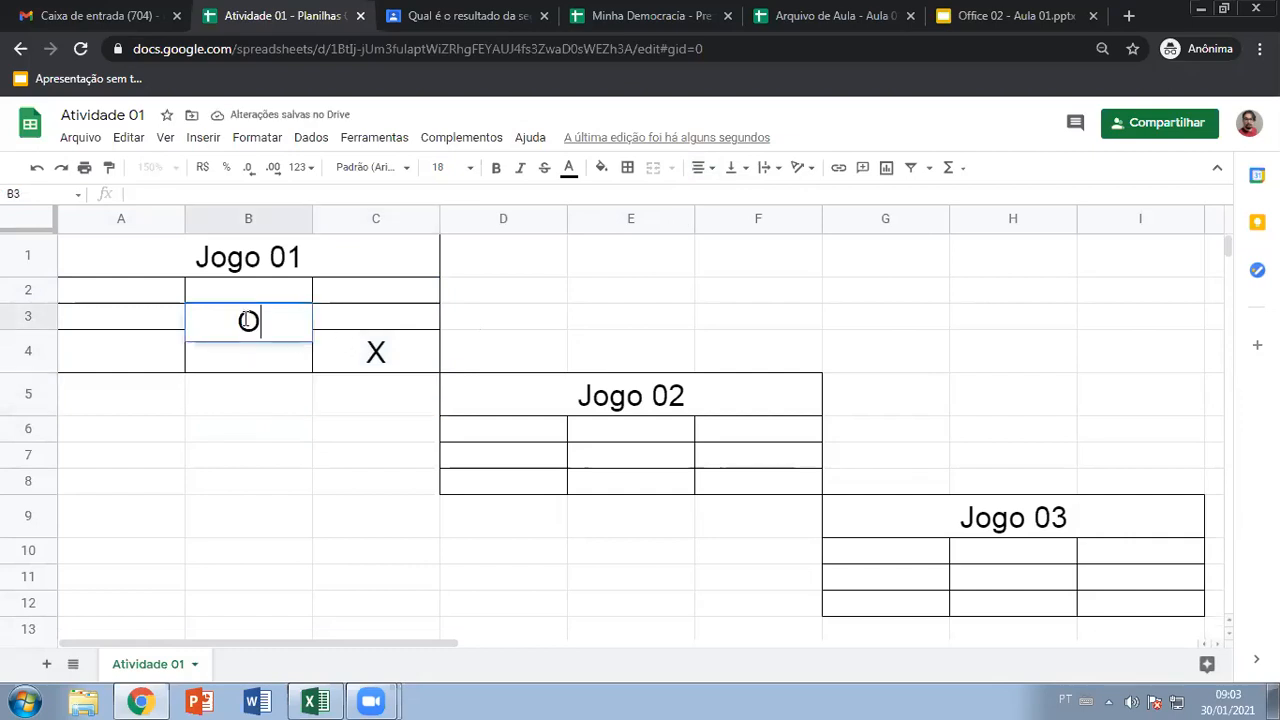
left_click(252, 402)
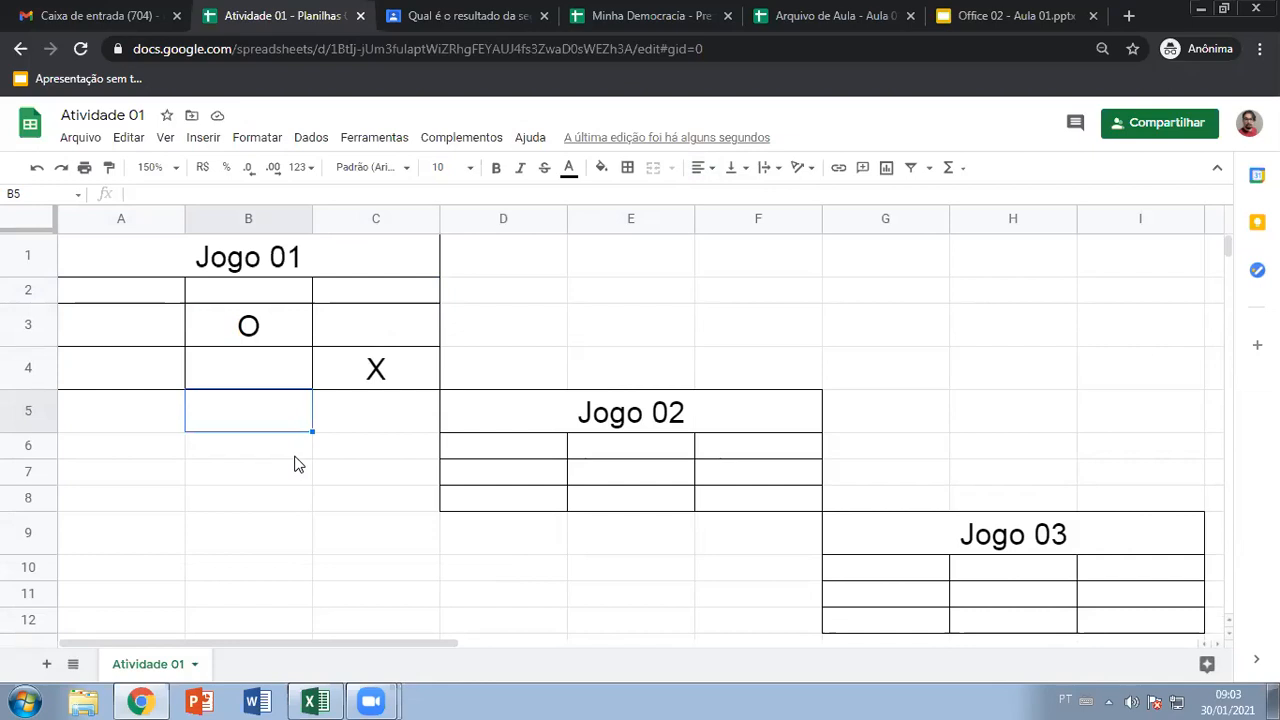
left_click(369, 294)
type("X")
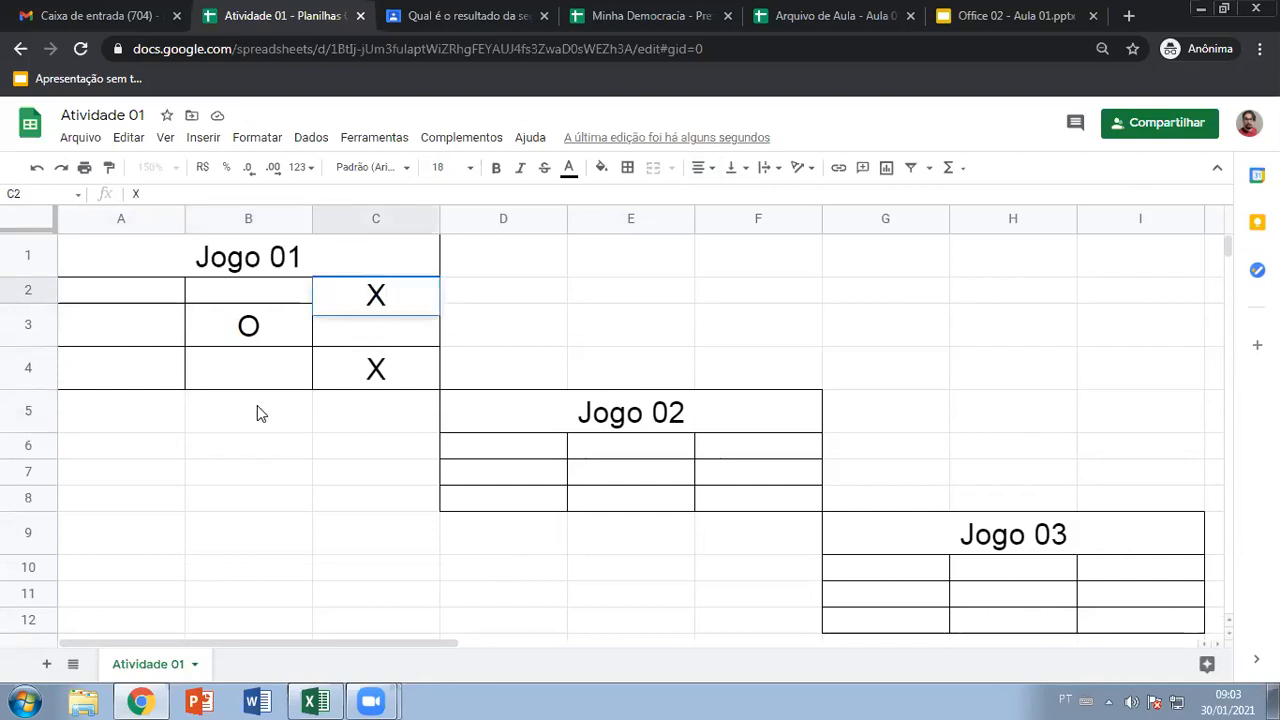
left_click(257, 405)
Place an O in C3, an X in A4 and an O in A3
left_click(358, 344)
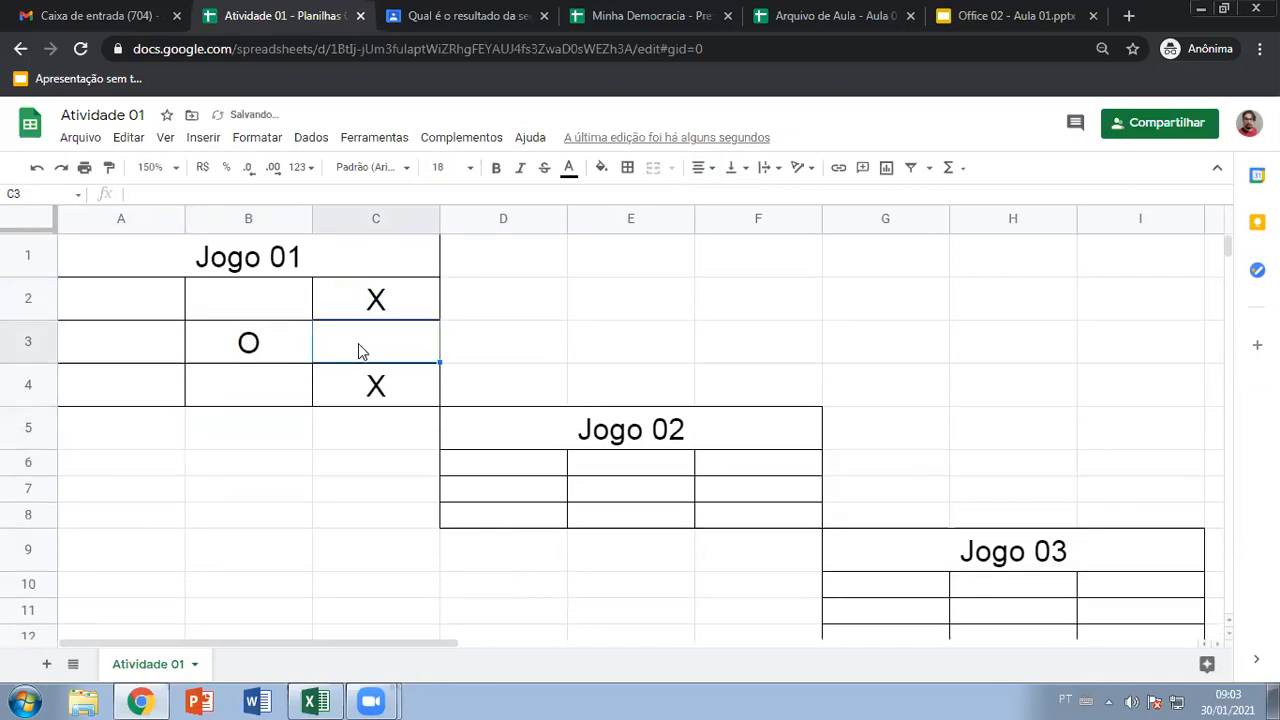
type("O")
left_click(258, 429)
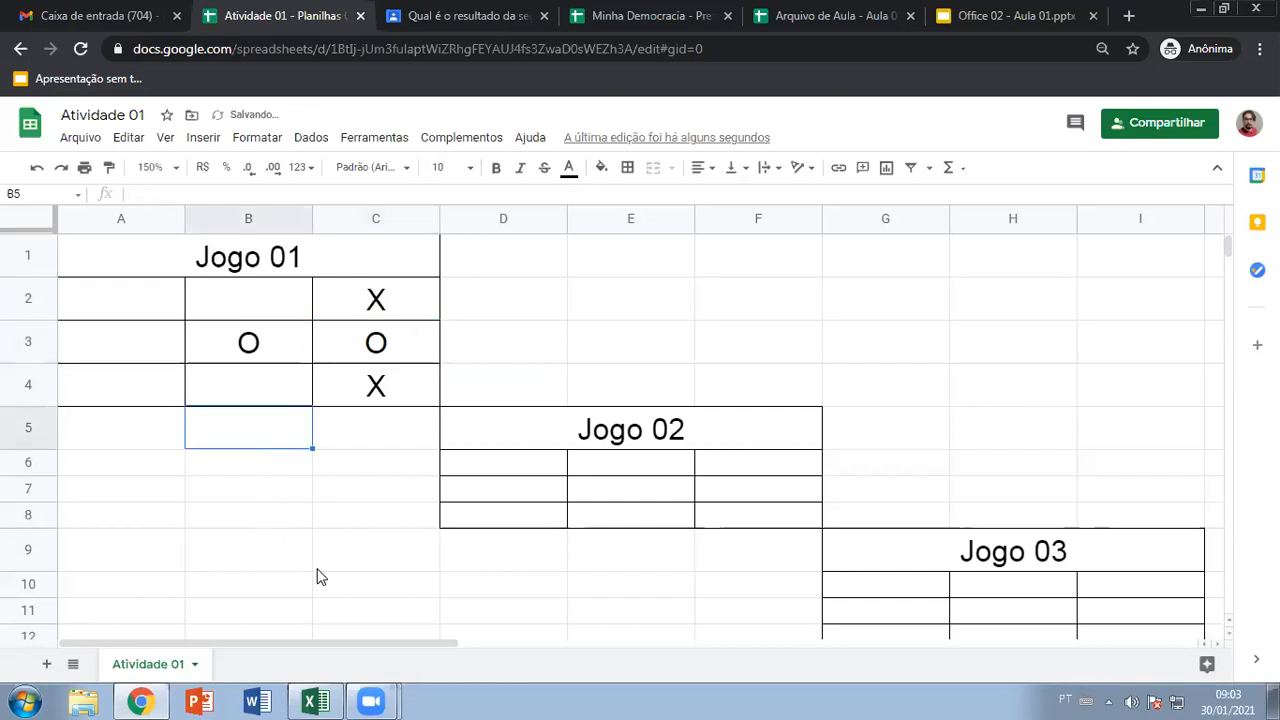
left_click(139, 387)
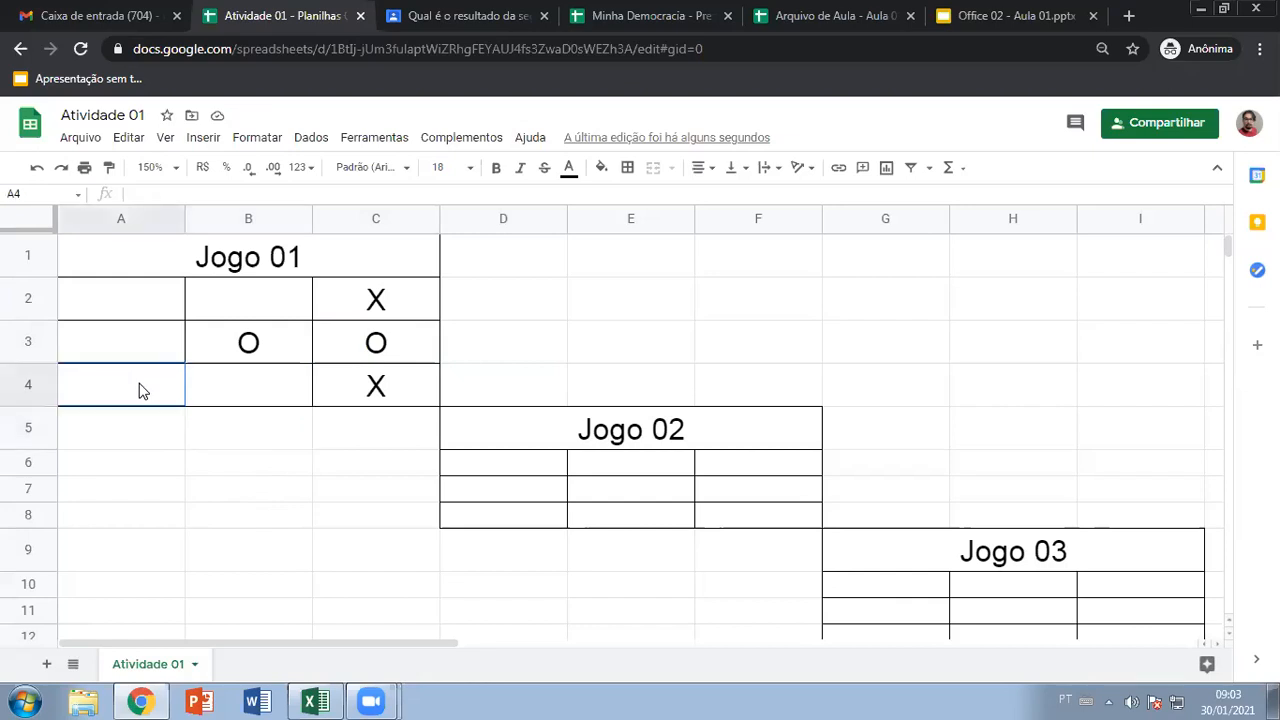
type("X")
left_click(147, 351)
type("O")
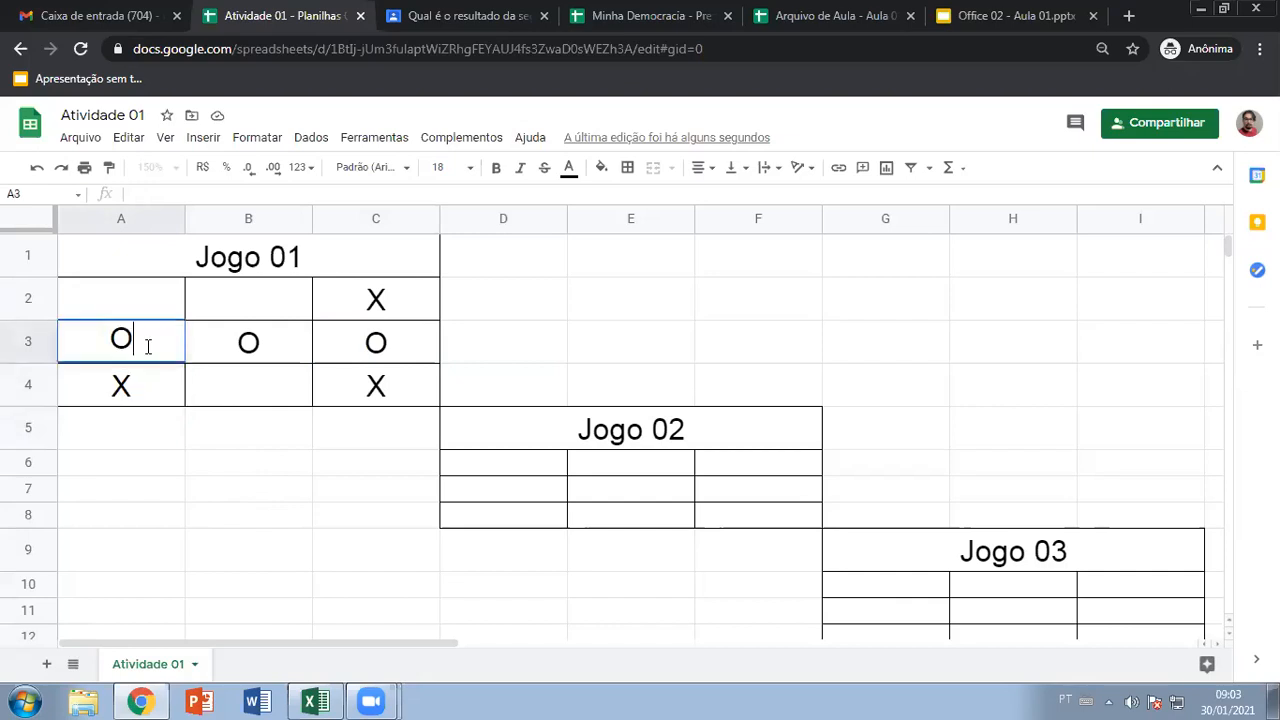
left_click(167, 445)
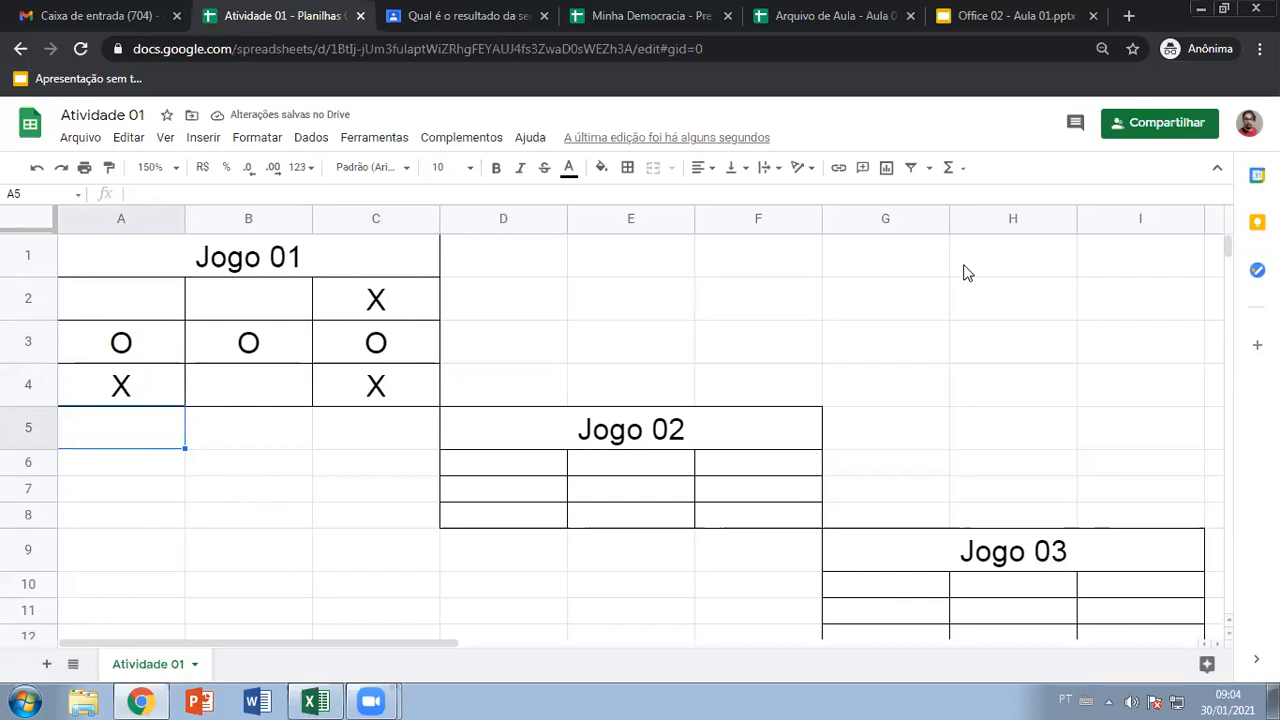
left_click(254, 463)
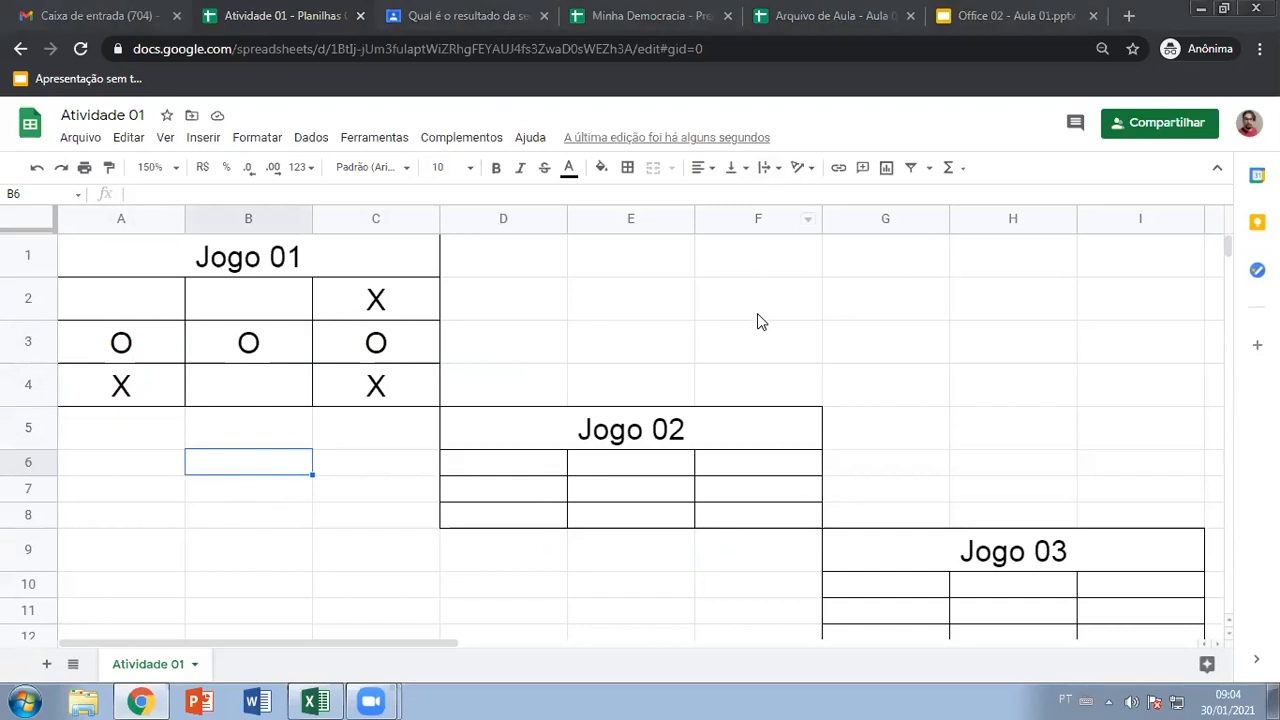
Put an X in E7 and centre the Jogo 02 grid D6:F8 with Ctrl+Shift+E
left_click_drag(509, 463, 746, 523)
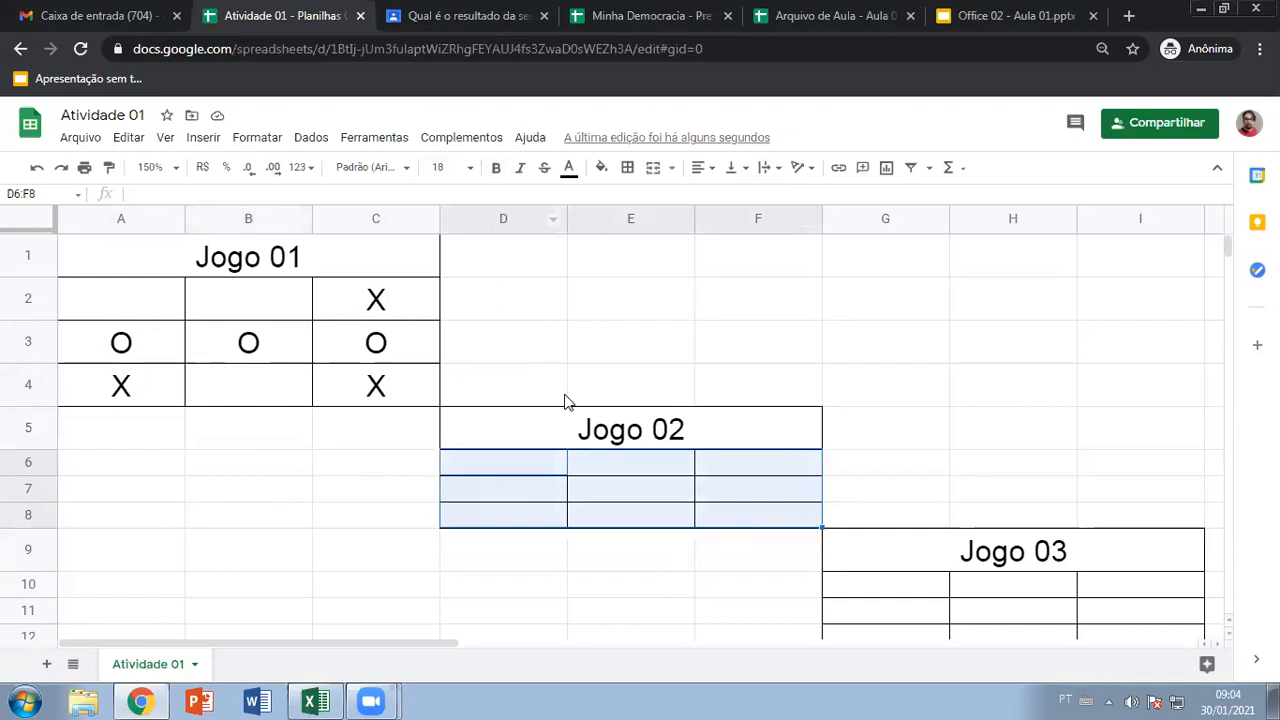
left_click(519, 466)
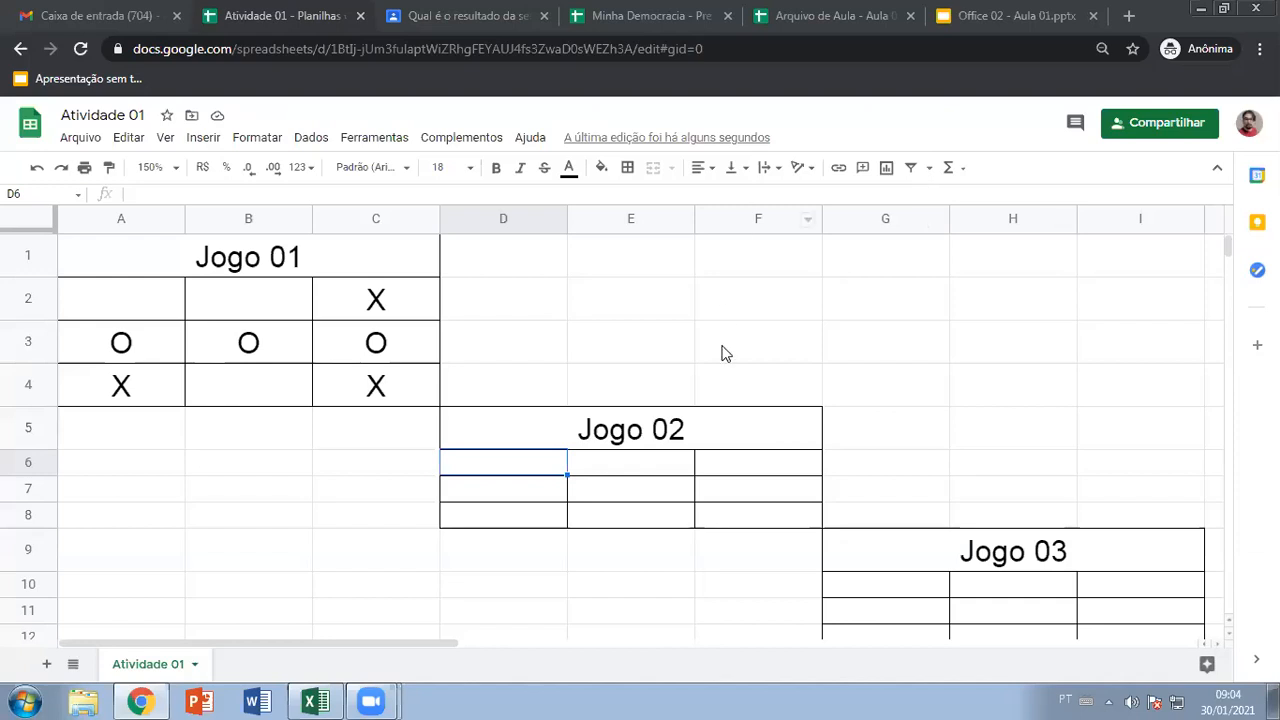
left_click(600, 495)
type("X")
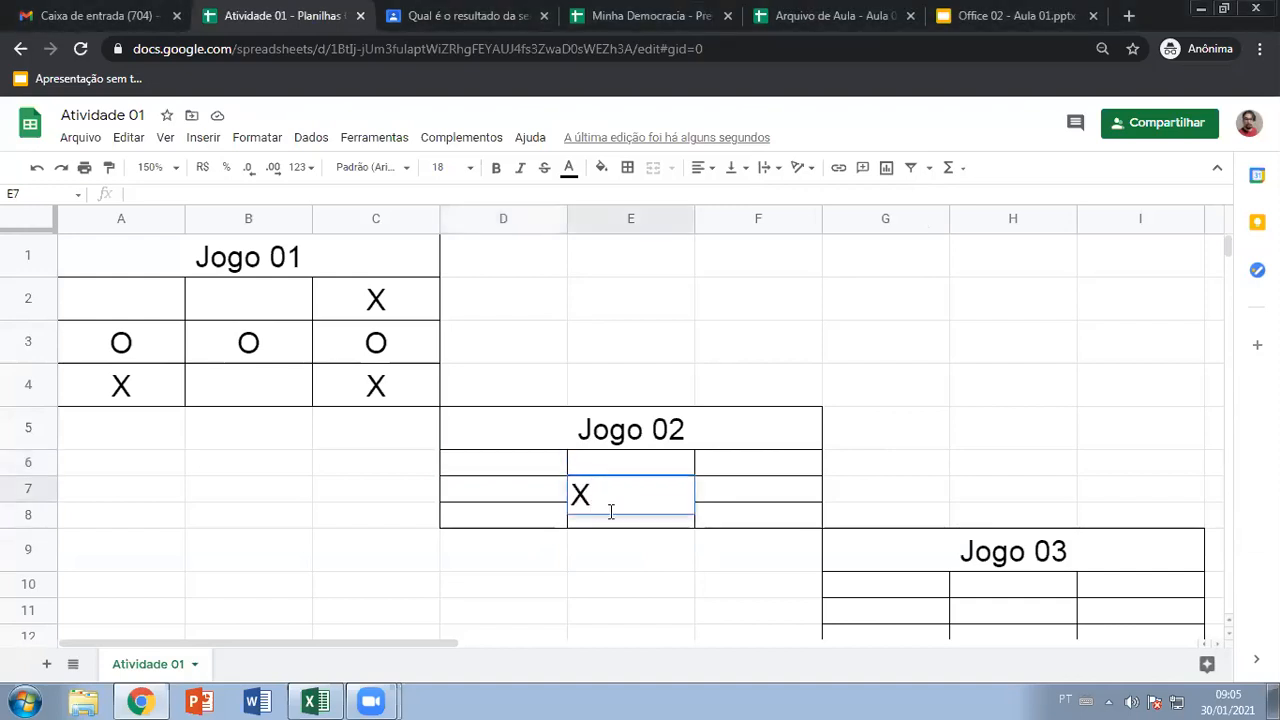
key("Return")
left_click_drag(549, 471, 740, 537)
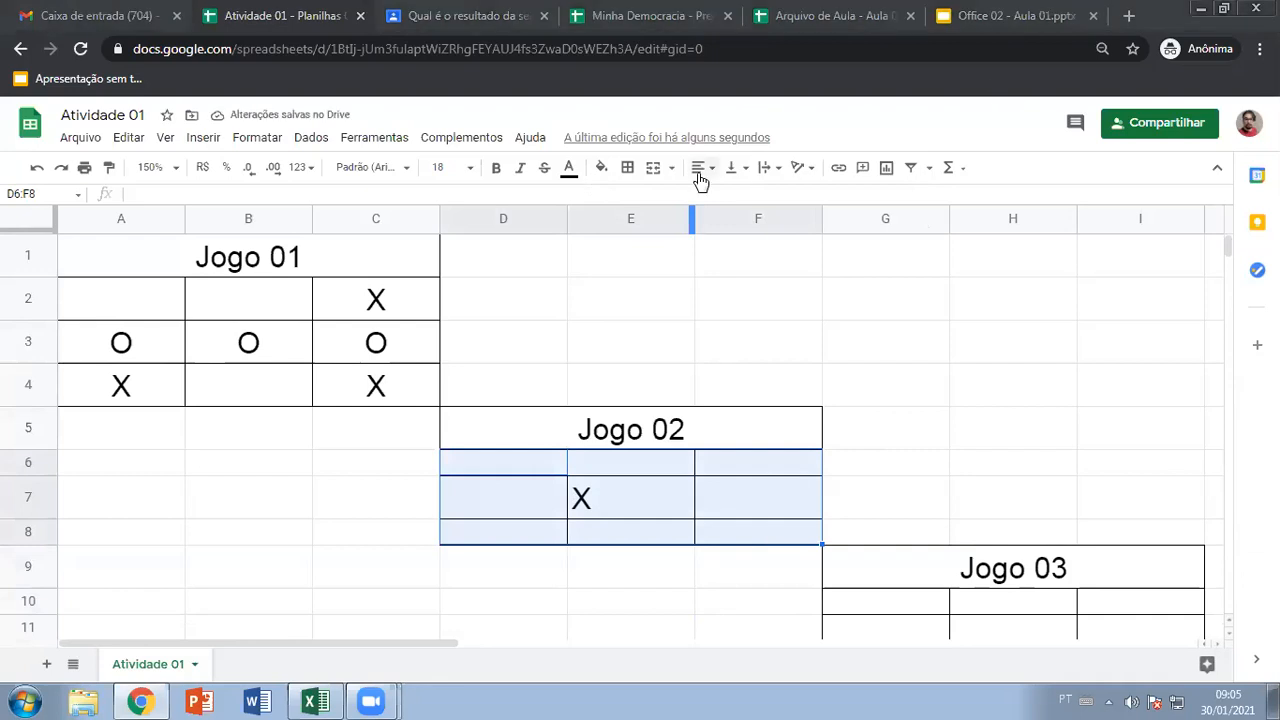
key("ctrl+shift+e")
left_click(640, 514)
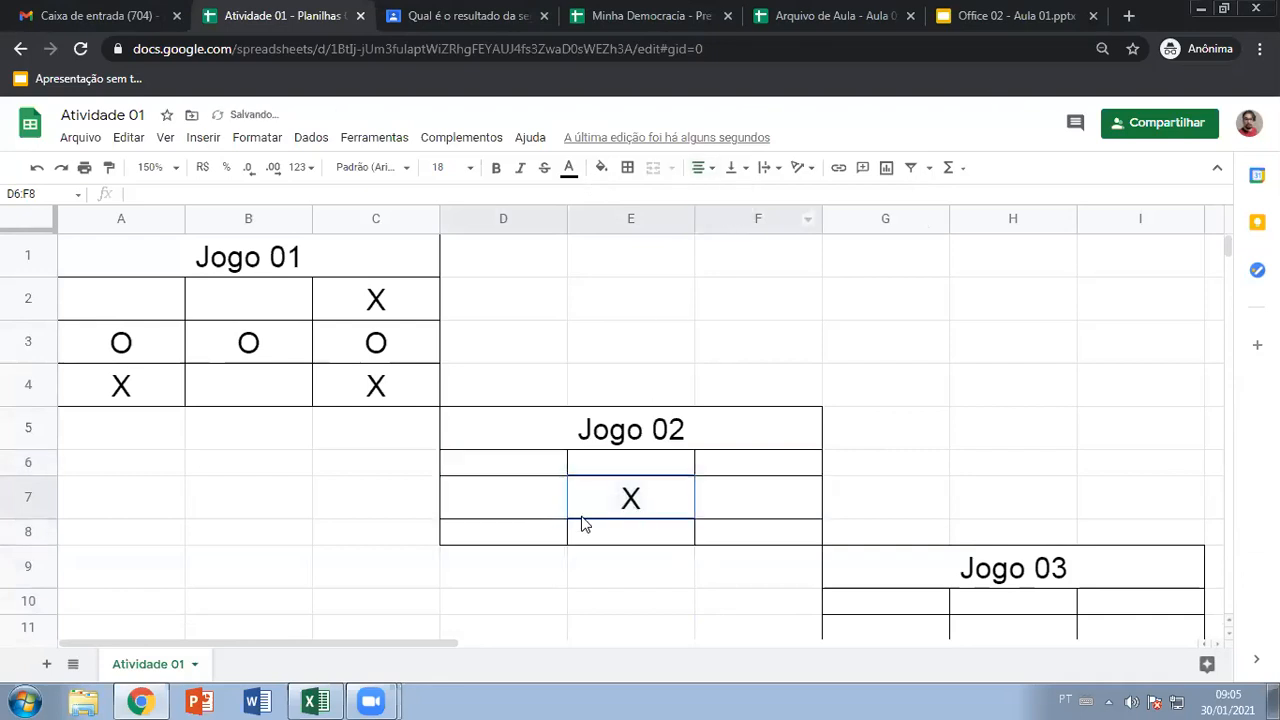
Place an O in D6
left_click(503, 470)
type("O")
key("Return")
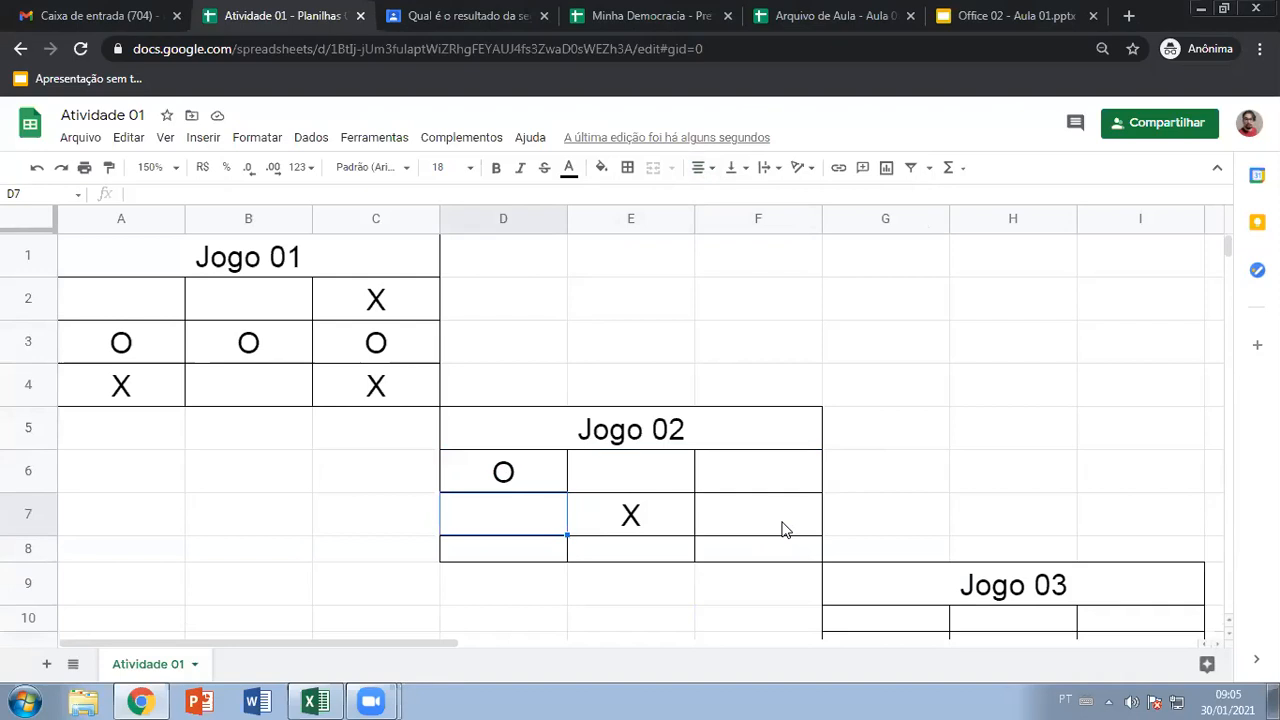
left_click(783, 516)
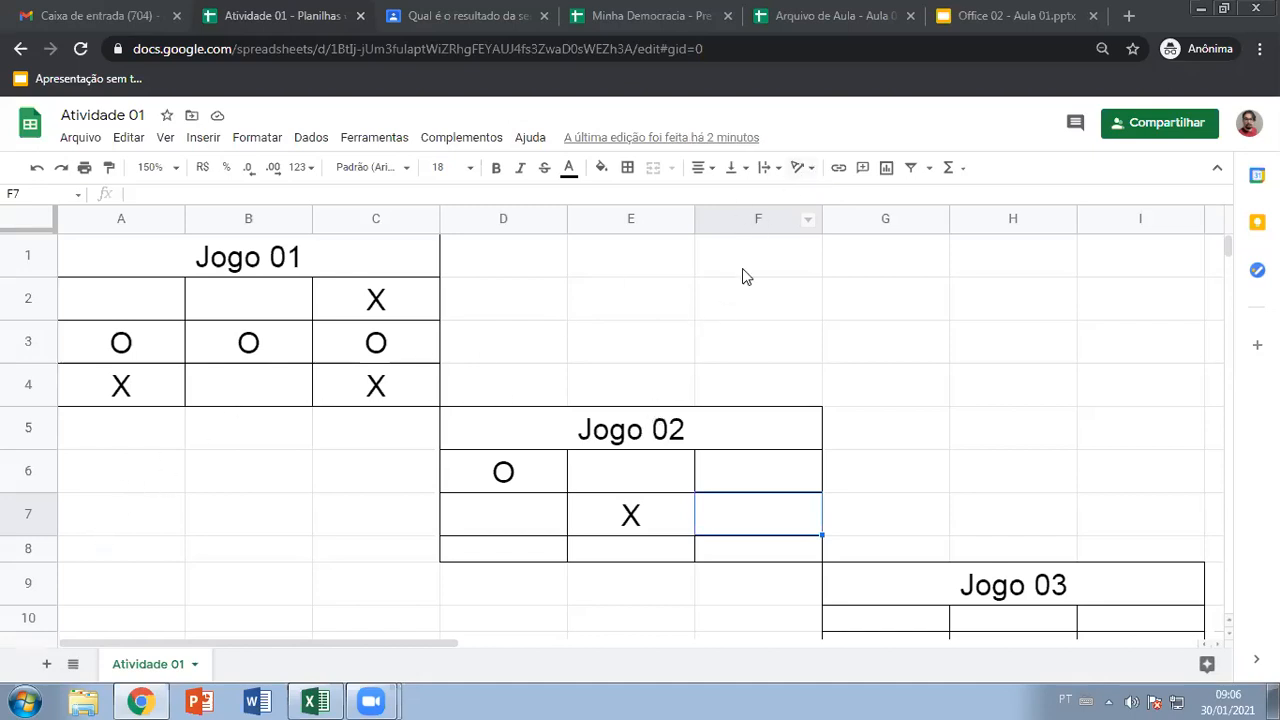
Place an X in F6 and an O in D8 on the Jogo 02 board
left_click(785, 477)
type("X")
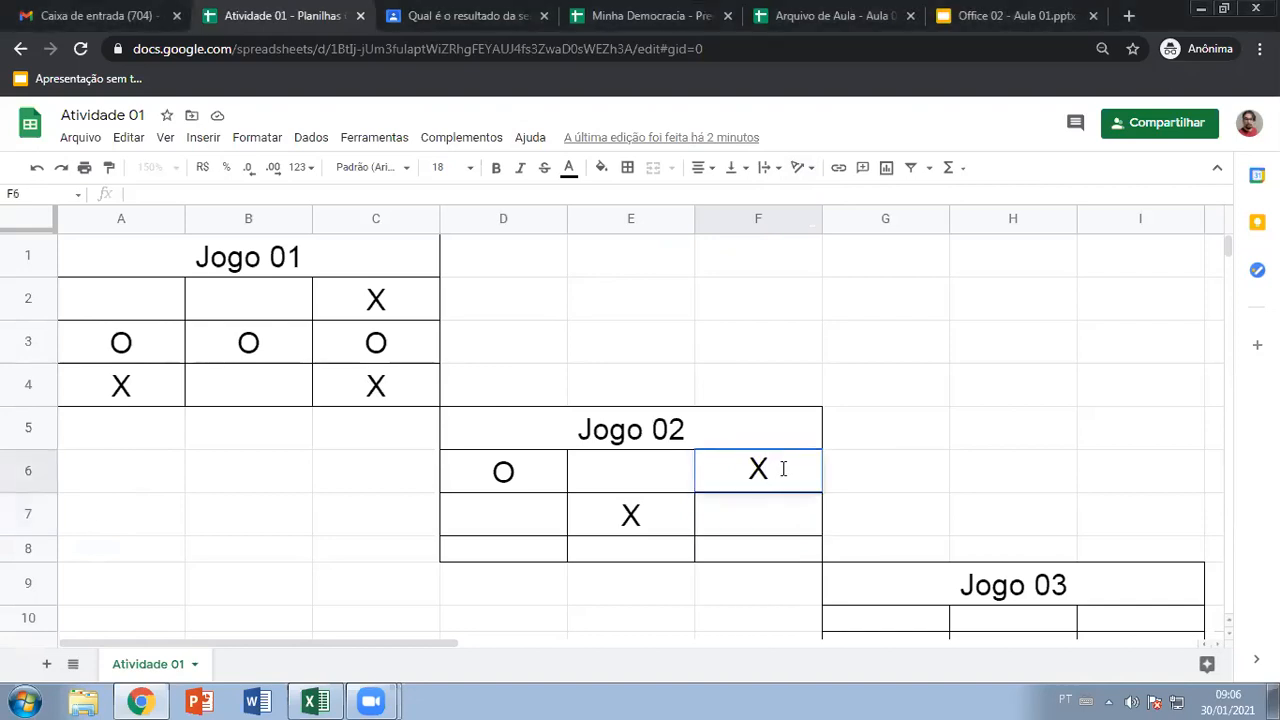
key("Return")
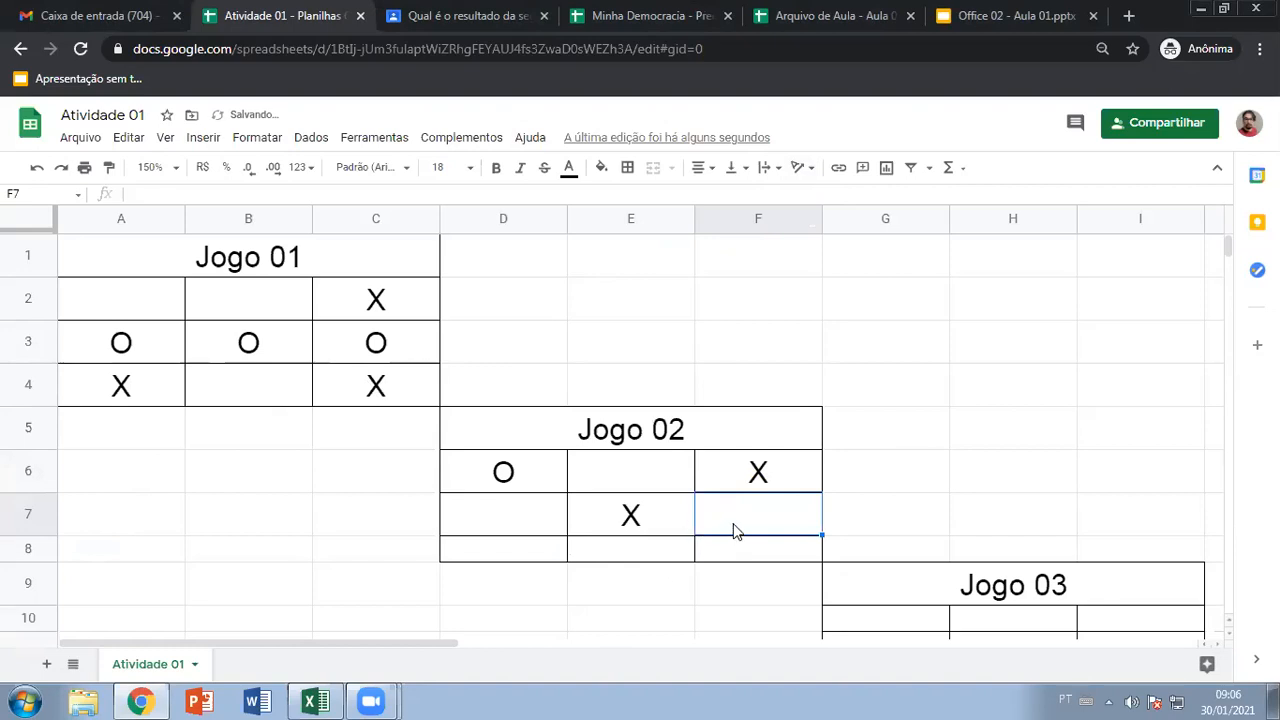
left_click(544, 552)
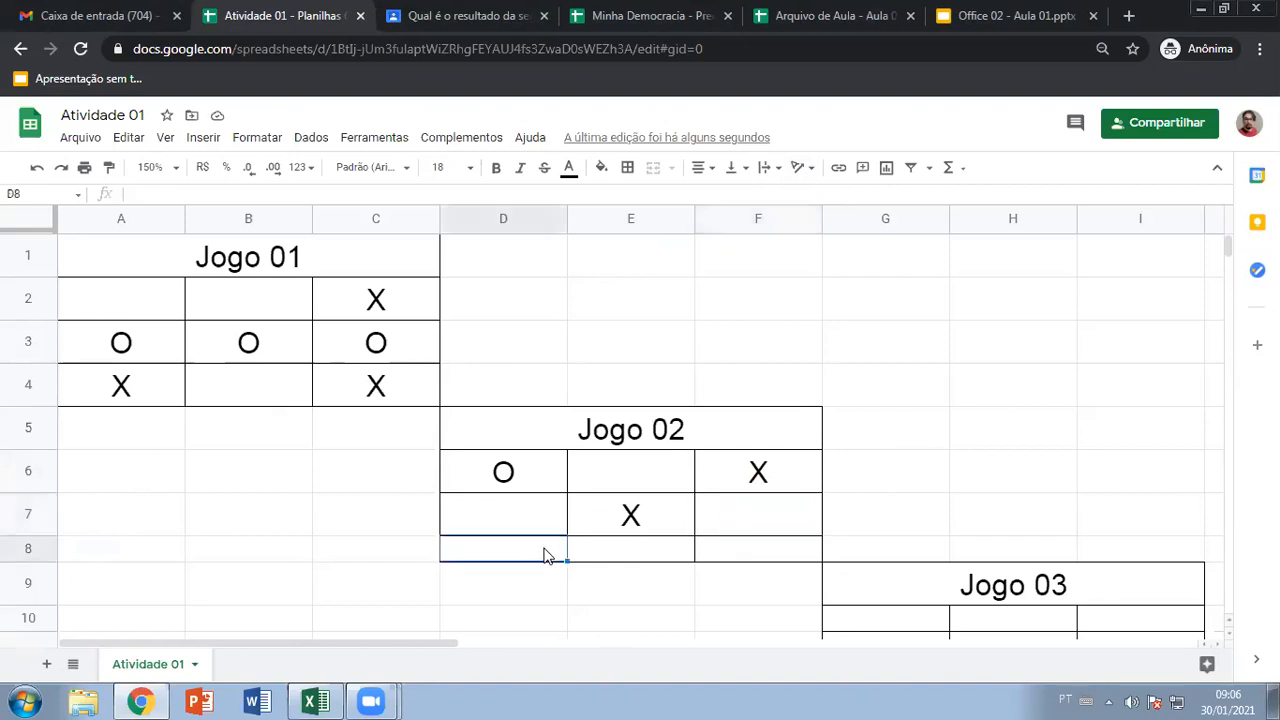
type("O")
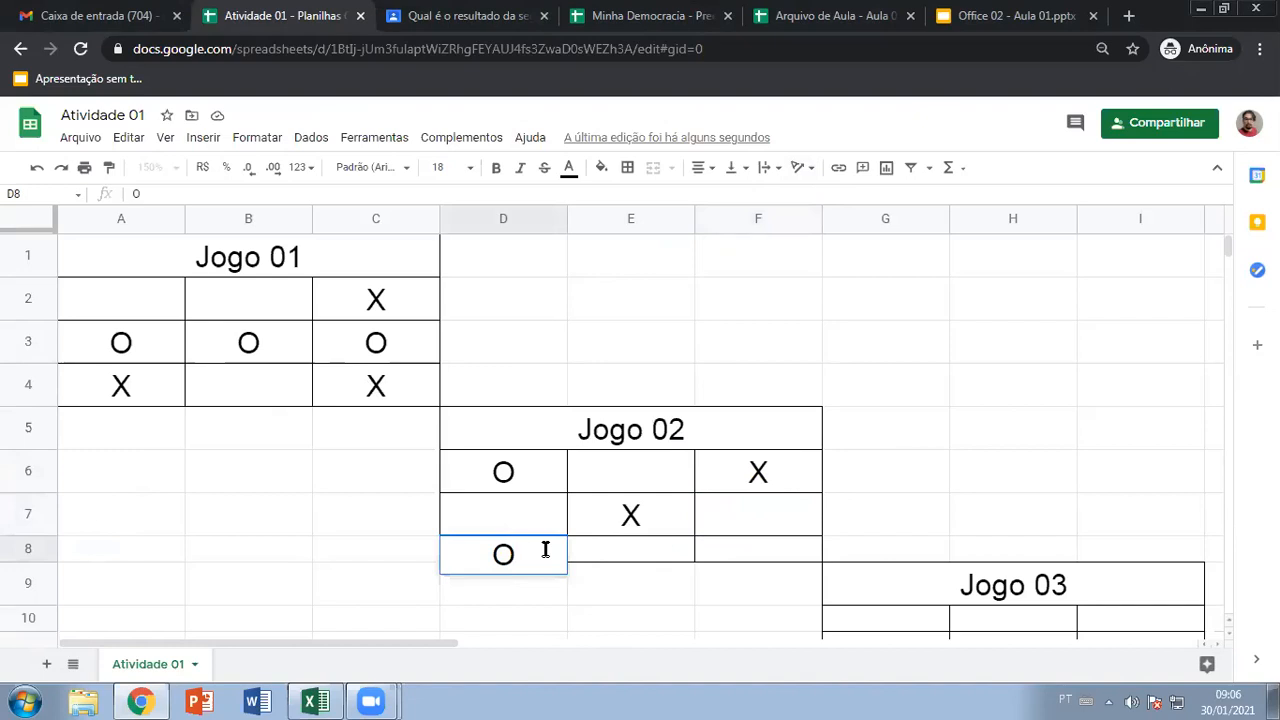
key("Return")
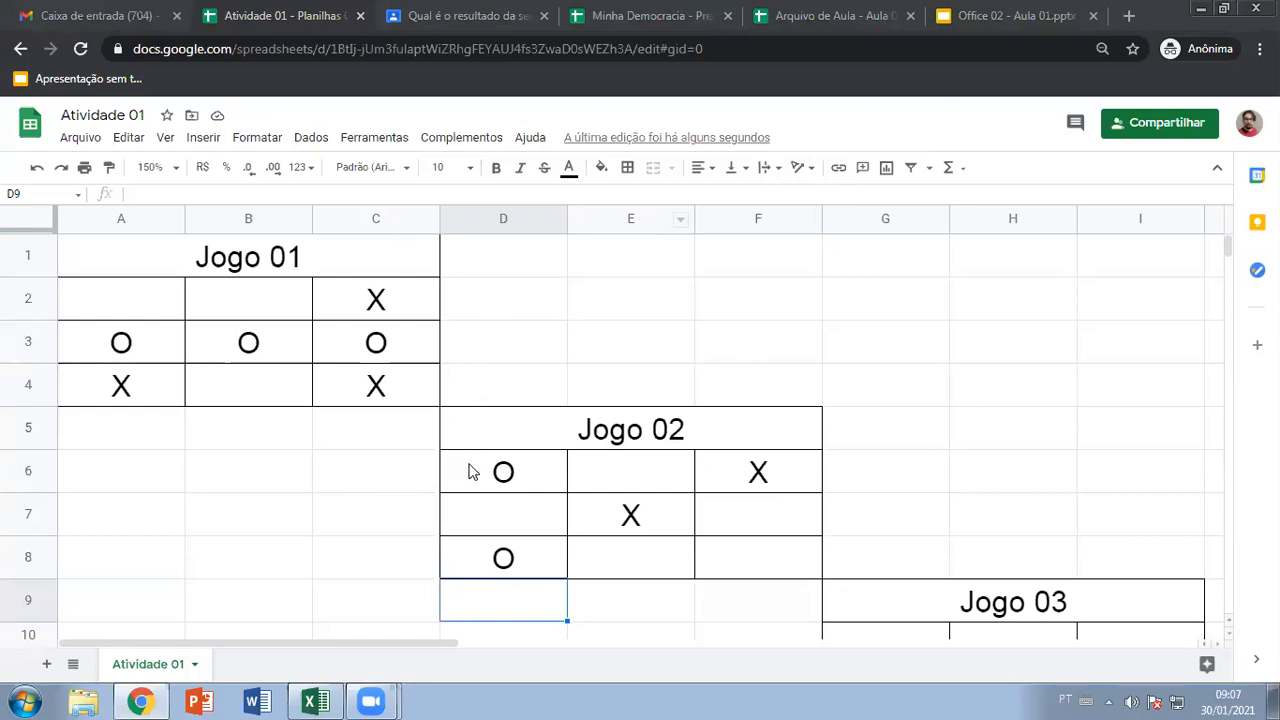
Place an X in D7 and an O in F7
left_click(502, 521)
type("X")
key("Return")
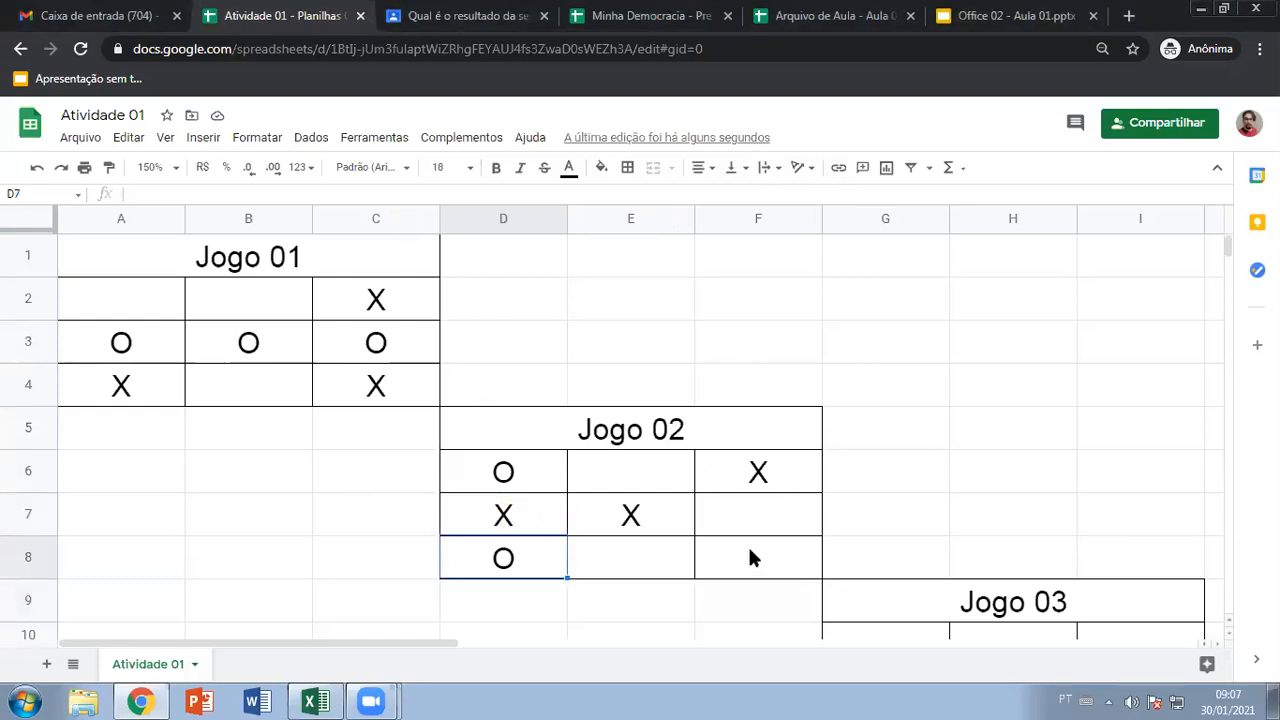
left_click(763, 514)
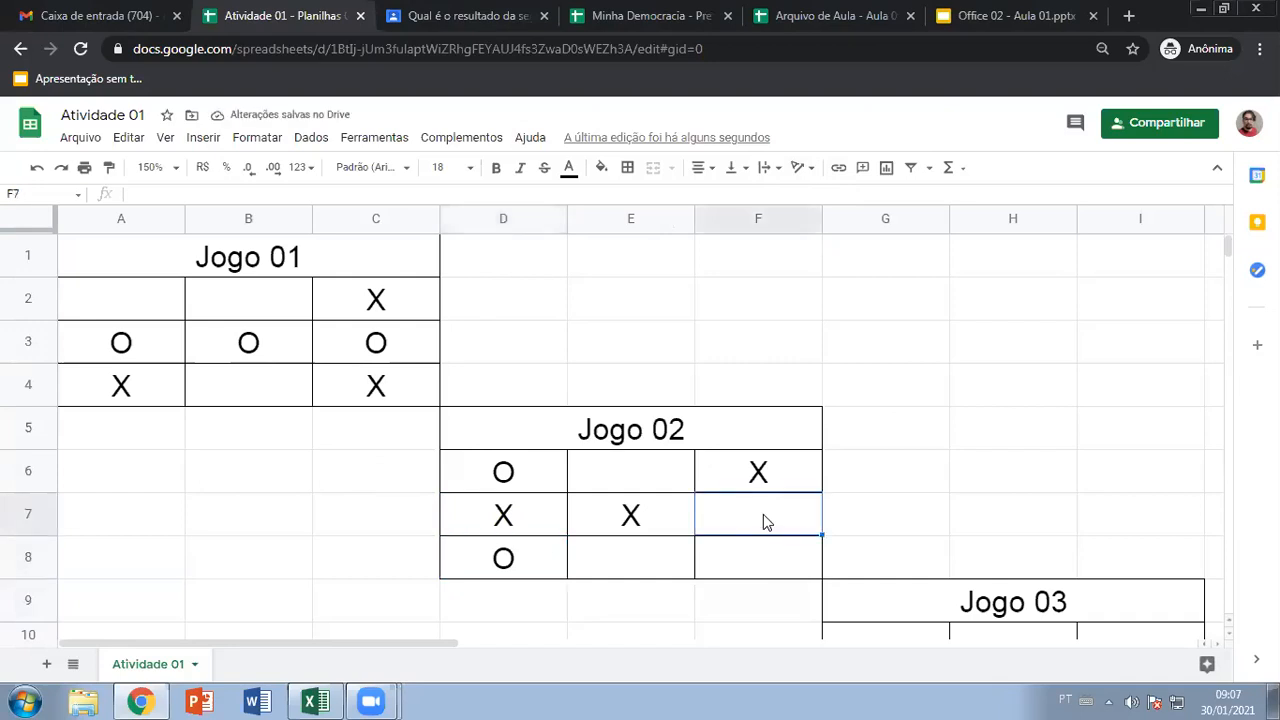
type("O")
key("Return")
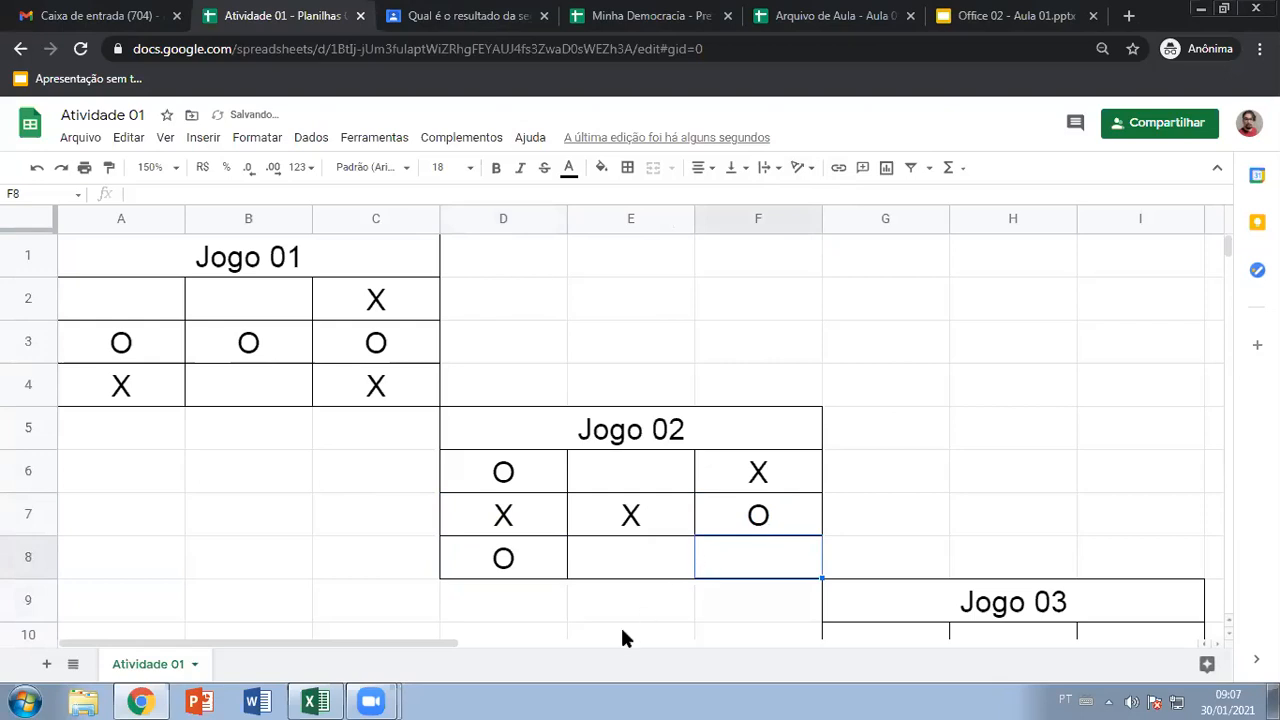
left_click(725, 596)
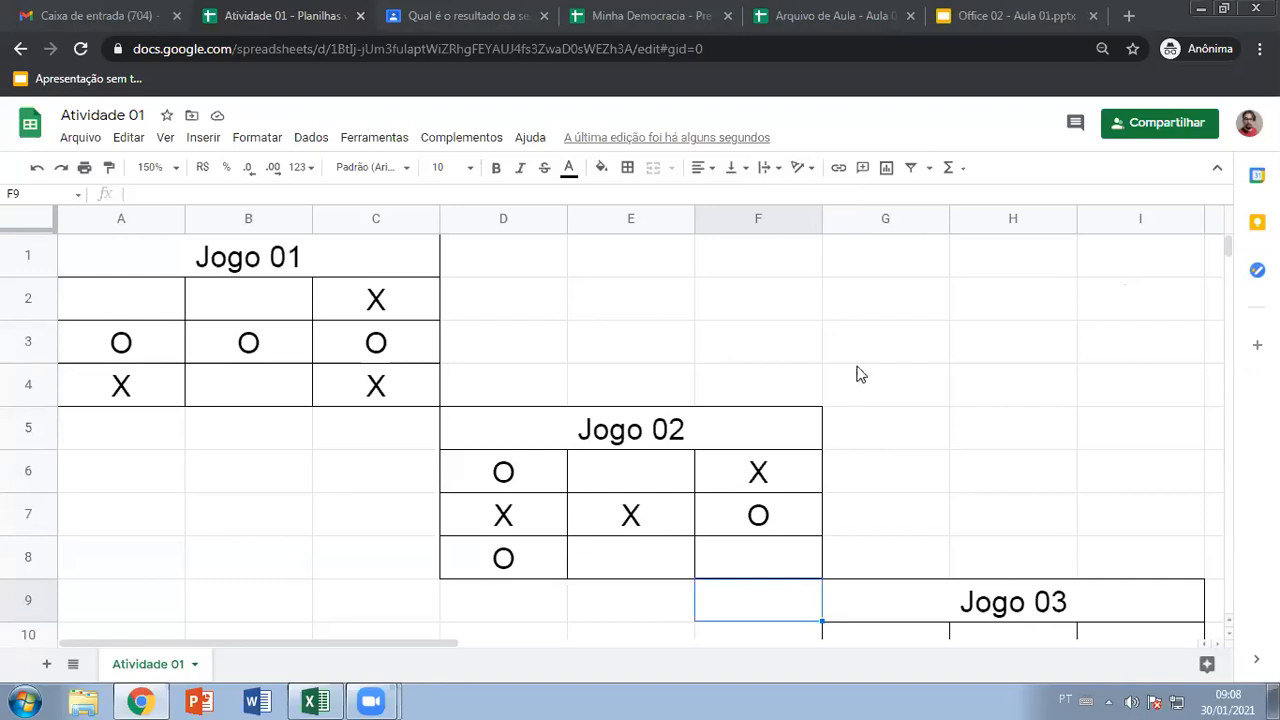
left_click(944, 429)
scroll(955, 430, "down", 1)
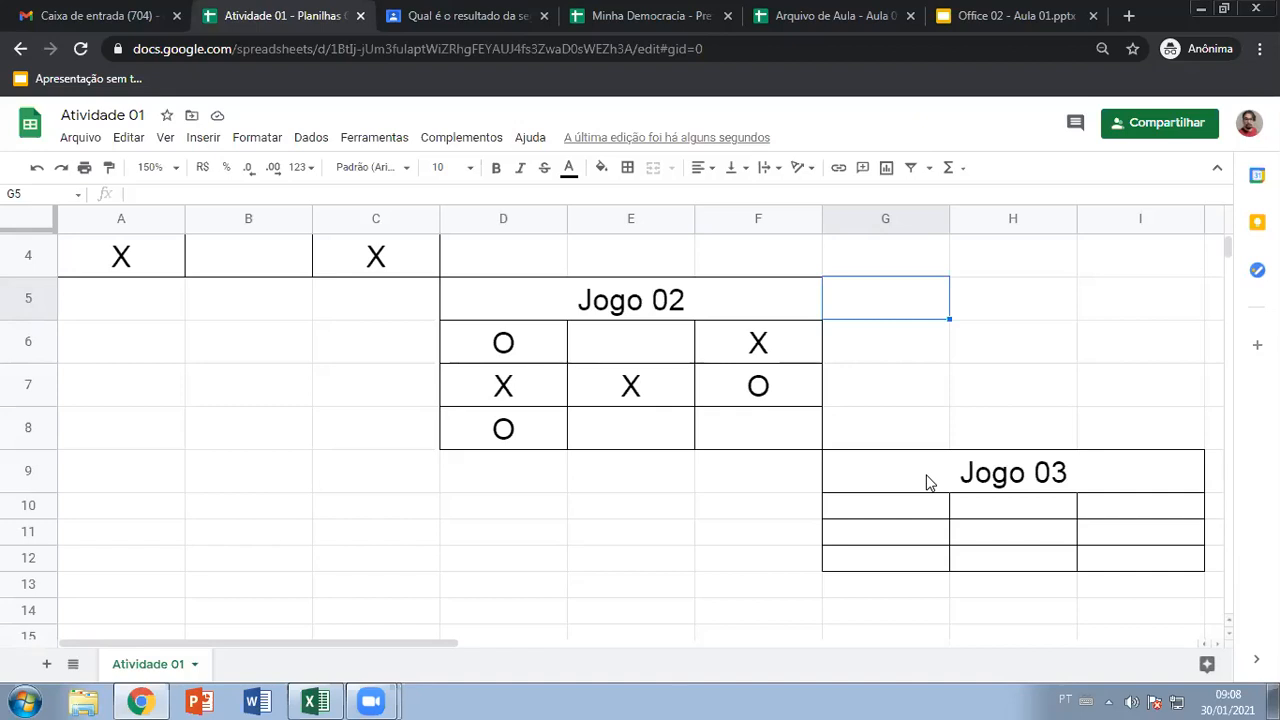
left_click_drag(894, 500, 1088, 569)
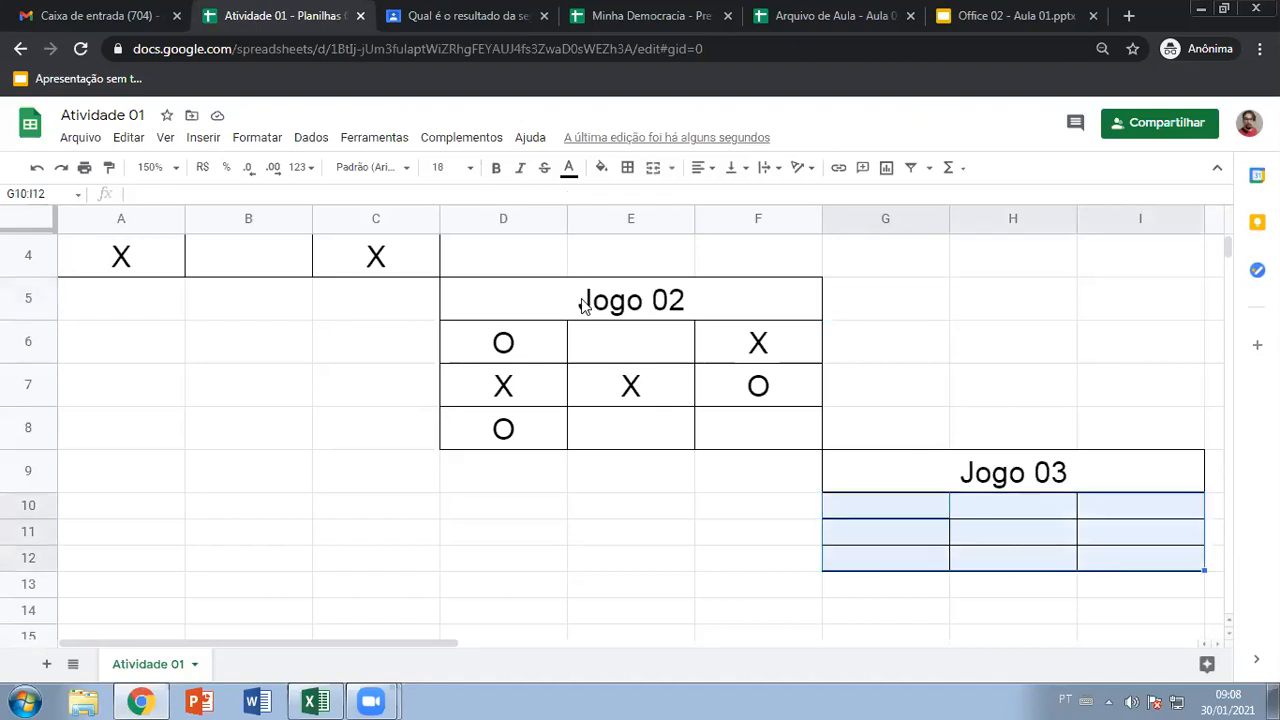
left_click(910, 505)
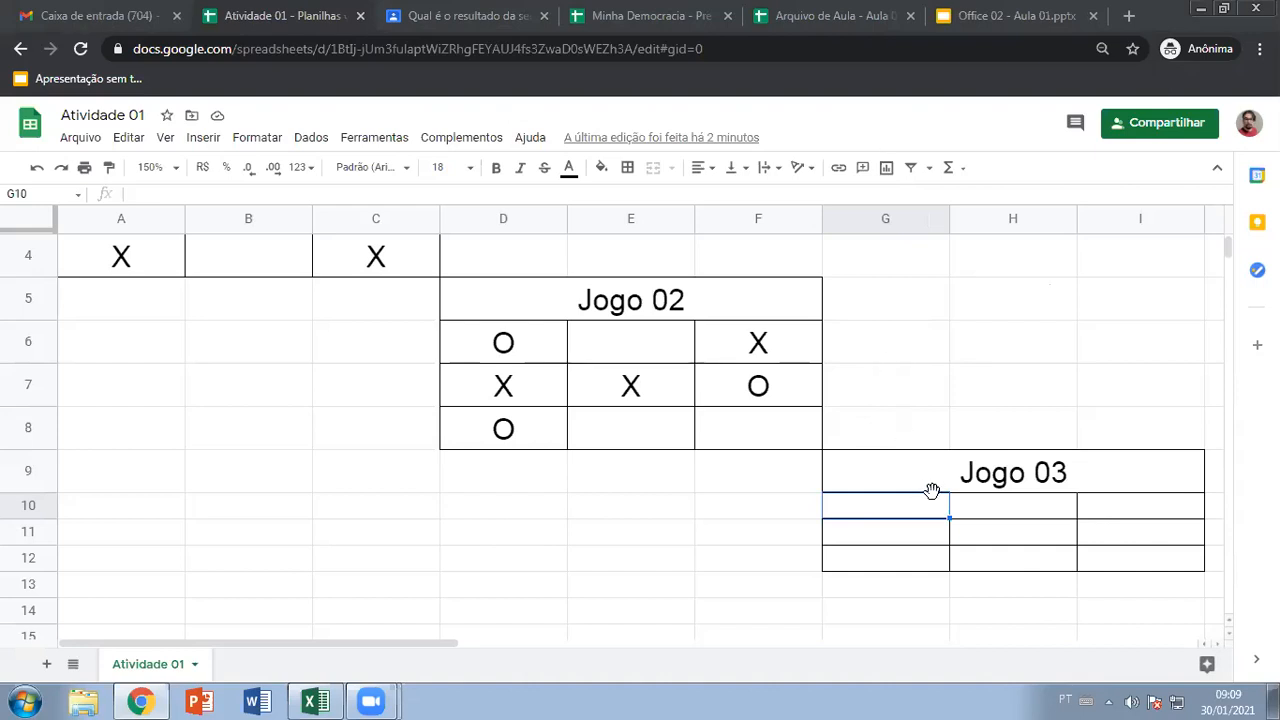
Put an X in H11 and centre-align the Jogo 03 board G10:I12
left_click(1016, 514)
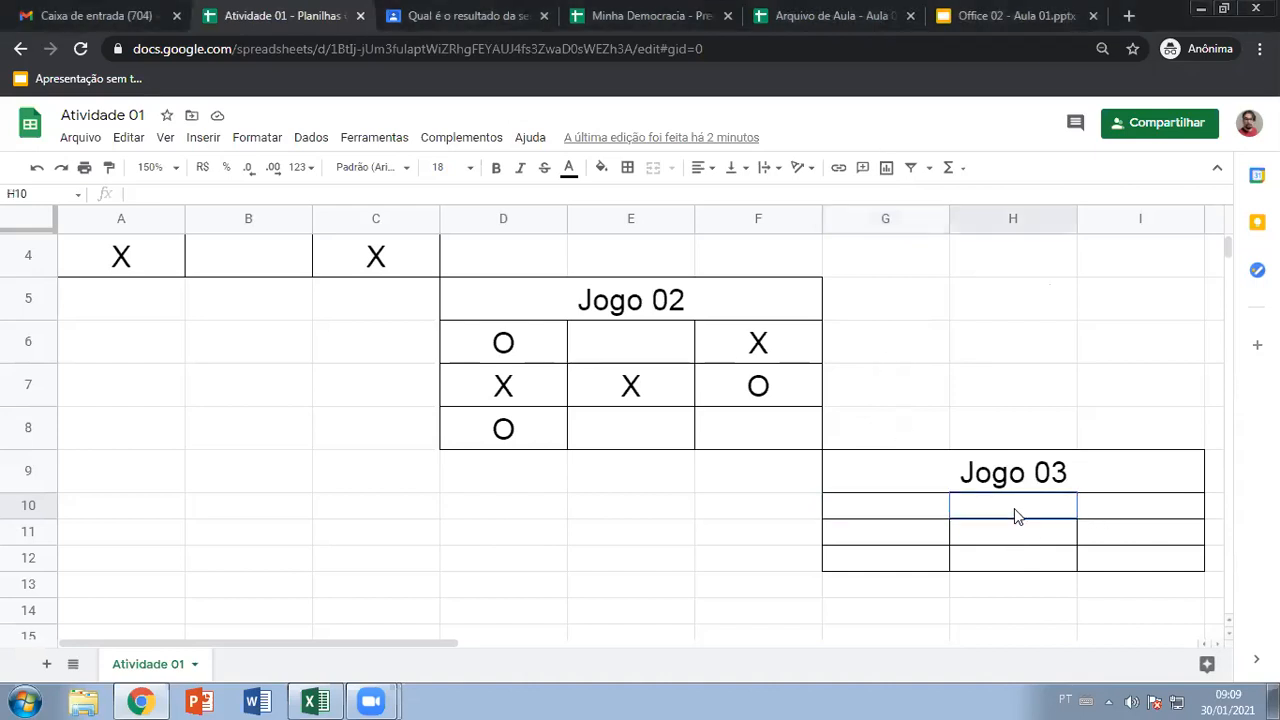
type("X")
key("BackSpace")
key("Return")
type("X")
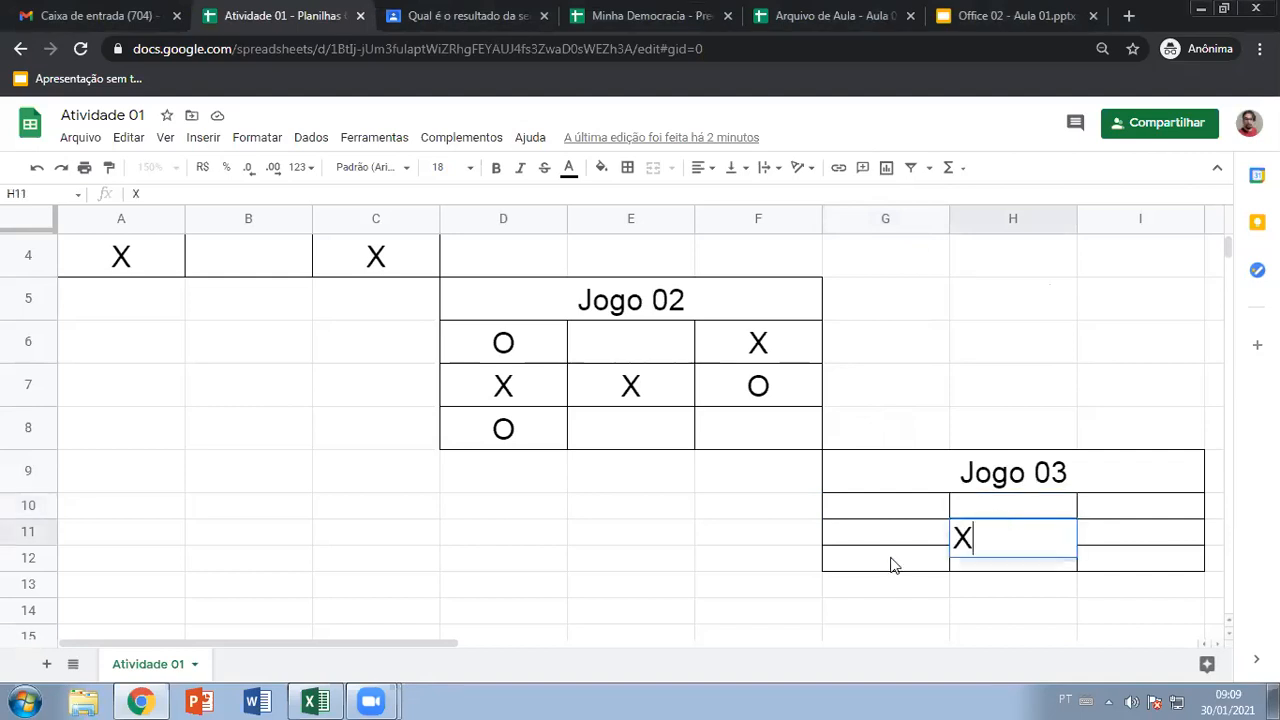
left_click(803, 584)
left_click_drag(948, 518, 1104, 580)
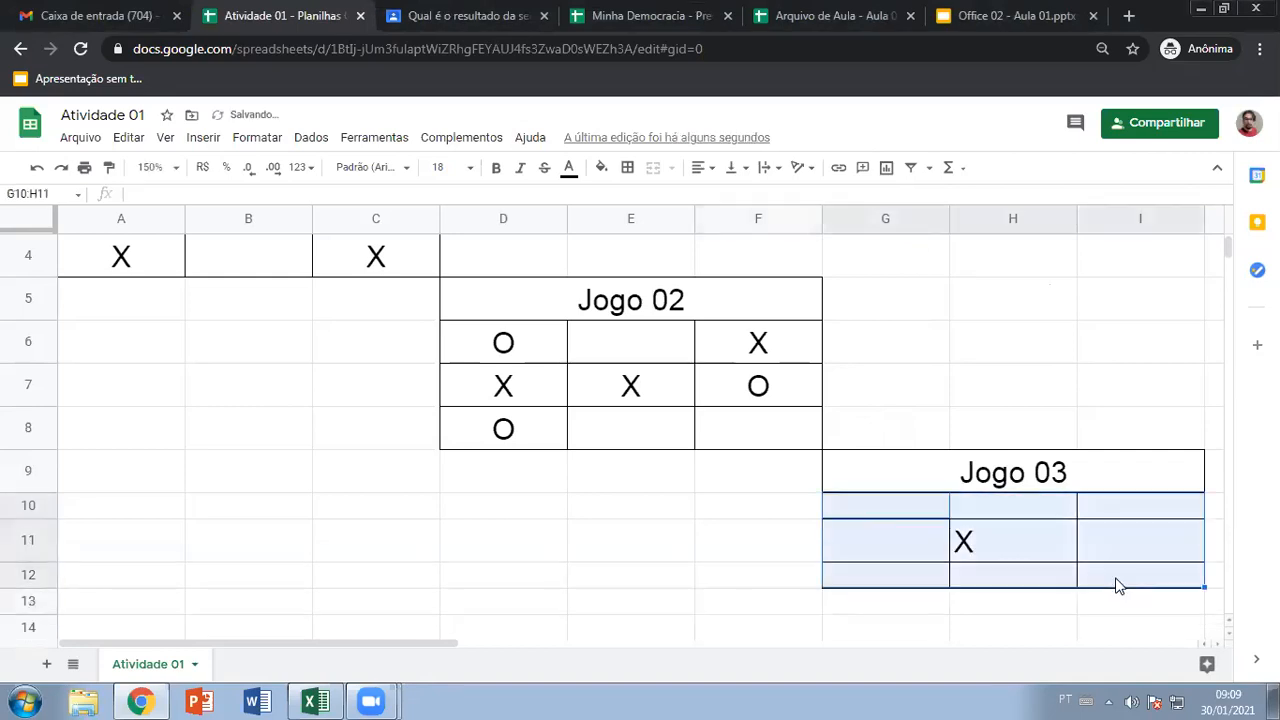
left_click(703, 168)
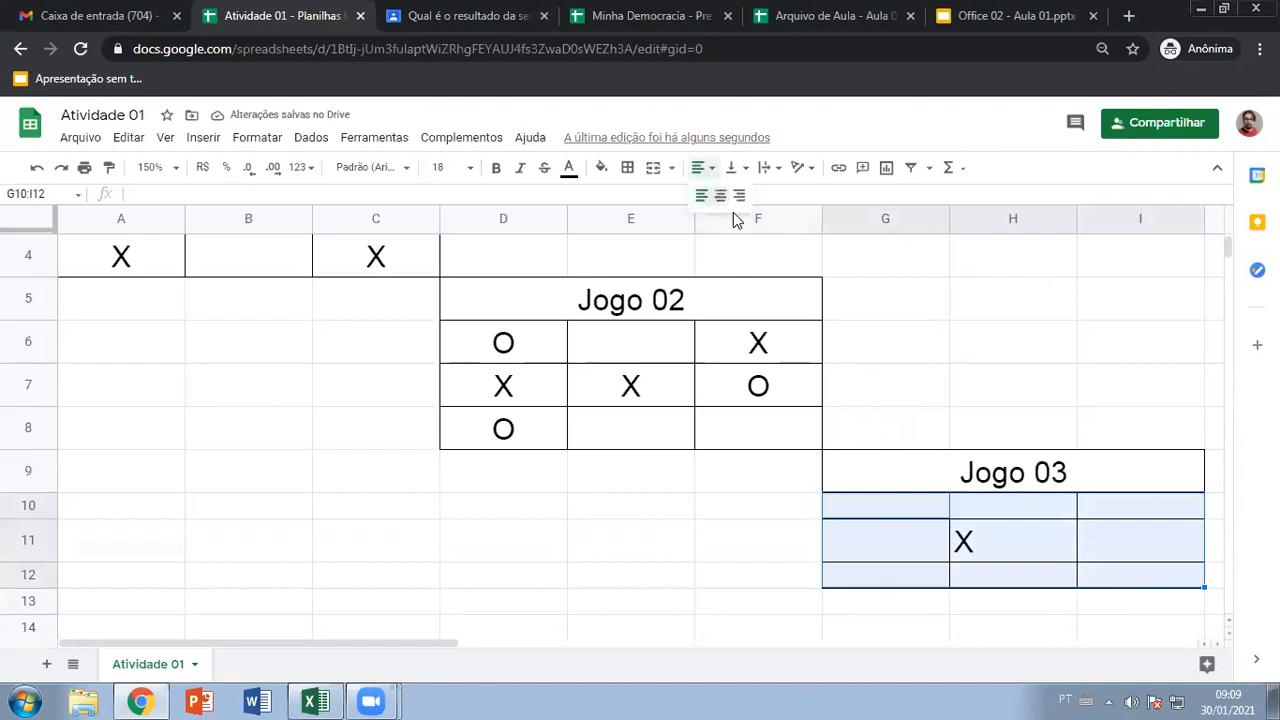
left_click(722, 205)
left_click(909, 508)
left_click(668, 540)
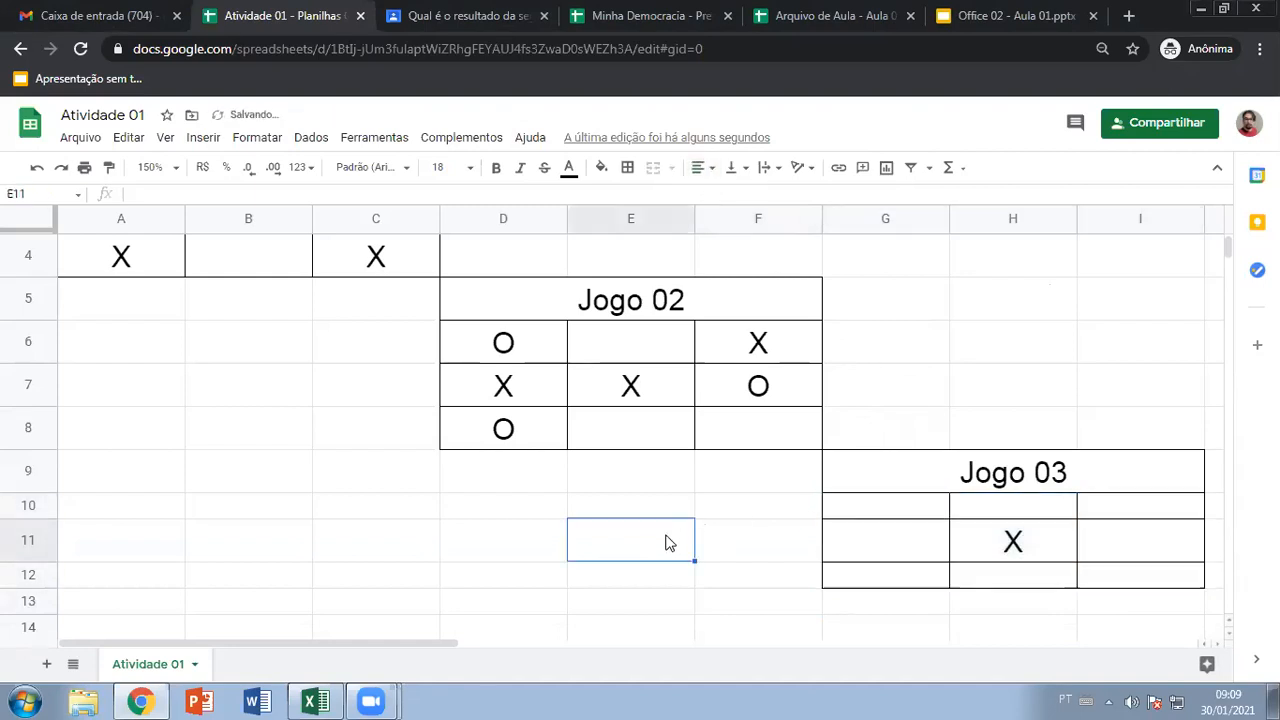
Place an O in G10 and an X in I10, clearing a mistaken O from G11
left_click(896, 505)
type("O")
left_click(1019, 432)
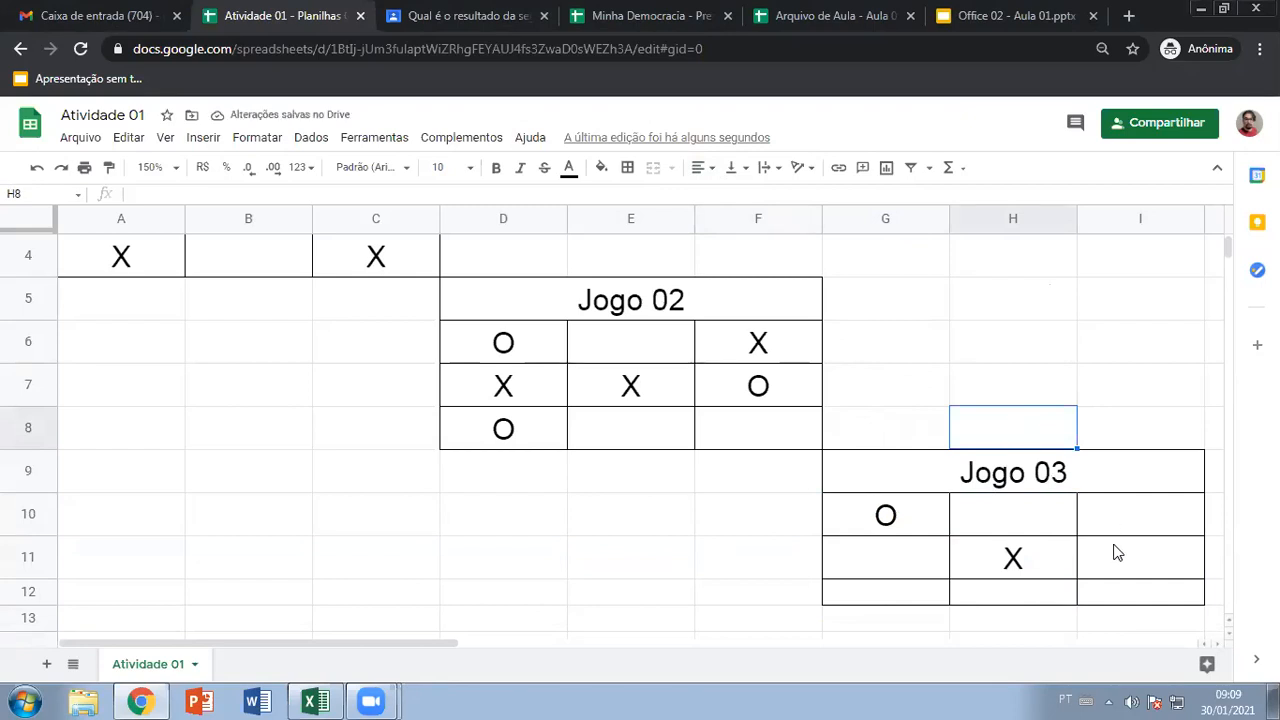
left_click(1108, 514)
type("X")
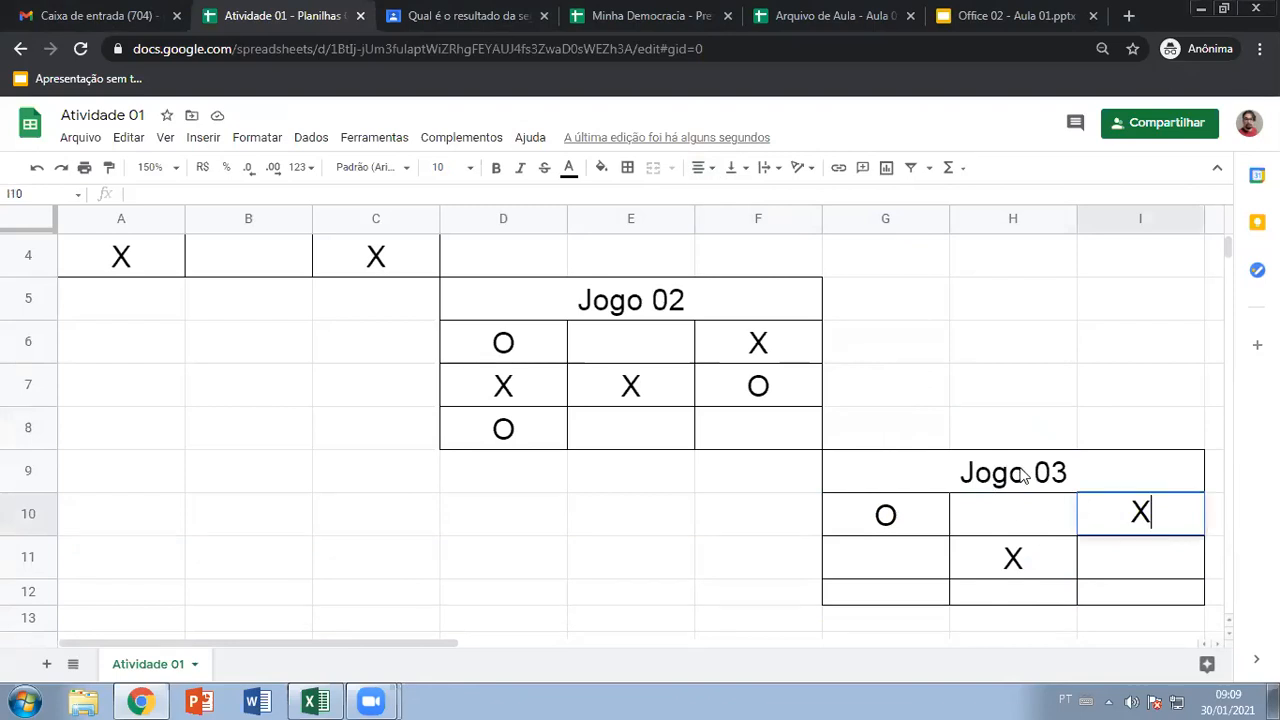
left_click(981, 428)
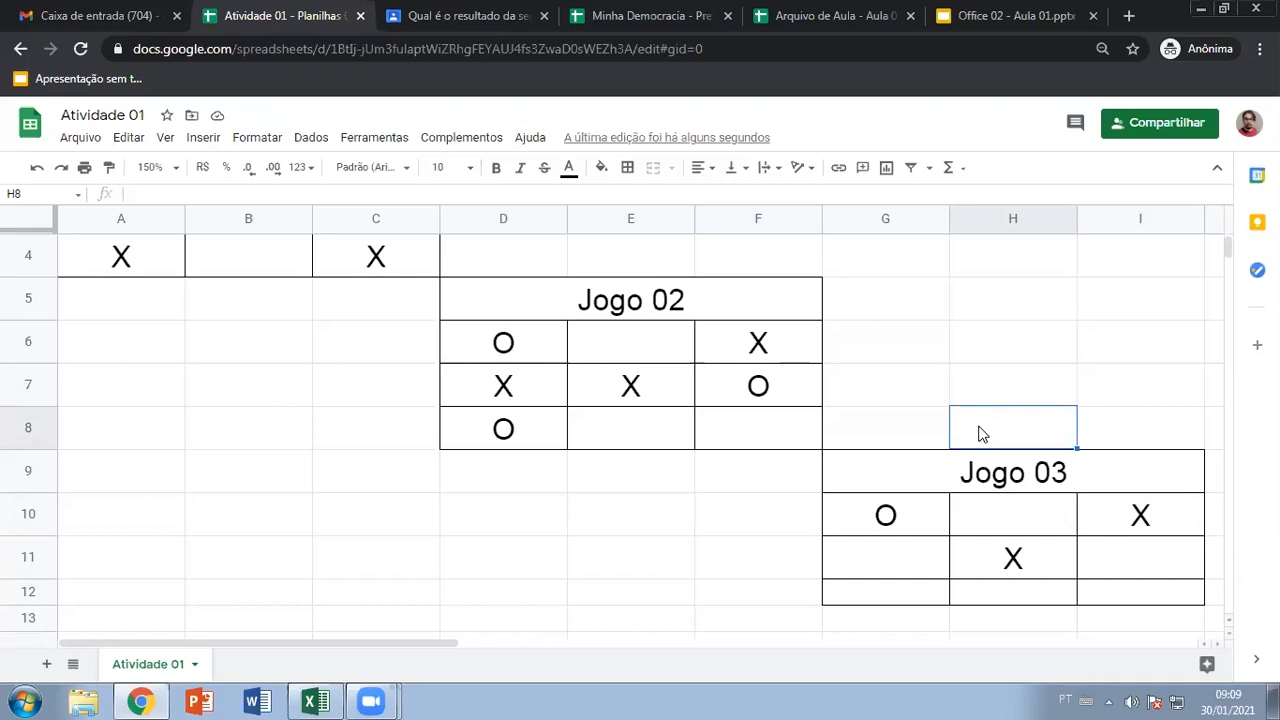
left_click(885, 563)
type("O")
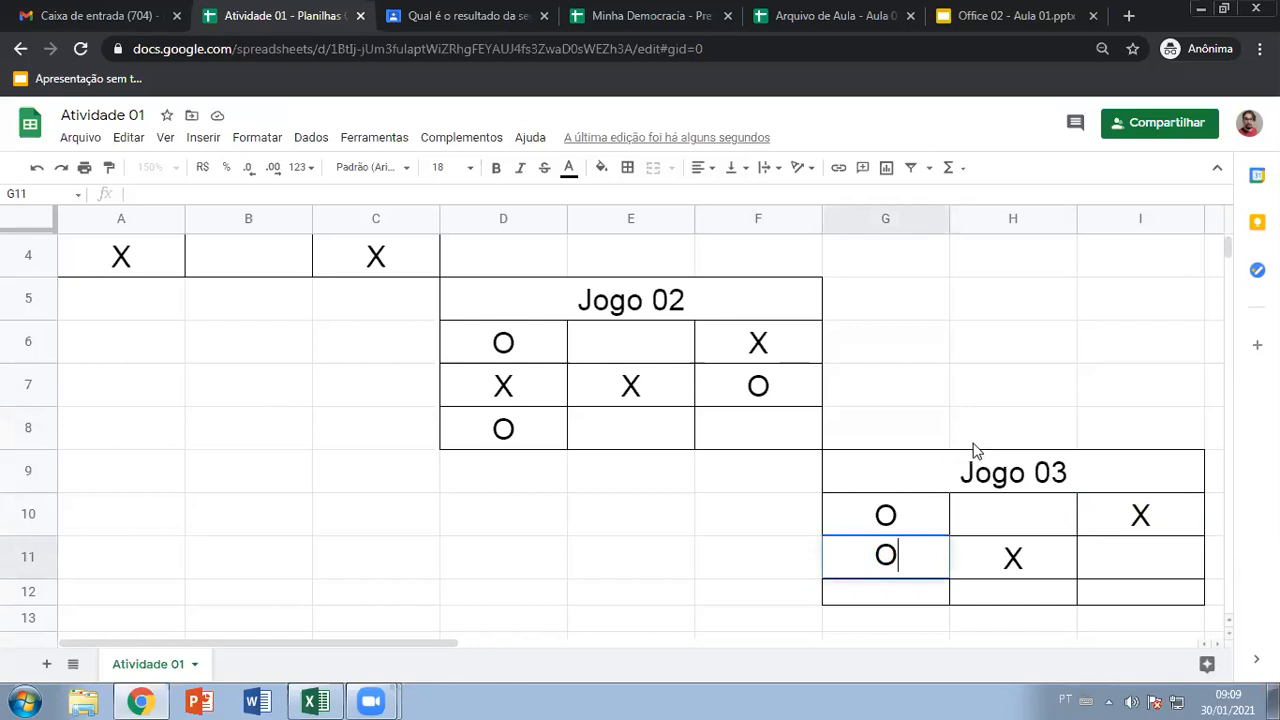
left_click(1020, 428)
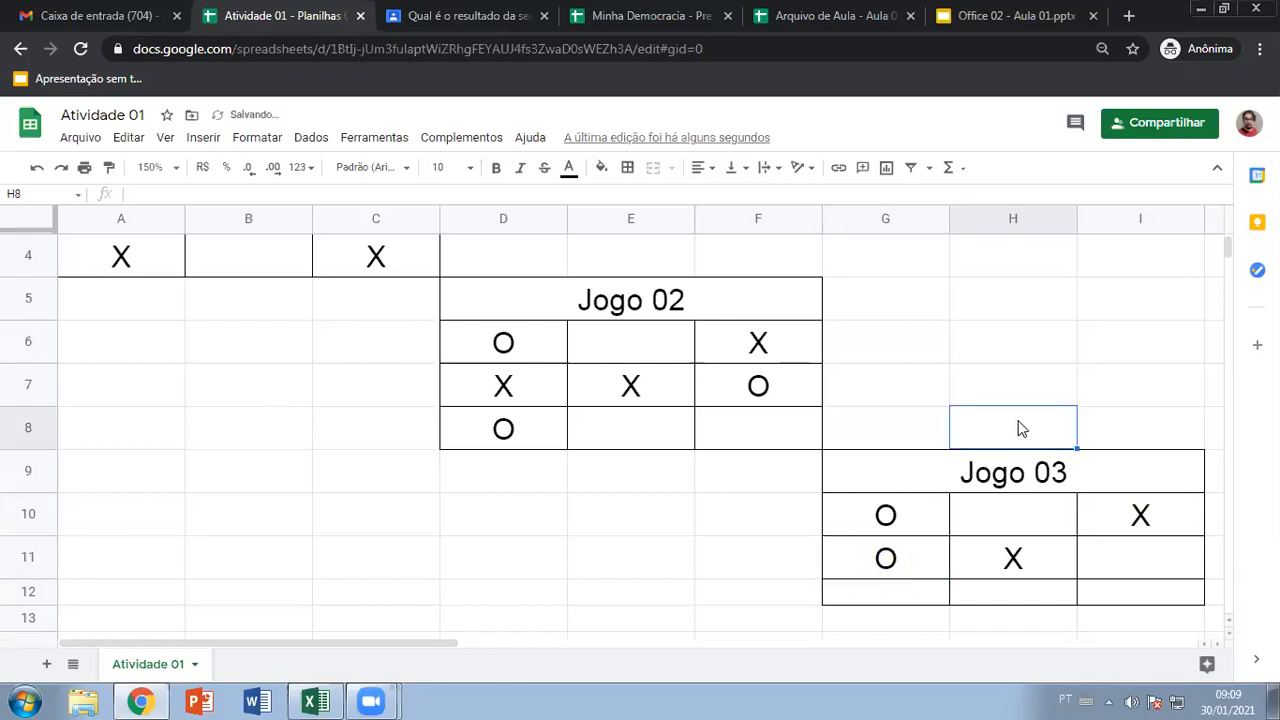
left_click(868, 557)
key("Delete")
Place an O in G12 and an X in G11, then type an O into I11
left_click(866, 593)
type("O")
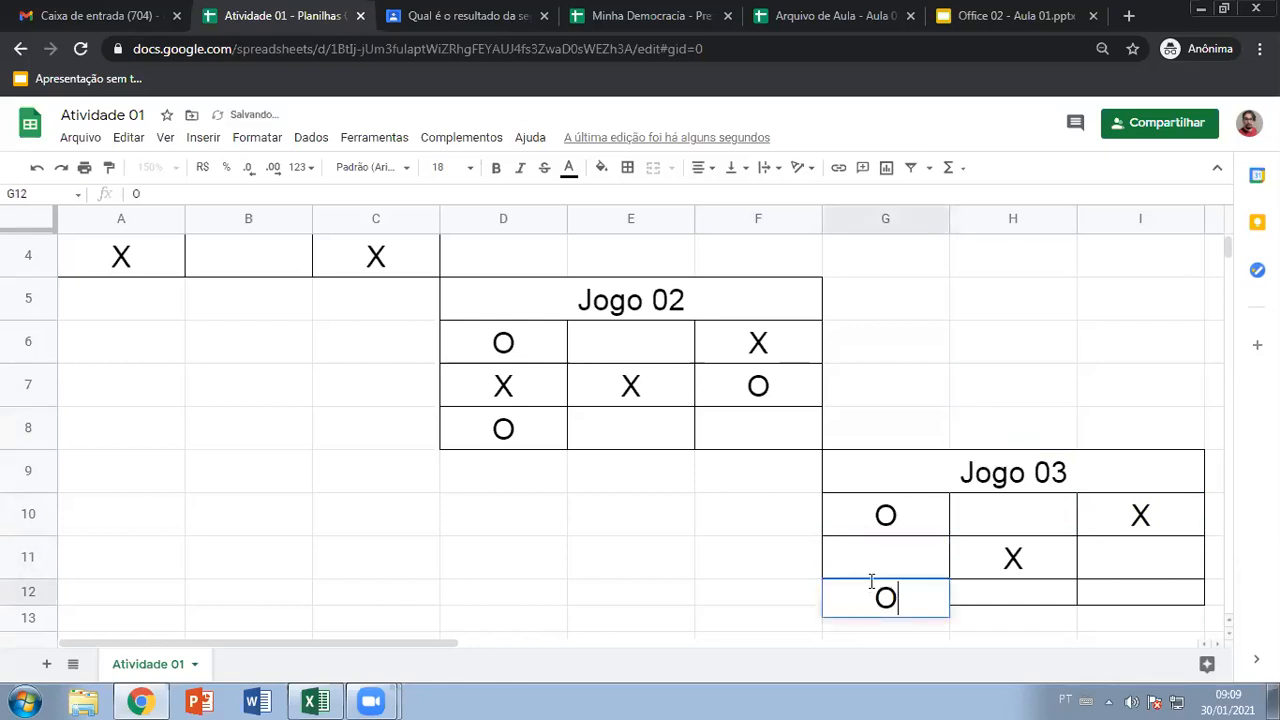
left_click(922, 434)
left_click(1001, 422)
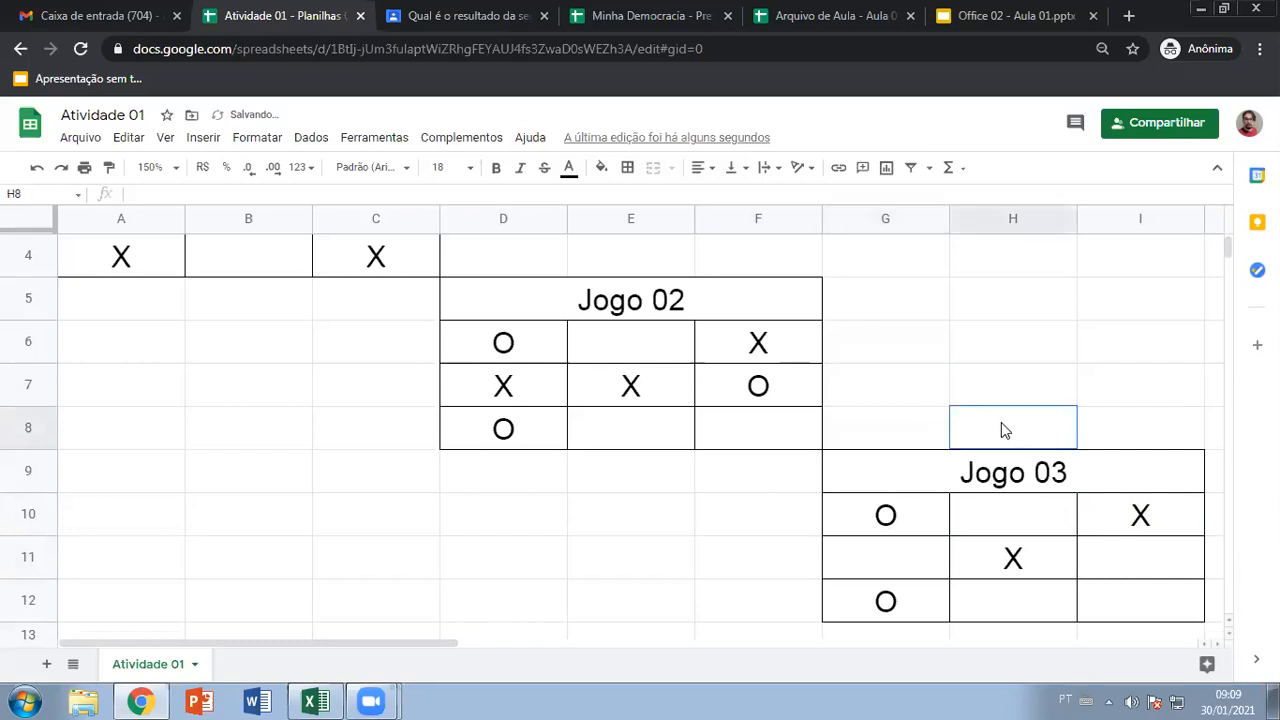
left_click(893, 557)
type("X")
left_click(970, 440)
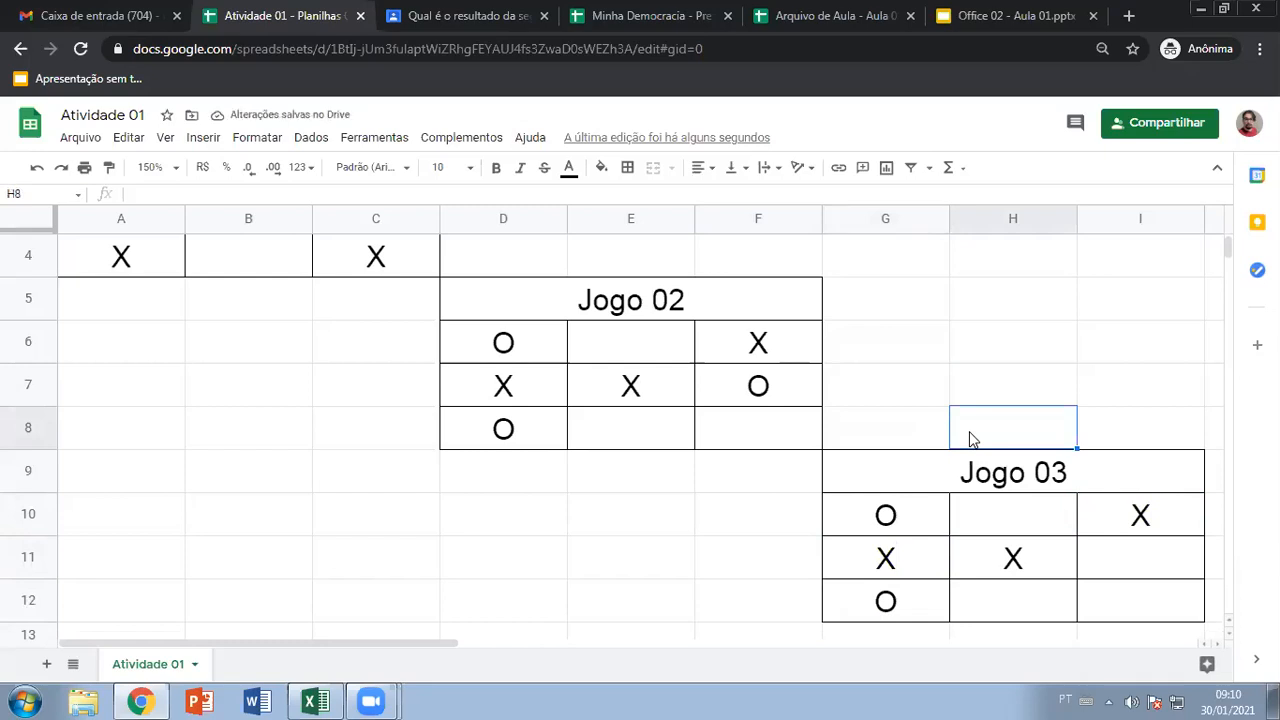
left_click(1113, 557)
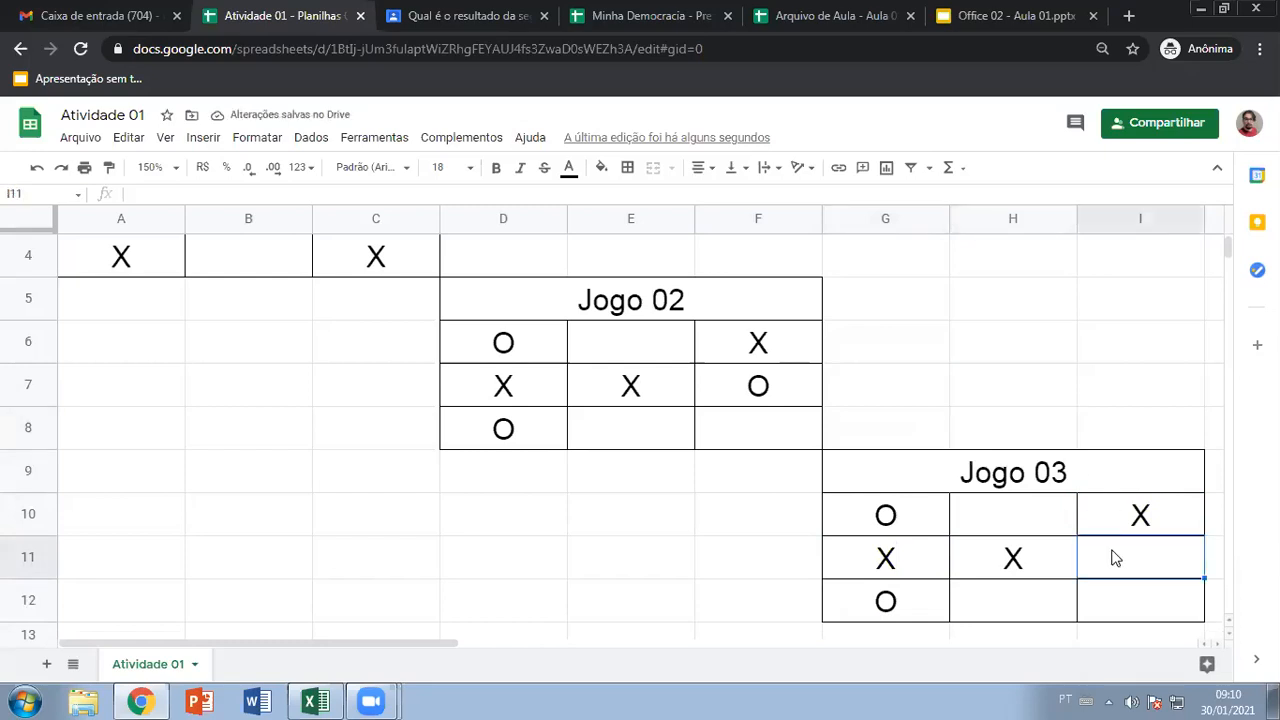
type("O")
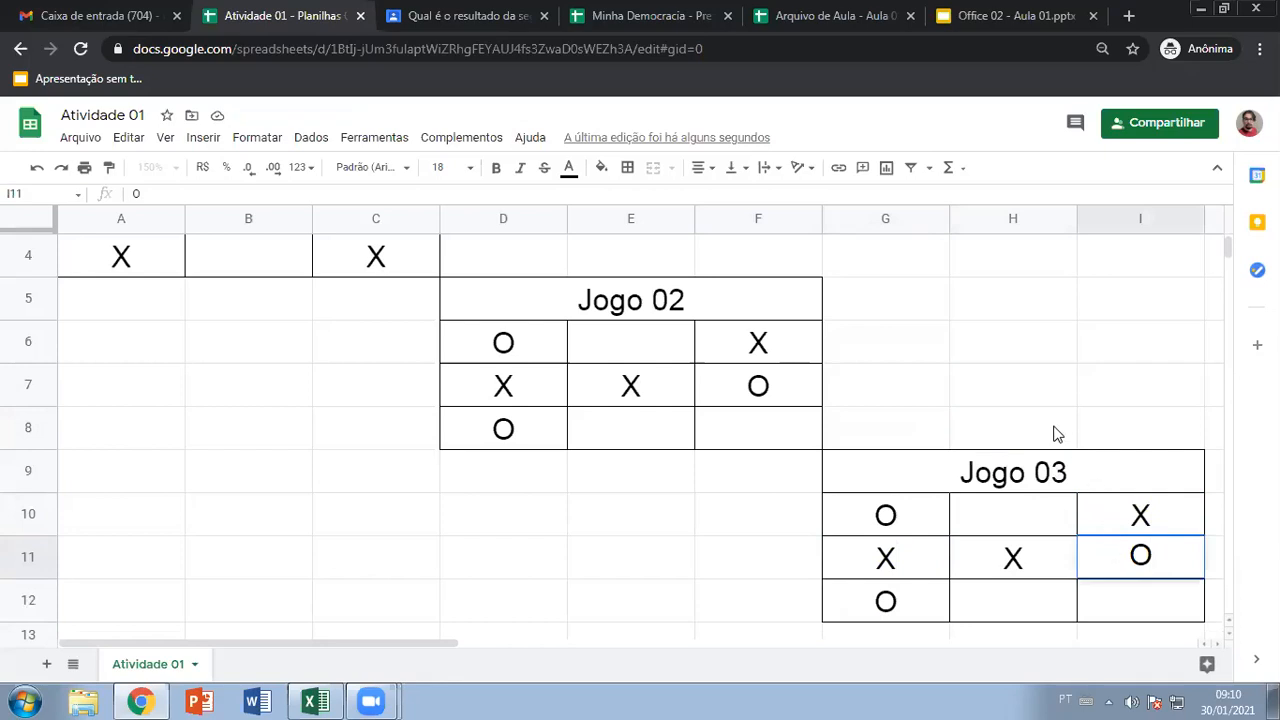
Cancel the O in I11, then place an O in I12 and an X in H12
key("BackSpace")
left_click(1023, 425)
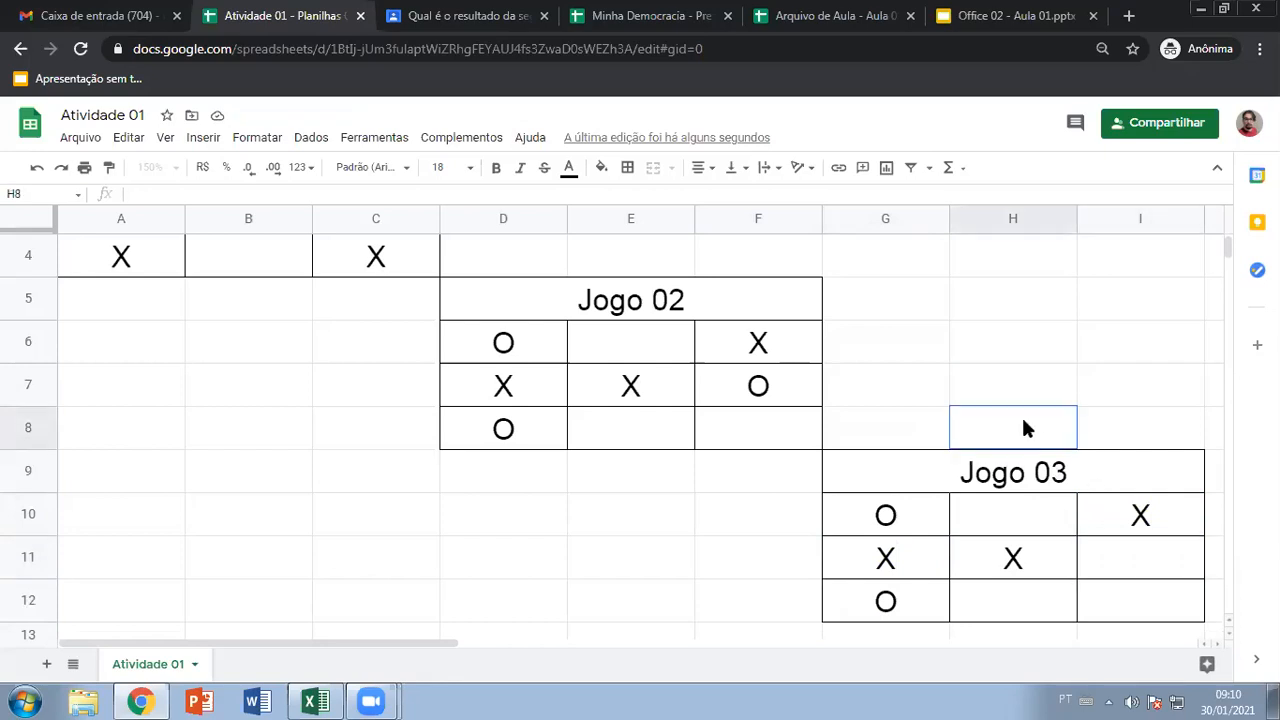
left_click(1111, 598)
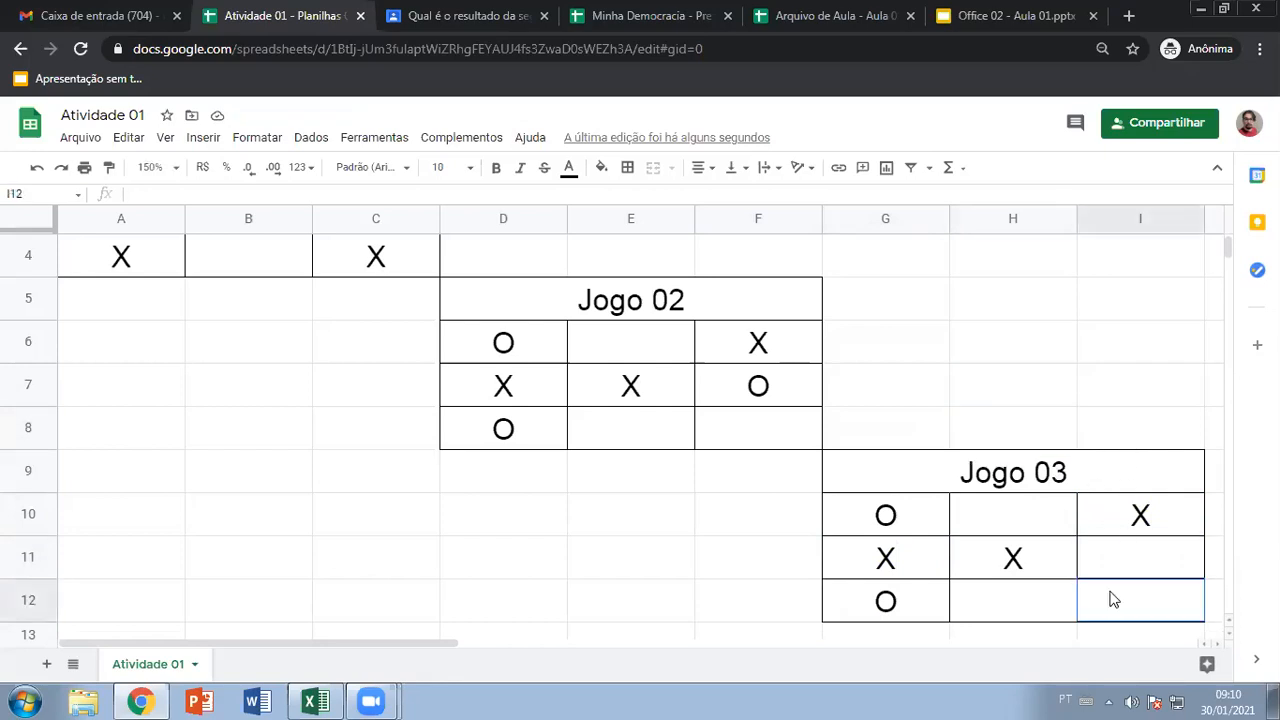
type("O")
left_click(1037, 425)
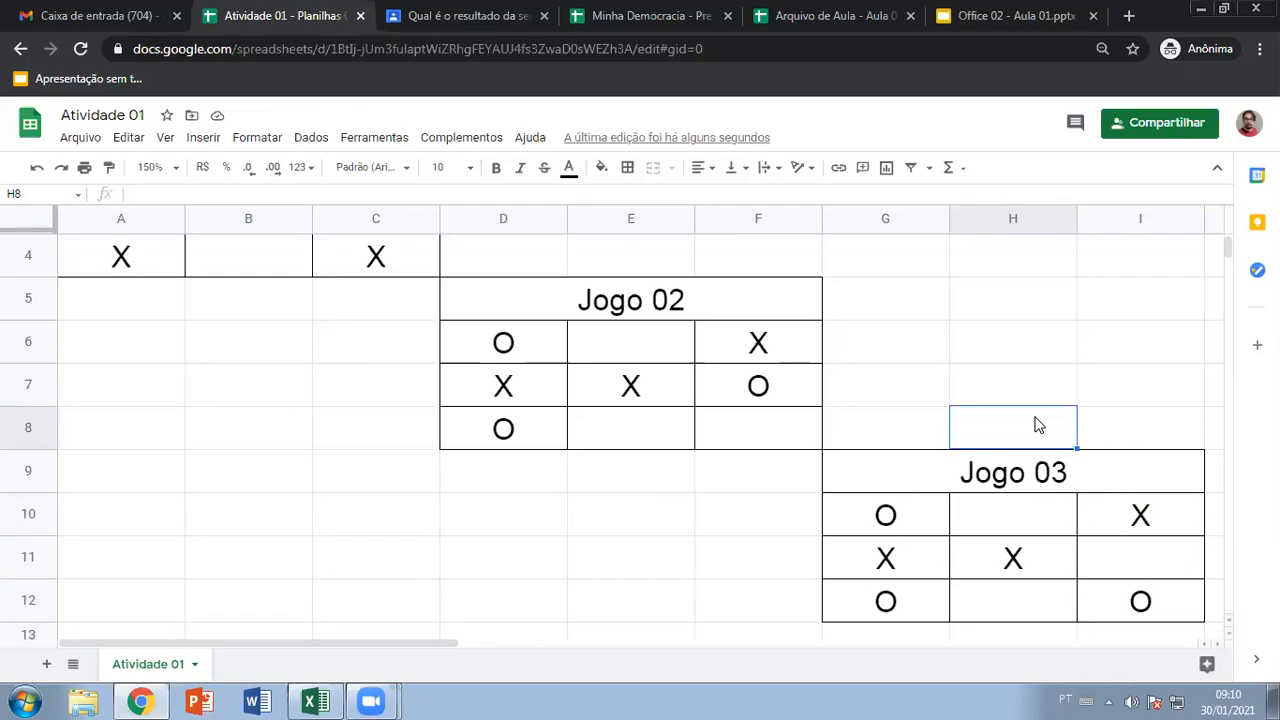
left_click(1008, 596)
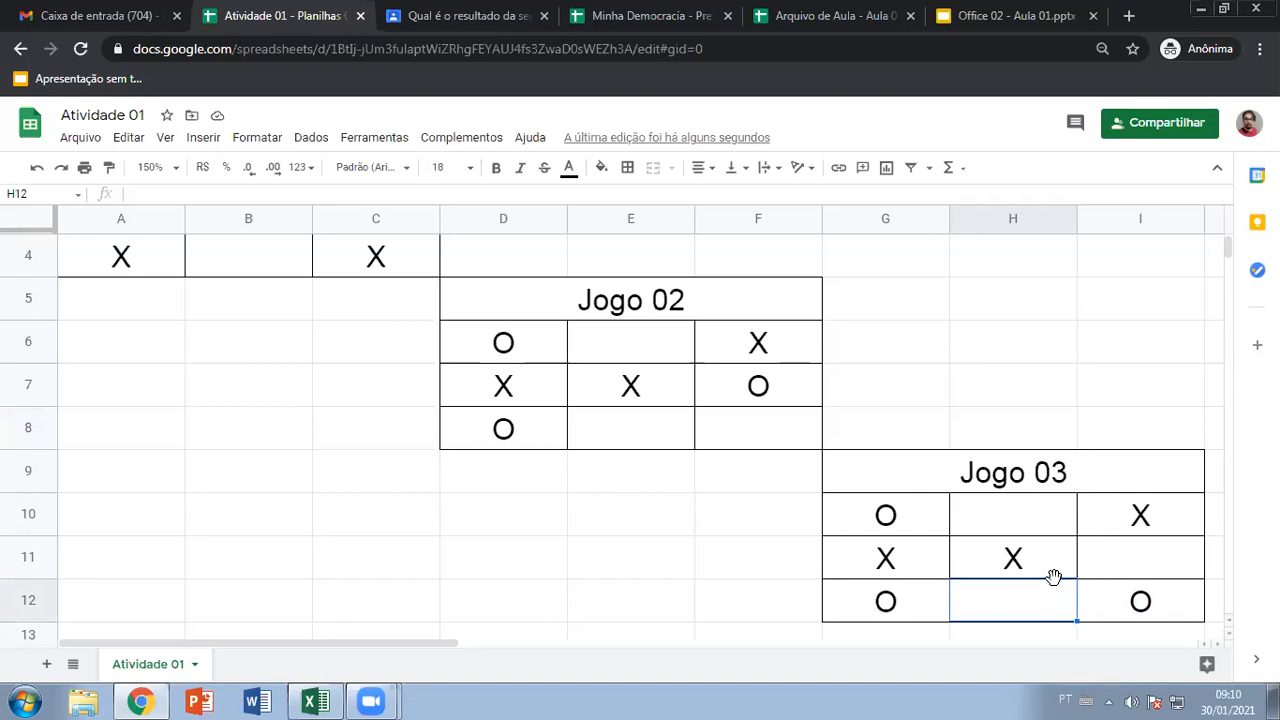
type("X")
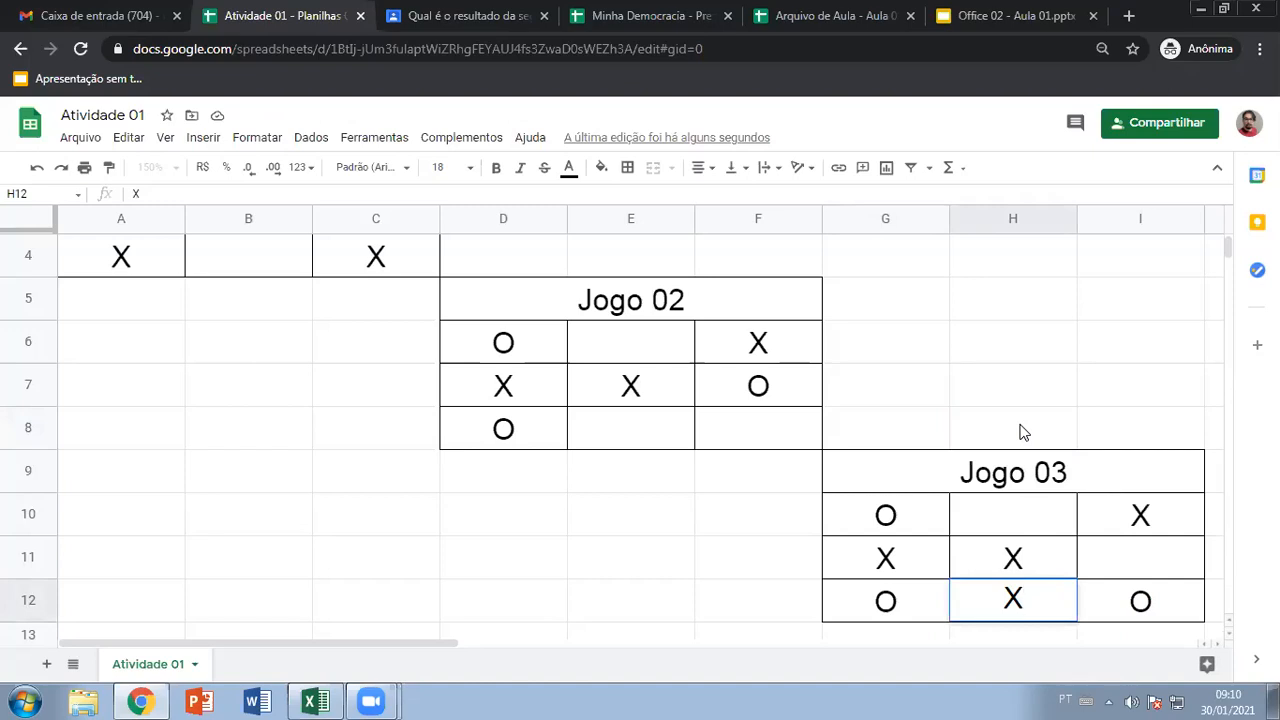
left_click(1022, 432)
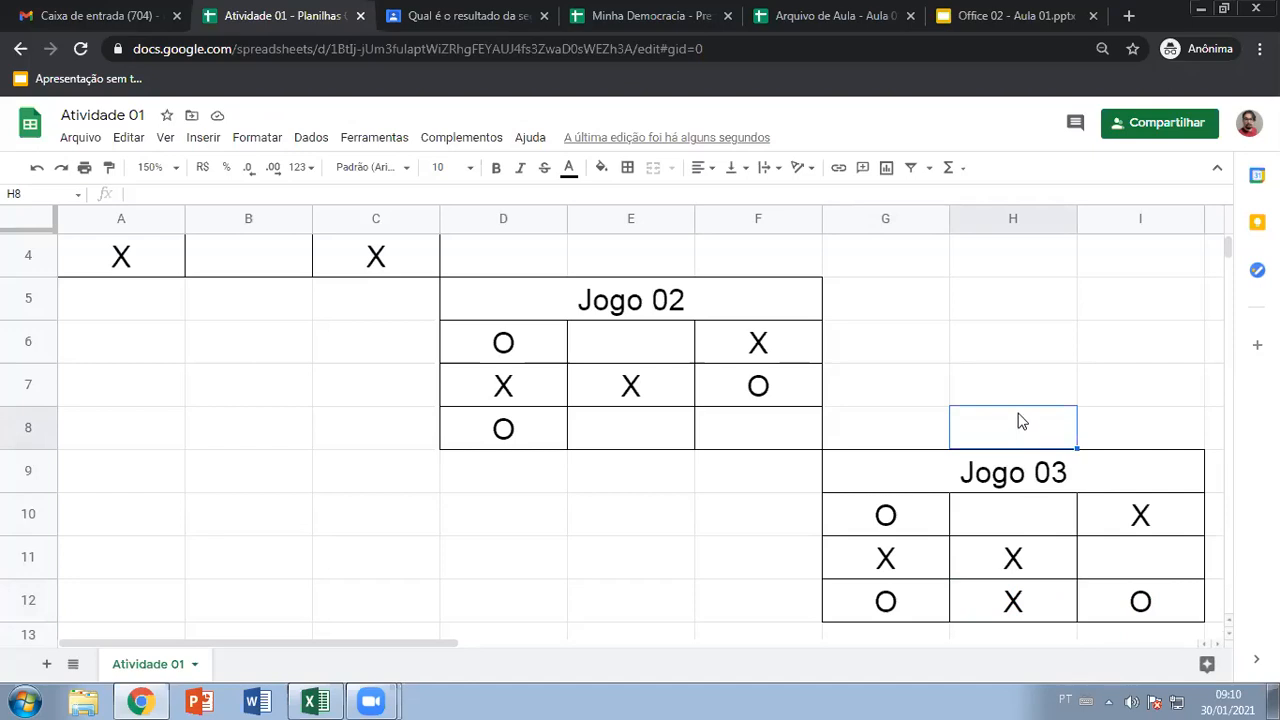
Place an O in I11 and an X in H10 to fill the Jogo 03 board
left_click(910, 422)
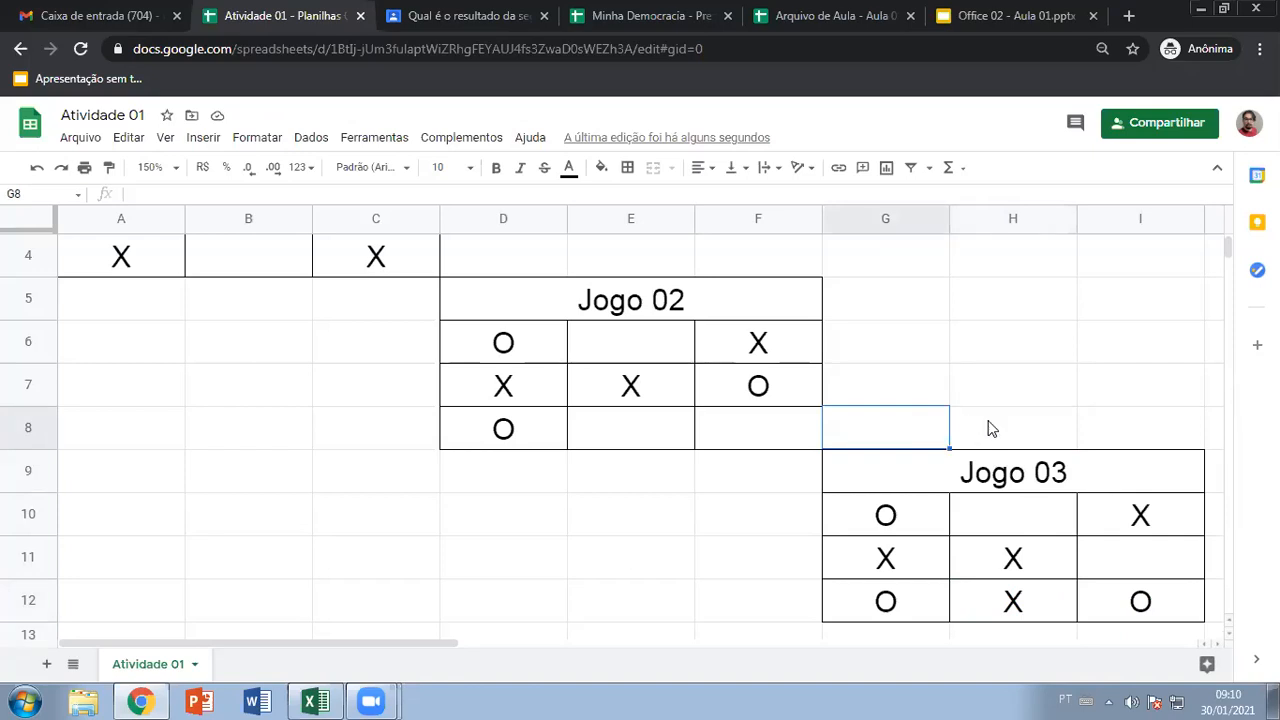
left_click(1130, 553)
type("O")
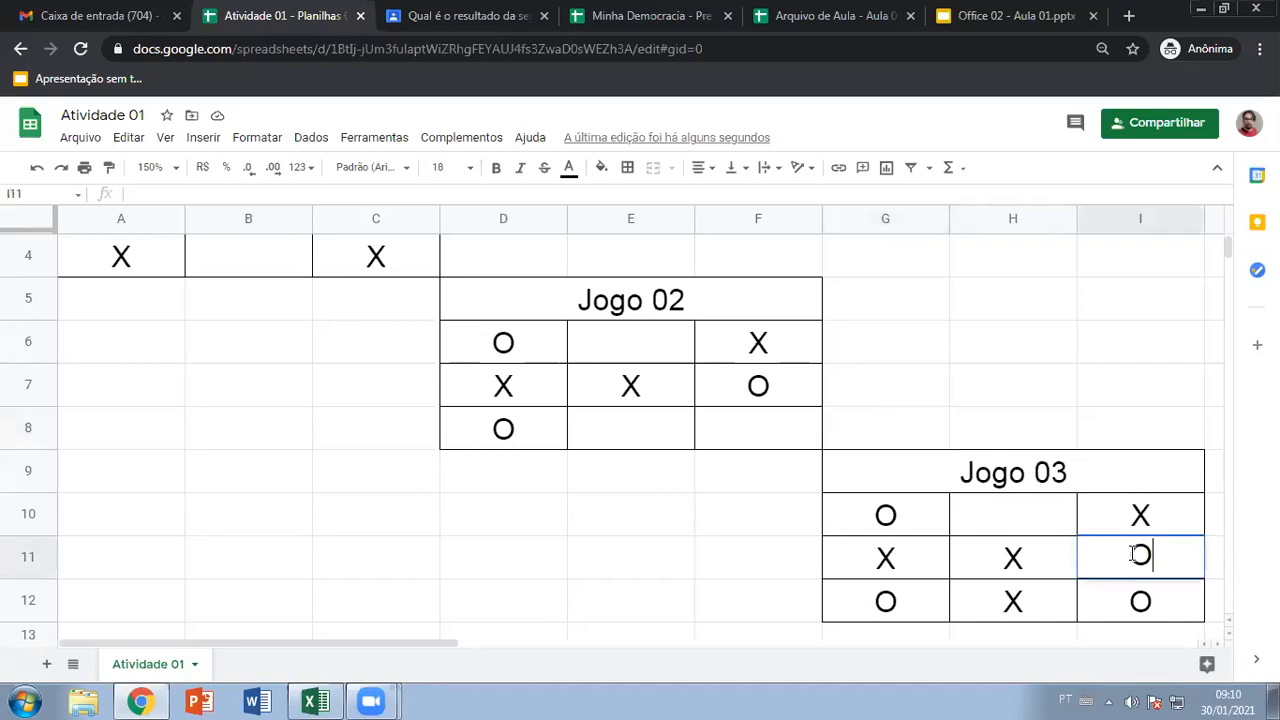
left_click(1020, 424)
left_click(1022, 522)
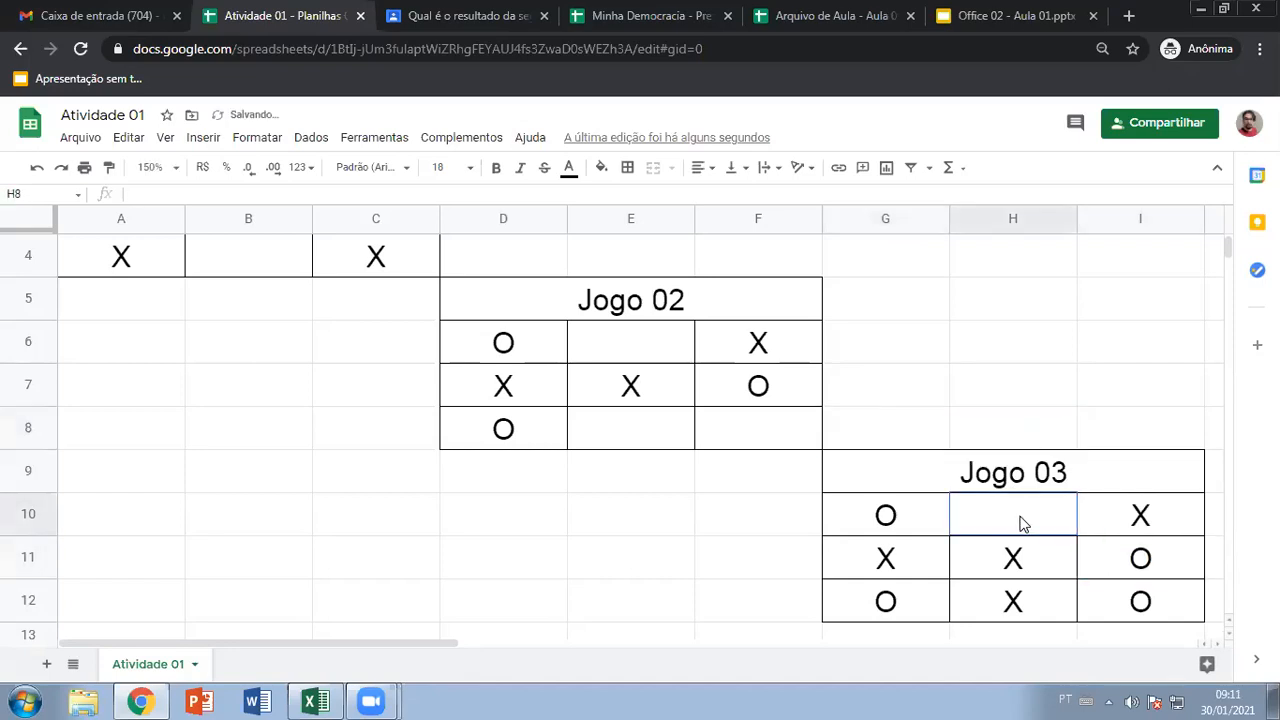
type("X")
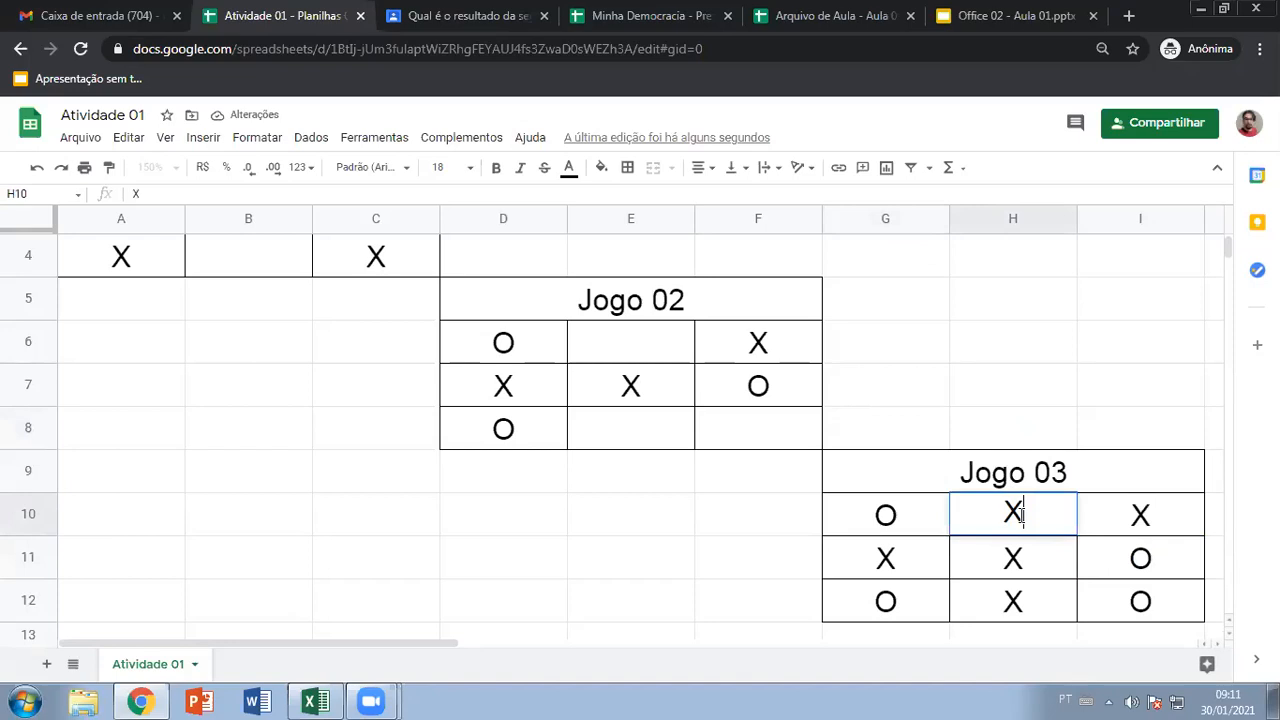
left_click(910, 428)
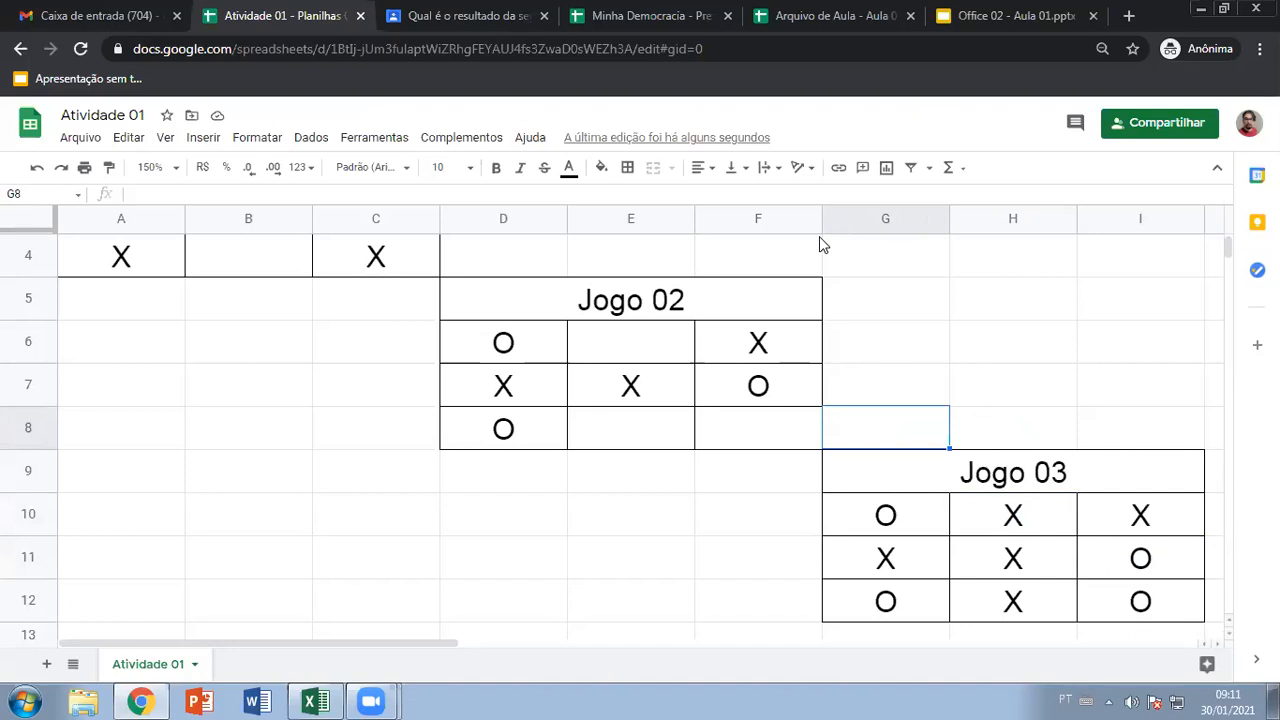
Select empty cells G5, D1 and D11, then add the blank sheet Página3
left_click(940, 315)
scroll(935, 323, "up", 2)
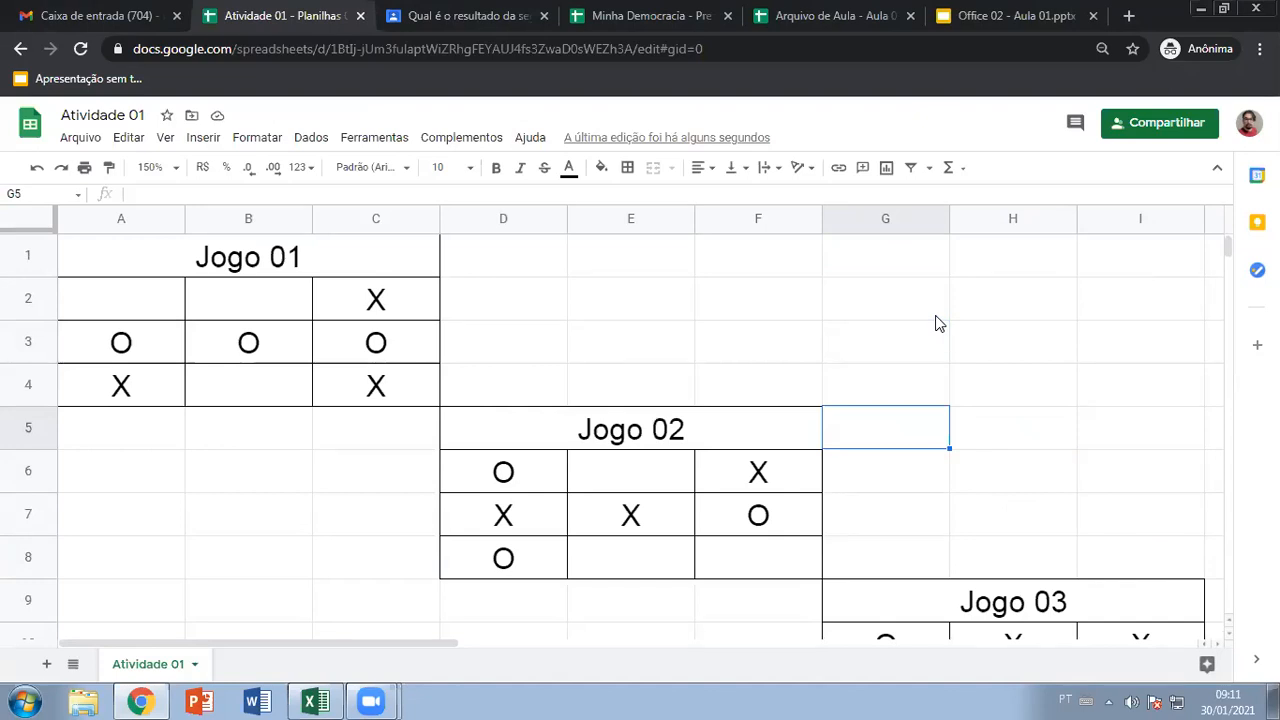
left_click(504, 241)
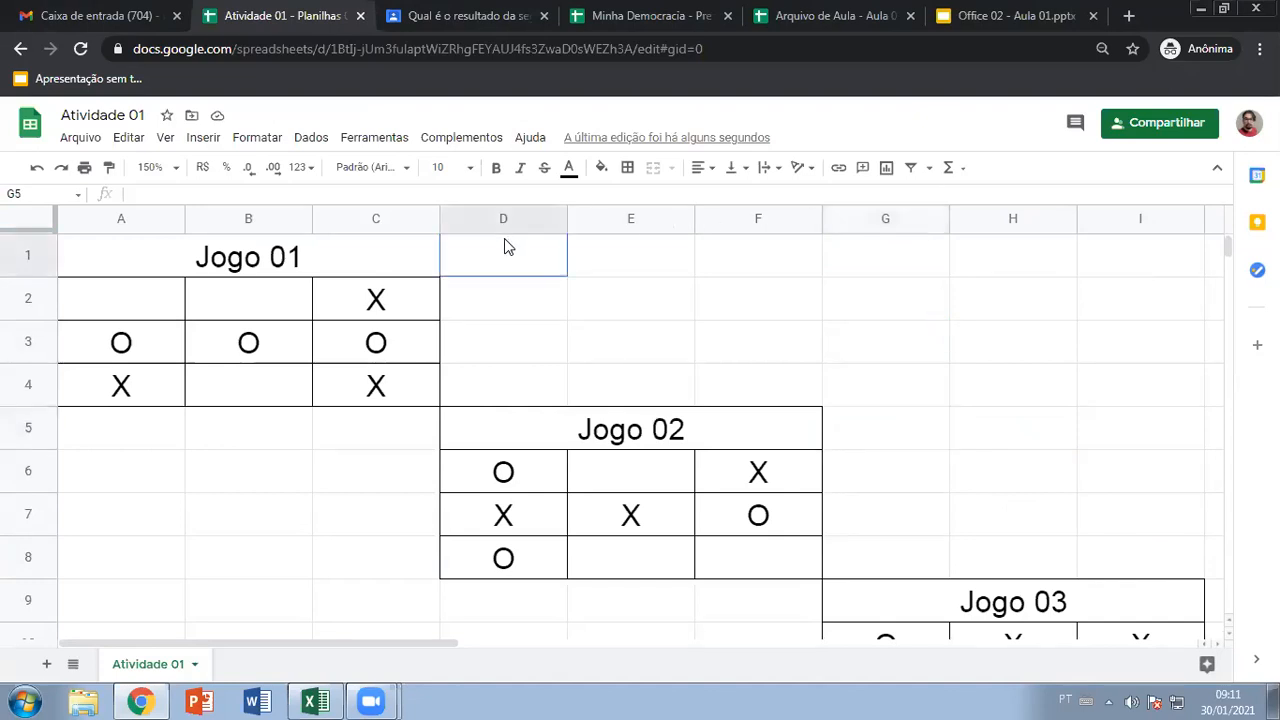
scroll(490, 450, "down", 1)
left_click(478, 556)
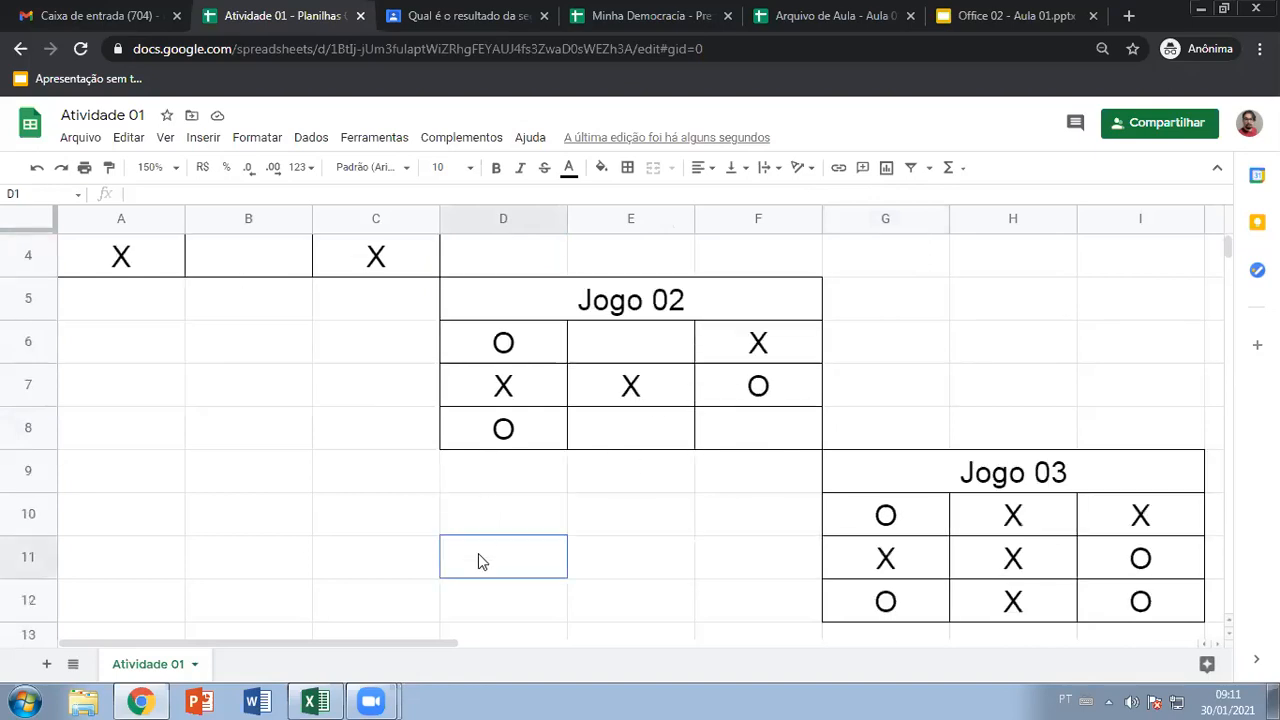
scroll(620, 536, "up", 1)
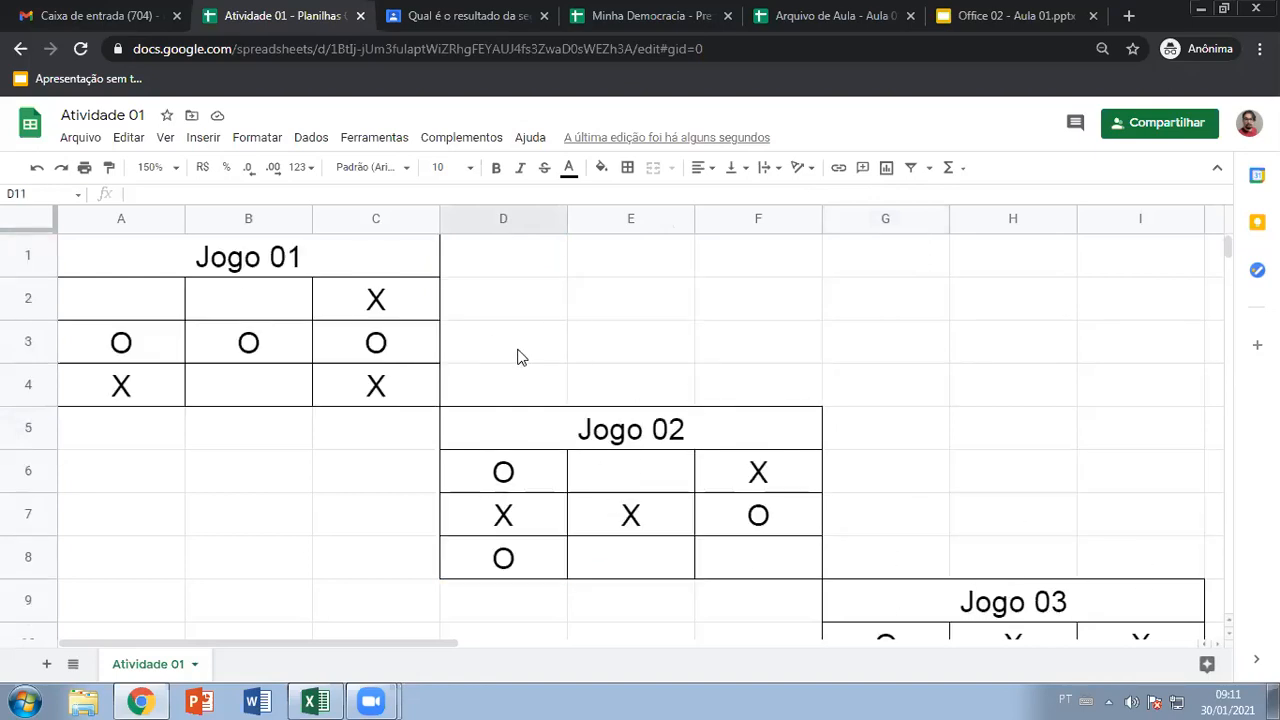
left_click(48, 665)
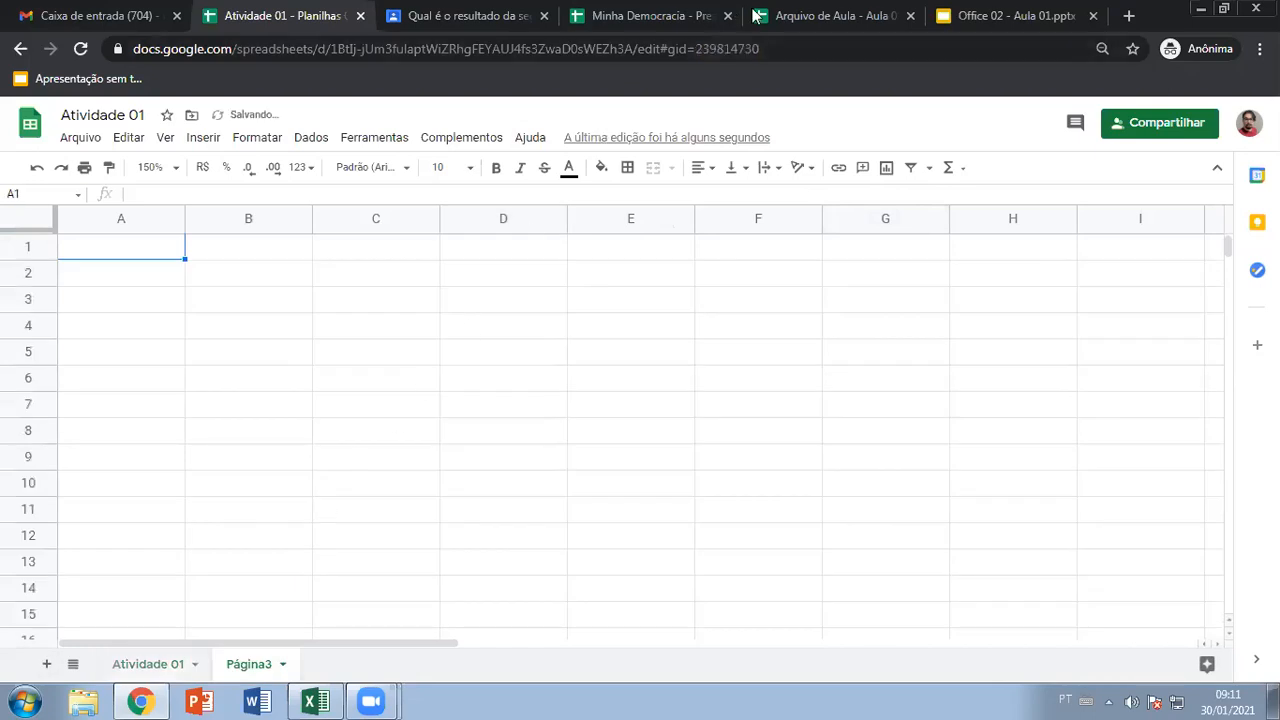
Present the Office 02 - Aula 01 deck, advance to slide 6 'Preenchimento de conteúdo', then exit
left_click(1024, 14)
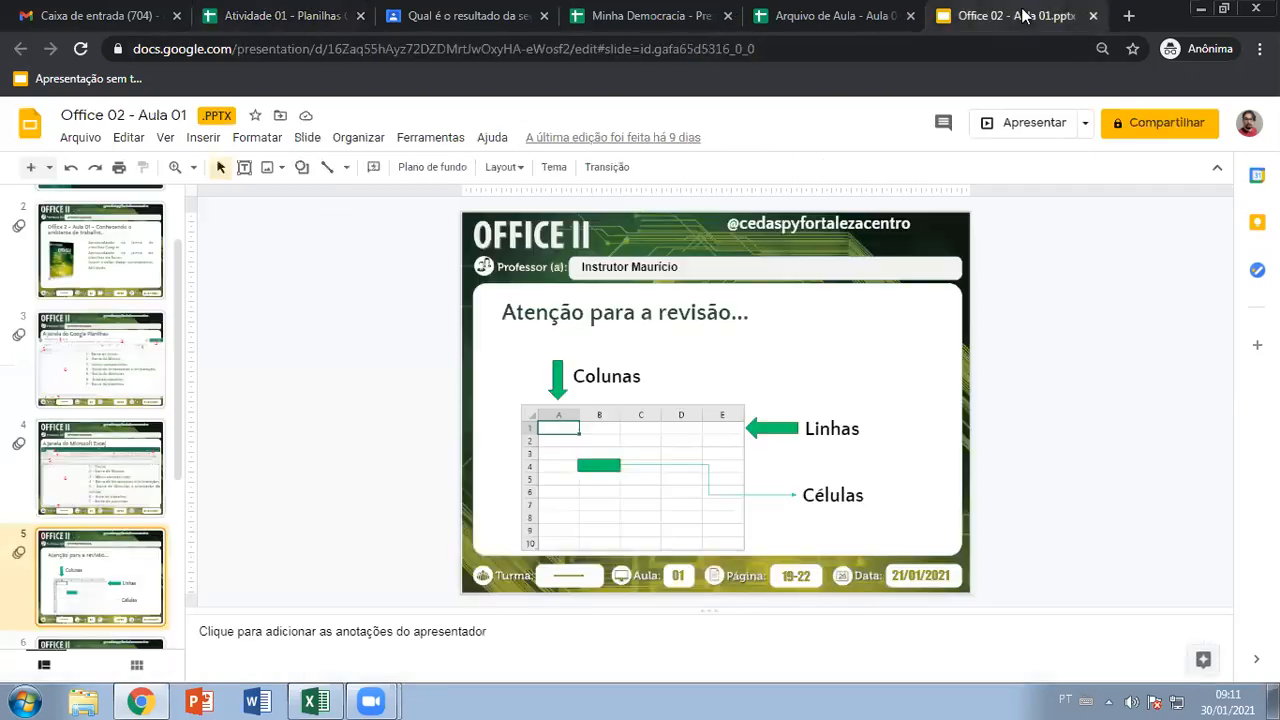
left_click(1027, 124)
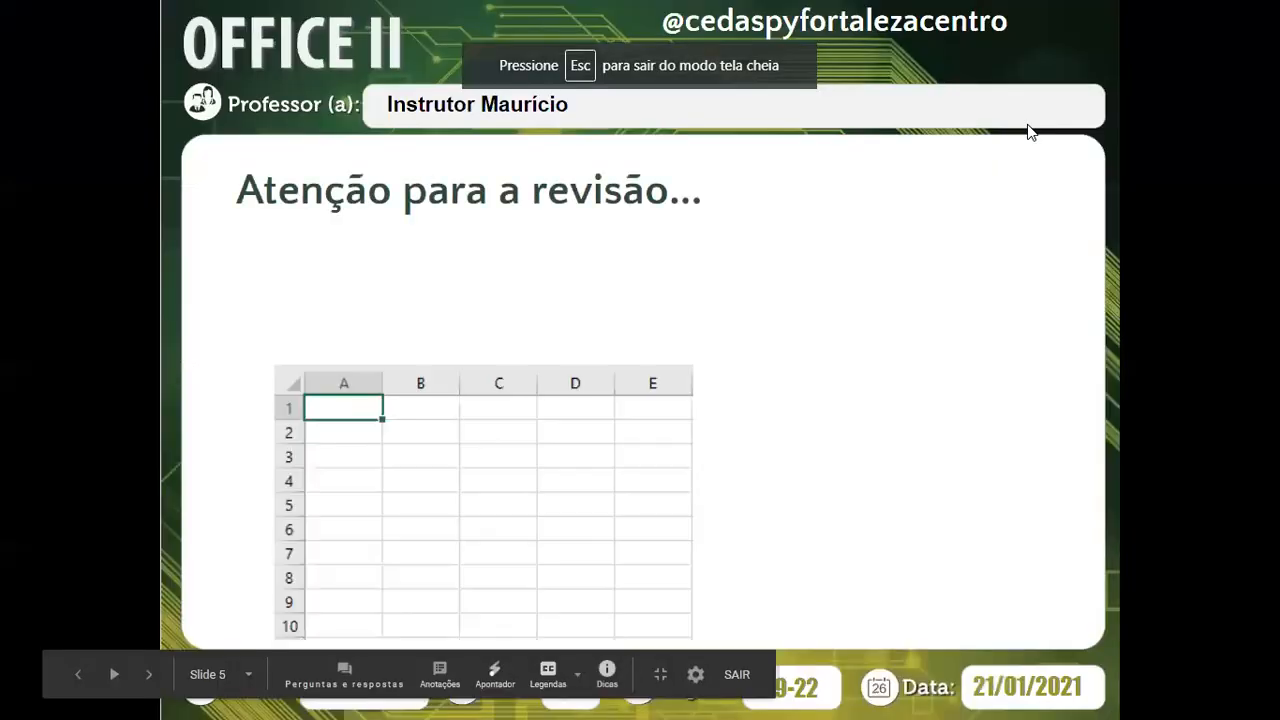
key("Right")
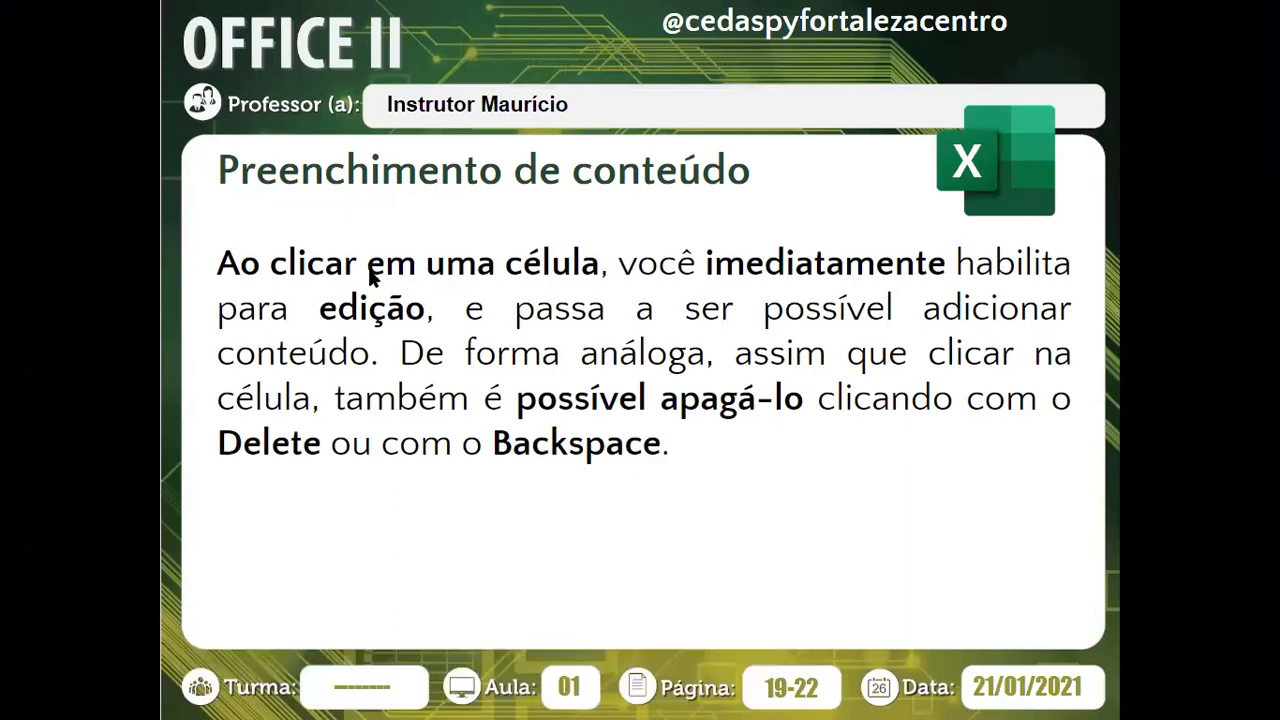
key("Escape")
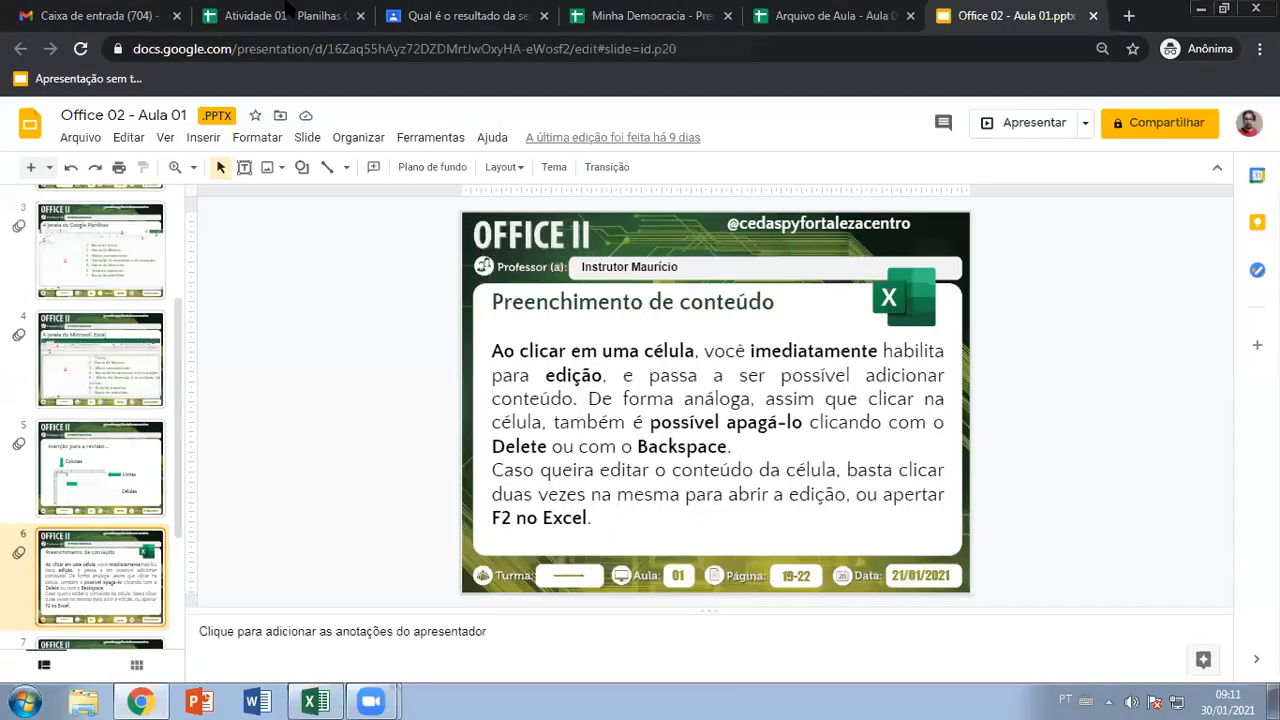
Type the song-lyric line ending 'não estás mais aqui' into cell A1 of Página3
left_click(298, 18)
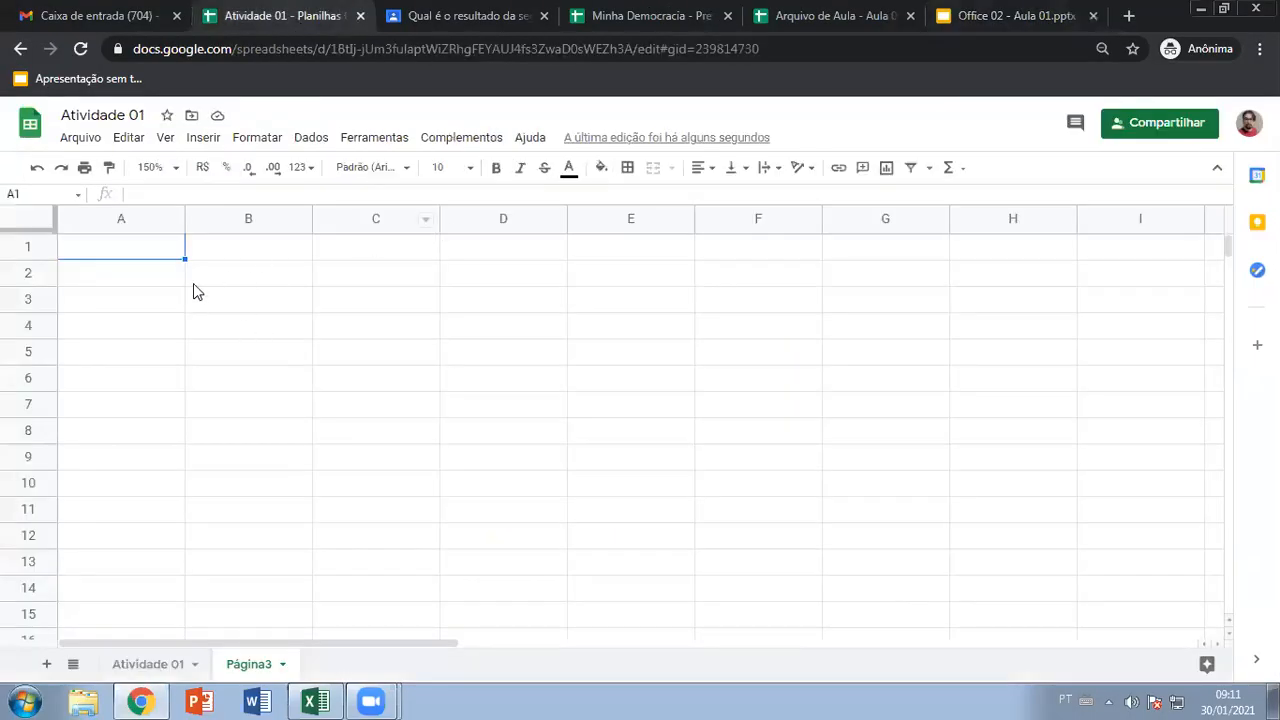
left_click(118, 248)
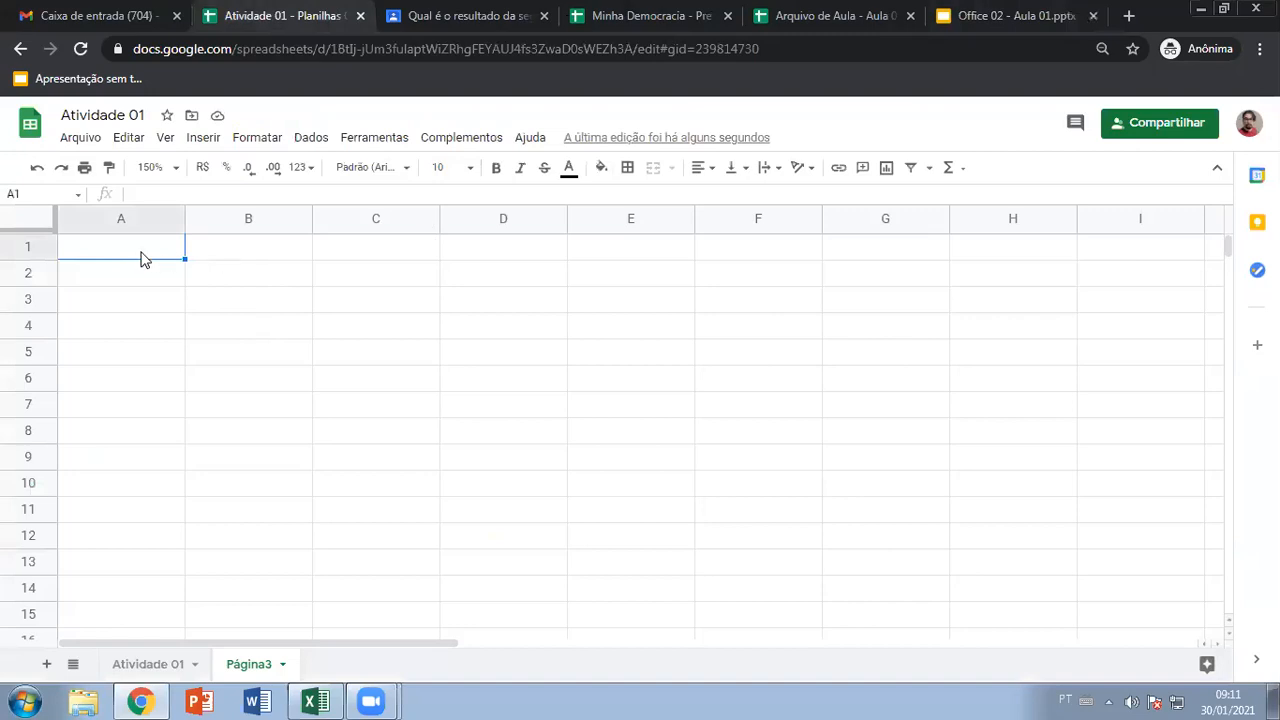
type("nA")
key("BackSpace")
key("BackSpace")
type("Nalal")
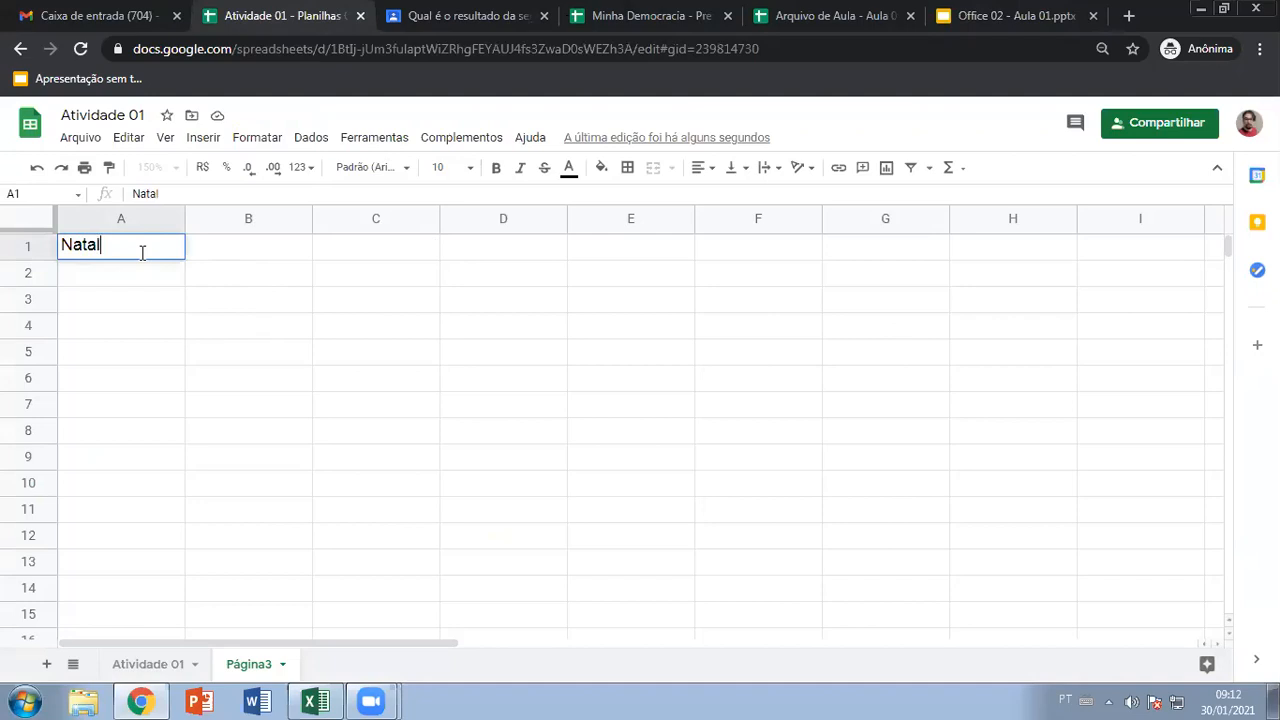
type("y N")
key("BackSpace")
type("talym")
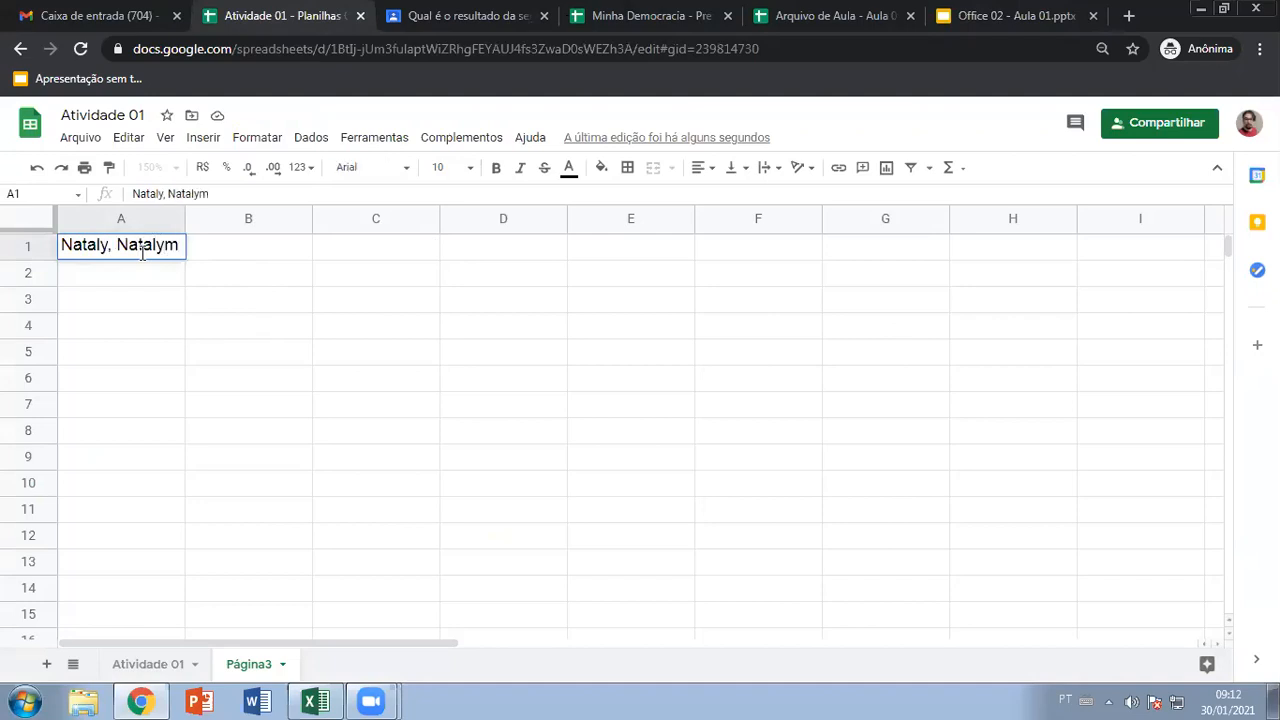
key("BackSpace")
type(", nã")
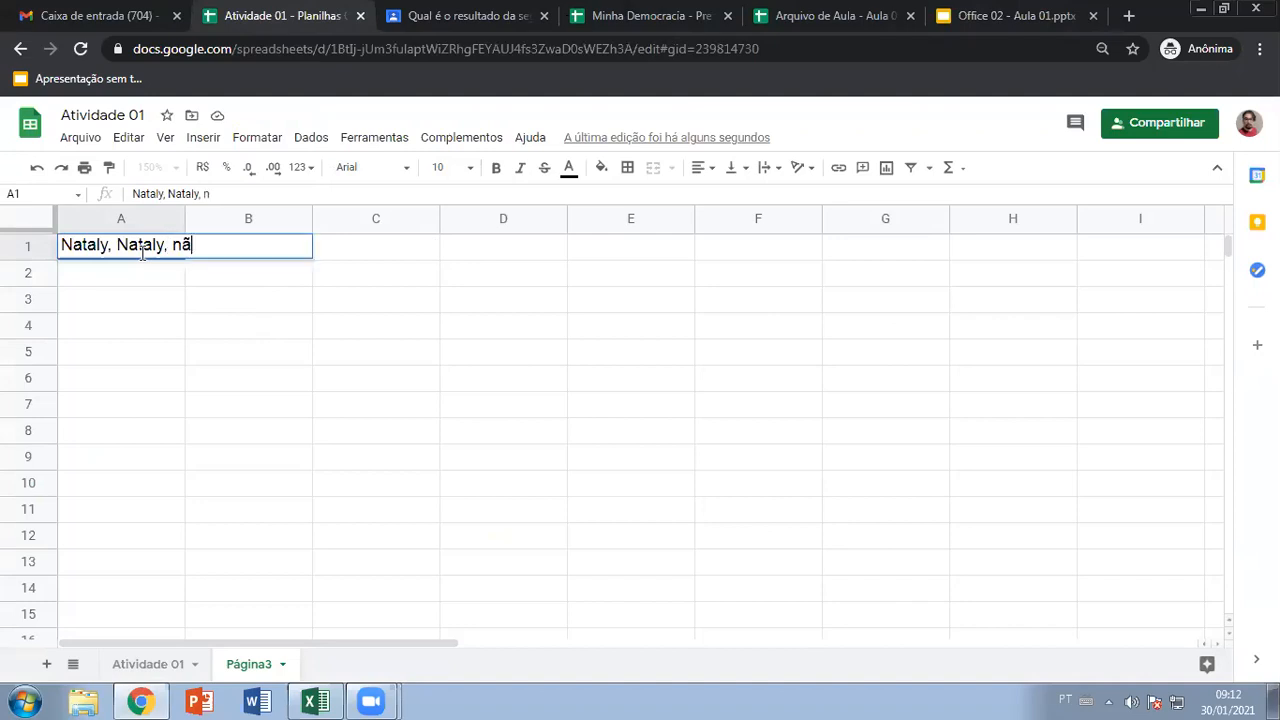
type("o estás mais aqui")
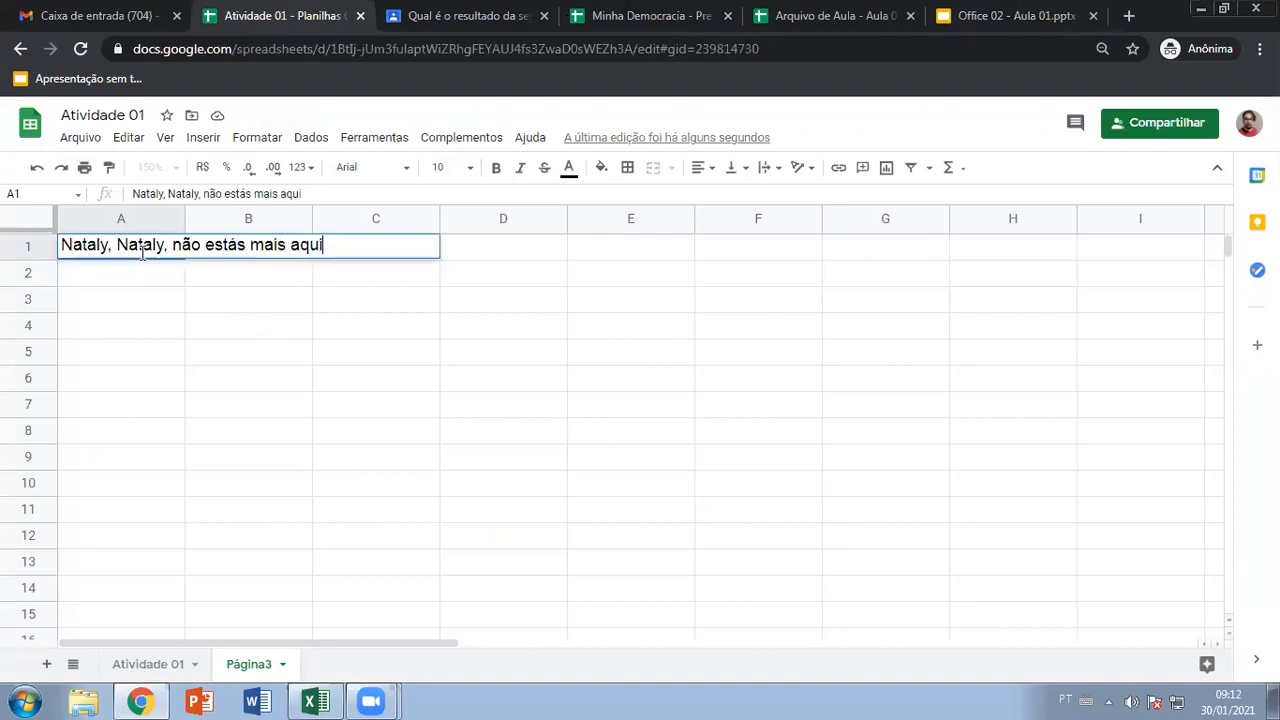
key("Return")
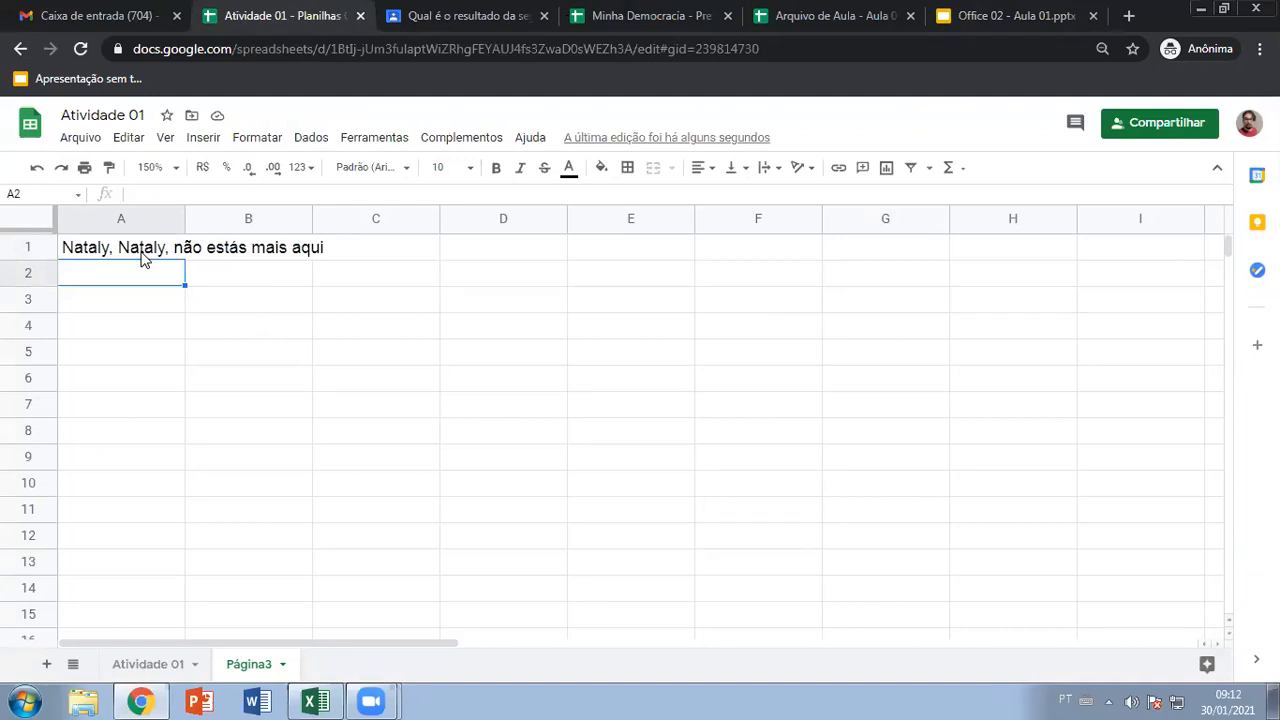
Overwrite A1 with a different lyric line ending 'você eu ficarei', then undo to restore the original
left_click(141, 253)
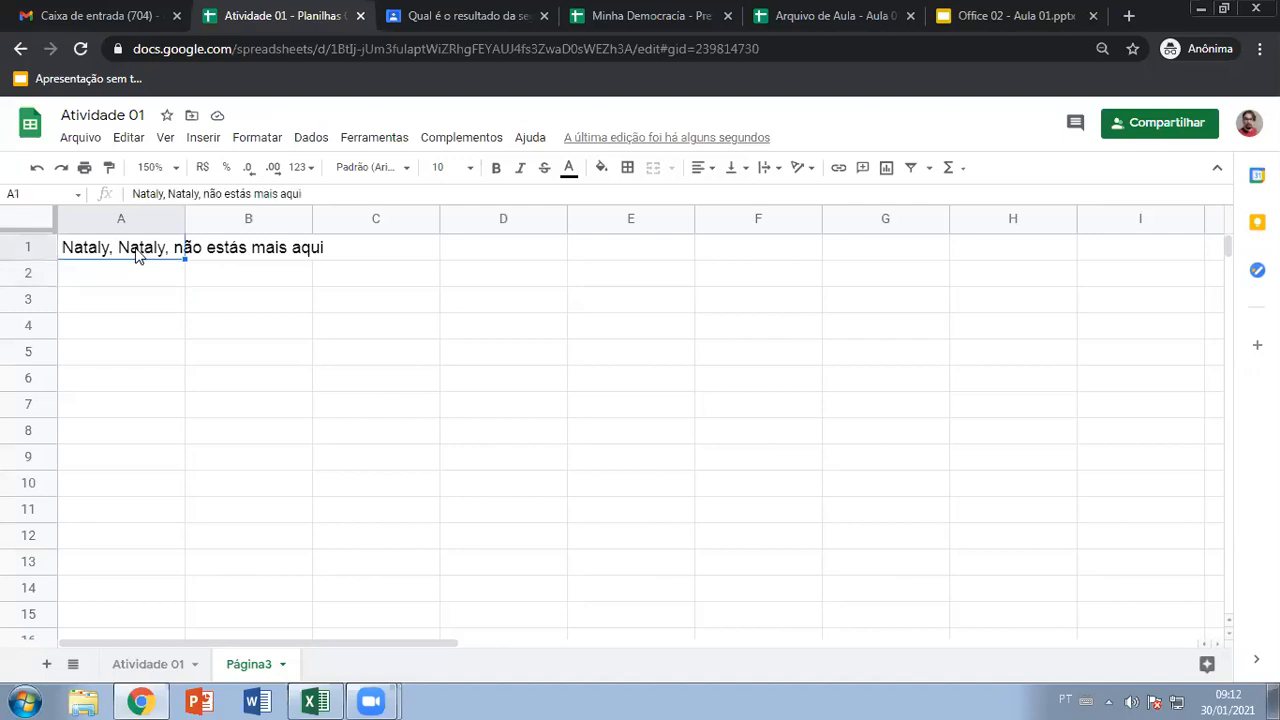
left_click(122, 274)
left_click(120, 256)
type("Na")
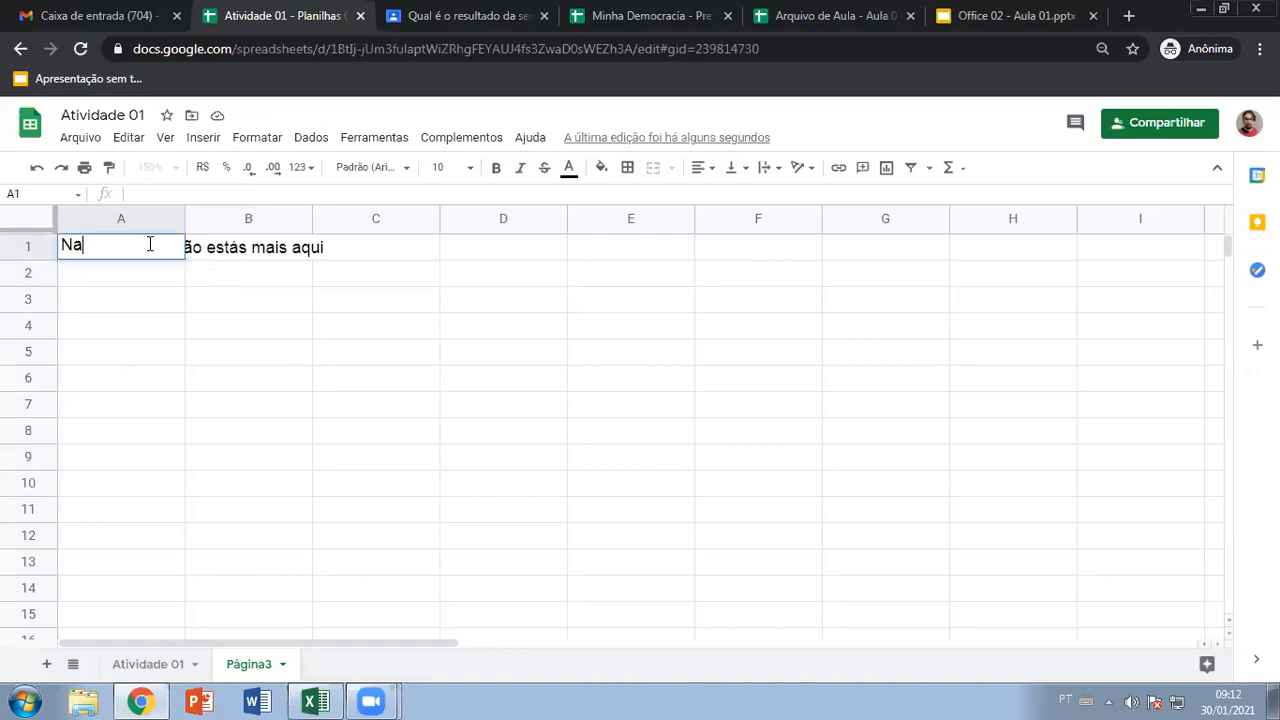
type("taly sem voc")
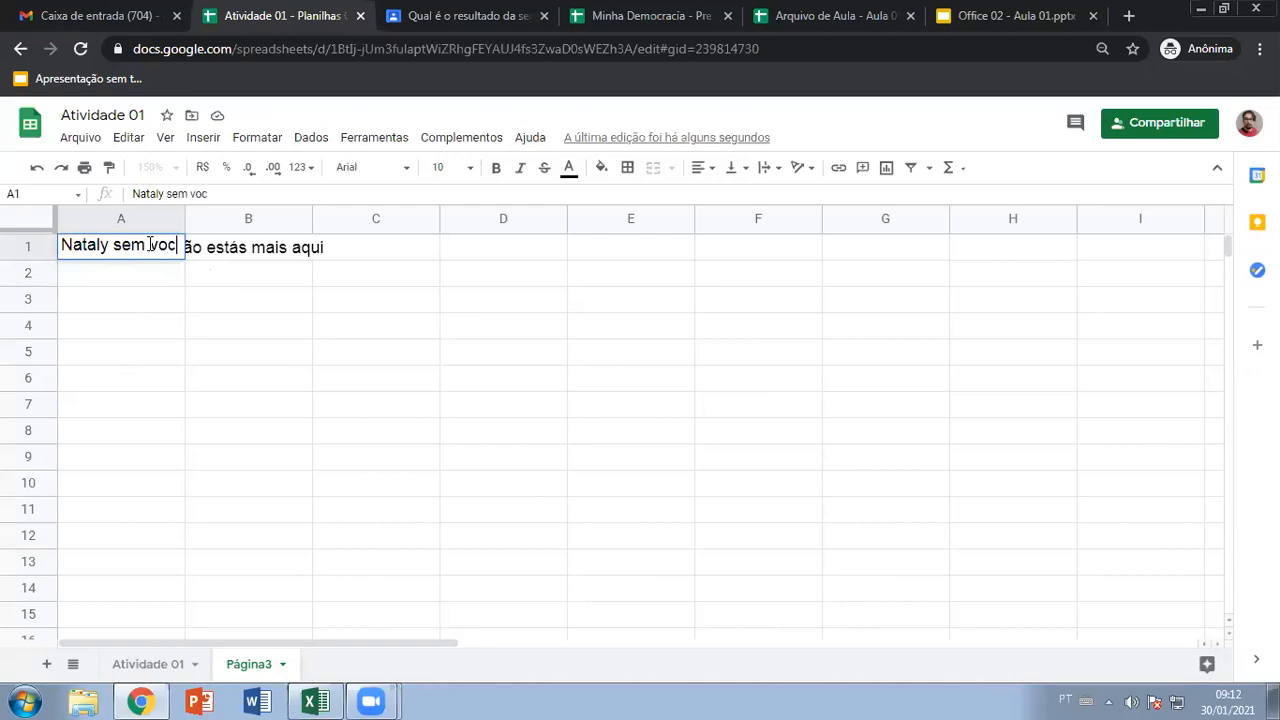
type("ê eu ficarei")
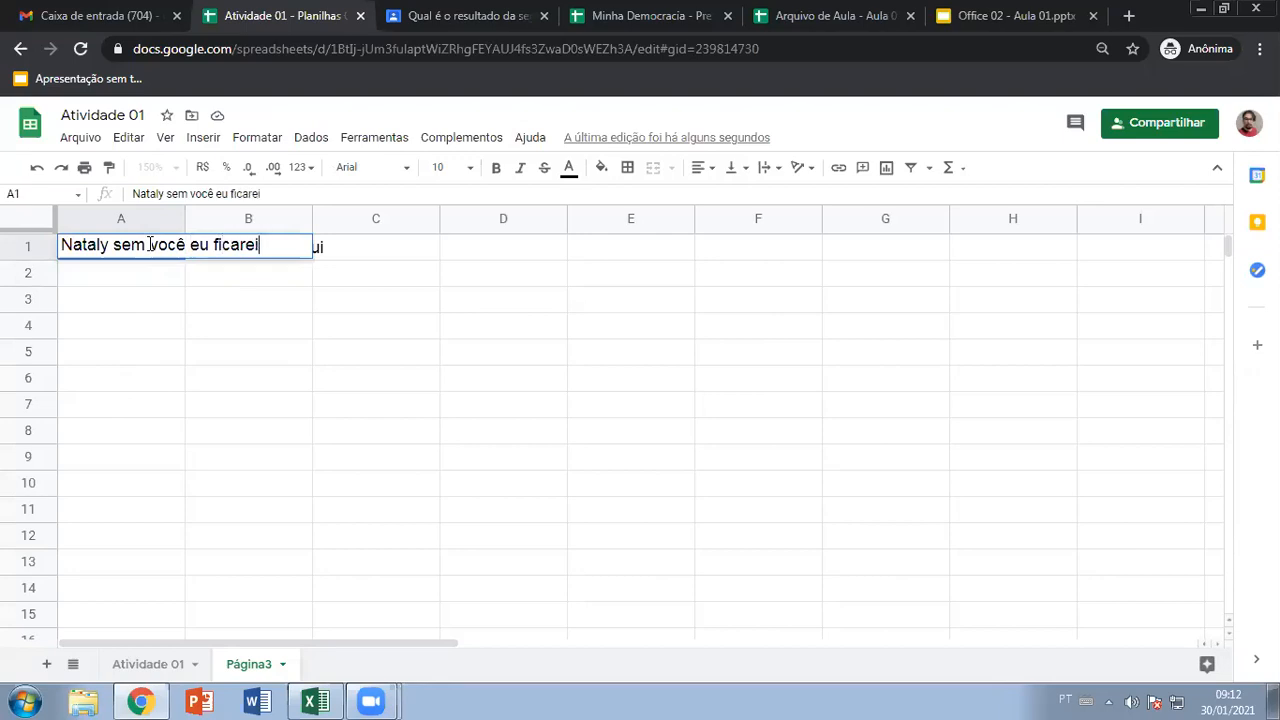
key("Return")
left_click(148, 251)
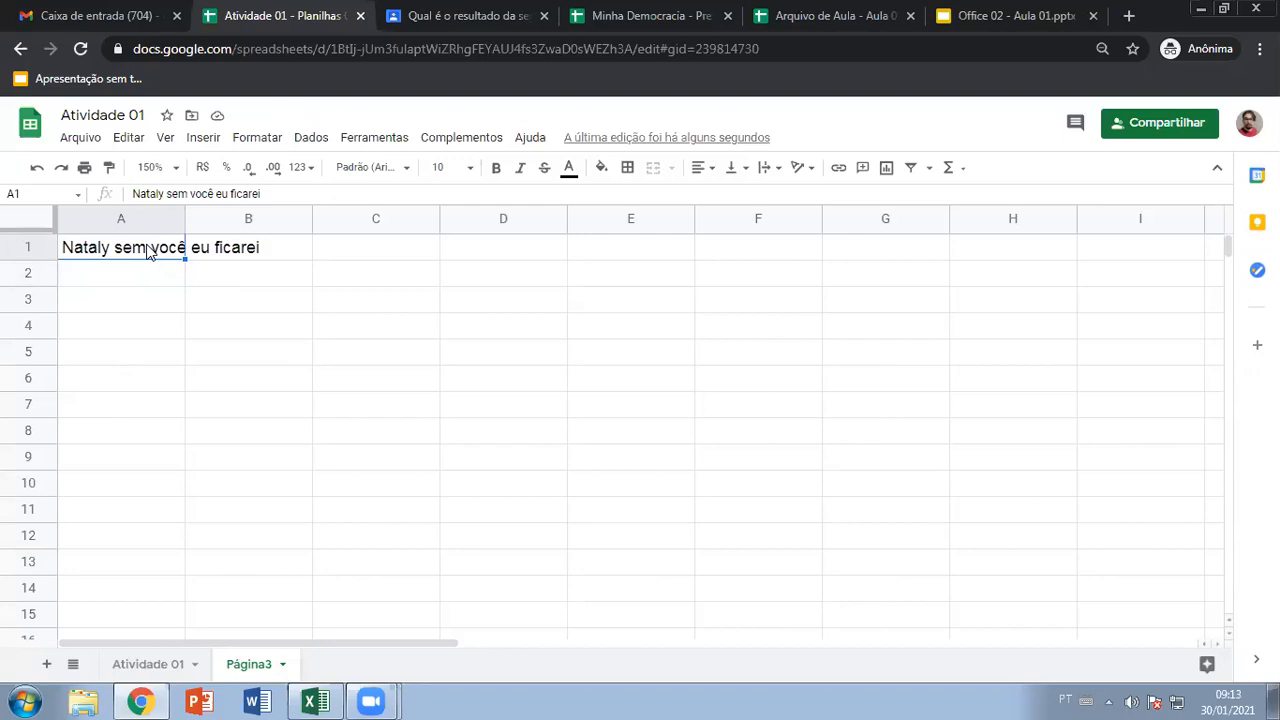
key("ctrl+z")
left_click(151, 304)
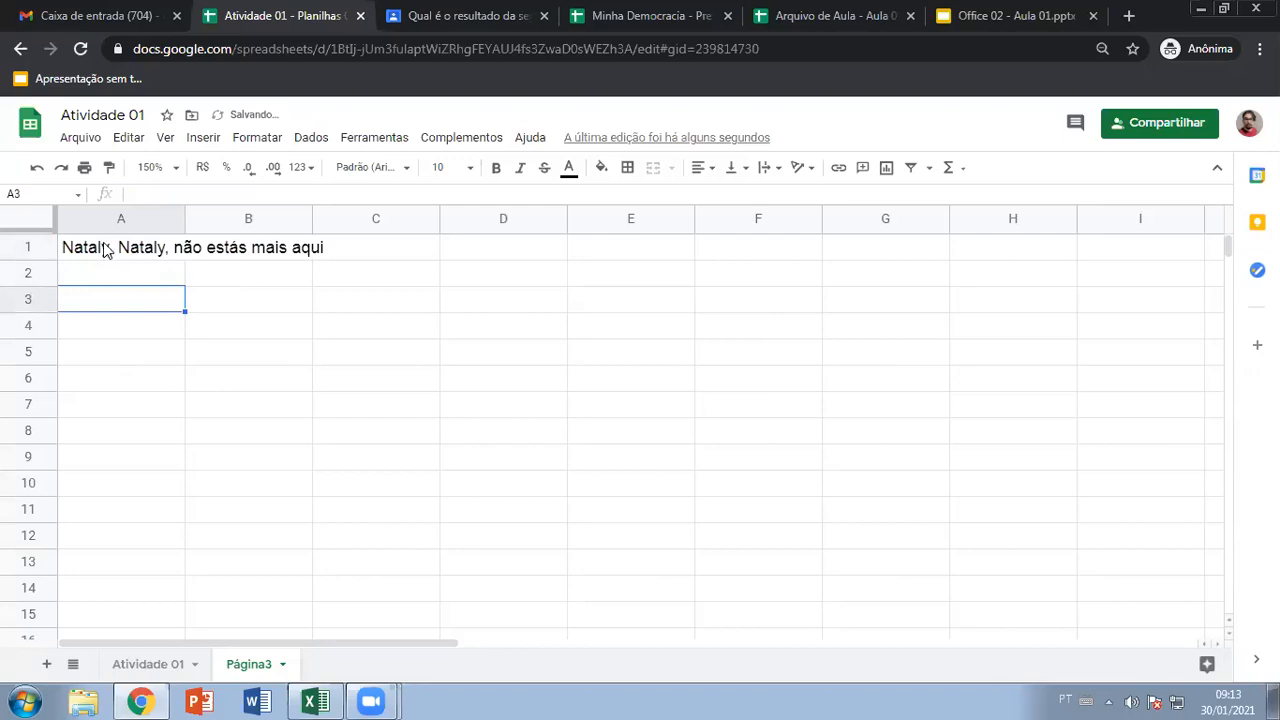
left_click(105, 248)
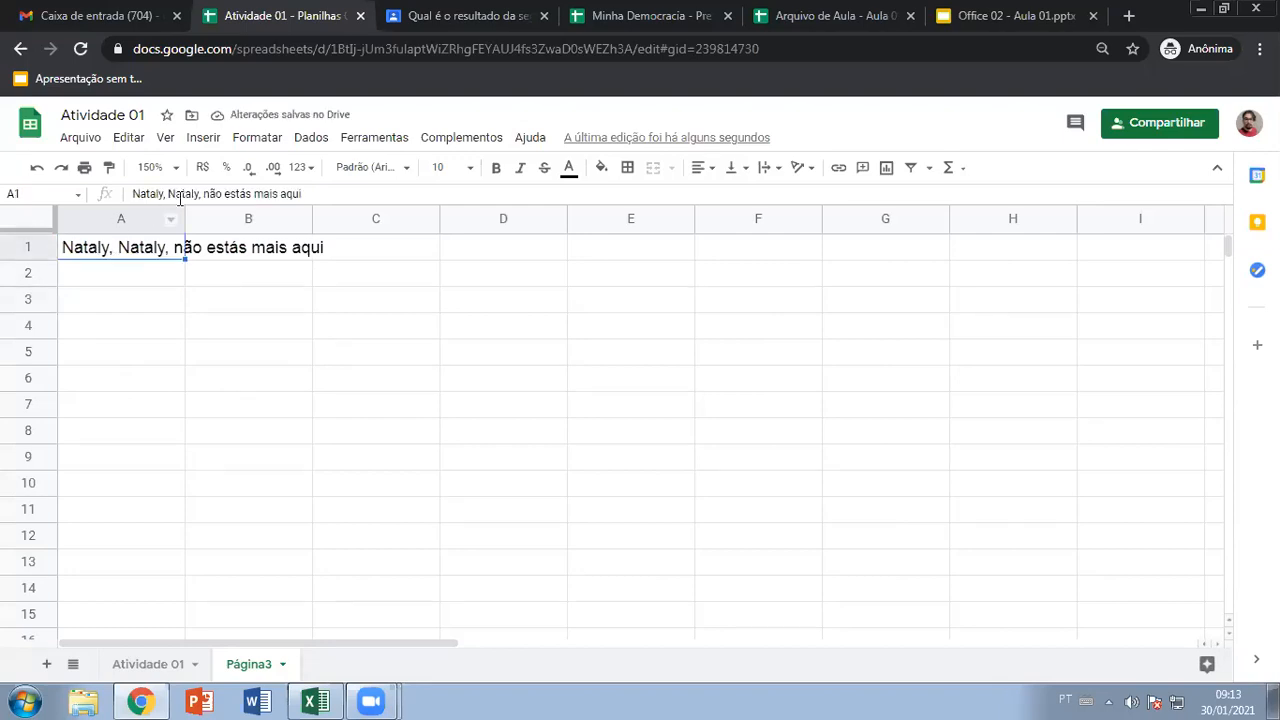
Append random characters to A1's lyric and delete them, leaving the line unchanged
double_click(143, 252)
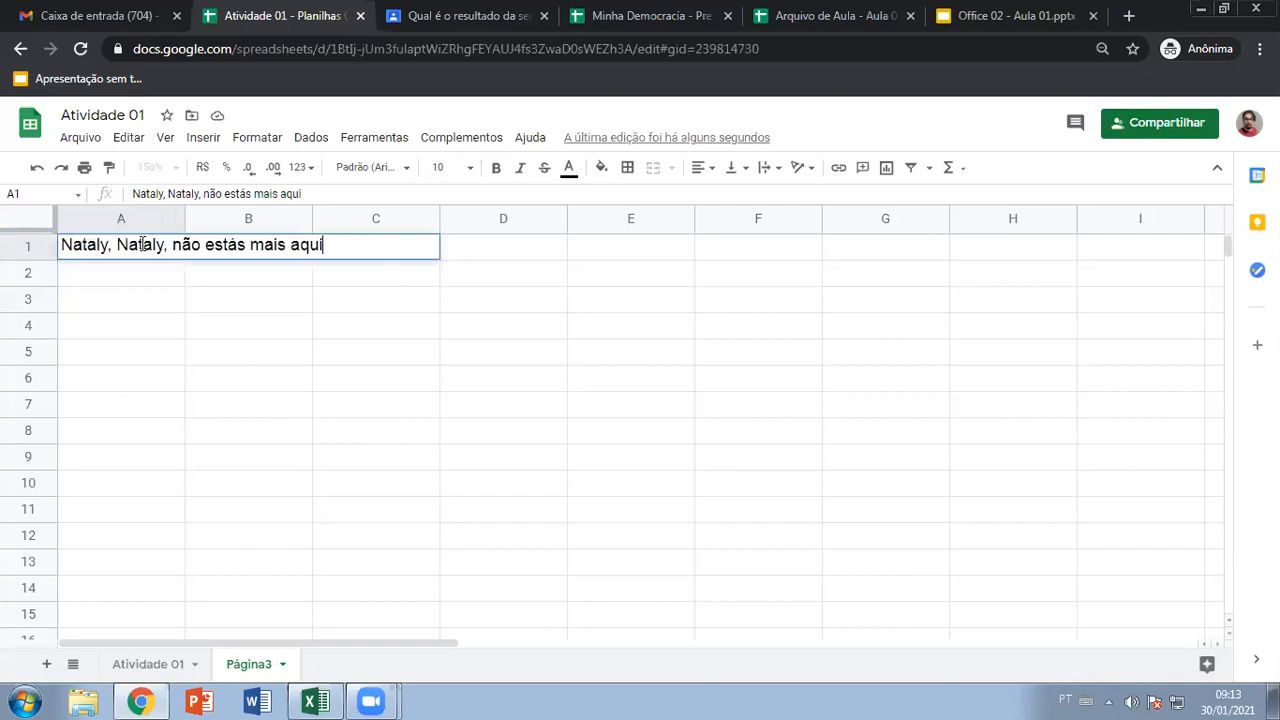
left_click(338, 246)
left_click(112, 300)
left_click(110, 248)
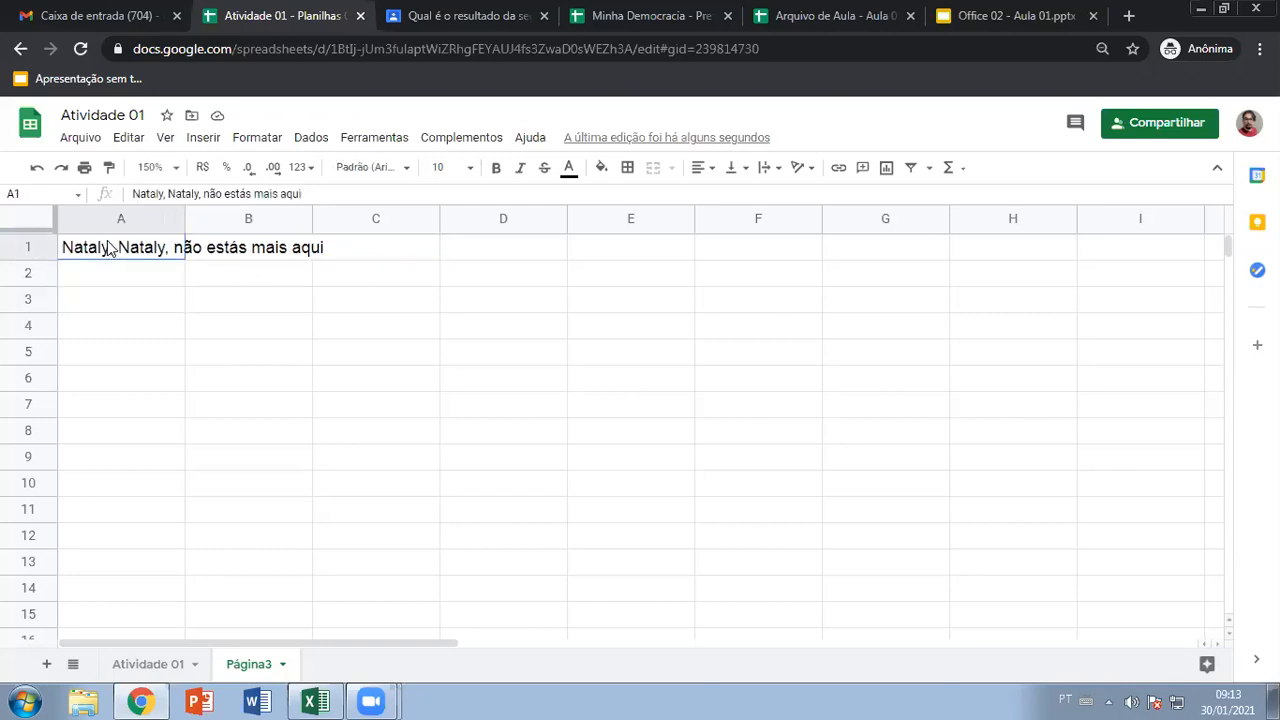
left_click(311, 192)
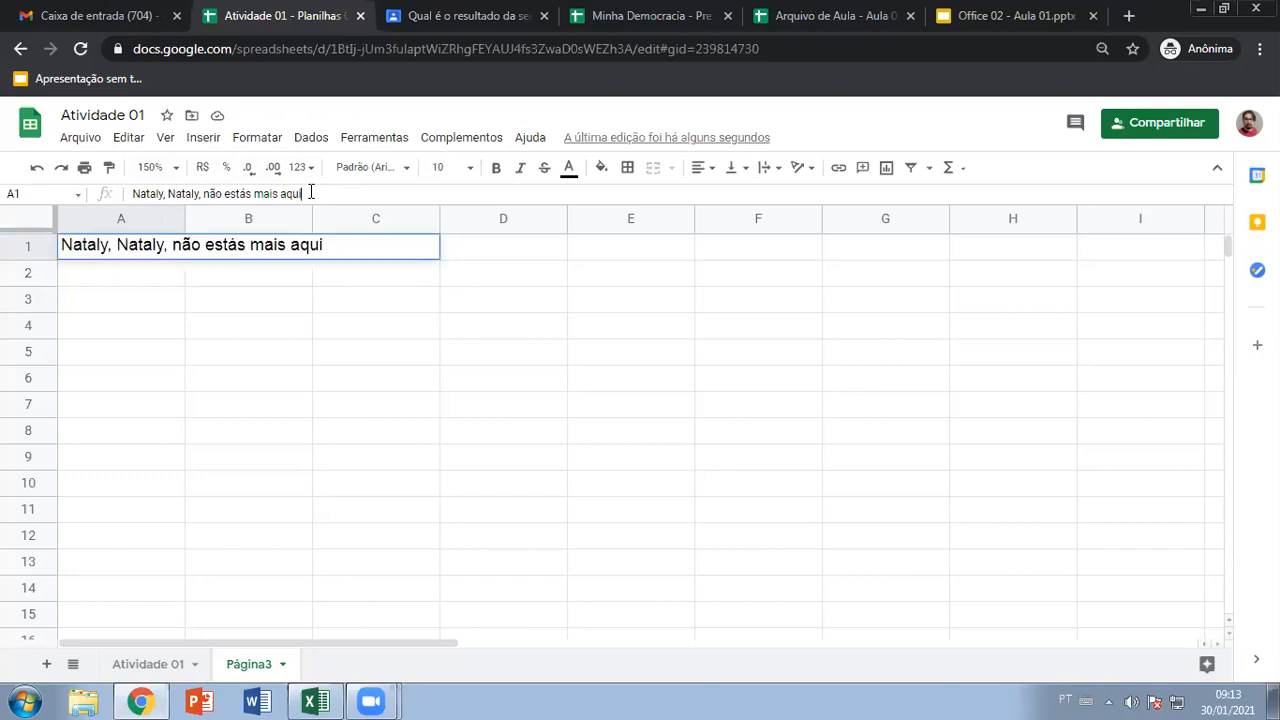
type("jhgjhgjgjhgjgjhgjgjhgjhg")
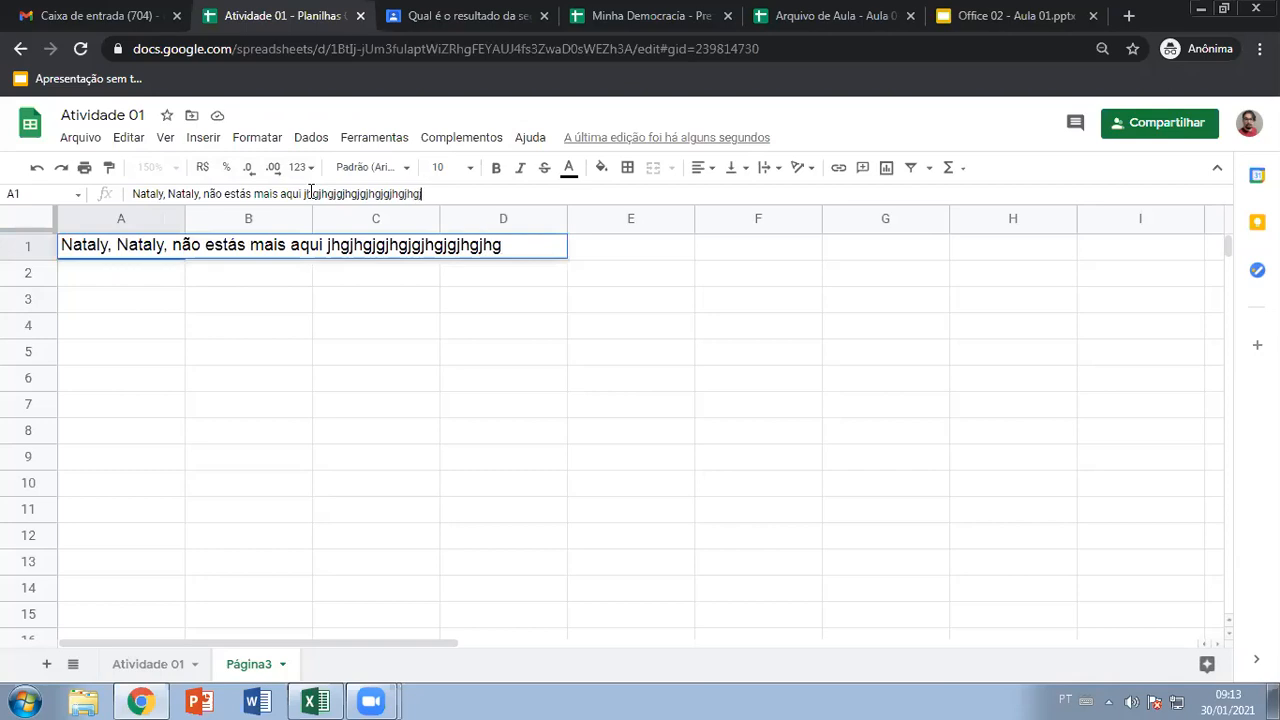
key("BackSpace")
key("BackSpace")
key("BackSpace")
key("BackSpace")
key("BackSpace")
key("BackSpace")
key("BackSpace")
key("BackSpace")
key("BackSpace")
key("BackSpace")
key("BackSpace")
key("BackSpace")
key("BackSpace")
key("BackSpace")
key("BackSpace")
key("BackSpace")
key("BackSpace")
key("BackSpace")
key("BackSpace")
key("BackSpace")
key("BackSpace")
key("BackSpace")
key("BackSpace")
key("BackSpace")
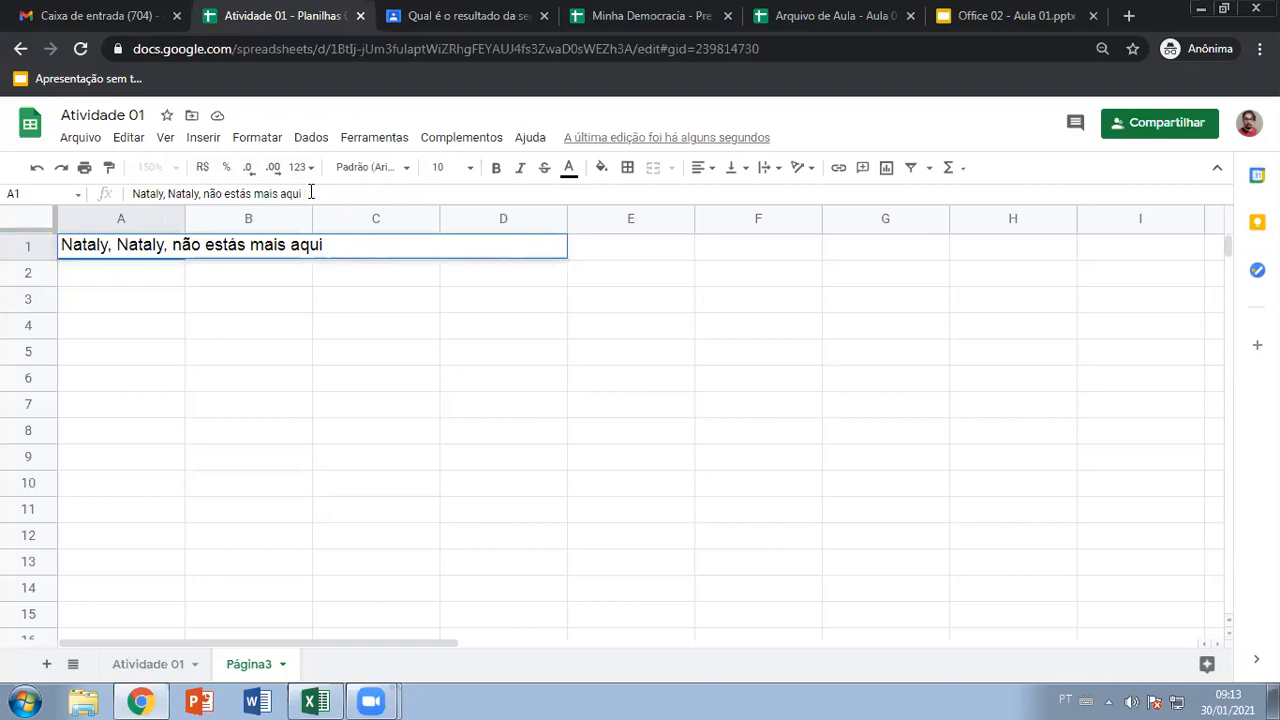
left_click(320, 700)
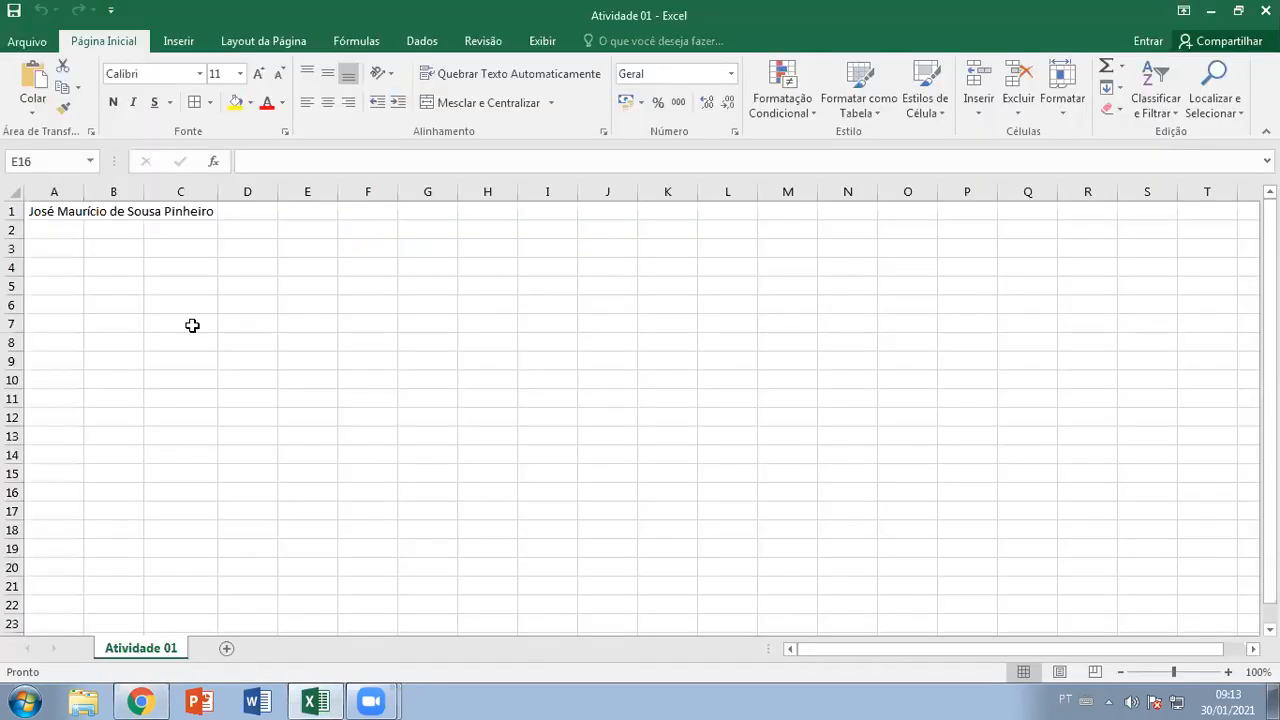
Trial-type 'Ins' and 'instrutor de informática' into Excel's A1, then restore the original name
left_click(83, 210)
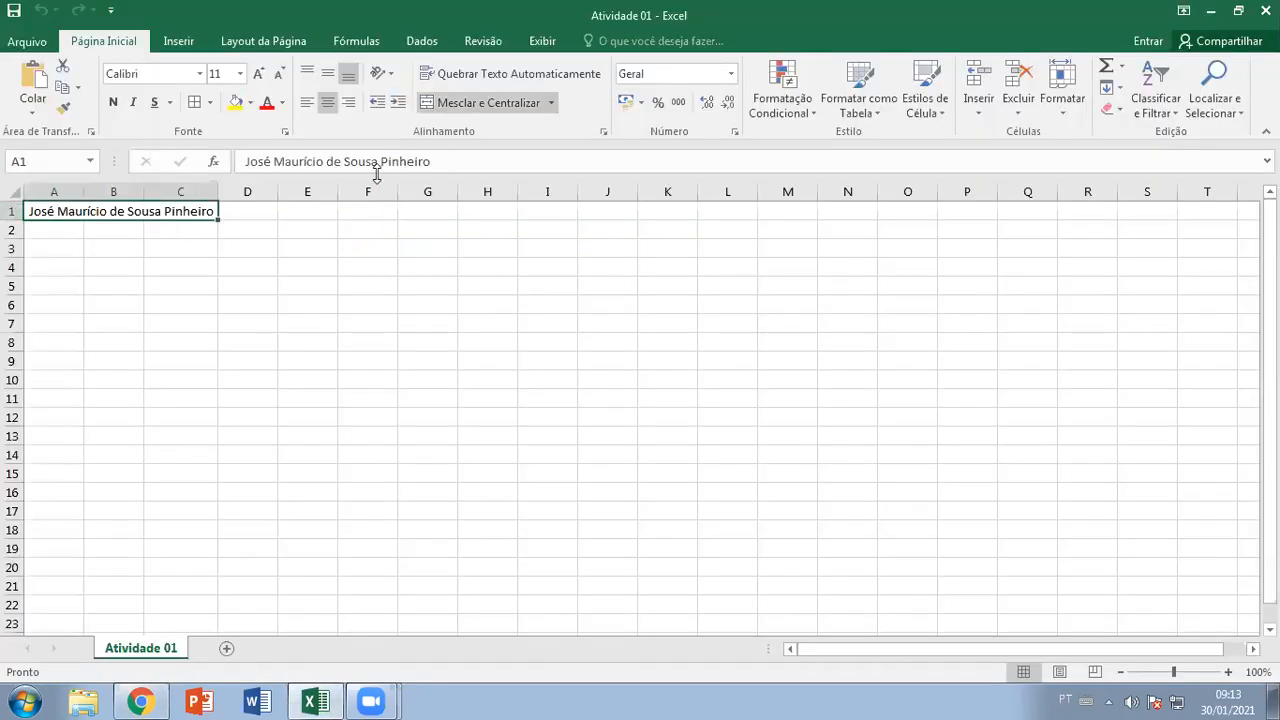
type("Ins")
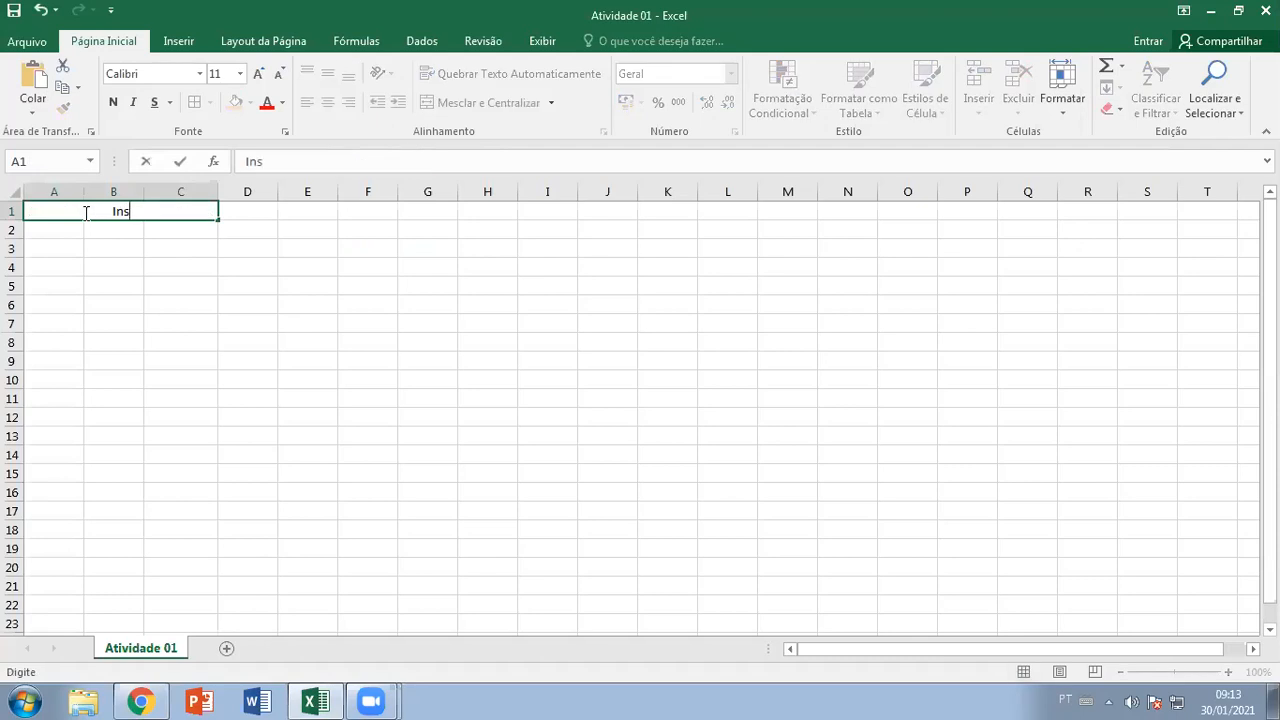
key("Escape")
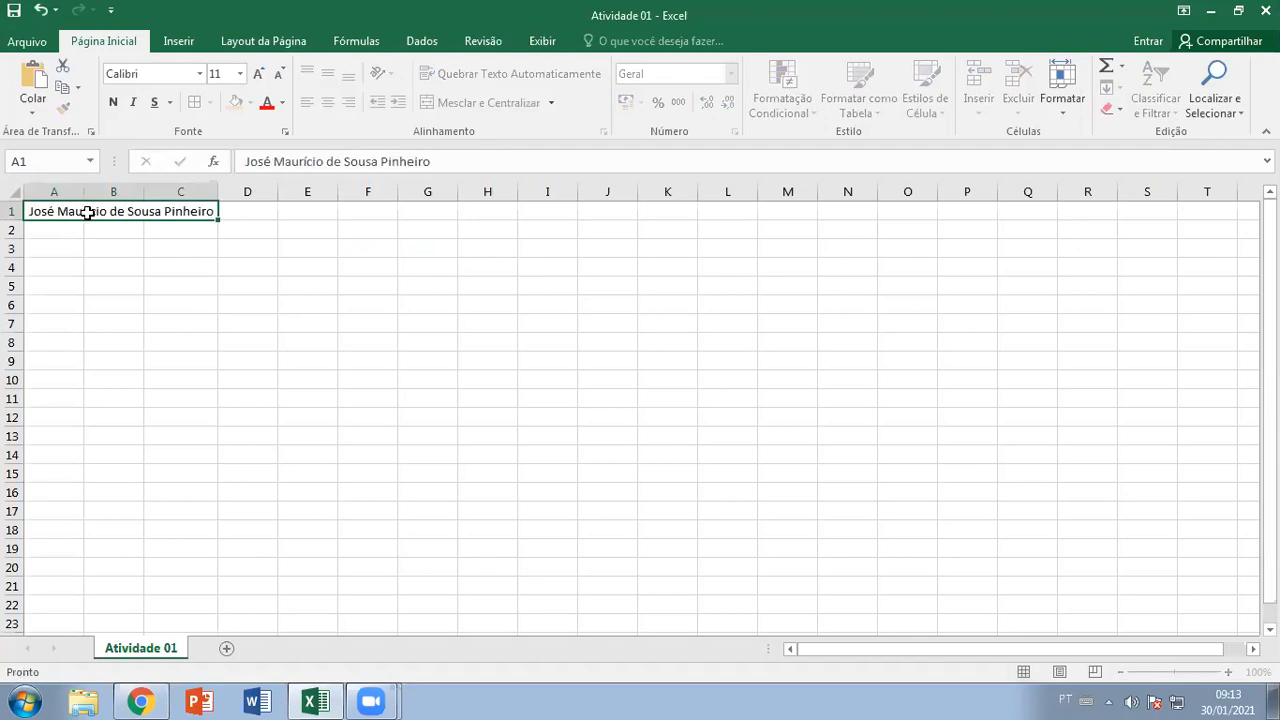
double_click(212, 211)
type("ins")
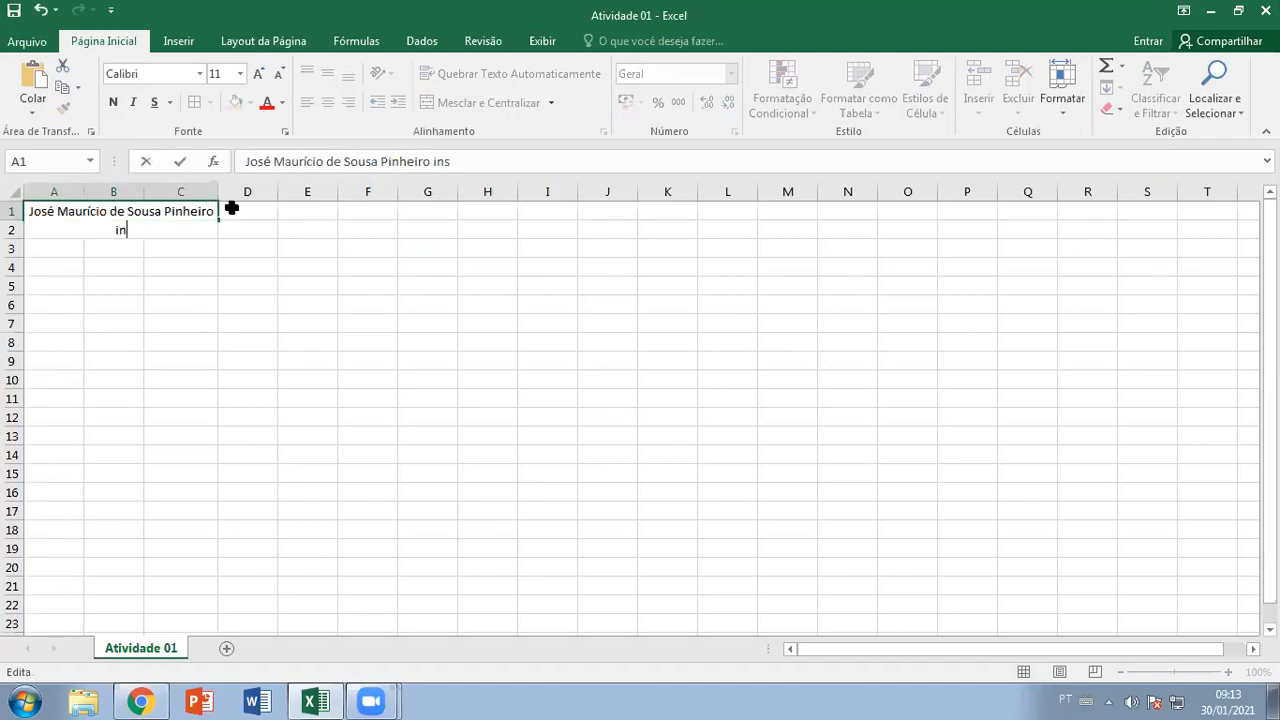
type("trutor de informática")
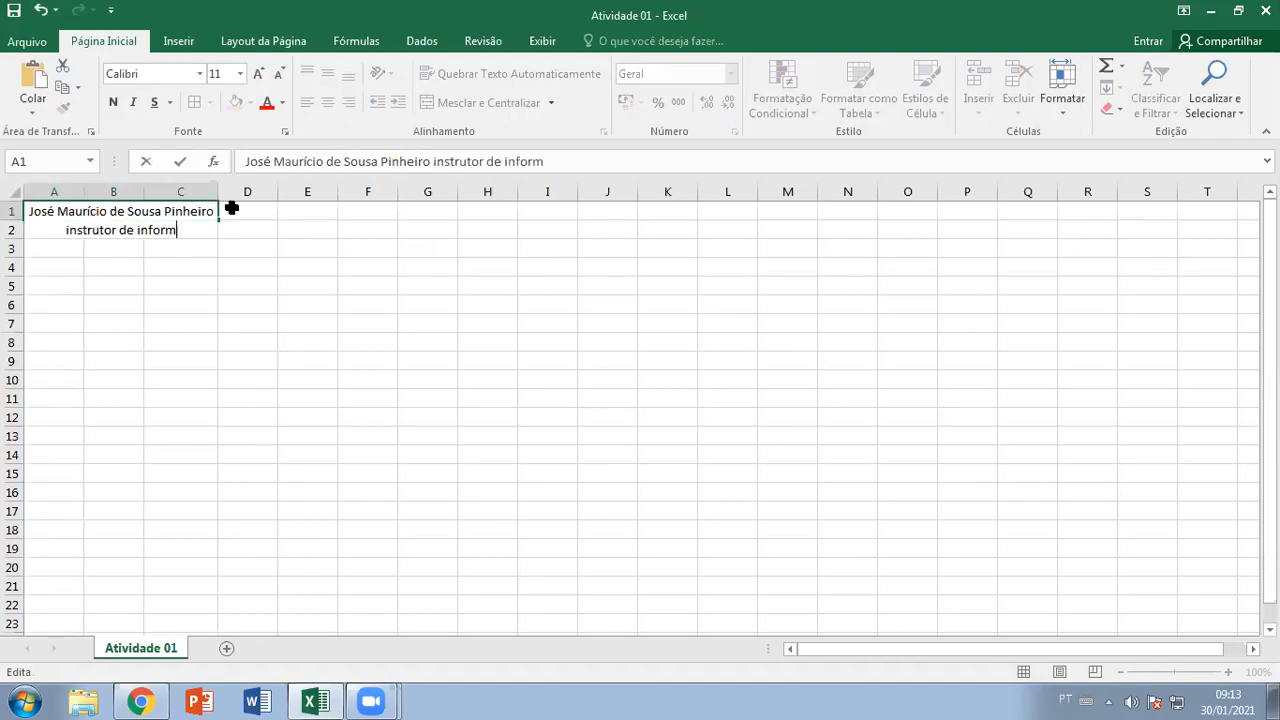
key("BackSpace")
key("BackSpace")
key("BackSpace")
key("BackSpace")
key("BackSpace")
key("BackSpace")
key("BackSpace")
key("BackSpace")
key("BackSpace")
key("BackSpace")
key("BackSpace")
key("BackSpace")
key("BackSpace")
key("BackSpace")
key("BackSpace")
key("BackSpace")
key("BackSpace")
key("BackSpace")
key("BackSpace")
key("BackSpace")
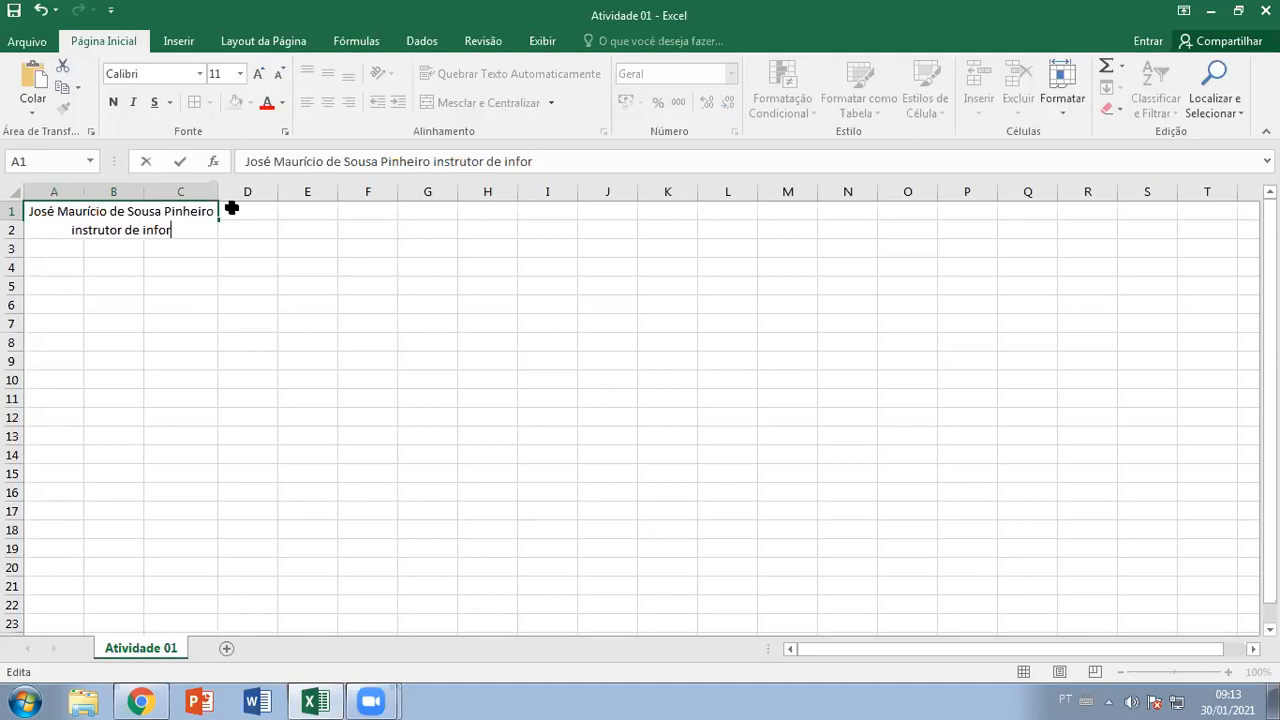
key("BackSpace")
key("BackSpace")
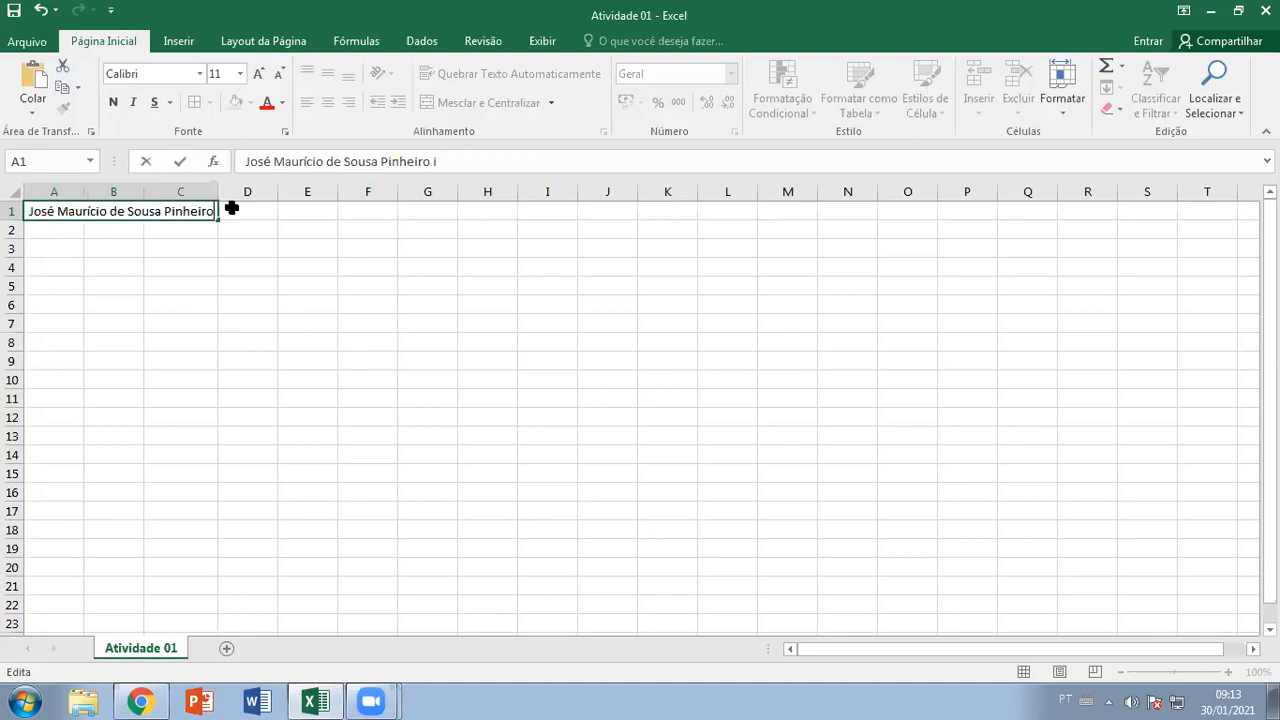
key("Return")
Re-edit merged cell A1 through the formula bar and in-cell, leaving it unchanged
left_click(54, 208)
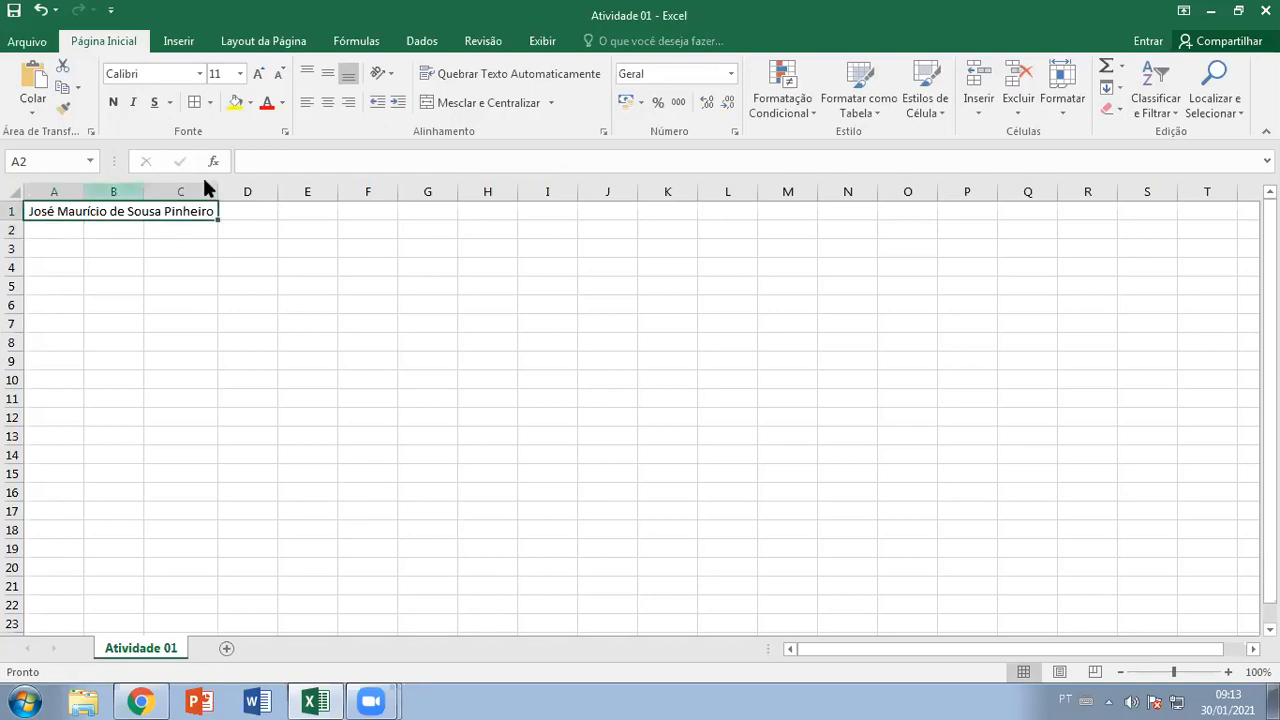
left_click(463, 161)
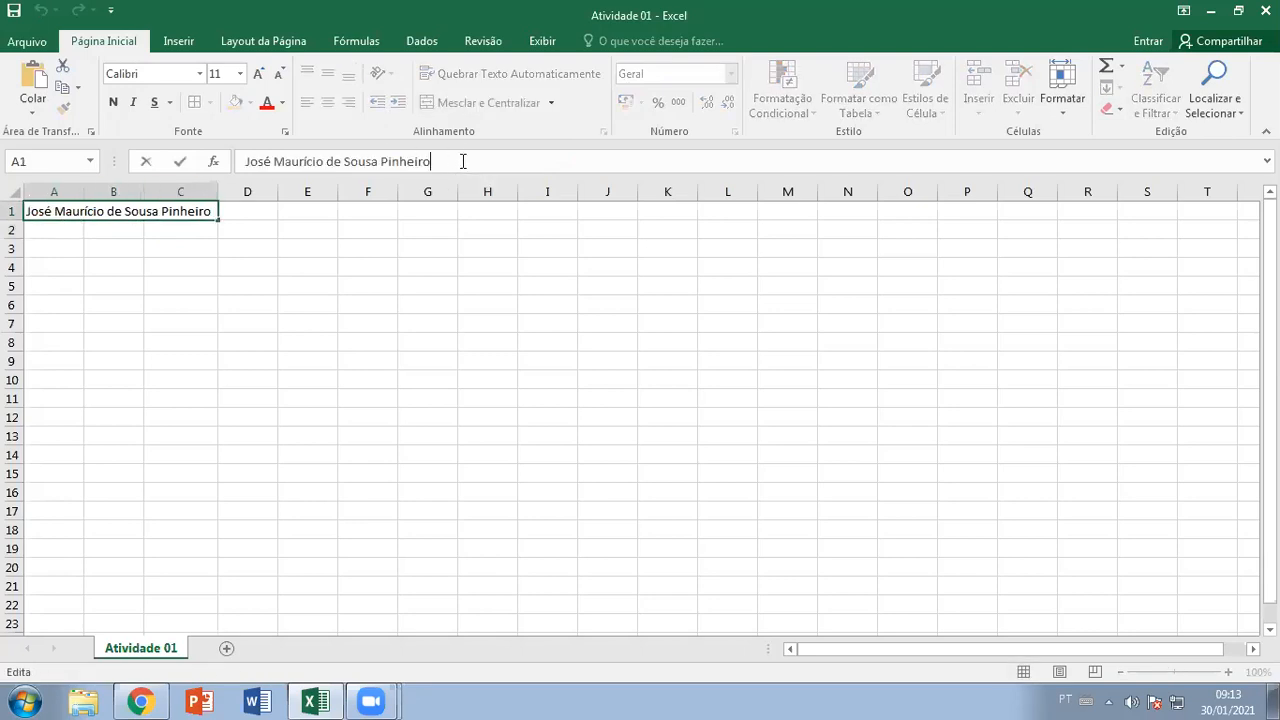
left_click(310, 246)
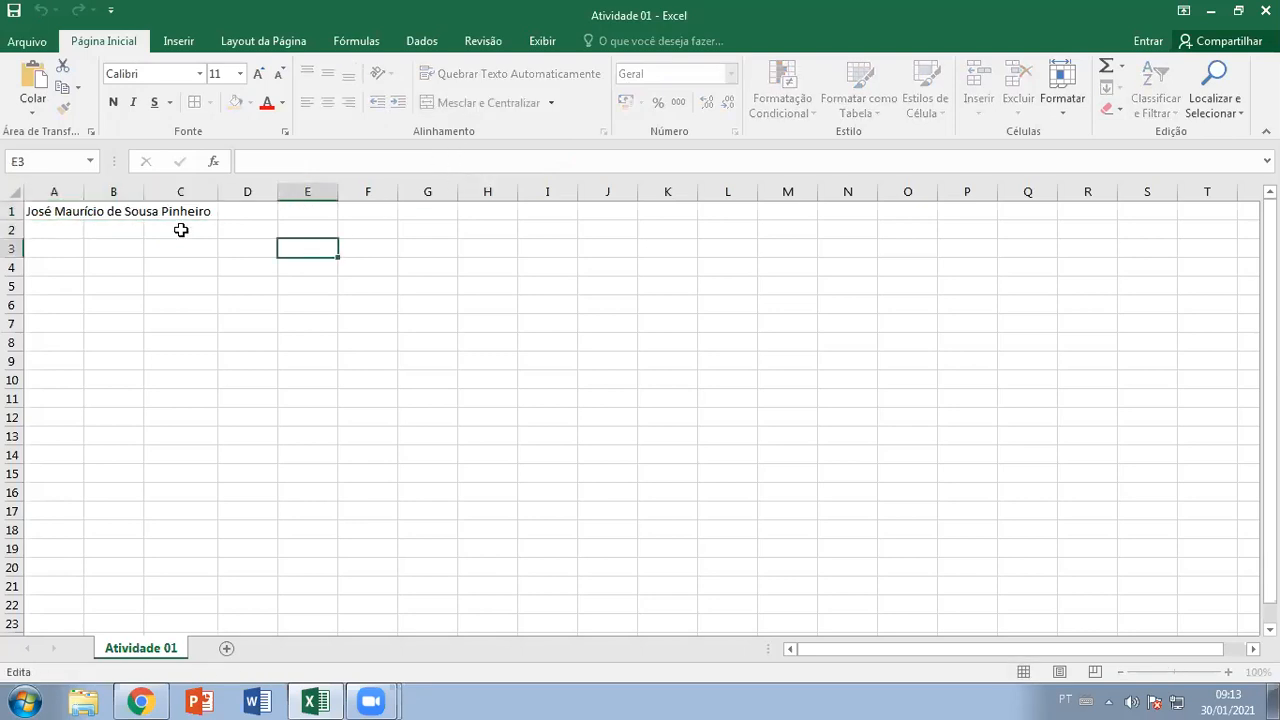
left_click(73, 211)
double_click(73, 211)
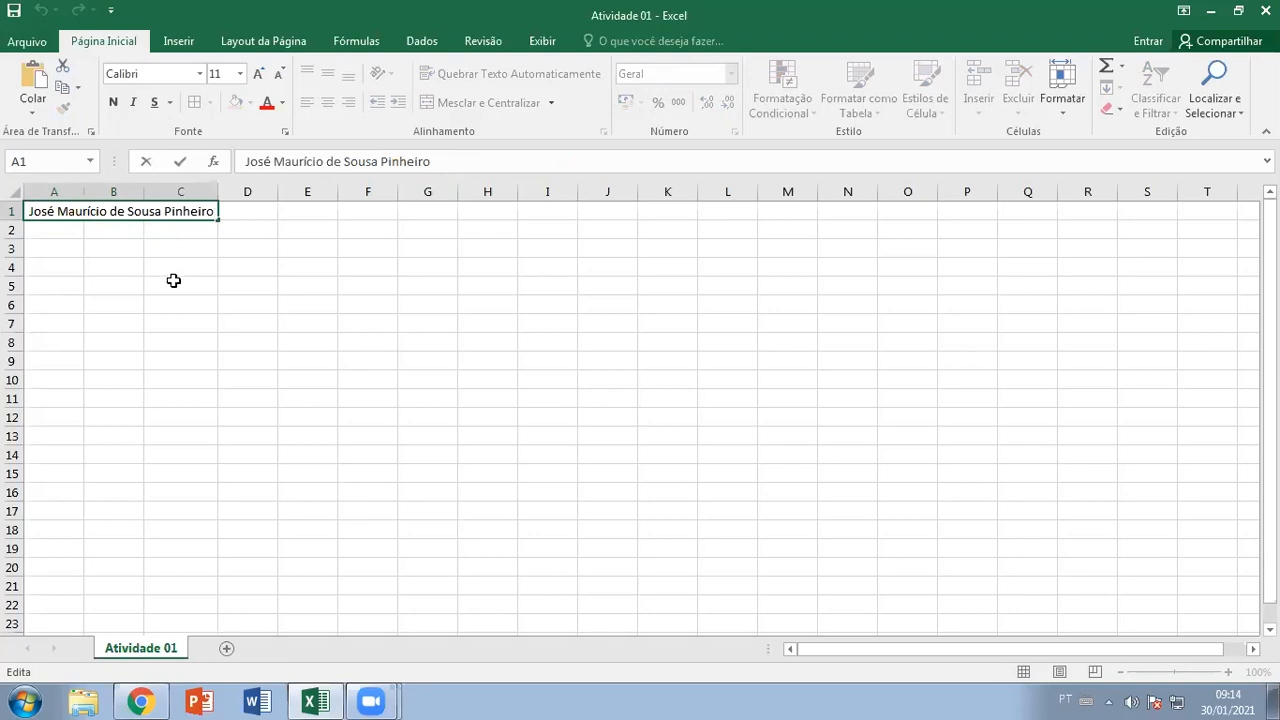
left_click(141, 702)
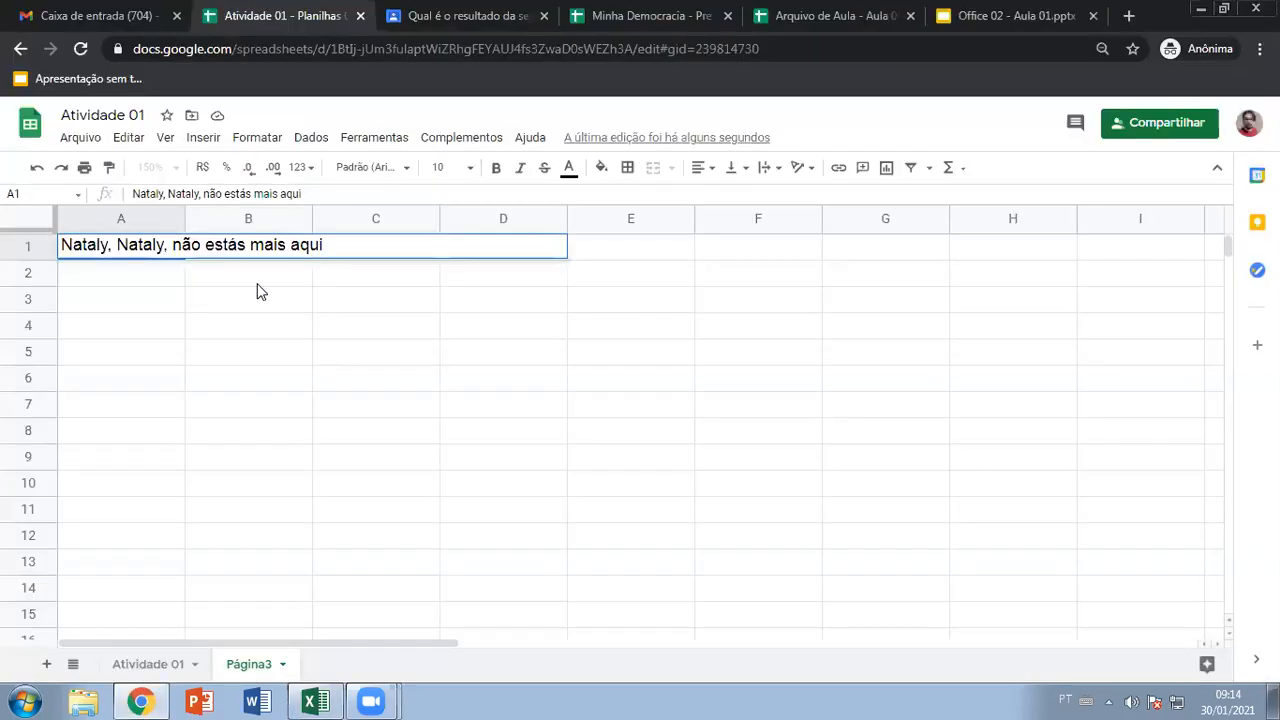
Present the Office 02 - Aula 01 deck through slide 7 to the Atividade slide, then exit
left_click(998, 16)
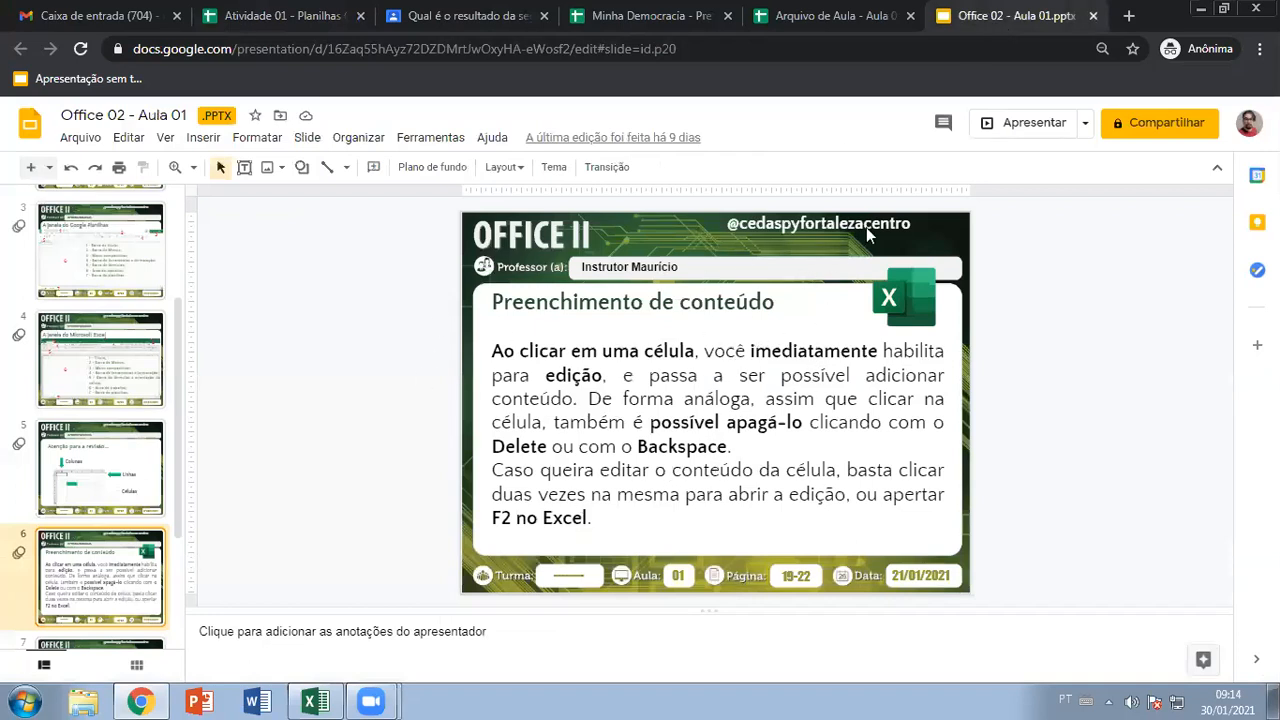
left_click(991, 122)
left_click(991, 125)
left_click(991, 125)
left_click(991, 125)
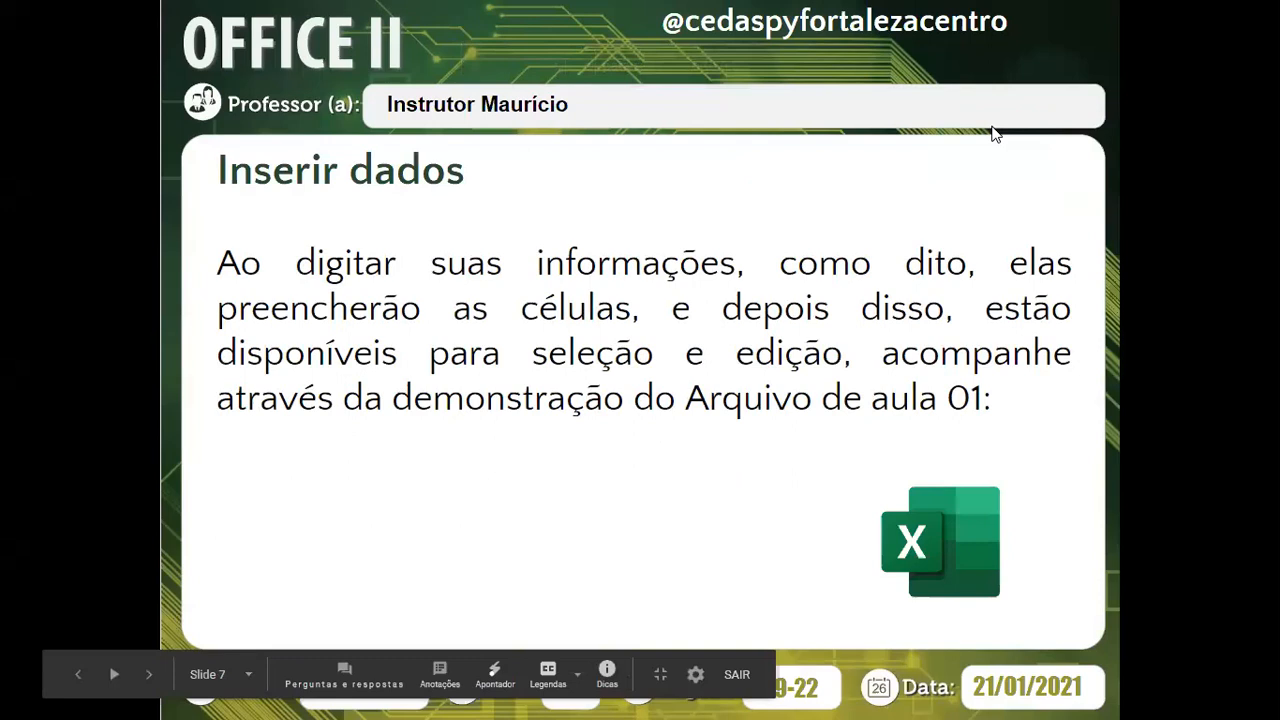
left_click(992, 127)
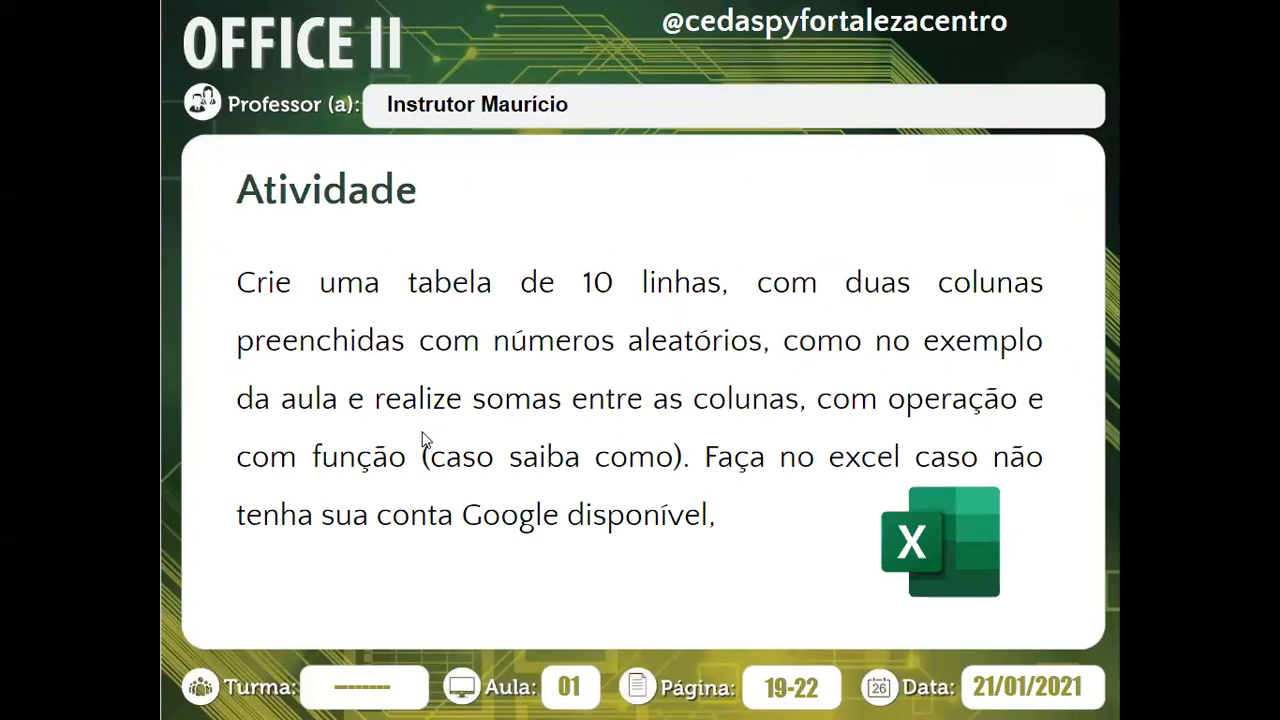
key("Escape")
Delete the sum headers and formulas in C2:E11 of the Arquivo de Aula sheet
left_click(806, 16)
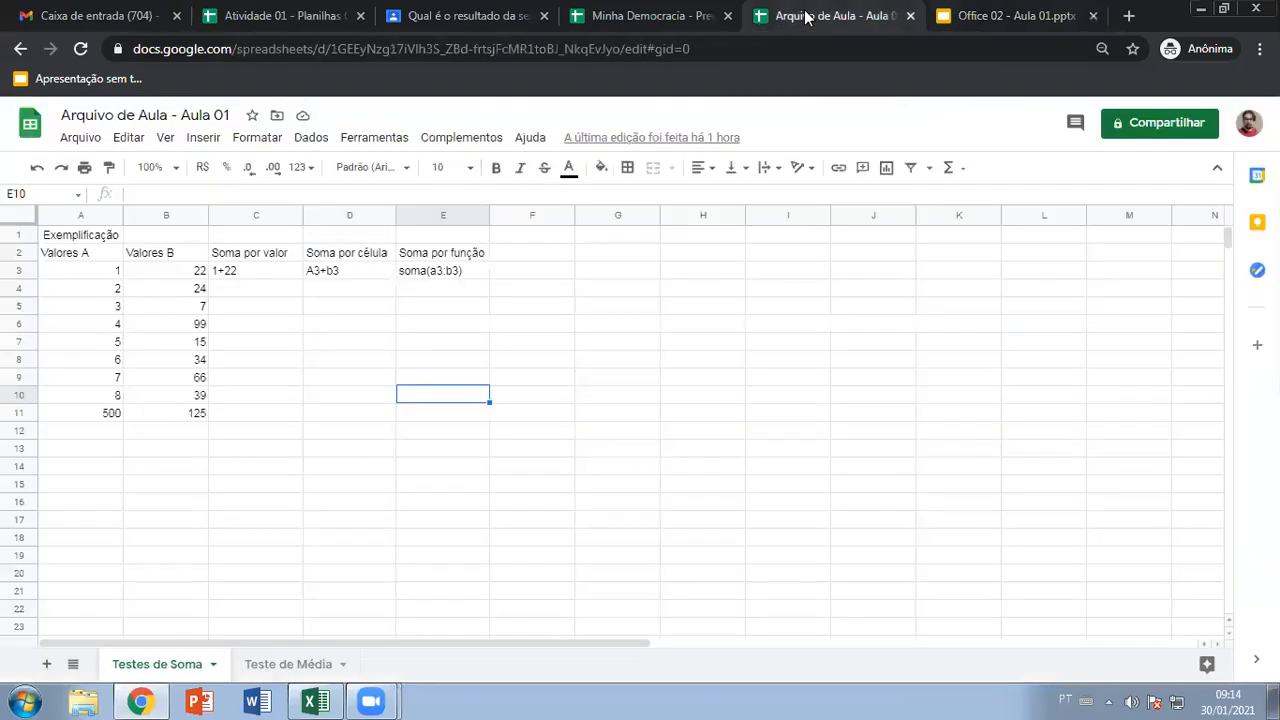
left_click_drag(253, 250, 451, 420)
key("Delete")
Select the Valores A and B headers and their numbers to review the remaining data
left_click(262, 377)
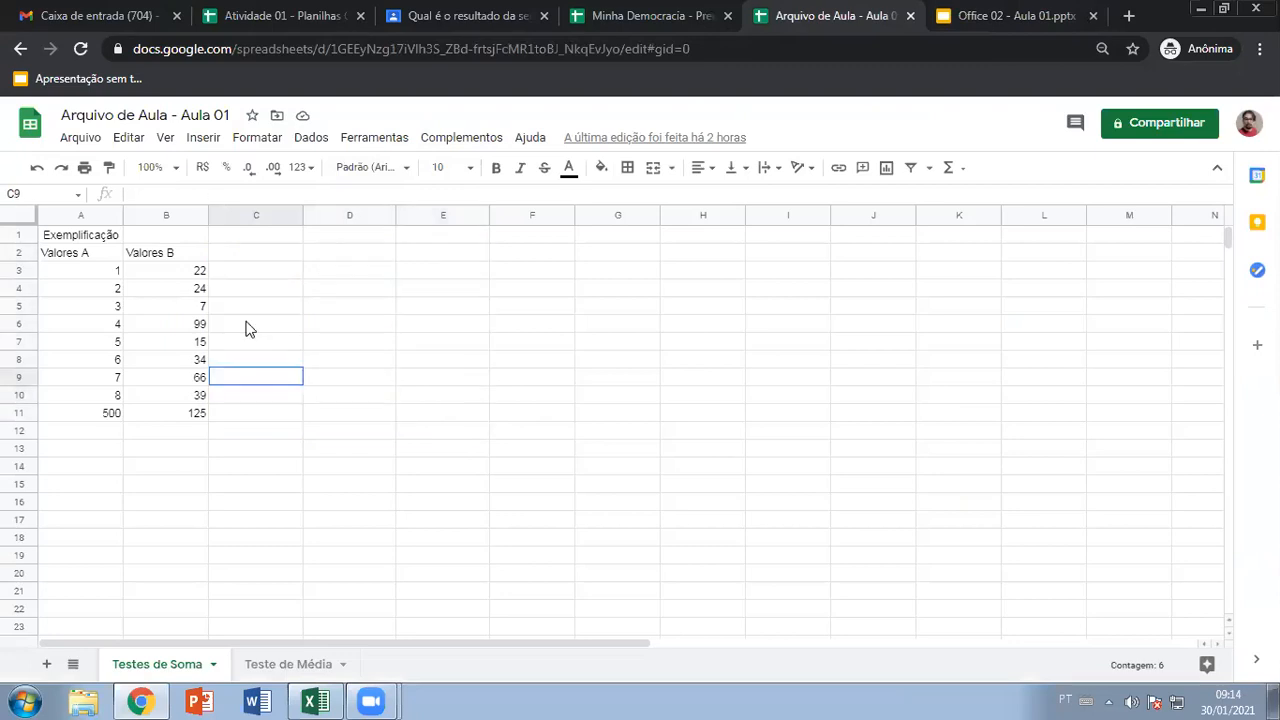
left_click(83, 238)
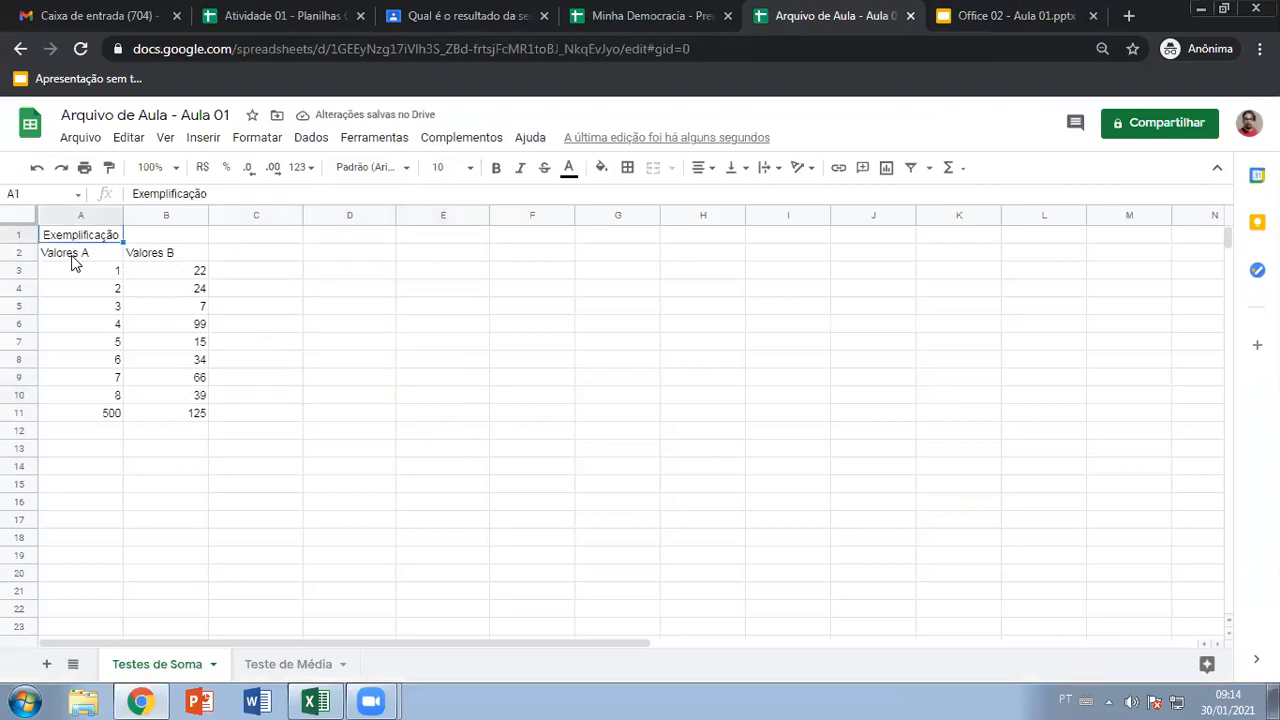
left_click(70, 258)
left_click(155, 255)
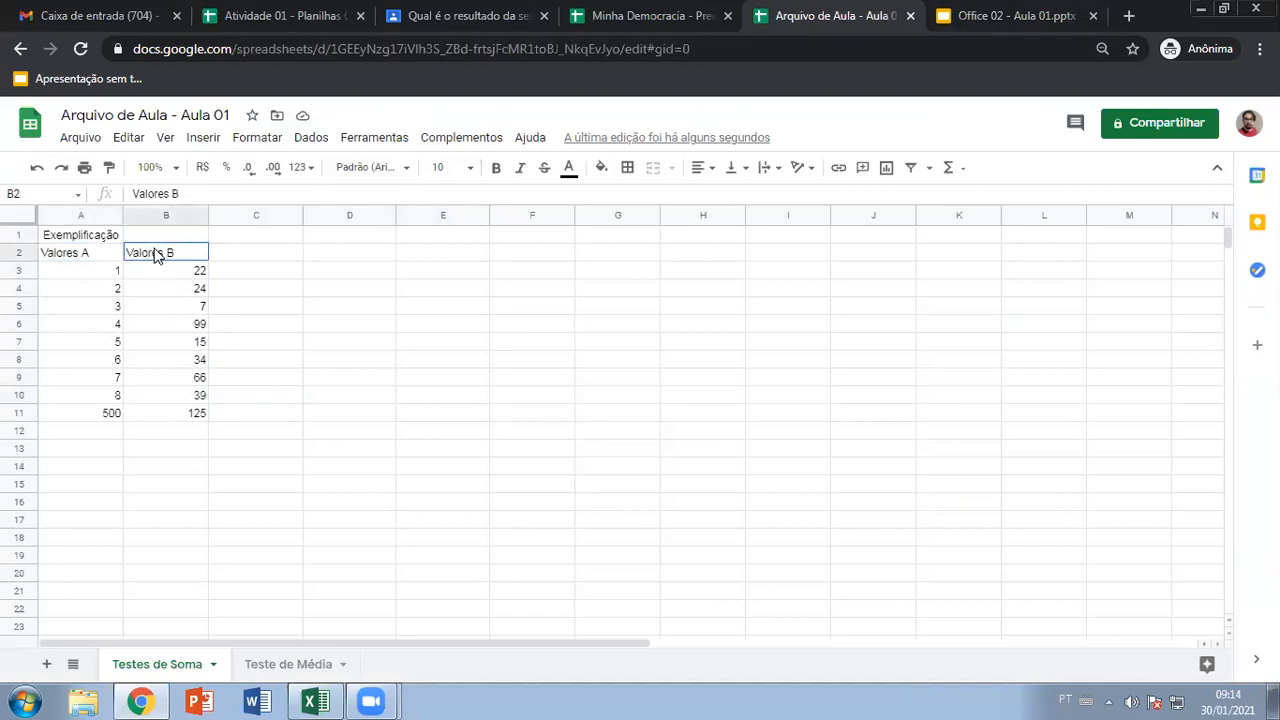
left_click_drag(106, 272, 110, 413)
left_click_drag(163, 272, 165, 418)
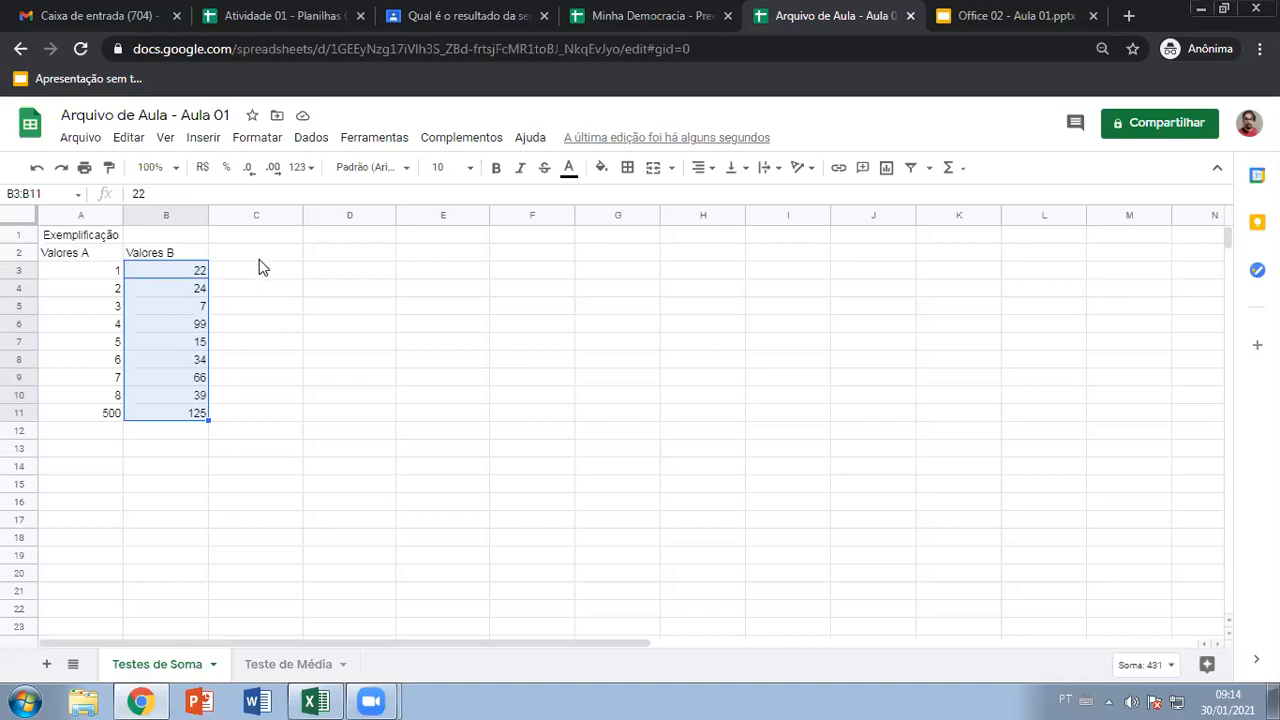
left_click_drag(251, 271, 328, 407)
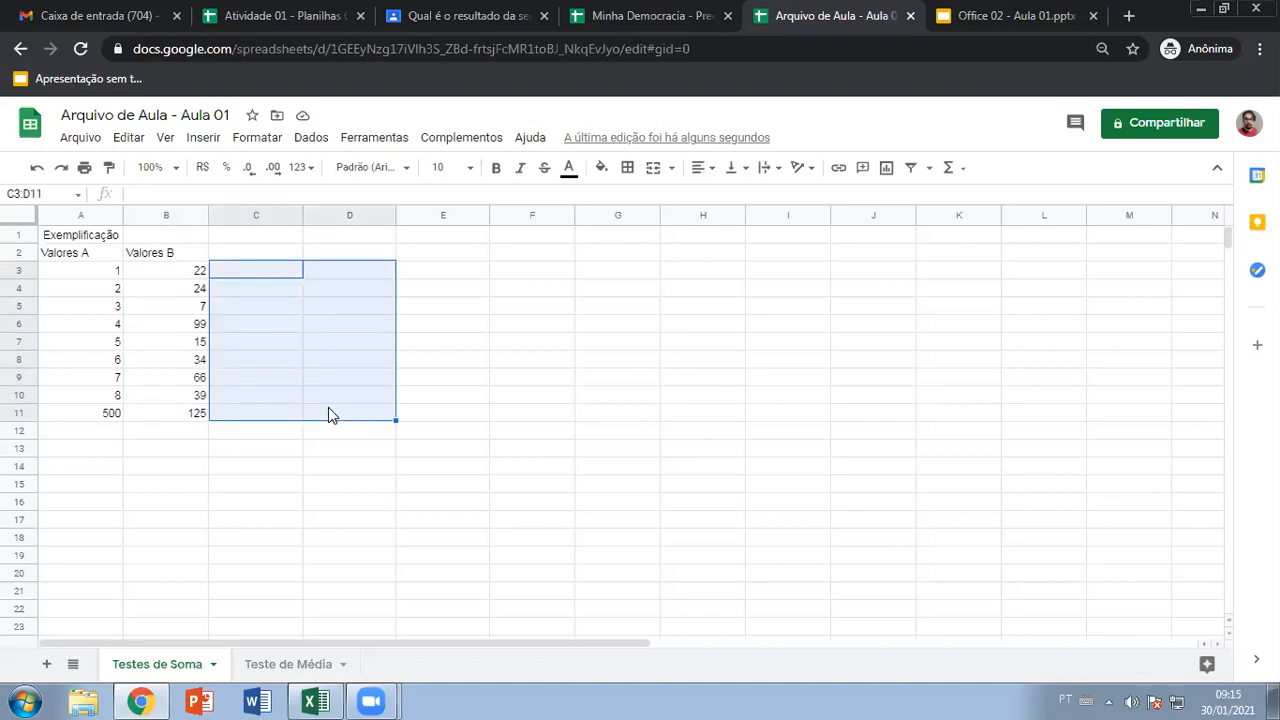
left_click(88, 252)
left_click(157, 258)
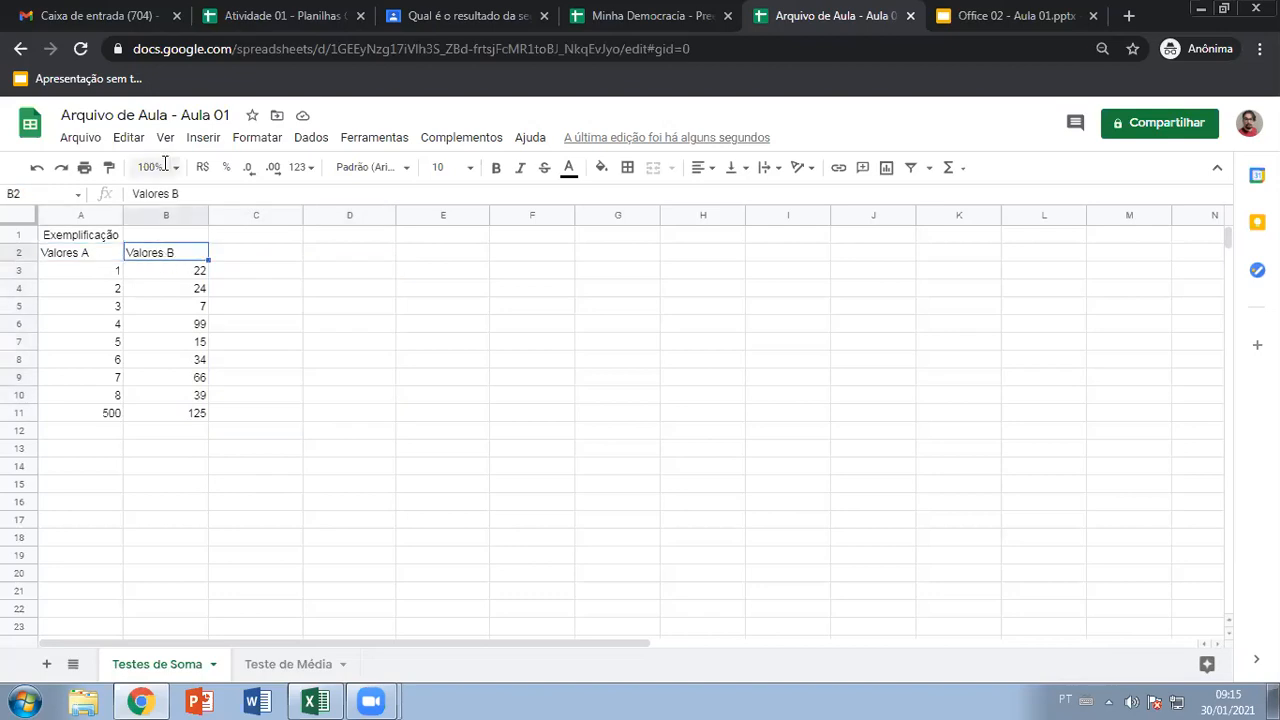
Zoom the sheet view to 150% and select across cells C2, D2 and E2
left_click(152, 167)
left_click(157, 334)
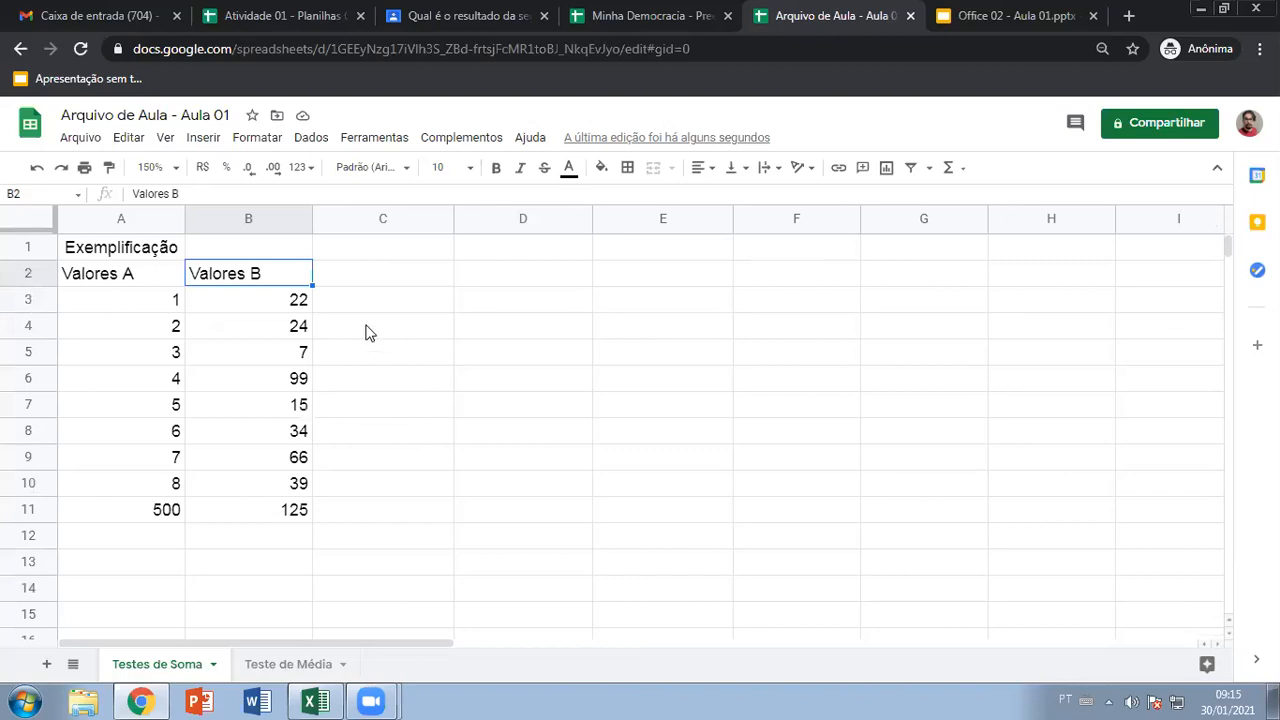
left_click(350, 276)
left_click(463, 274)
left_click(610, 276)
left_click(440, 279)
left_click(505, 272)
left_click(654, 272)
left_click(366, 280)
left_click(520, 278)
left_click(660, 275)
left_click(426, 280)
left_click(474, 277)
left_click(609, 274)
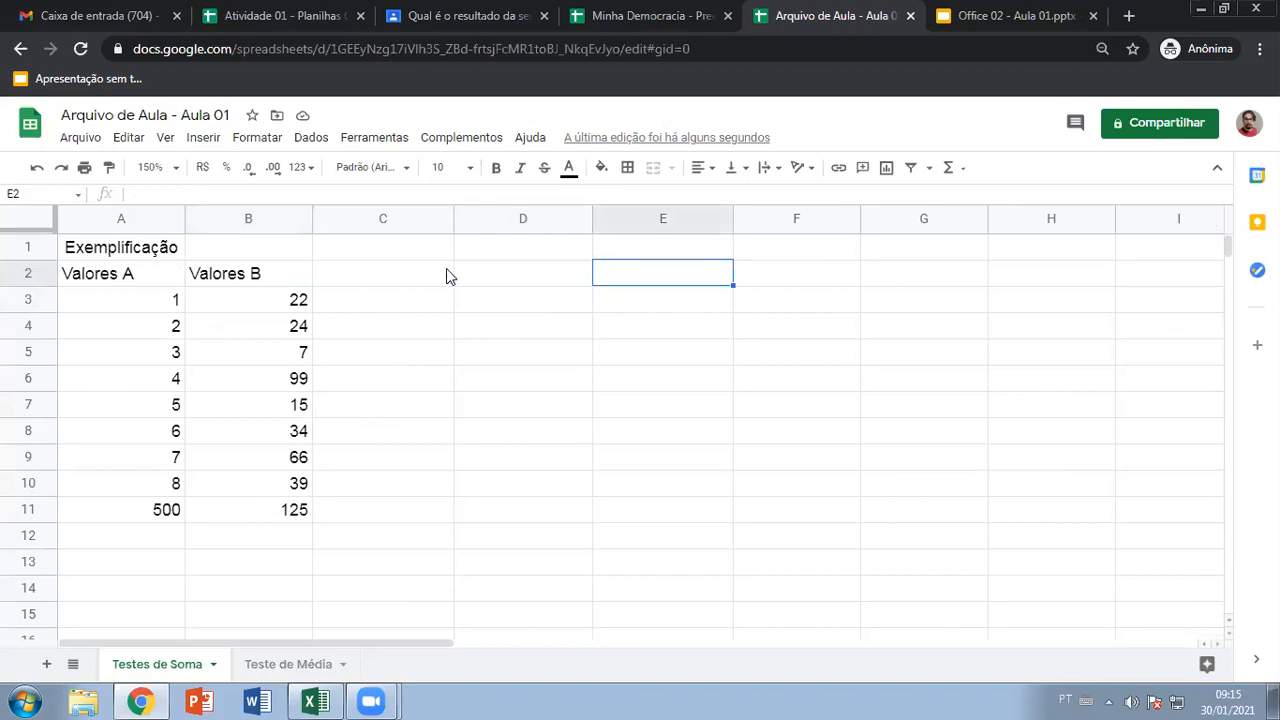
left_click(410, 280)
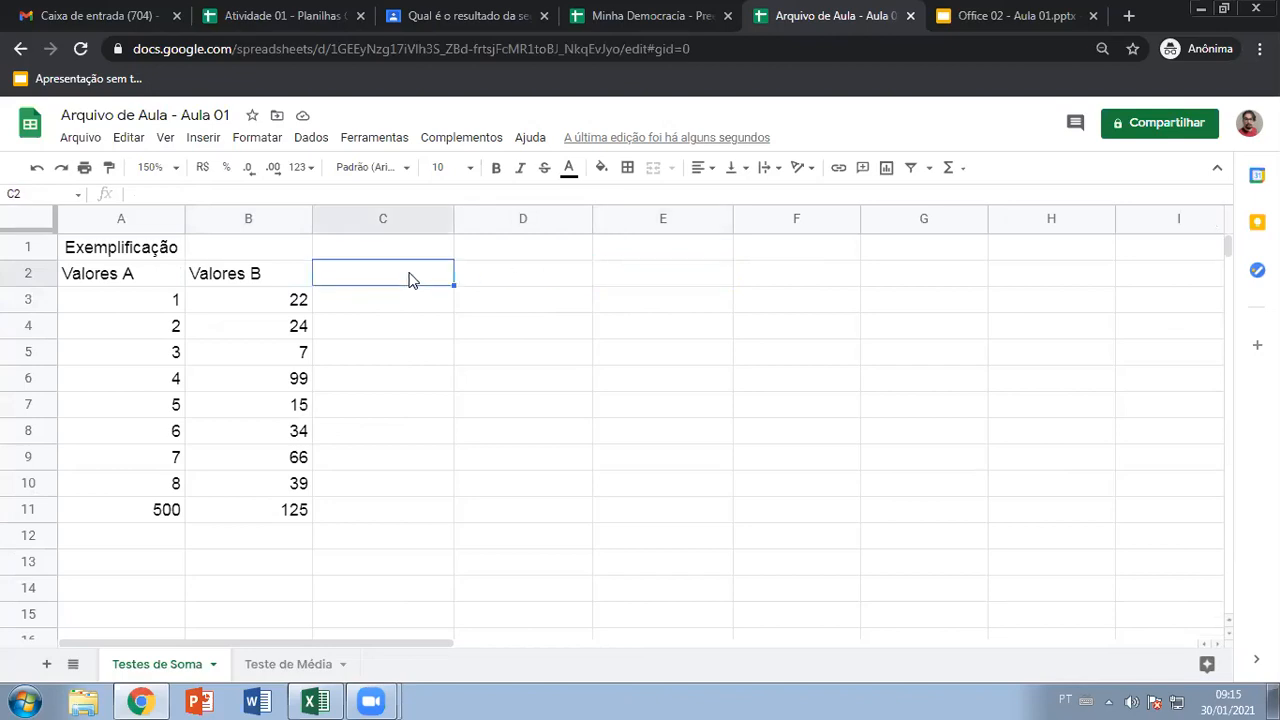
Enter the headers Soma por valor, Soma por célula and Soma por função in C2:E2
type("Soma")
type("por valor")
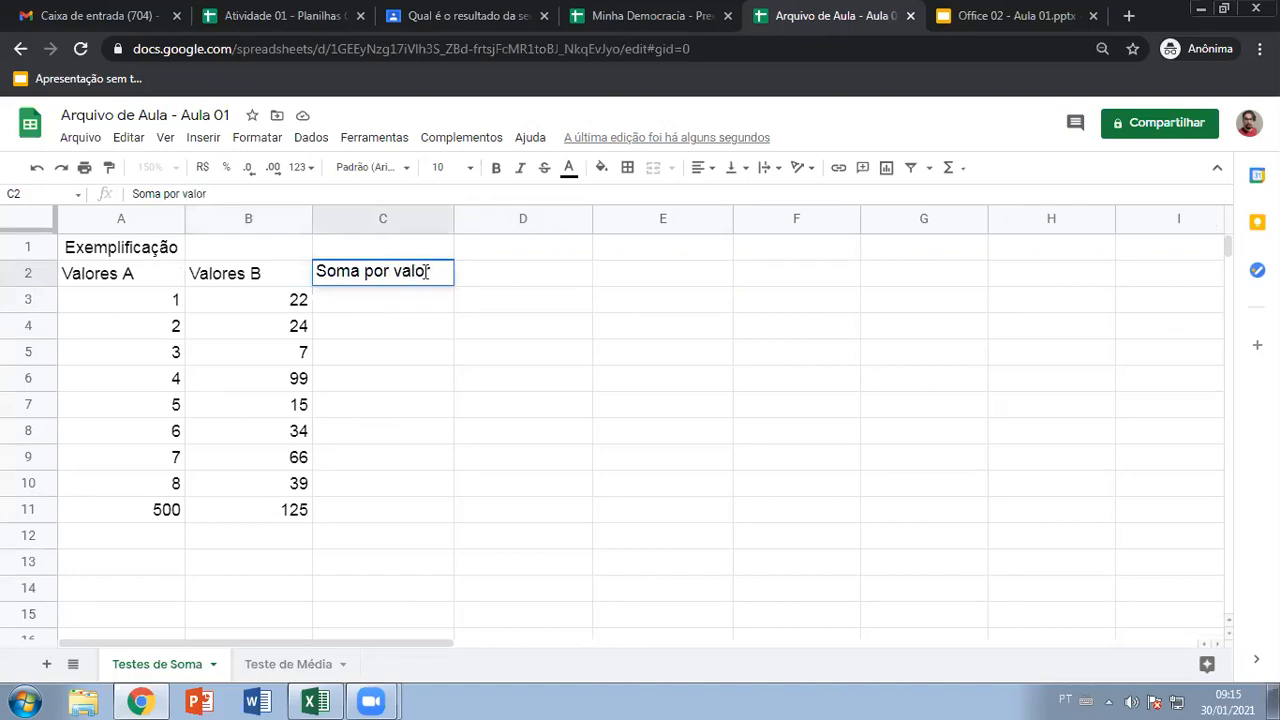
left_click(506, 281)
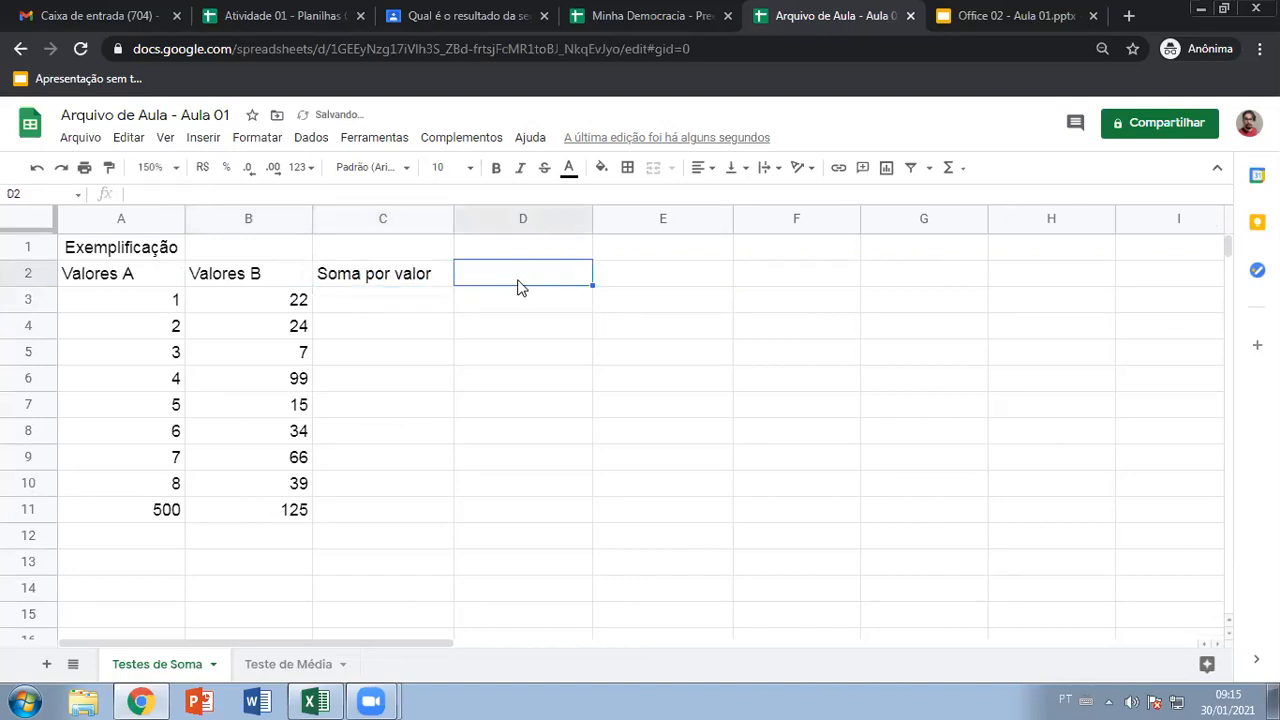
type("S")
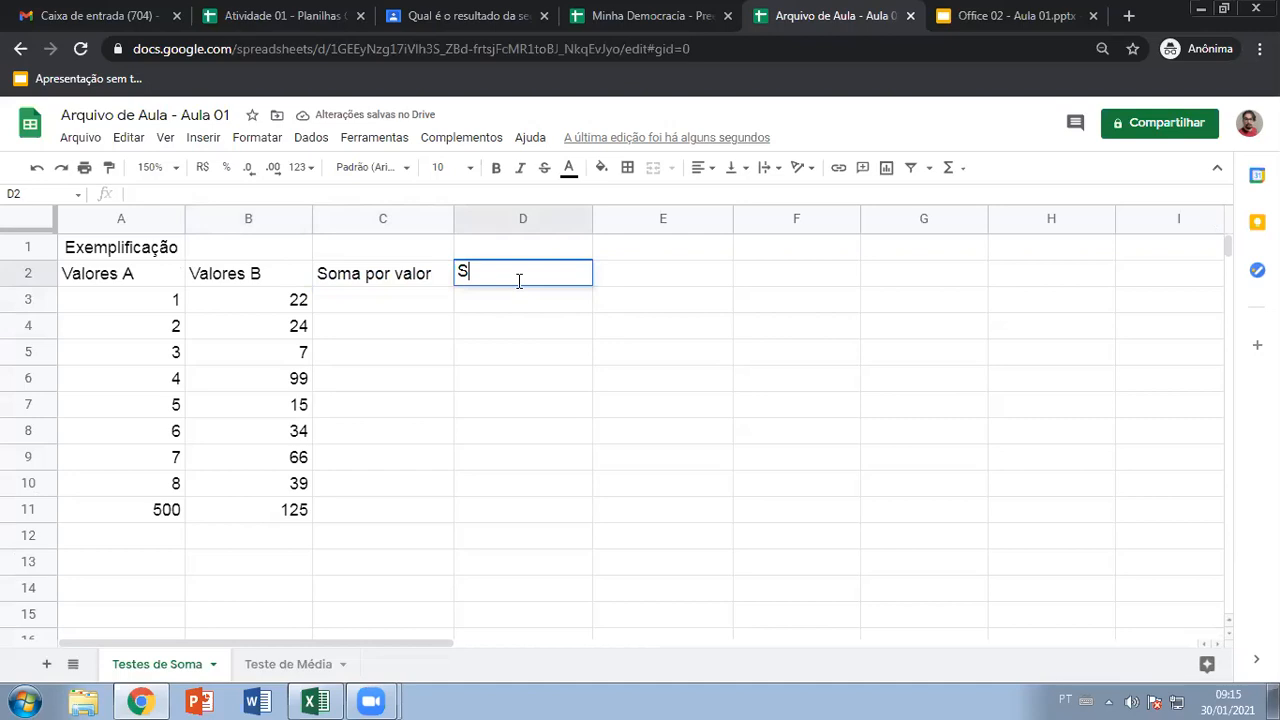
type("oma por célula")
key("Tab")
type("Soma por função")
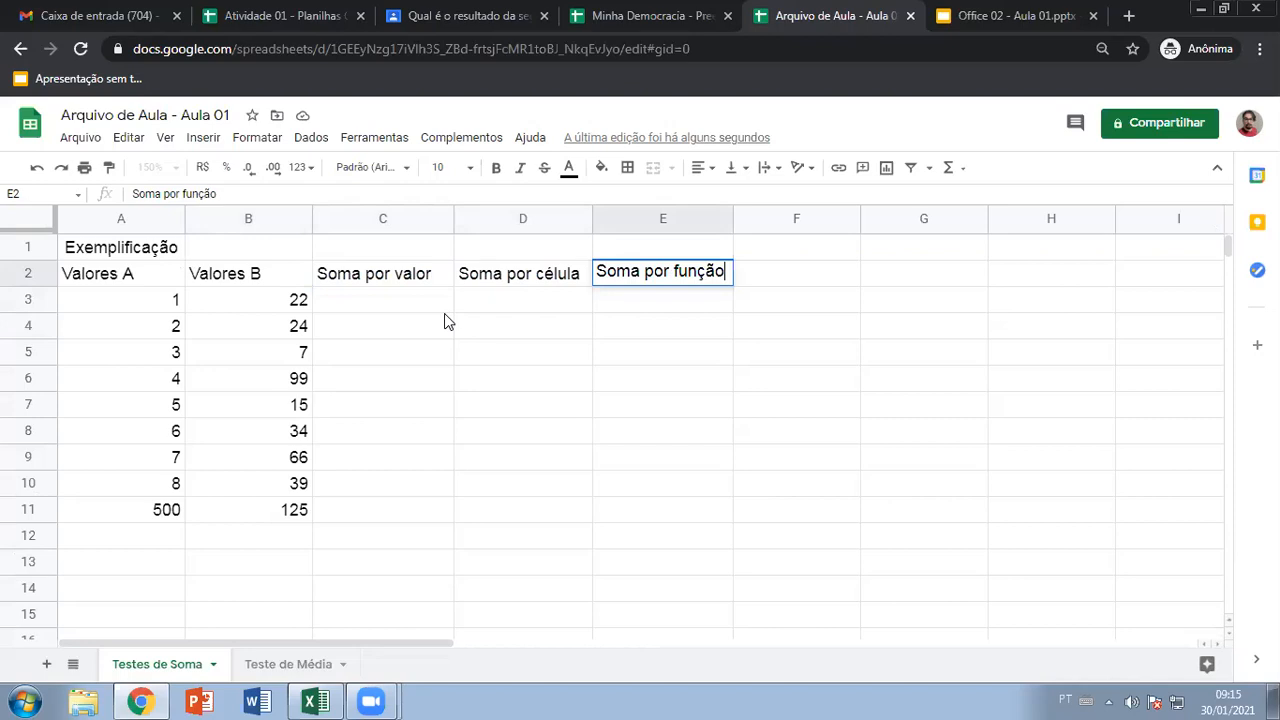
left_click(438, 278)
left_click(470, 278)
left_click(620, 280)
left_click(410, 280)
left_click(540, 278)
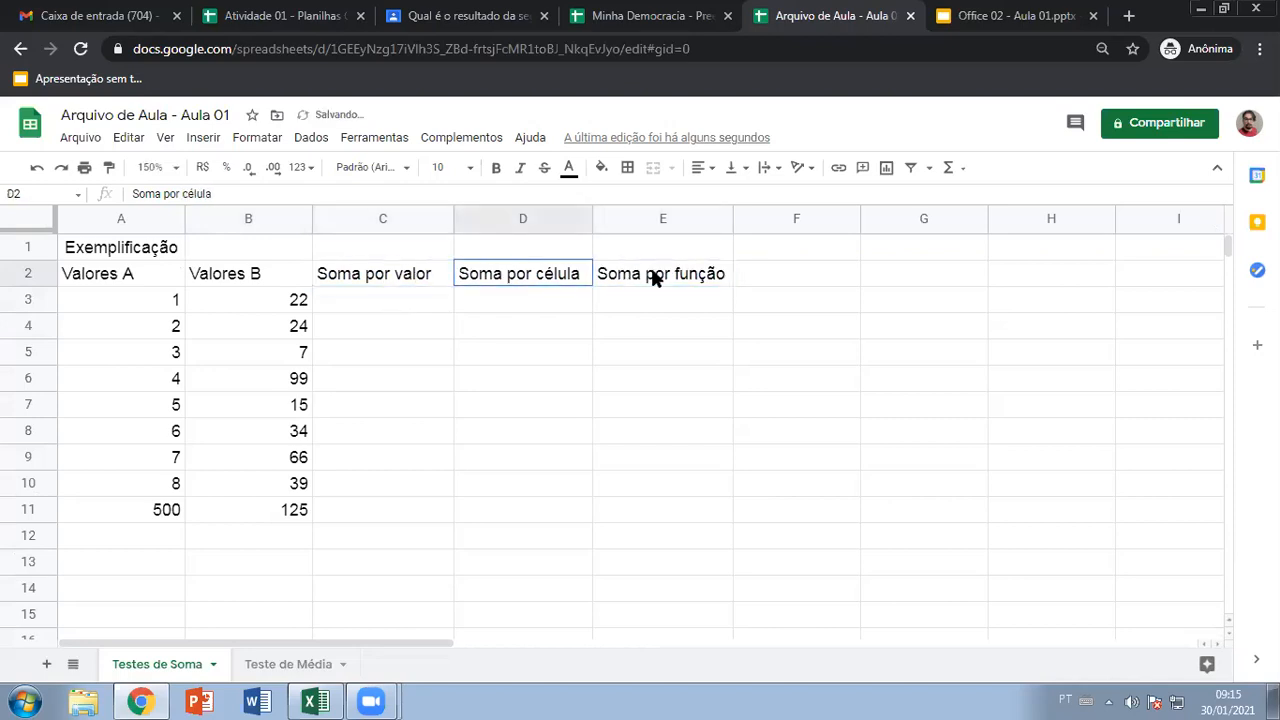
left_click(652, 278)
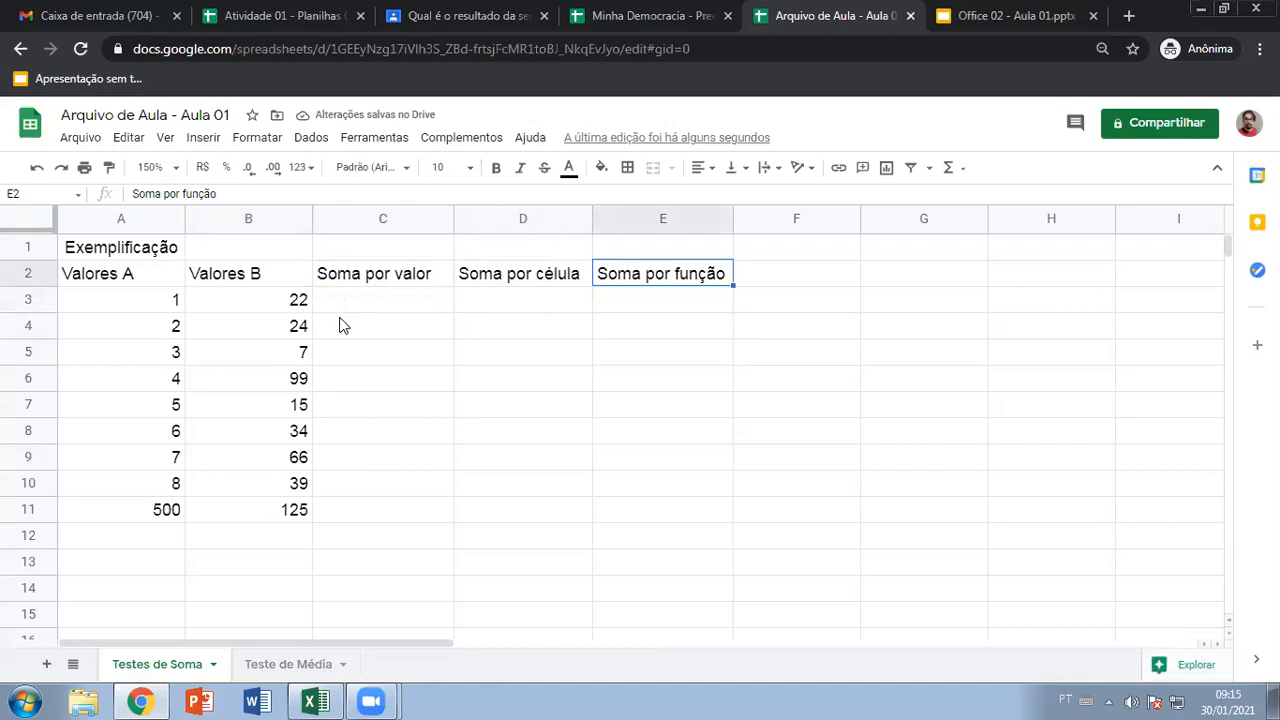
Switch away briefly, then select cell C3 under Soma por valor
key("alt+Tab")
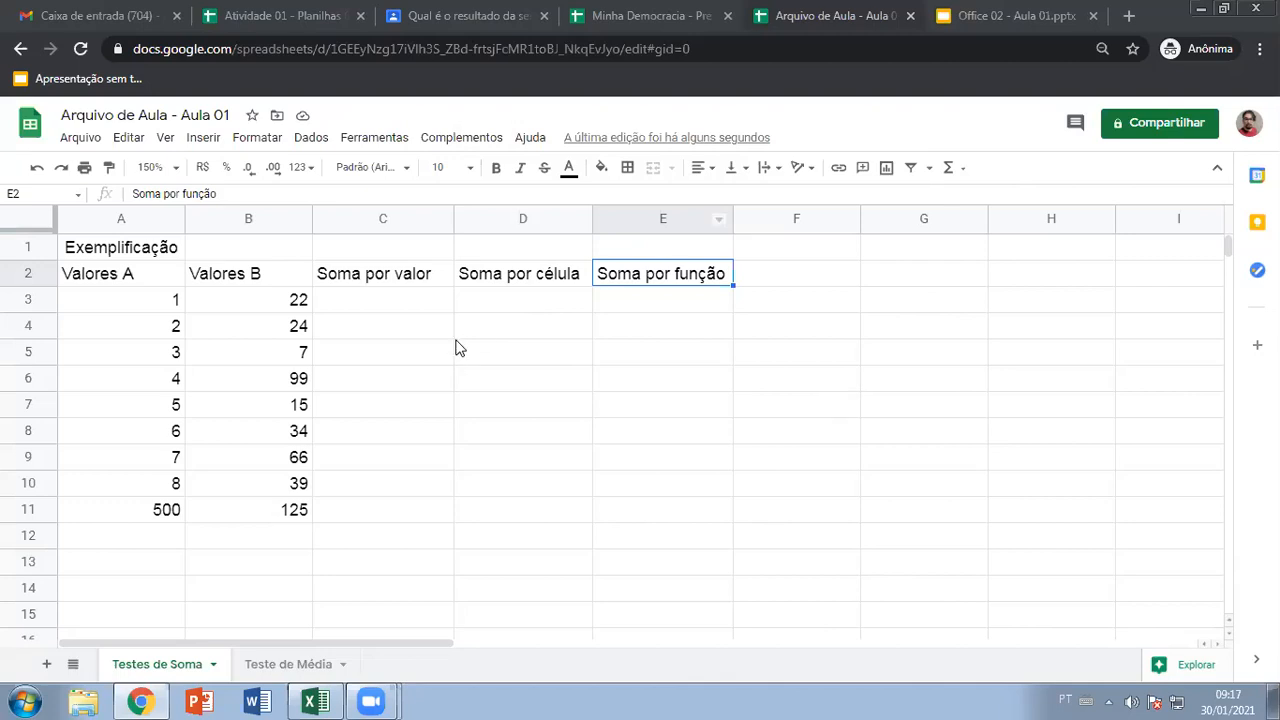
left_click(330, 301)
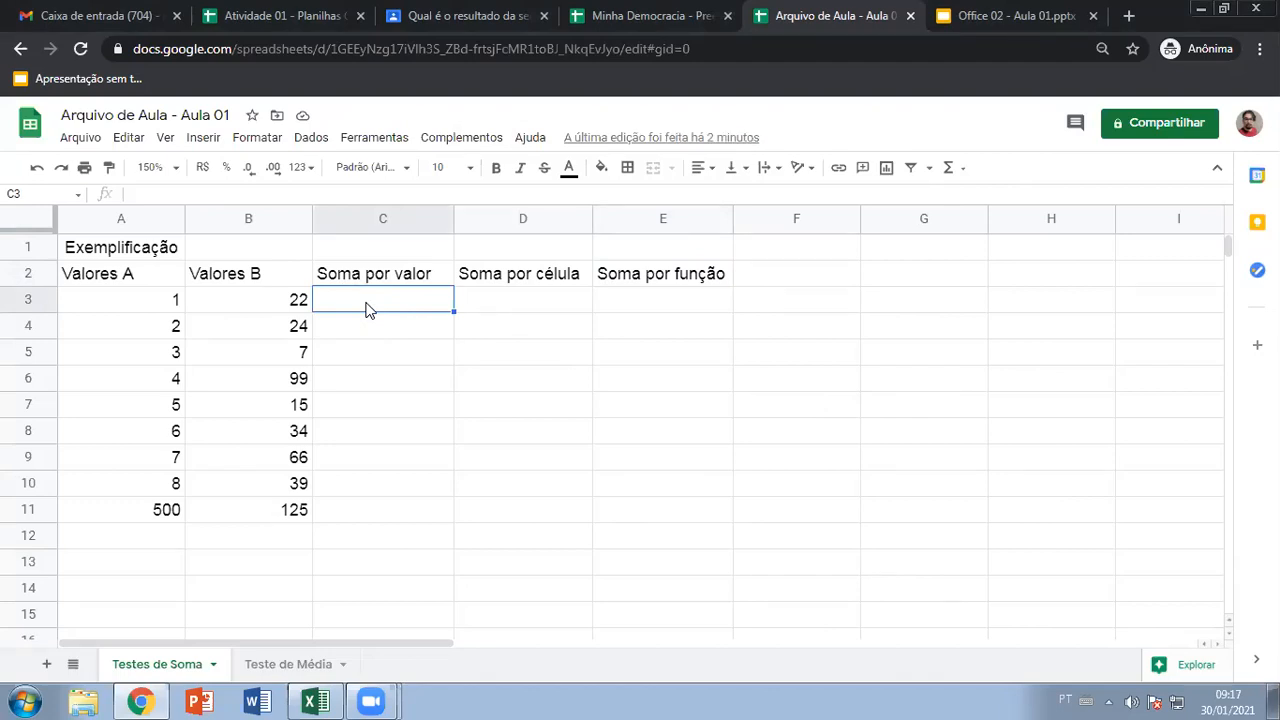
Enter the formula =1+22 in C3, replacing a plain 1+22 entry, so it shows 23
type("=")
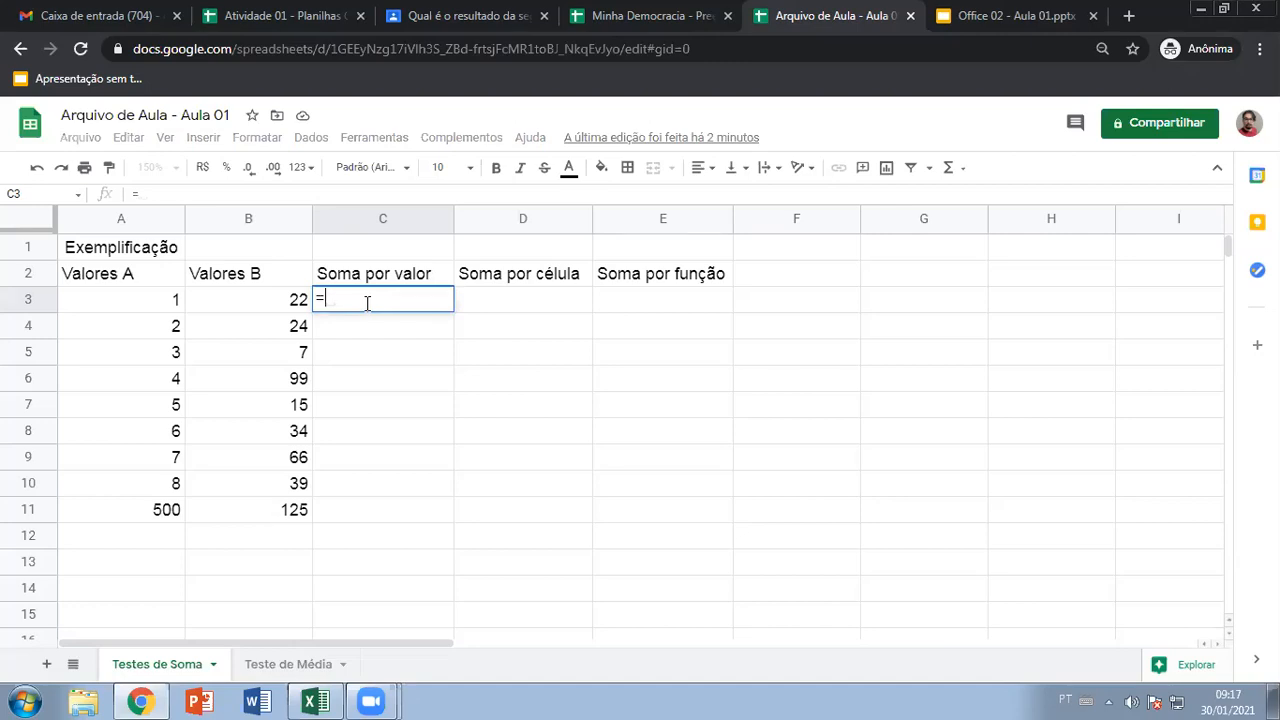
key("BackSpace")
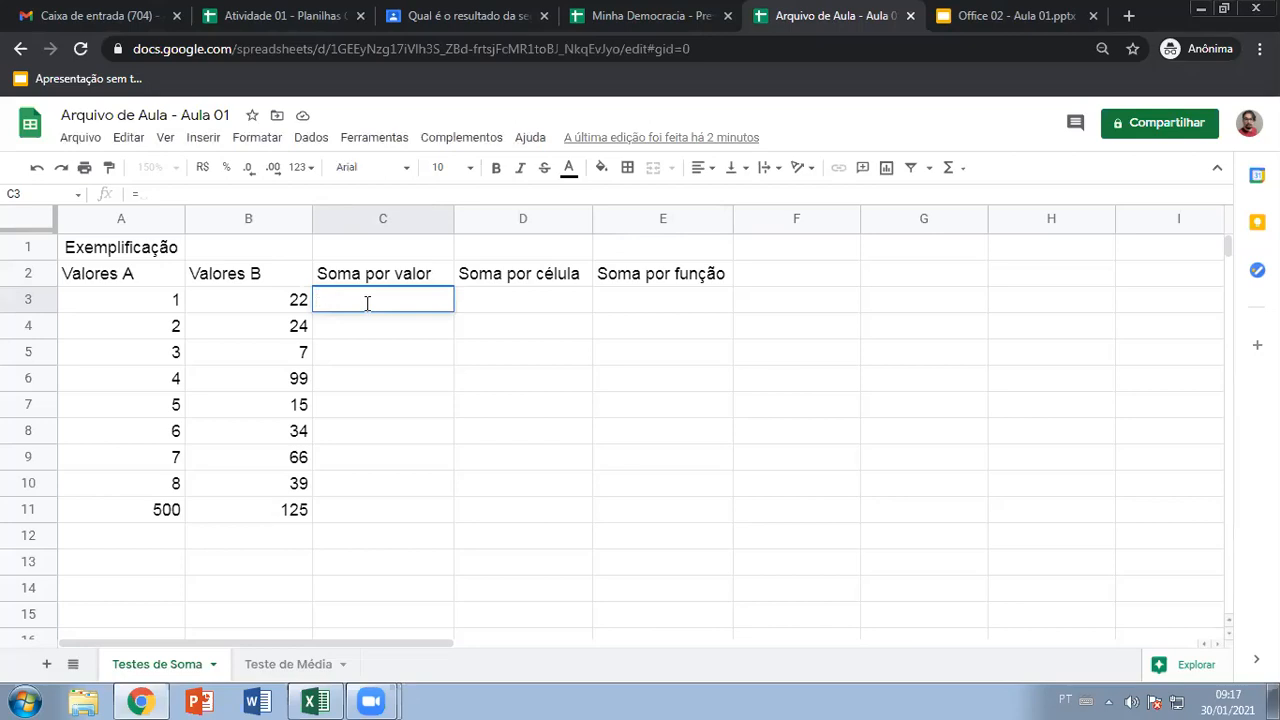
type("1+22")
key("Return")
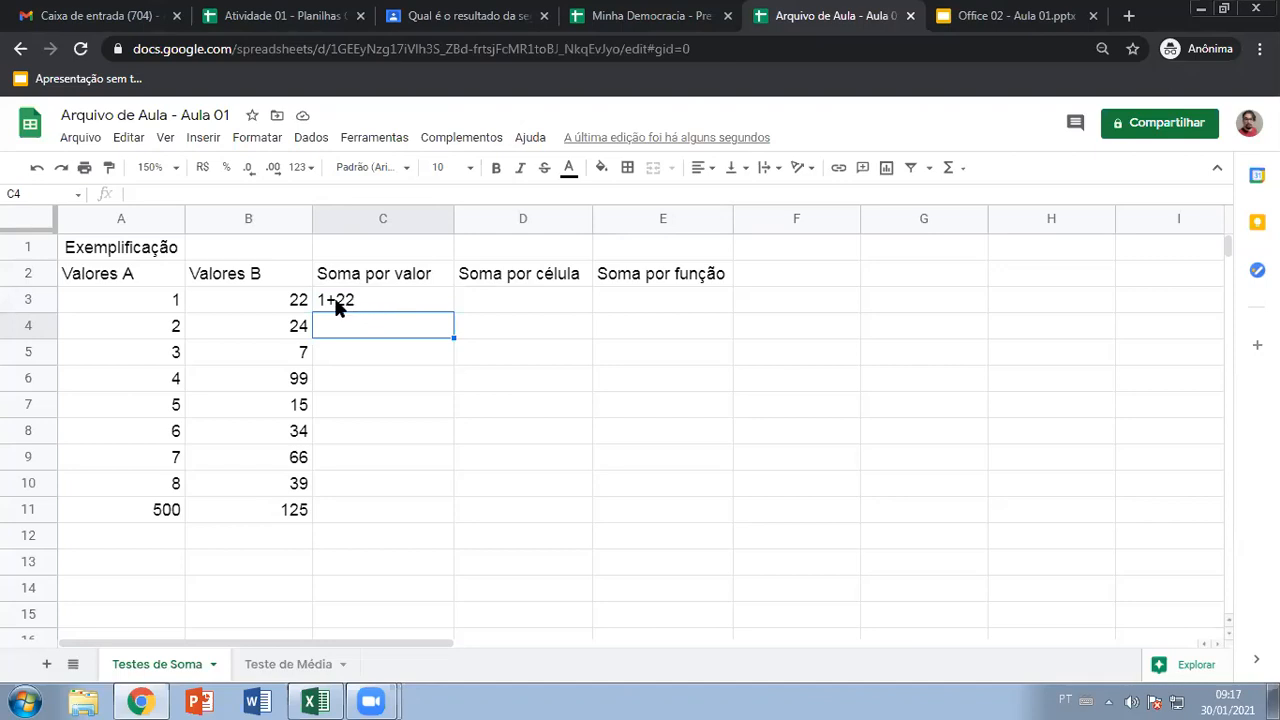
left_click(338, 303)
type("=")
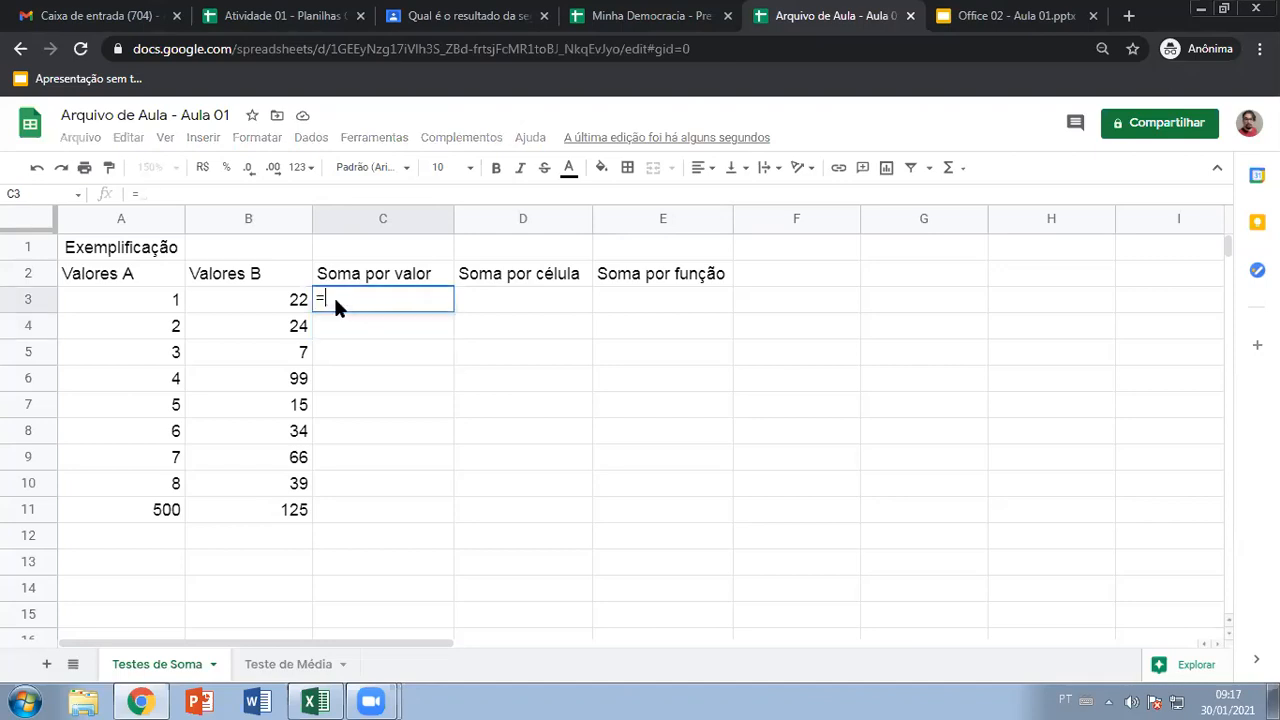
type("1")
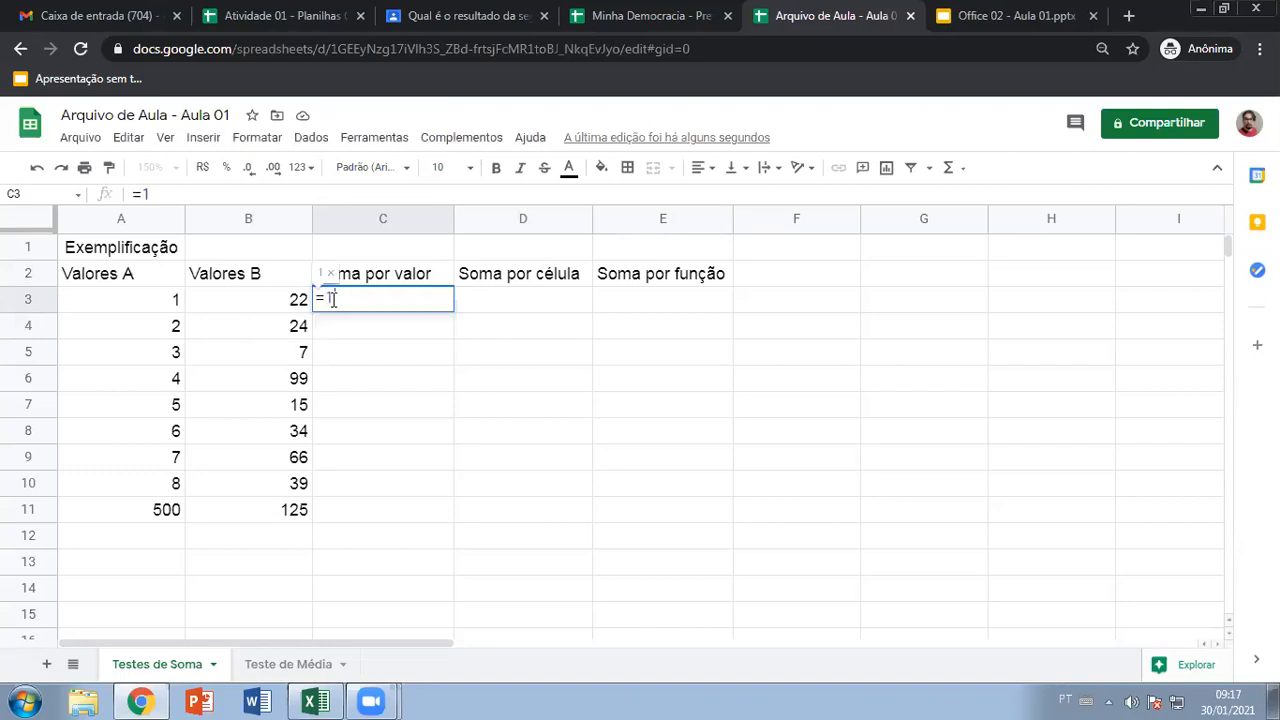
type("+22")
key("Return")
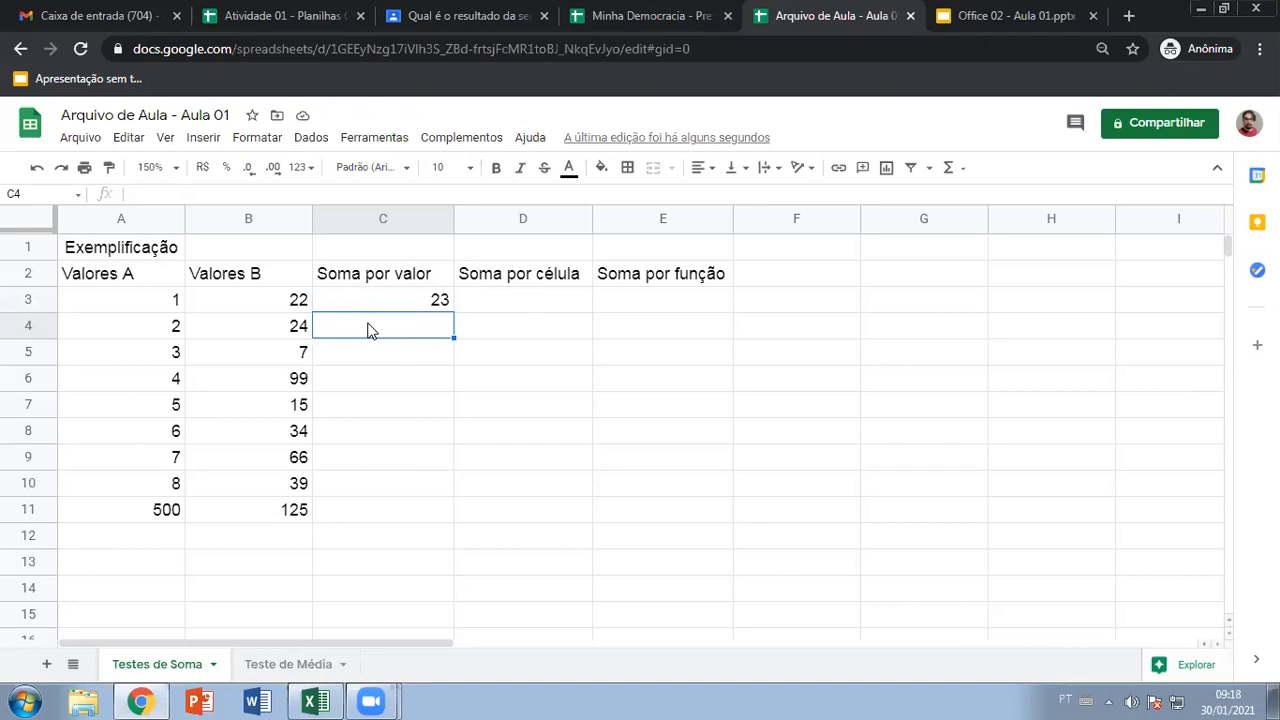
Enter =2+24, =3+7, =4+99 and =5+15 in C4:C7
type("=")
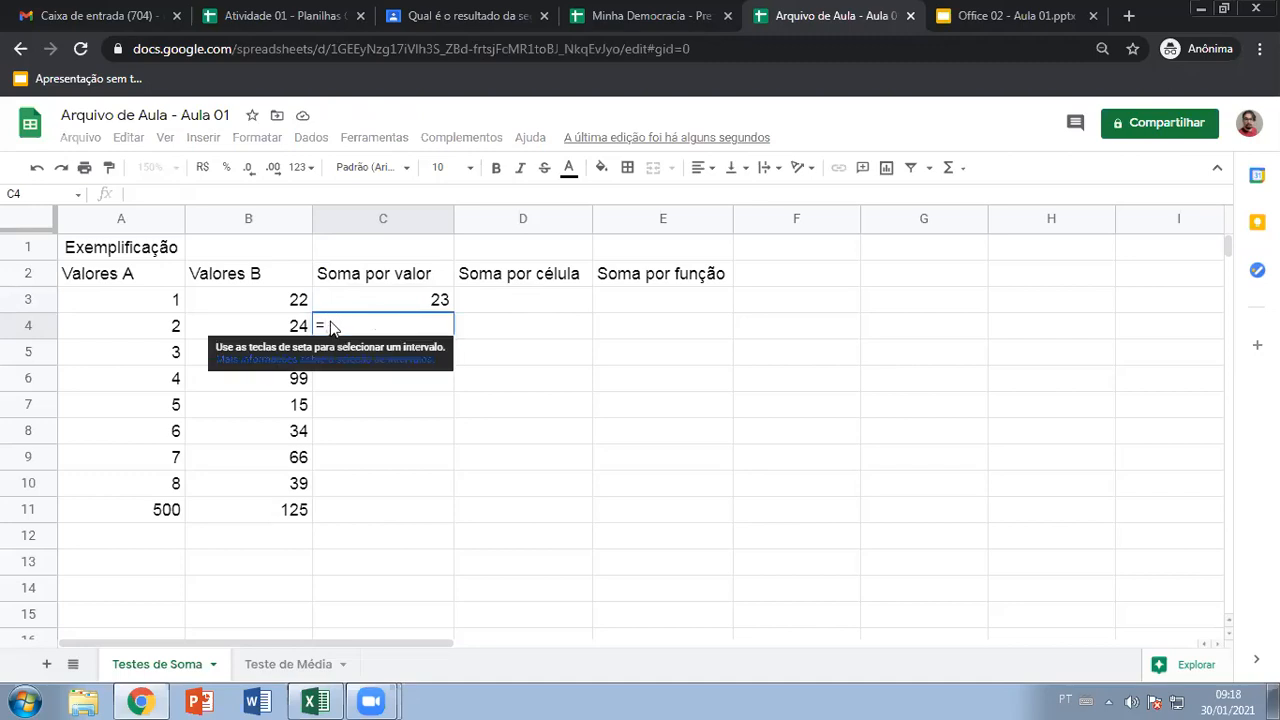
type("2+24")
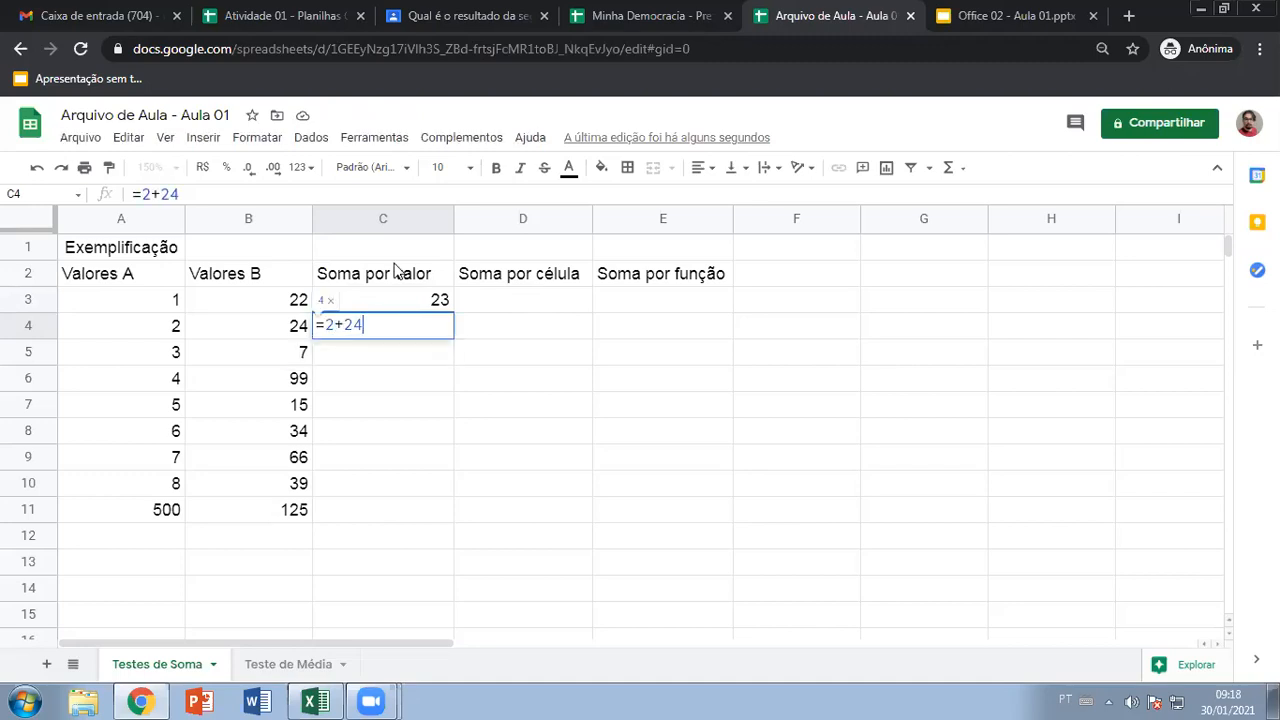
key("Return")
type("=3+7")
key("Return")
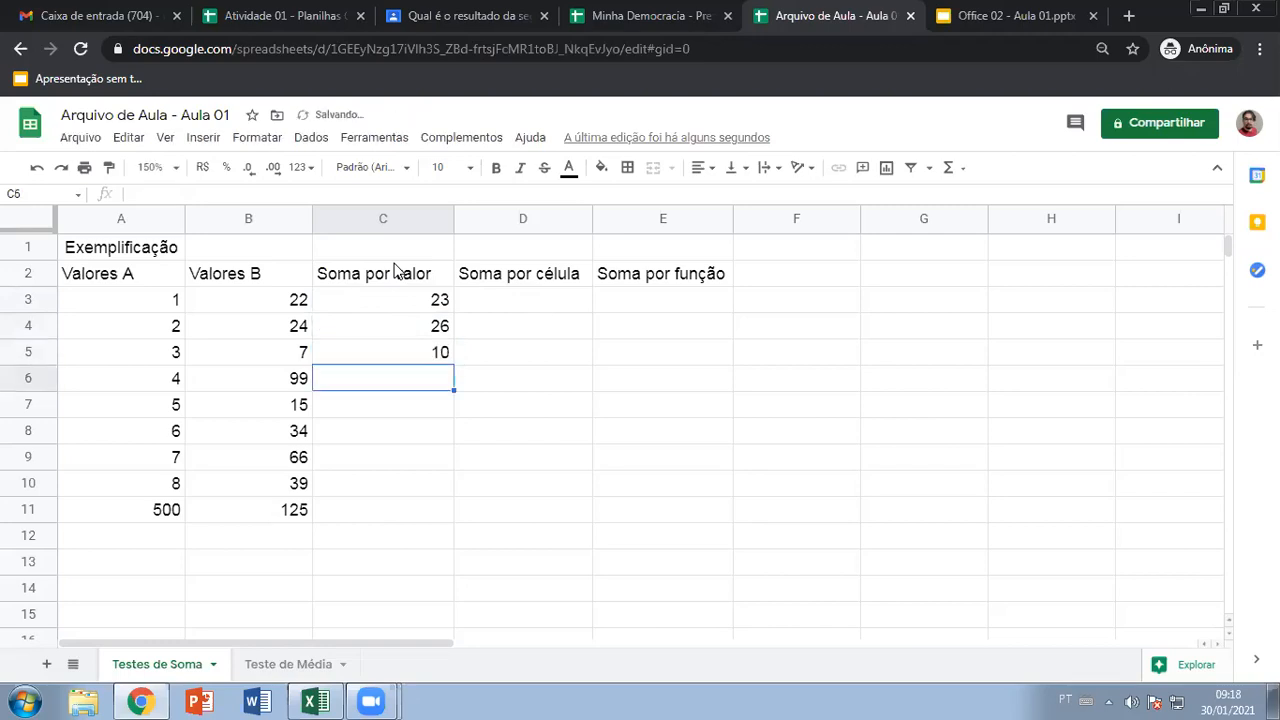
type("=")
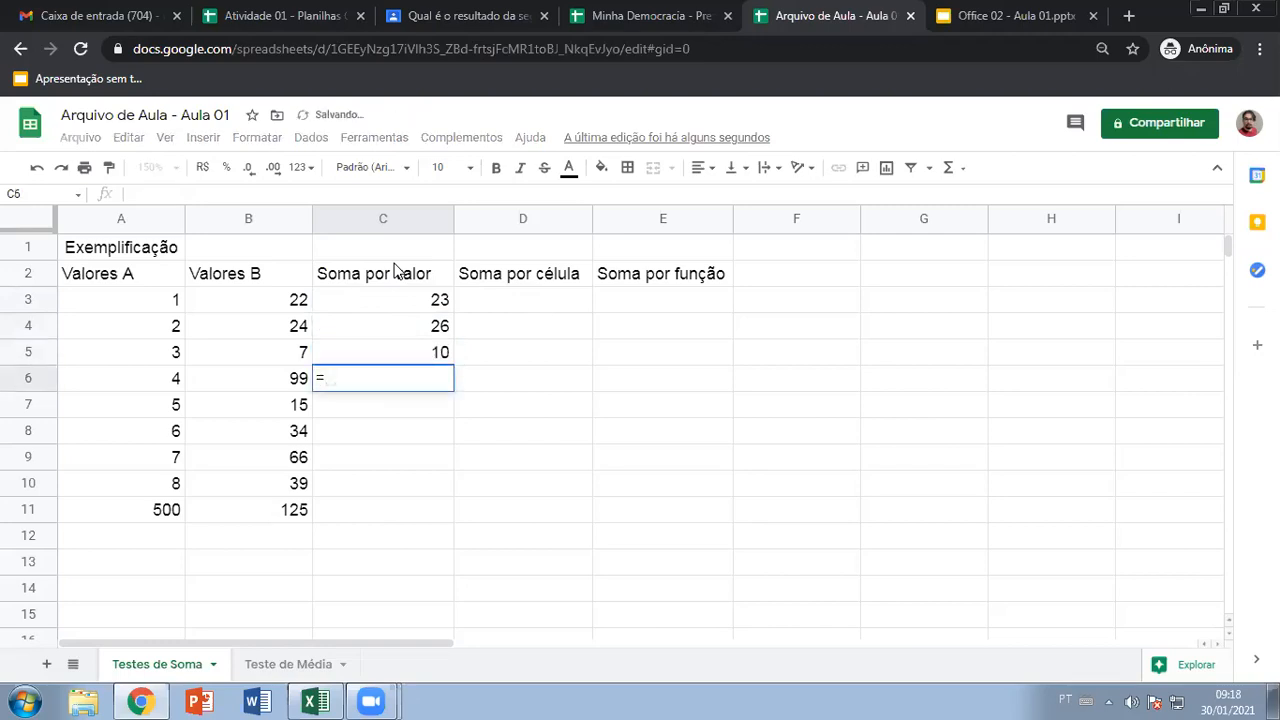
type("4+99")
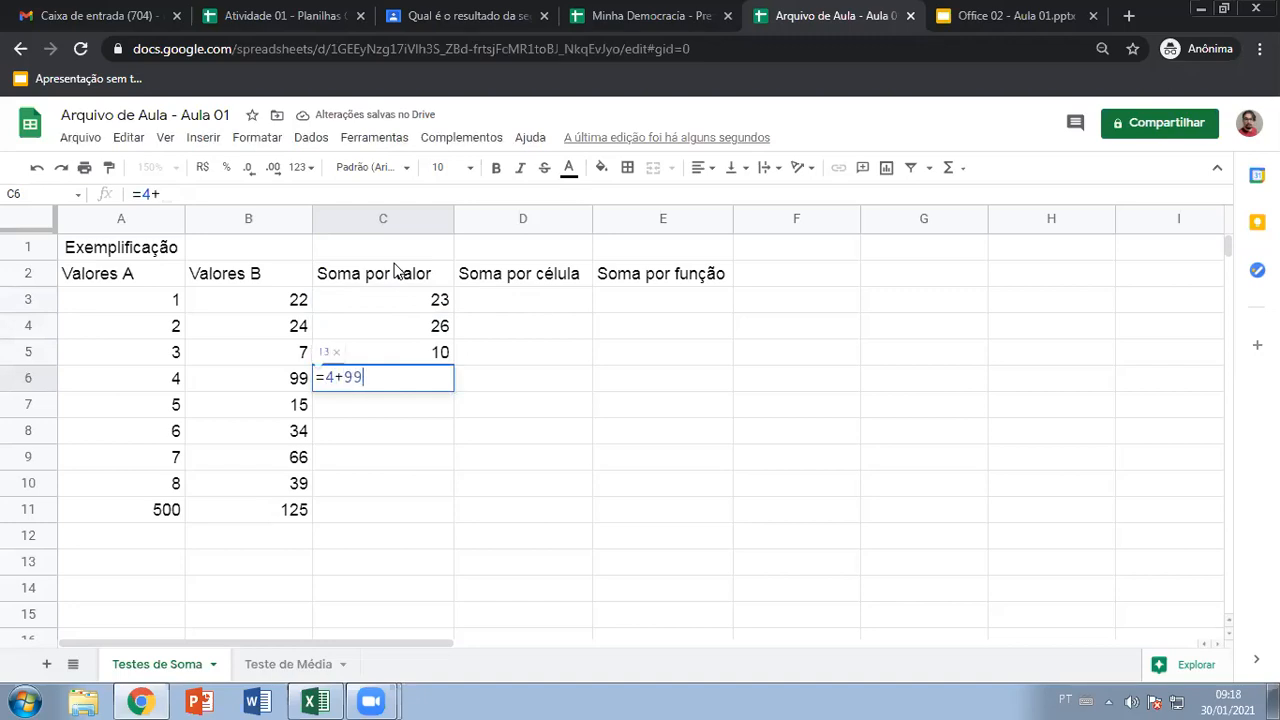
key("Return")
type("=")
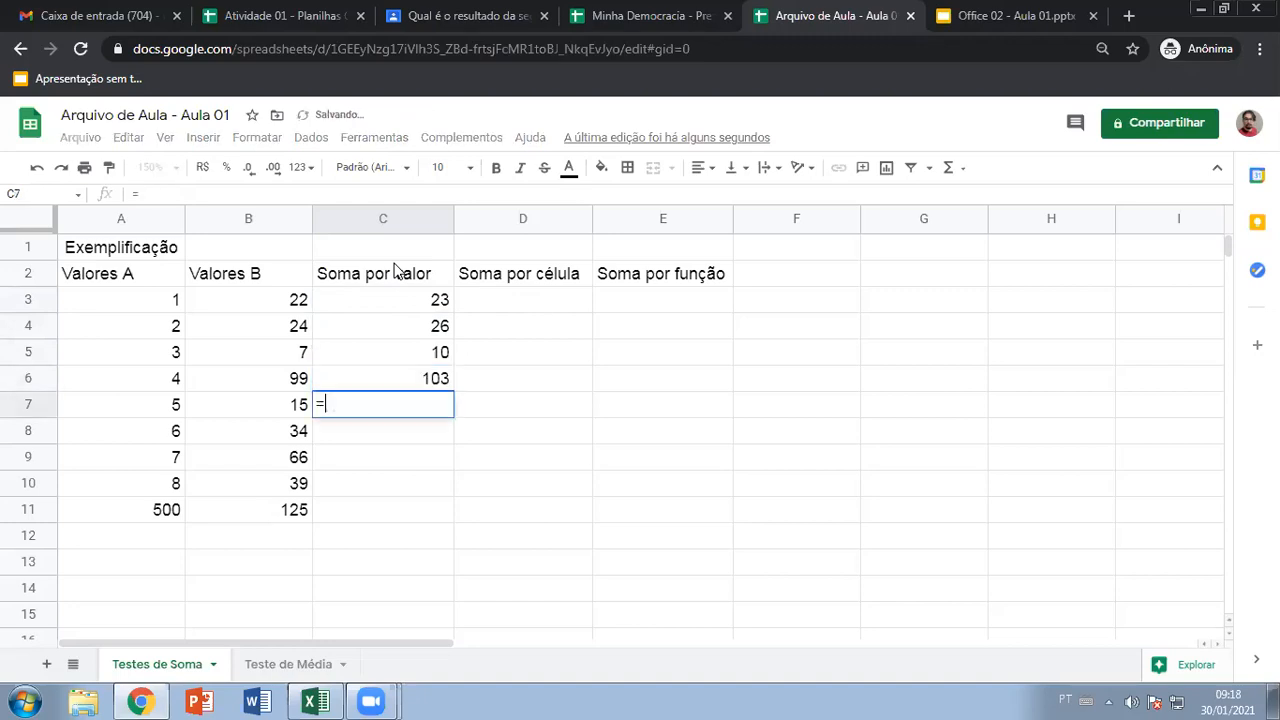
type("5+15")
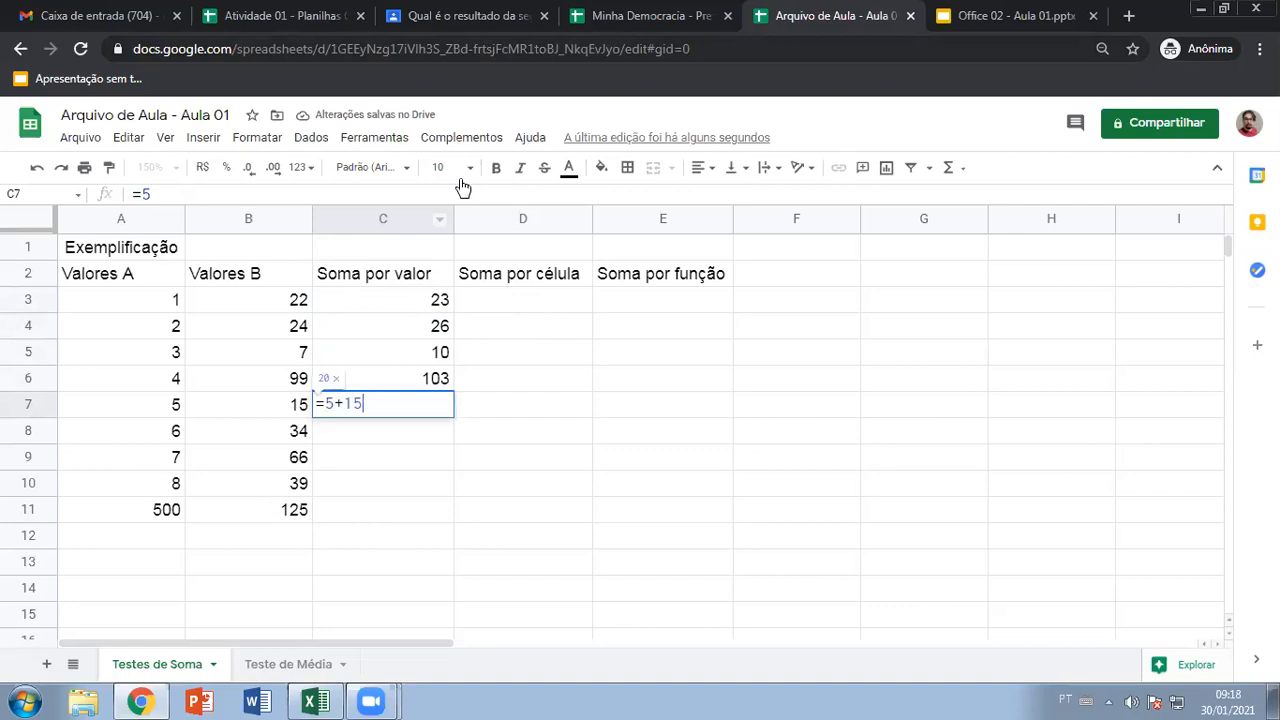
key("Return")
Enter =6+36, =7+66, =8+39 and =500+125 in C8:C11
type("=")
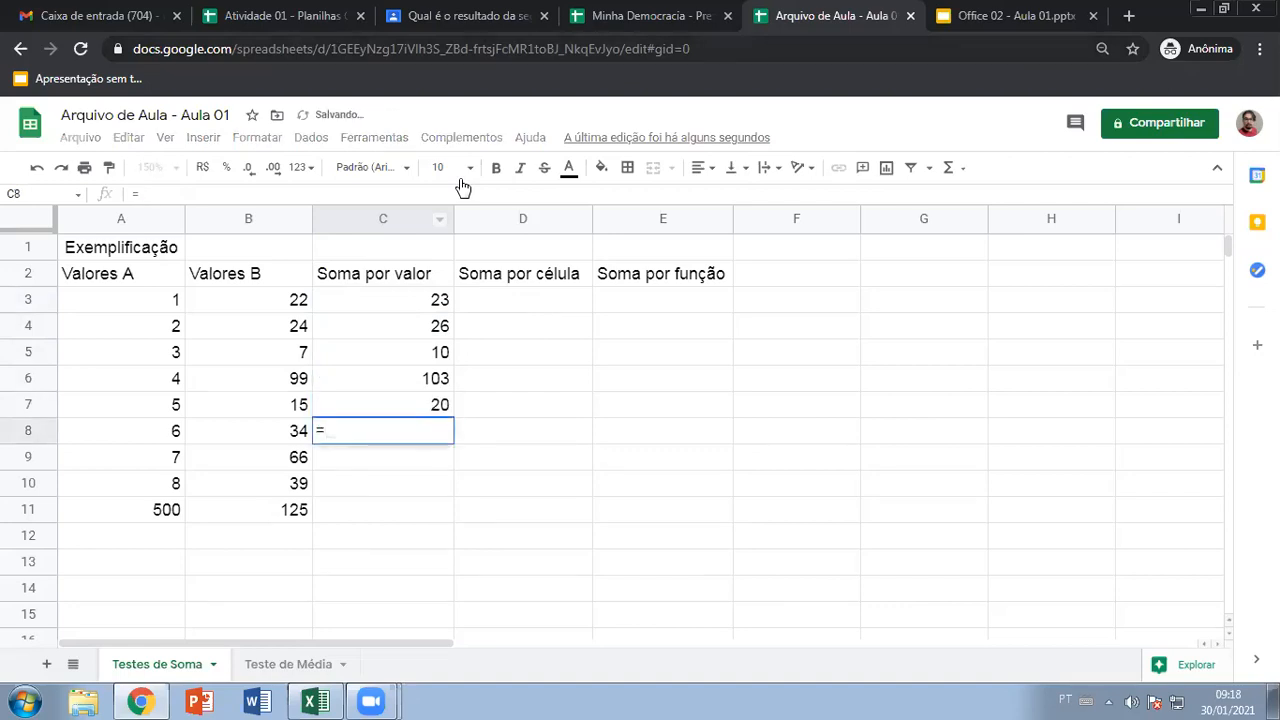
type("6+36")
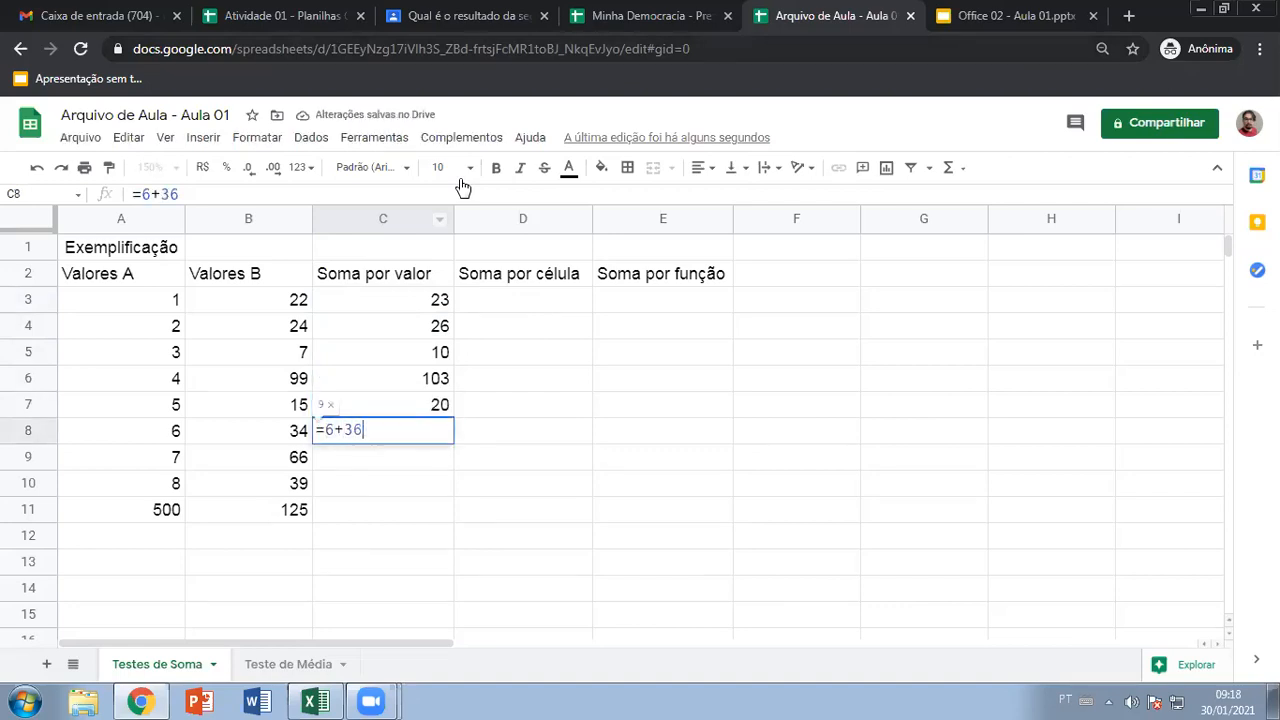
key("Return")
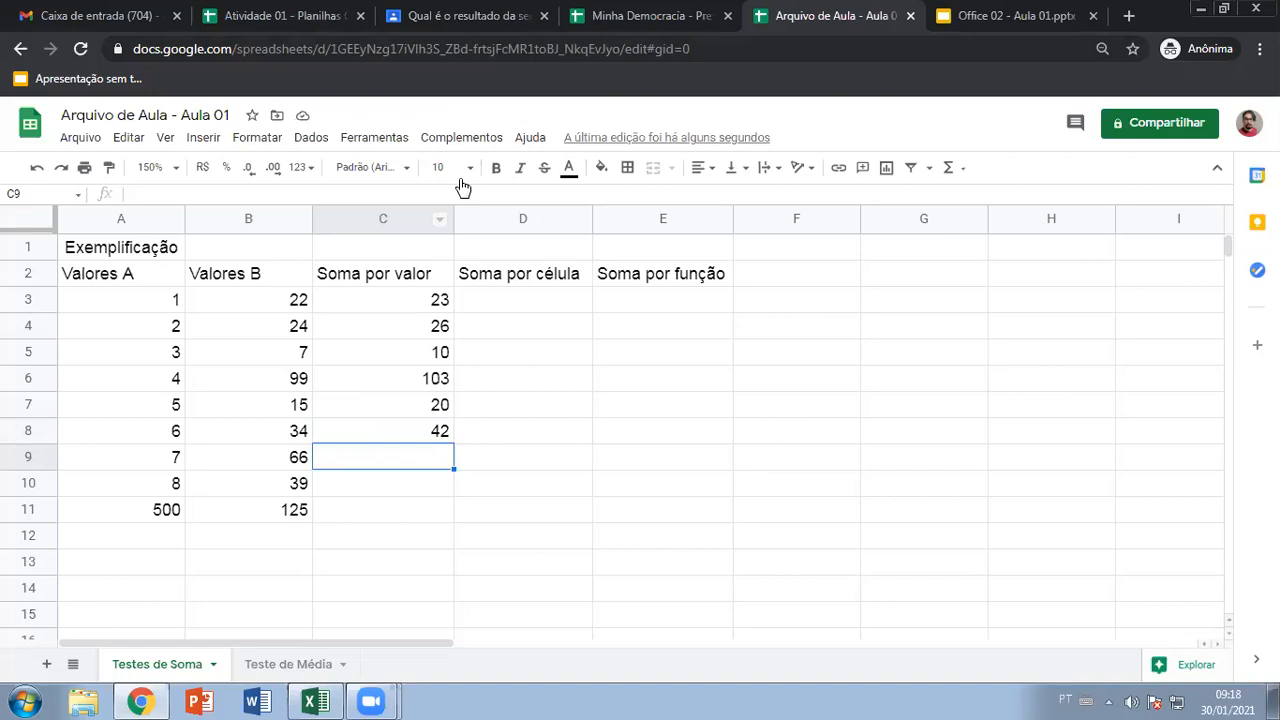
type("=7")
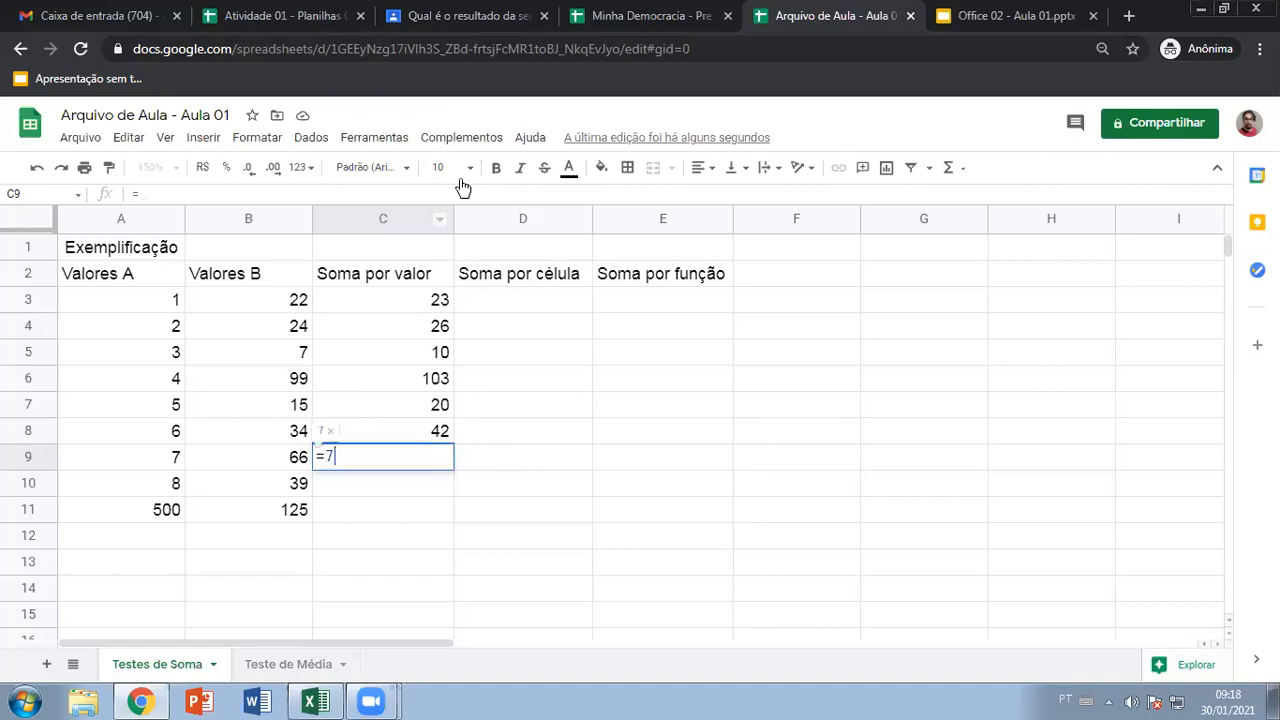
type("+66")
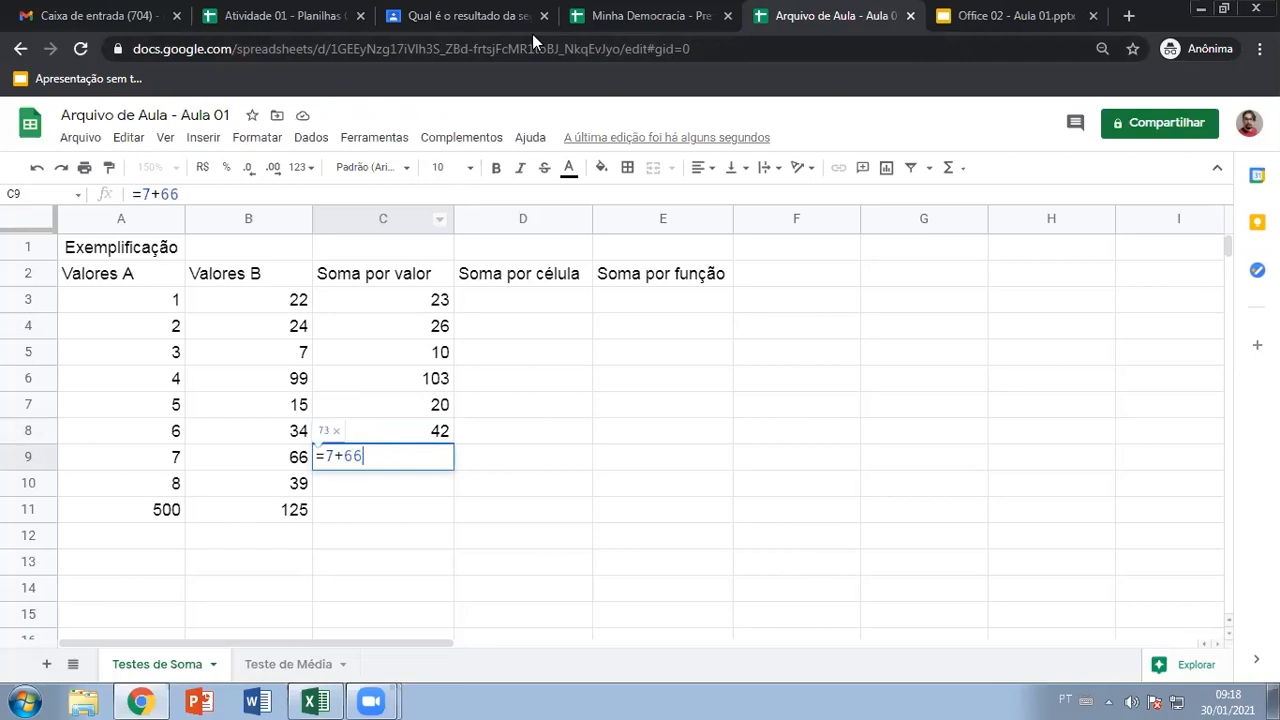
key("Return")
type("=8")
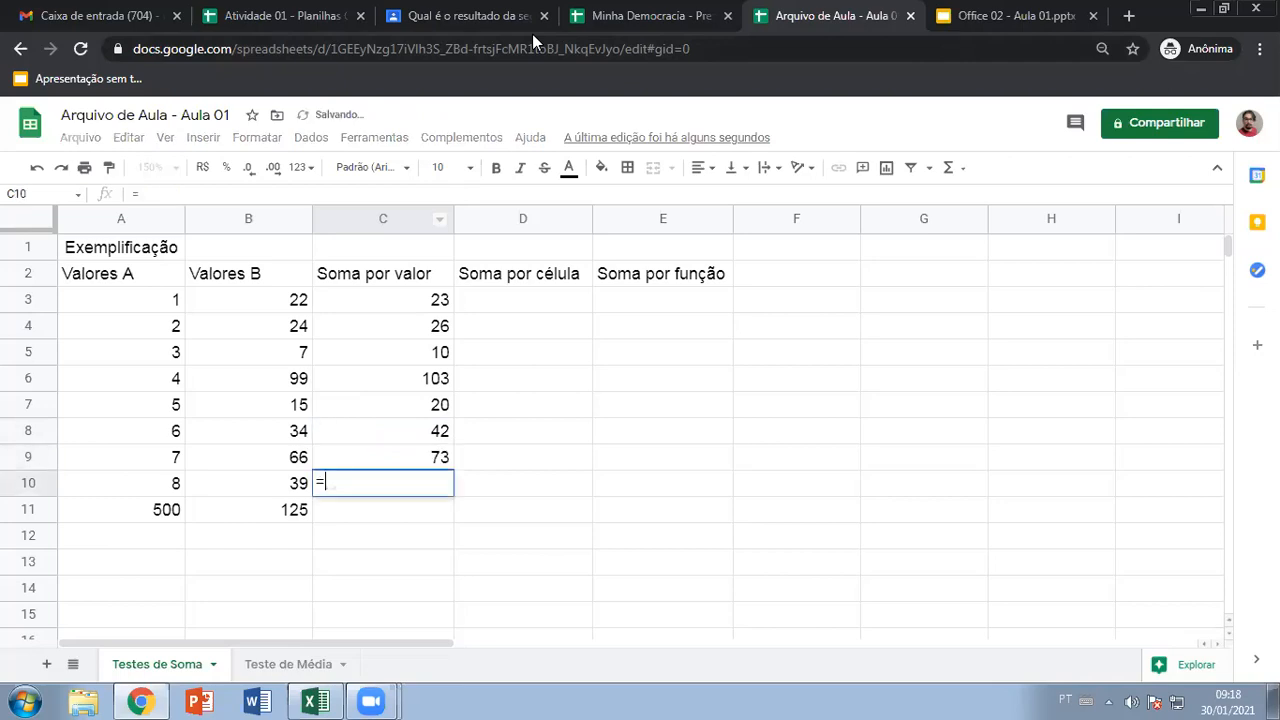
type("+39")
key("Return")
type("=500")
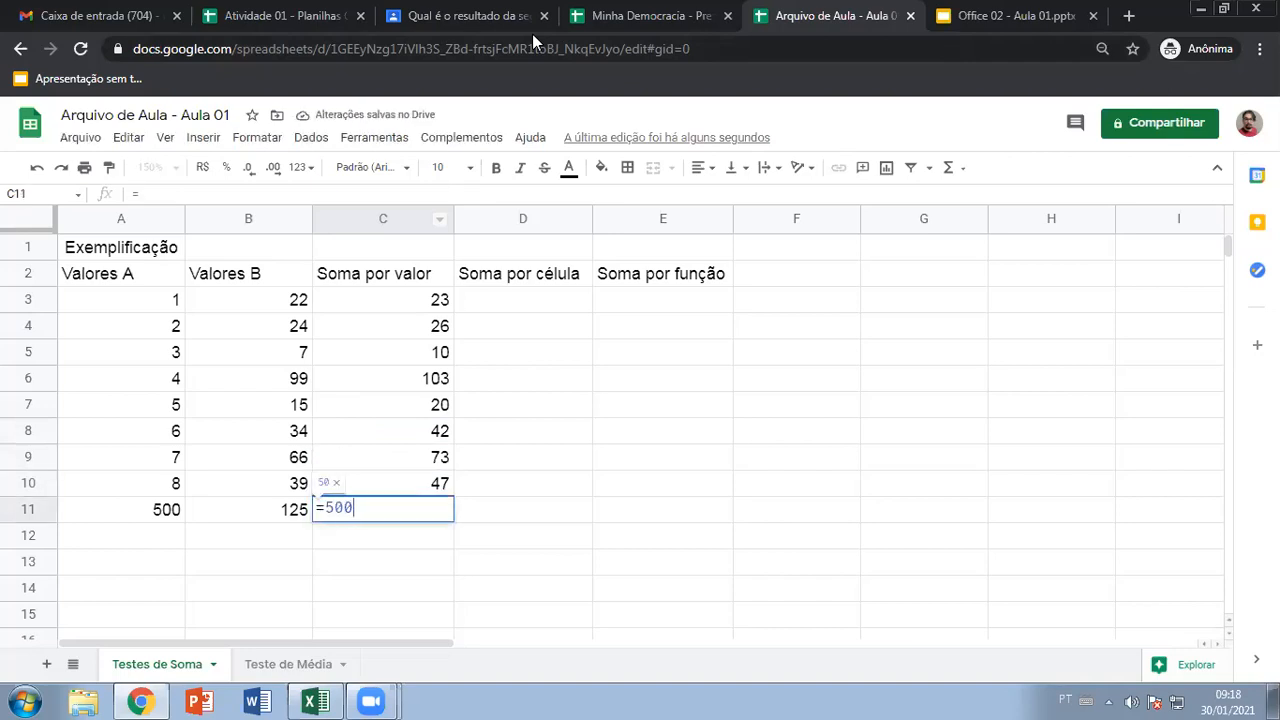
type("+125")
key("Return")
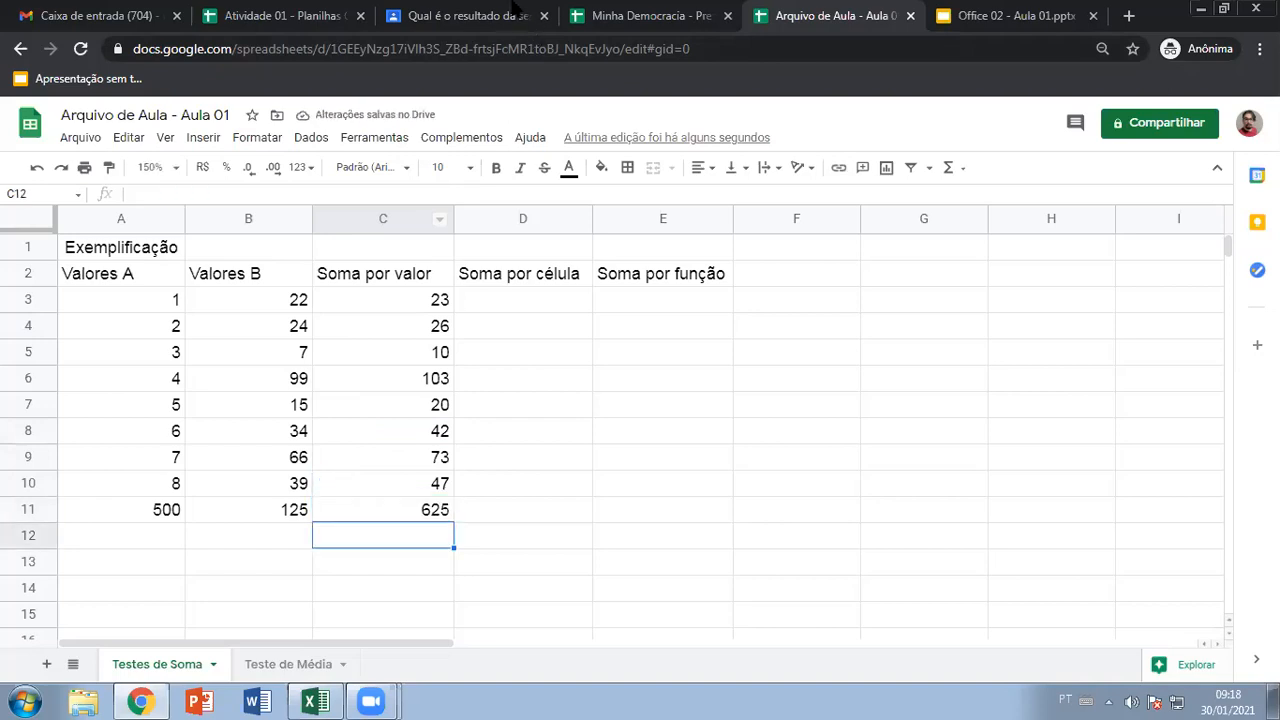
left_click_drag(369, 303, 390, 516)
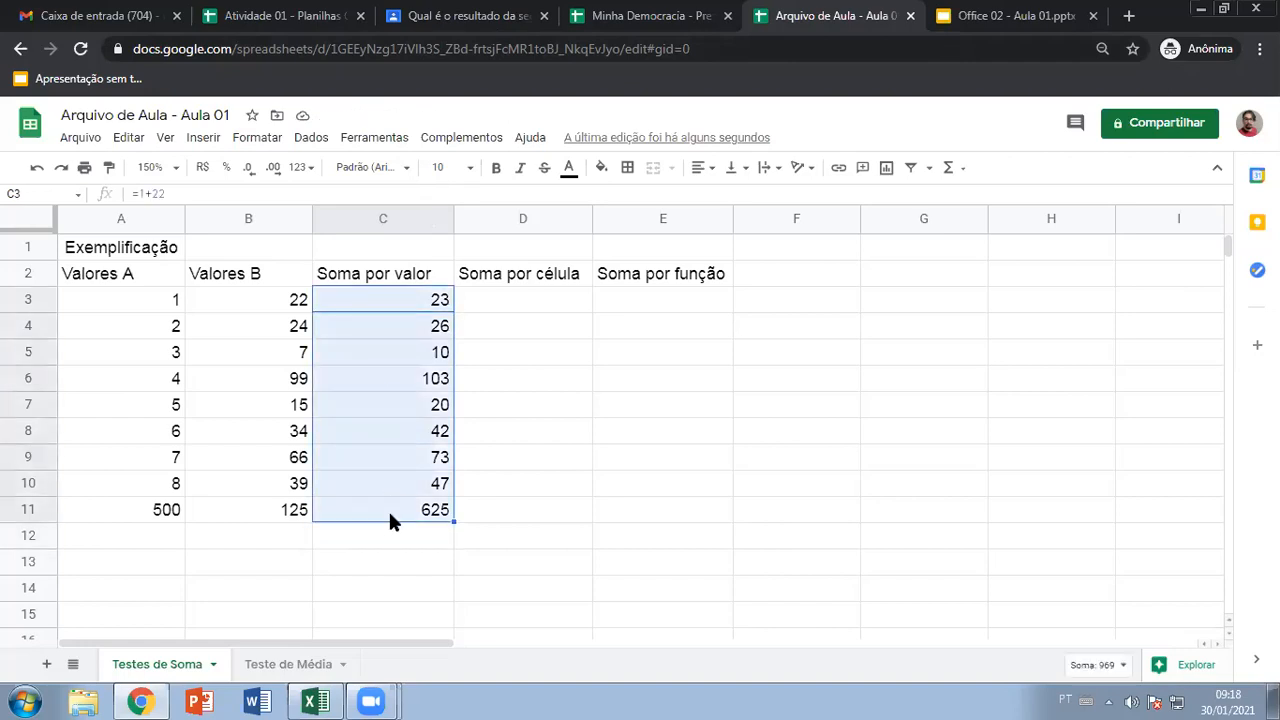
left_click(525, 379)
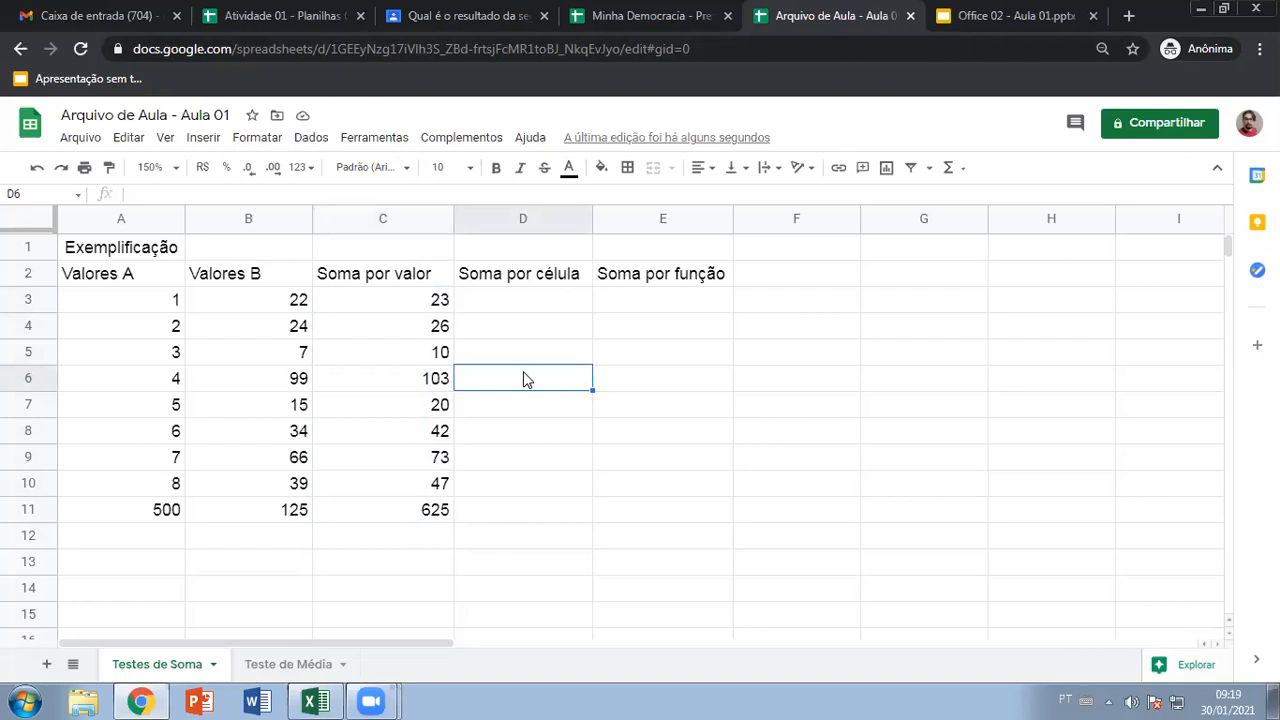
left_click(424, 301)
double_click(424, 301)
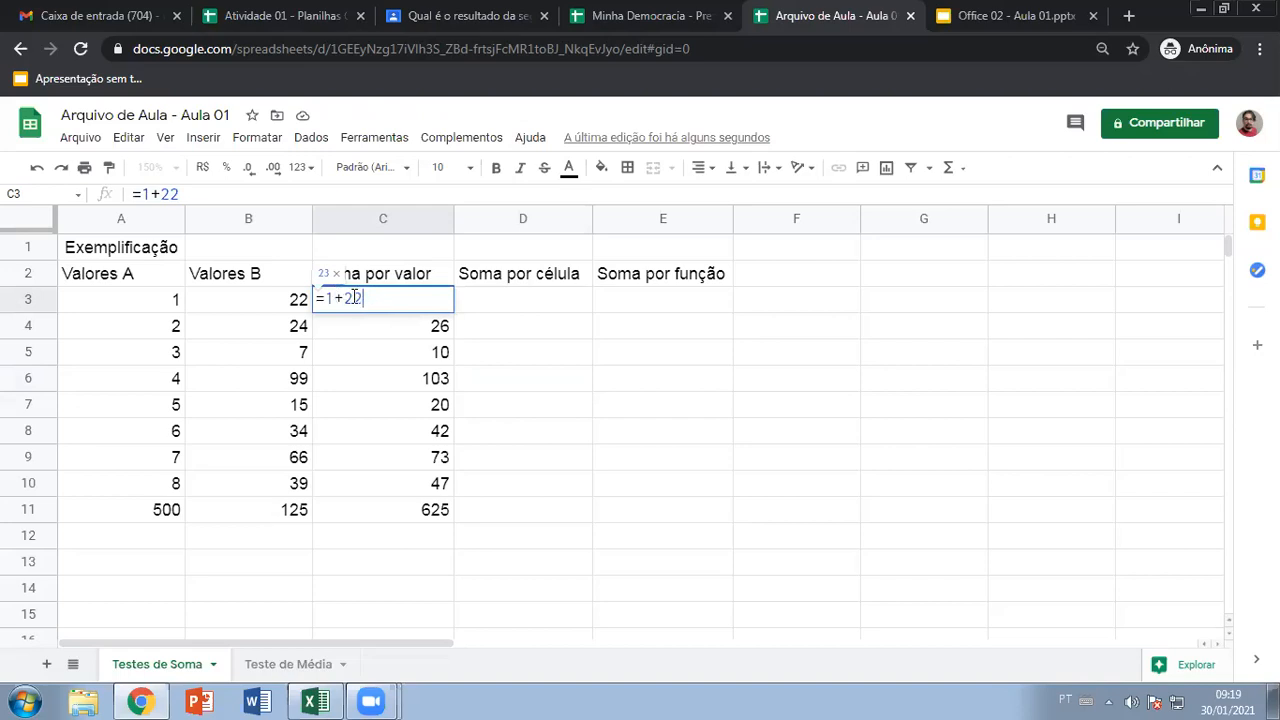
double_click(392, 324)
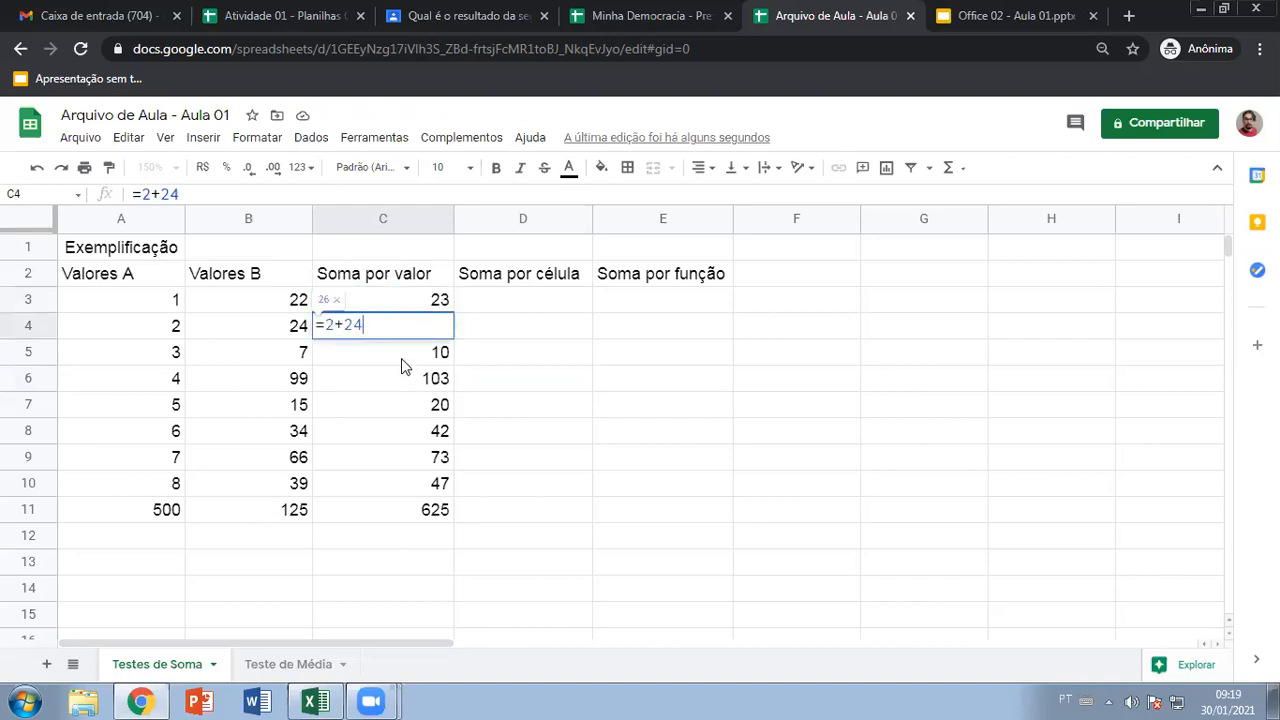
double_click(401, 356)
double_click(424, 402)
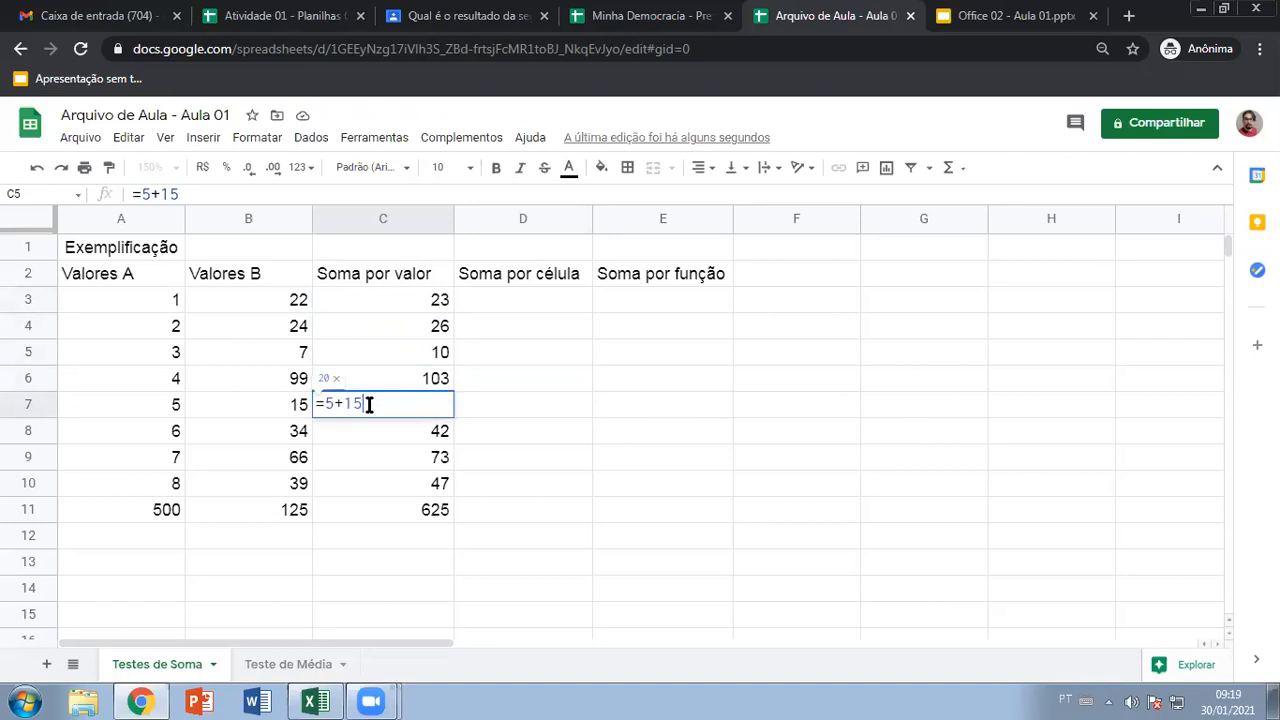
left_click(521, 405)
left_click_drag(388, 278, 388, 512)
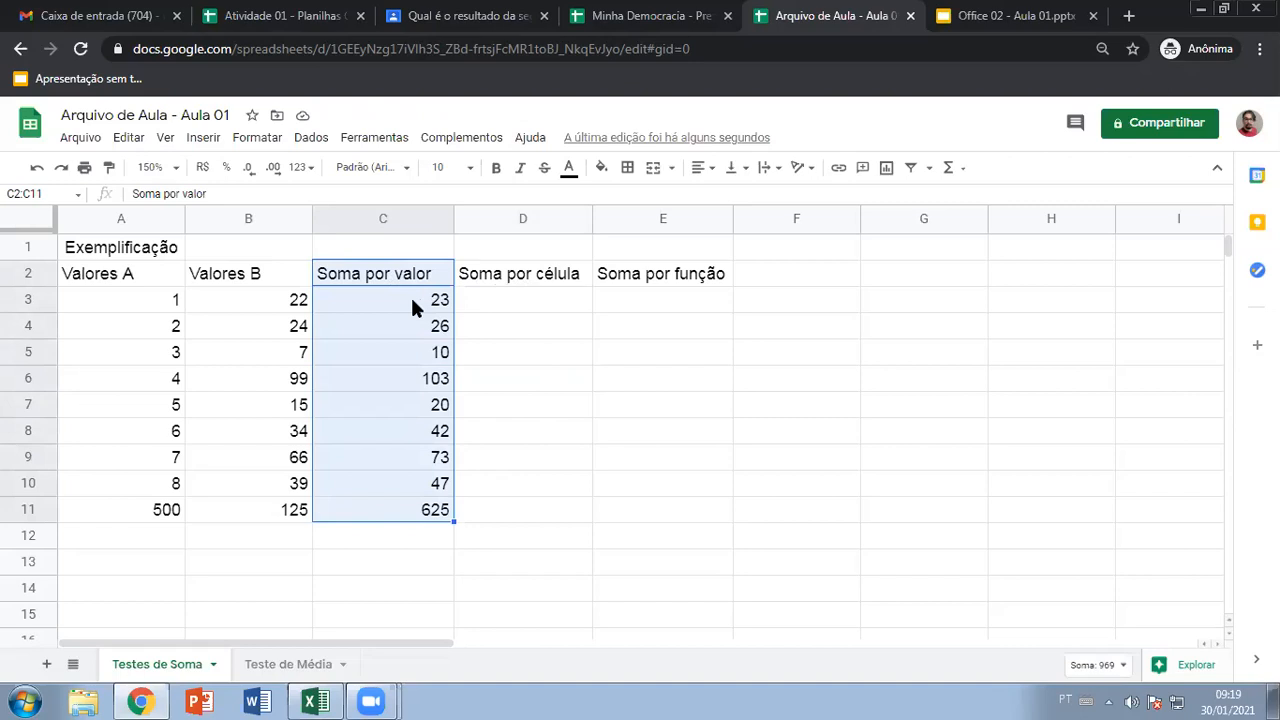
left_click(512, 305)
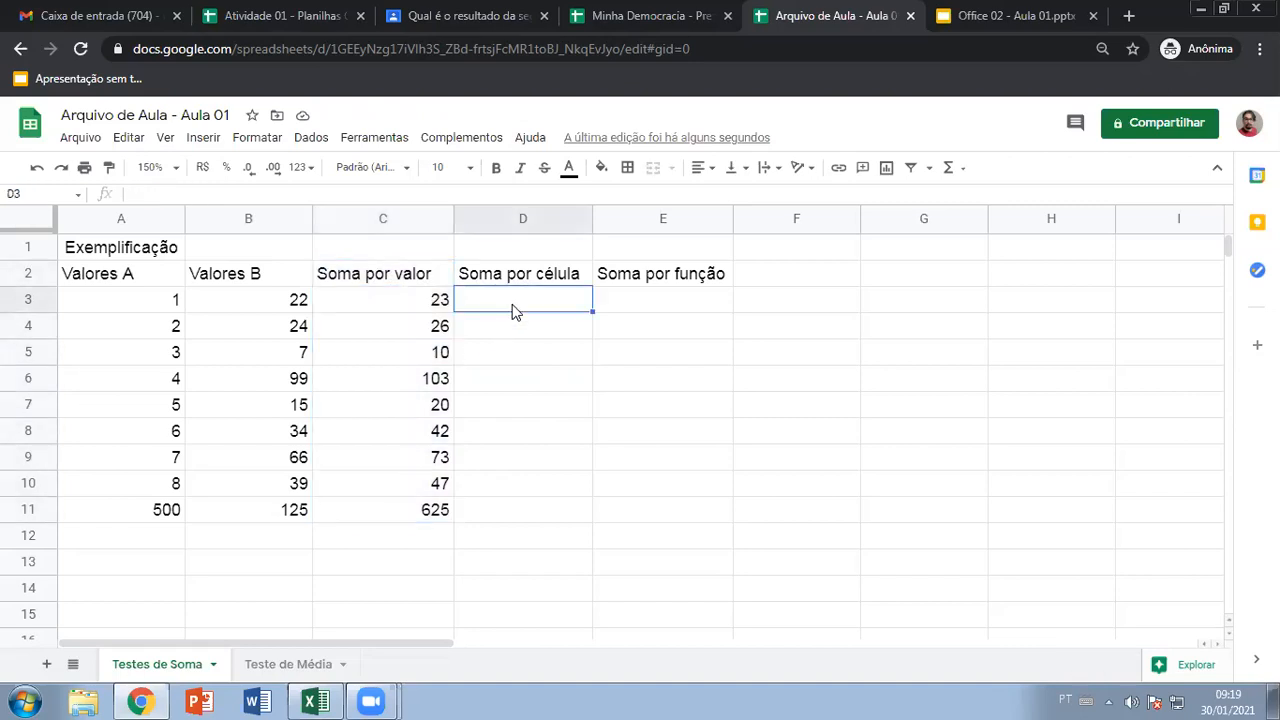
Abandon the unfinished D3 formula and correct C8 to =6+34, giving 40
type("=")
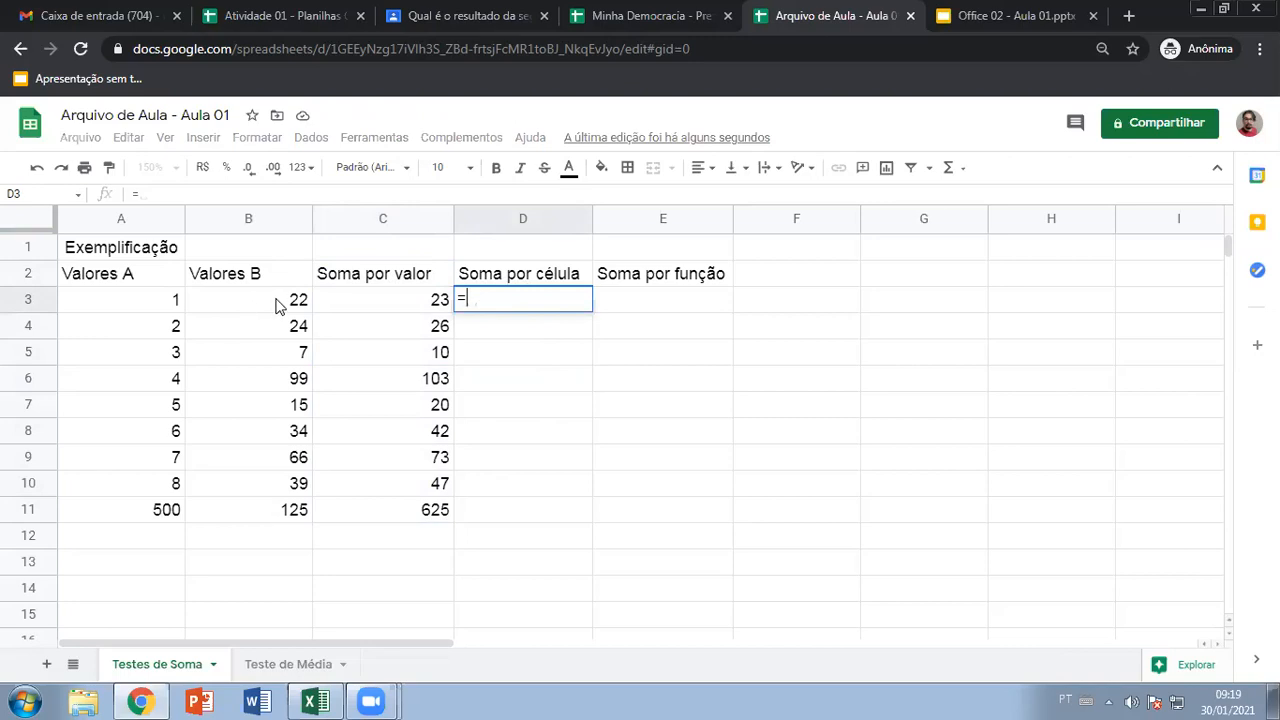
type("a3")
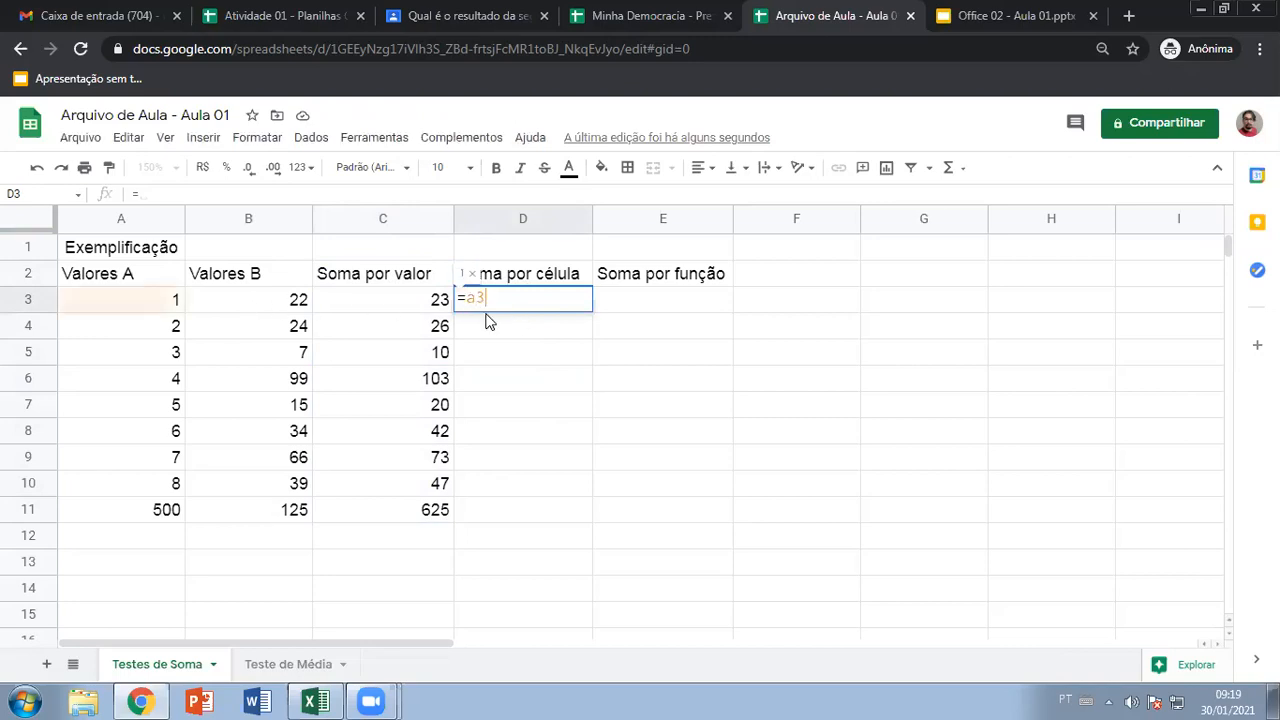
key("BackSpace")
key("BackSpace")
type("A3")
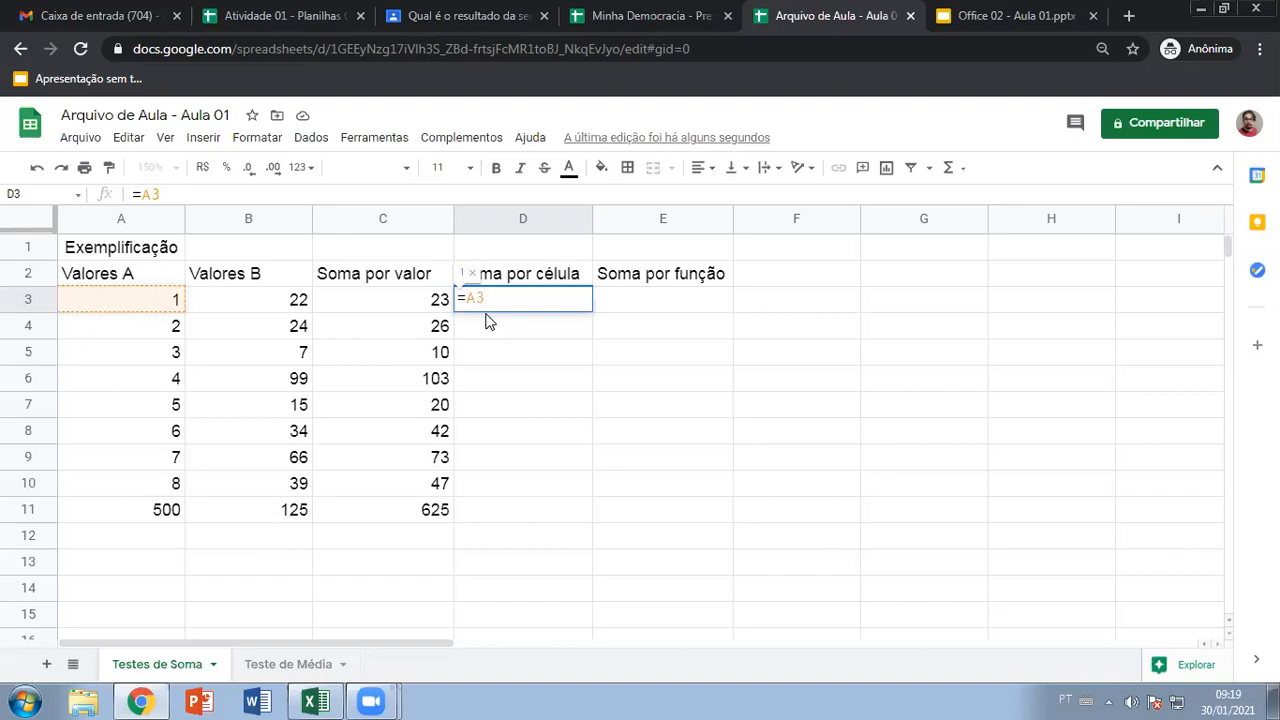
key("Escape")
left_click(430, 428)
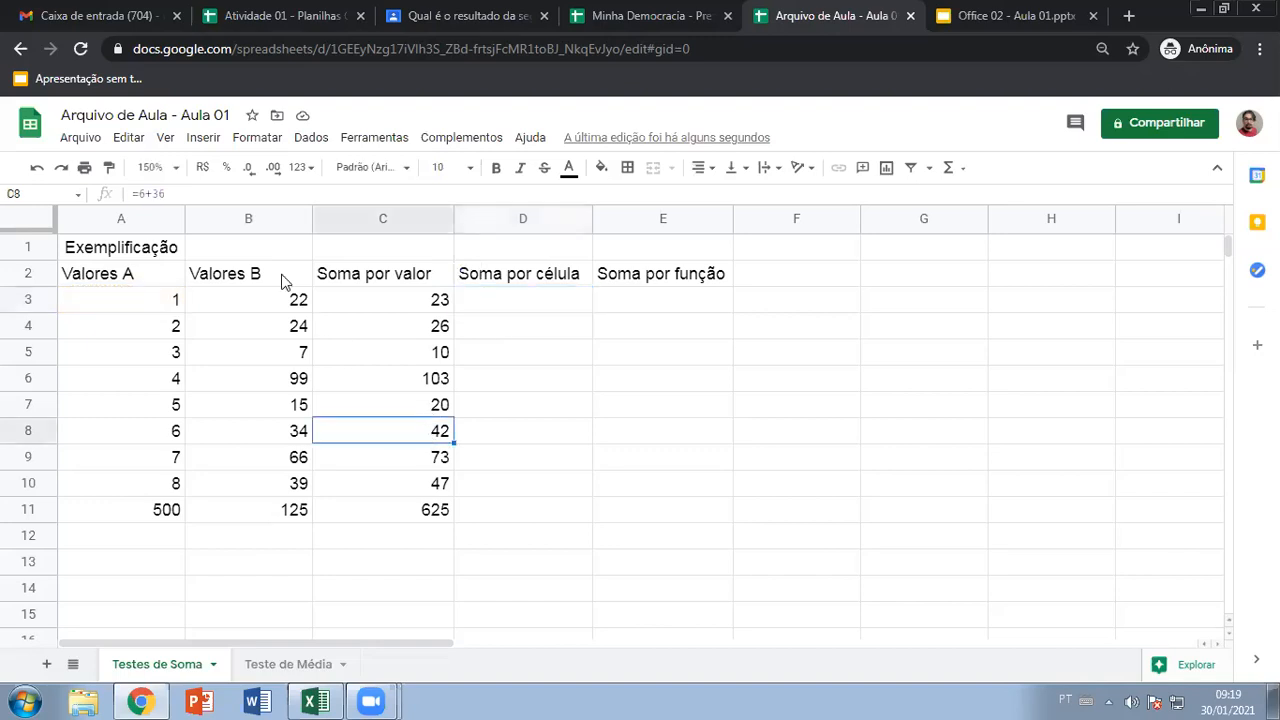
type("=6+34")
key("Return")
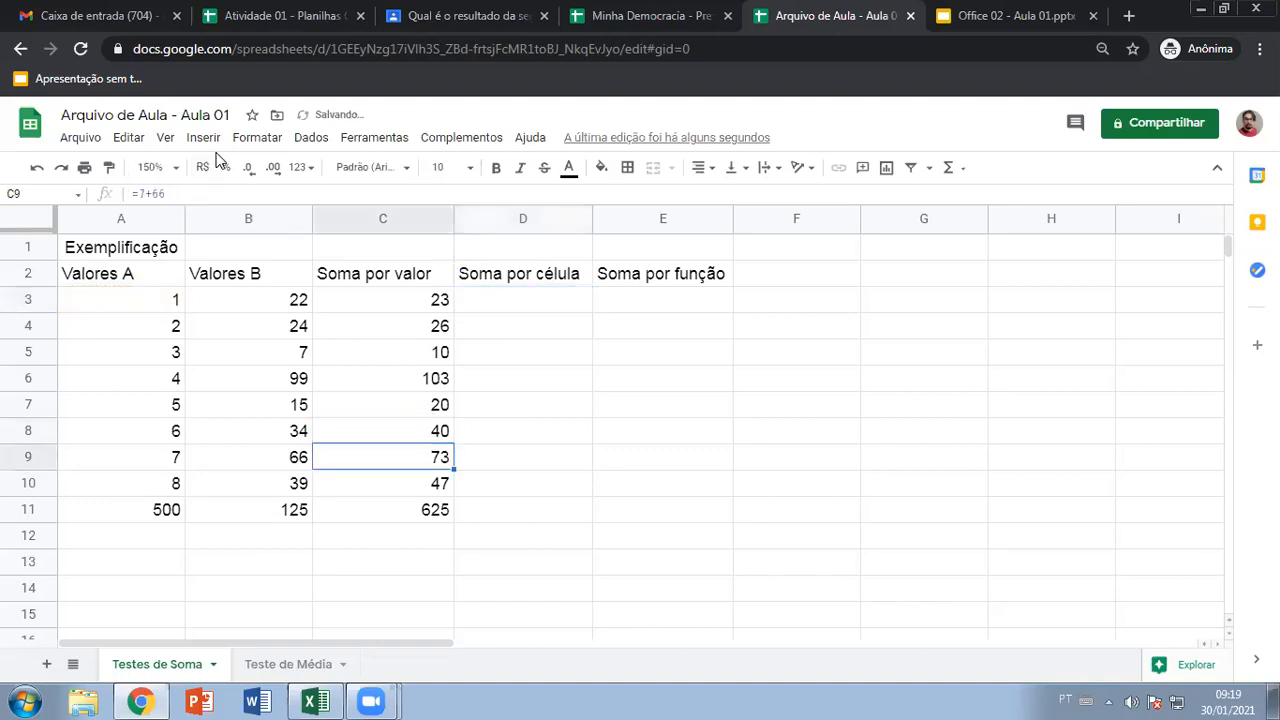
Enter =a3+b3 in D3 to show 23, dismissing the autofill suggestion
left_click(504, 301)
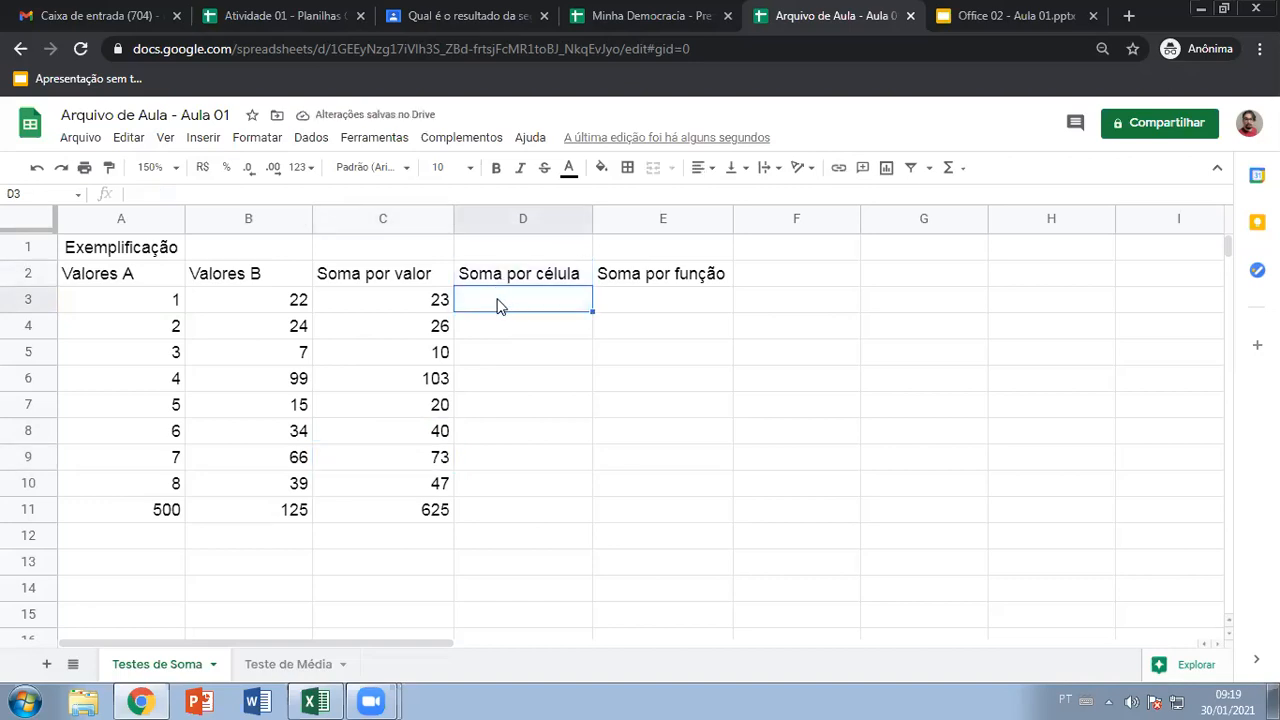
type("=")
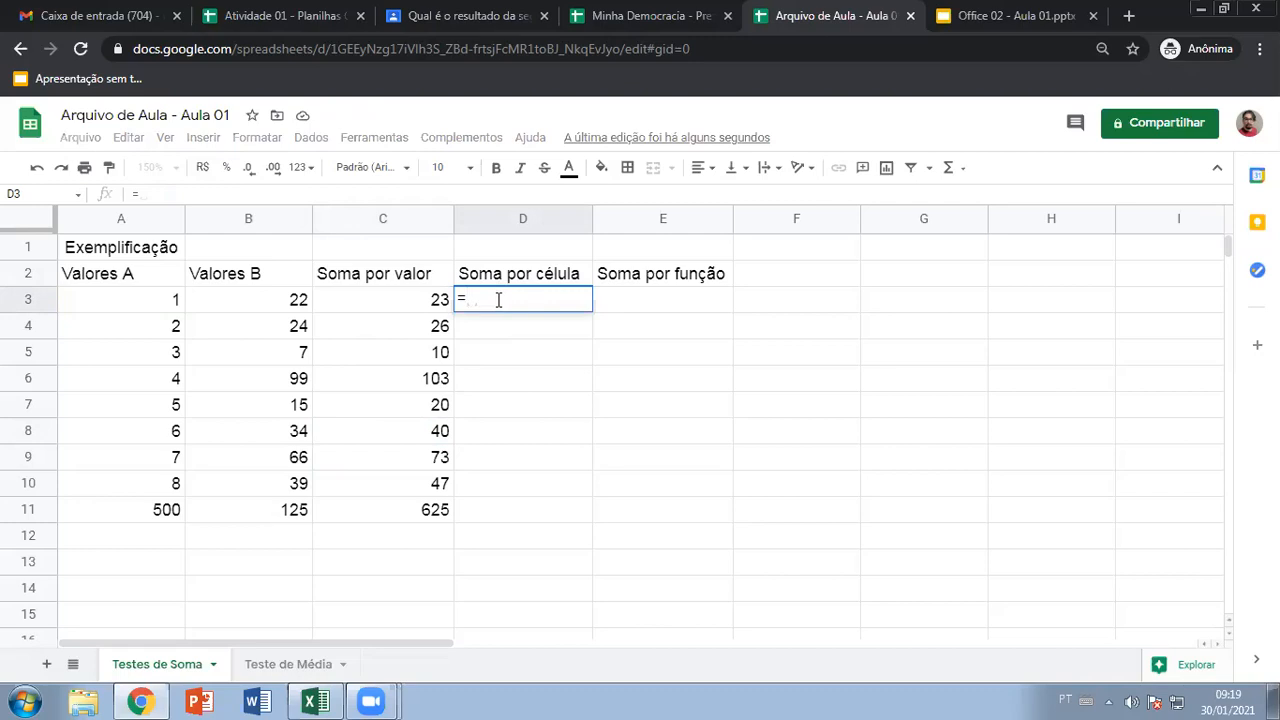
type("a3+")
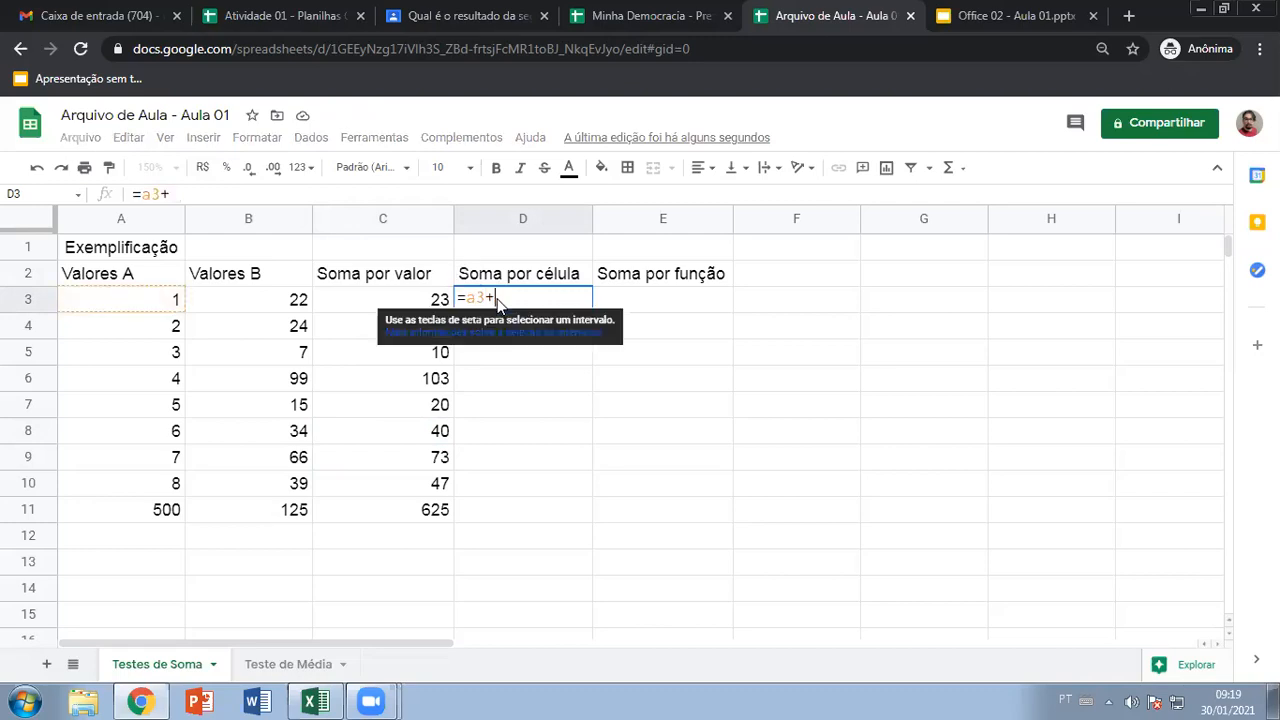
type("b3")
key("Return")
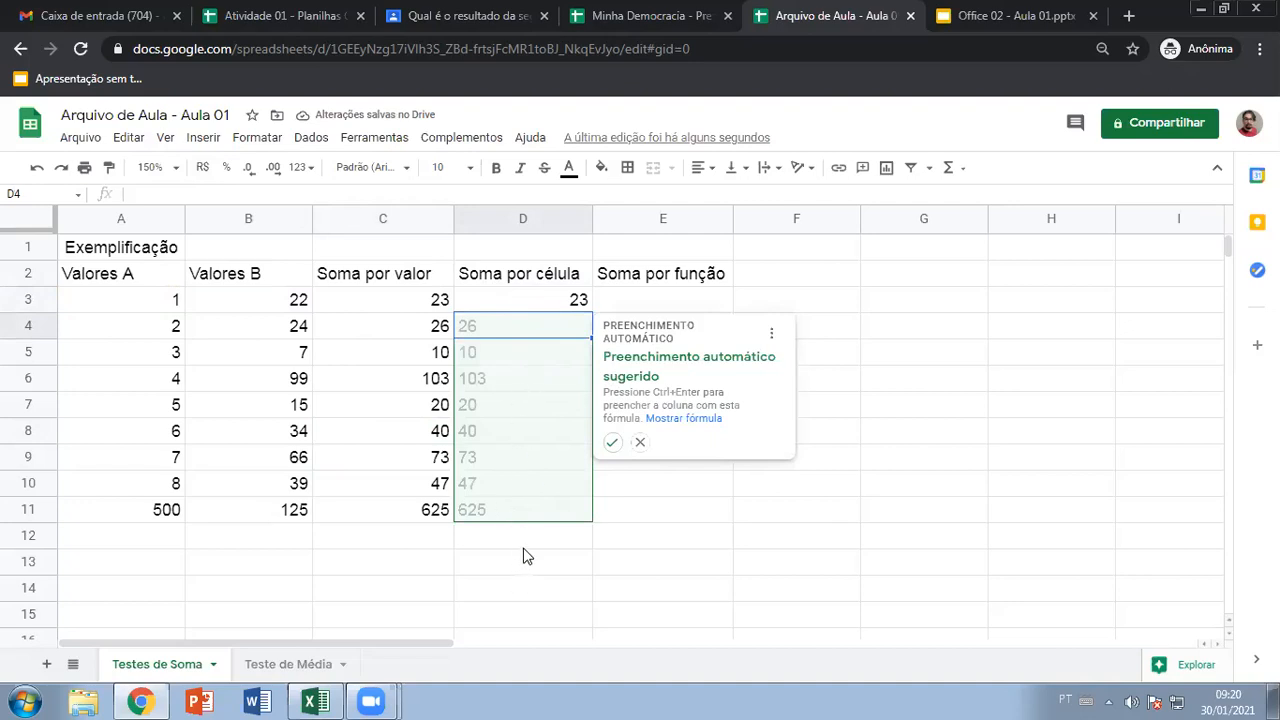
left_click(640, 442)
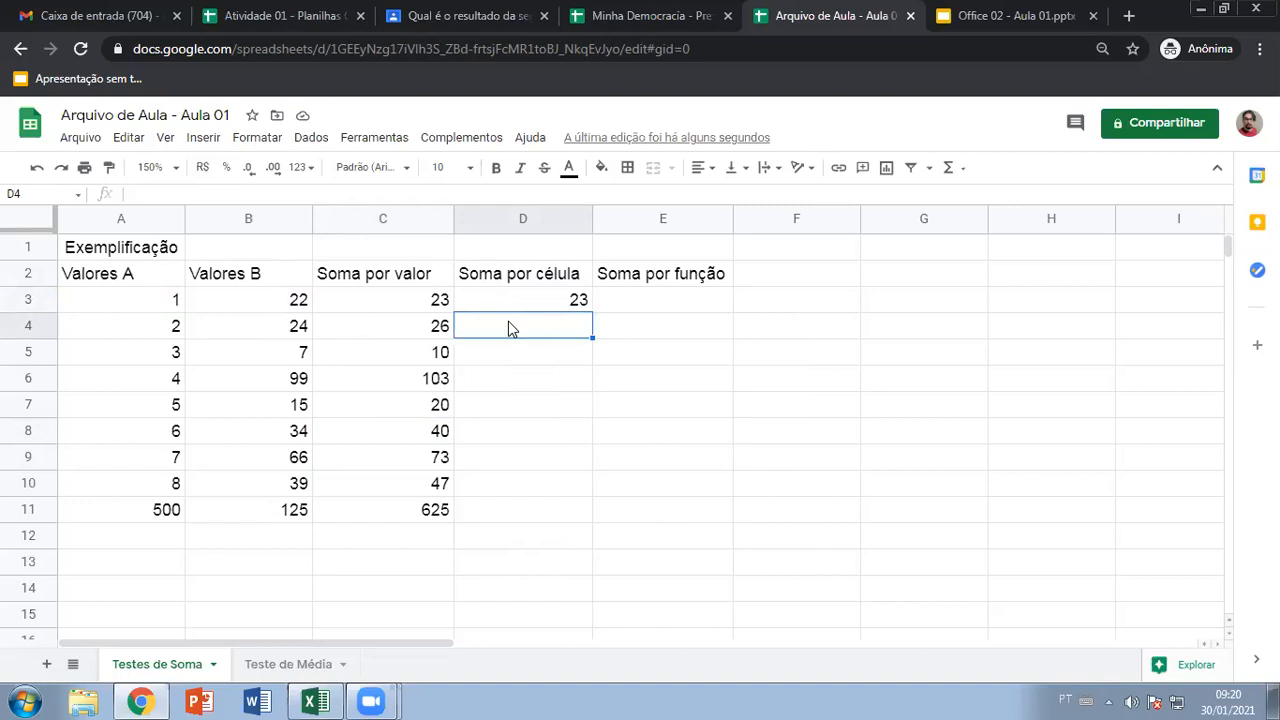
Enter the sum formulas =A4+B4, =A5+B5 and =A6+B6 in D4:D6
type("=a")
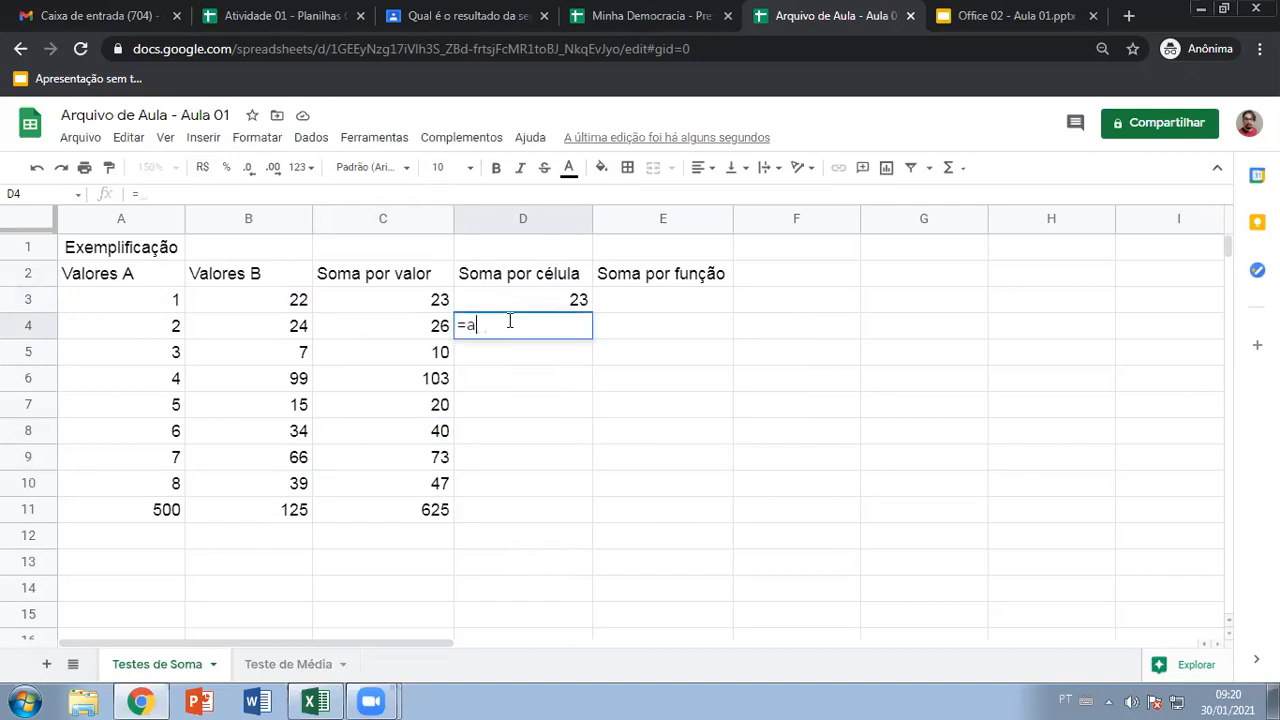
type("4+b4")
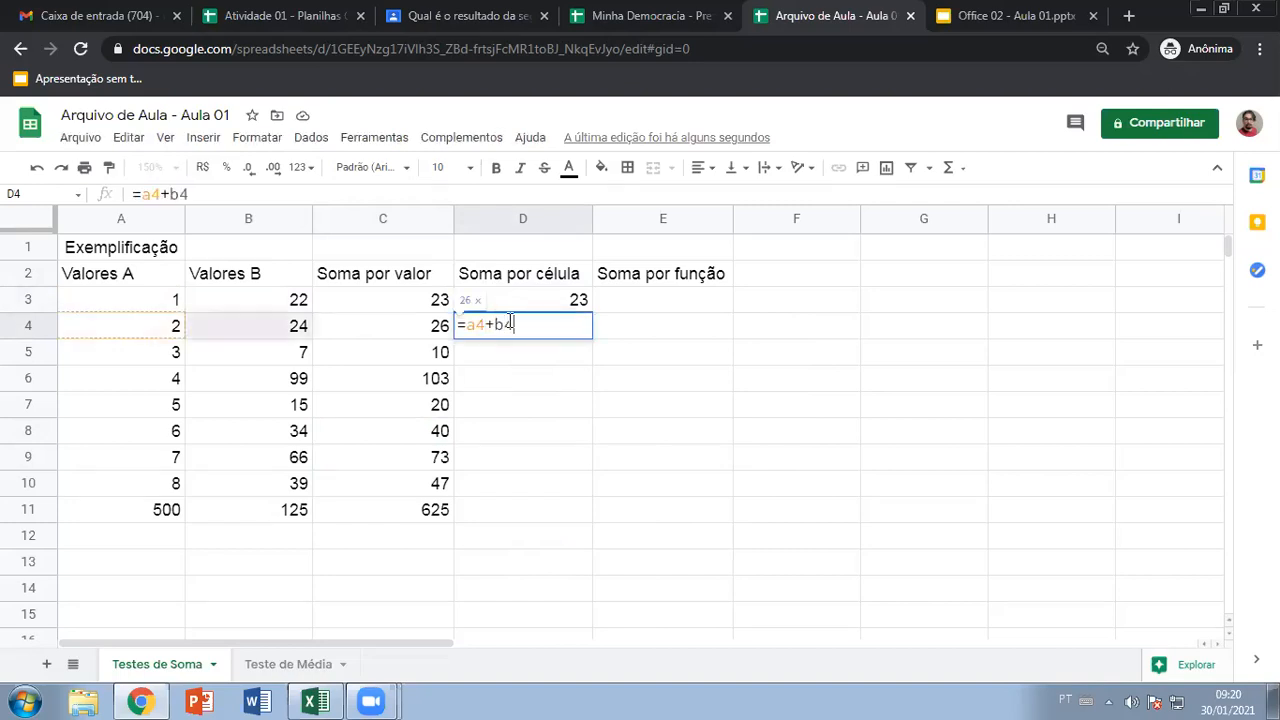
key("Return")
type("=a5")
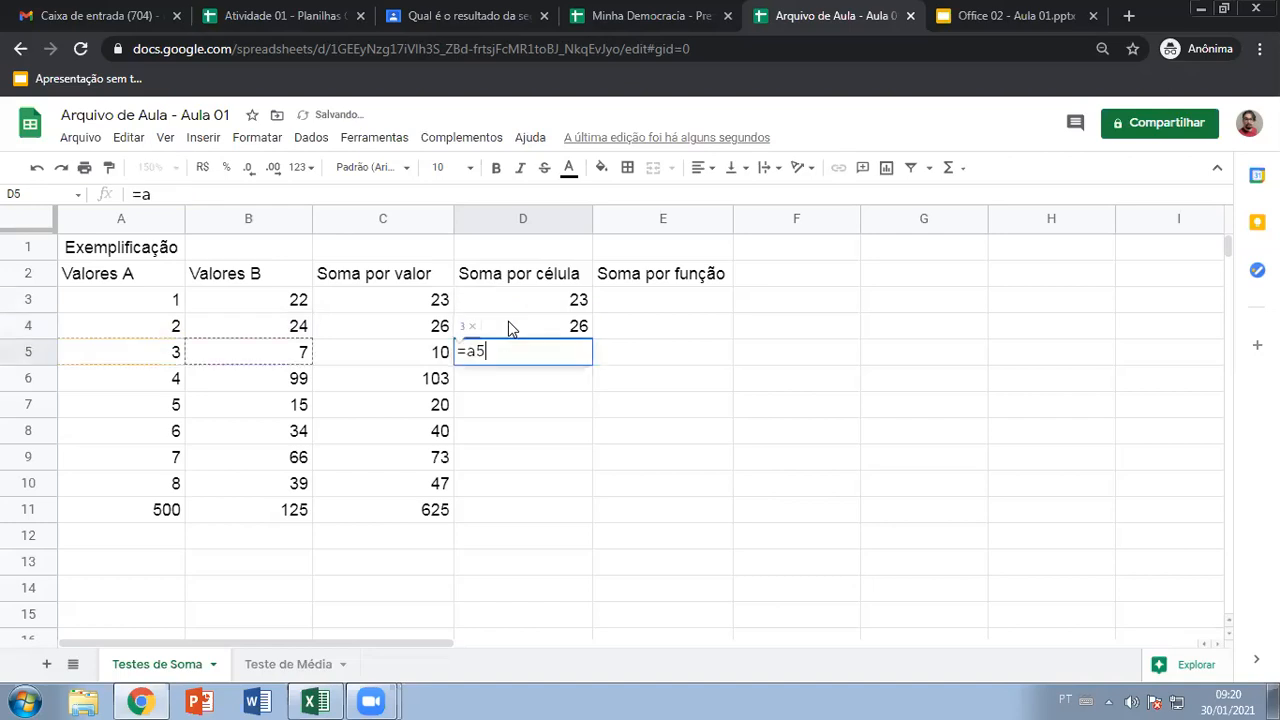
type("+b5")
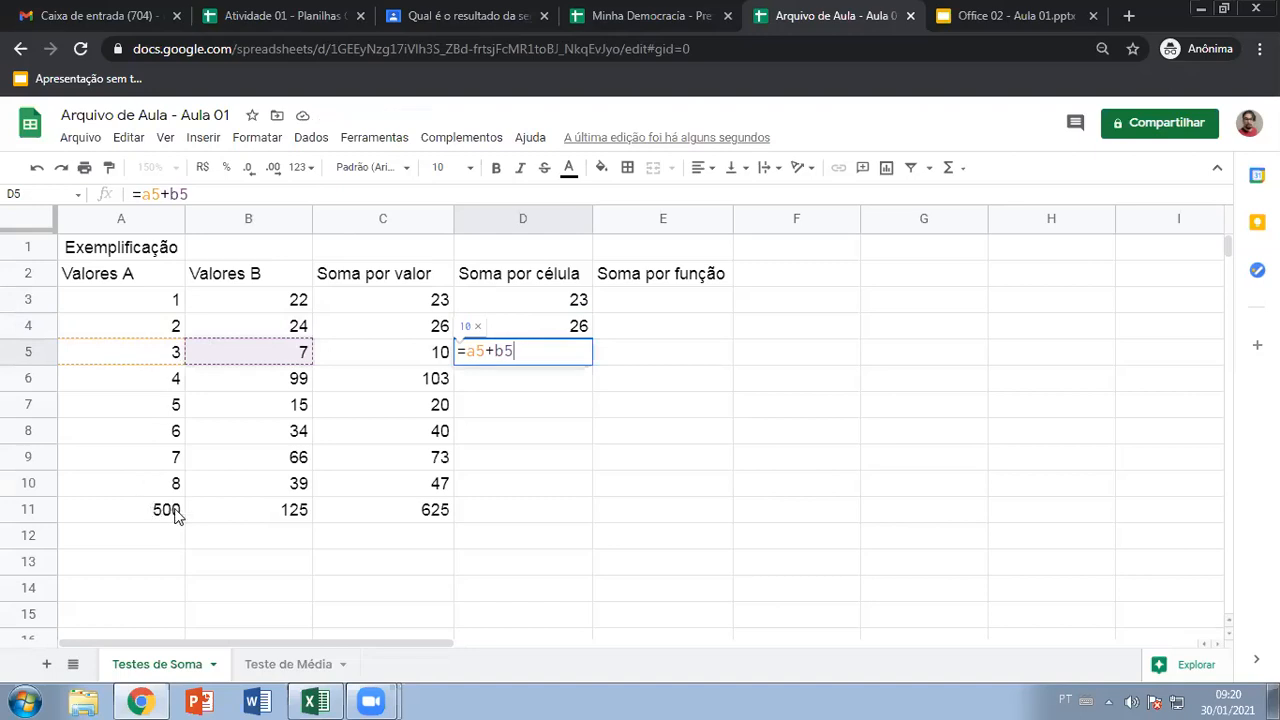
key("Return")
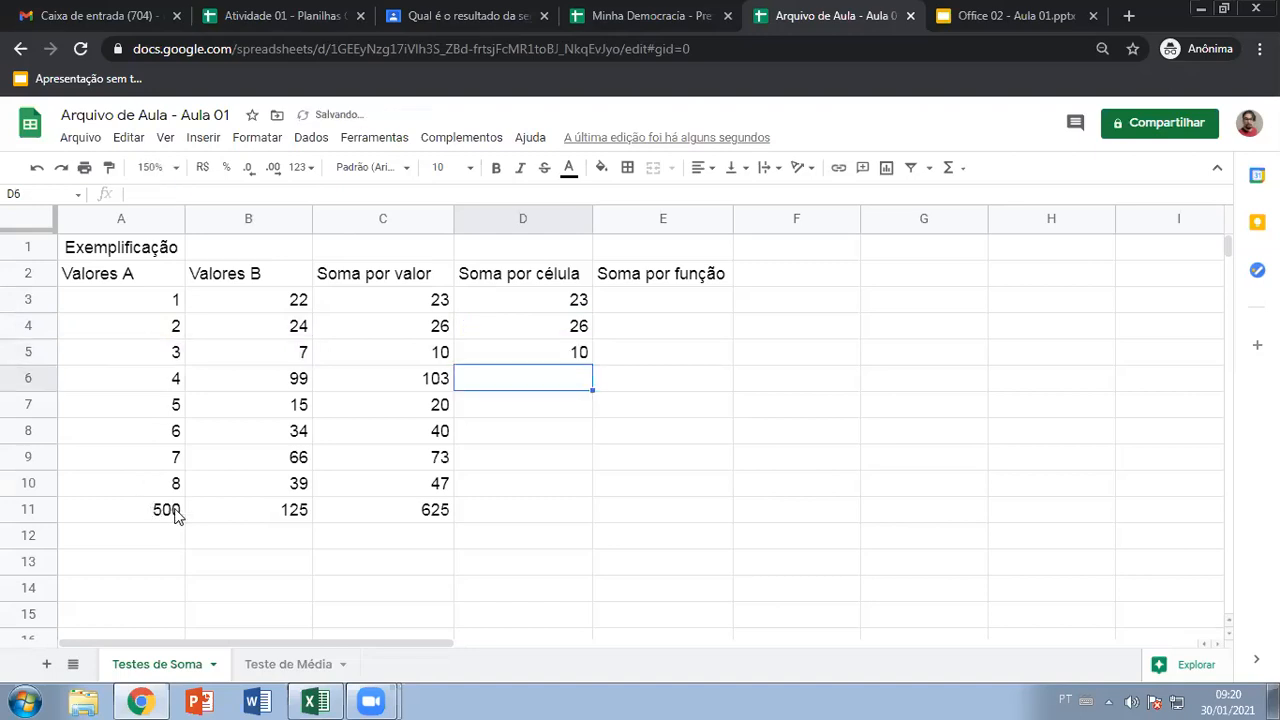
type("=")
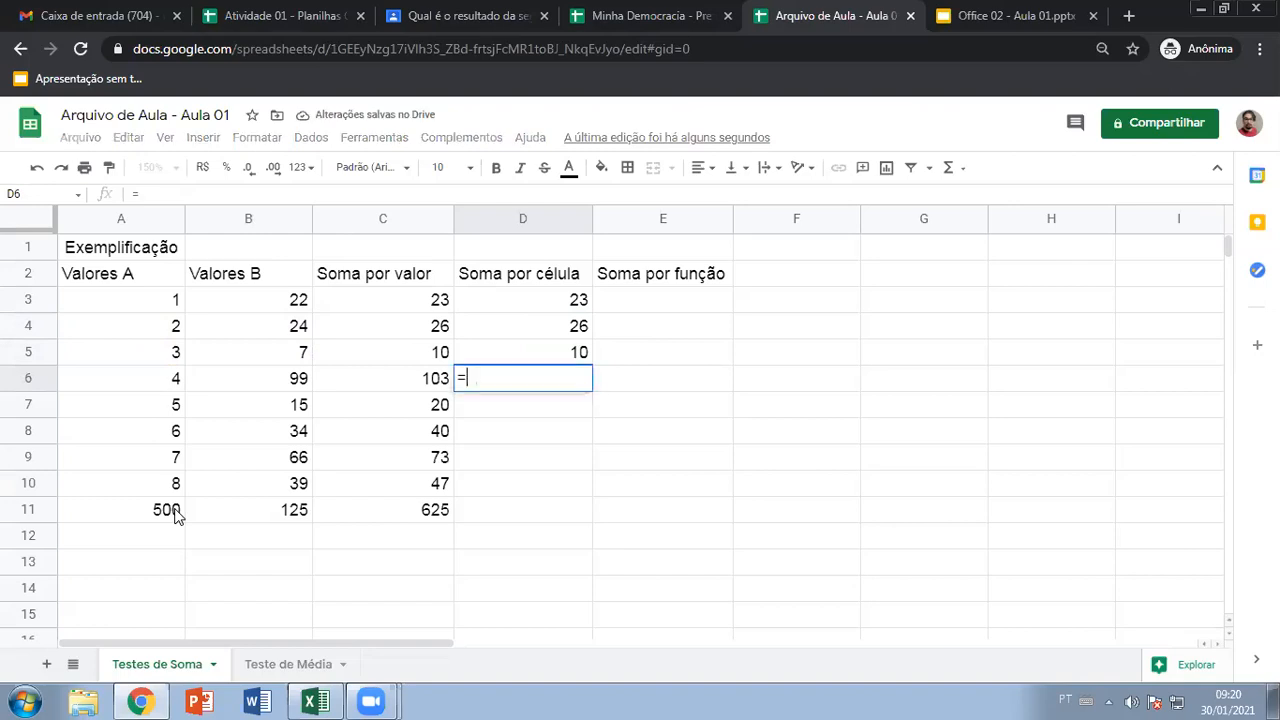
left_click(121, 378)
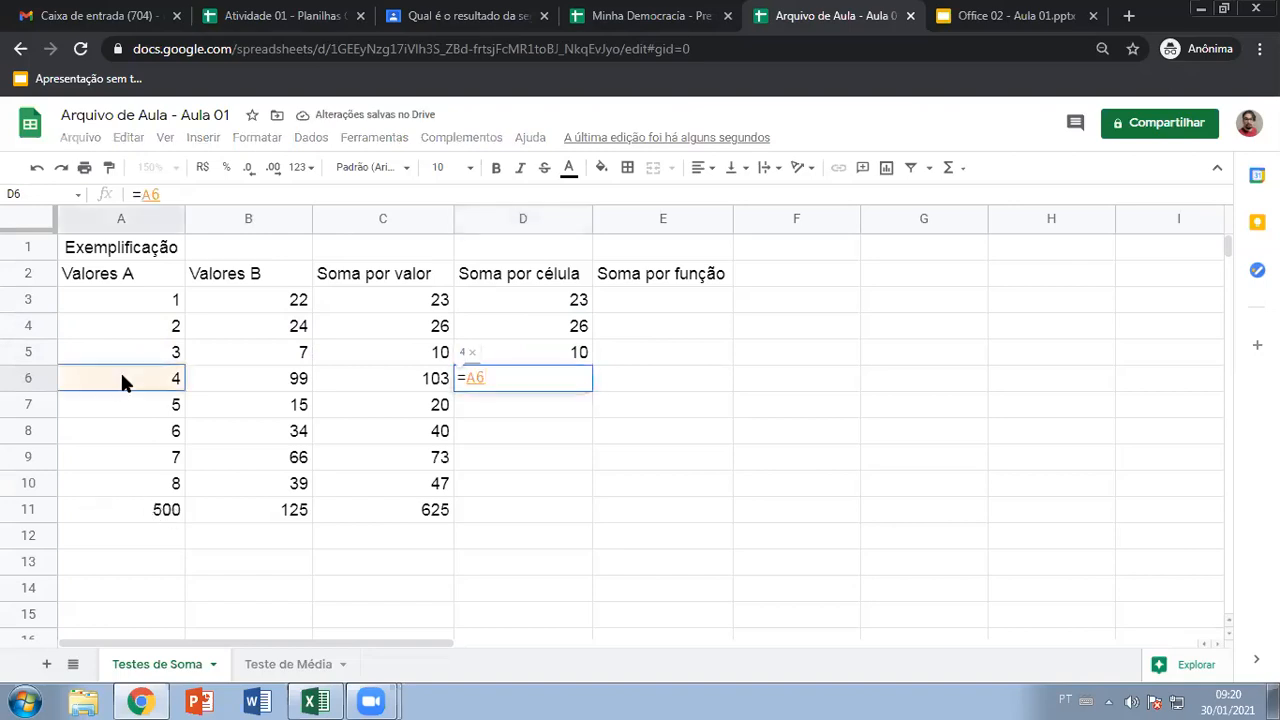
type("+")
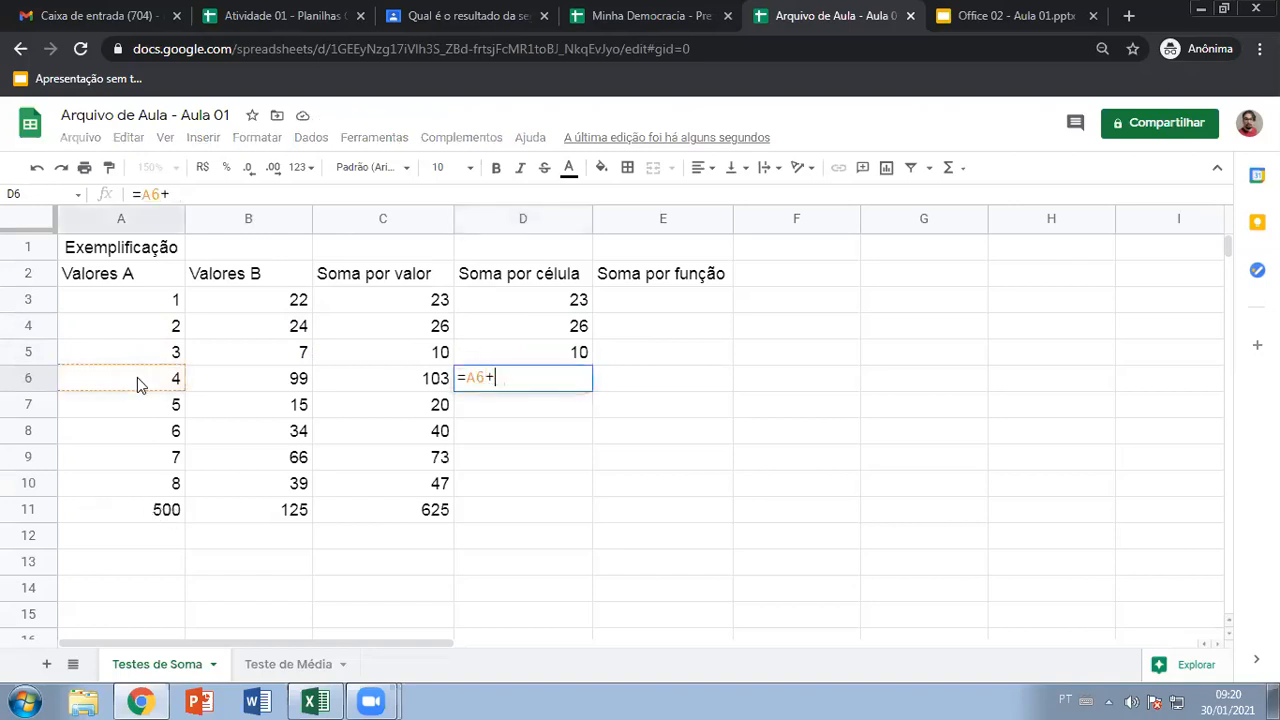
left_click(297, 380)
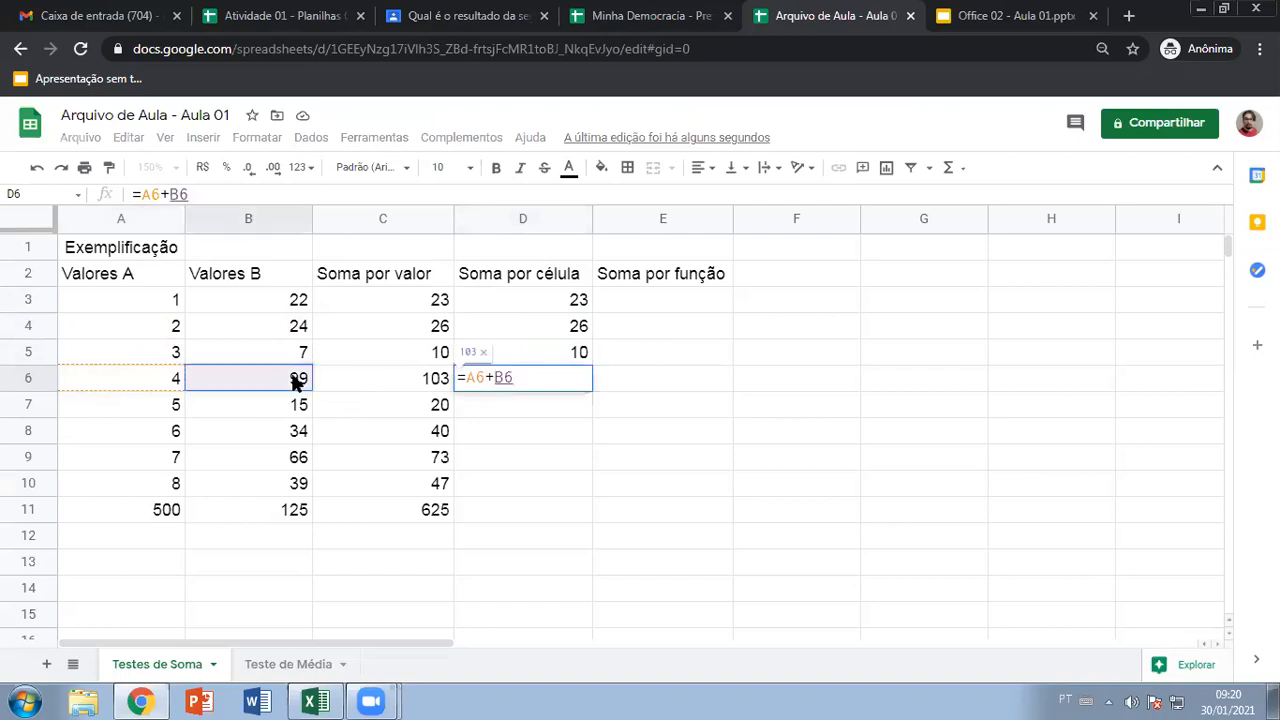
key("Return")
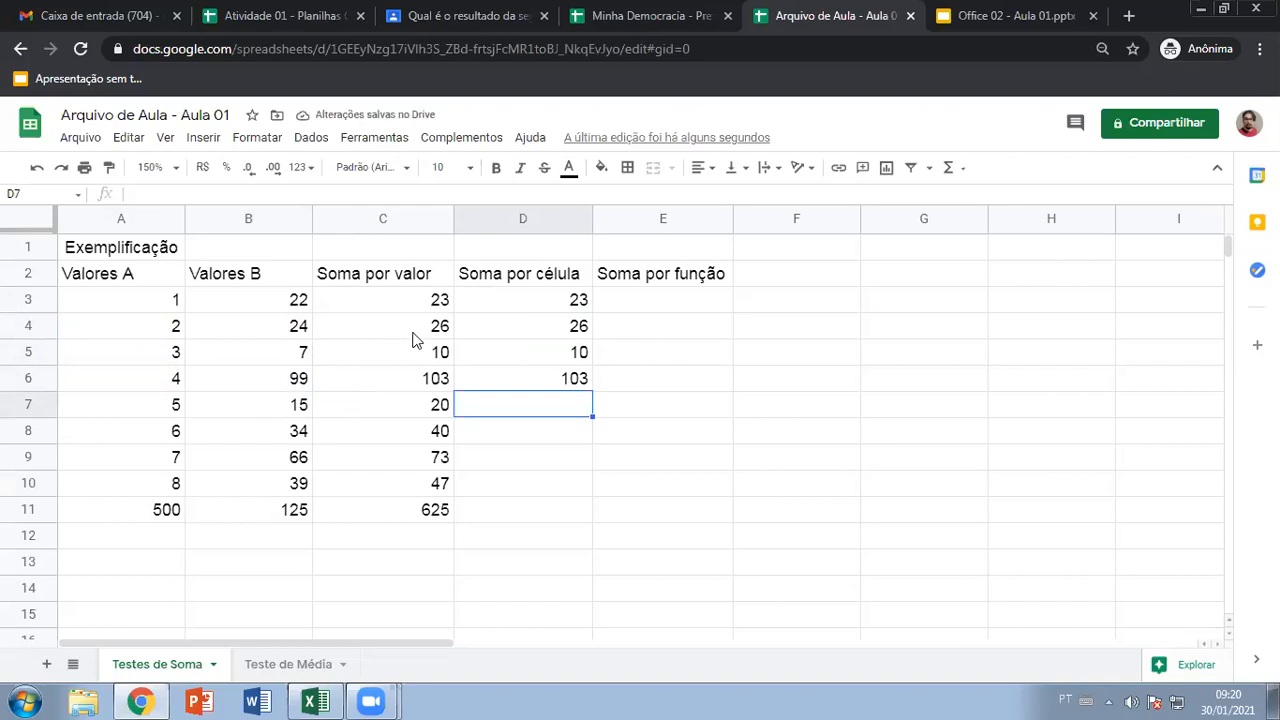
Fill the D3 formula down through D11, then undo the fill
left_click(520, 310)
left_click_drag(592, 312, 571, 512)
left_click_drag(650, 457, 657, 486)
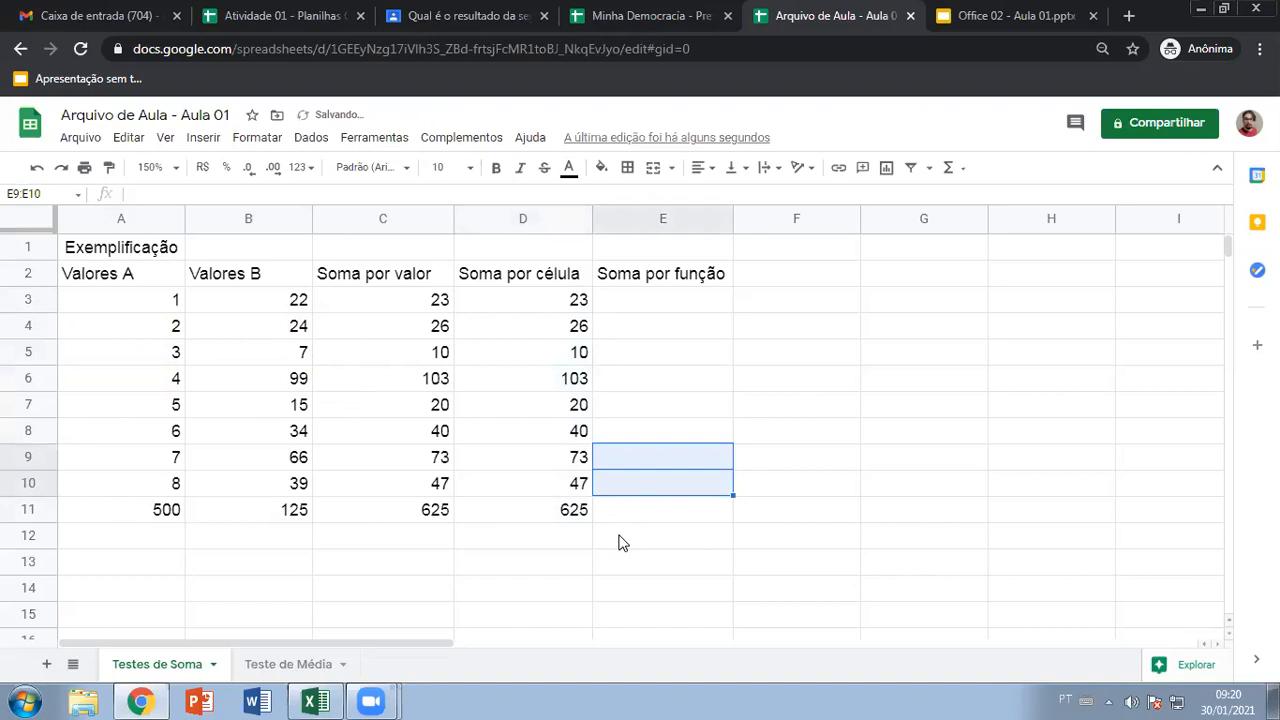
key("ctrl+z")
Enter =A7+B7 in D7 by clicking A7 and B7
left_click(541, 488)
left_click(518, 410)
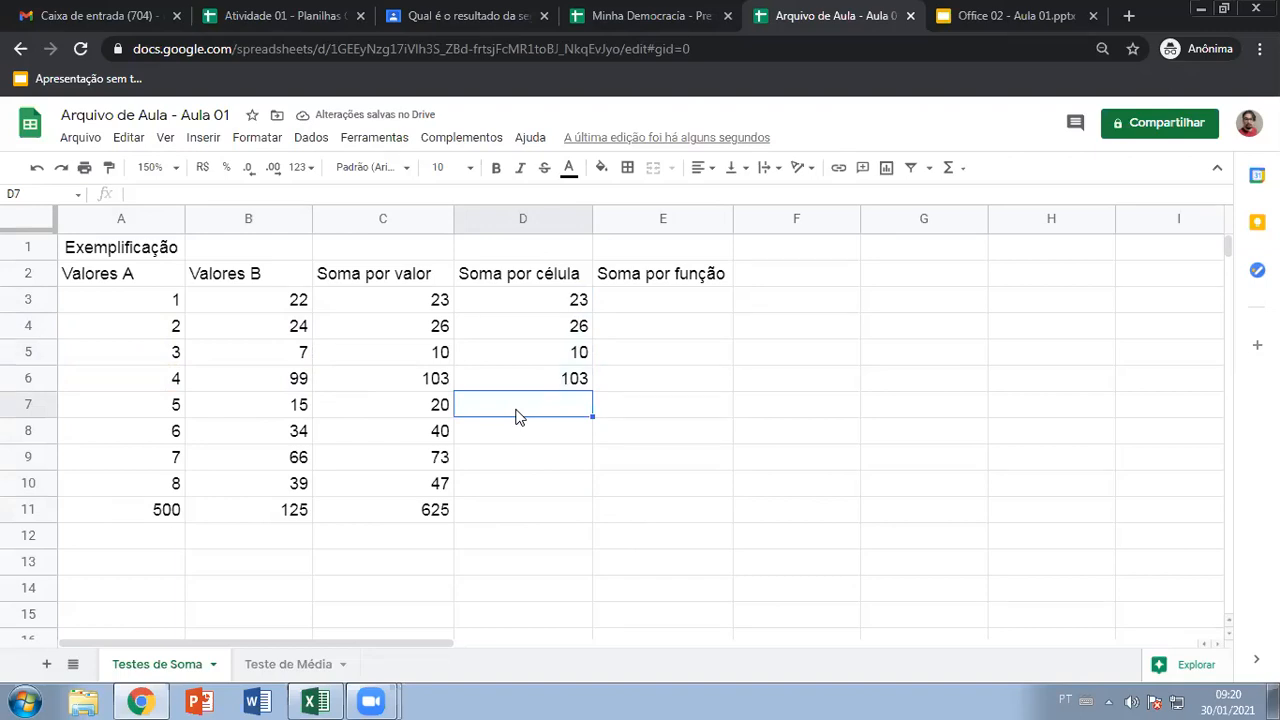
type("=")
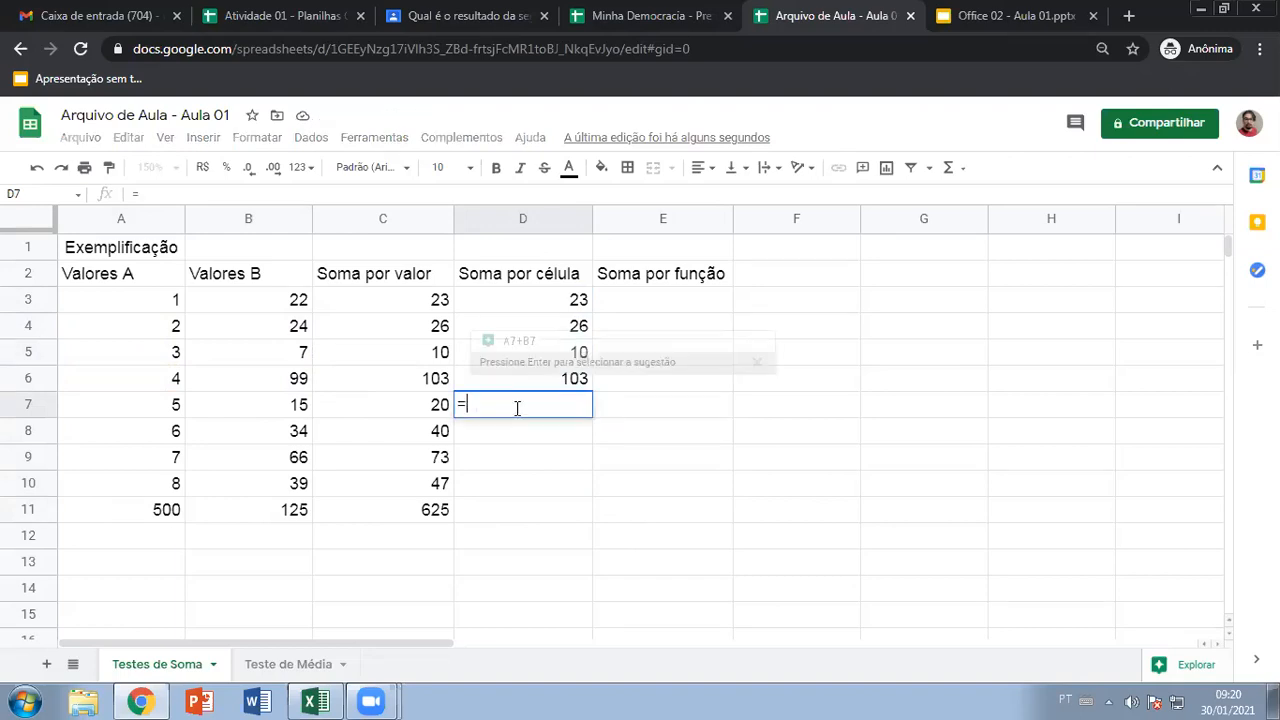
left_click(195, 410)
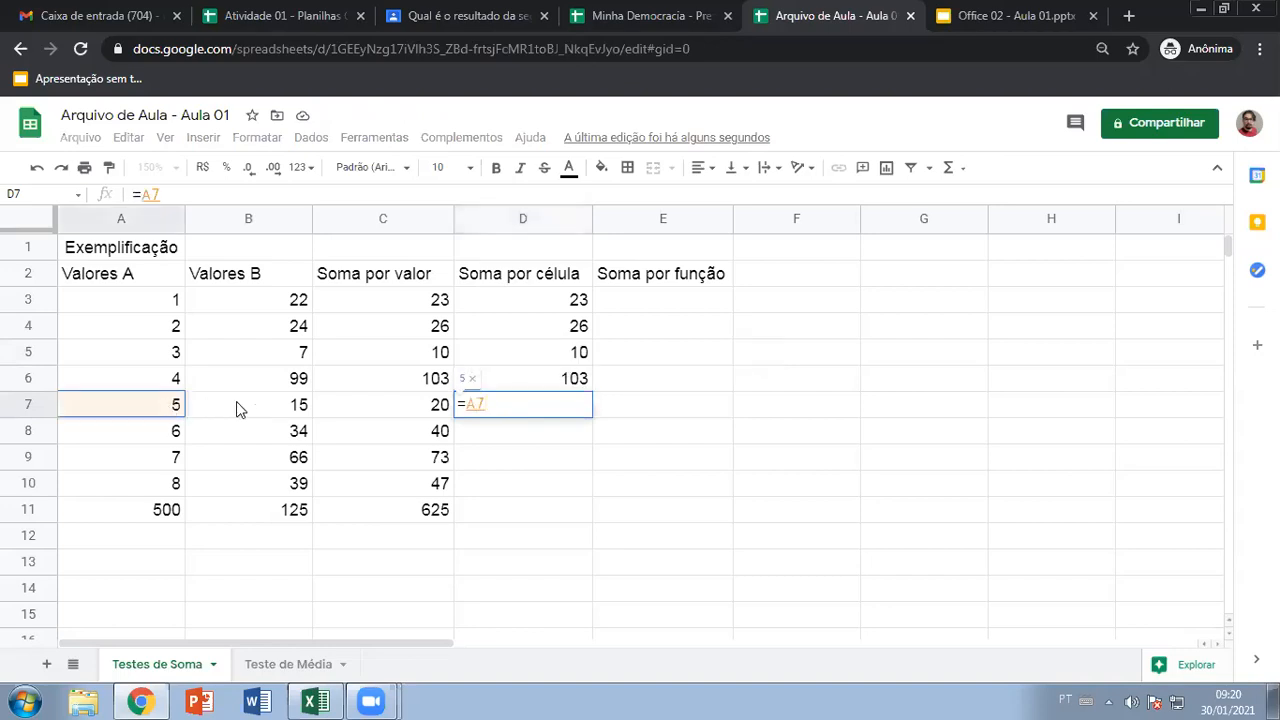
type("+")
left_click(286, 406)
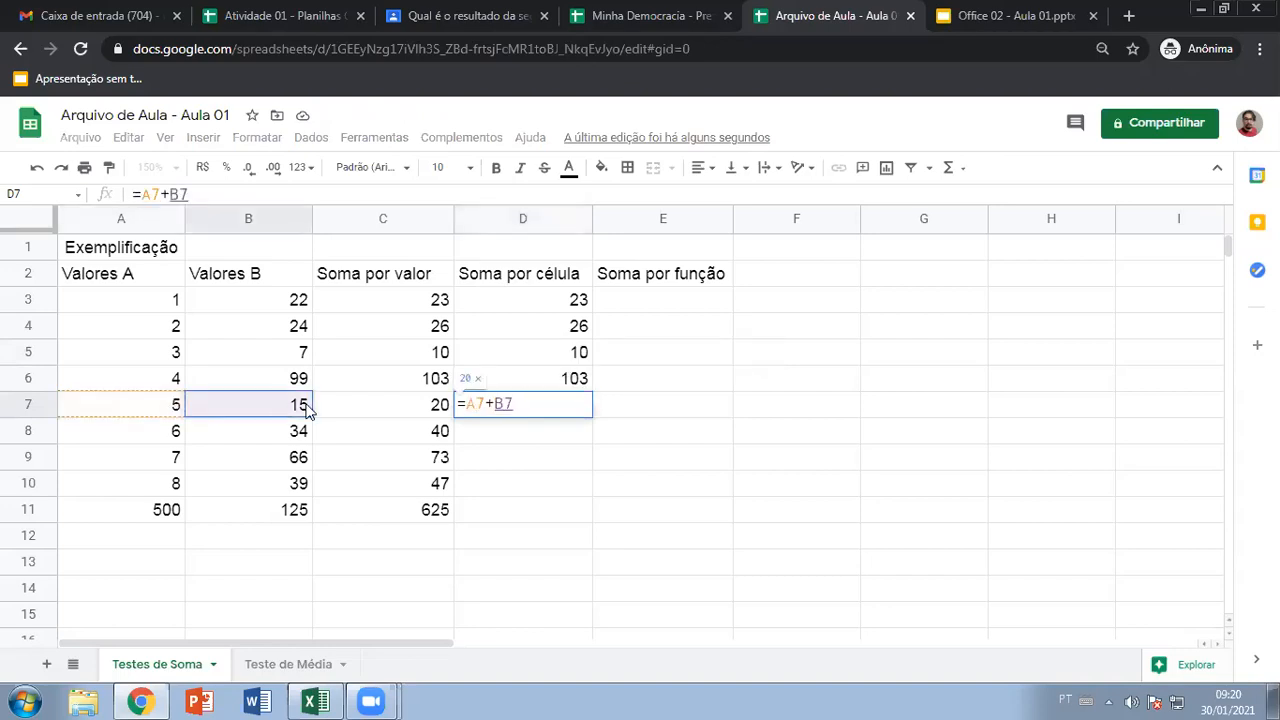
key("Return")
Fill D8:D11 with the suggested row sums, ending at 47 and 625
type("=")
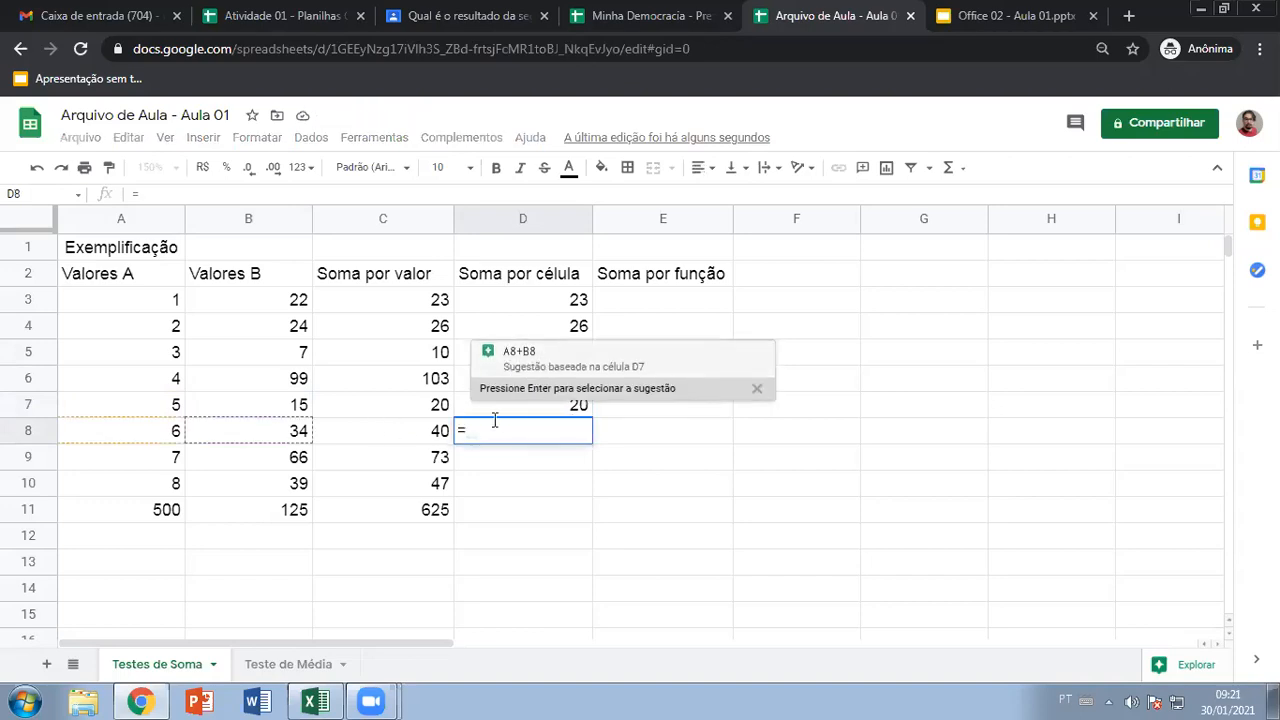
key("Return")
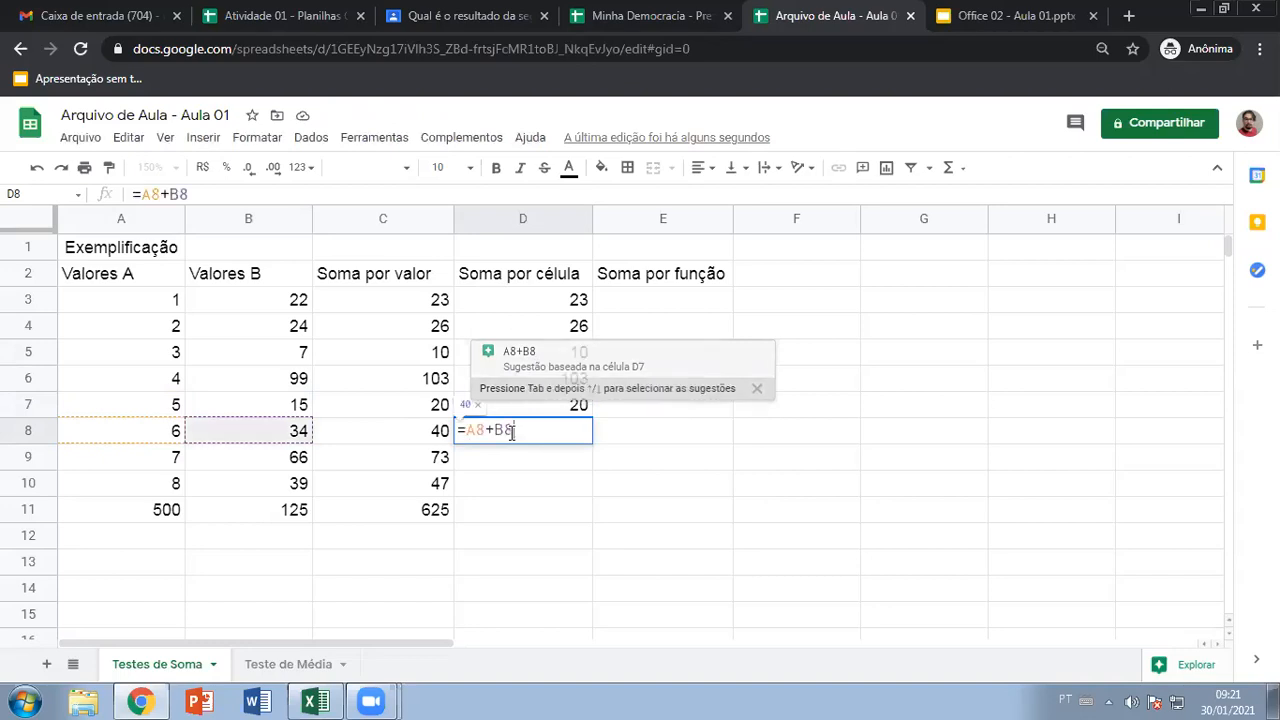
key("Return")
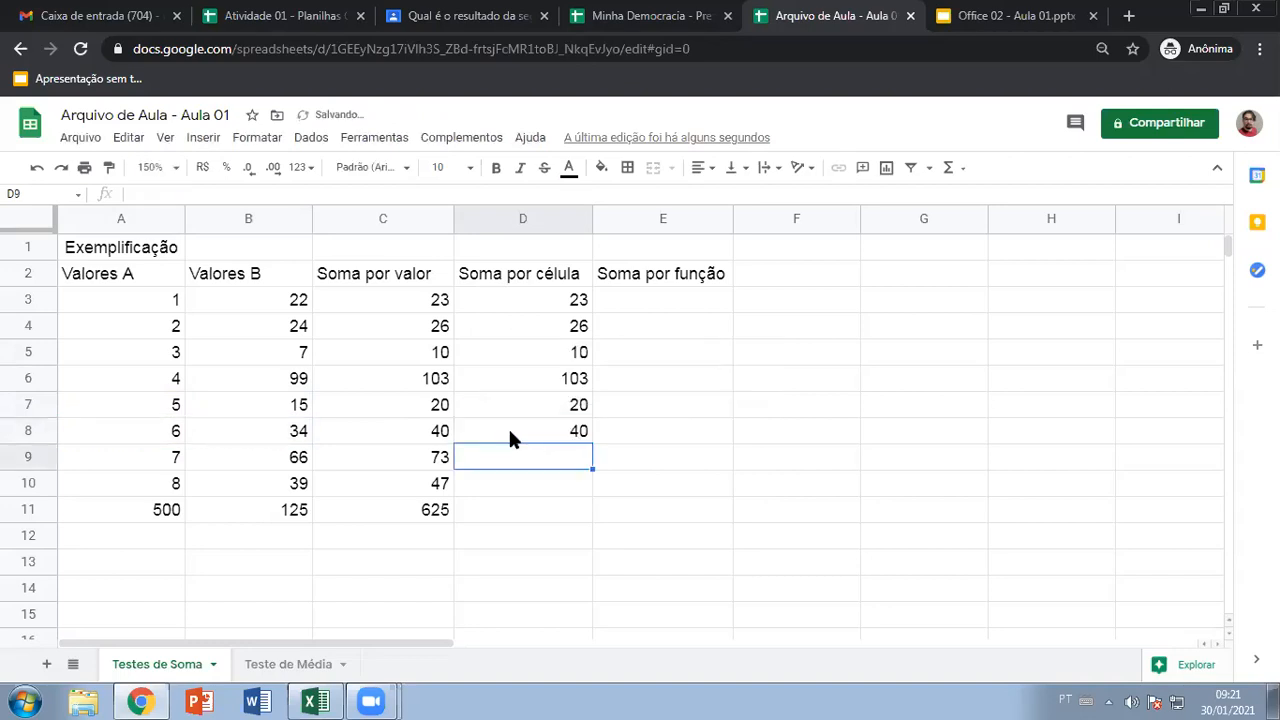
type("=")
key("Return")
key("Return")
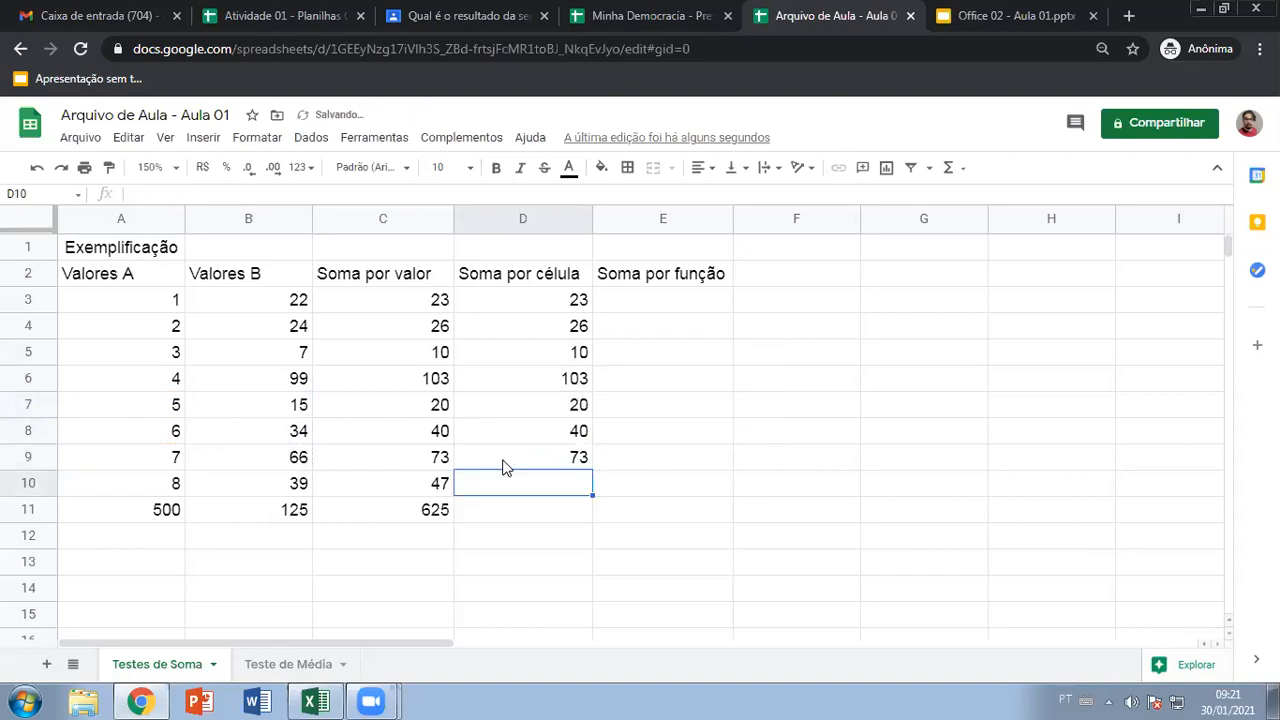
type("=")
key("Return")
key("Return")
type("=")
key("Return")
key("Return")
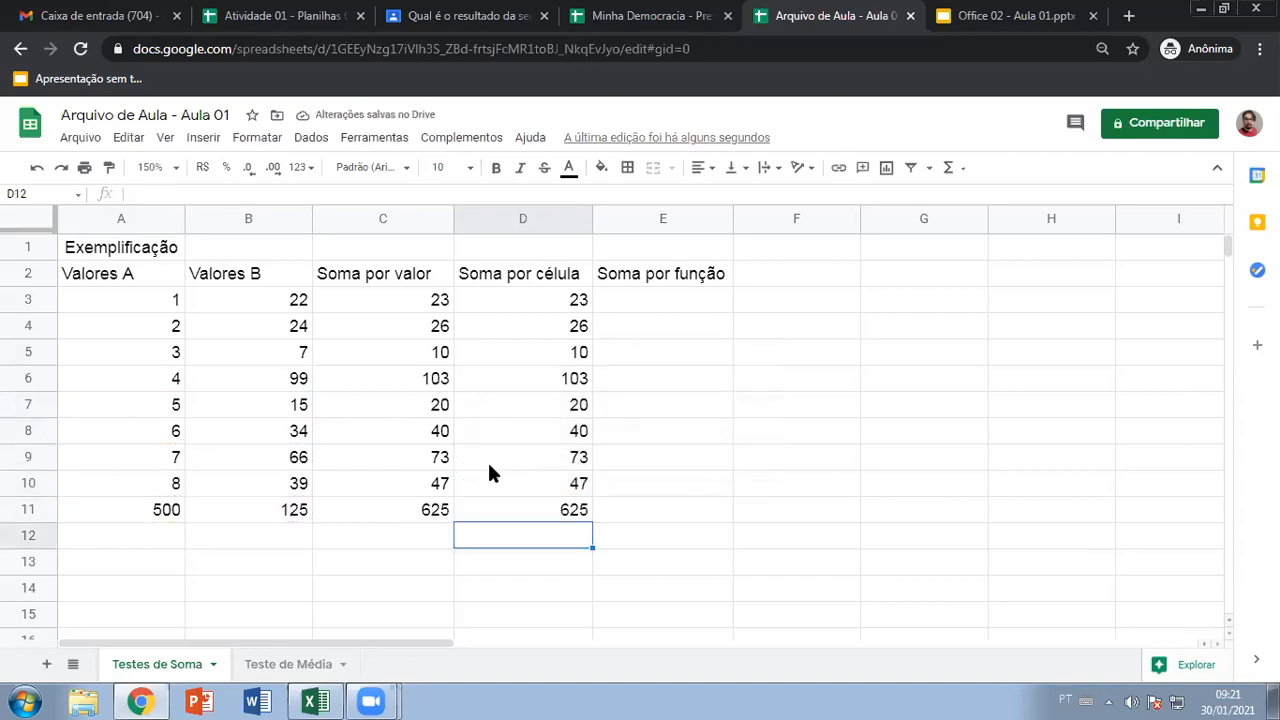
Enter =SOMA(C3:D3) in E3 from the autocomplete suggestion, showing 46
left_click(632, 302)
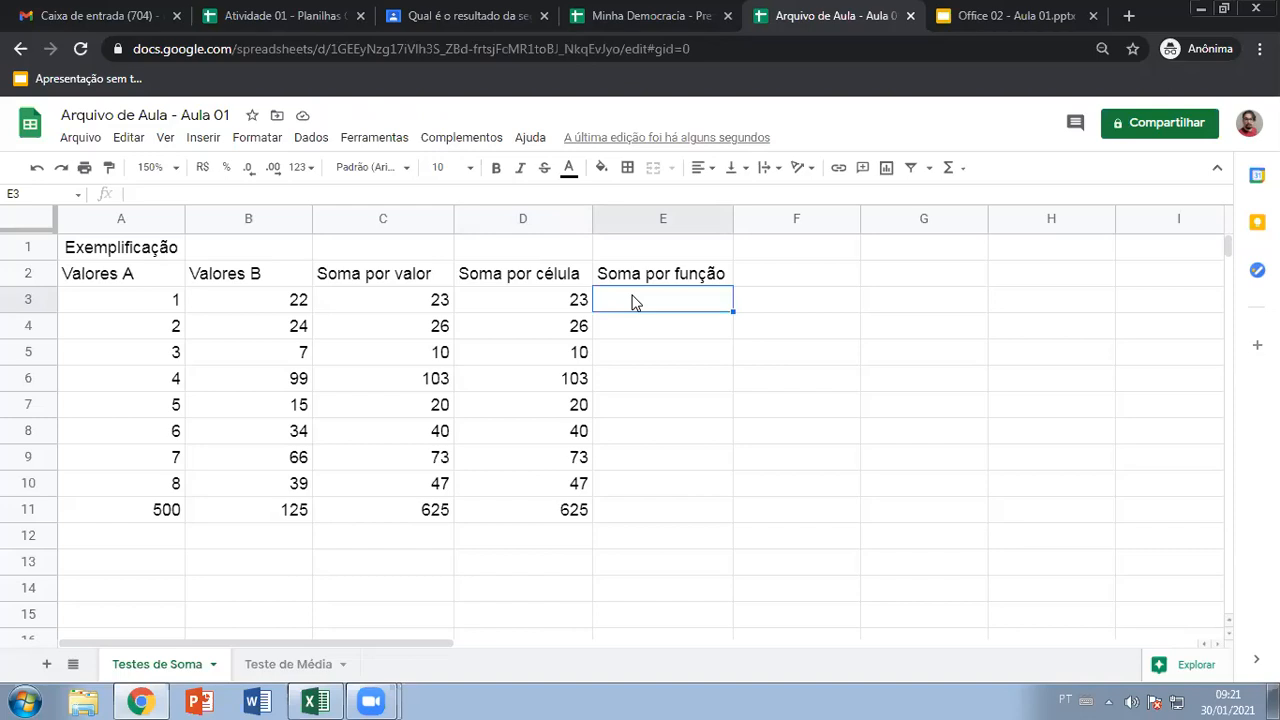
type("=")
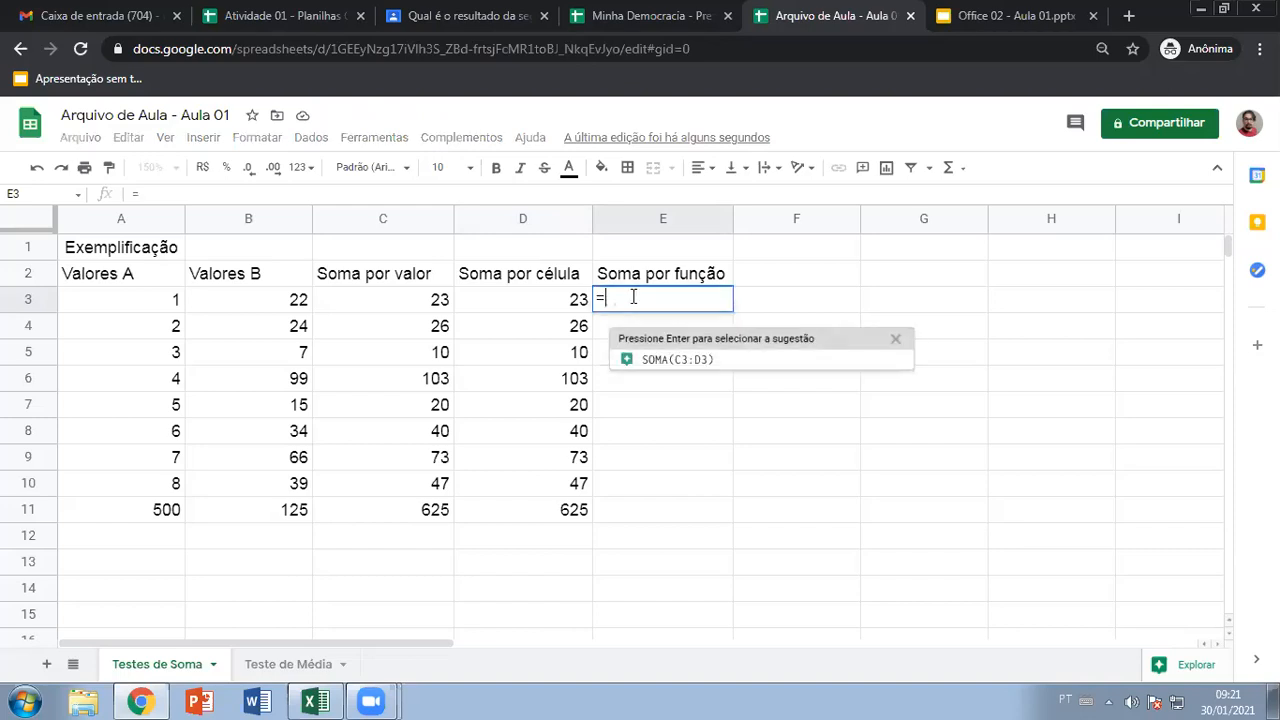
type("so")
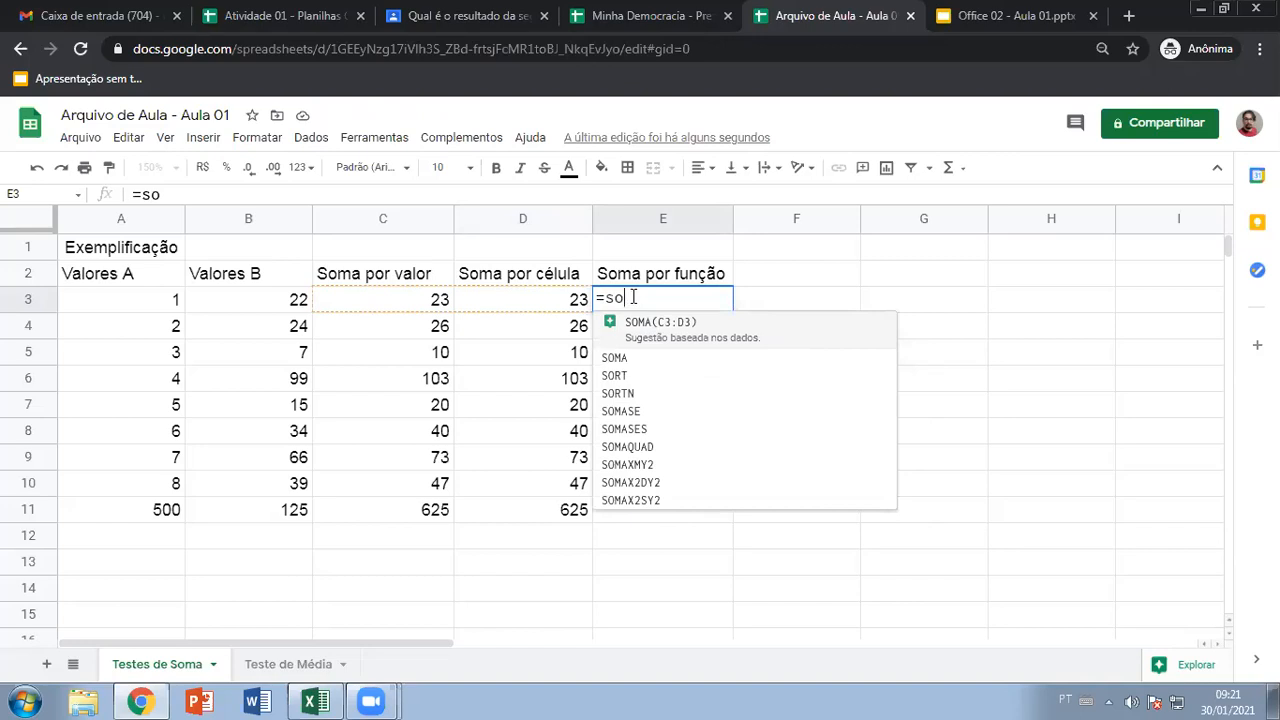
type("m")
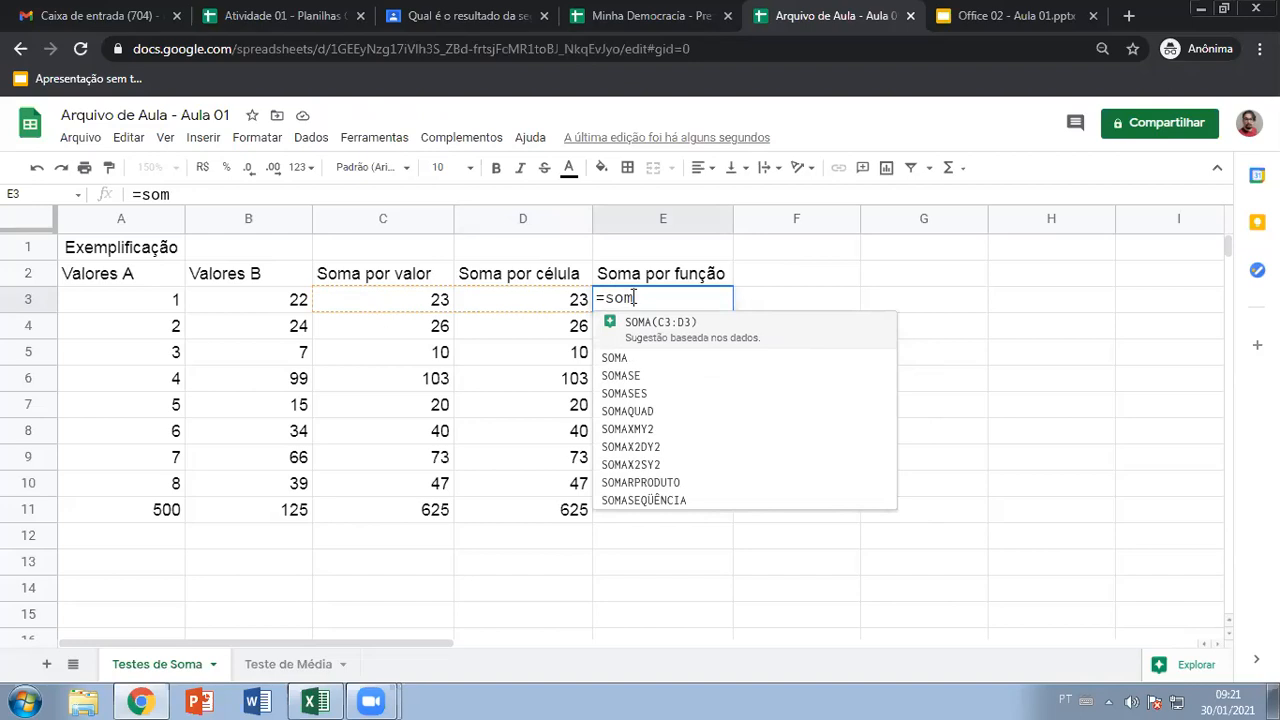
key("Tab")
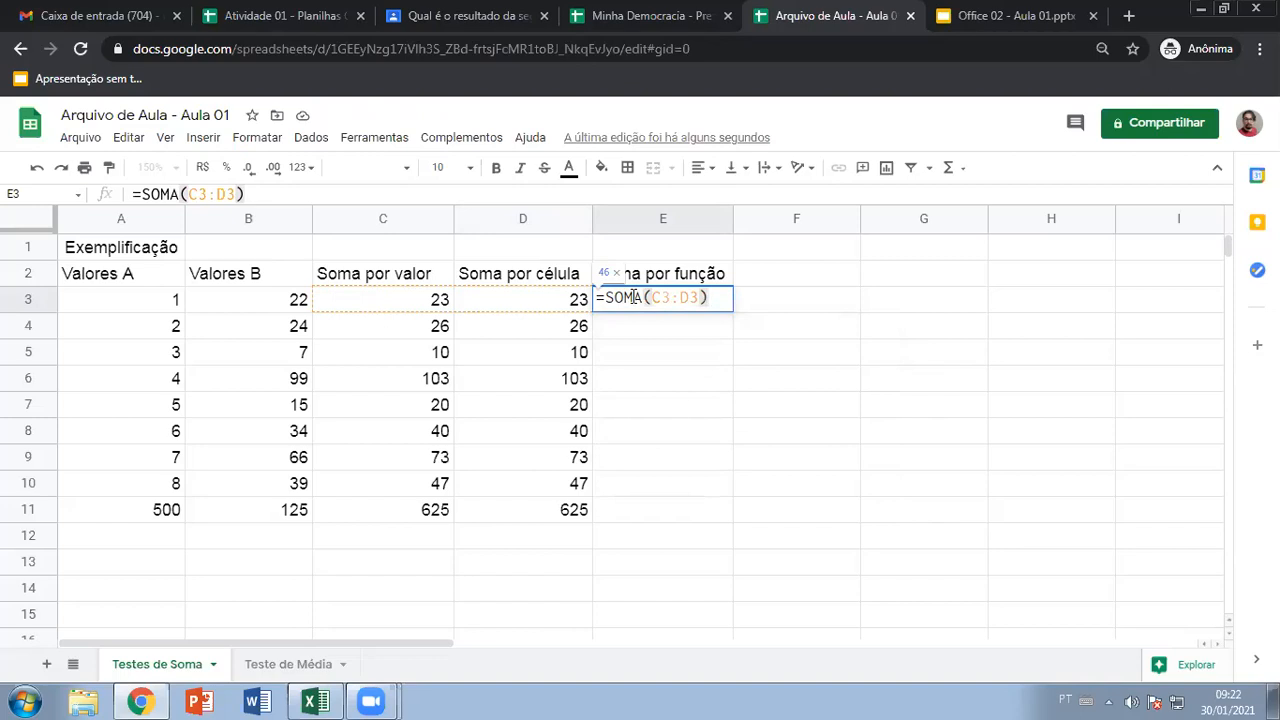
key("Return")
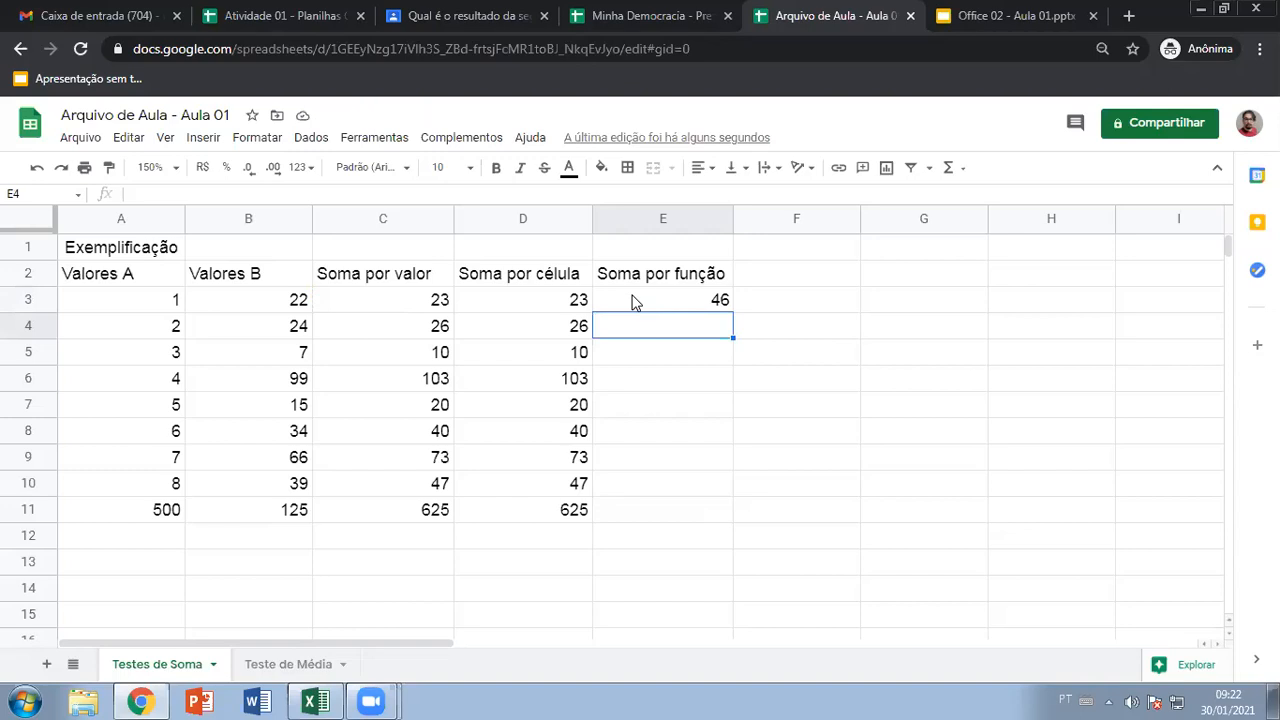
Change the E3 formula to =SOMA(A3:B3)
double_click(683, 302)
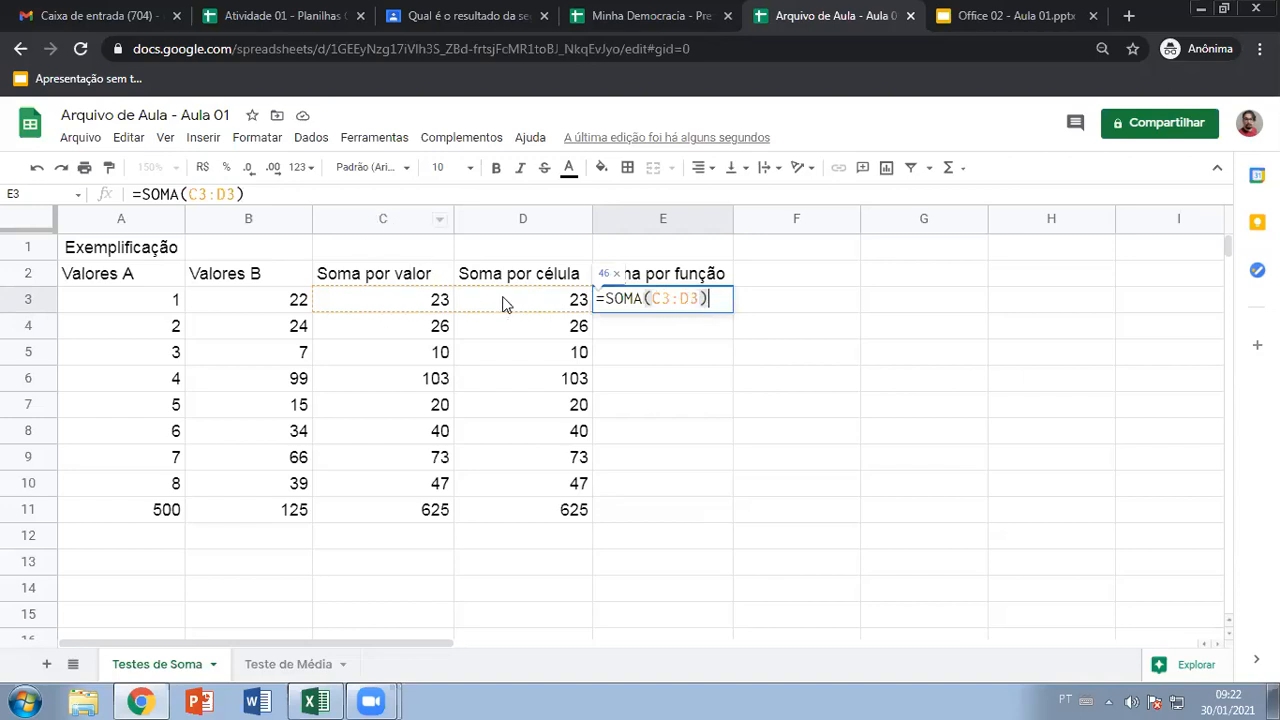
left_click(702, 301)
key("BackSpace")
key("BackSpace")
key("BackSpace")
key("BackSpace")
key("BackSpace")
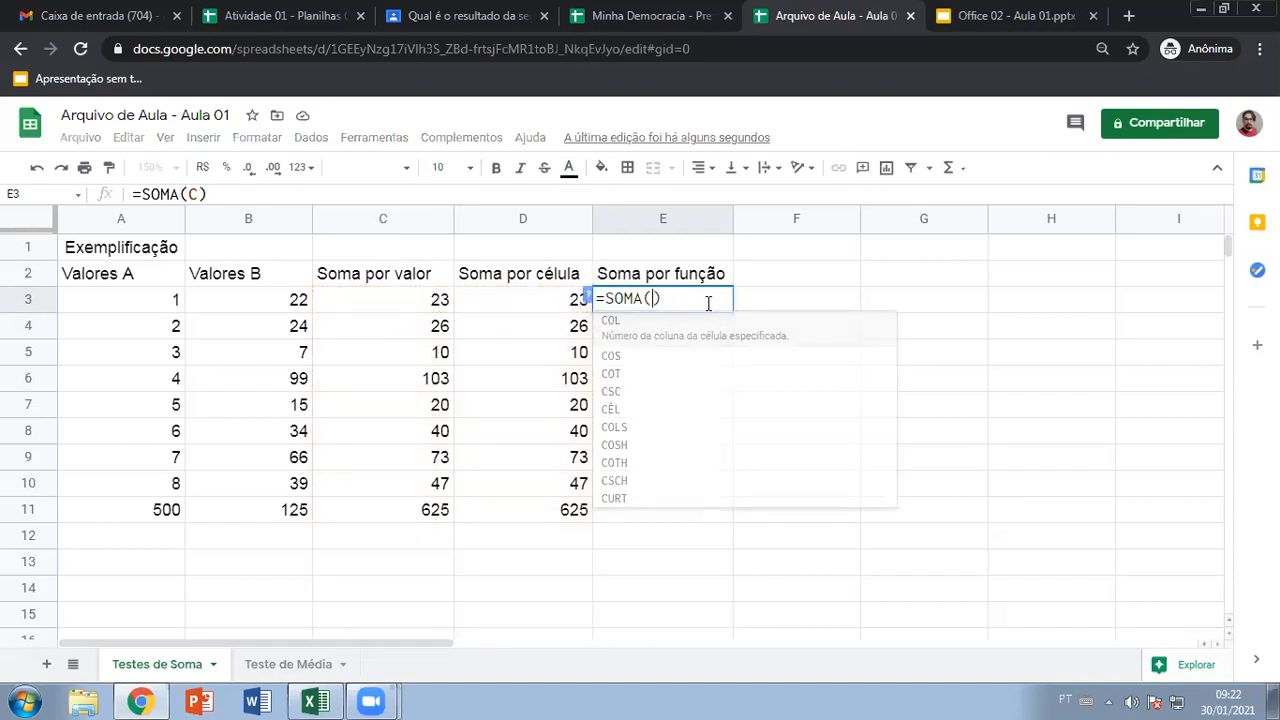
left_click_drag(165, 303, 253, 306)
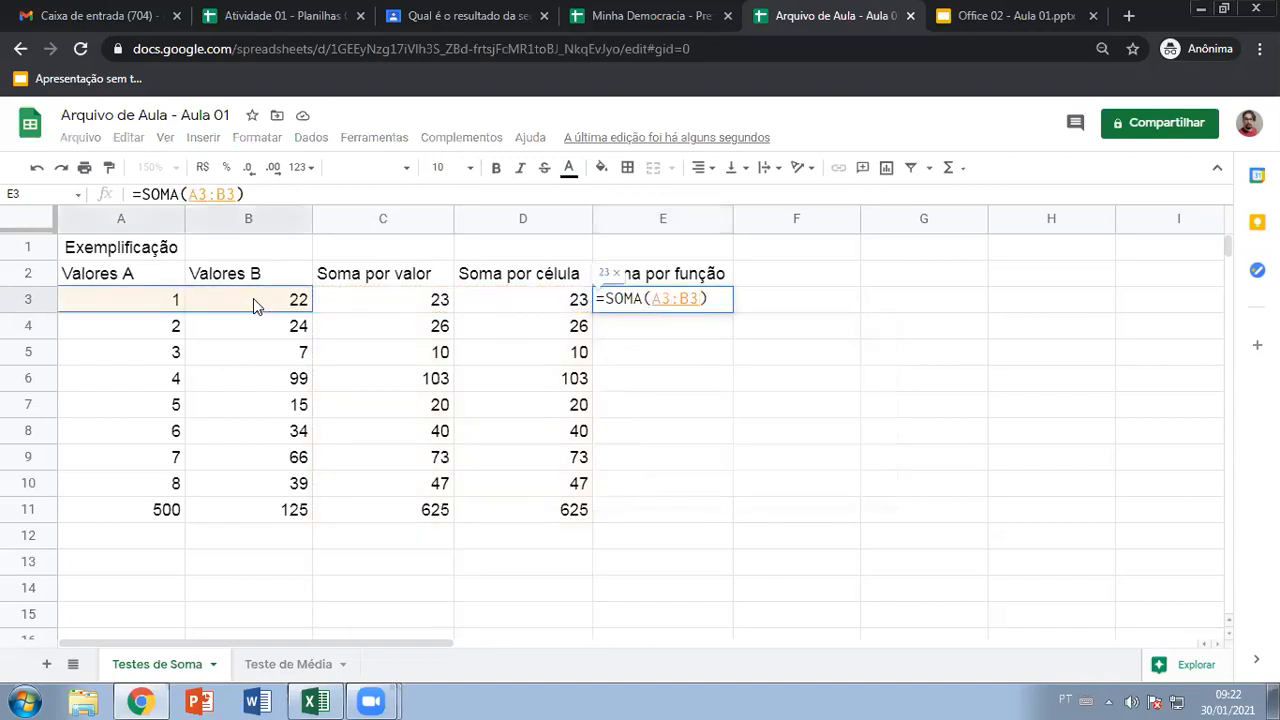
key("Return")
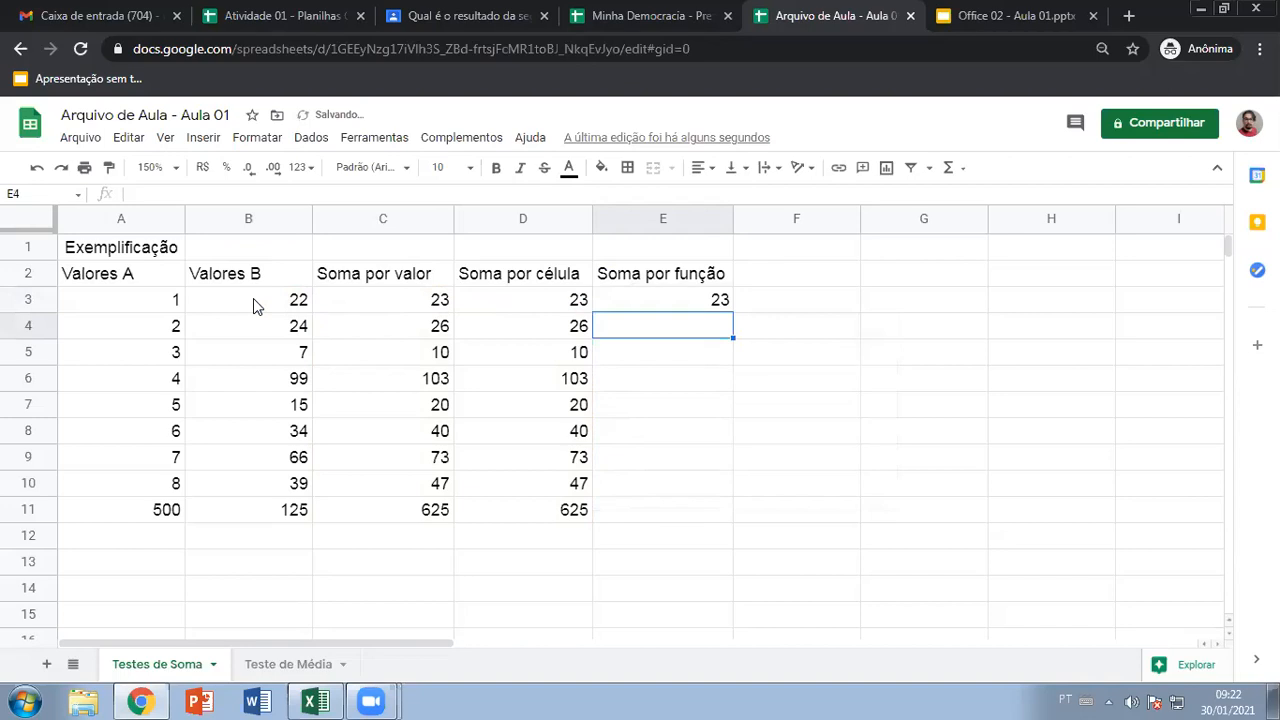
Enter =SOMA(A4:B4), =SOMA(A5:B5) and =SOMA(A6:B6) in E4:E6
type("=SOMA(")
left_click_drag(151, 335, 250, 327)
key("Return")
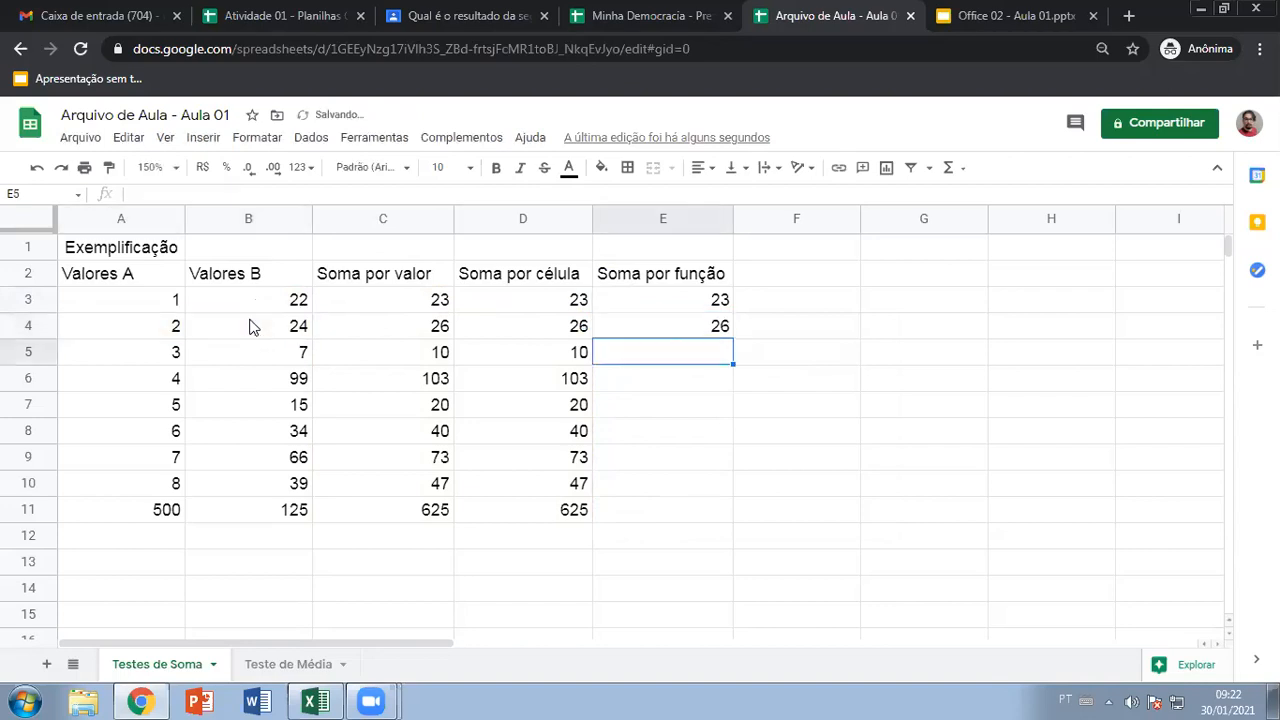
type("=so")
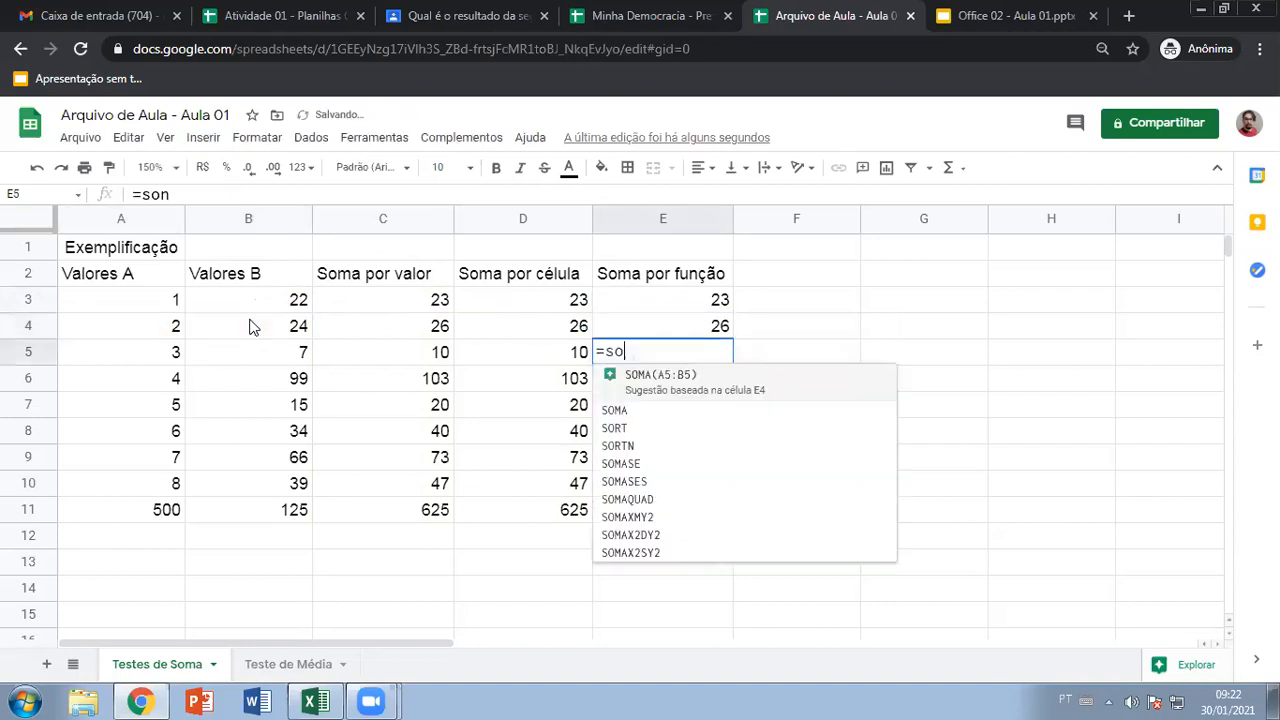
key("Tab")
left_click_drag(163, 350, 274, 353)
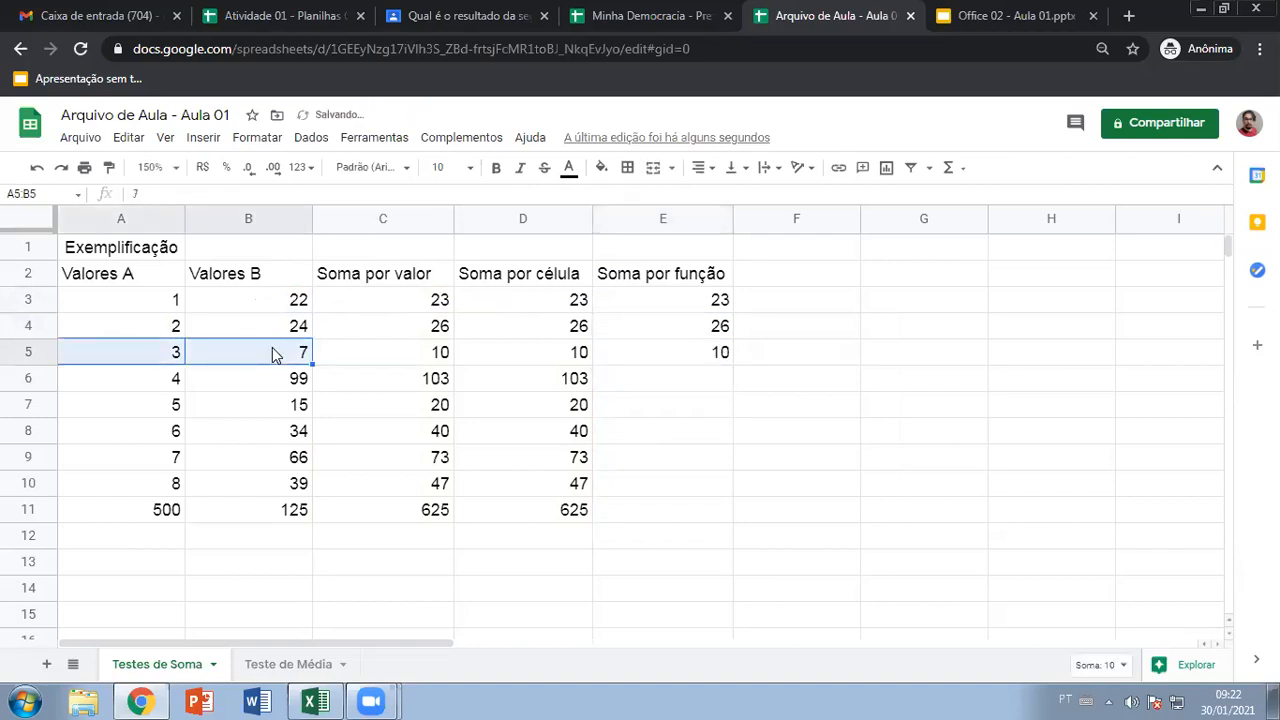
left_click(710, 377)
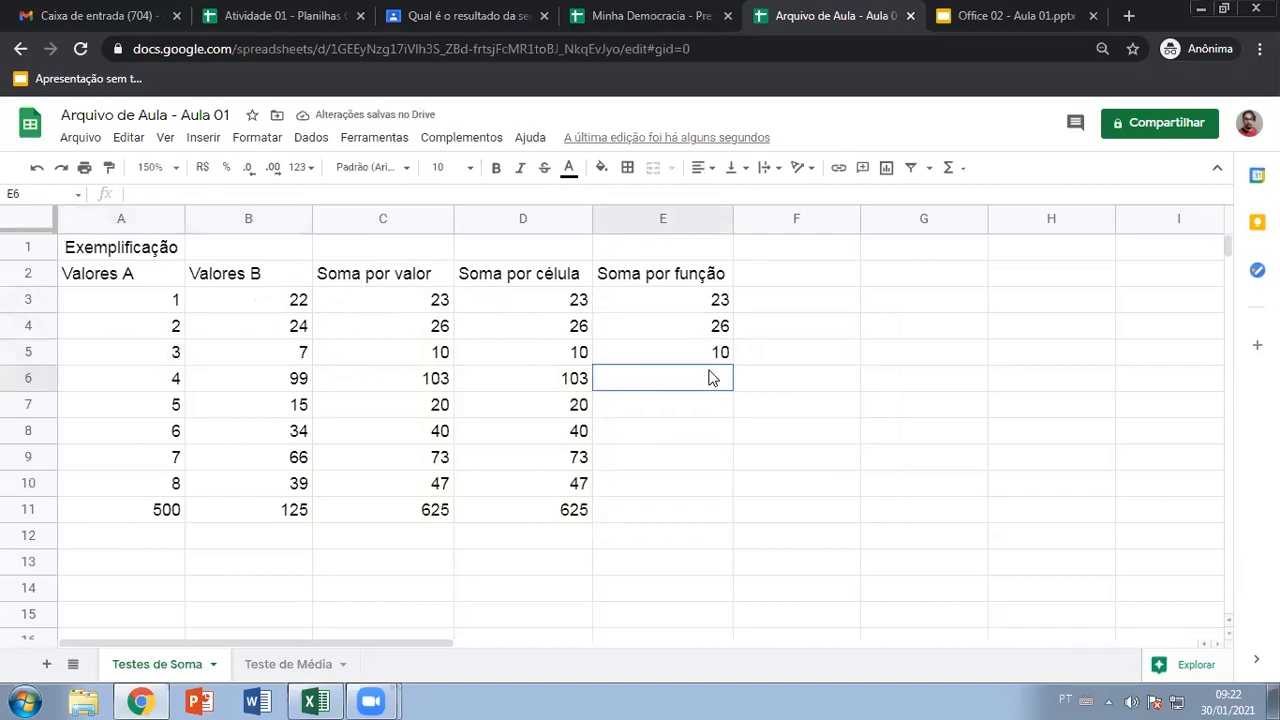
type("=so")
key("Tab")
left_click_drag(165, 378, 266, 380)
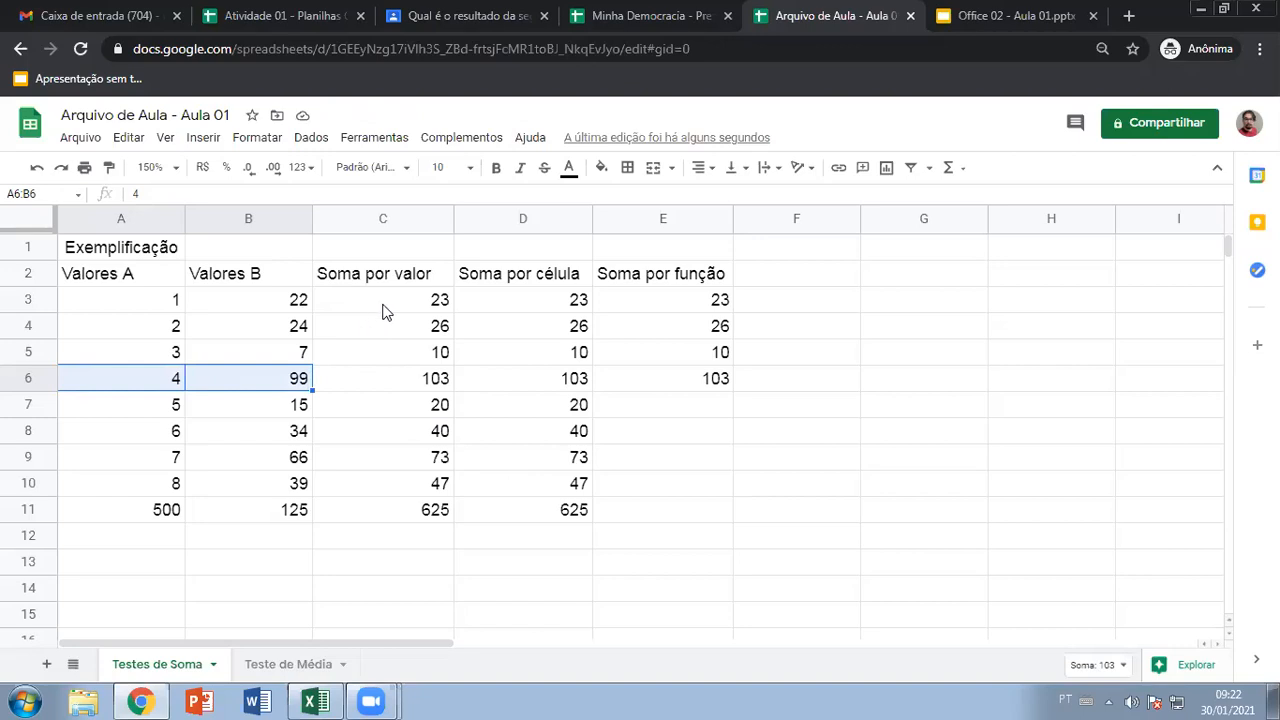
Clear all sum results in C3:E11
left_click_drag(388, 309, 668, 523)
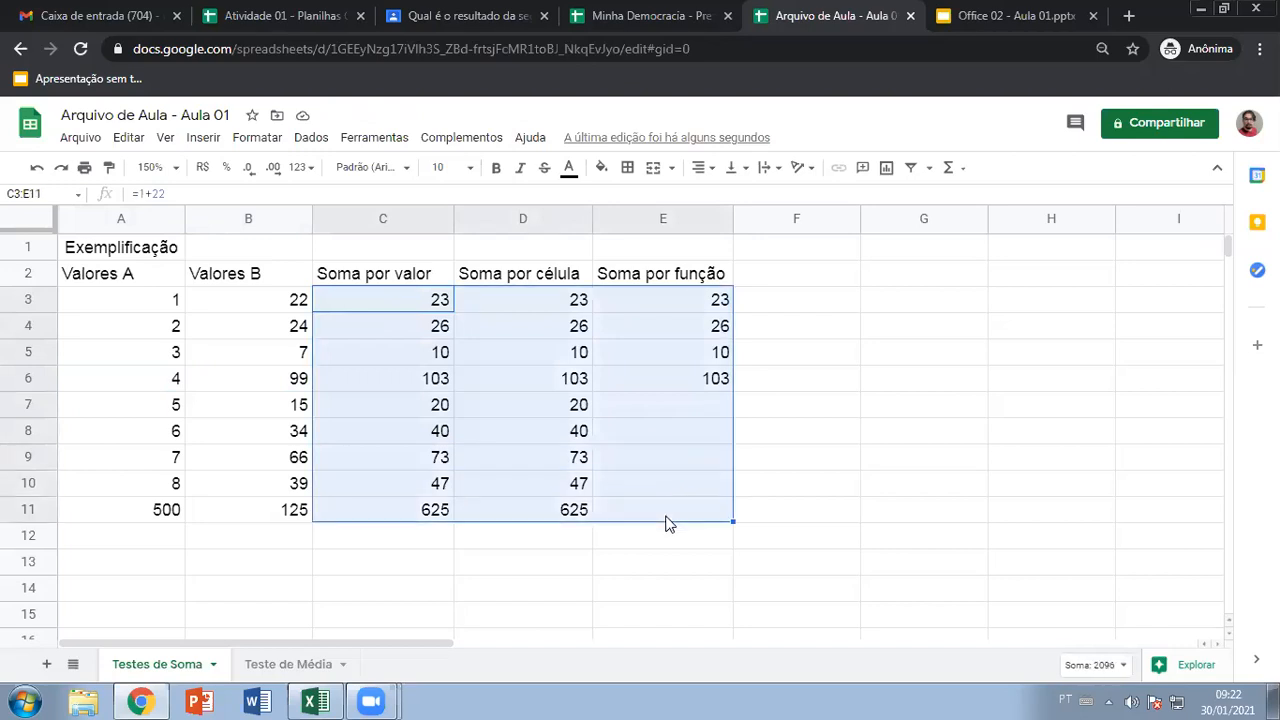
key("Delete")
left_click(666, 517)
Paste the A1:E11 table from Sheets into Excel at A1, widening columns A and C
left_click_drag(120, 247, 630, 521)
key("ctrl+c")
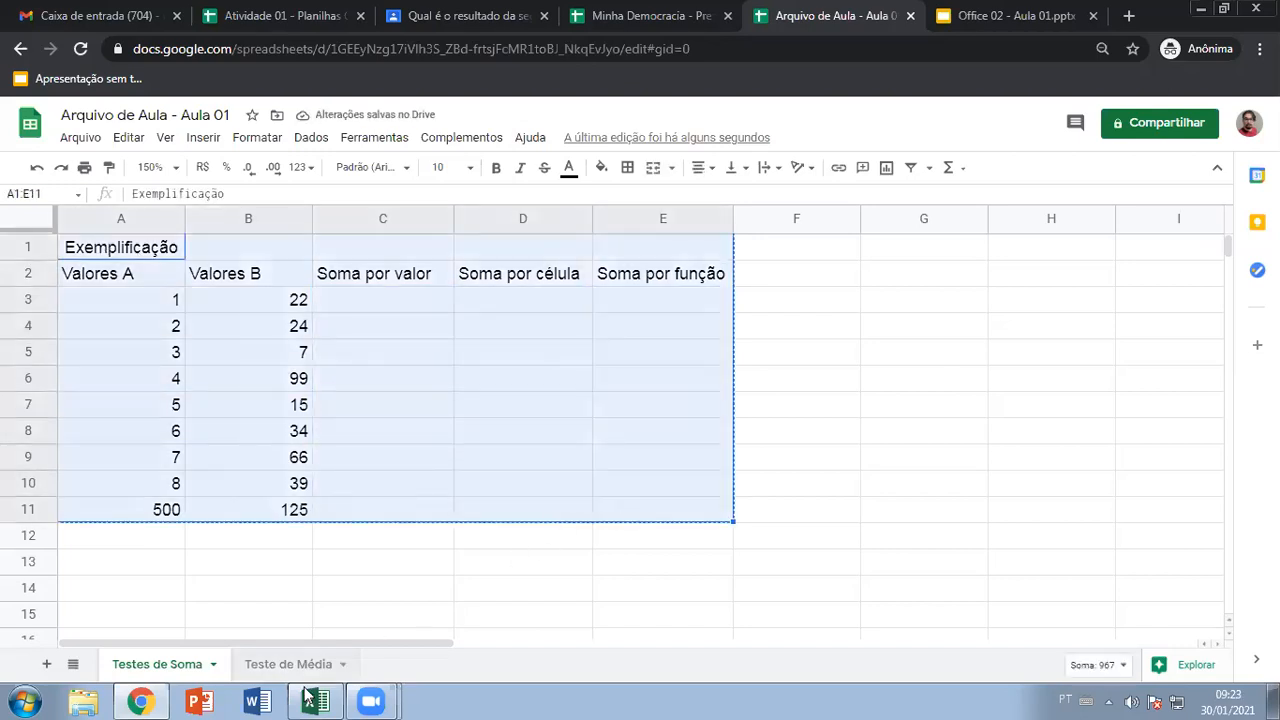
left_click(314, 701)
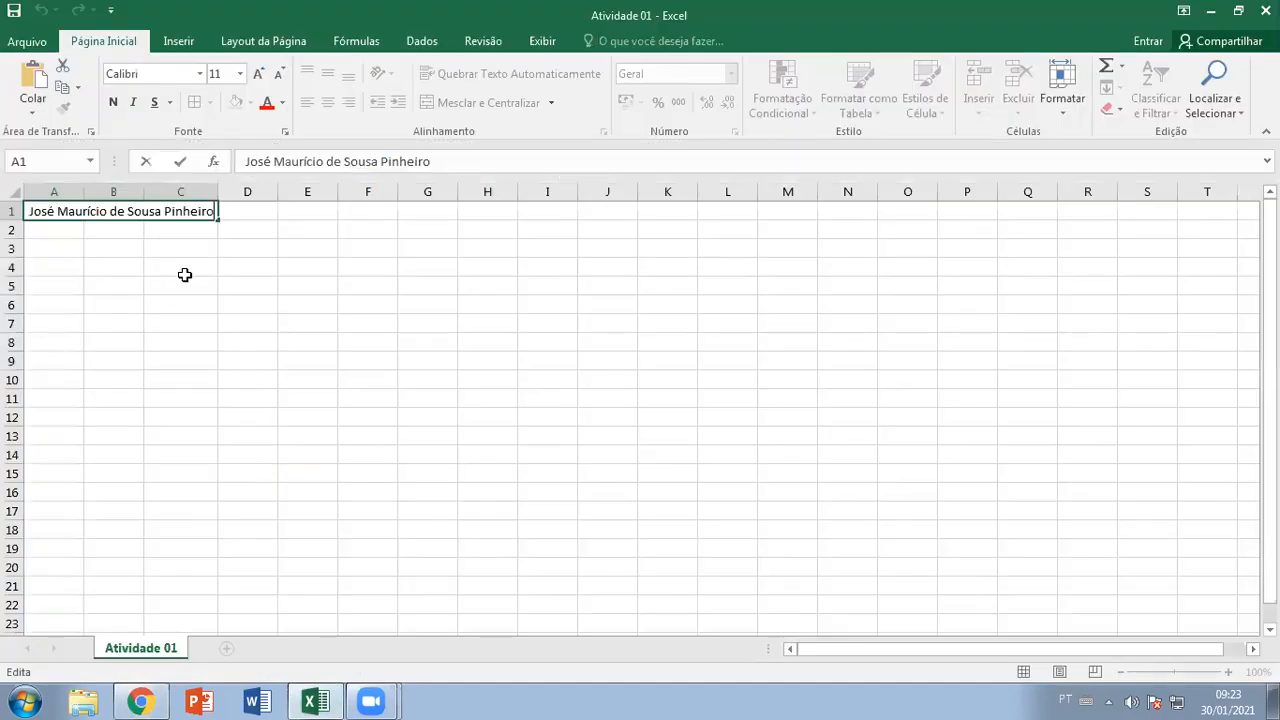
left_click(186, 275)
left_click(55, 211)
key("Delete")
left_click(77, 285)
left_click(63, 215)
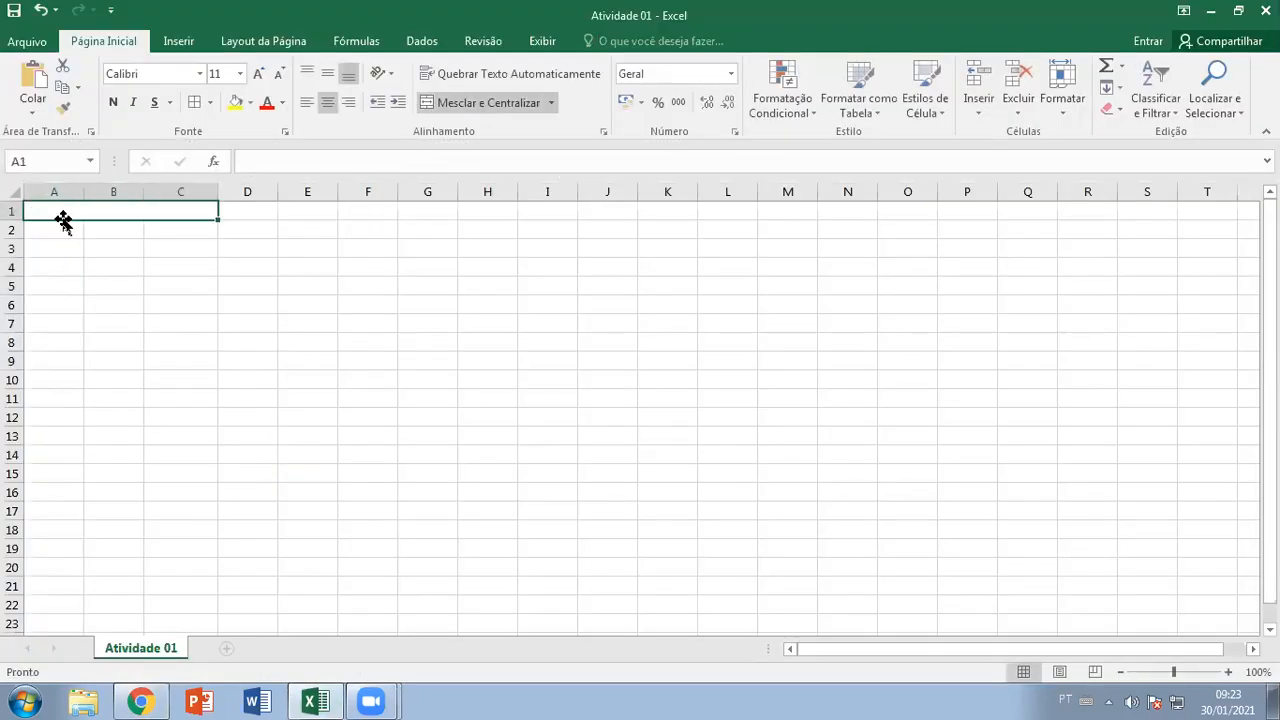
key("ctrl+v")
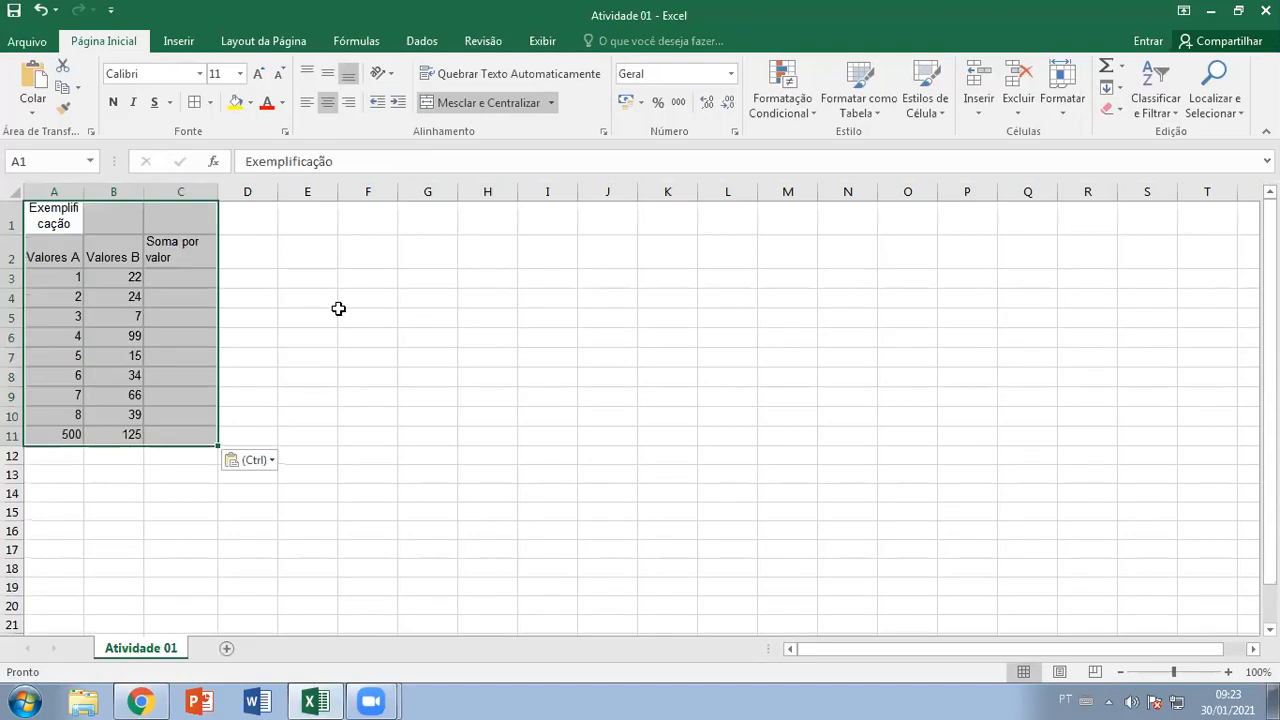
left_click_drag(350, 316, 300, 297)
left_click_drag(81, 190, 127, 190)
left_click_drag(260, 191, 294, 191)
Paste the Soma por célula and Soma por função headers into D2:E2 and widen columns D and E
left_click(318, 256)
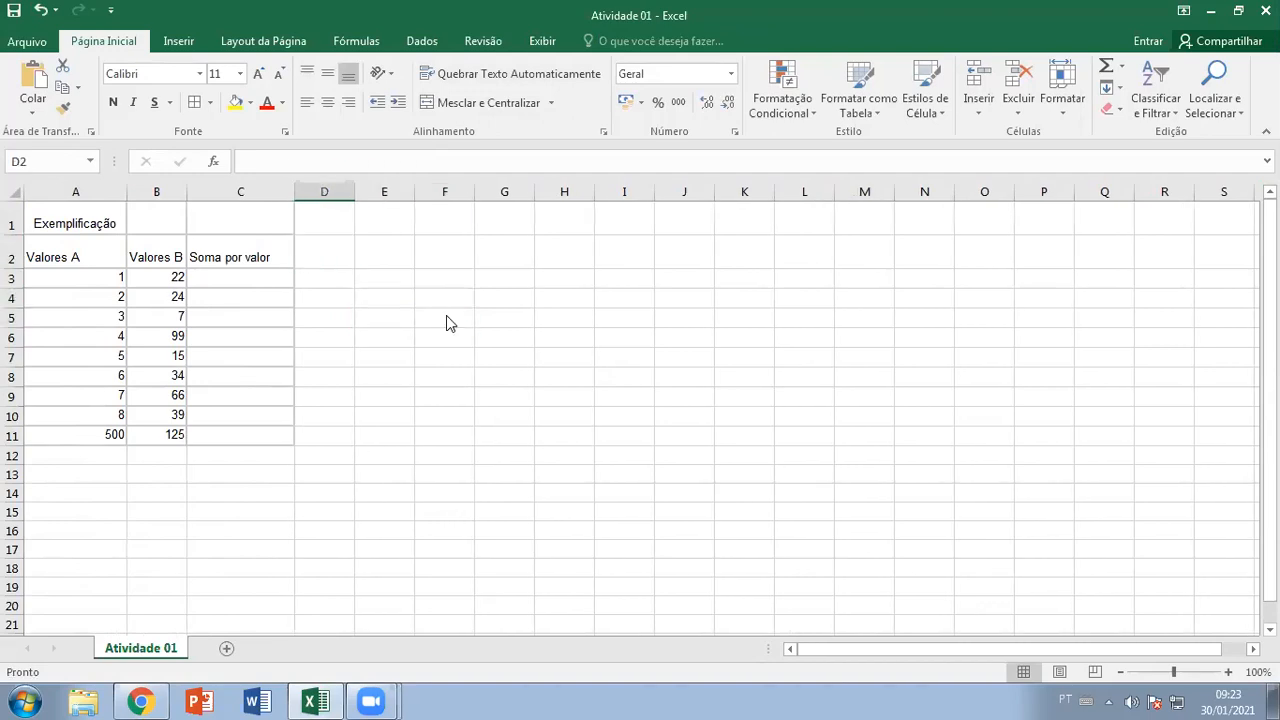
key("alt+Tab")
left_click_drag(578, 278, 623, 277)
key("ctrl+c")
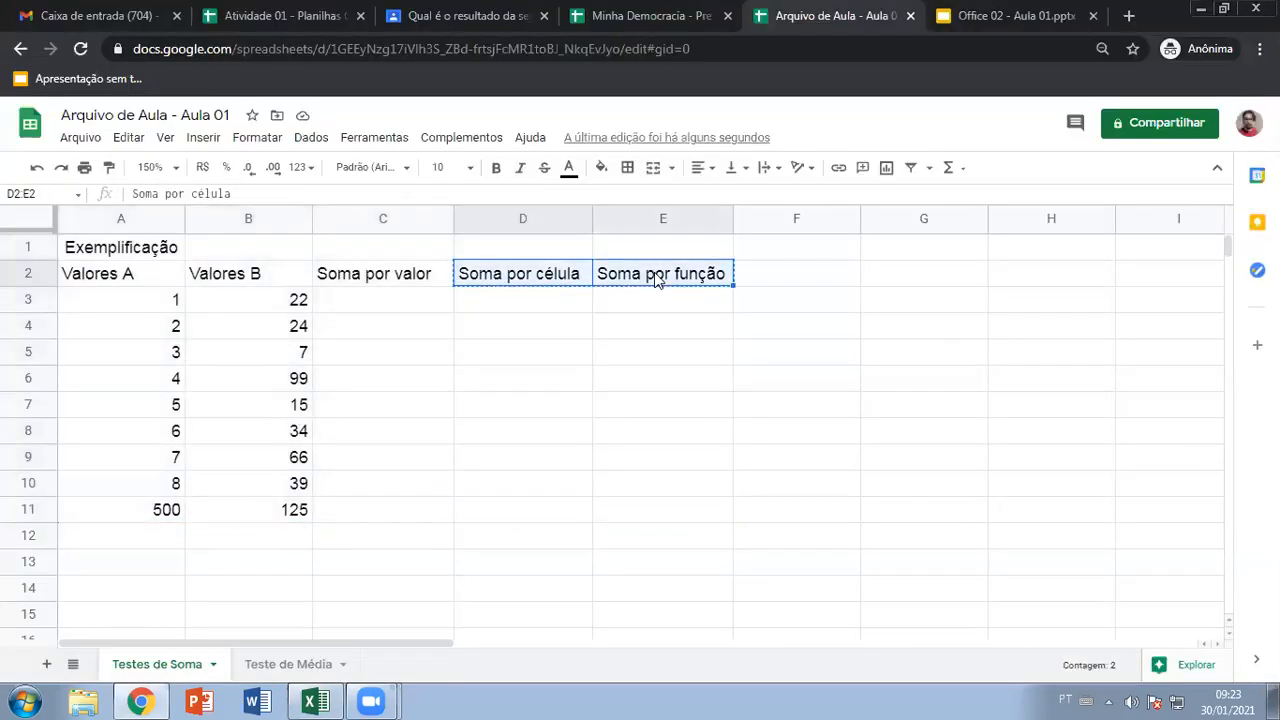
key("alt+Tab")
key("ctrl+v")
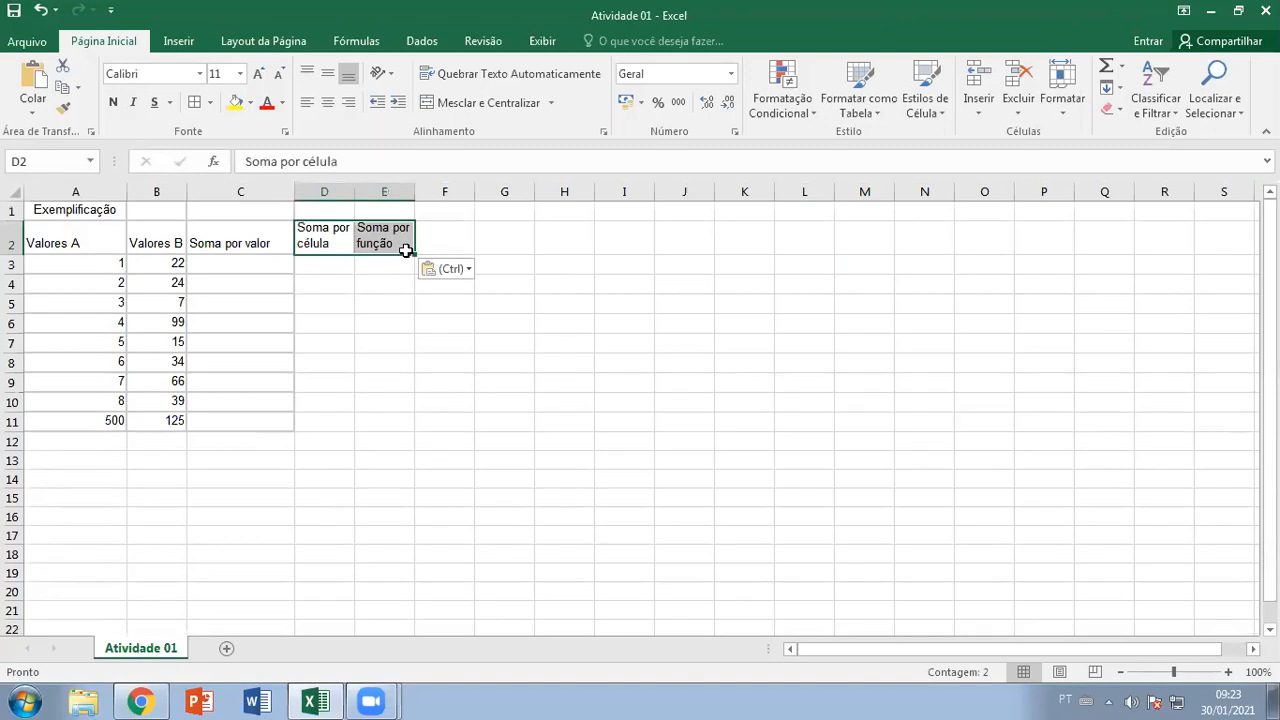
left_click_drag(415, 191, 441, 191)
left_click_drag(354, 191, 391, 191)
left_click_drag(473, 191, 495, 191)
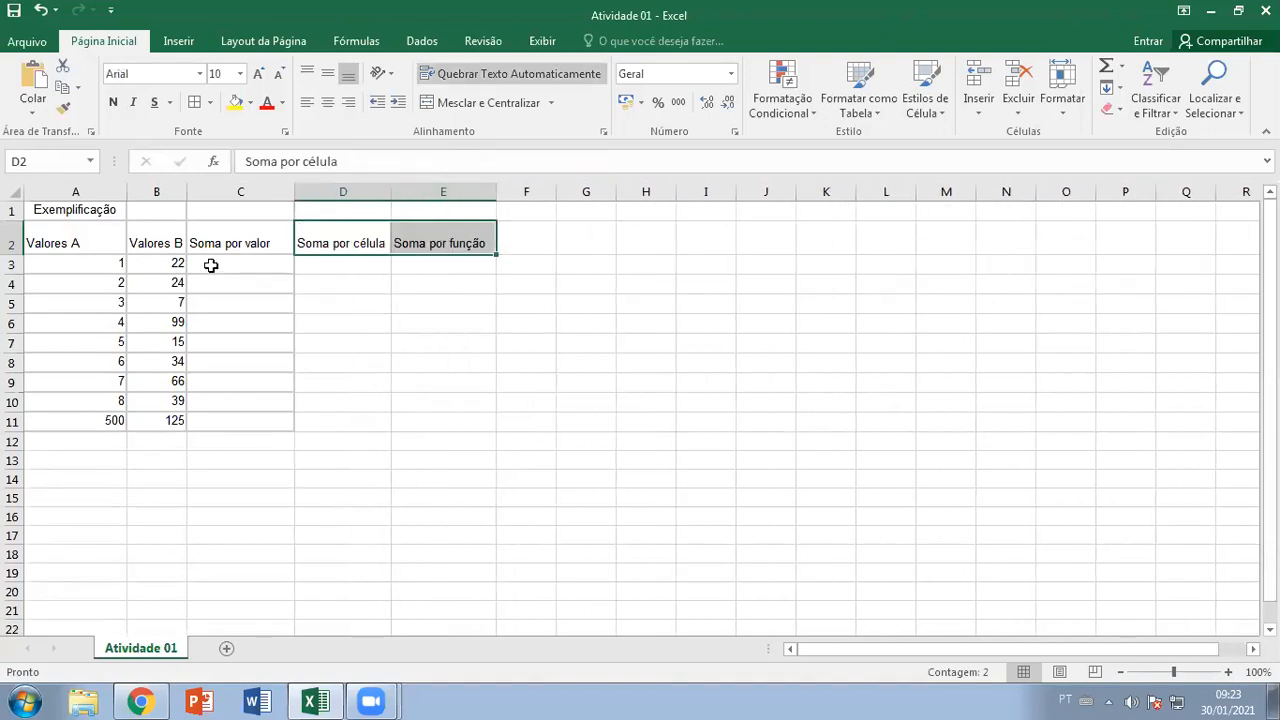
Turn off text wrapping and middle-align the A2:E2 headers
left_click_drag(114, 246, 443, 241)
right_click(322, 241)
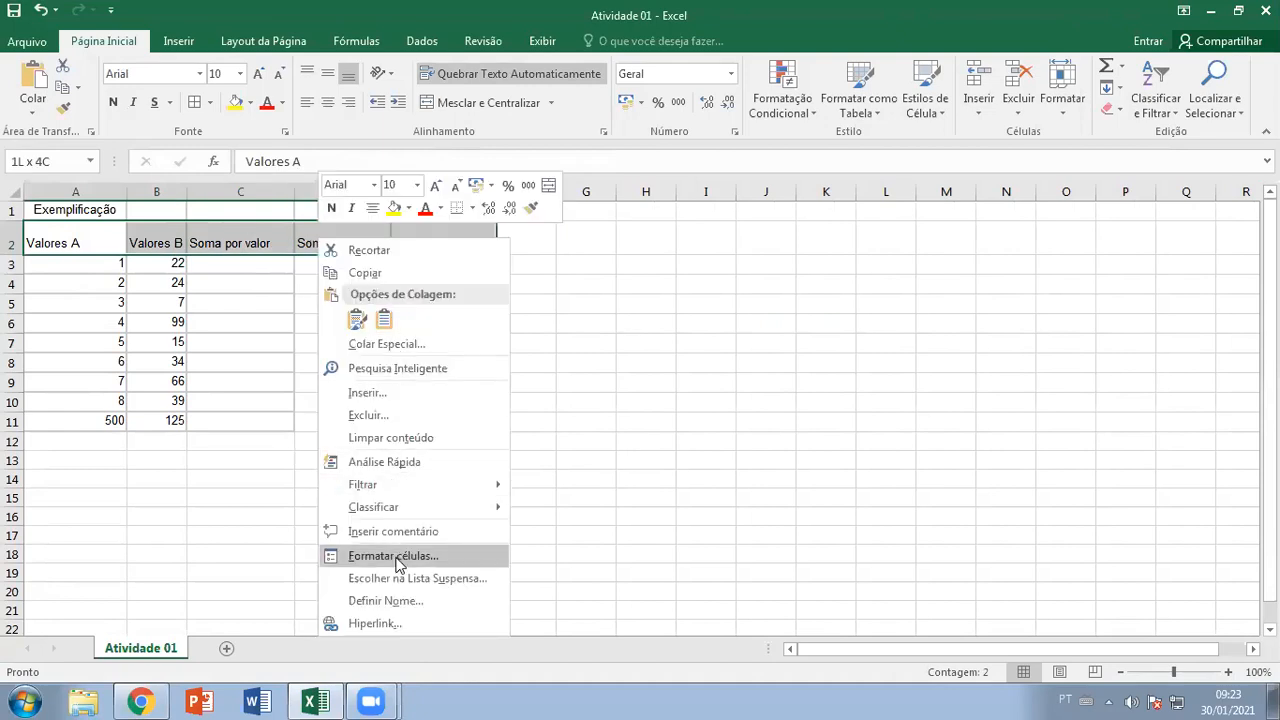
key("Return")
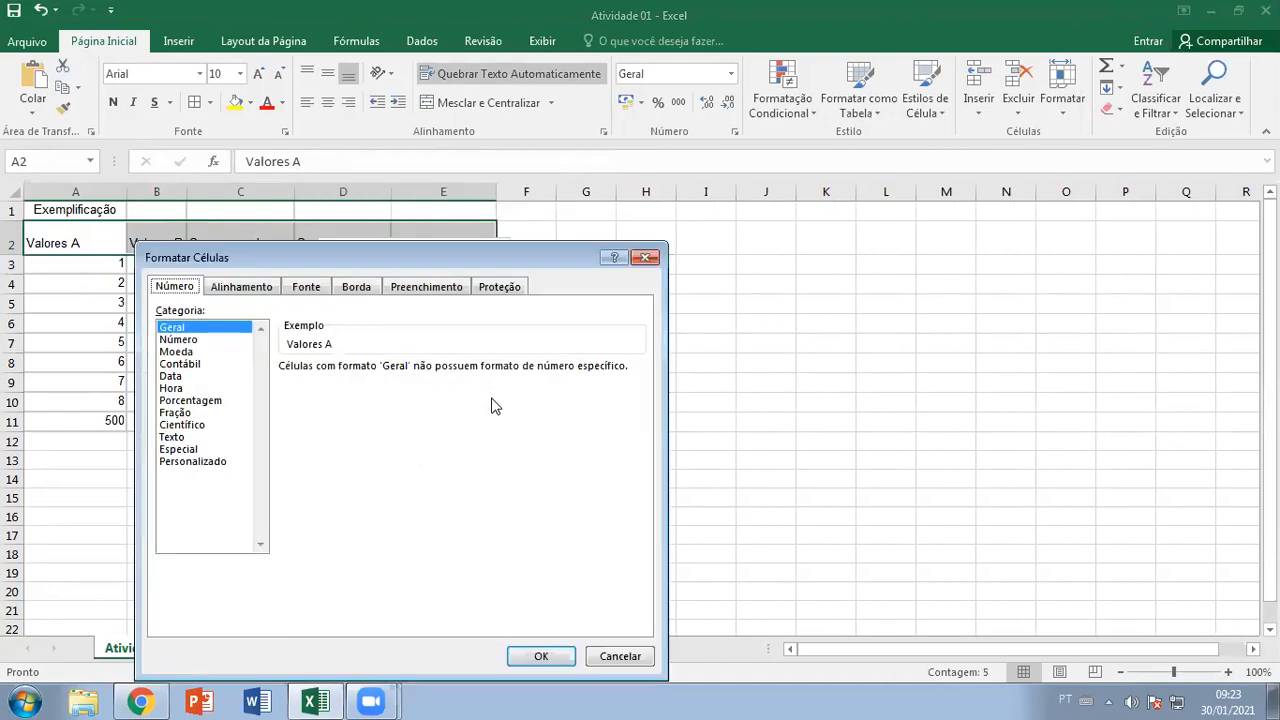
left_click(245, 288)
left_click(171, 449)
left_click(529, 657)
left_click(431, 388)
left_click_drag(120, 245, 430, 247)
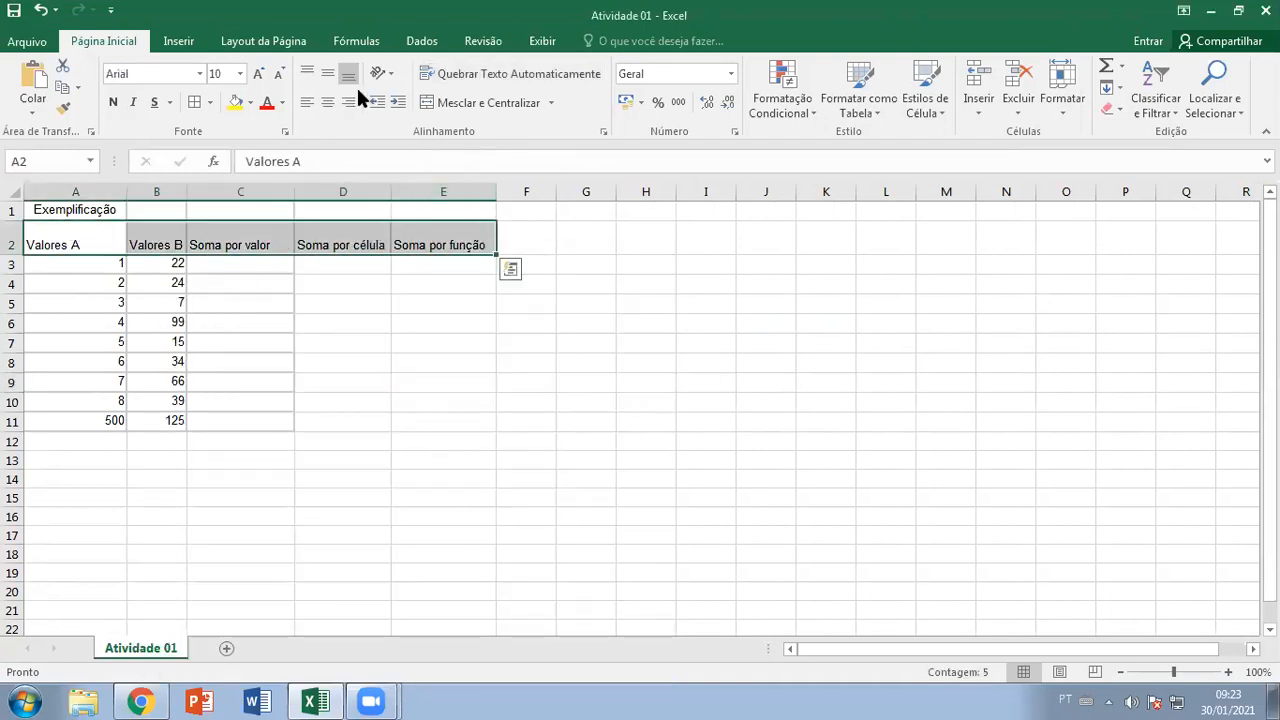
left_click(327, 73)
left_click(363, 309)
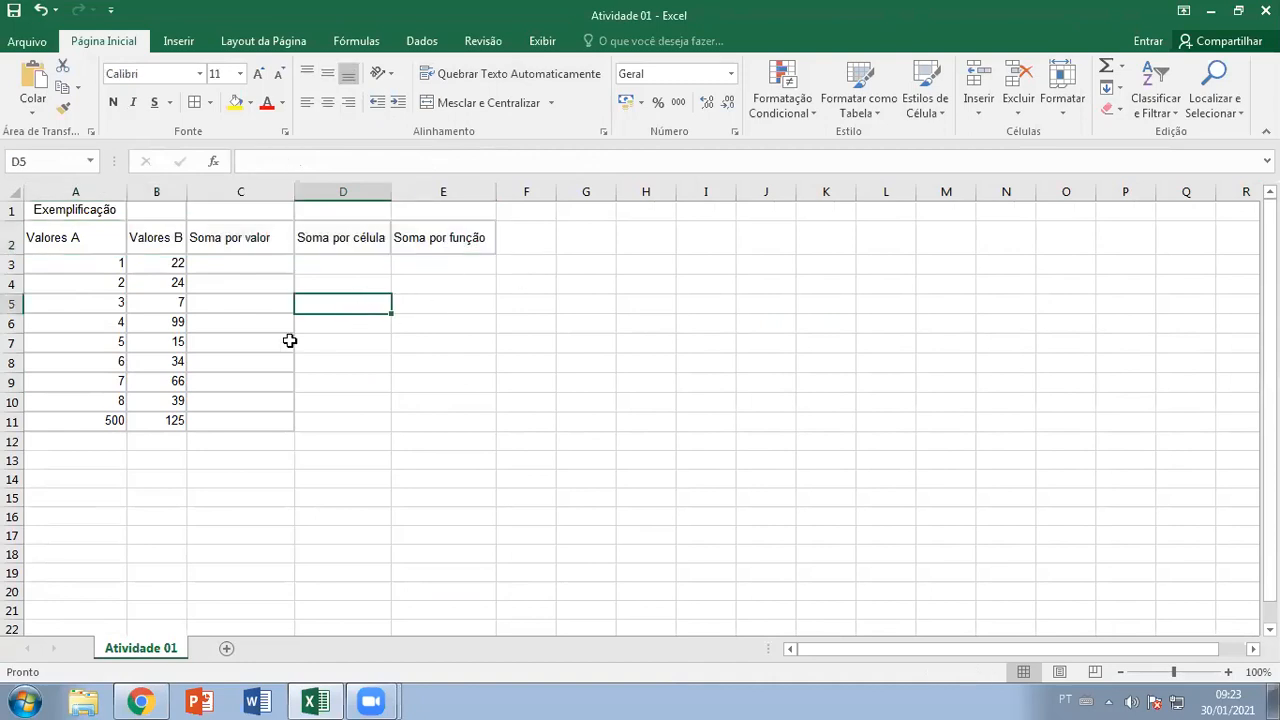
Apply All Borders to the table A1:E11
left_click(258, 267)
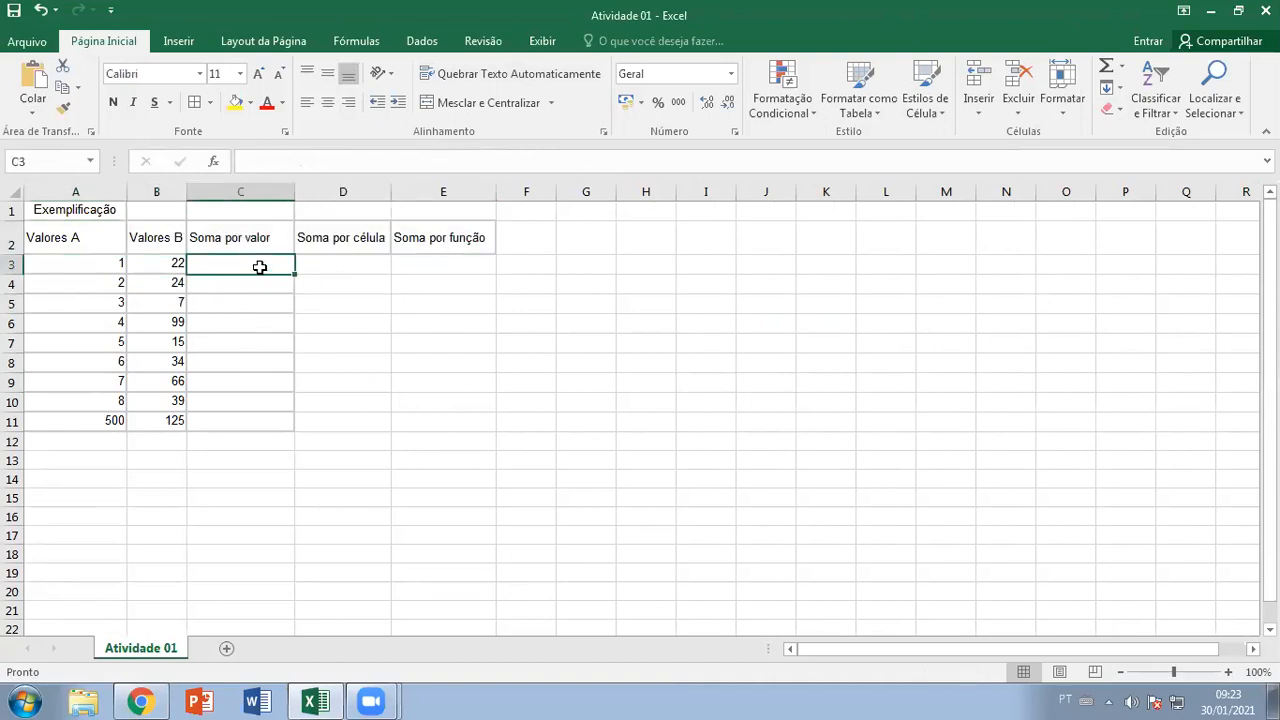
left_click_drag(102, 215, 431, 422)
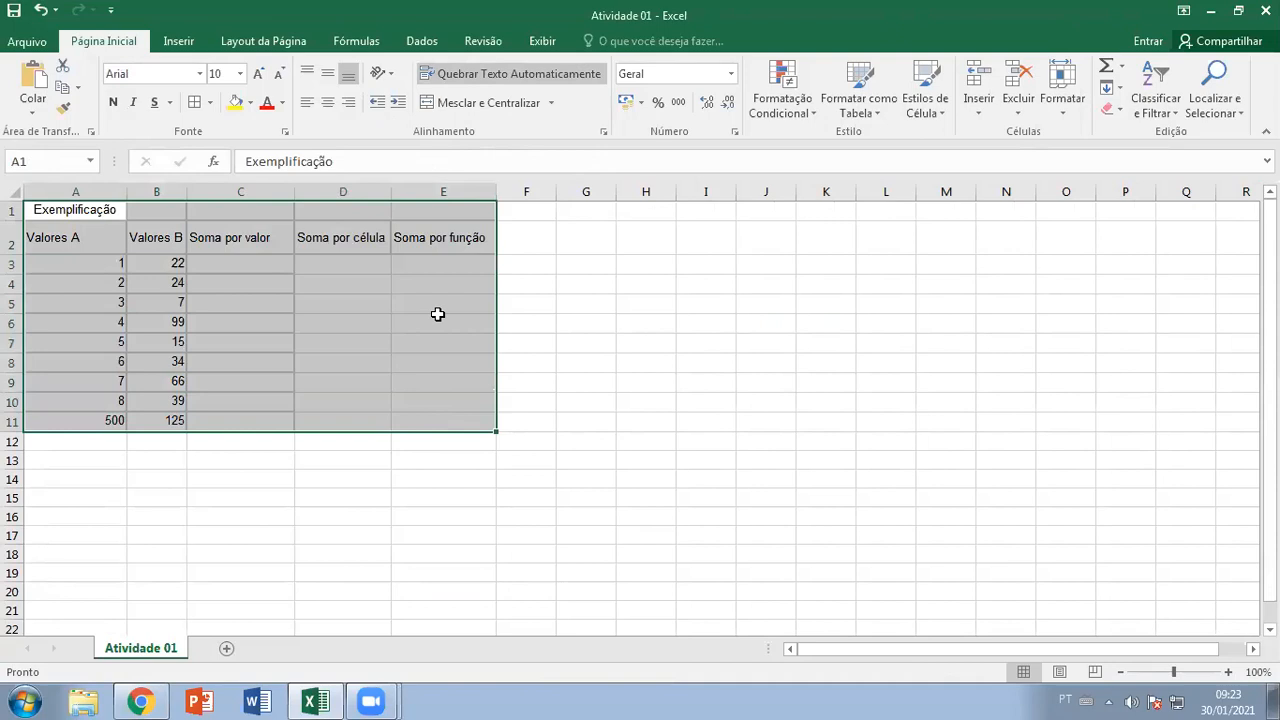
left_click(194, 102)
left_click(445, 321)
Merge and centre Exemplificação across A1:E1
left_click_drag(120, 212, 434, 211)
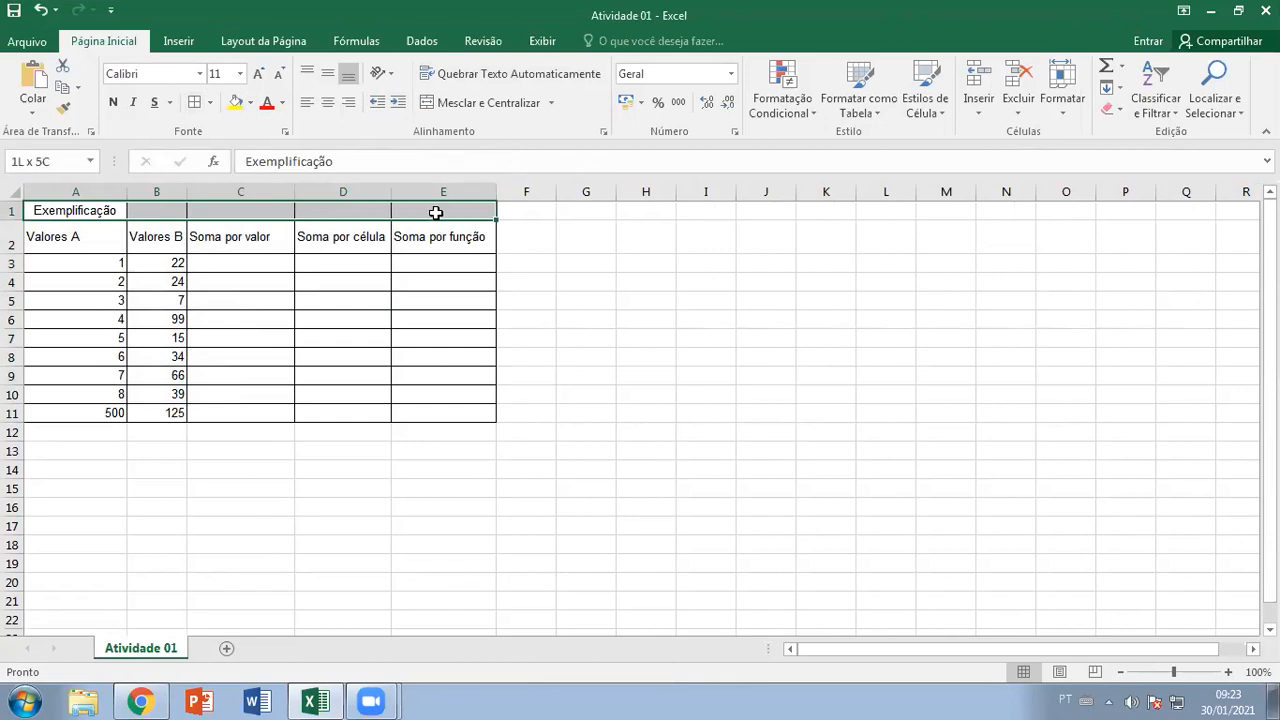
left_click(480, 103)
left_click(268, 303)
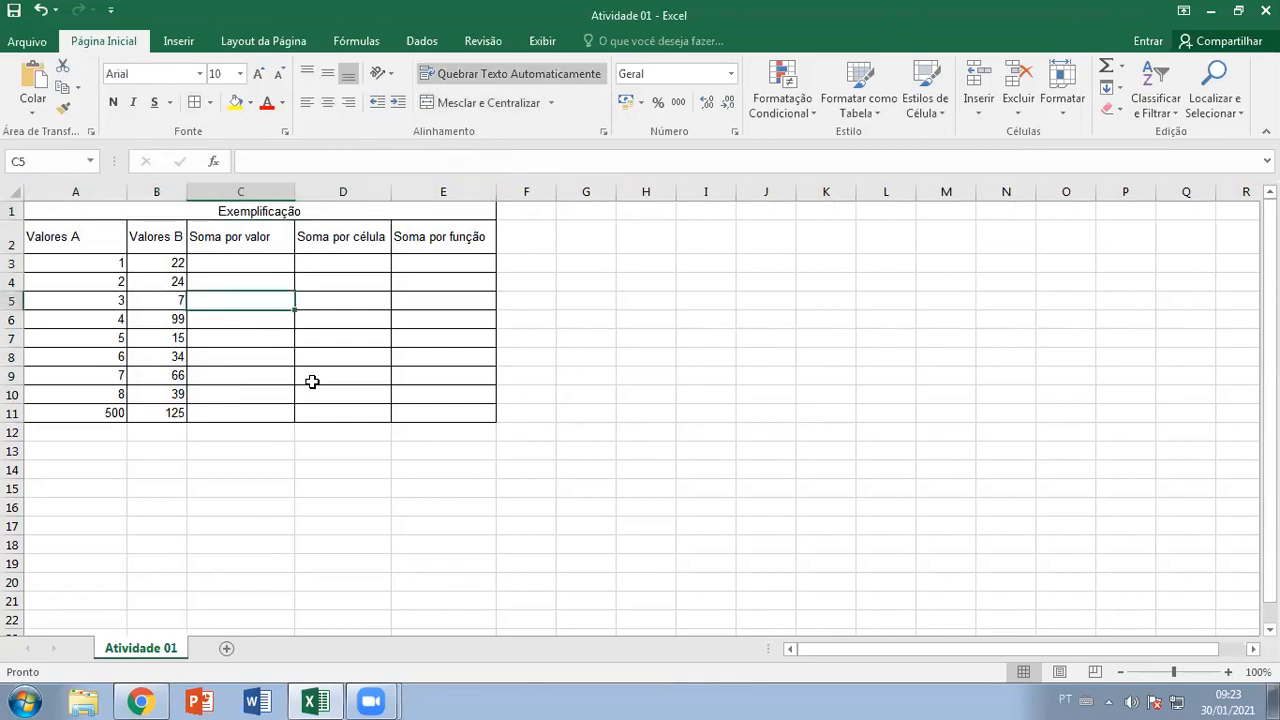
Enter =1+22 in C3 and =A3+B3 in D3, both giving 23
left_click(231, 263)
type("=")
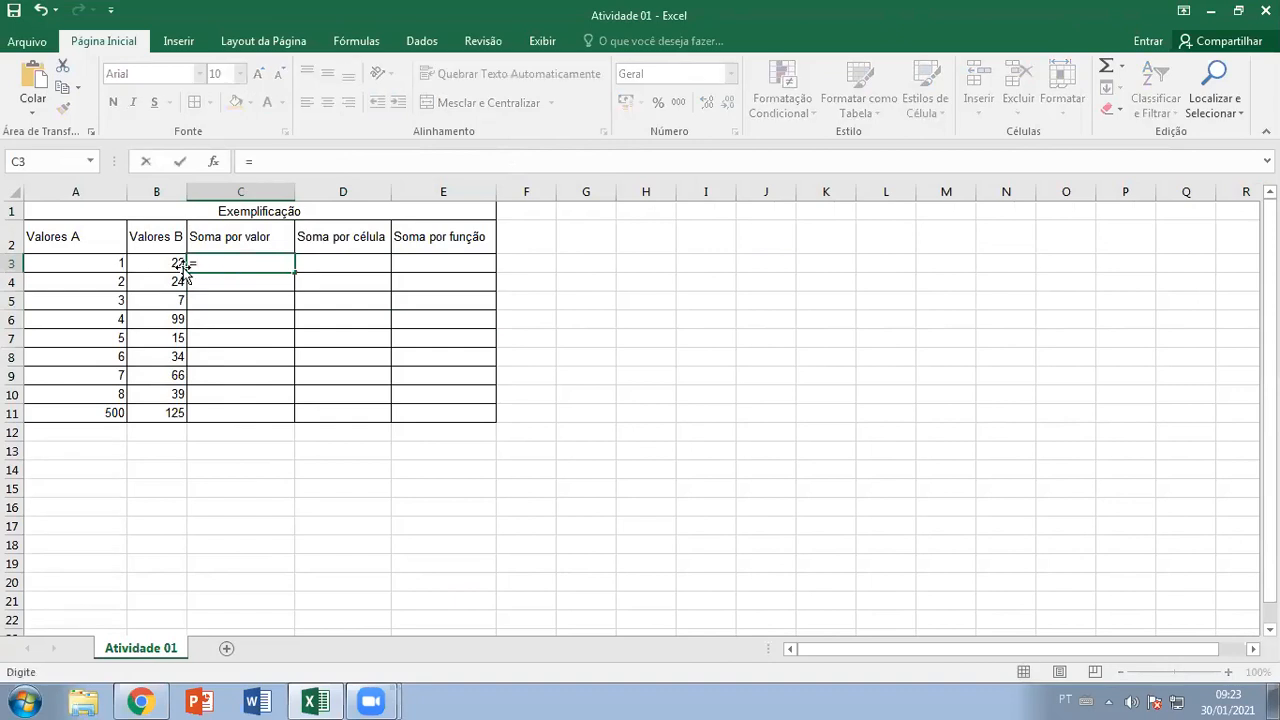
type("1+22")
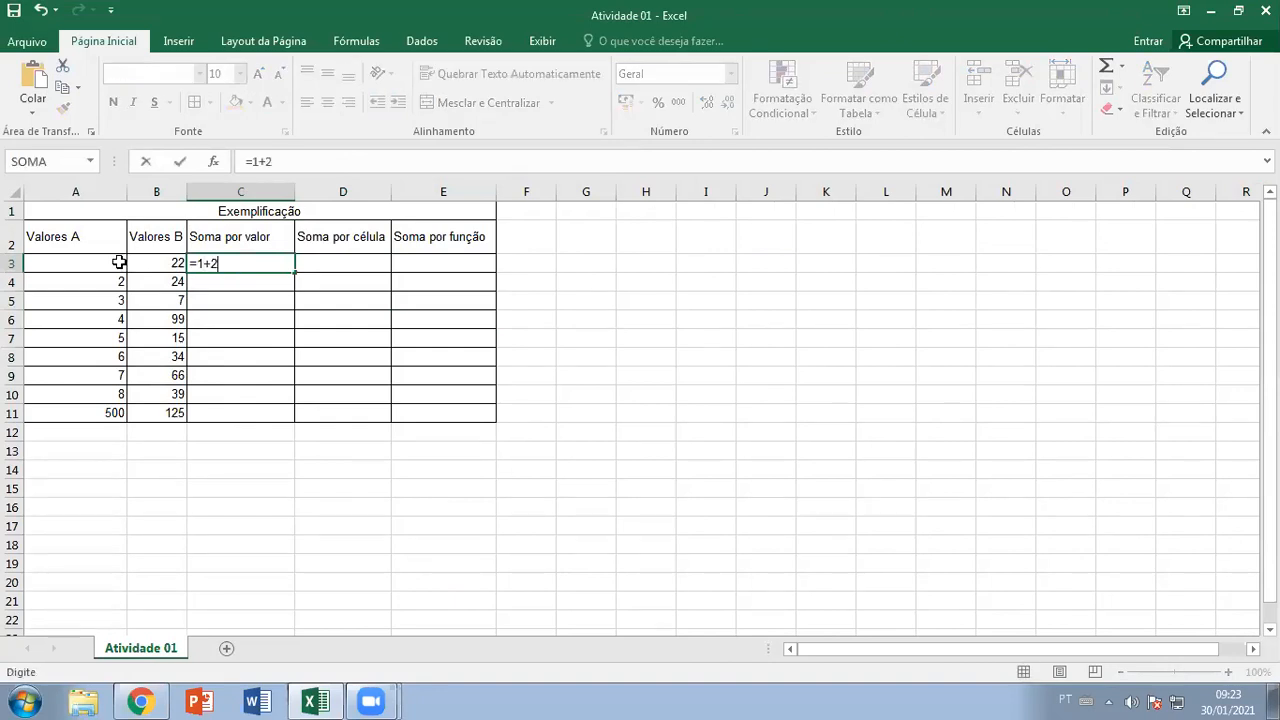
key("Return")
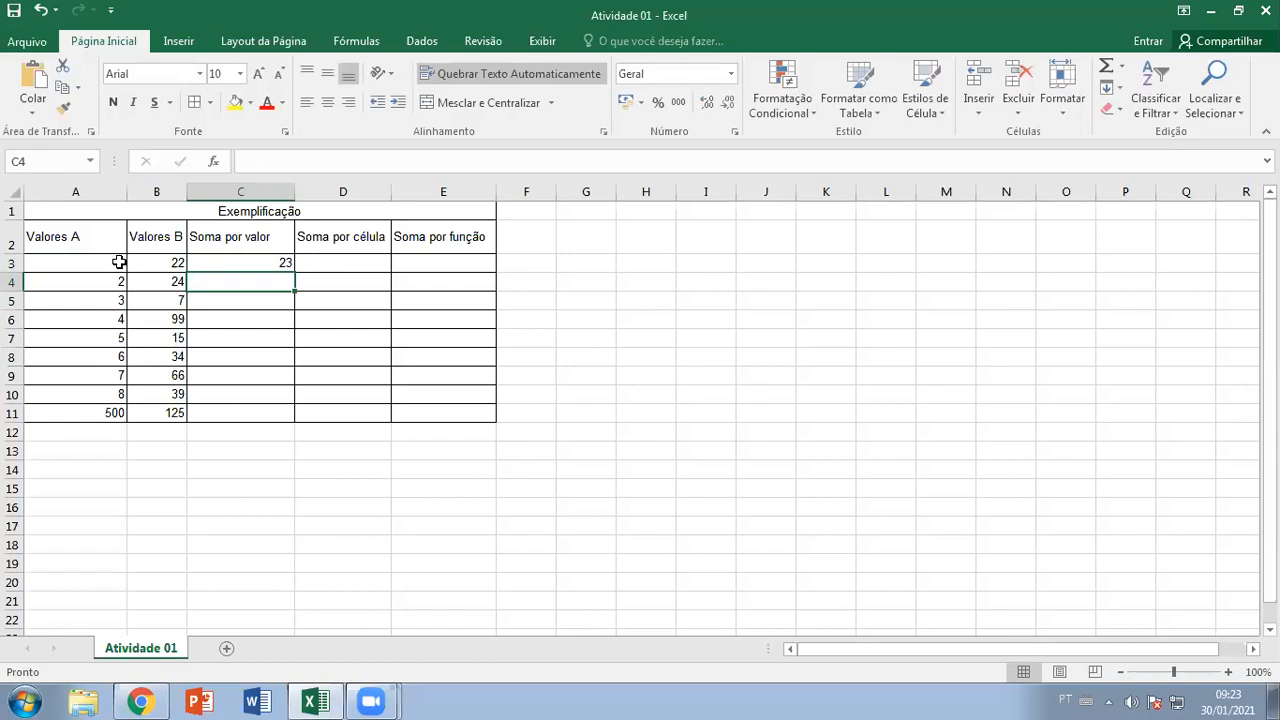
left_click(345, 262)
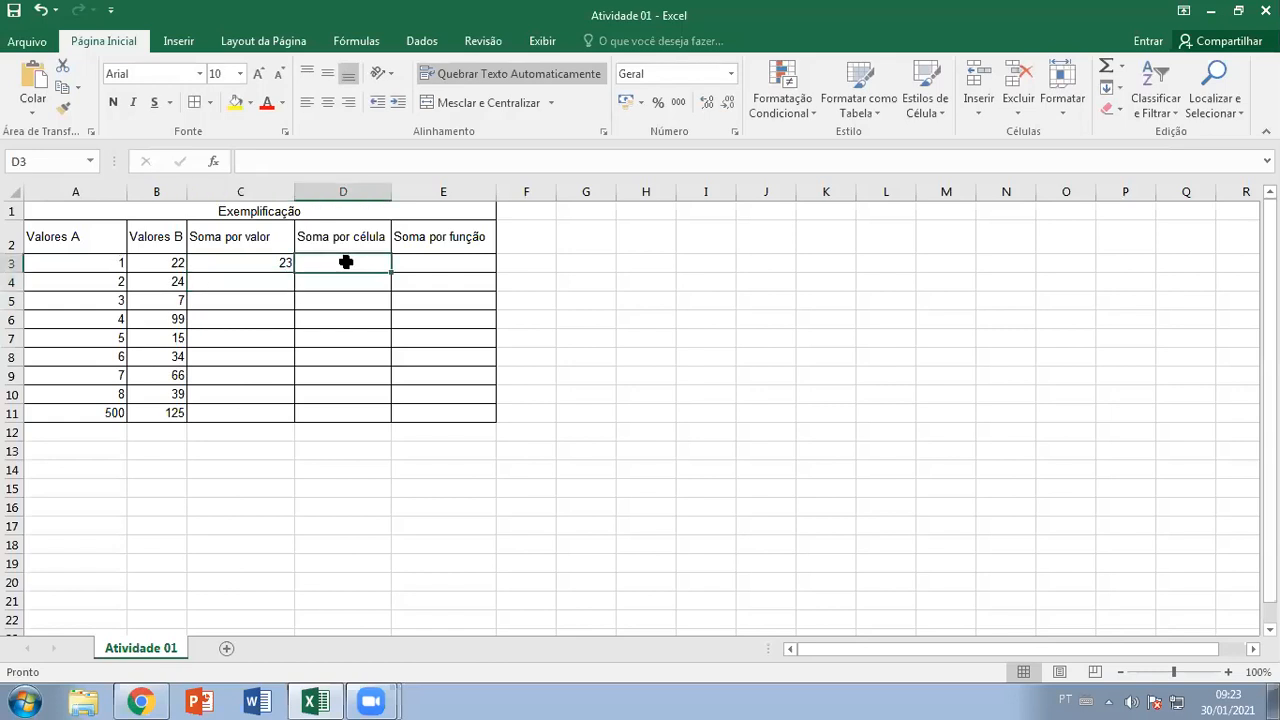
type("=")
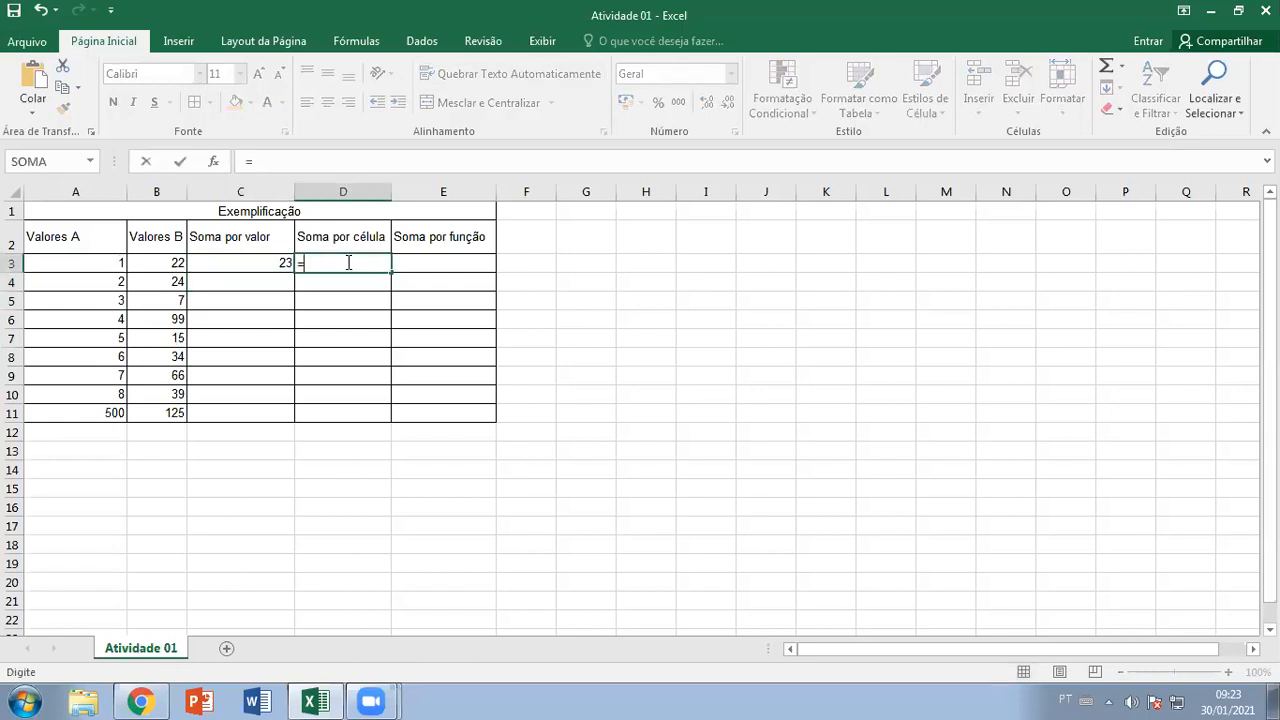
left_click(104, 262)
type("+")
left_click(160, 263)
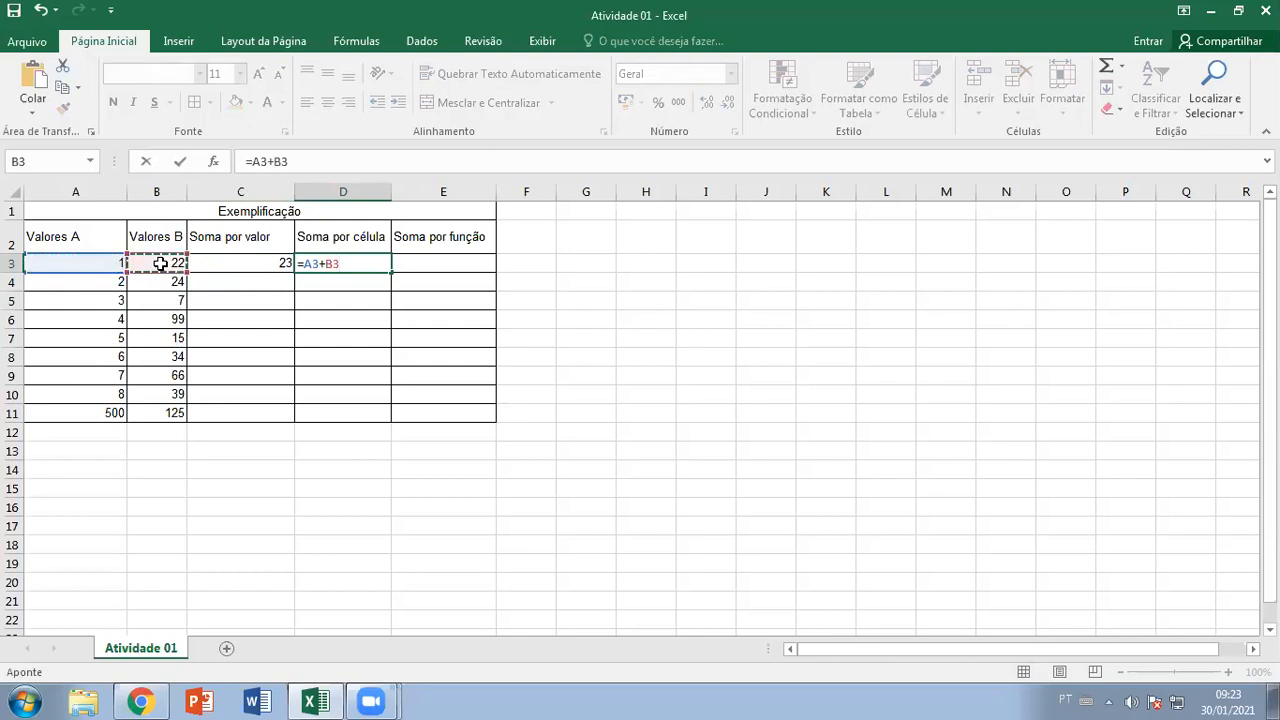
key("Return")
Enter =SOMA(A3:B3) in E3
left_click(460, 262)
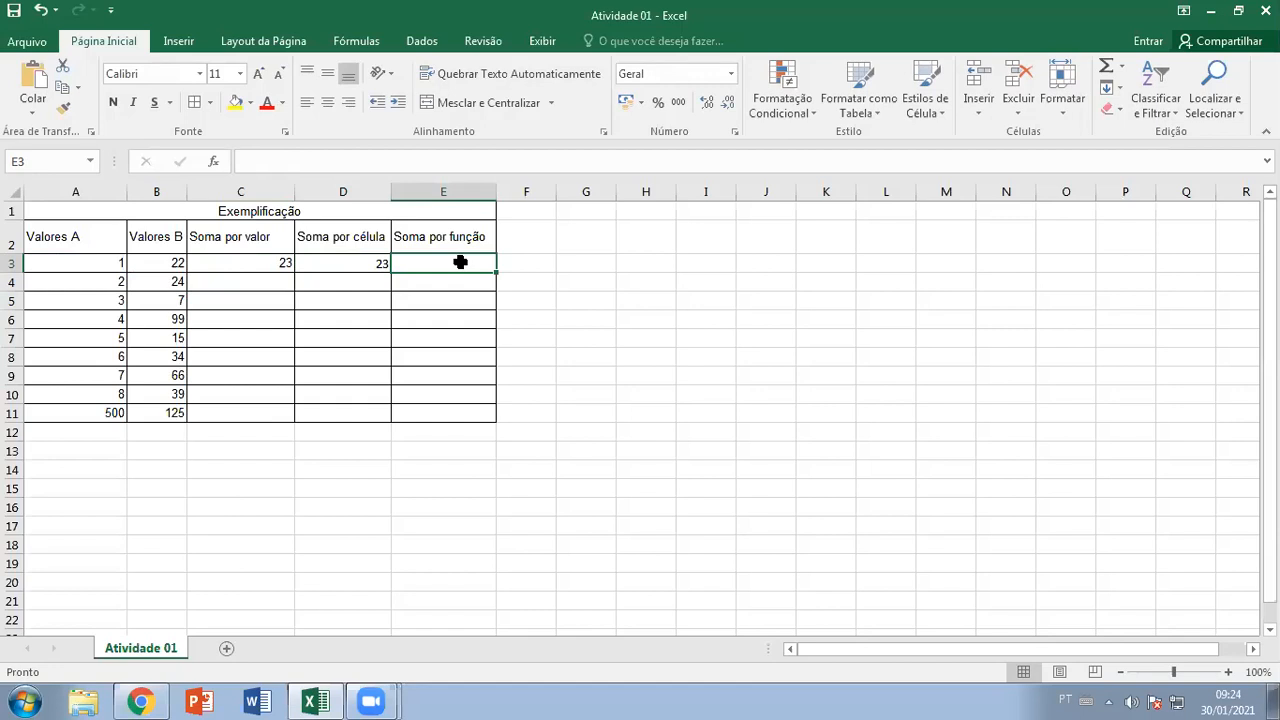
type("=soma")
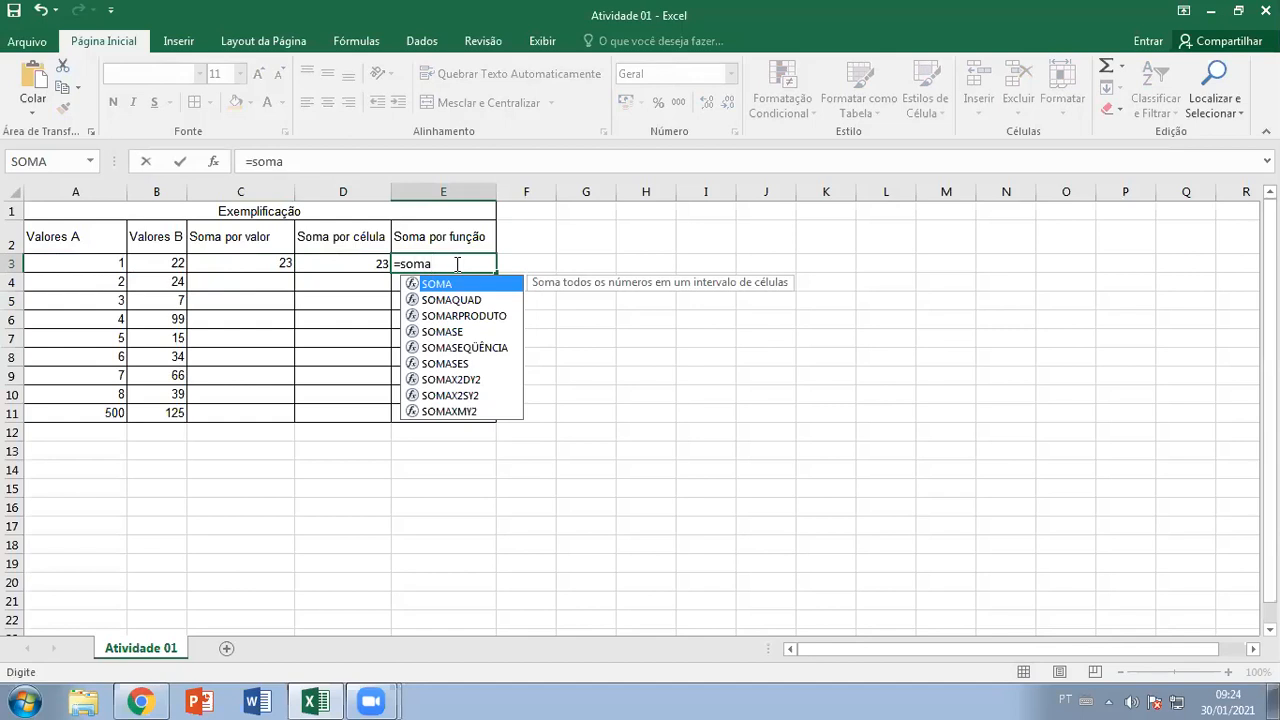
key("Return")
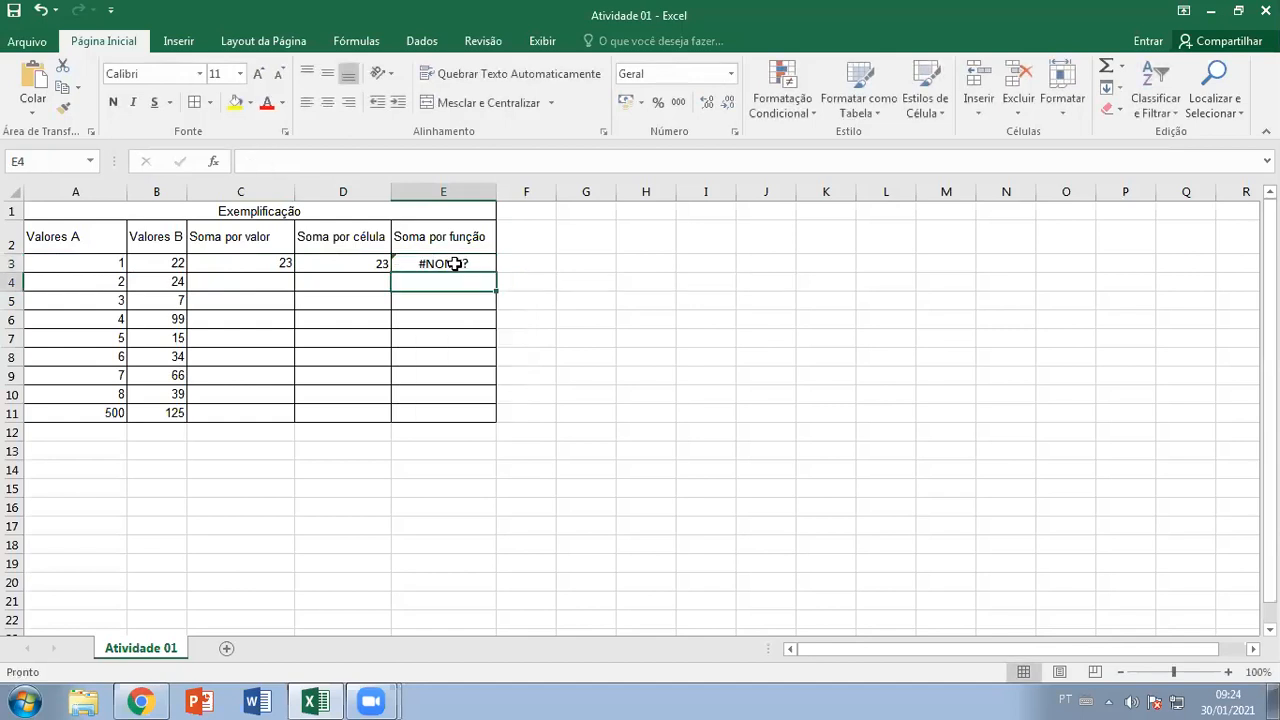
left_click(455, 263)
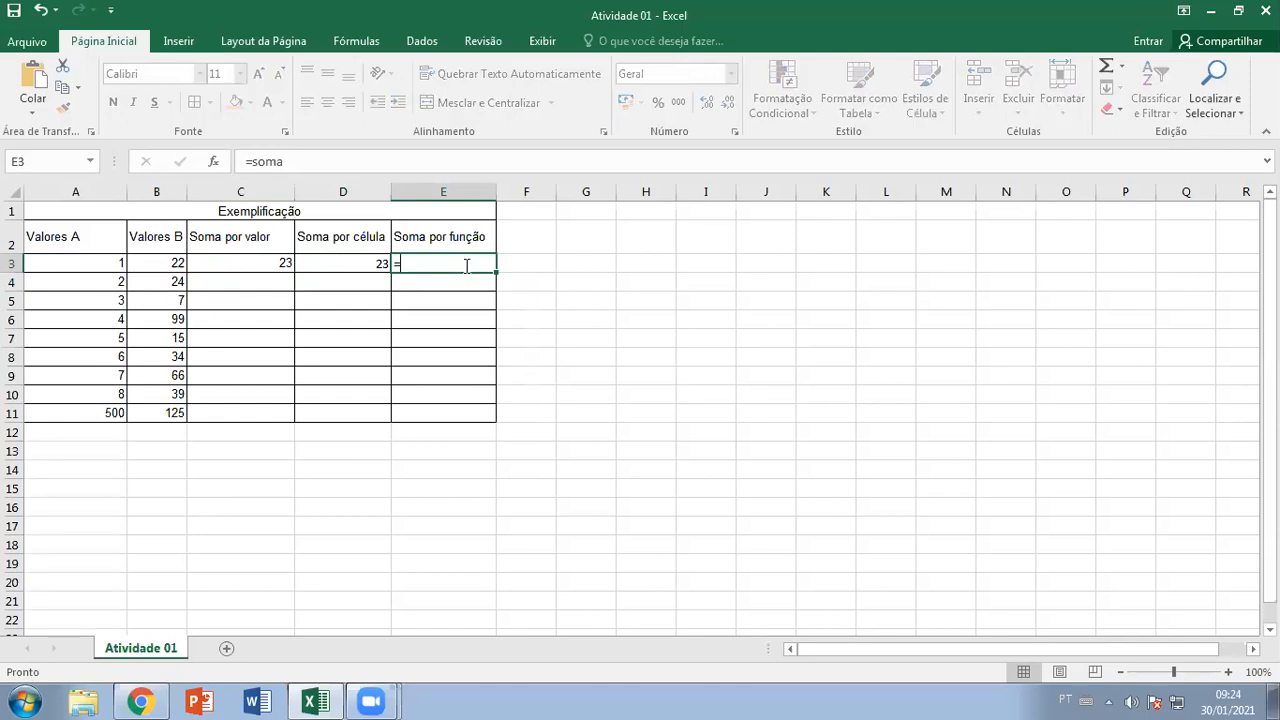
type("=soma")
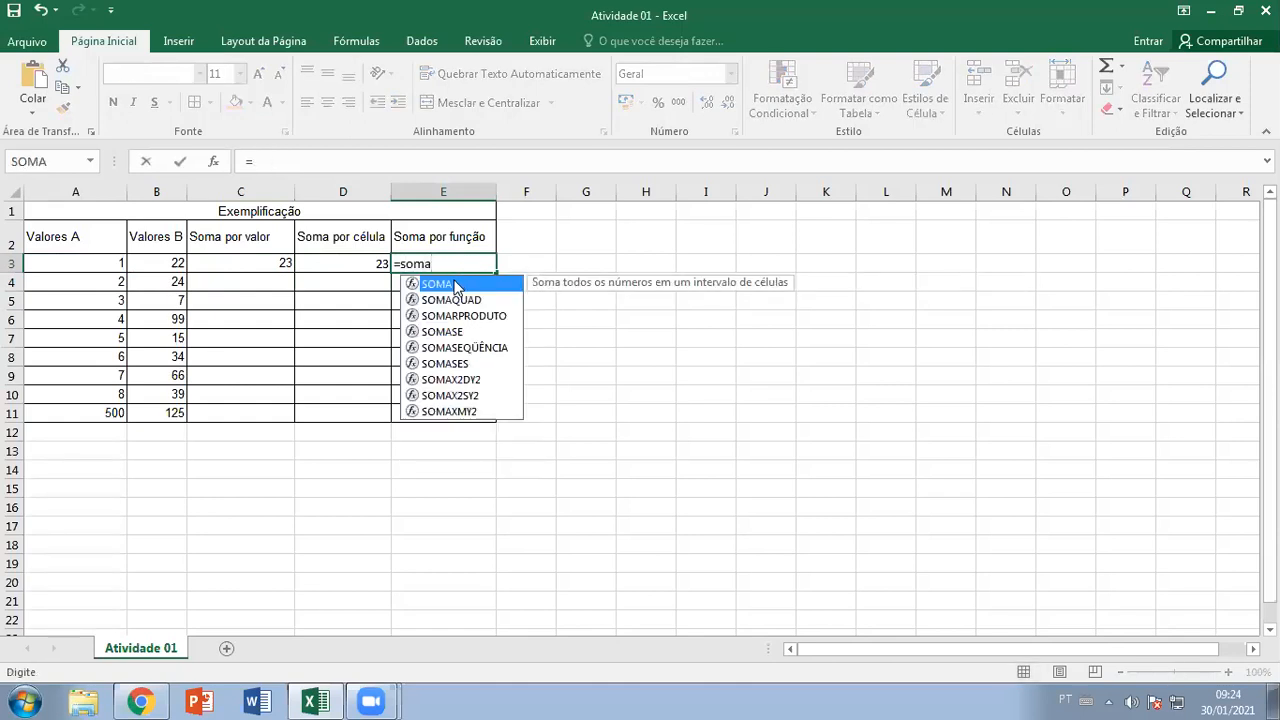
double_click(430, 285)
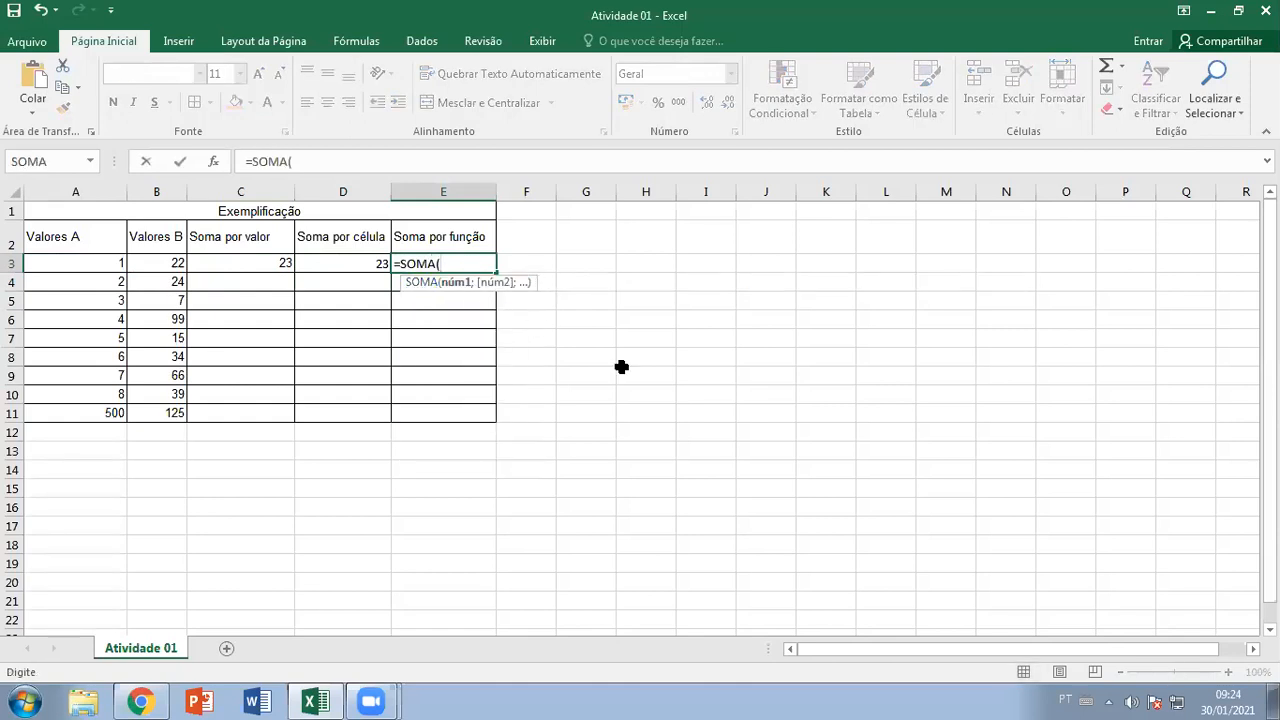
left_click_drag(105, 265, 148, 260)
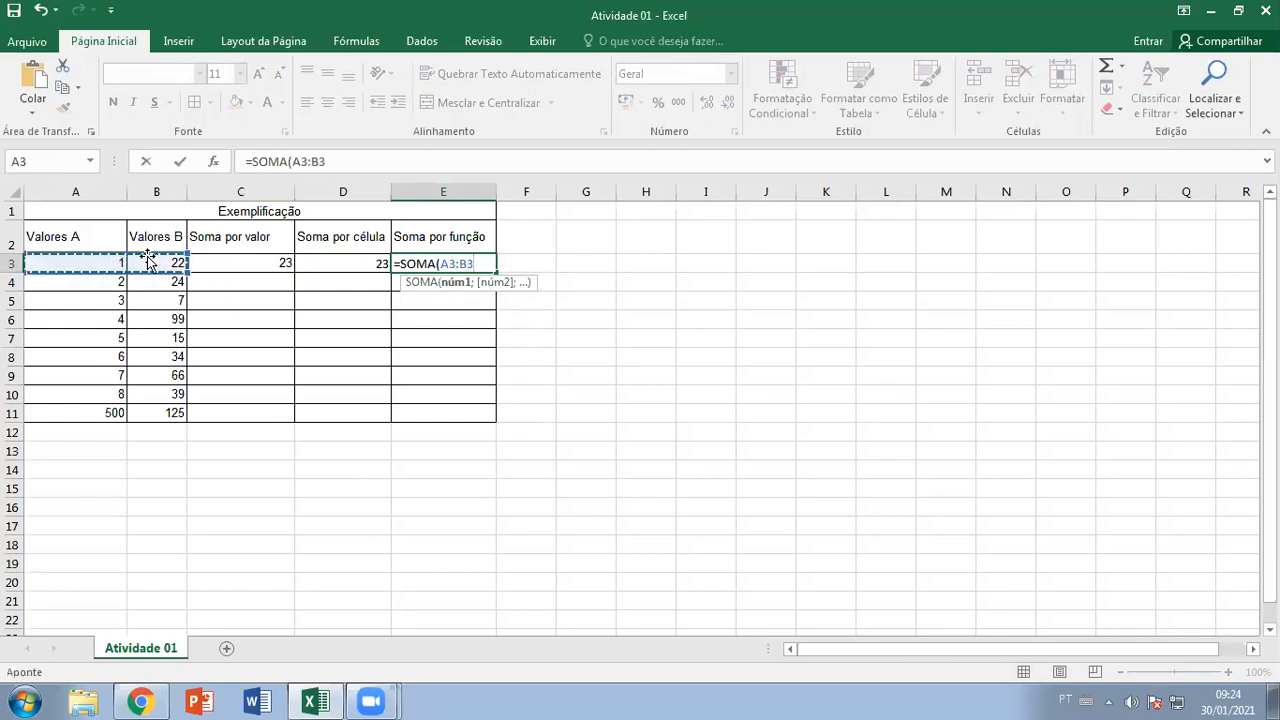
key("Return")
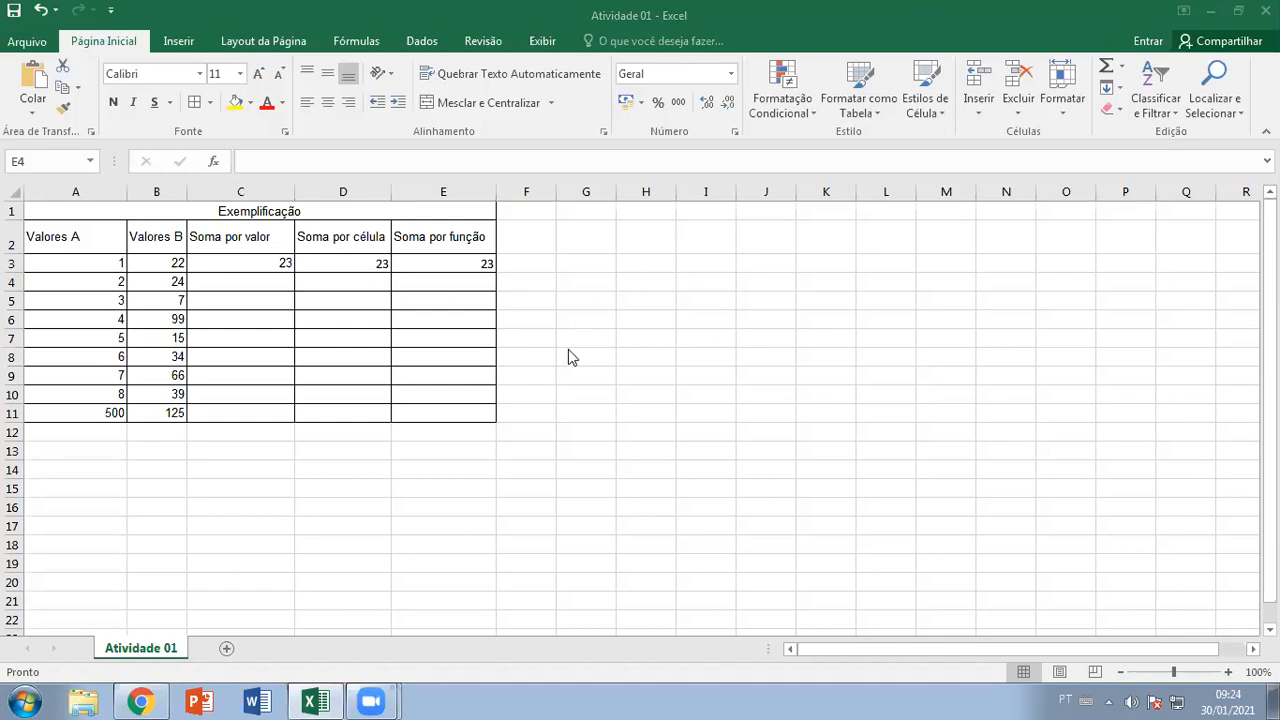
Present the Office 02 deck full screen to show the Atividade slide, then exit
left_click(150, 701)
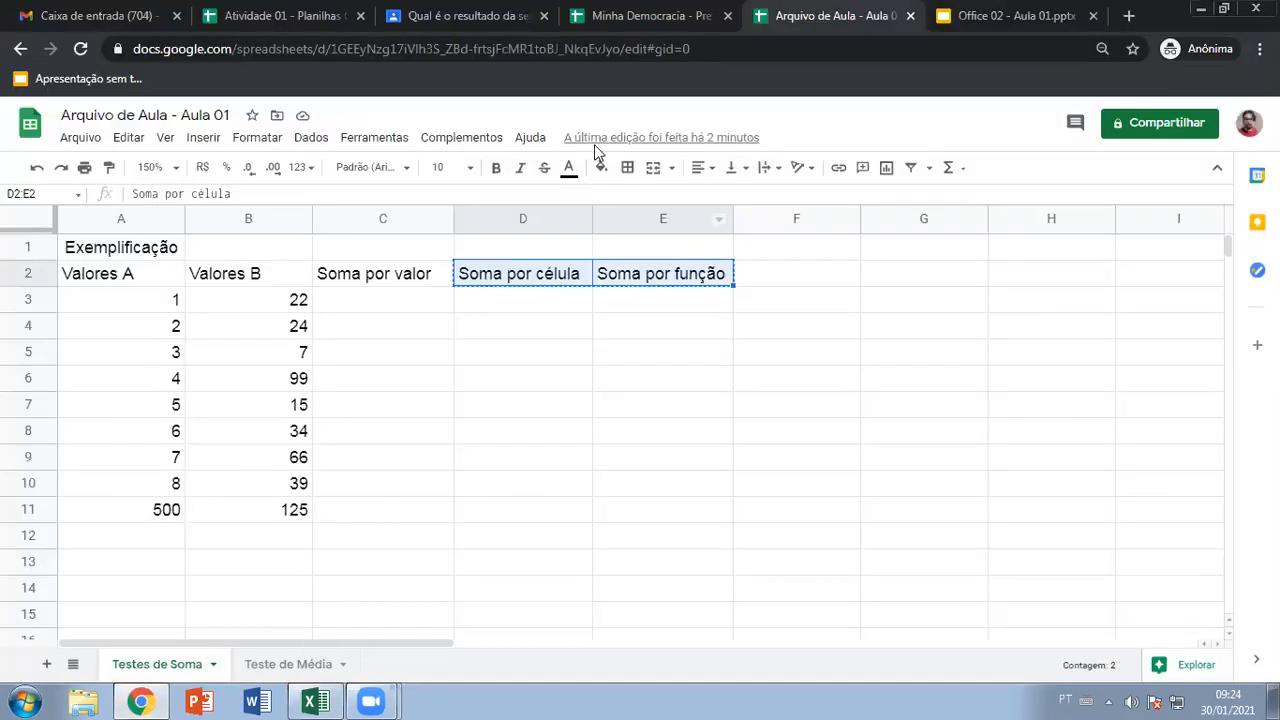
left_click(1040, 17)
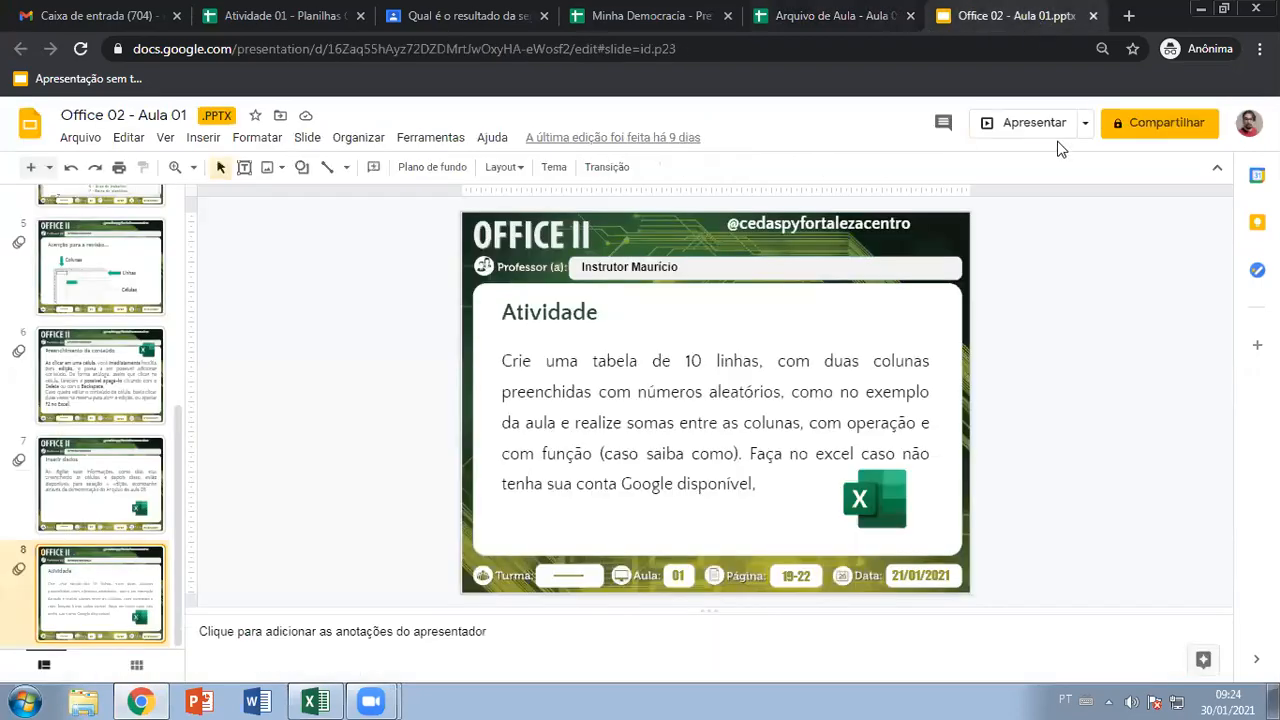
left_click(1005, 128)
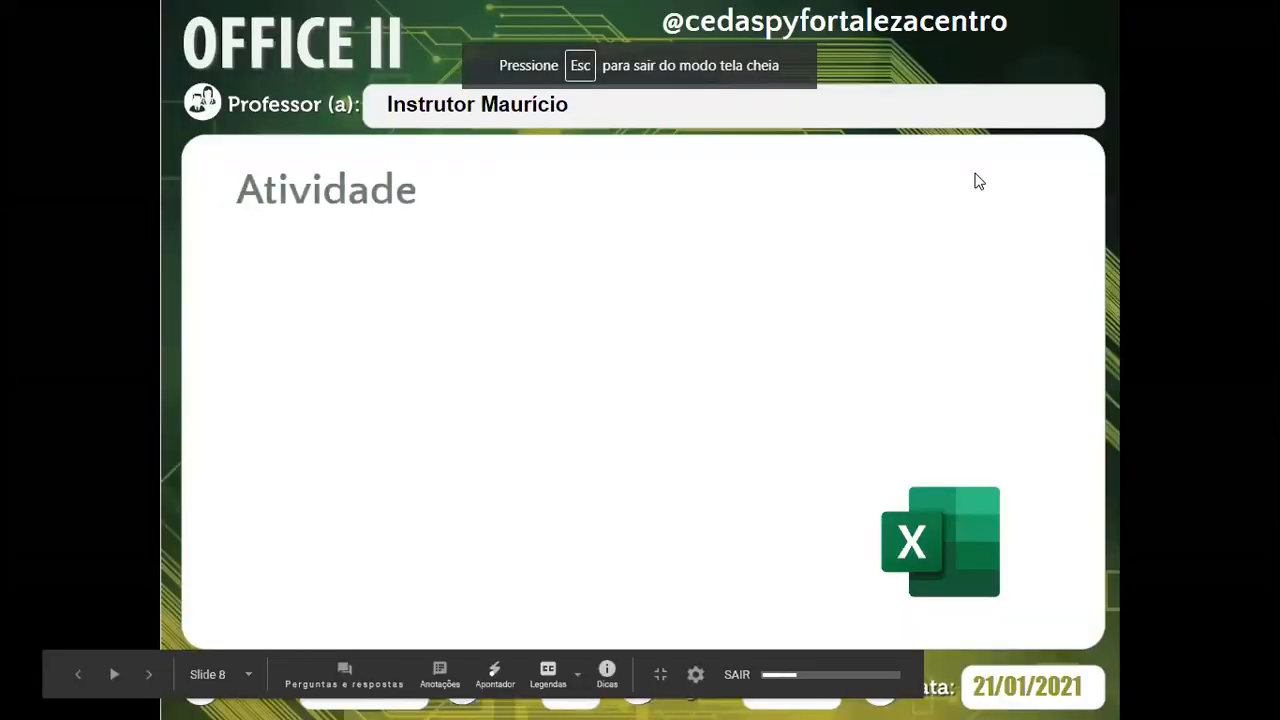
left_click(754, 295)
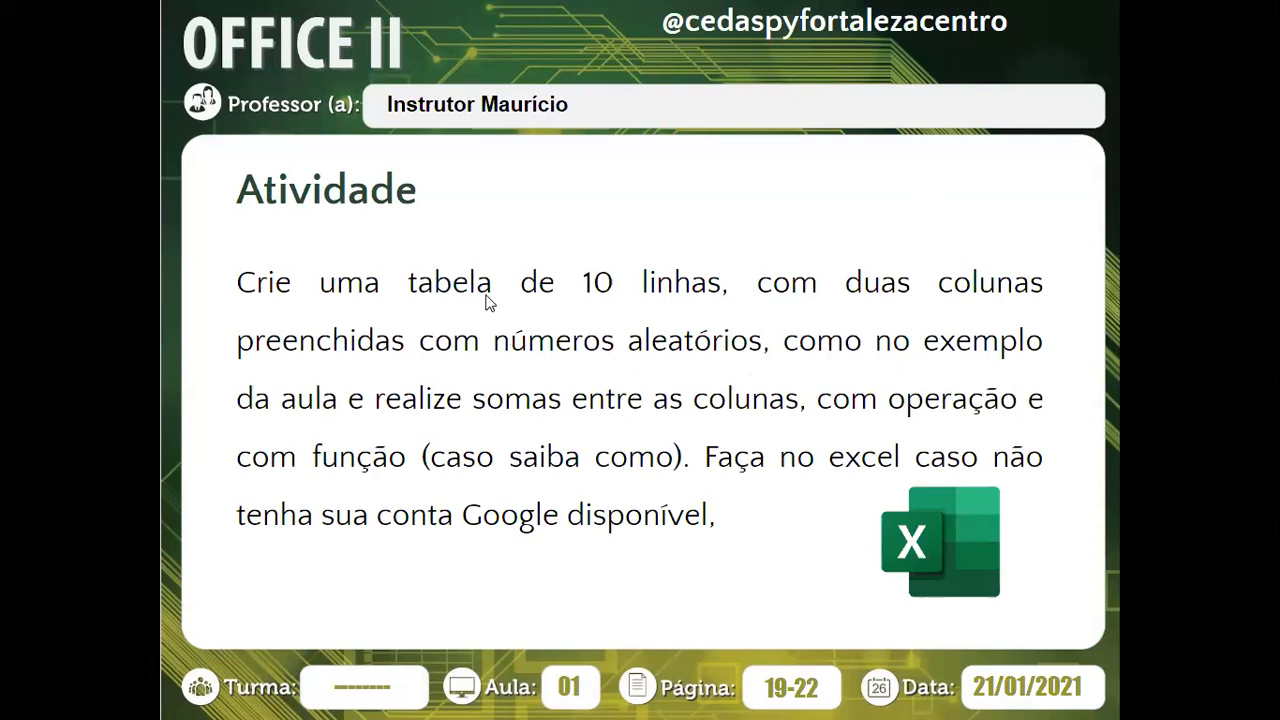
key("Escape")
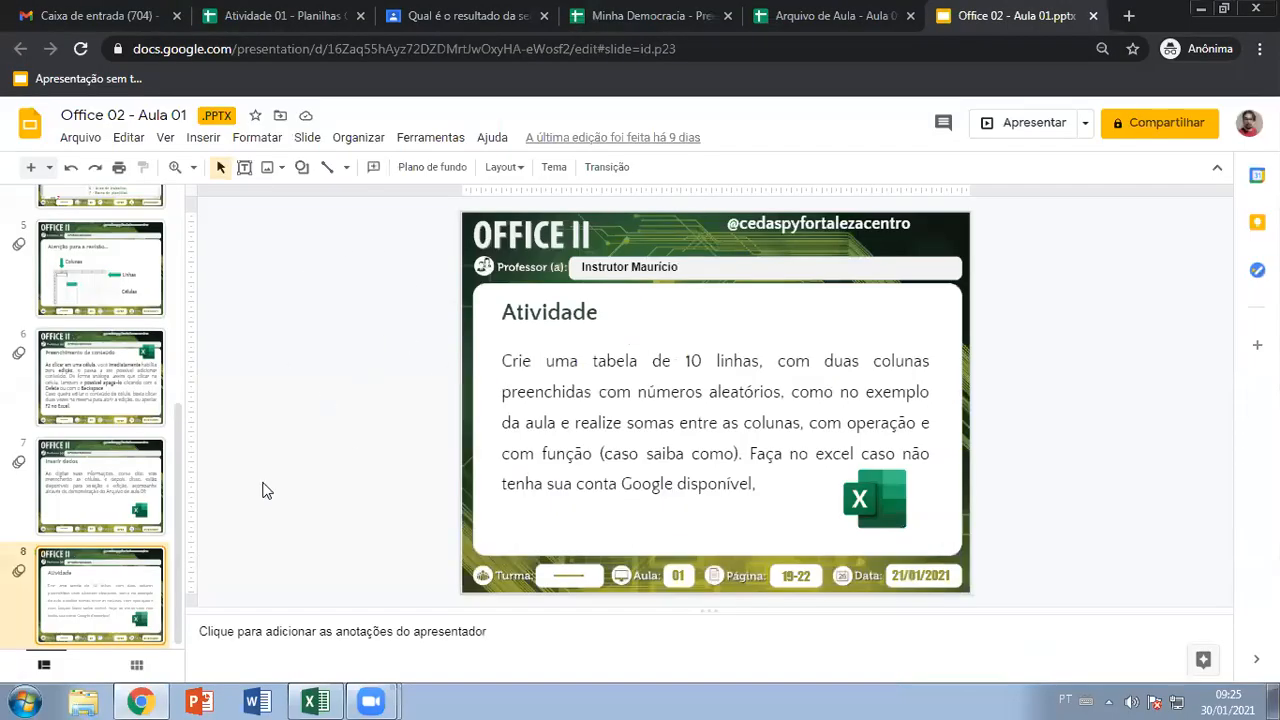
Go back to the Arquivo de Aula - Aula 01 spreadsheet in the browser
left_click(314, 701)
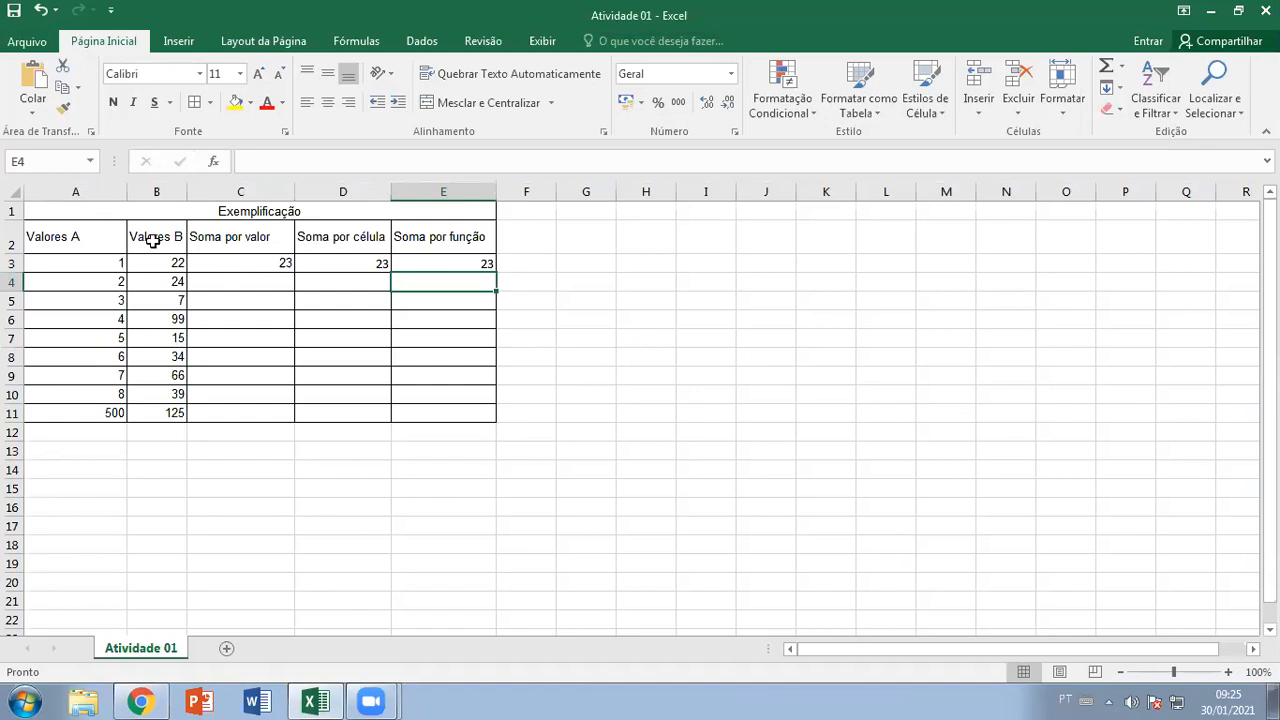
left_click(140, 702)
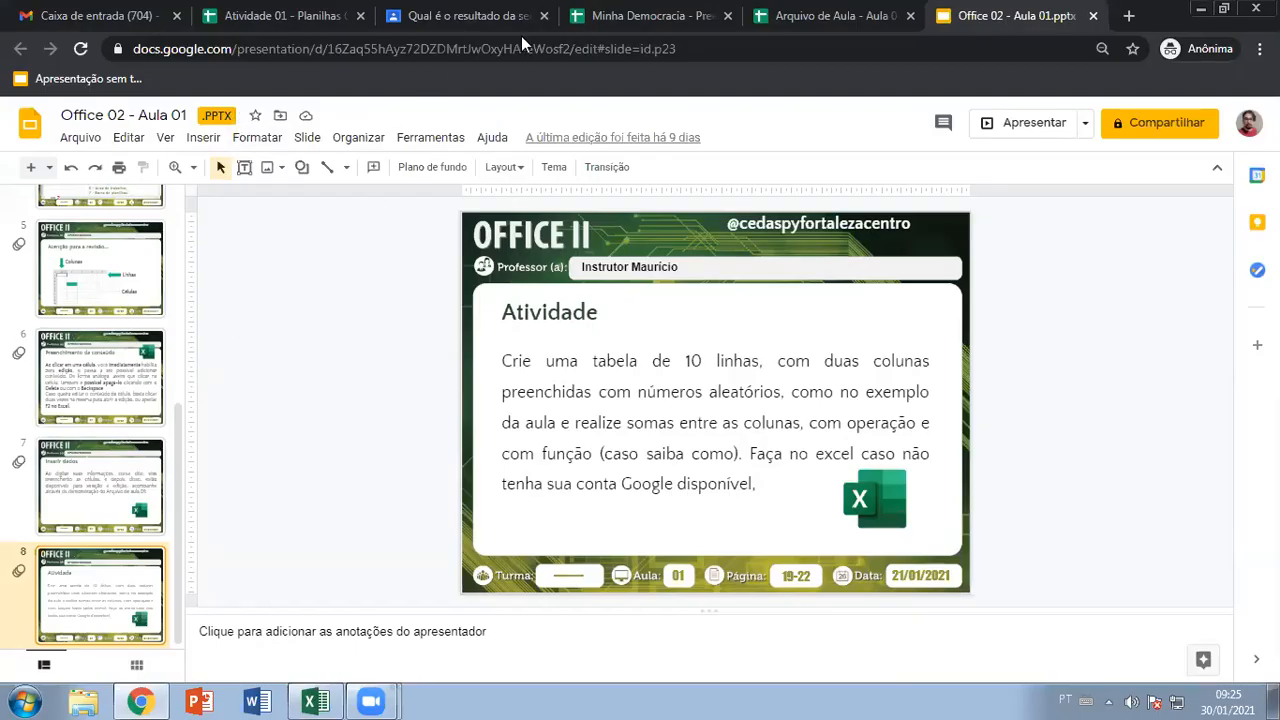
left_click(838, 18)
Select A3:B11 to confirm the Valores A and B total 967
left_click(436, 378)
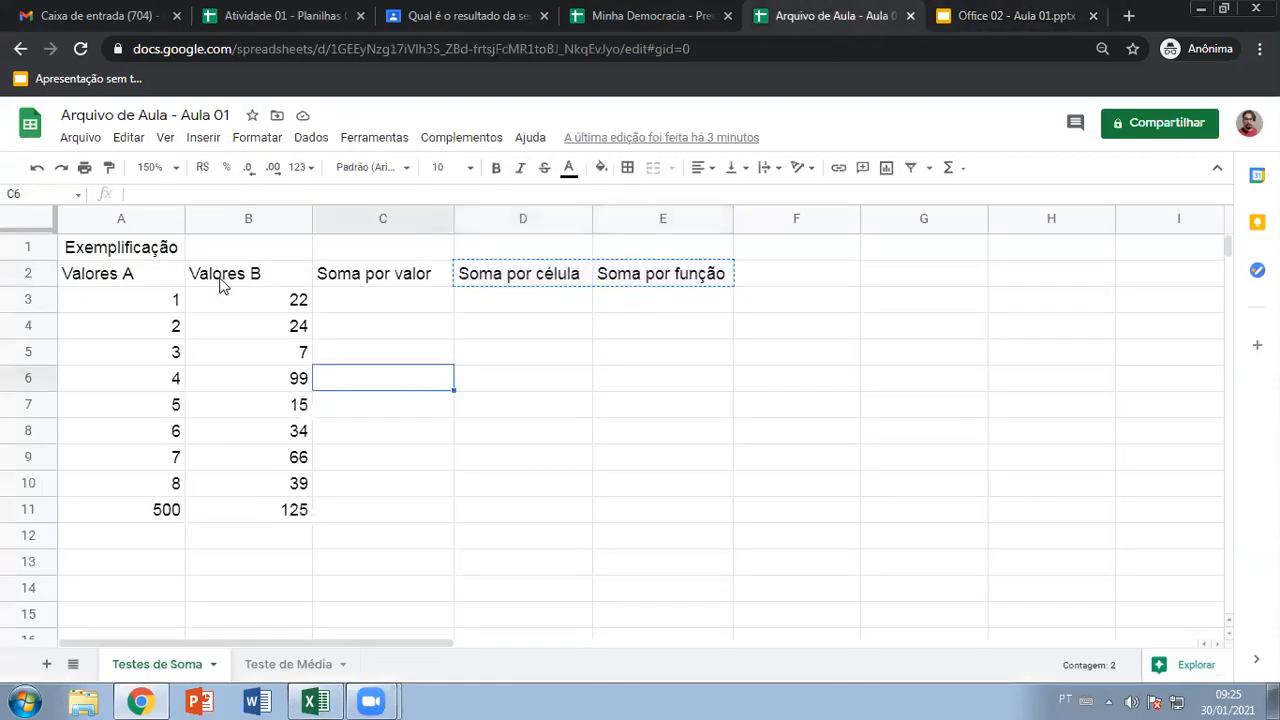
left_click_drag(150, 308, 274, 509)
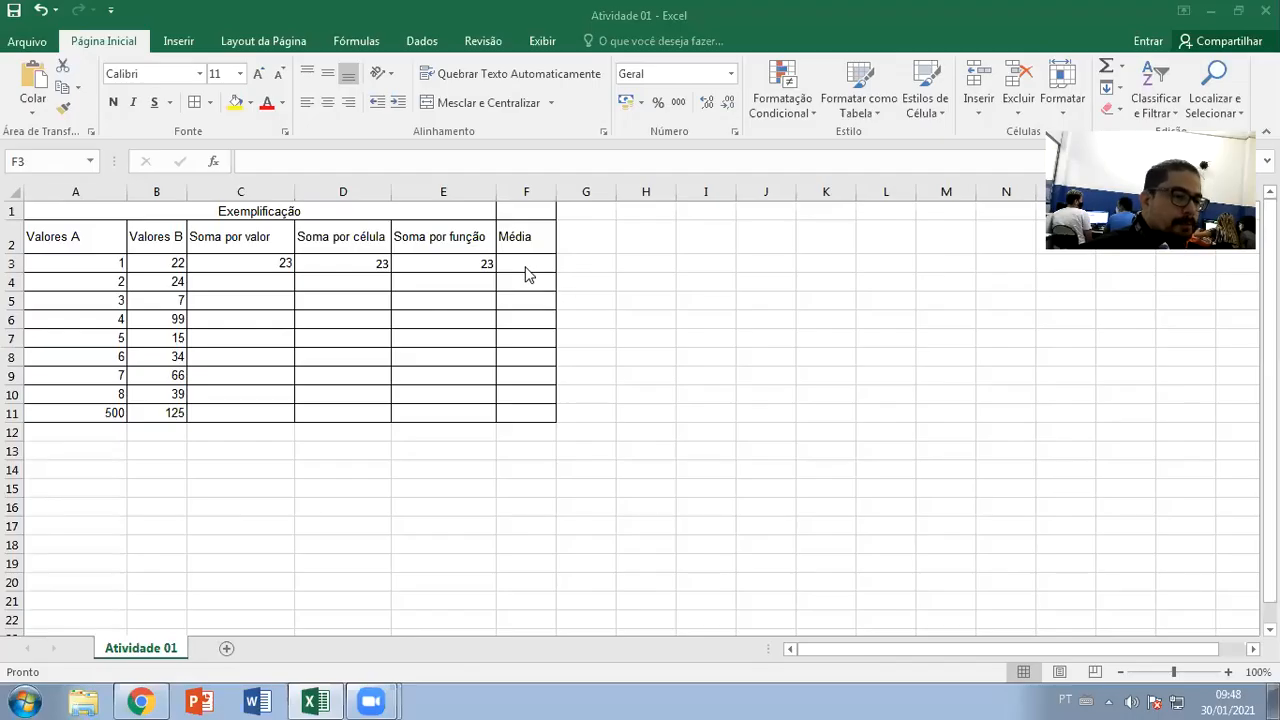
left_click(527, 266)
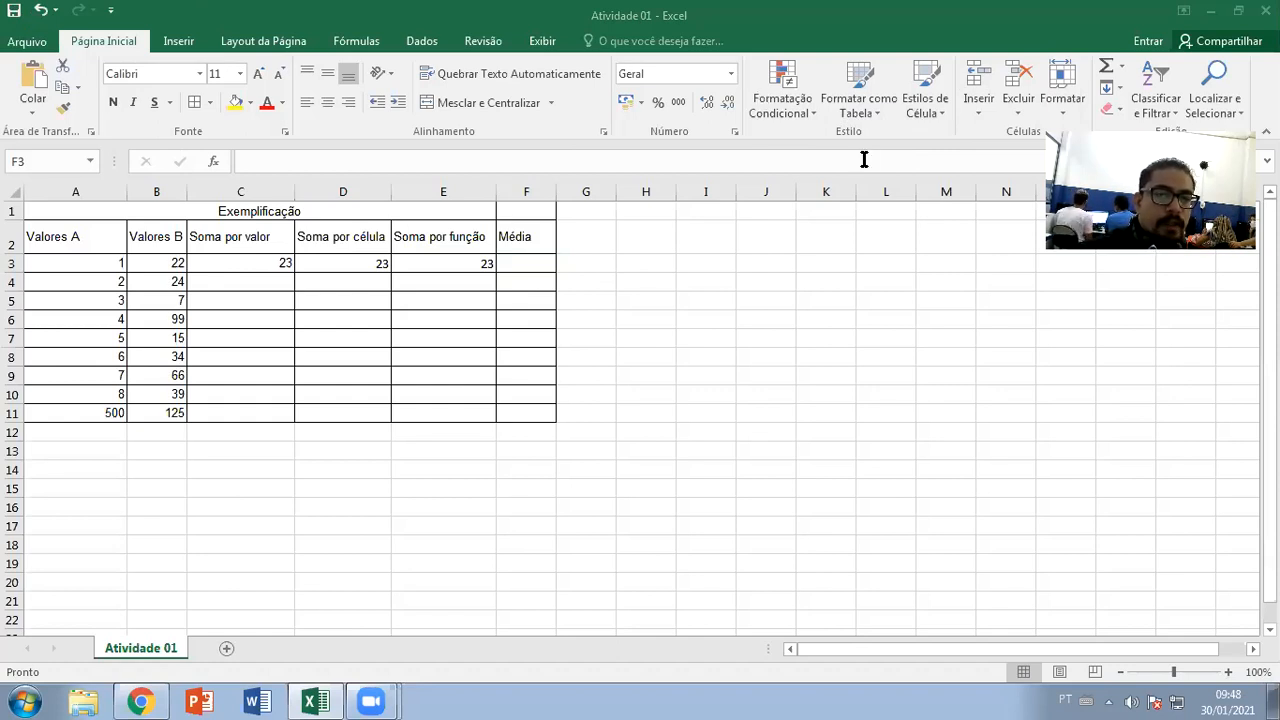
left_click(538, 266)
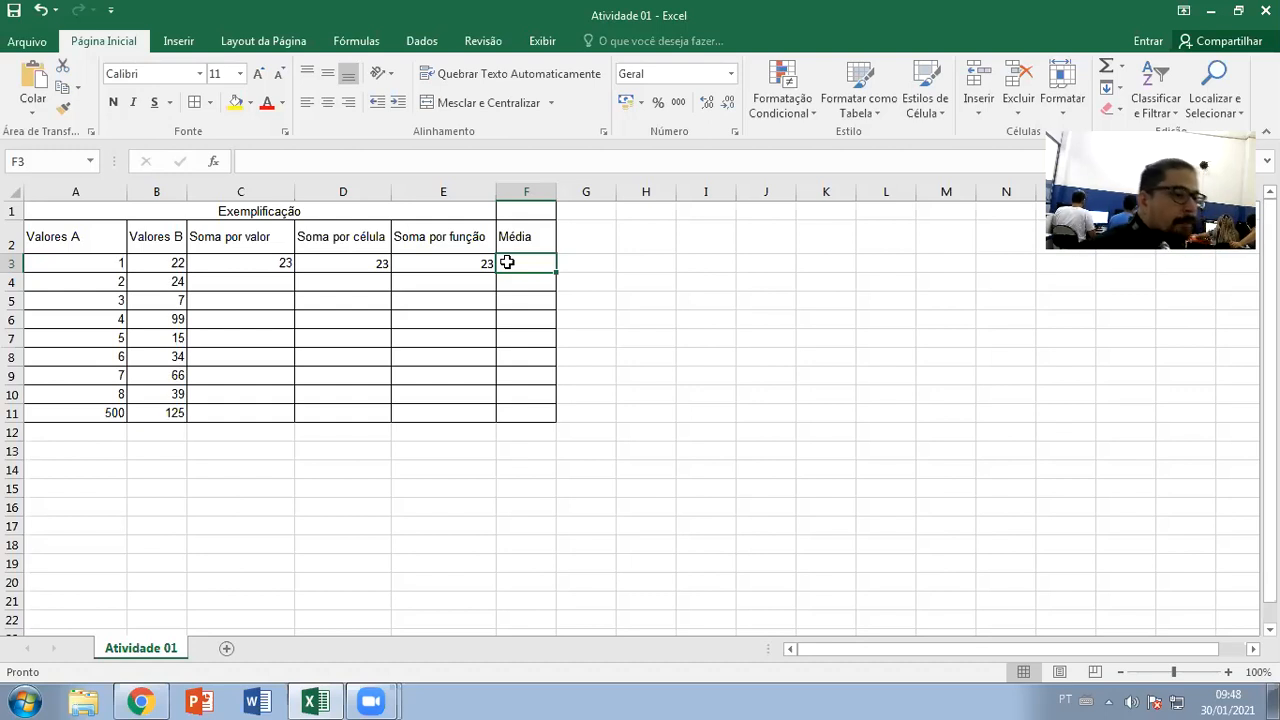
left_click_drag(100, 263, 144, 263)
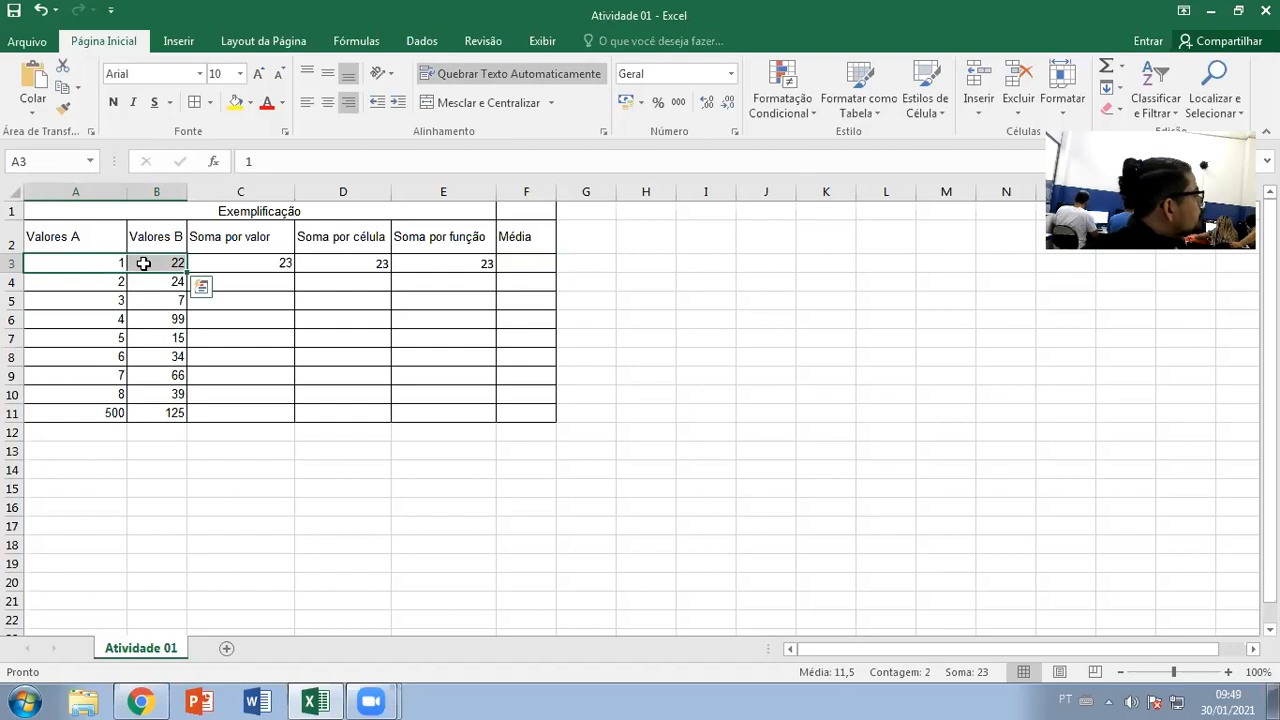
left_click(516, 262)
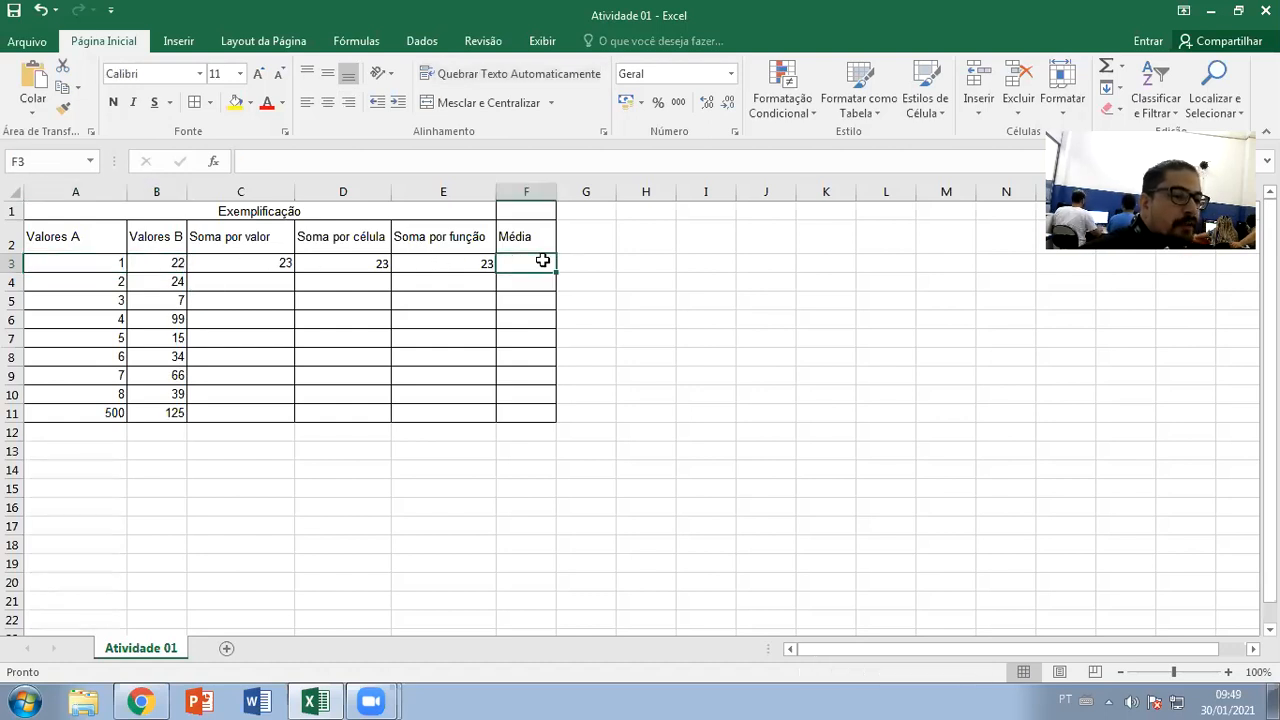
type("=")
left_click(478, 259)
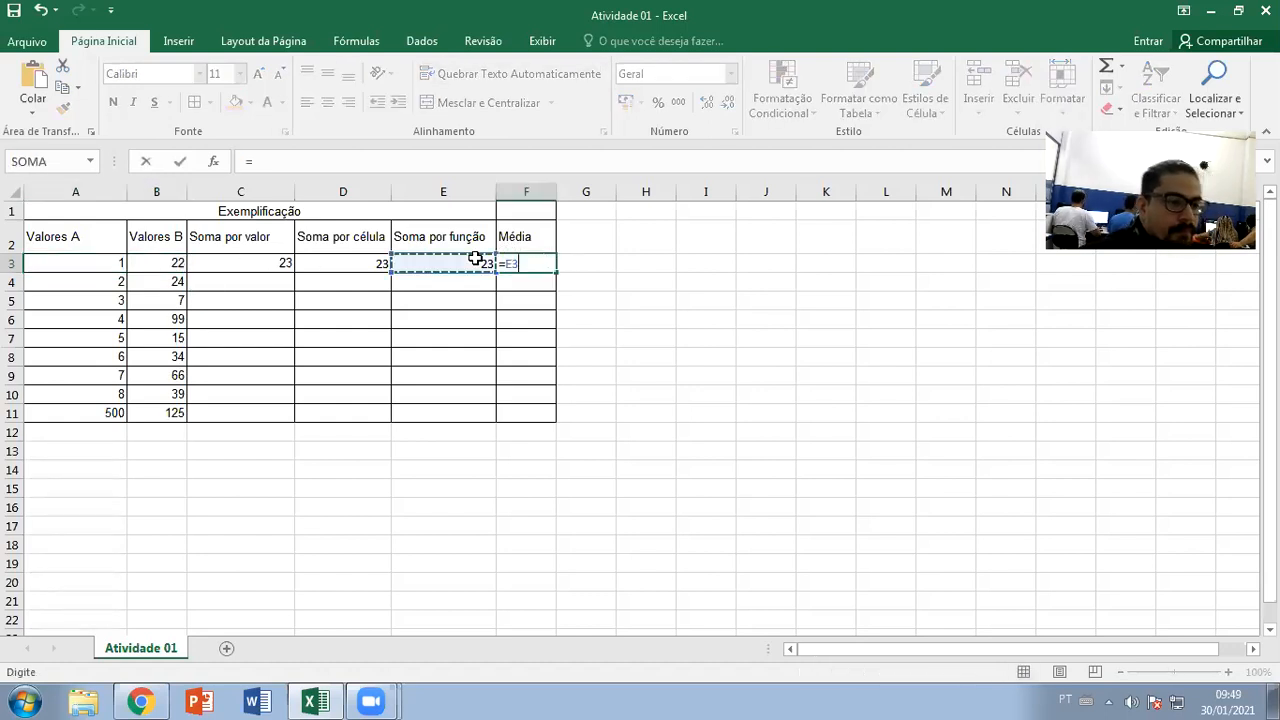
type("/2")
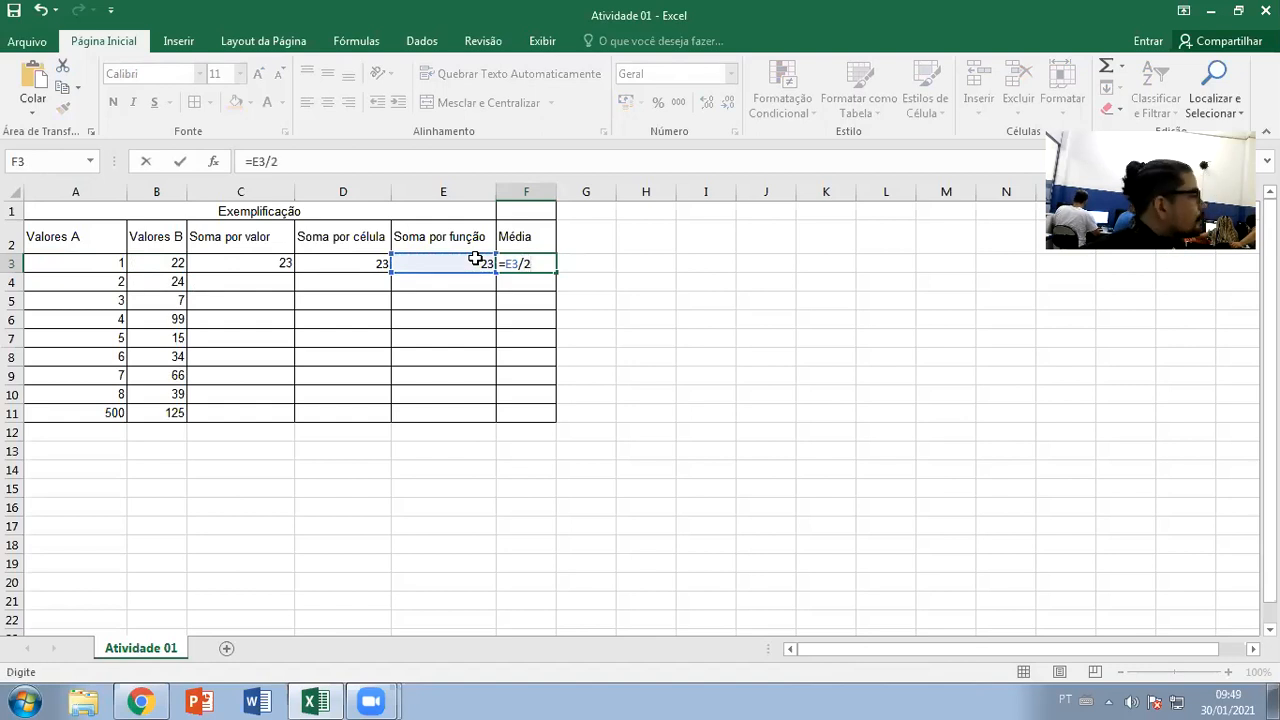
key("Return")
left_click(460, 264)
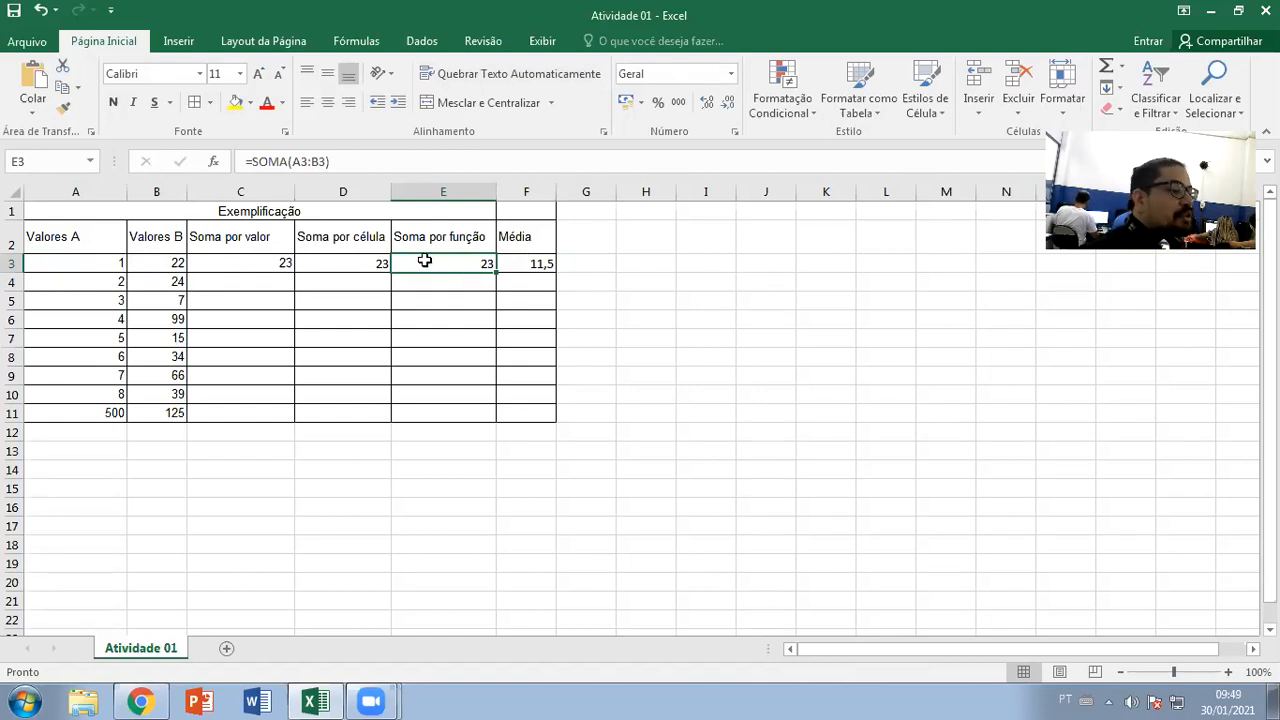
left_click(530, 262)
key("Delete")
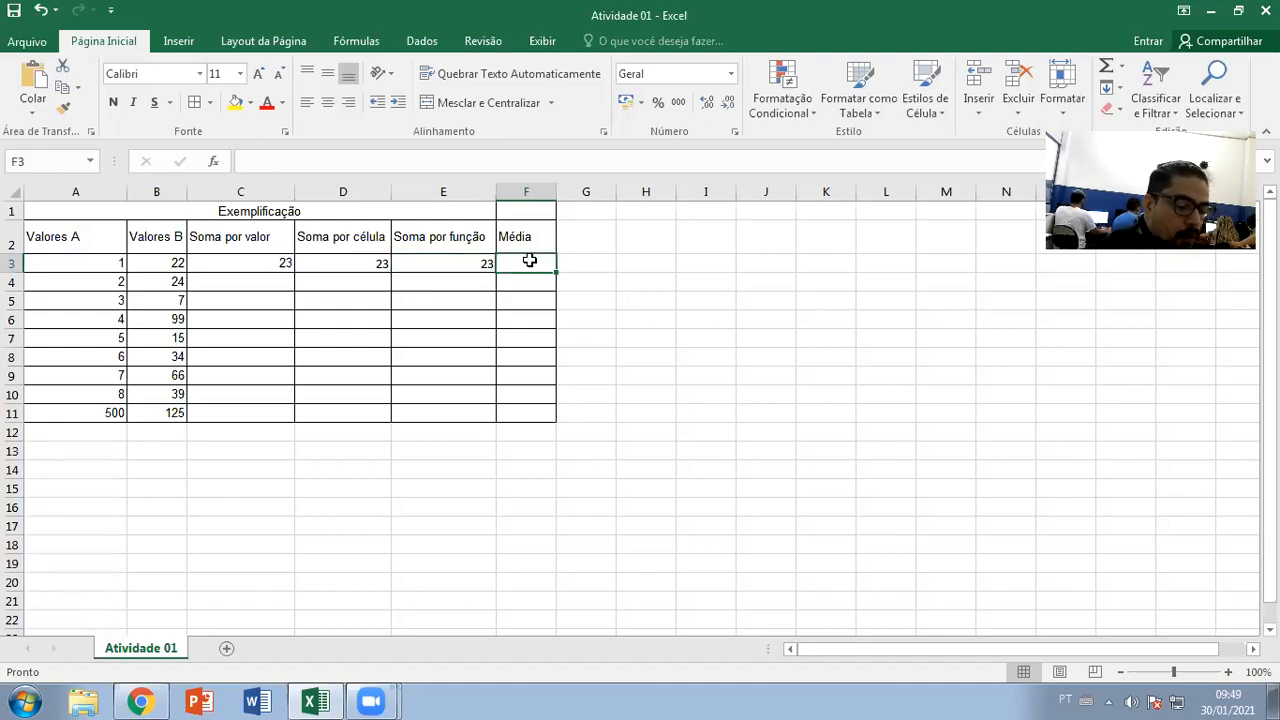
Enter =A3+B3/2 in F3 as a first average formula
type("=")
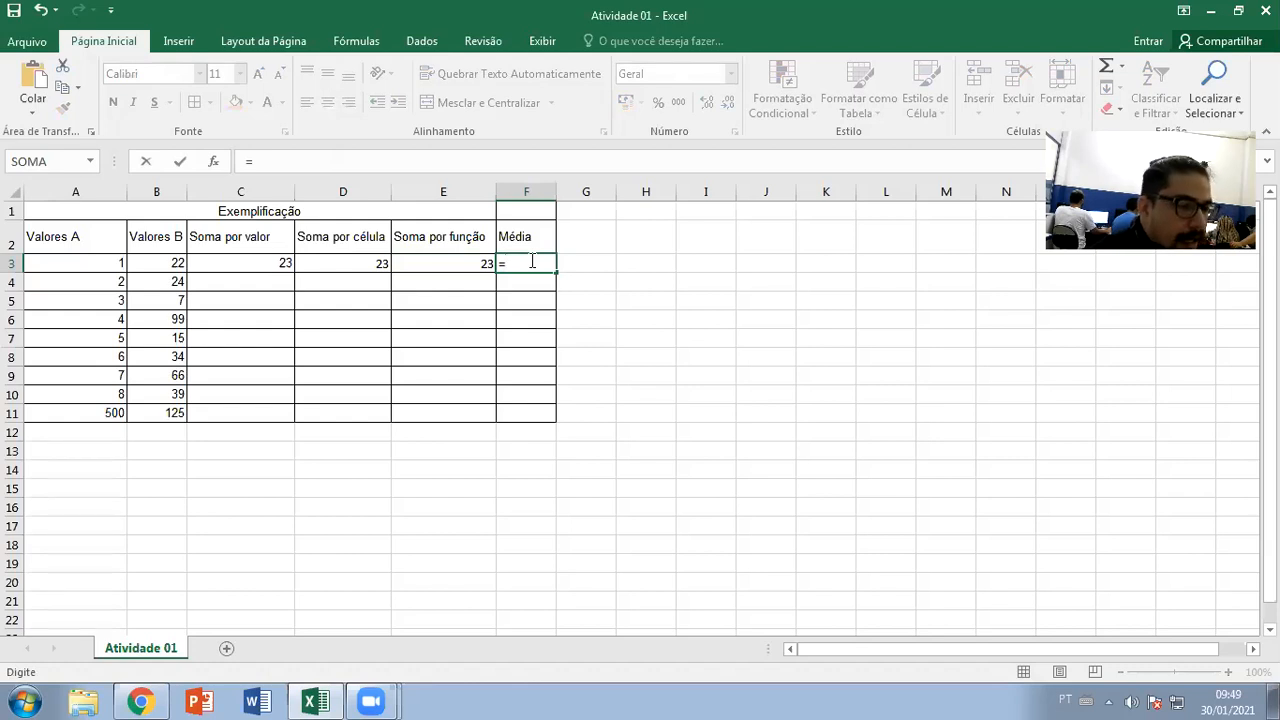
left_click(112, 263)
type("+")
left_click(166, 264)
type("/2")
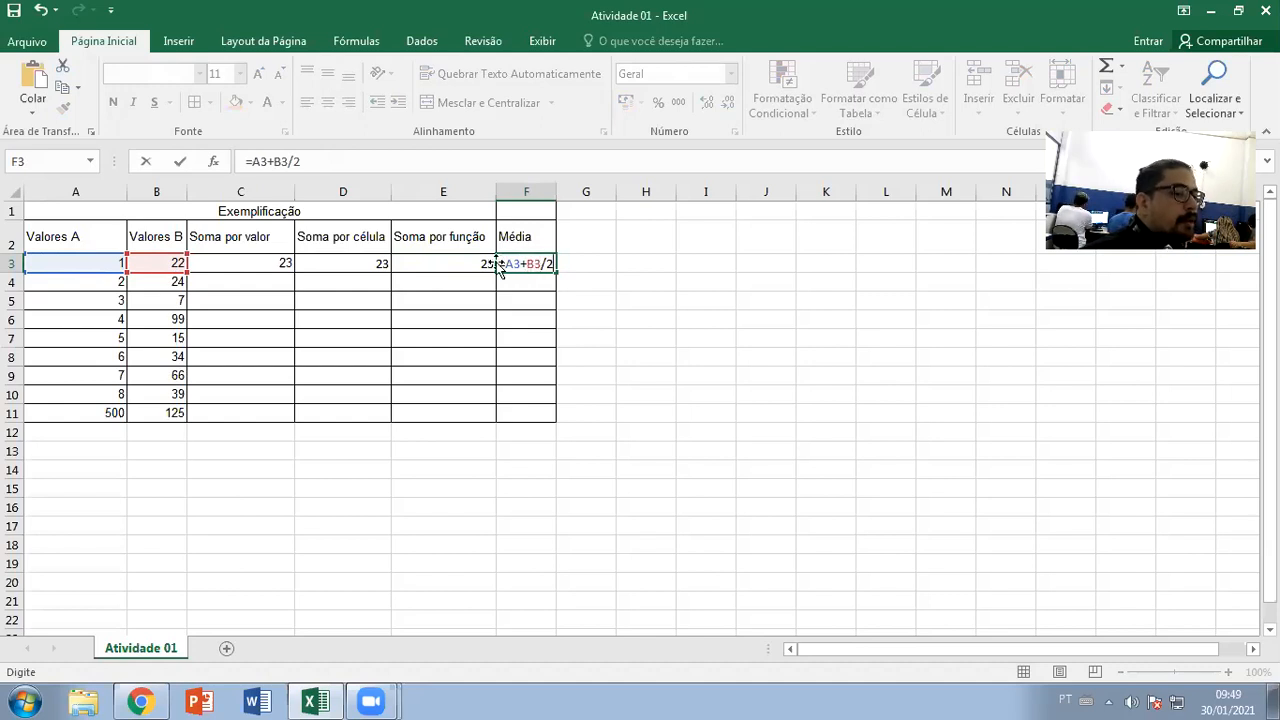
key("Return")
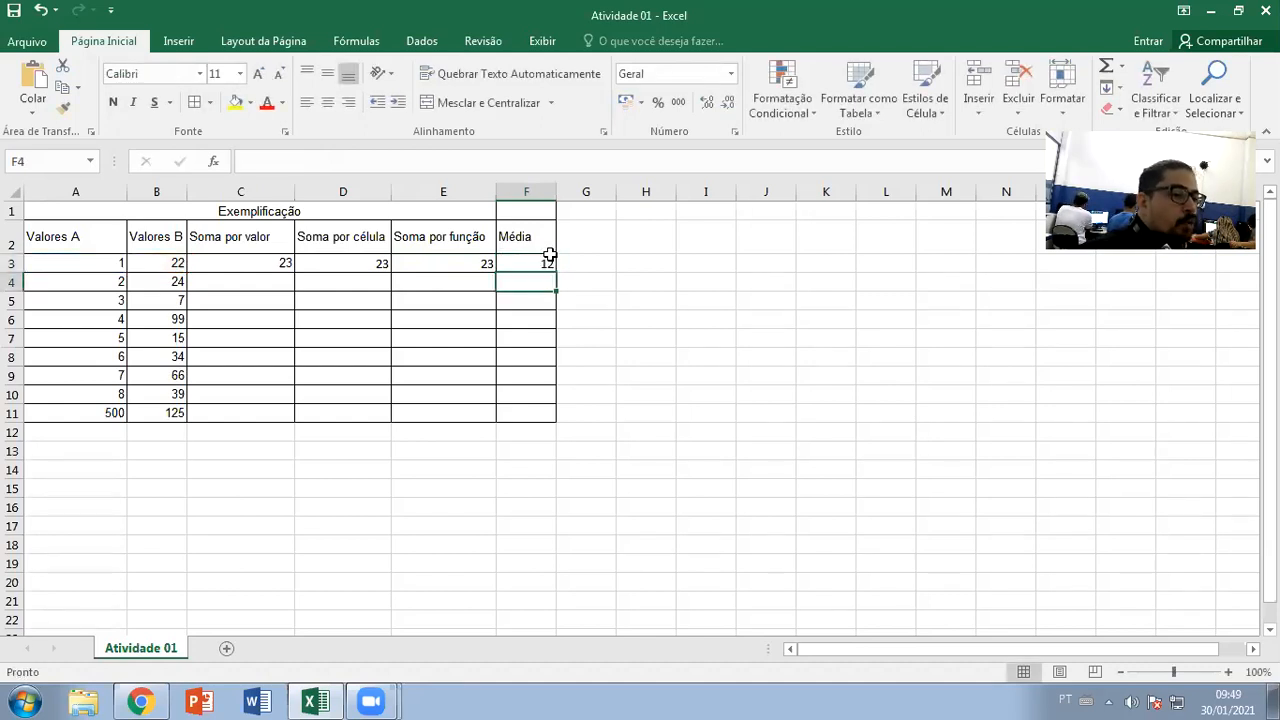
Re-enter F3 as =(A3+B3)/2 giving 11,5, then clear F3
left_click(549, 263)
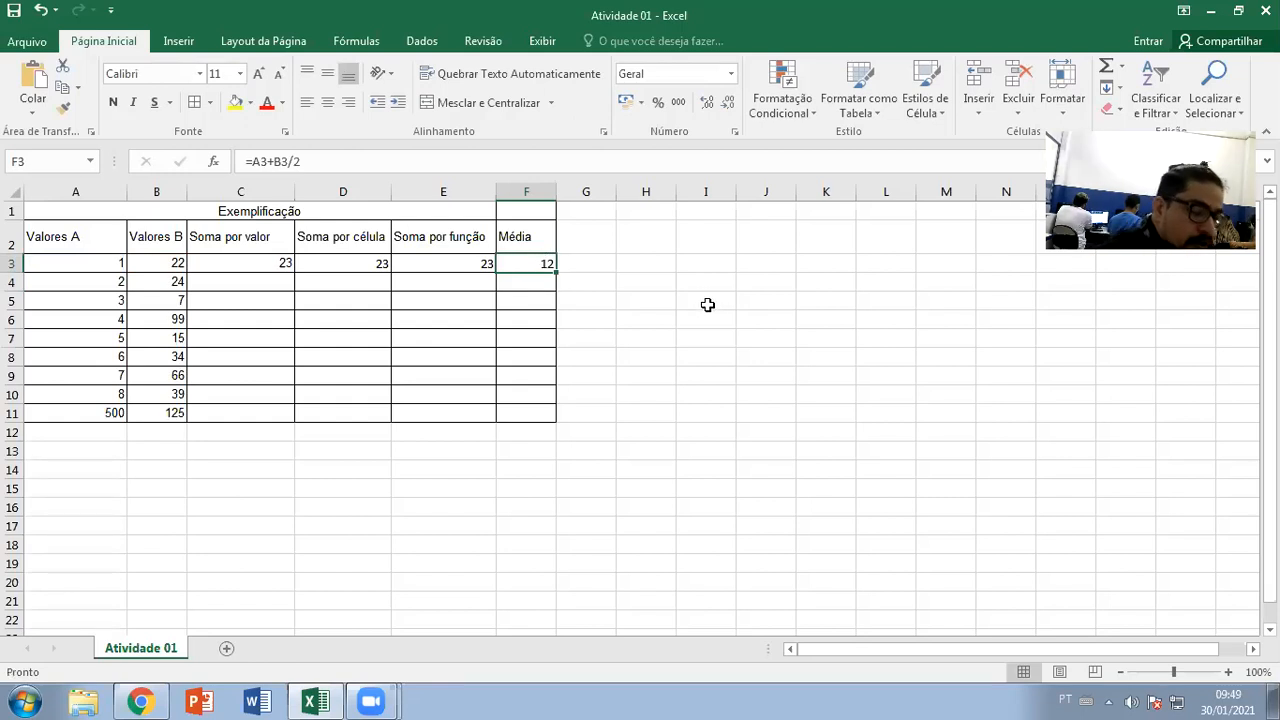
type("=")
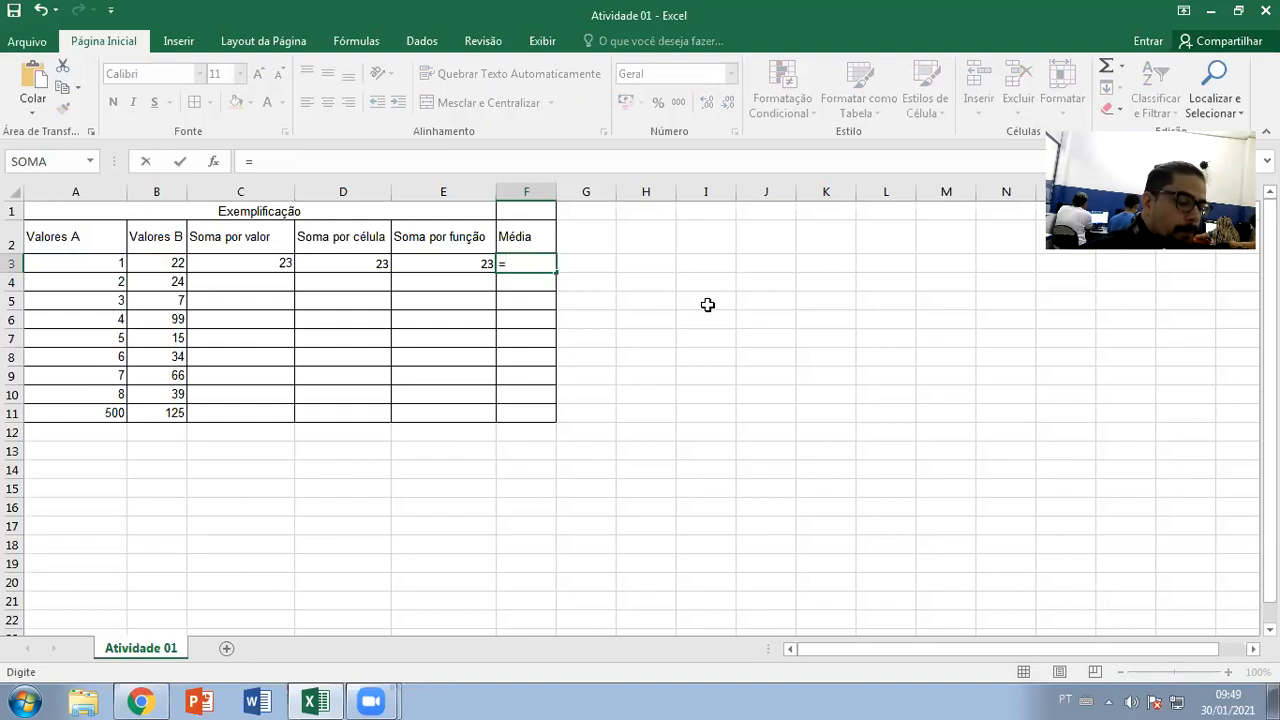
type("(")
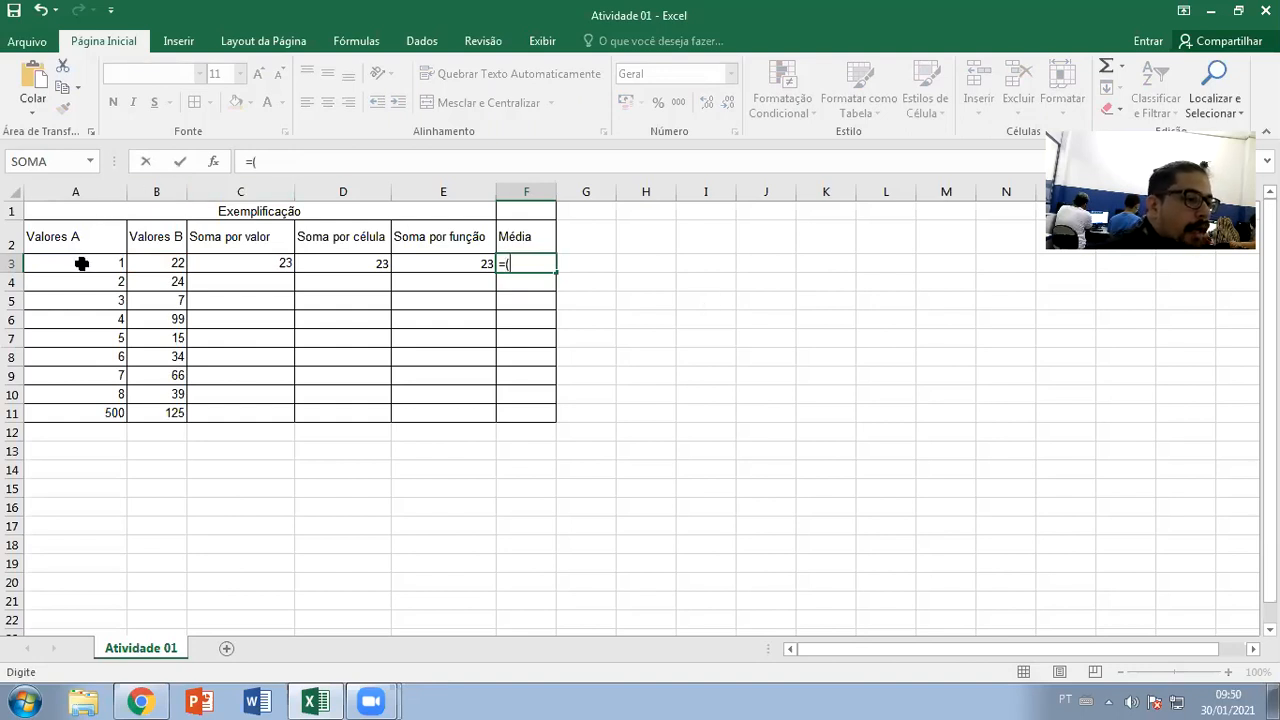
left_click(81, 264)
type("+")
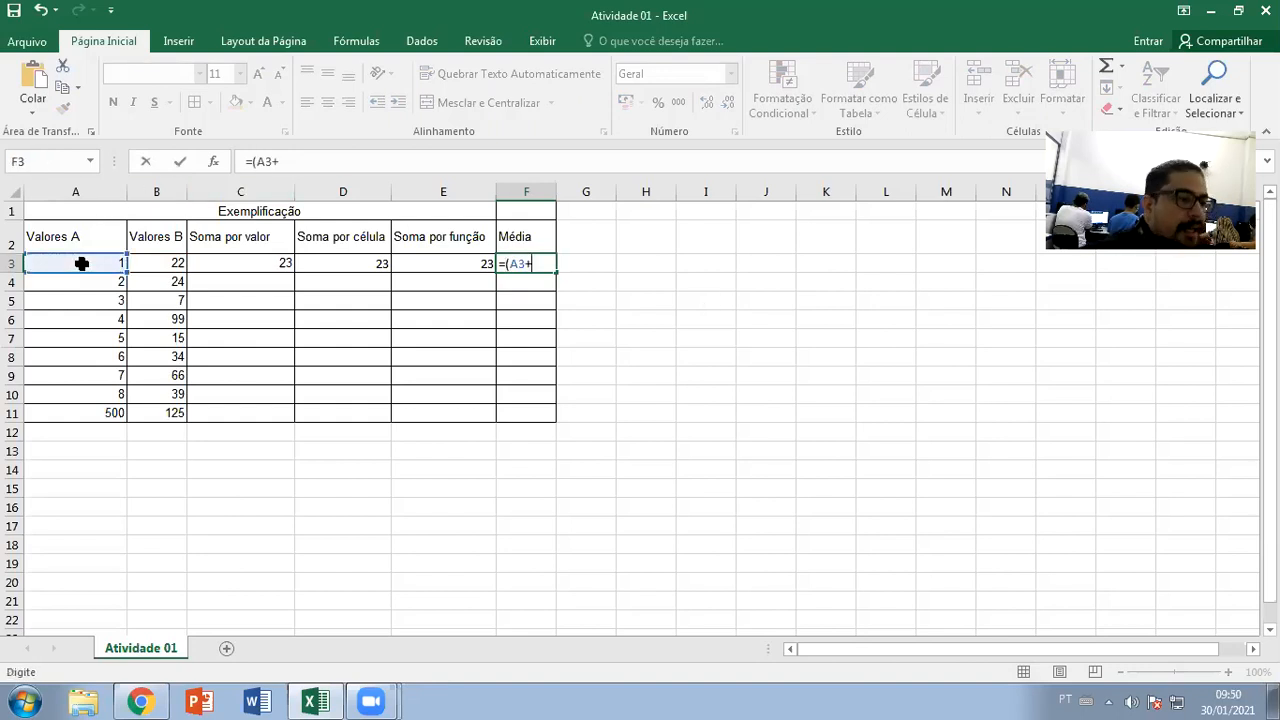
left_click(158, 264)
type(")")
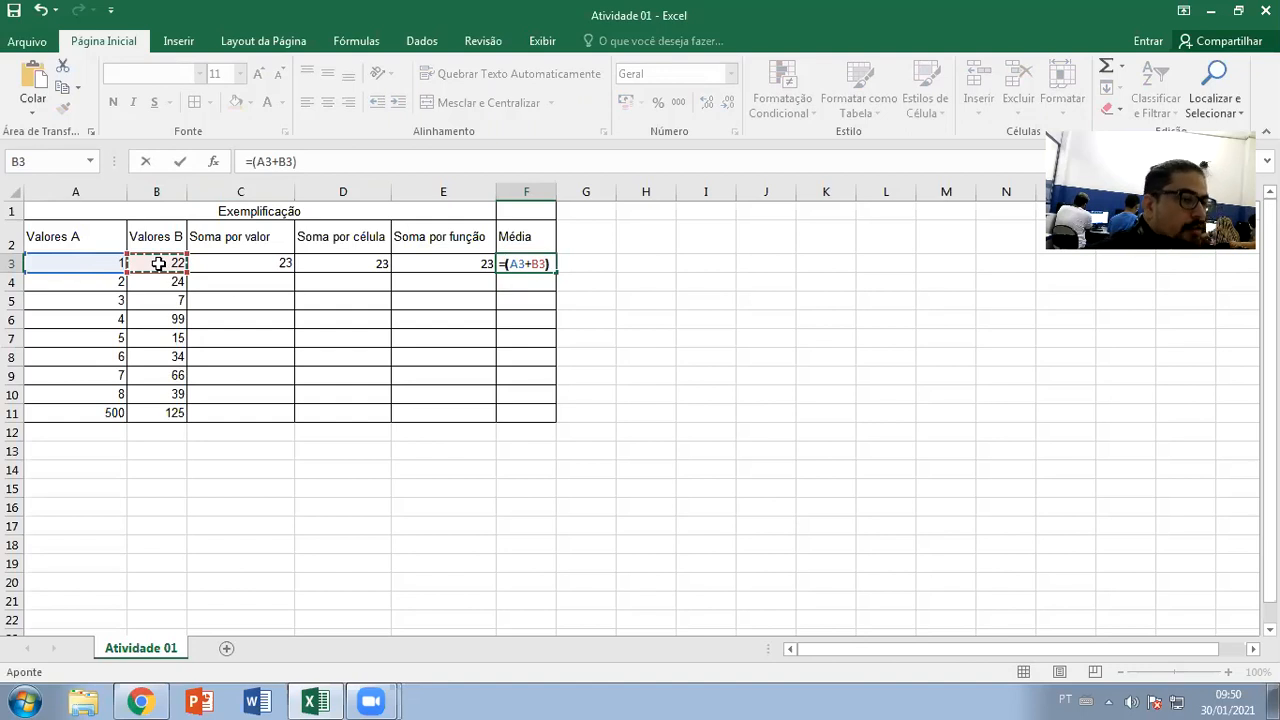
type("/0")
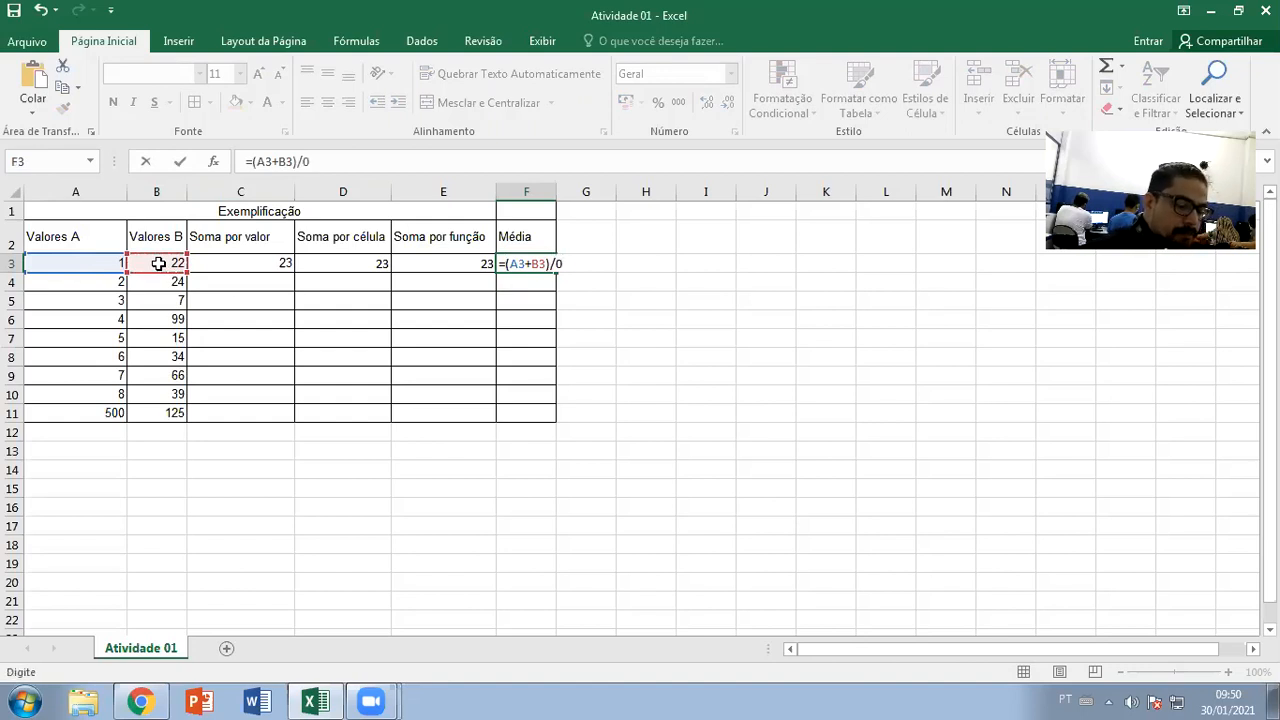
key("BackSpace")
type("2")
key("Return")
left_click(527, 262)
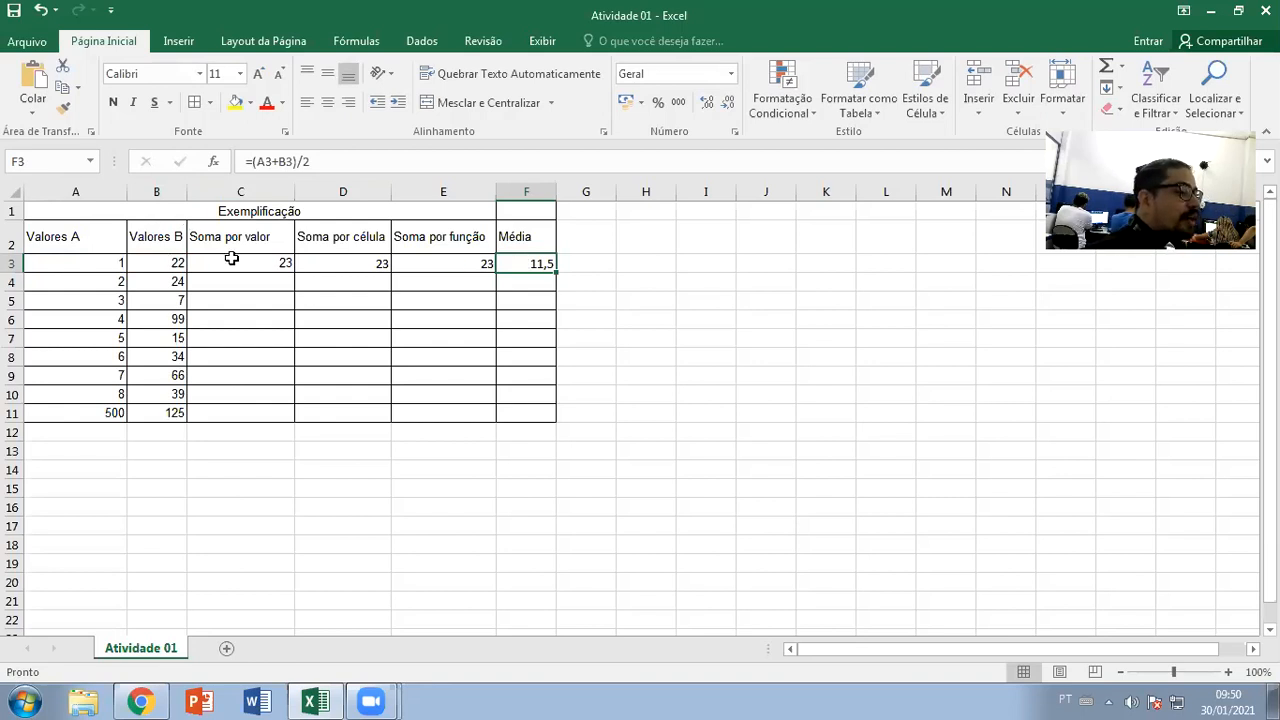
key("Delete")
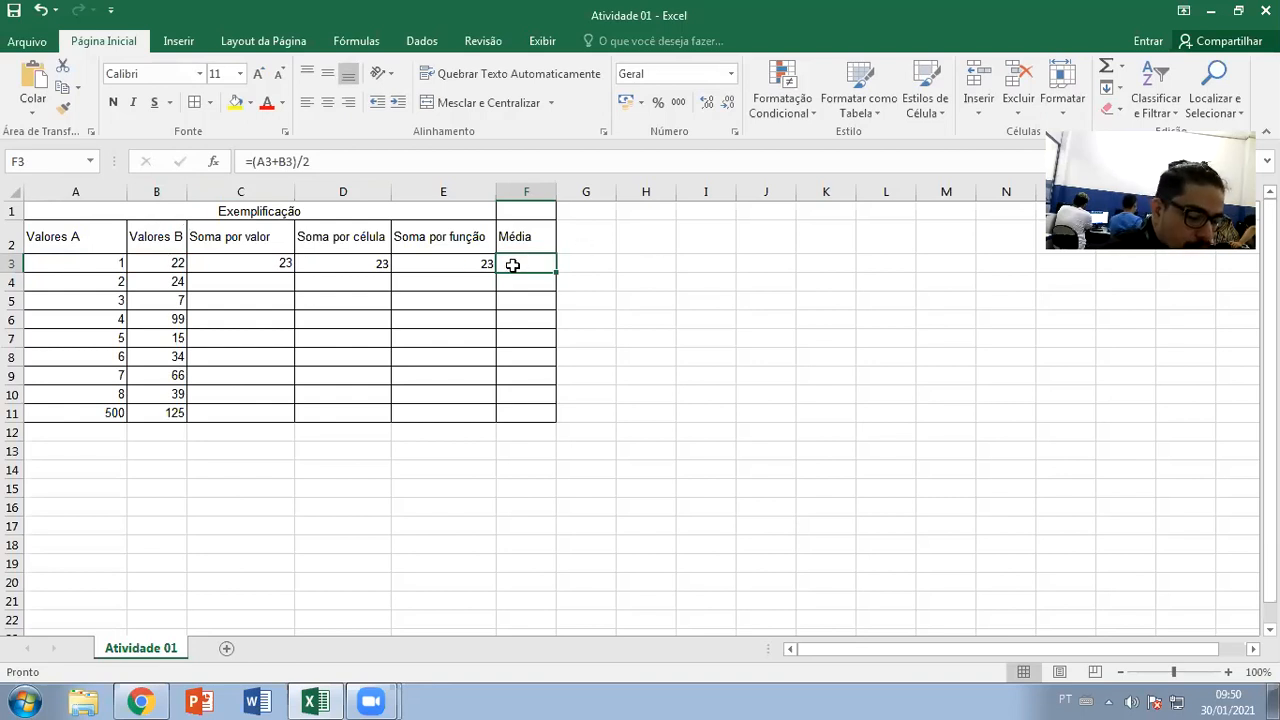
type("=(a3")
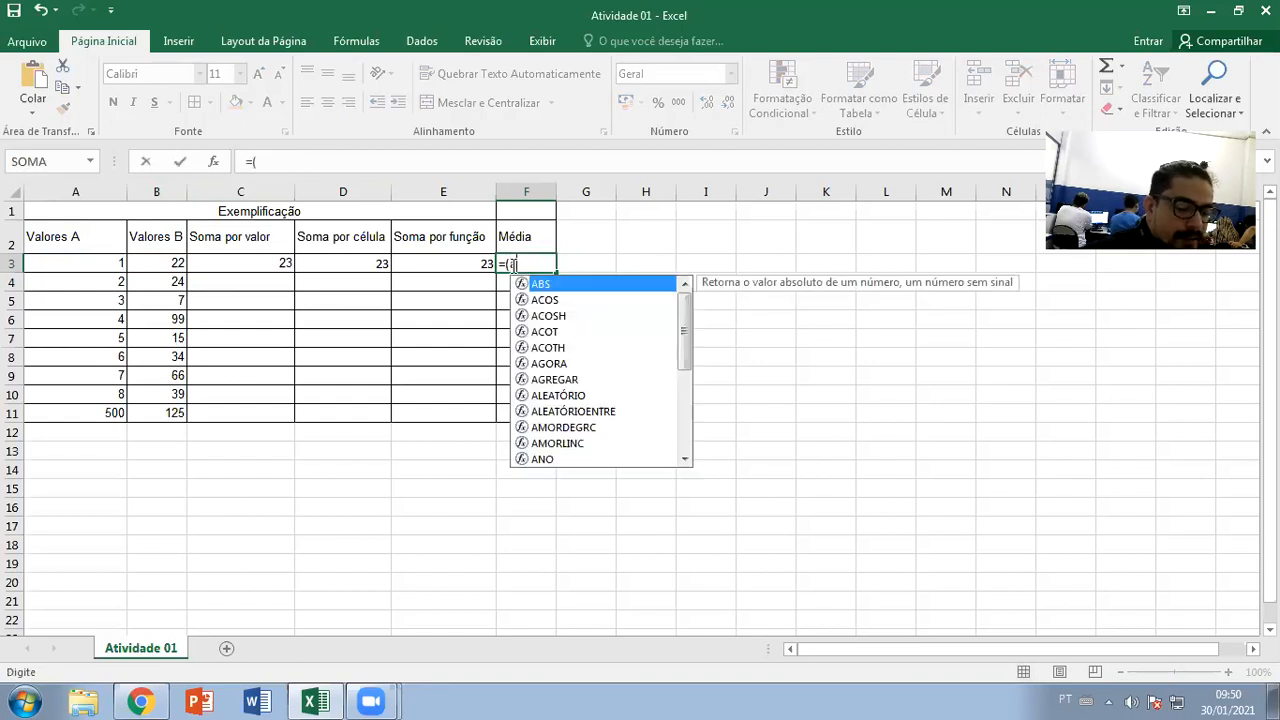
type("+")
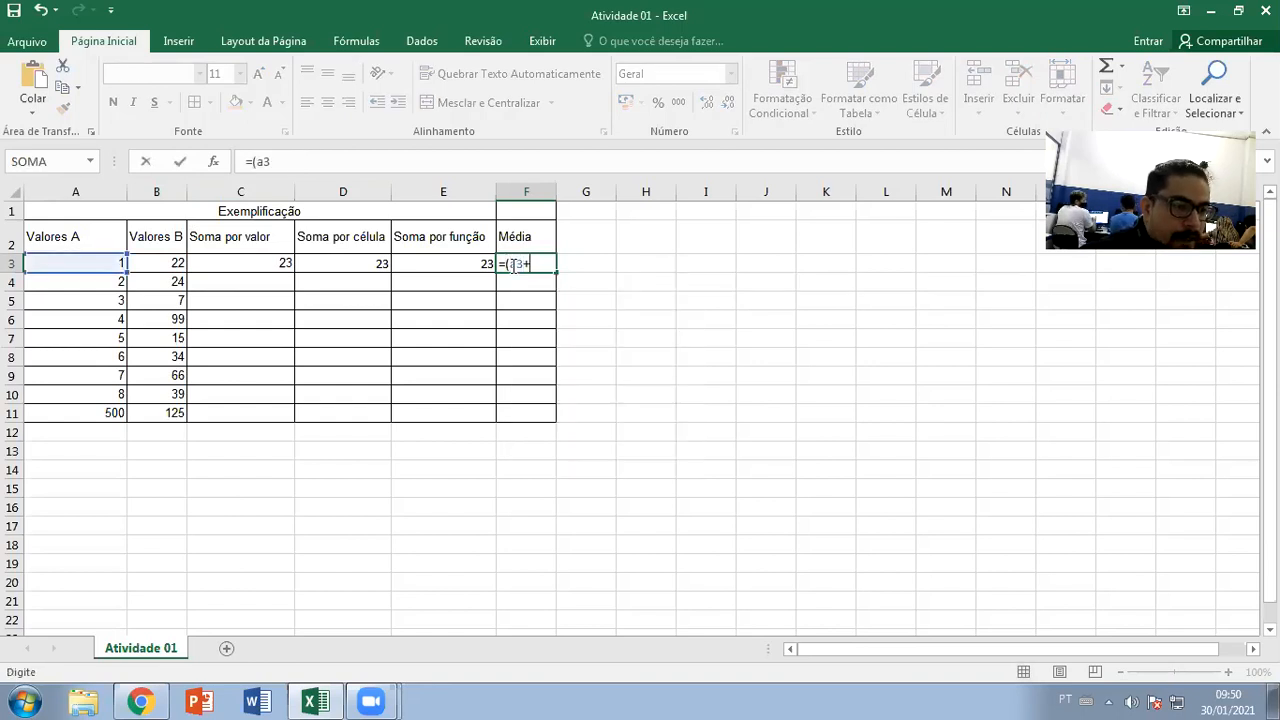
type("b3+")
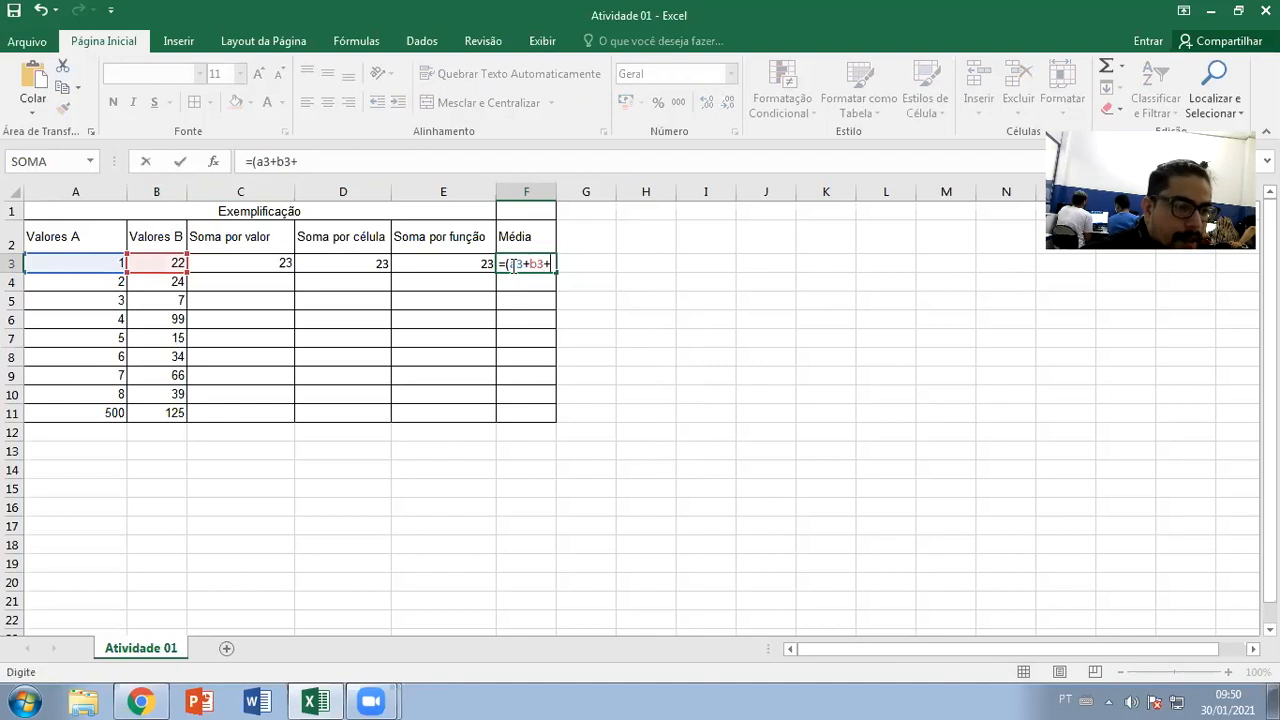
type("c3")
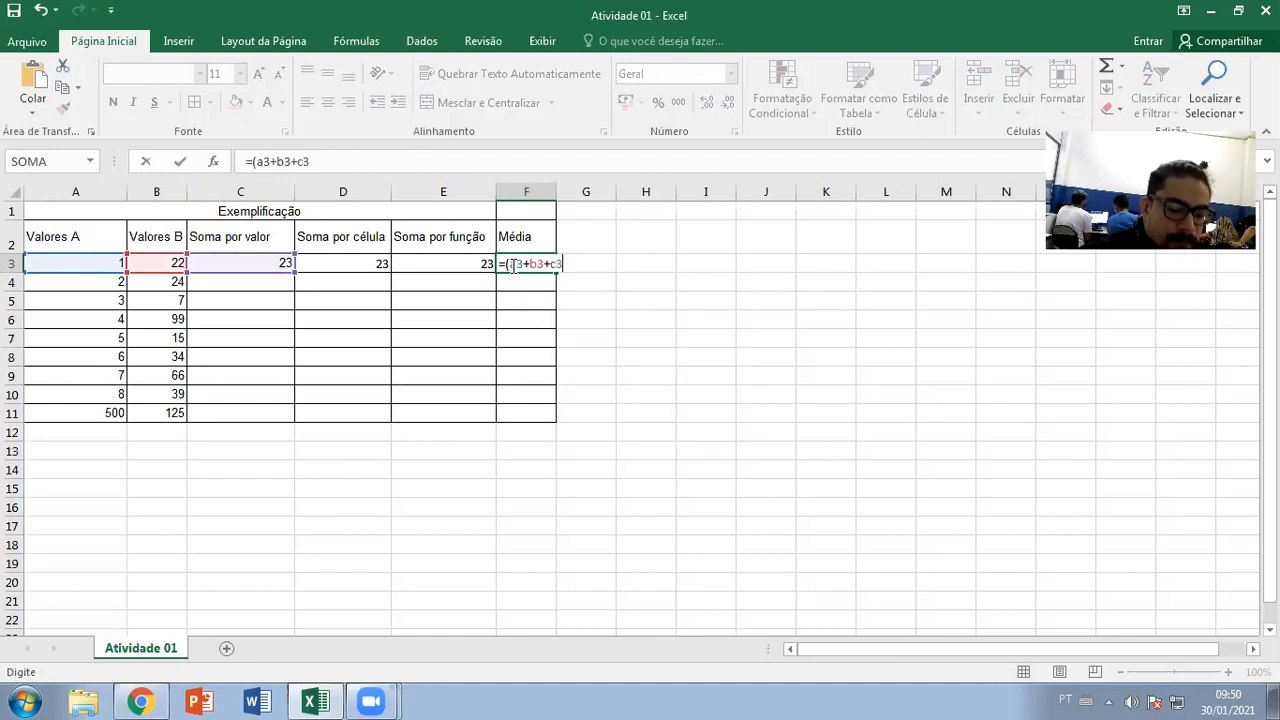
type("+d3)/4")
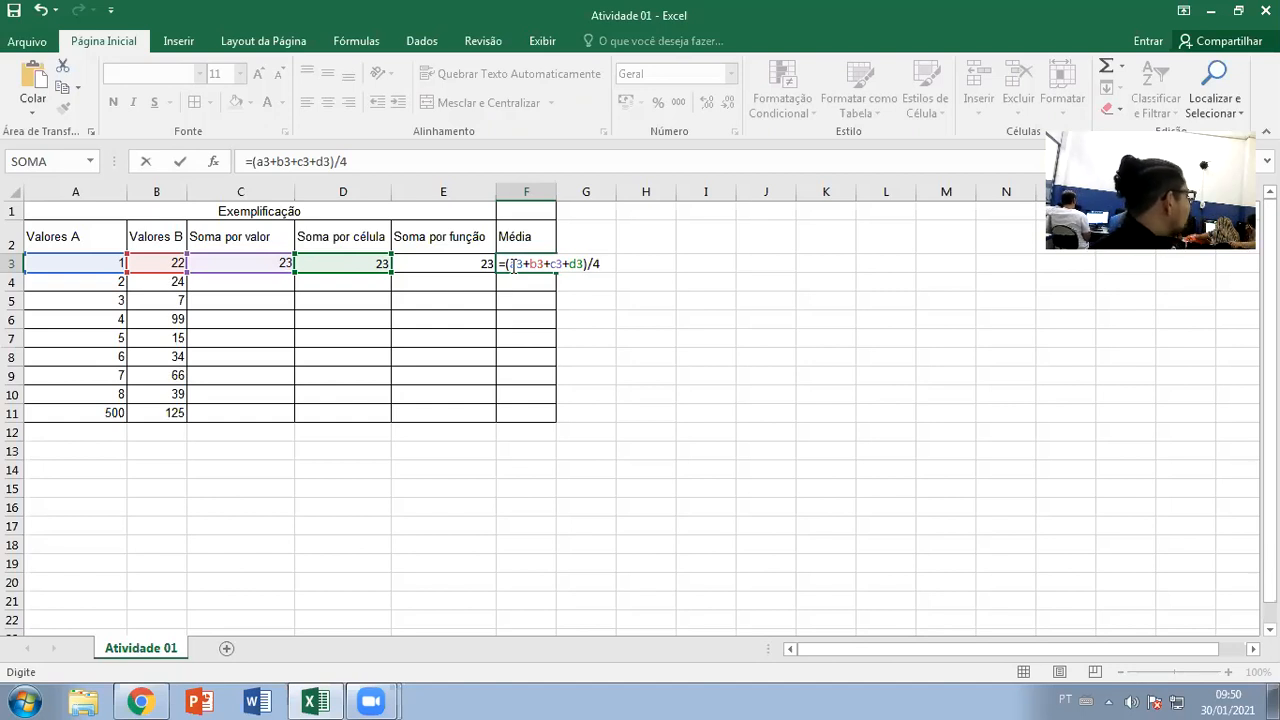
key("Escape")
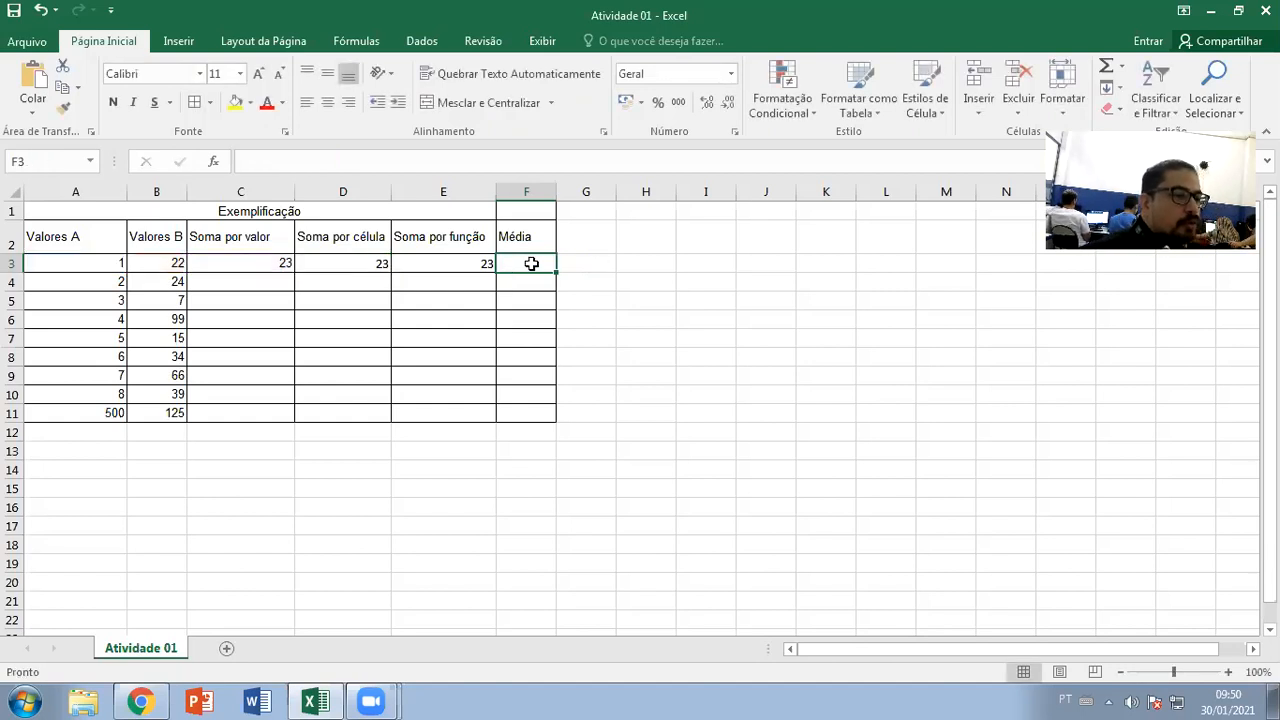
After checking E3's =SOMA(A3:B3) formula, enter =MÉDIA(A3:B3) in F3, giving 11,5
double_click(429, 262)
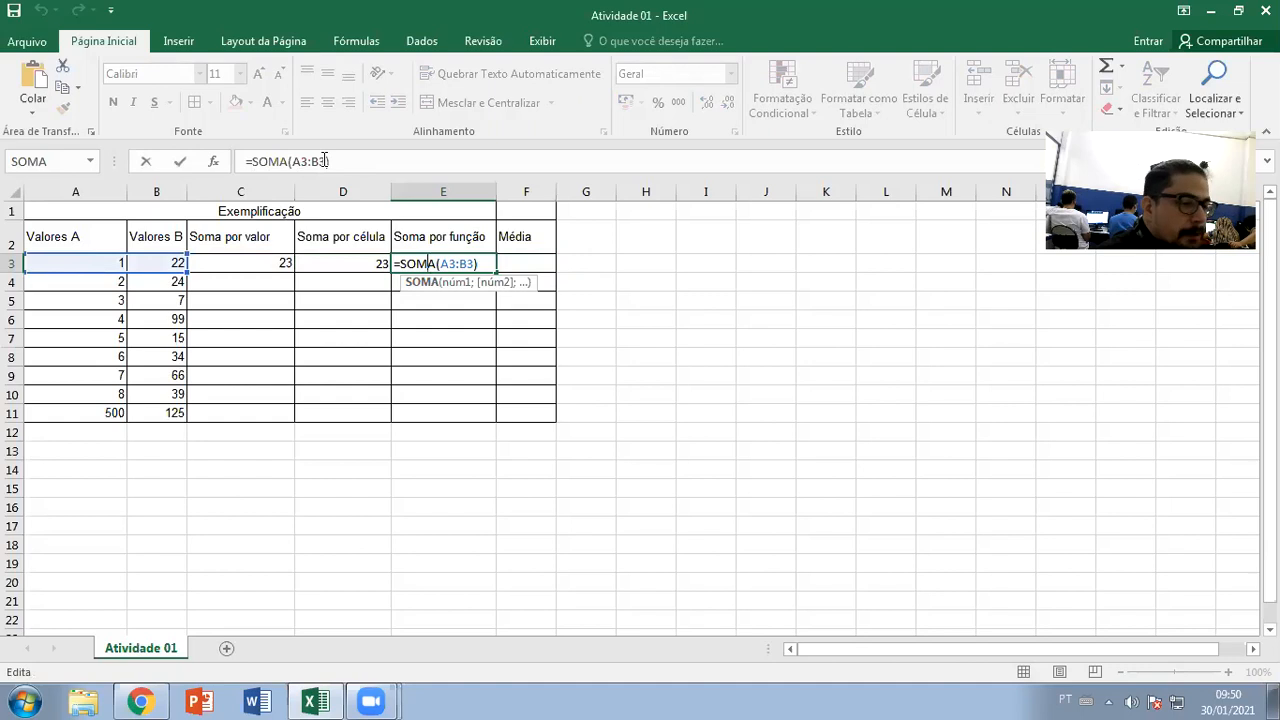
key("Escape")
left_click(531, 261)
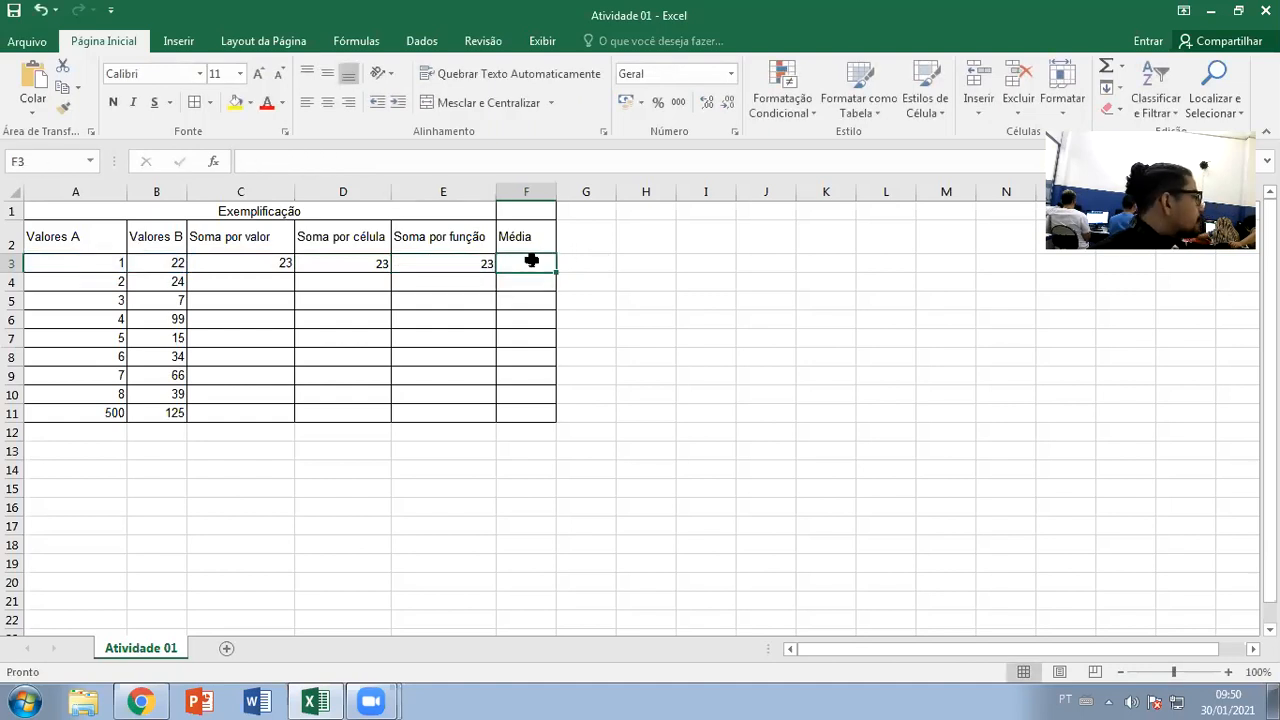
type("=med")
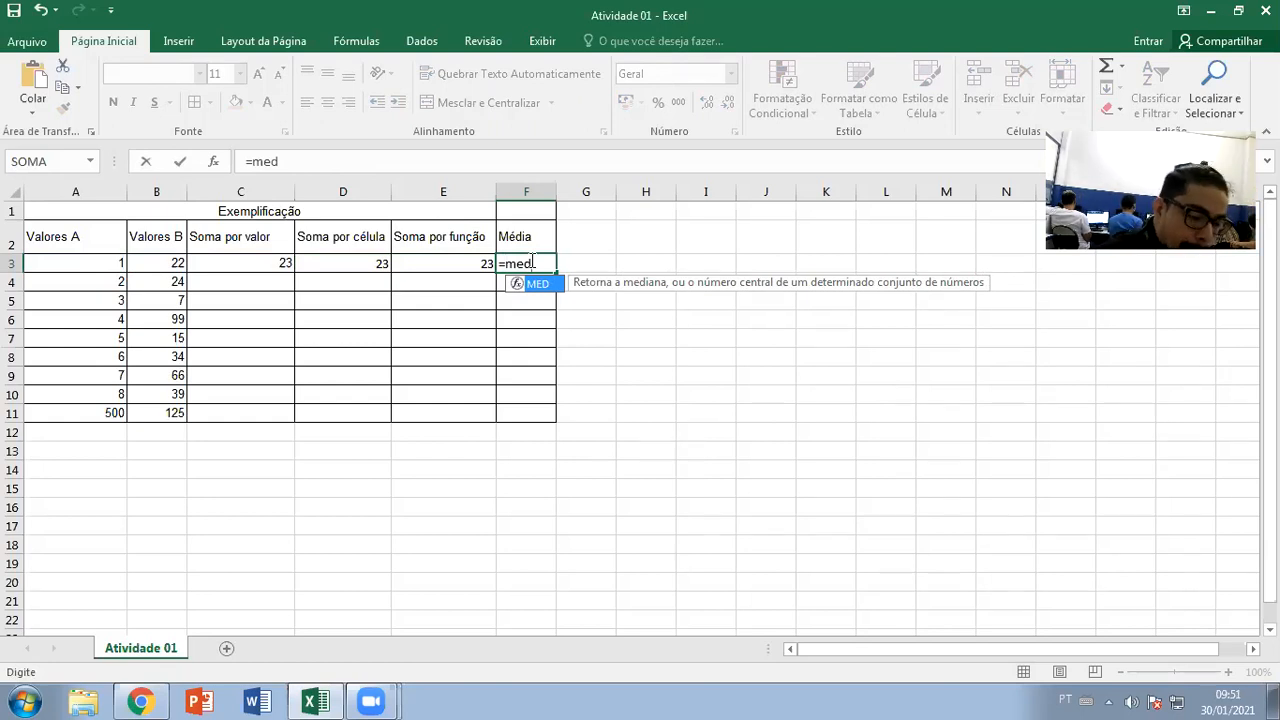
key("Escape")
key("BackSpace")
type("é")
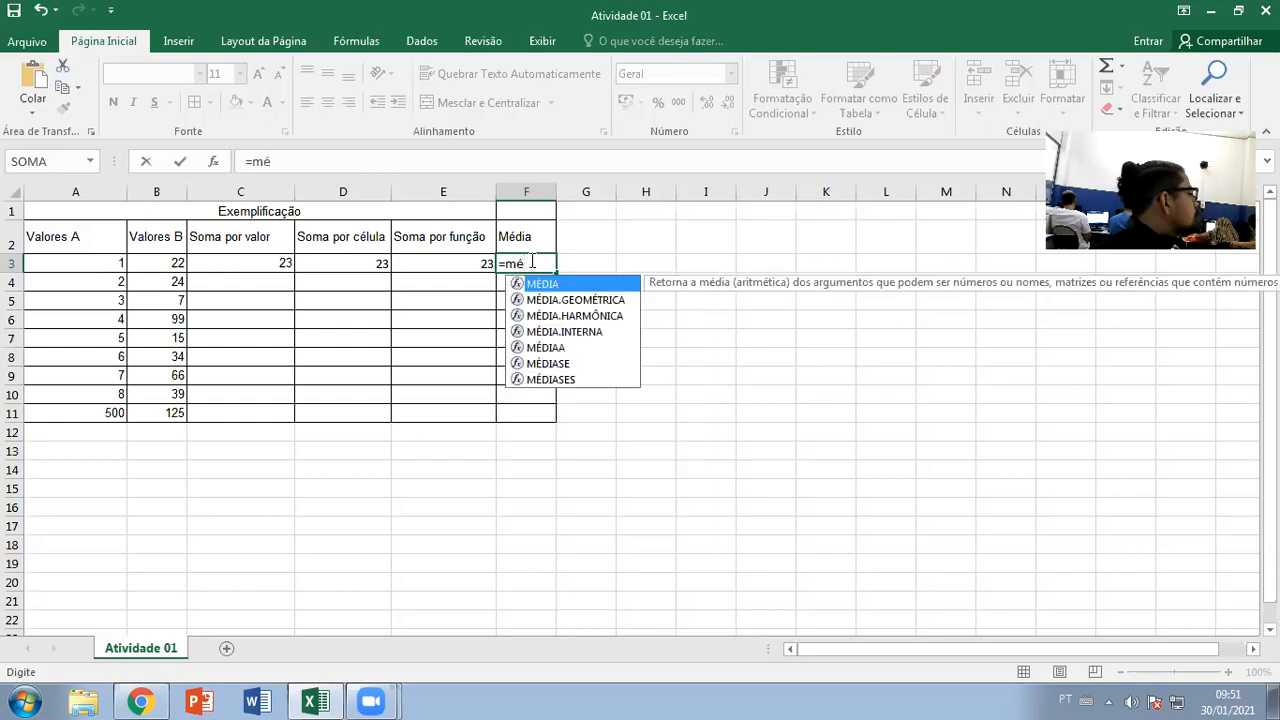
double_click(540, 285)
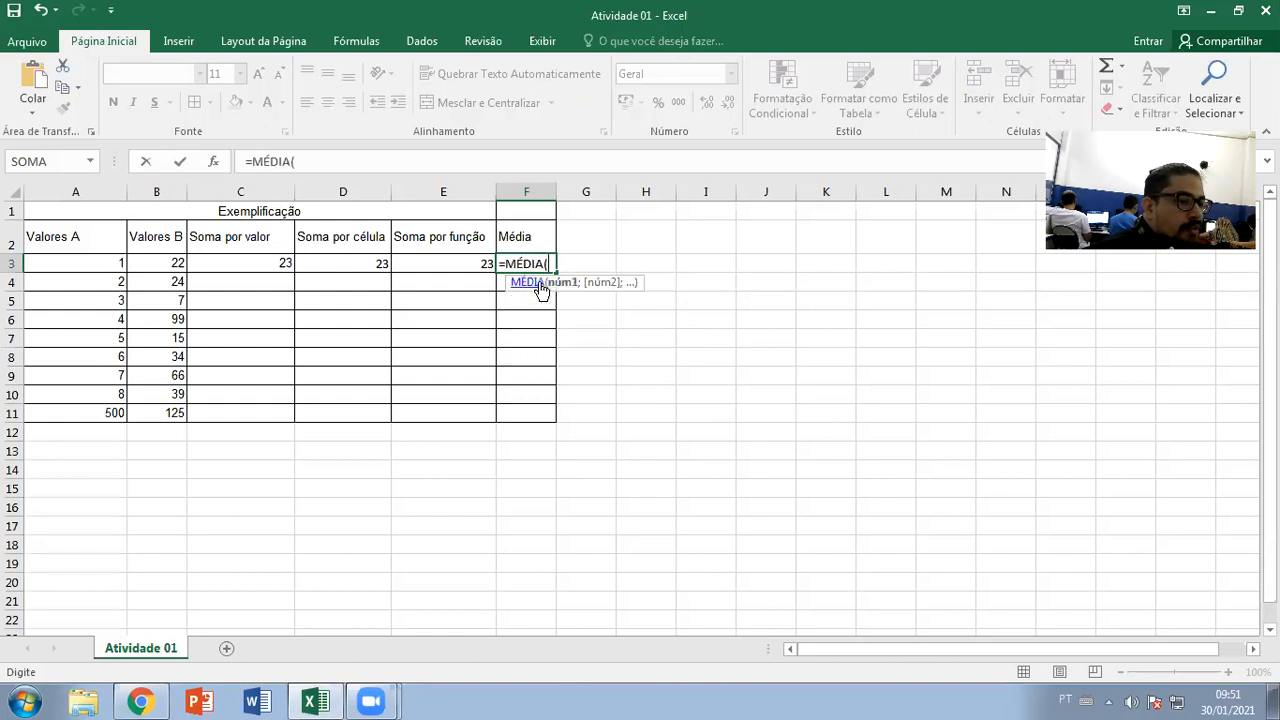
left_click_drag(111, 264, 153, 262)
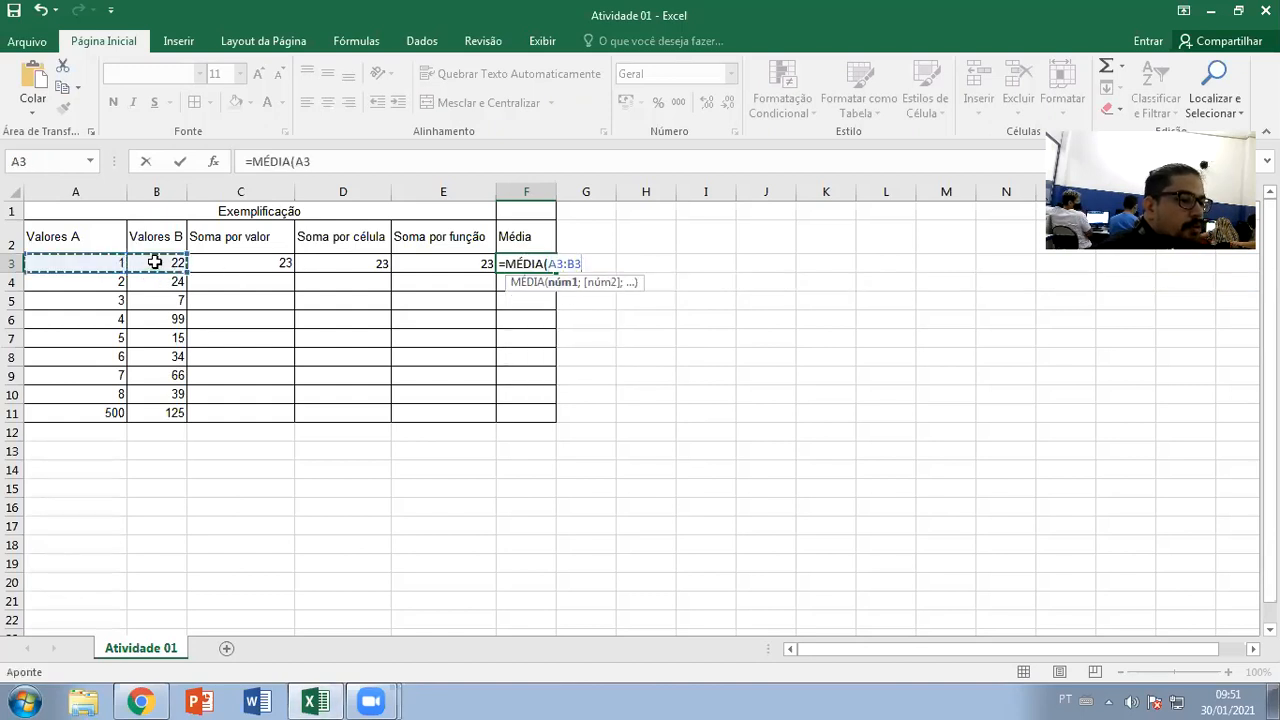
key("Return")
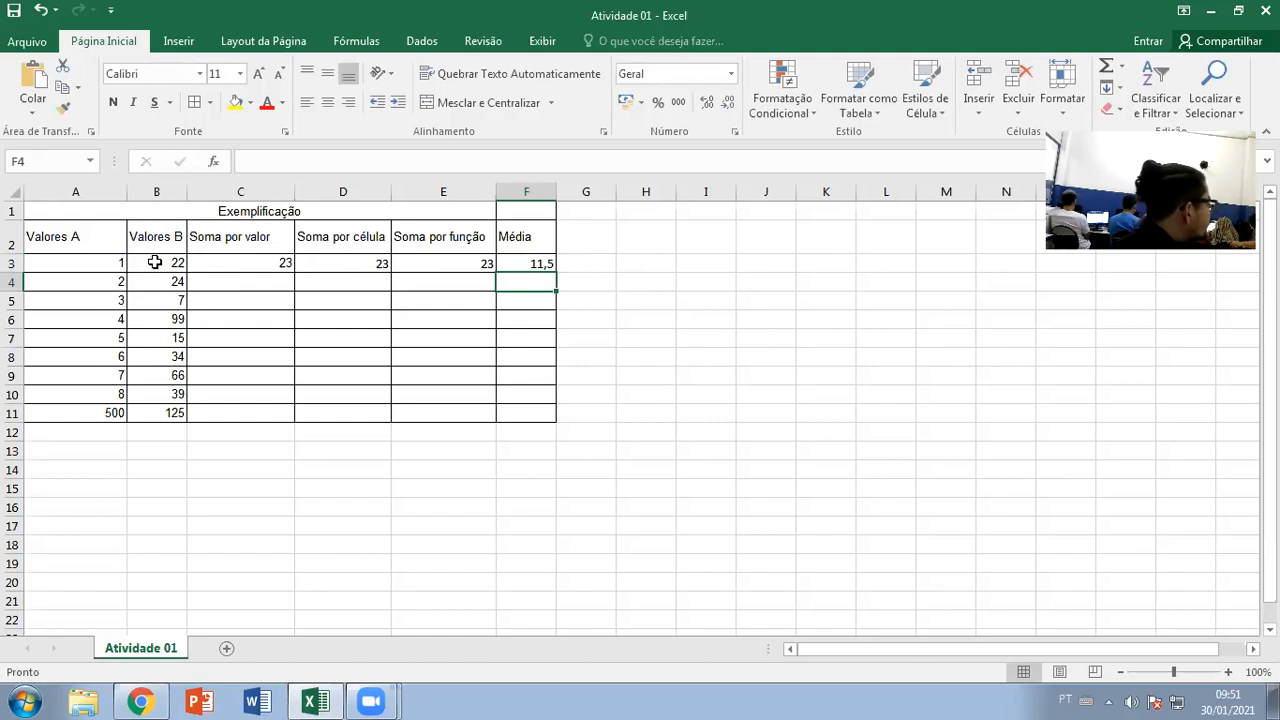
Enter =MÉDIA(A4:B4) in F4 to average row 4, giving 13
type("=mé")
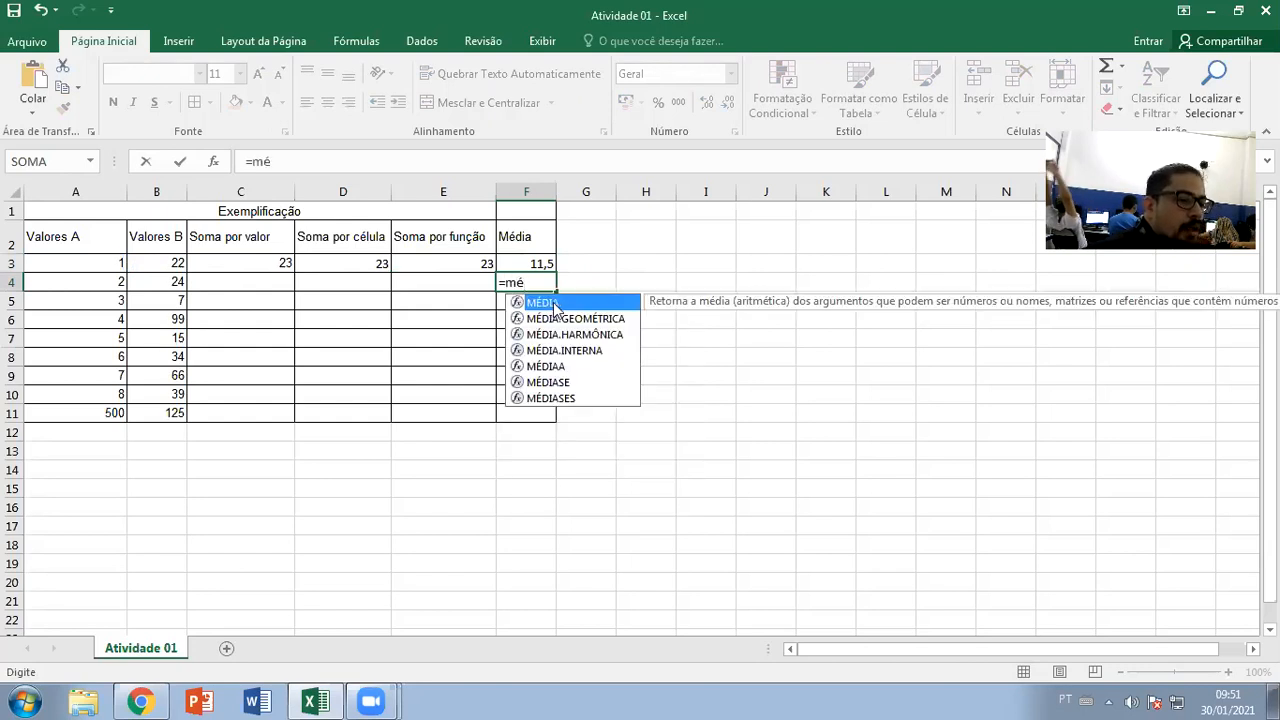
double_click(554, 302)
left_click_drag(86, 283, 171, 283)
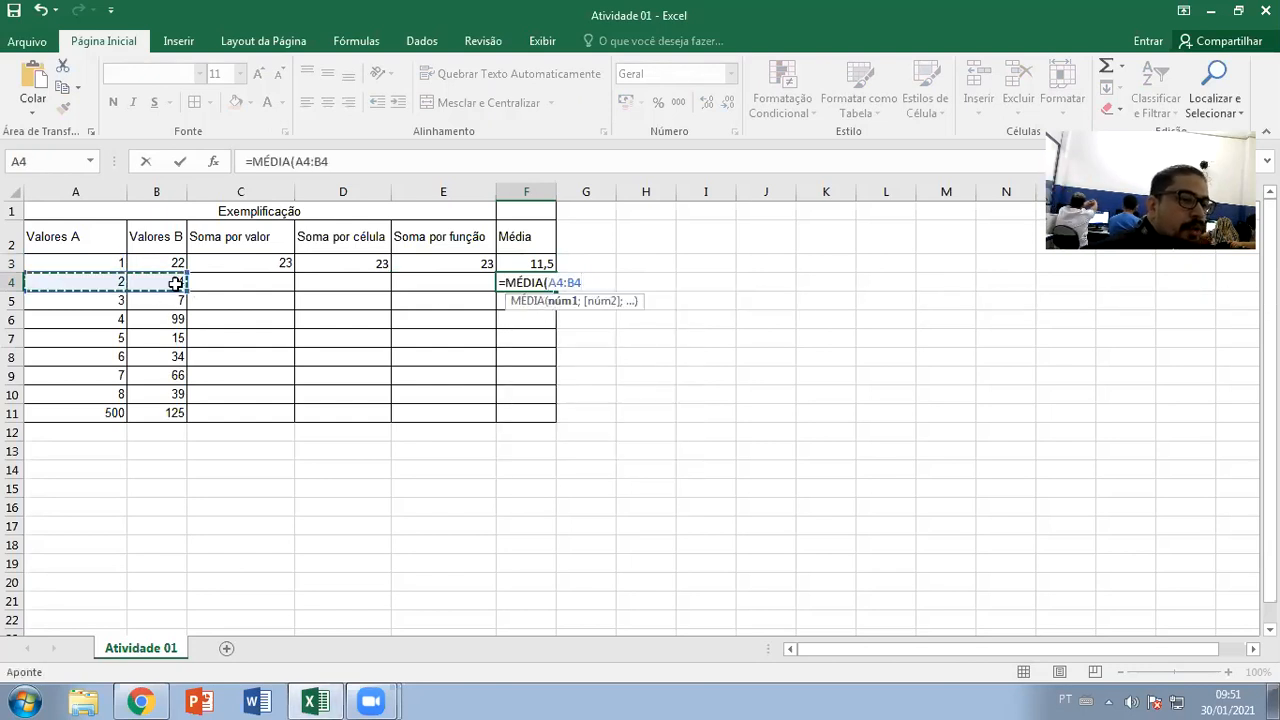
key("Return")
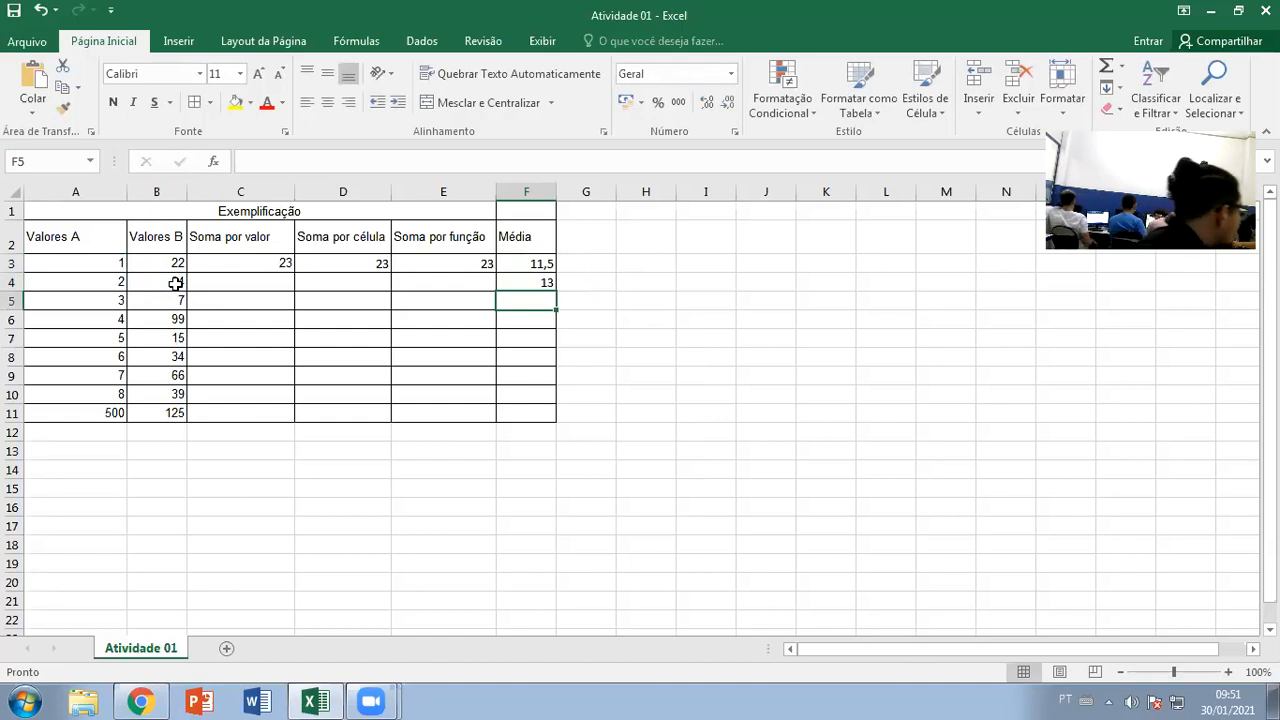